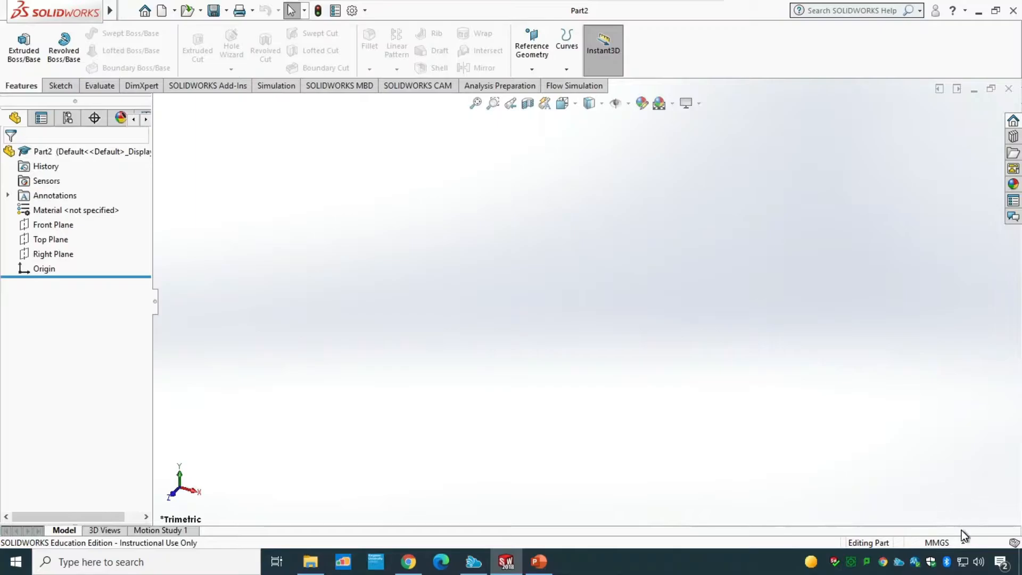
Step: Check the document units are MMGS and start a new sketch on the Right Plane
left_click(953, 544)
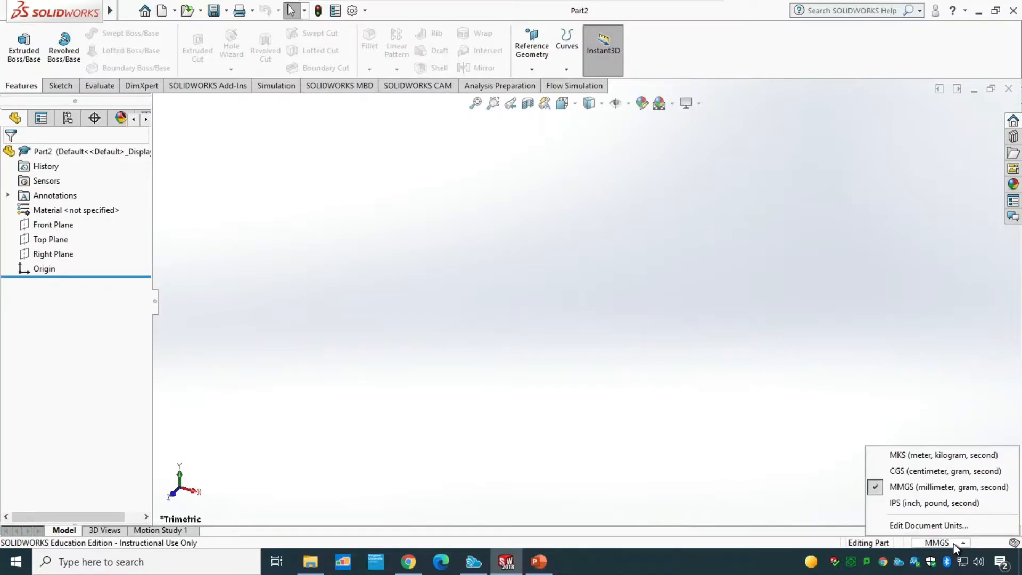
left_click(953, 544)
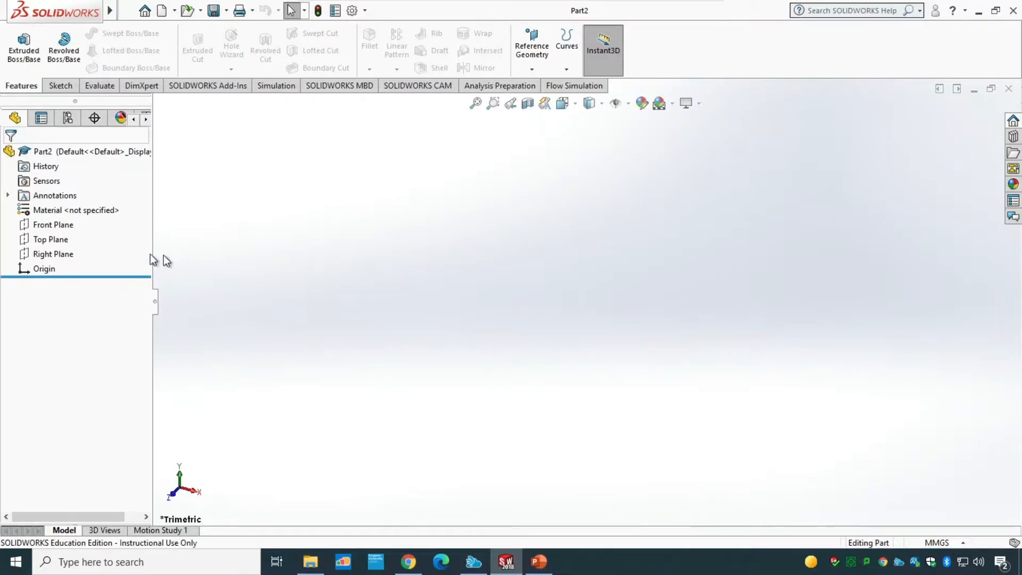
left_click(67, 254)
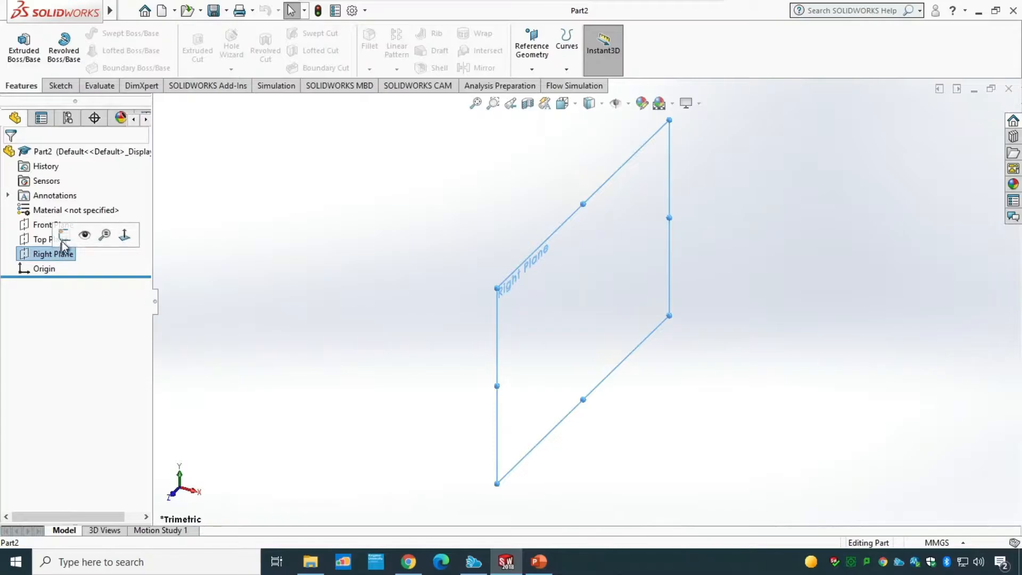
left_click(65, 236)
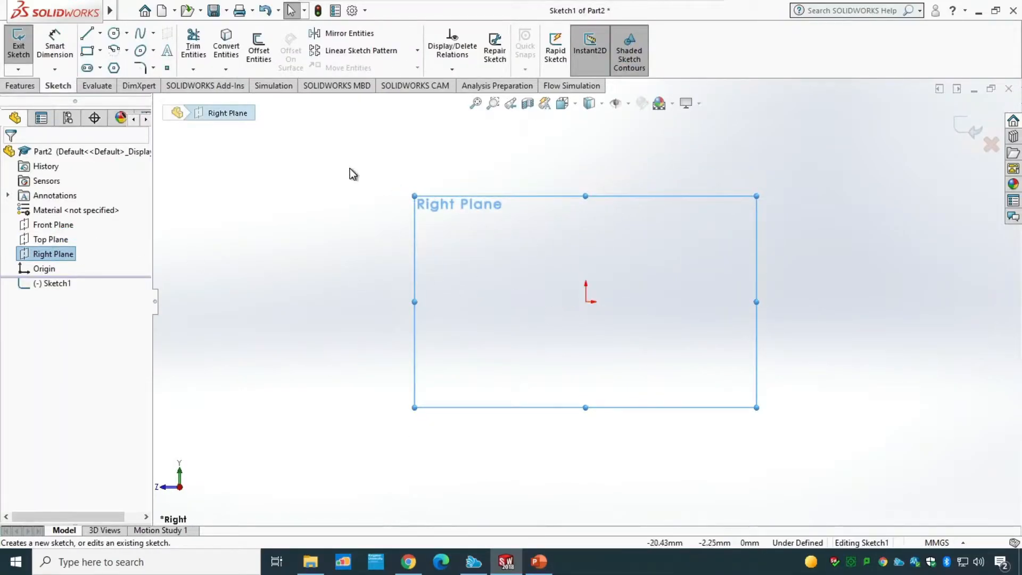
Step: Sketch two concentric circles centred on the origin with the Circle tool
left_click(114, 33)
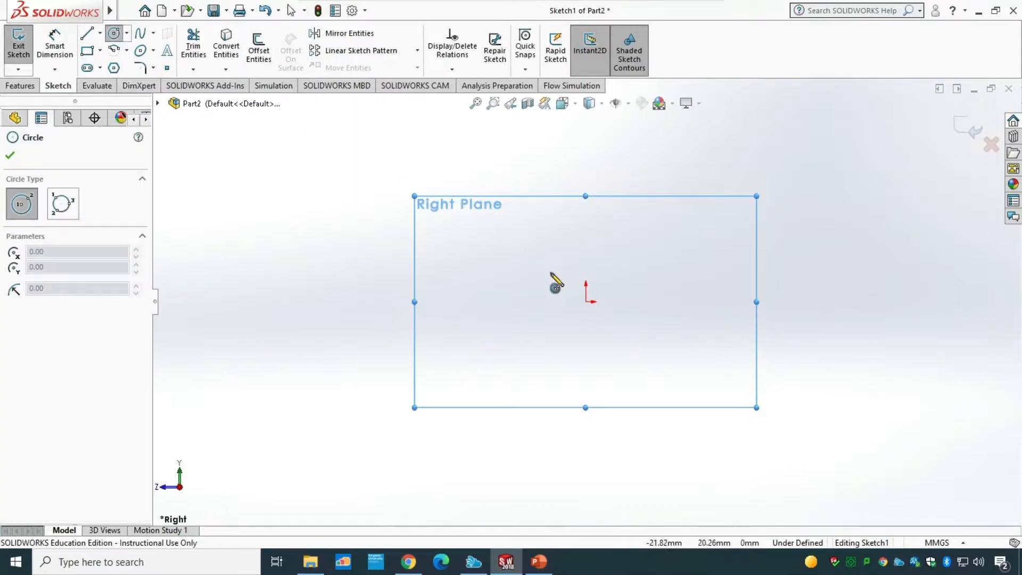
left_click(585, 300)
left_click(602, 250)
left_click(586, 301)
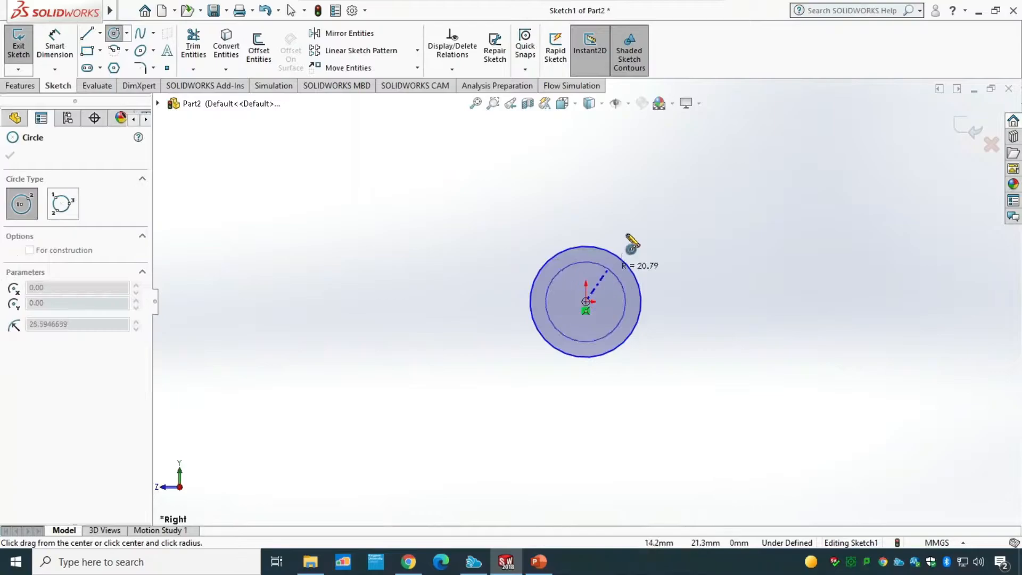
left_click(642, 226)
key("Escape")
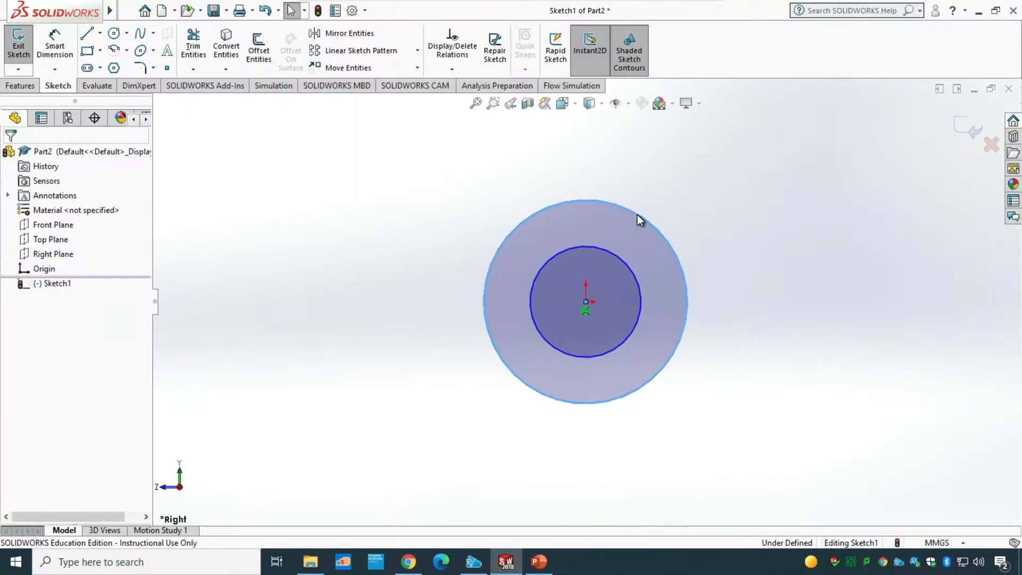
Step: Dimension the inner circle to 16 mm diameter and the outer circle to 20 mm diameter
left_click(55, 47)
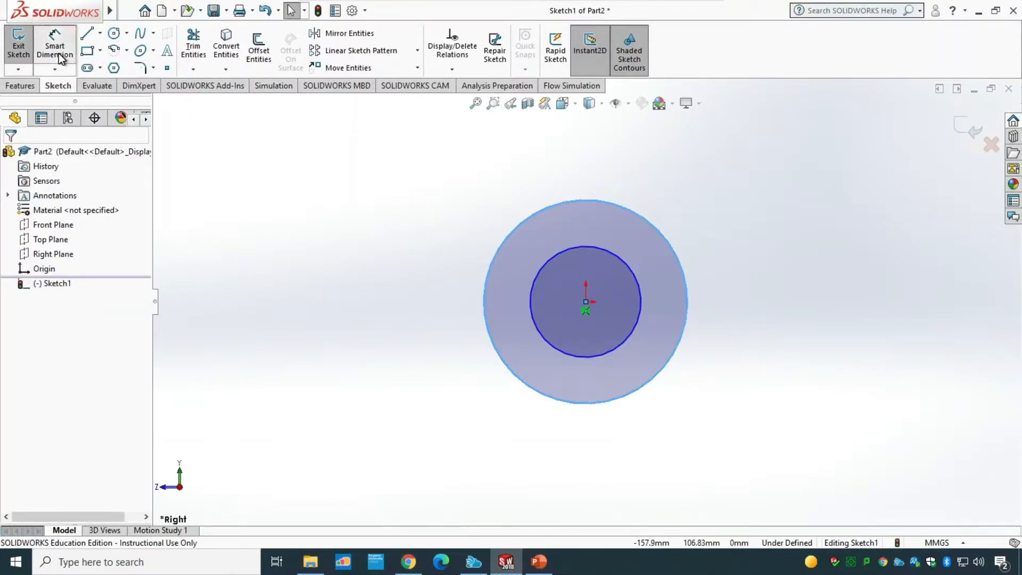
left_click(641, 298)
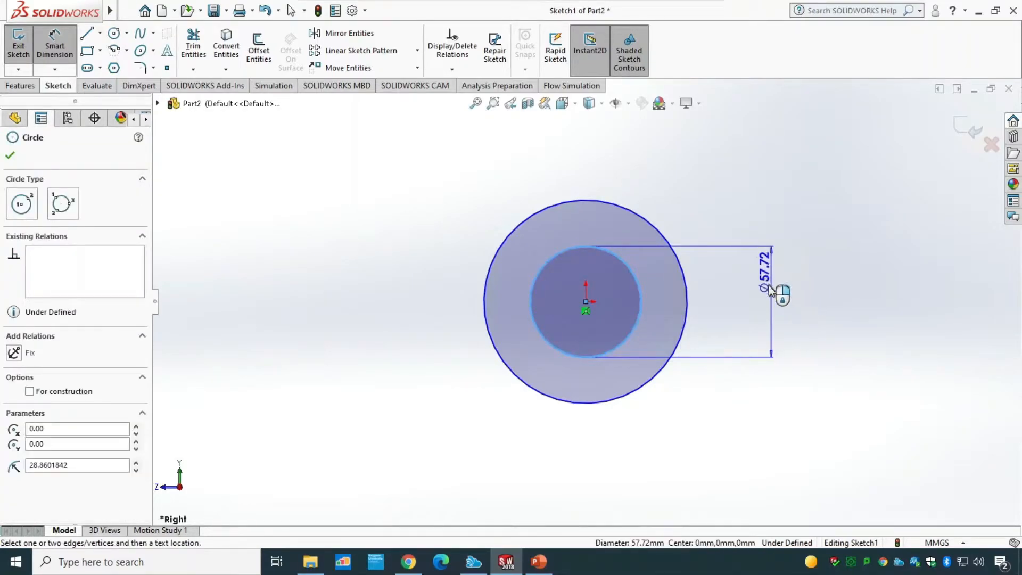
left_click(768, 296)
type("16")
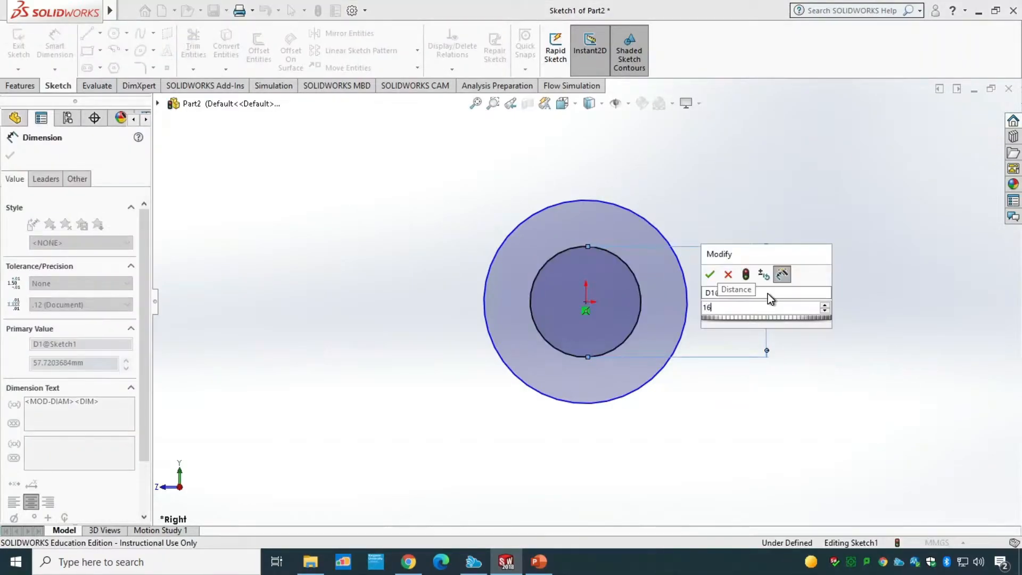
key("Return")
left_click(687, 304)
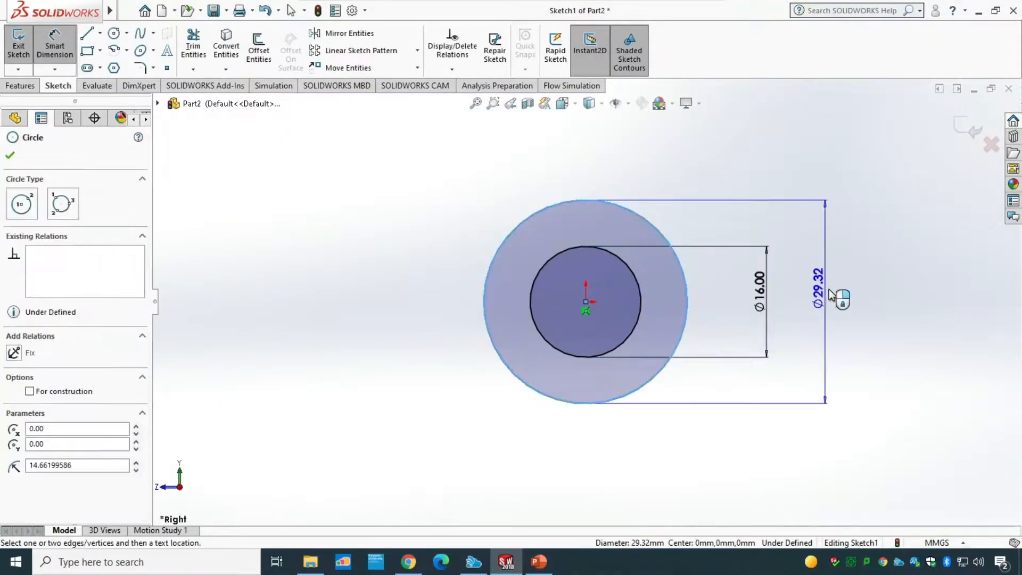
left_click(829, 292)
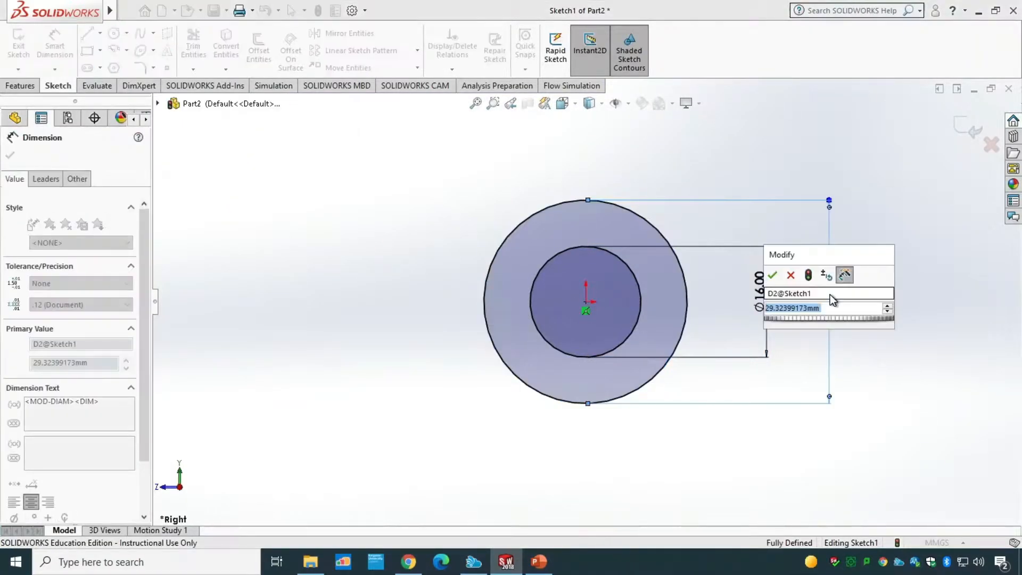
type("20")
key("Return")
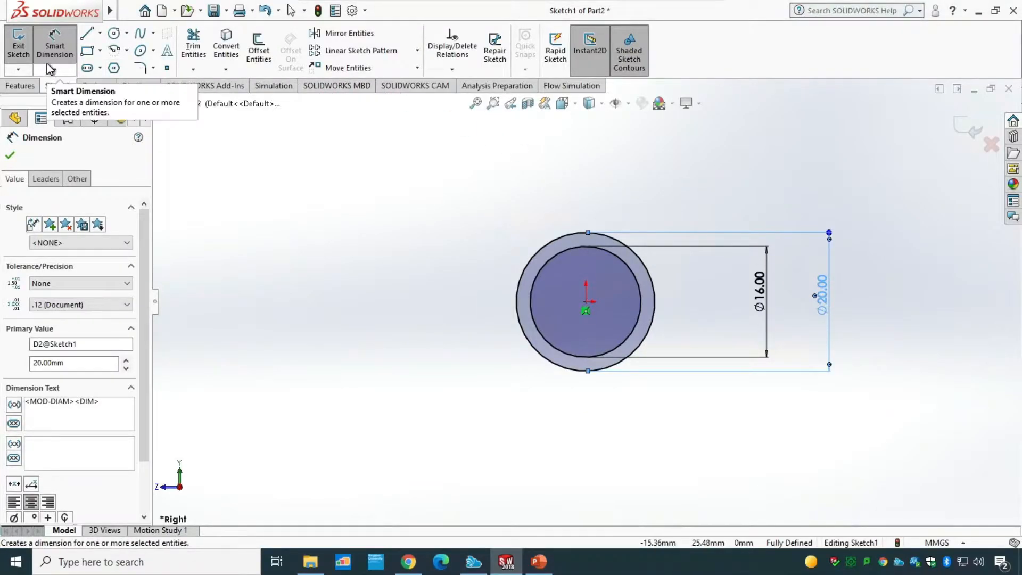
Step: Exit the sketch and extrude the ring profile with the Mid Plane end condition to a depth of 100 mm
left_click(18, 45)
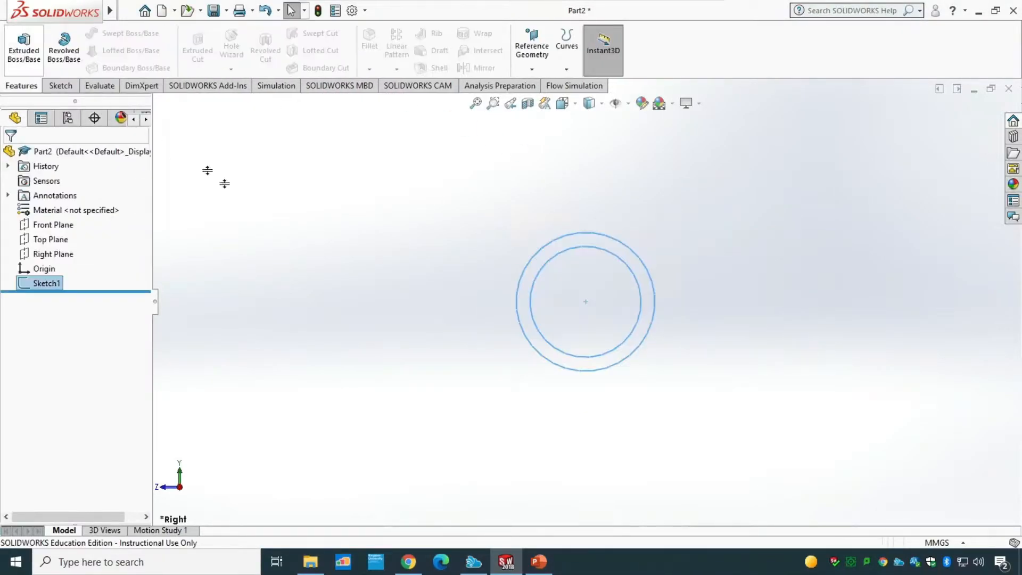
left_click(28, 63)
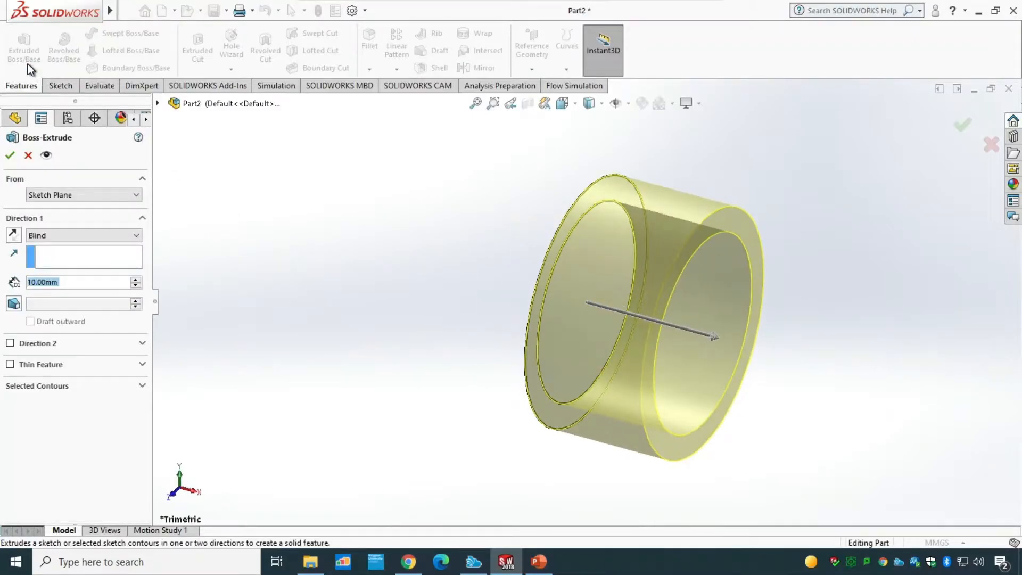
left_click(63, 238)
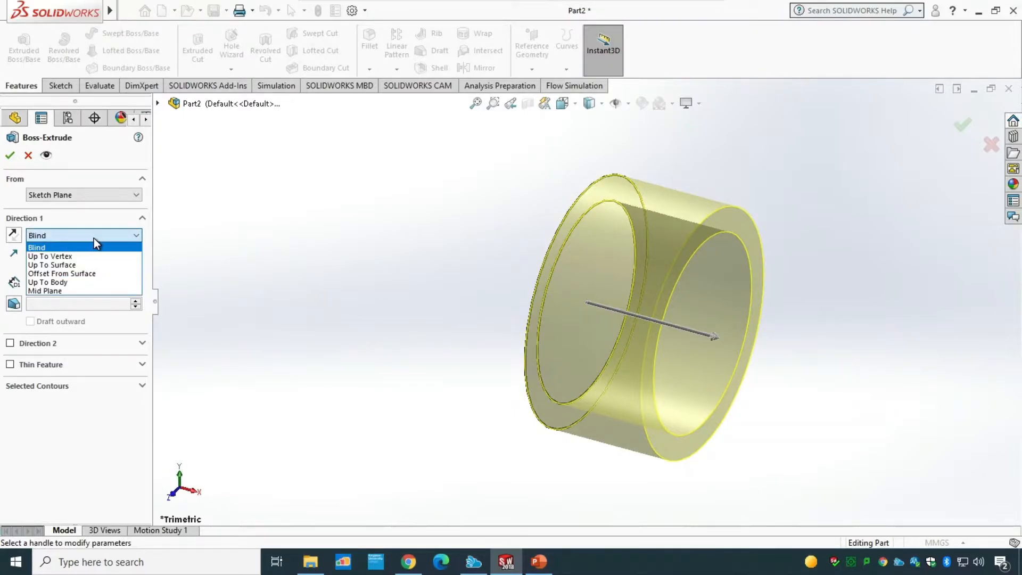
left_click(70, 291)
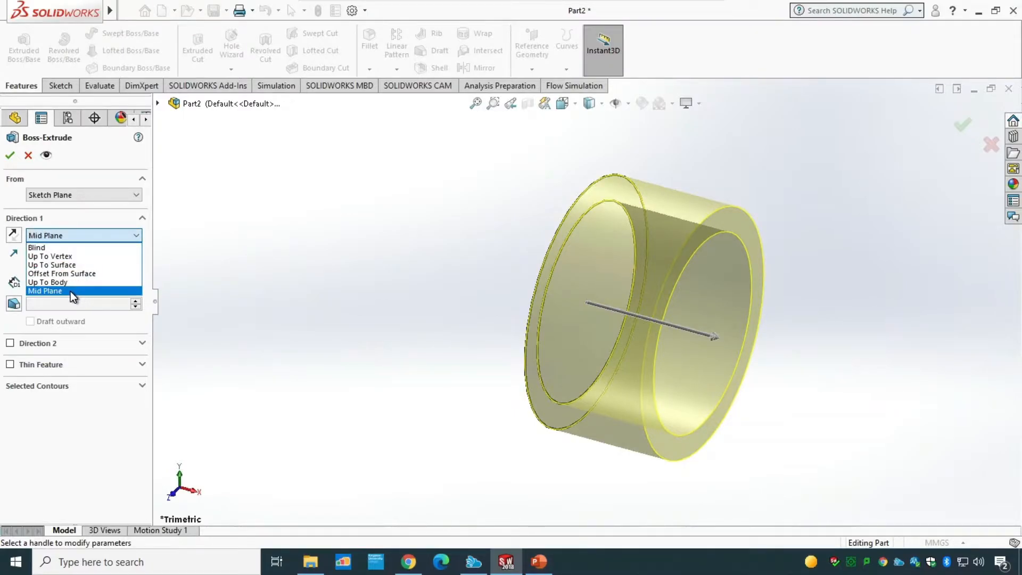
left_click(70, 292)
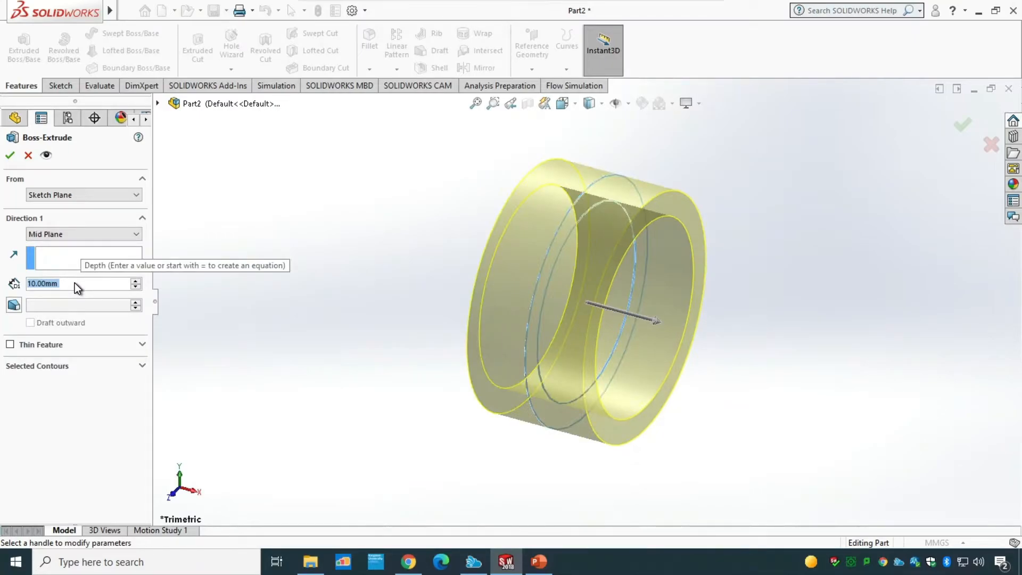
type("100")
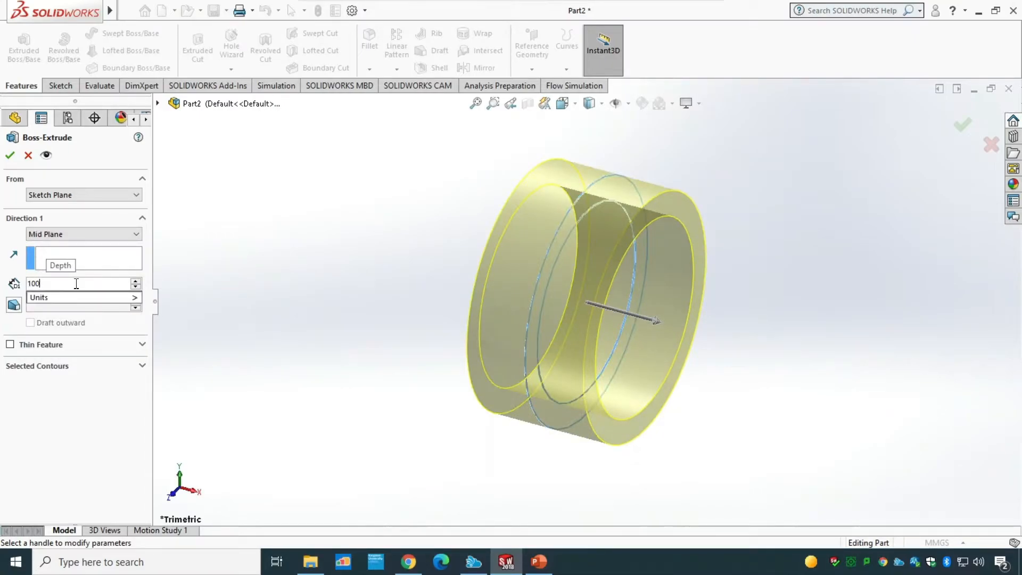
left_click(11, 157)
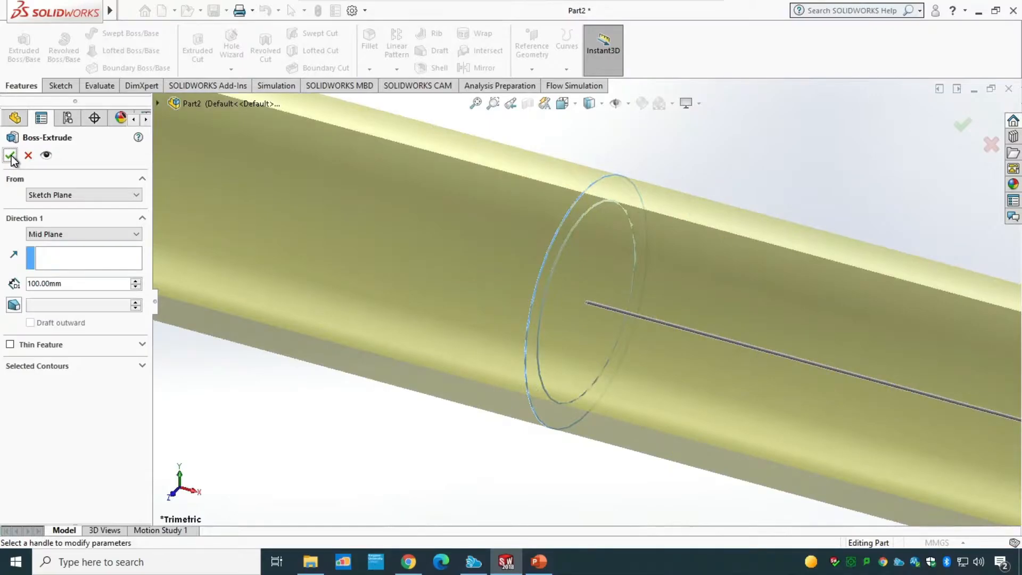
Step: Save the part as Pipe_T01 in the Tutorial 1 folder of Session 9
scroll(528, 422, "up", 6)
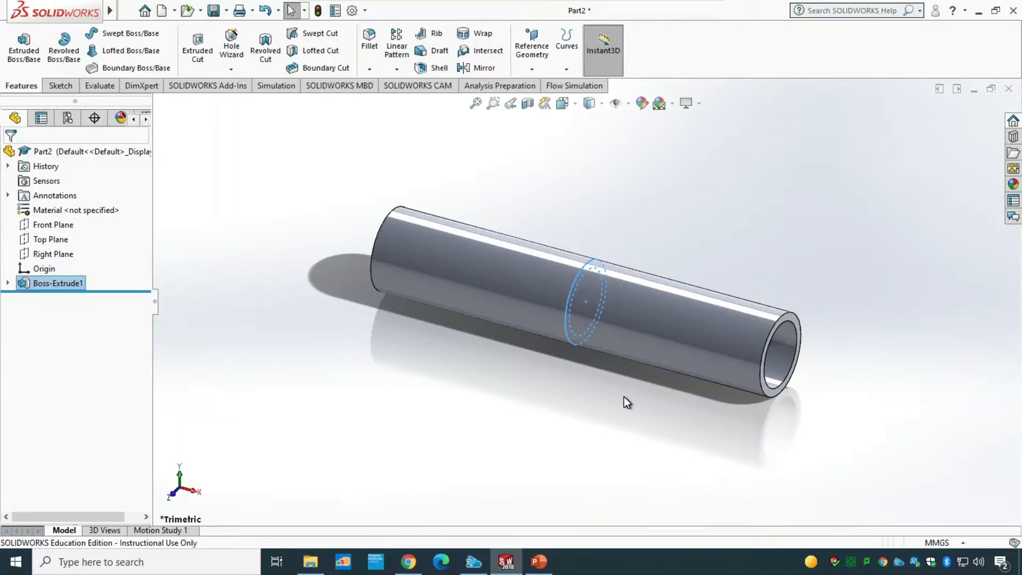
key("ctrl+s")
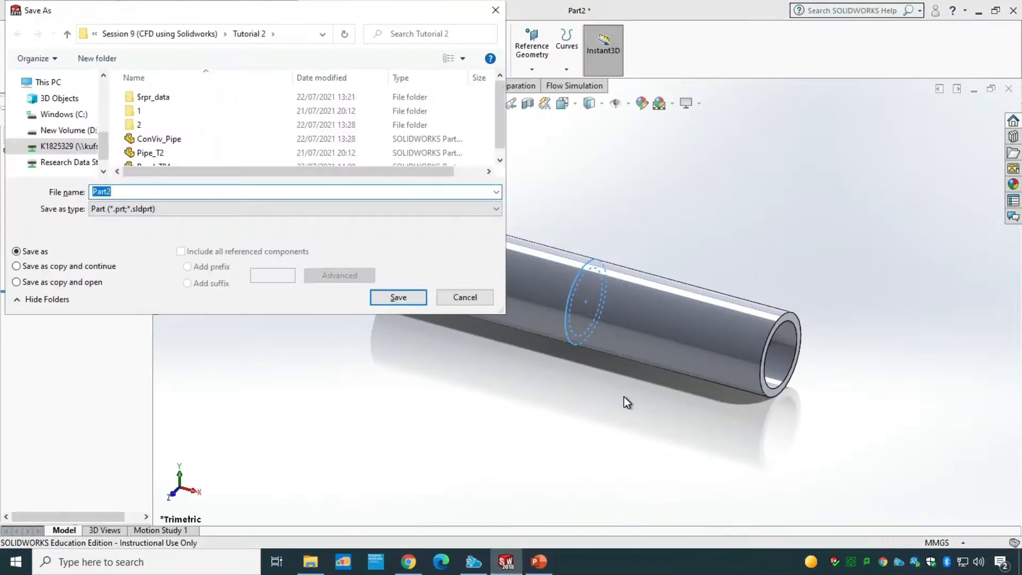
left_click(184, 34)
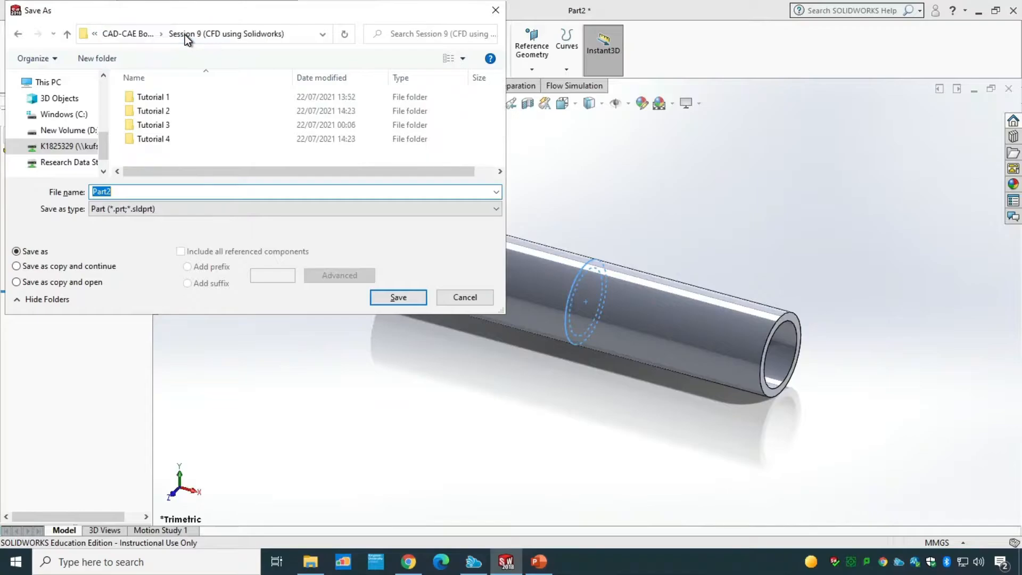
left_click(155, 97)
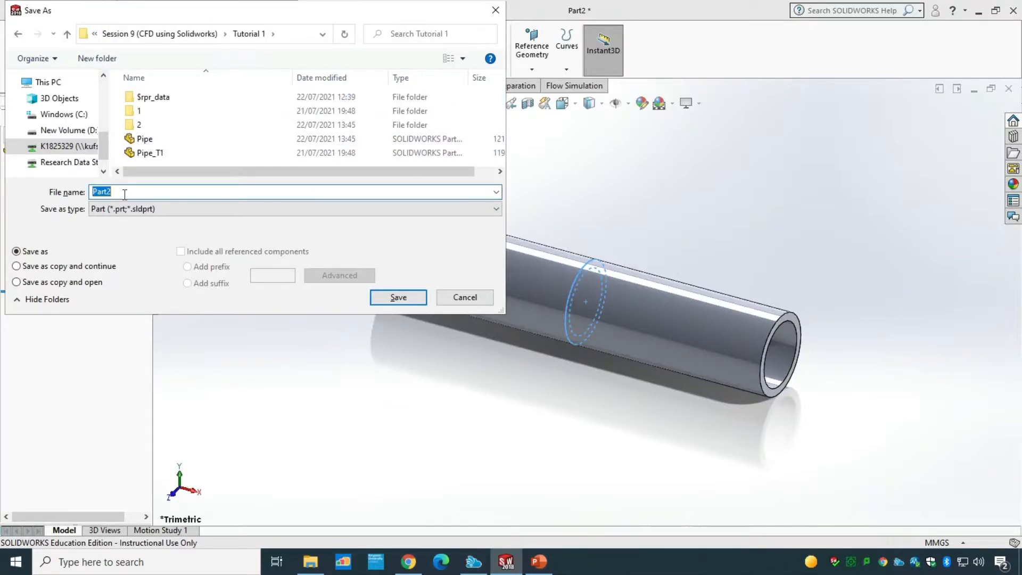
type("Pipe")
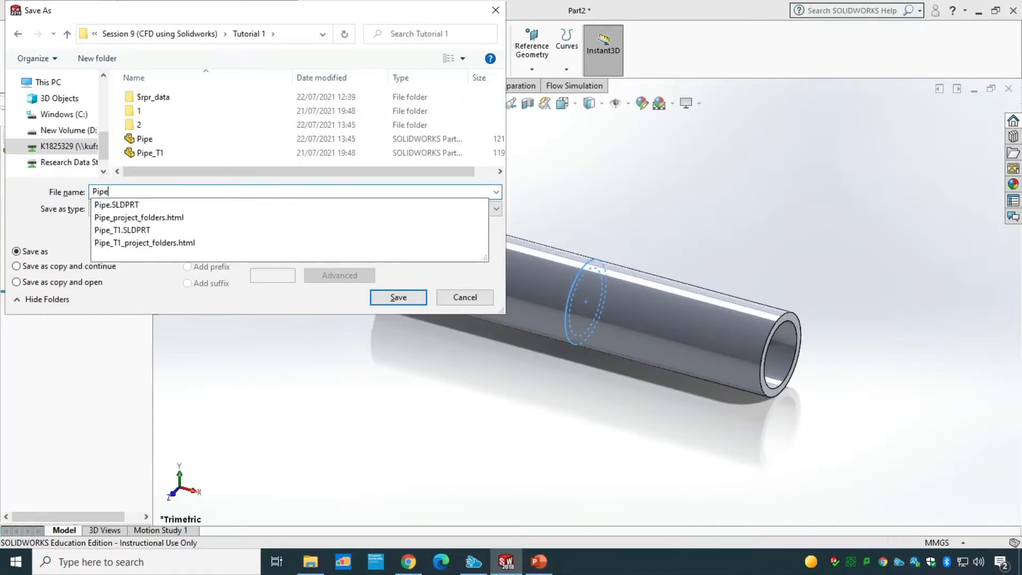
type("_01")
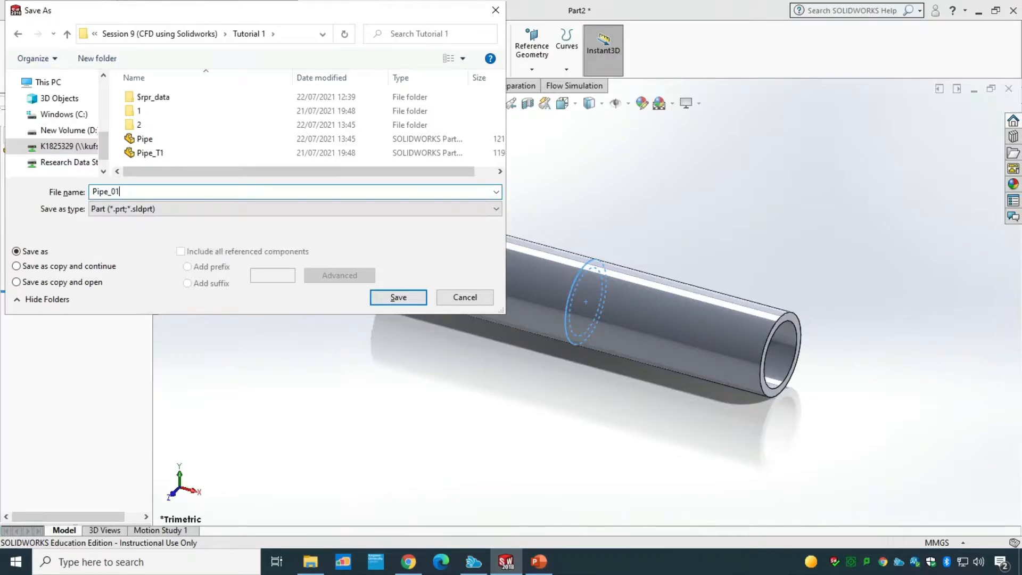
key("BackSpace")
key("BackSpace")
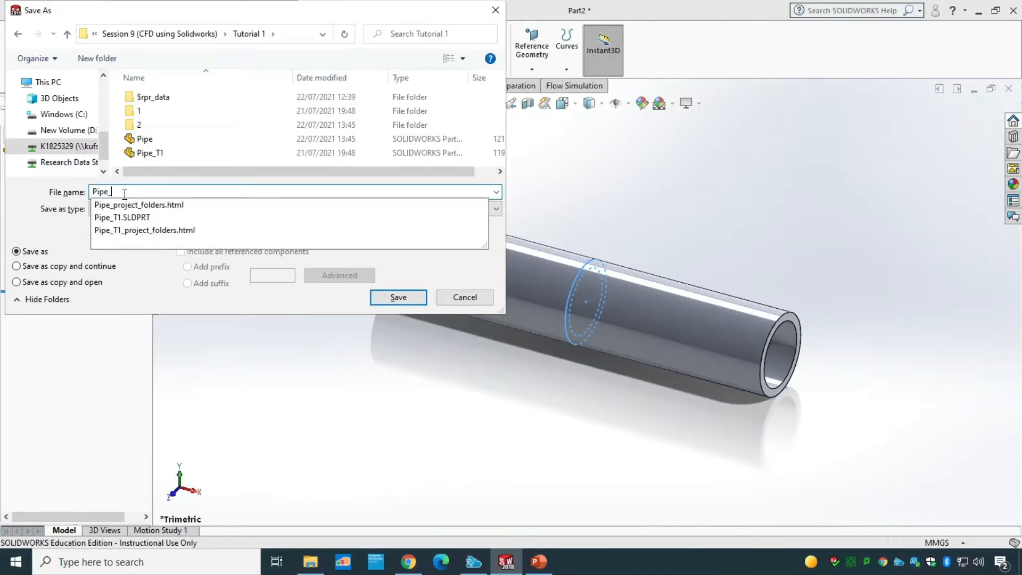
type("T01")
key("Return")
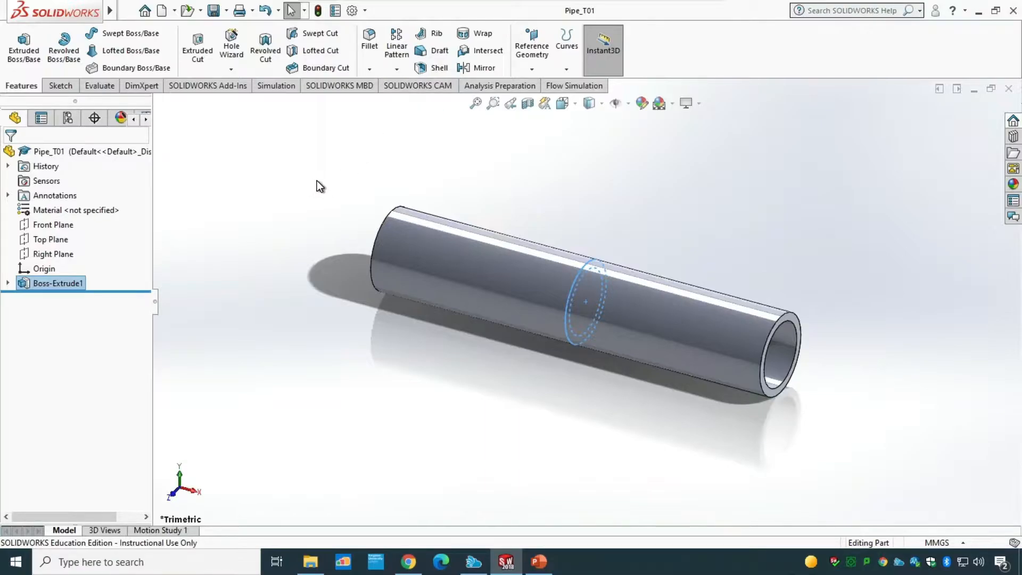
Step: Open a sketch on the pipe's end face, convert its outer circular edge into sketch geometry, and exit the sketch
middle_click_drag(317, 183, 422, 295)
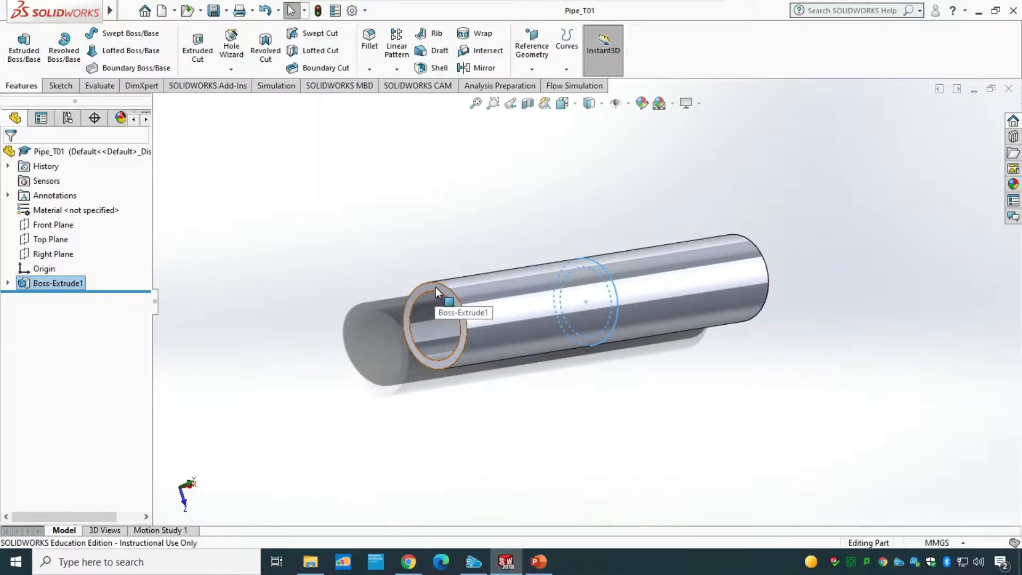
left_click(436, 287)
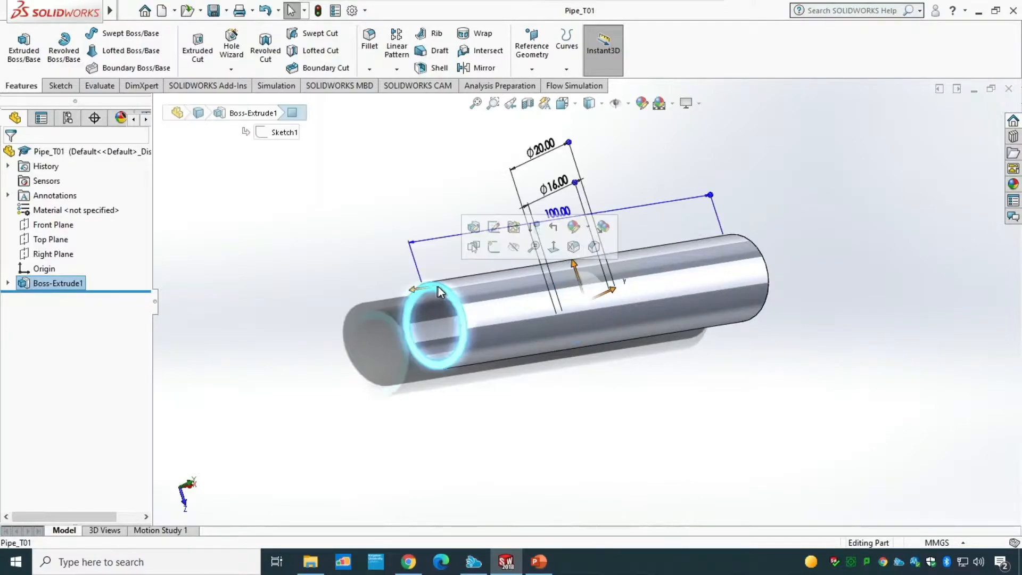
left_click(492, 248)
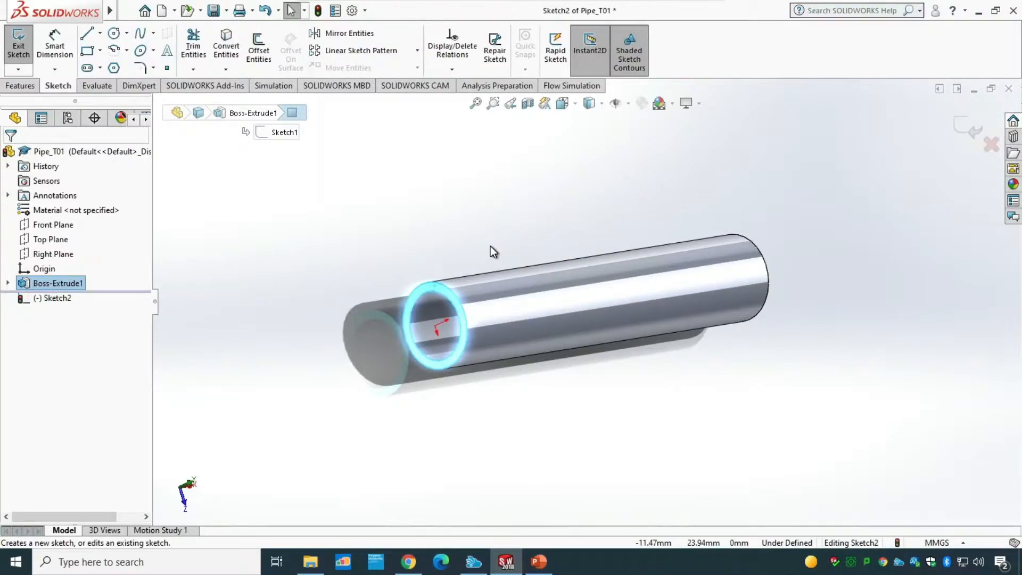
left_click(439, 212)
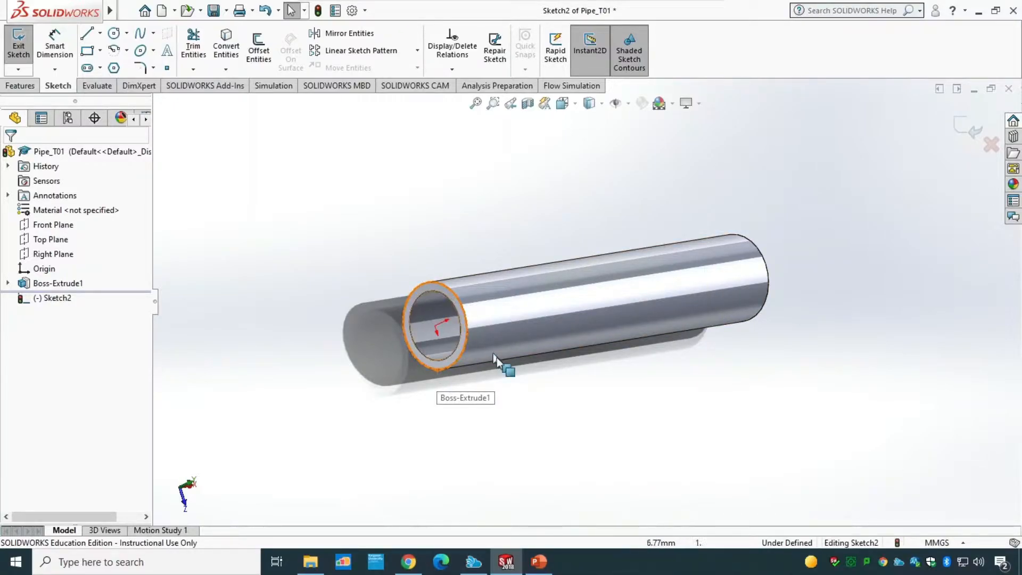
left_click(435, 369)
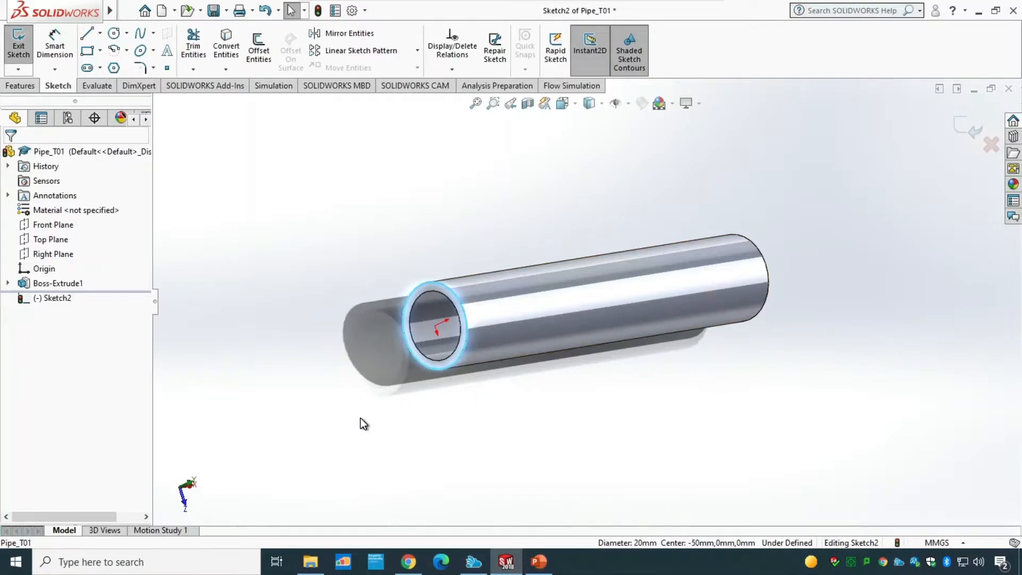
left_click(227, 48)
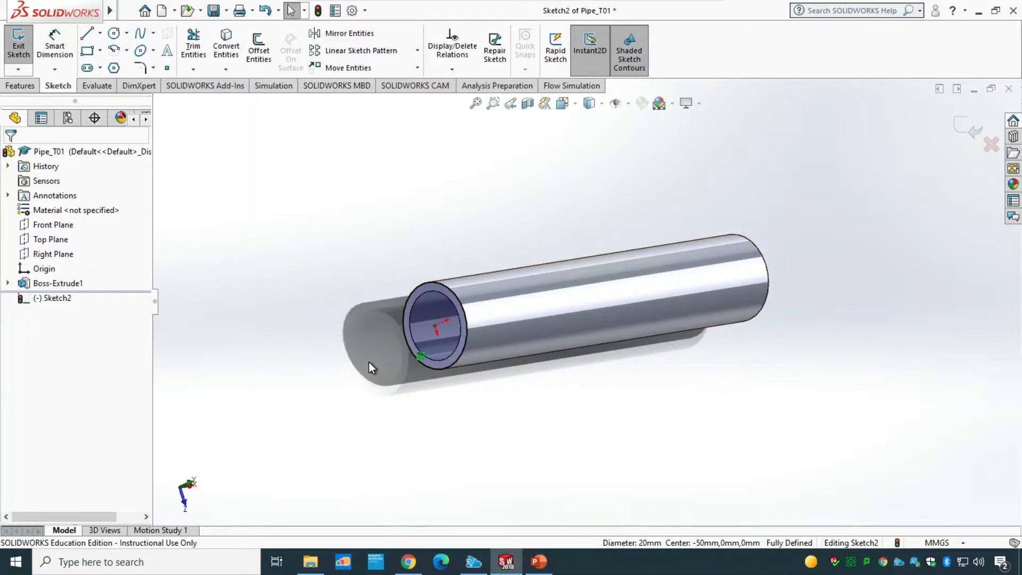
left_click(17, 52)
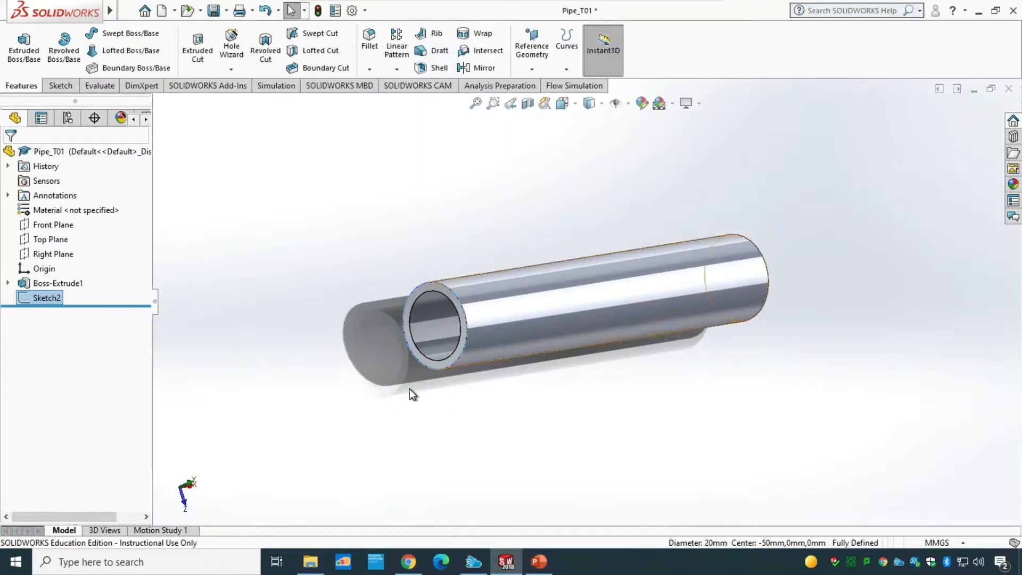
Step: Extrude the end-face sketch 2 mm as a separate cap body without merging it into the pipe
left_click(26, 48)
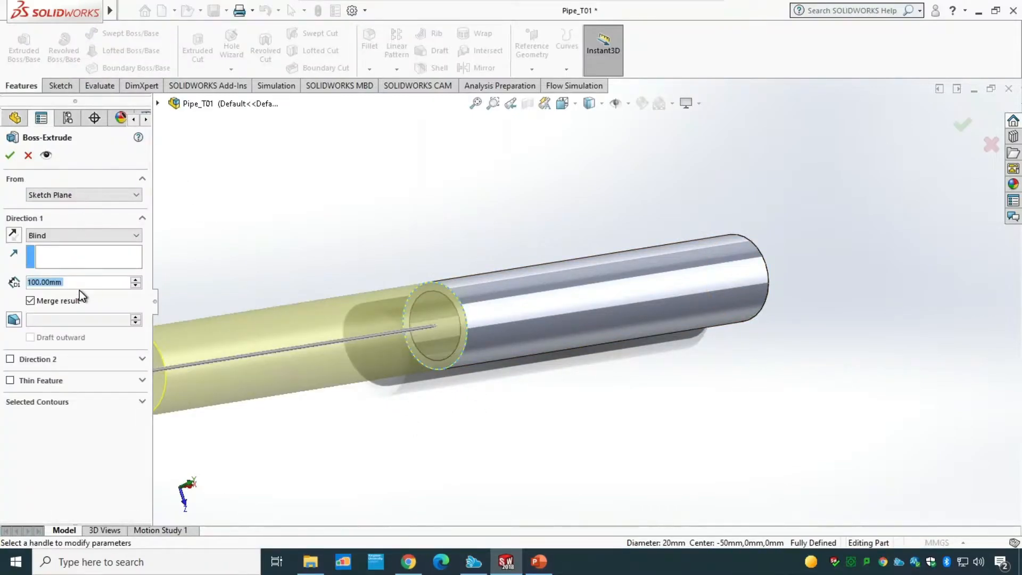
type("2")
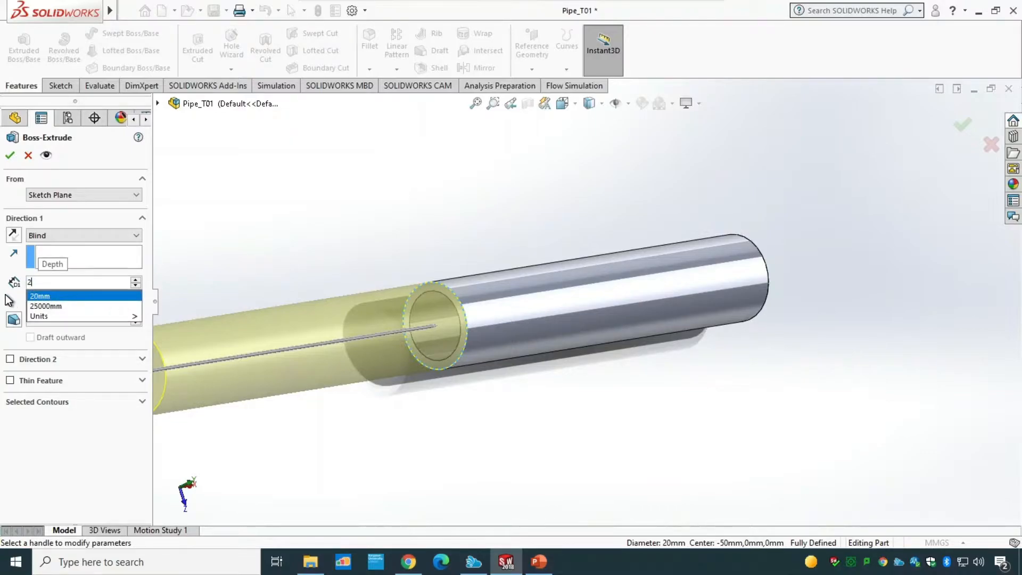
key("Return")
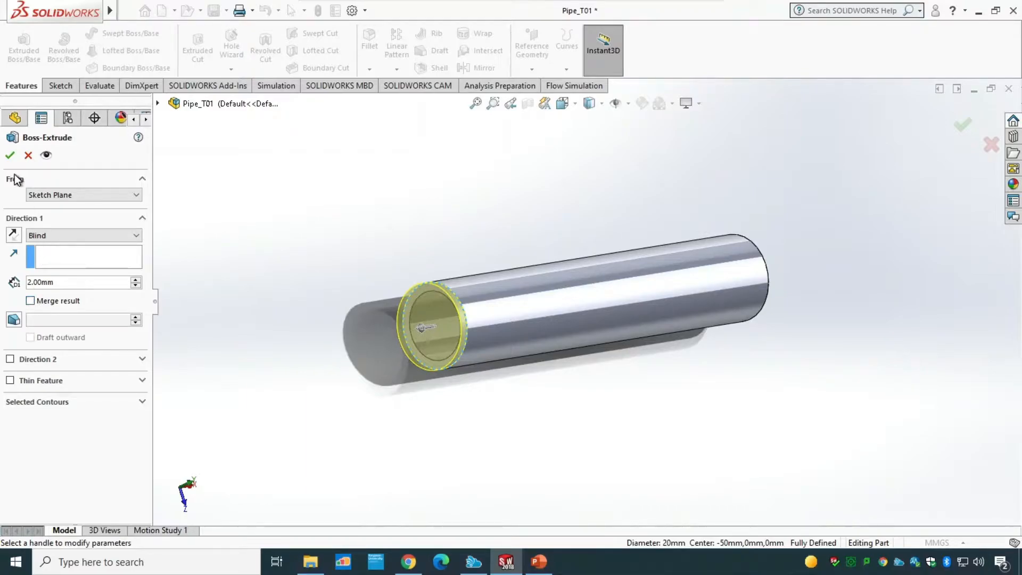
left_click(9, 155)
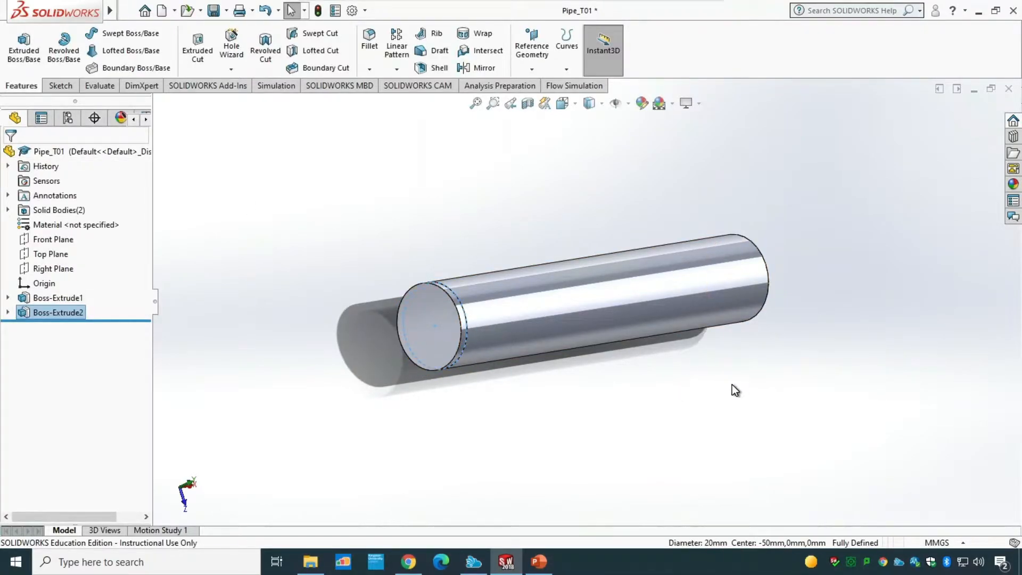
Step: Open a sketch on the pipe's opposite end face, convert its outer circular edge into sketch geometry, and exit the sketch
middle_click_drag(733, 384, 622, 376)
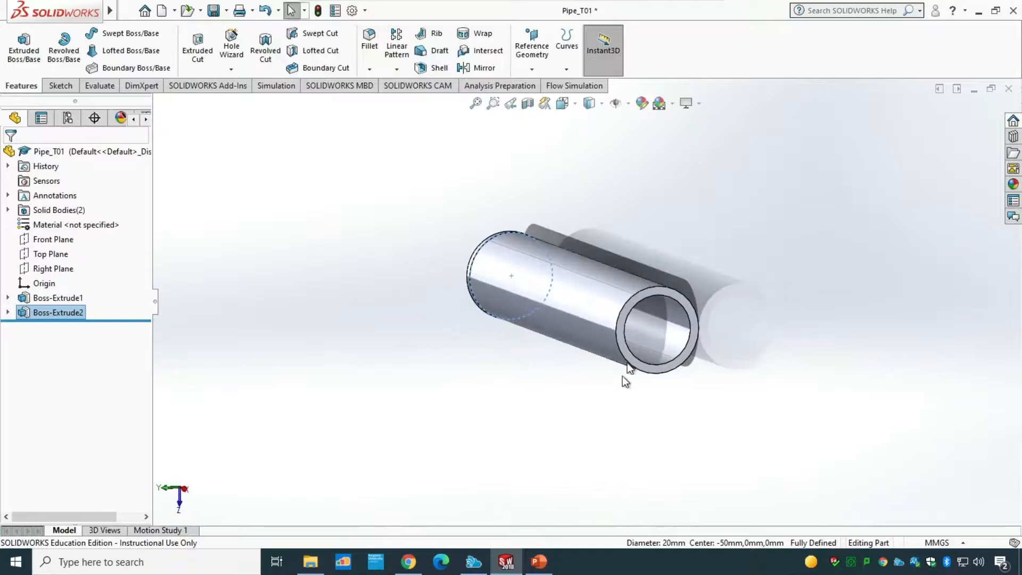
left_click(648, 295)
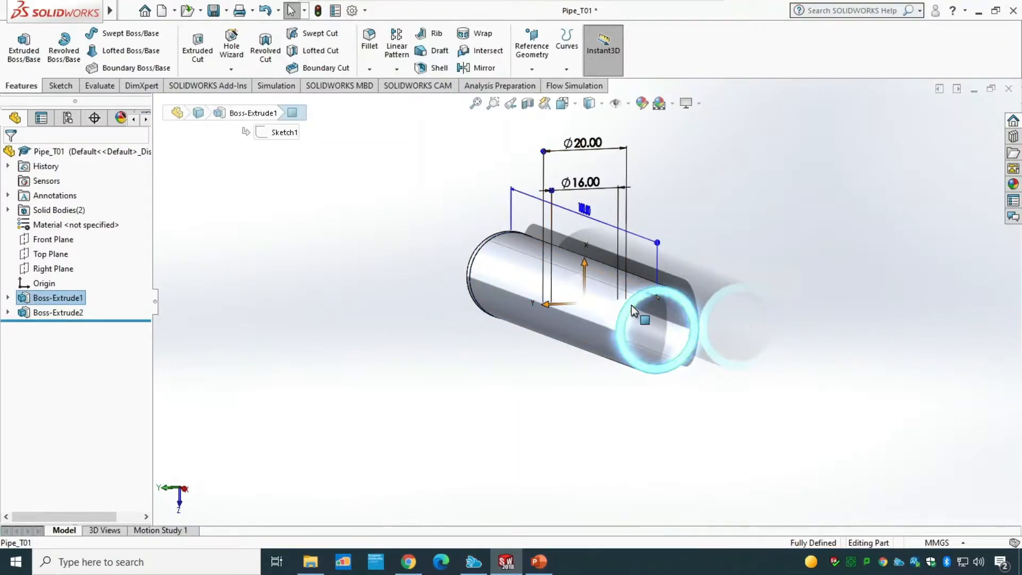
left_click(61, 85)
left_click(20, 47)
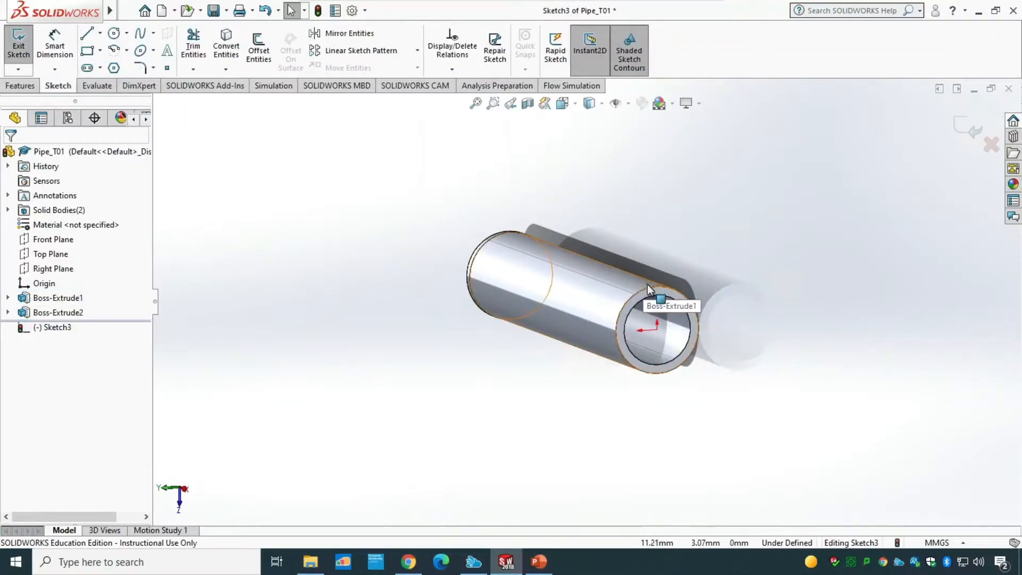
left_click(648, 287)
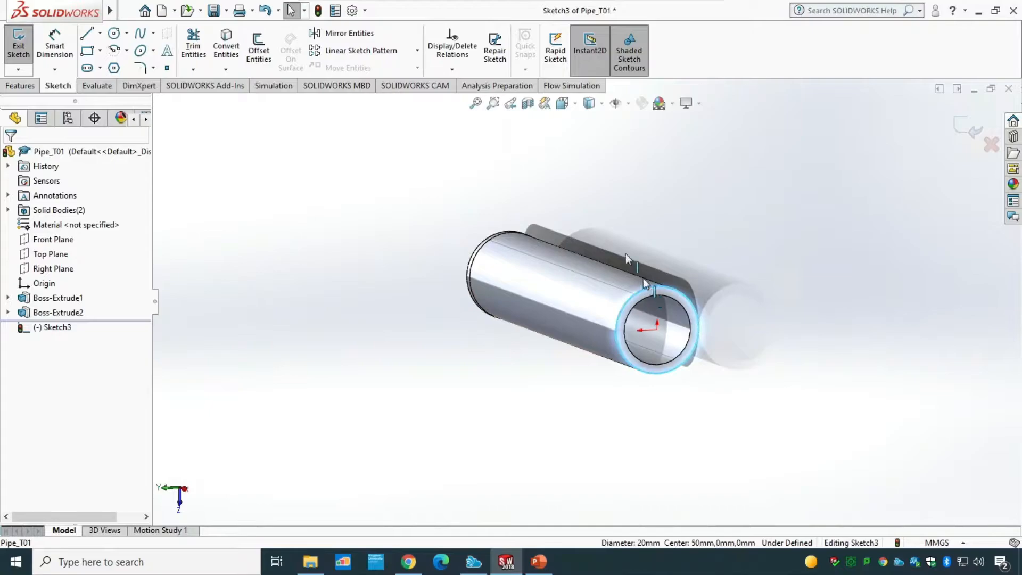
left_click(229, 48)
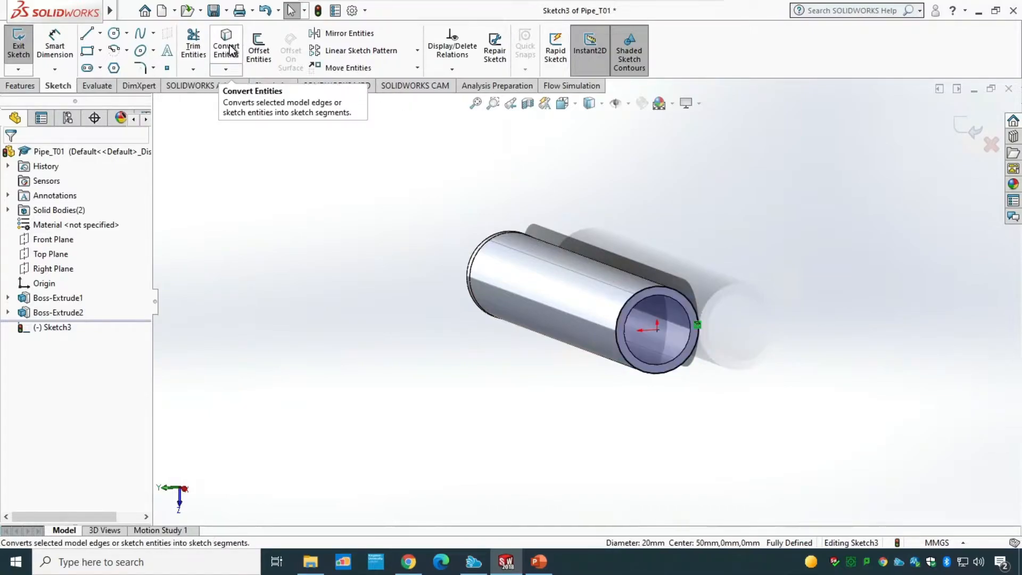
left_click(13, 55)
Step: Extrude the second end-face sketch 2 mm as a separate cap body with Merge result turned off
left_click(31, 87)
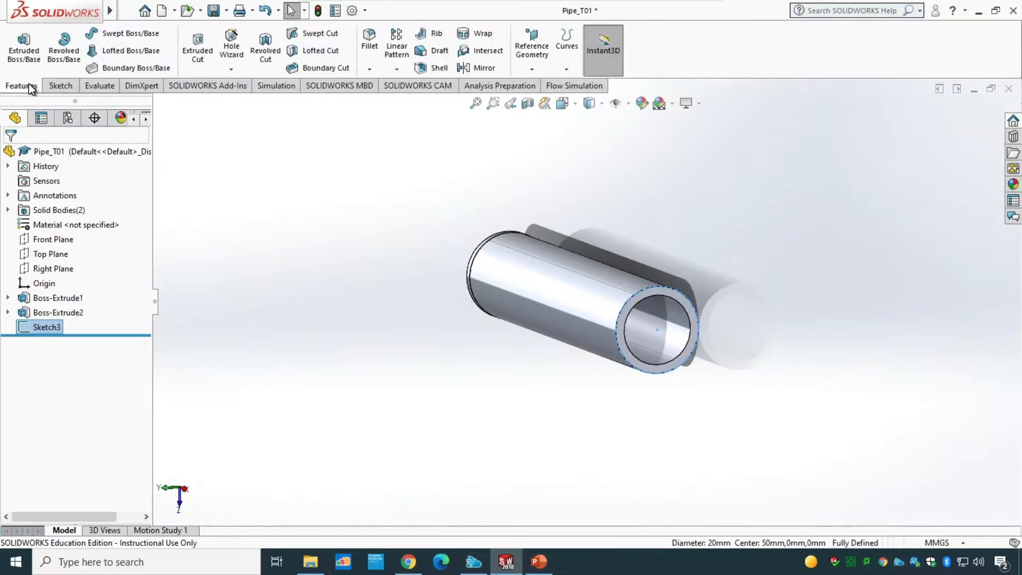
left_click(30, 53)
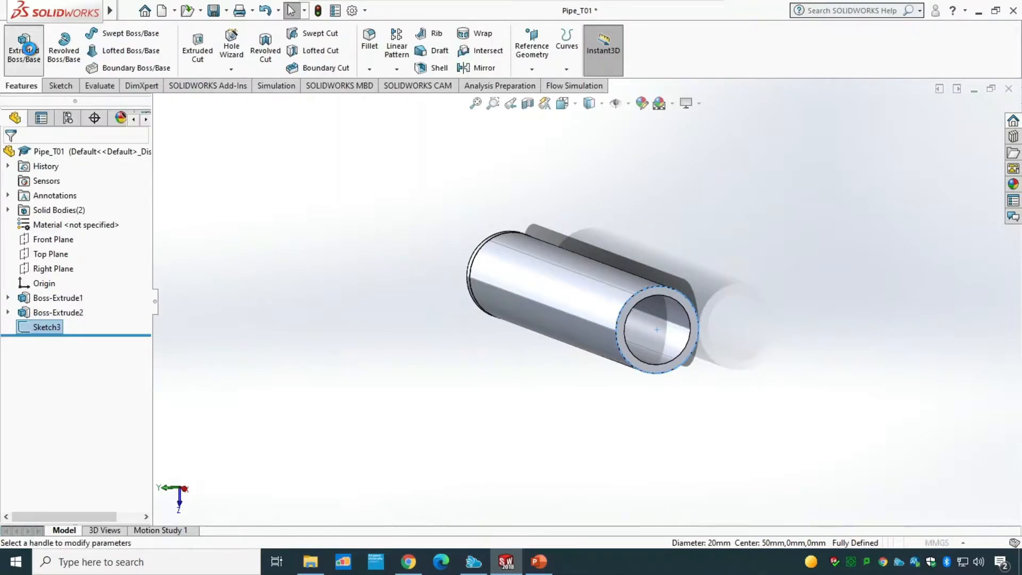
left_click(63, 302)
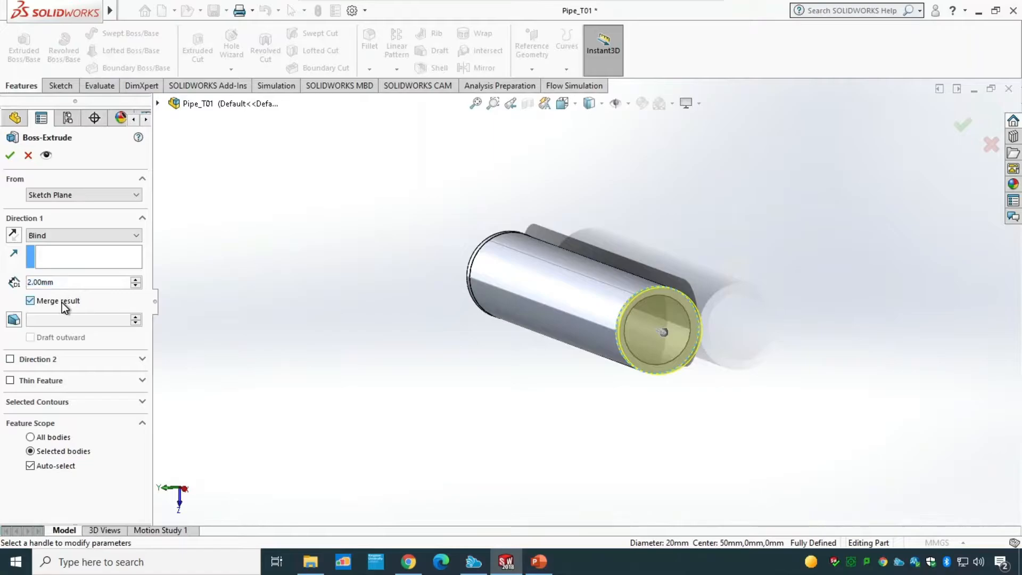
left_click(12, 156)
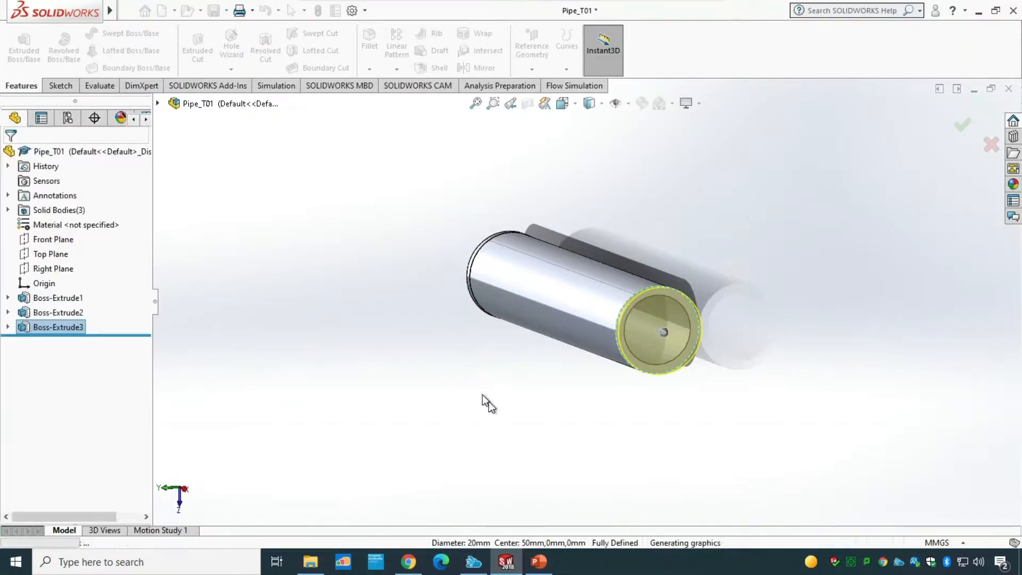
Step: Rename the first cap extrusion, Boss-Extrude2, as Inlet
middle_click_drag(497, 415, 594, 422)
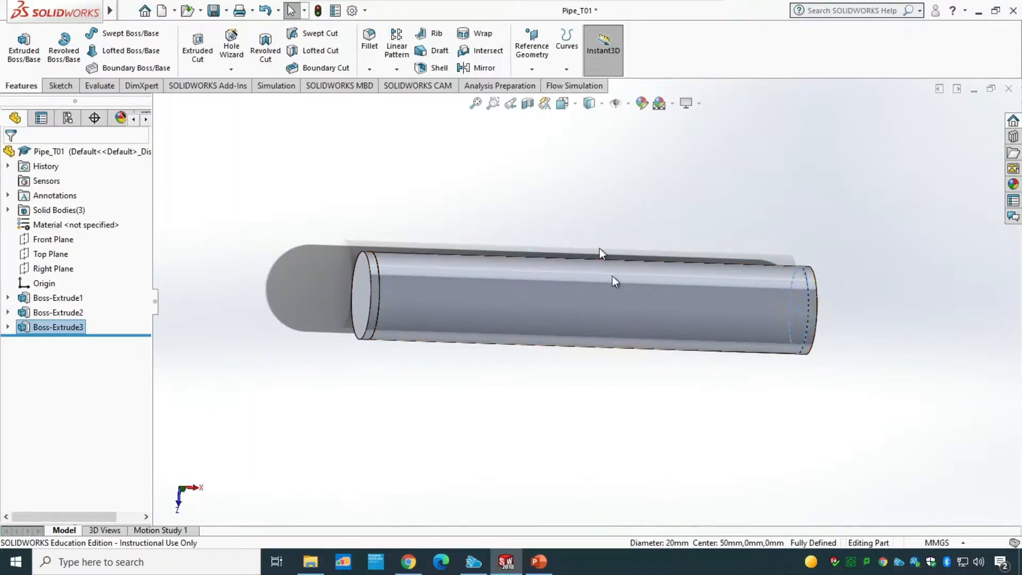
left_click(50, 317)
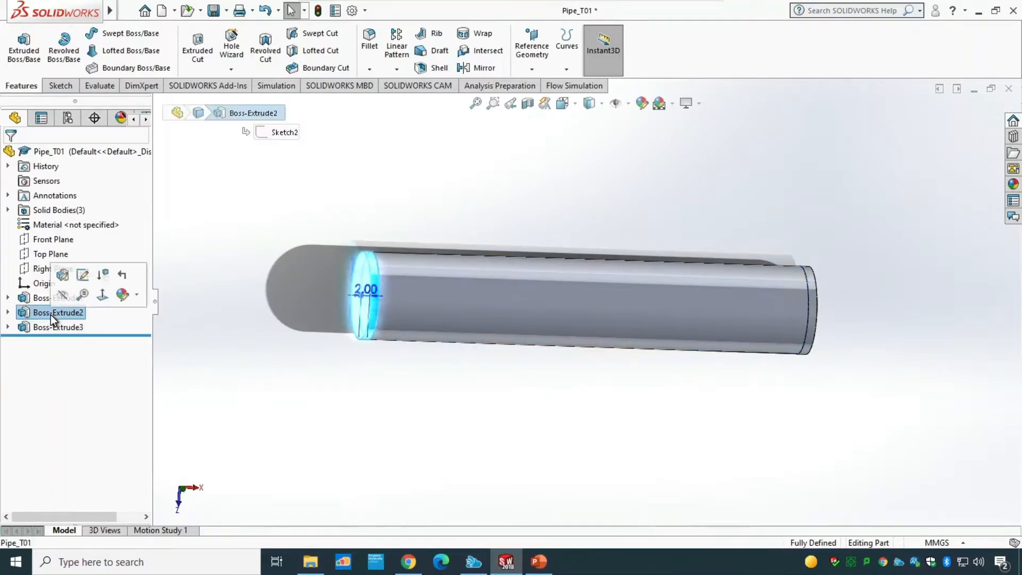
left_click(50, 315)
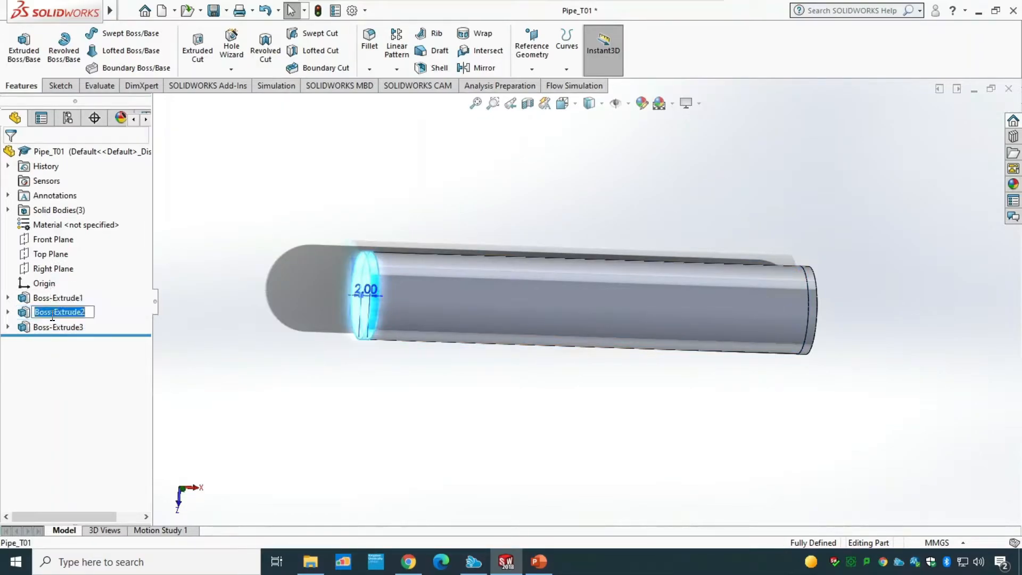
type("Inlet")
key("Return")
Step: Rename the second cap extrusion, Boss-Extrude3, as Outlet
left_click(58, 326)
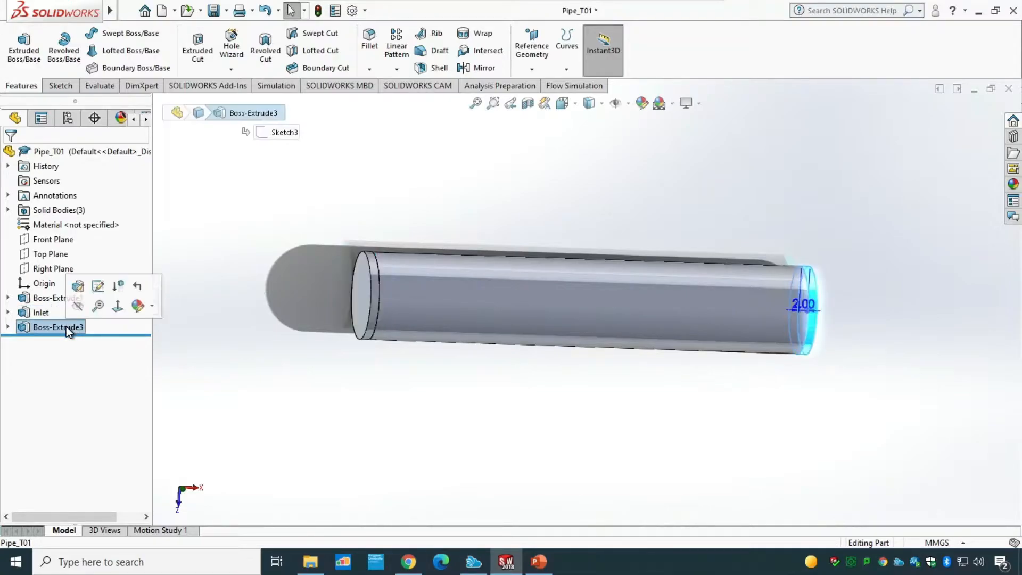
left_click(66, 327)
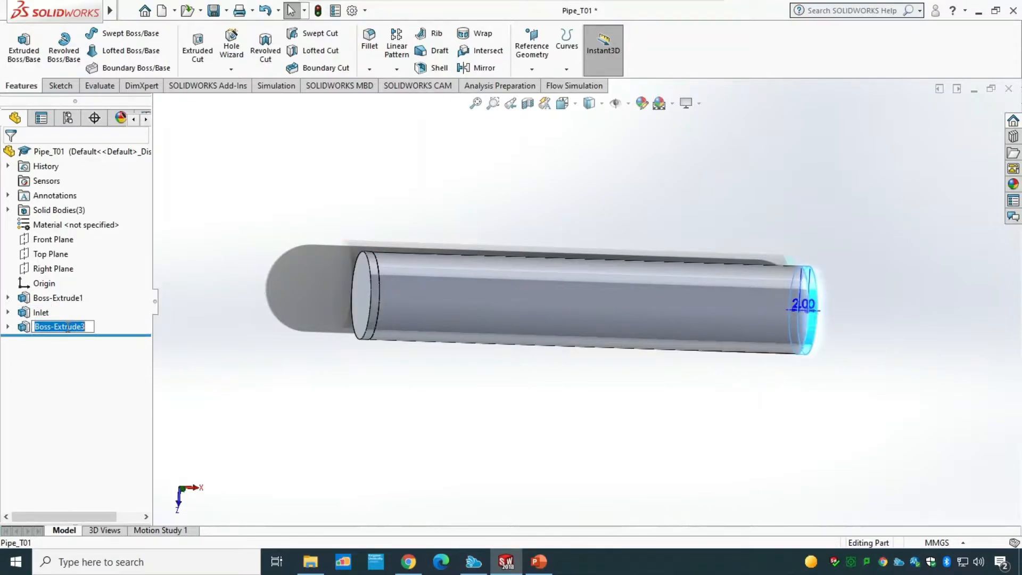
type("Outlet")
left_click(215, 344)
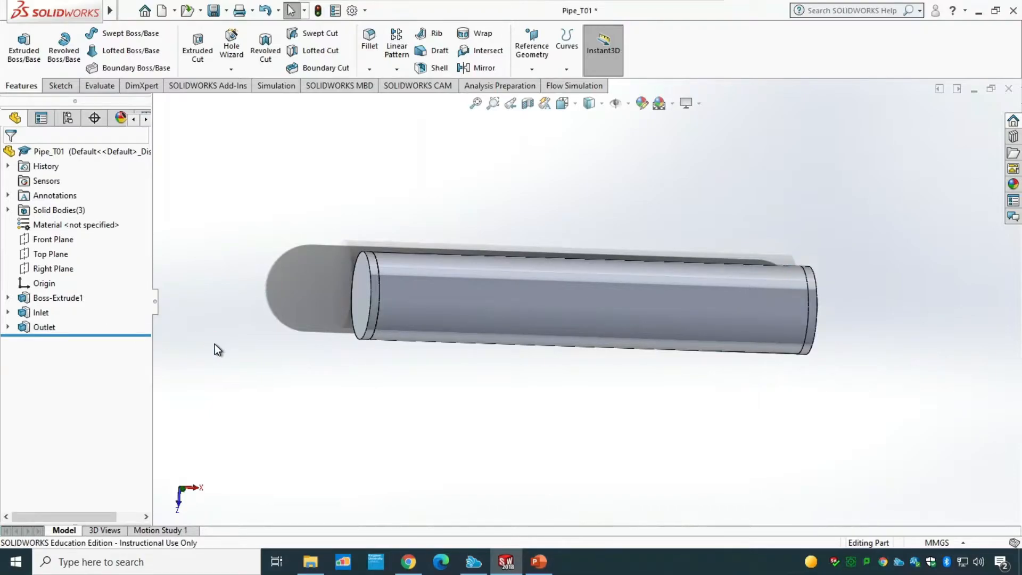
Step: Save the part
key("ctrl+s")
key("ctrl+7")
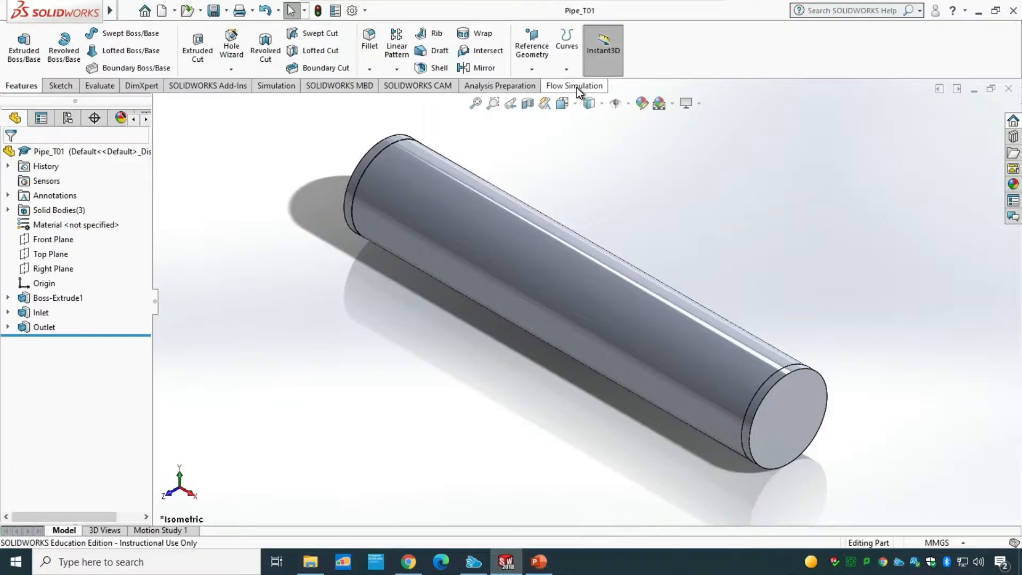
Step: Review the Add-Ins dialog to check whether SOLIDWORKS Flow Simulation 2018 is active
left_click(365, 12)
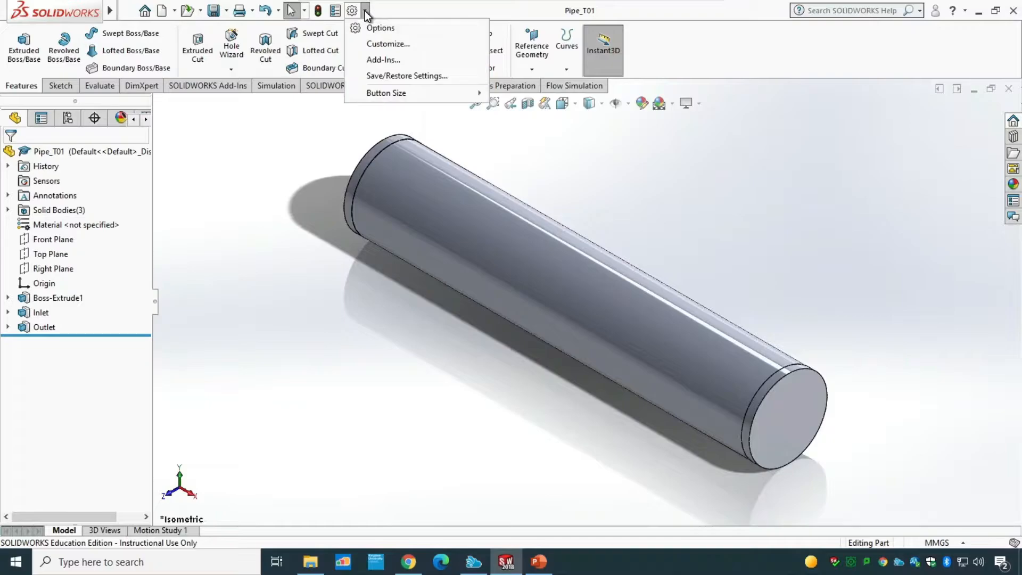
left_click(398, 62)
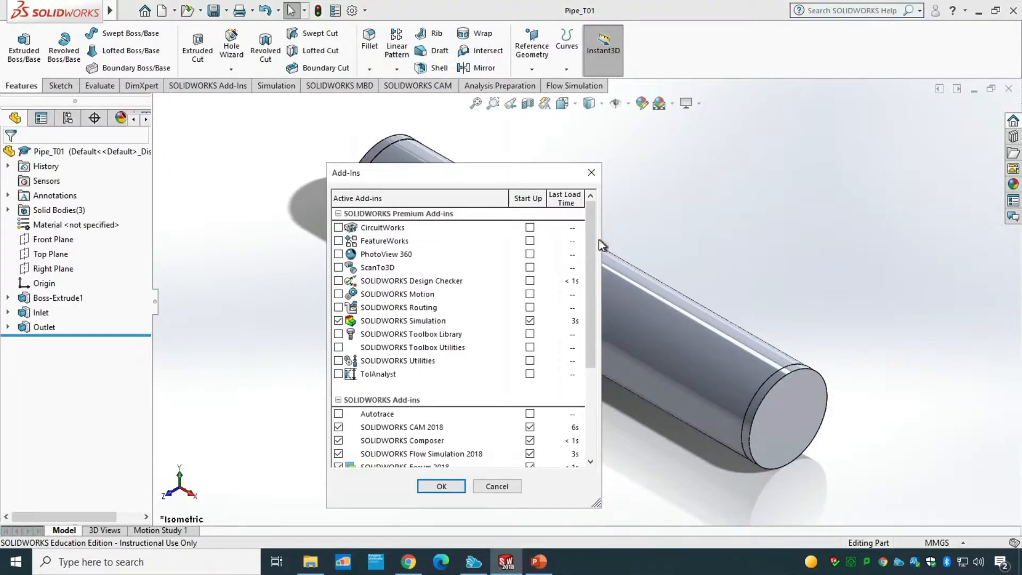
left_click_drag(592, 244, 591, 329)
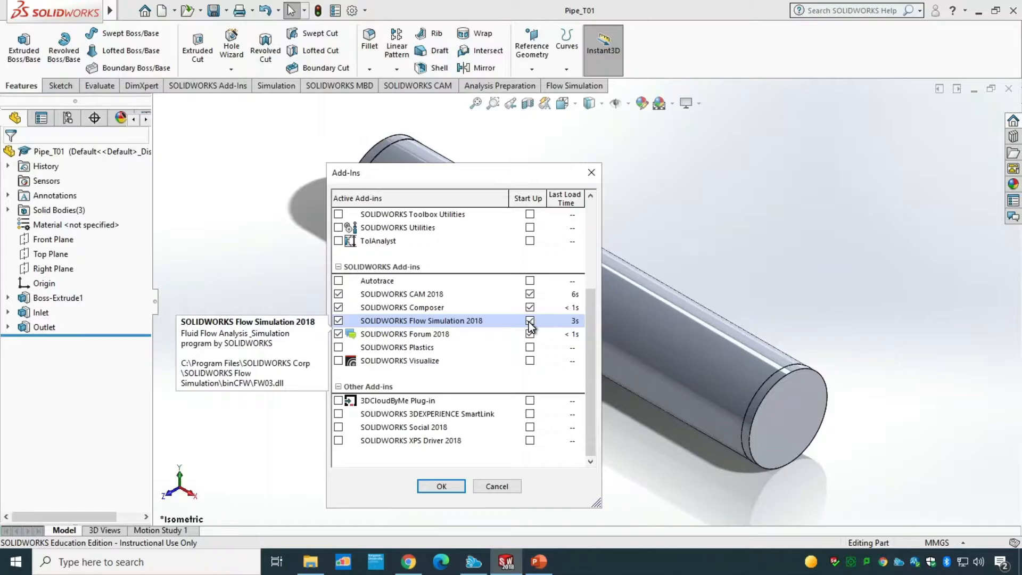
left_click(442, 486)
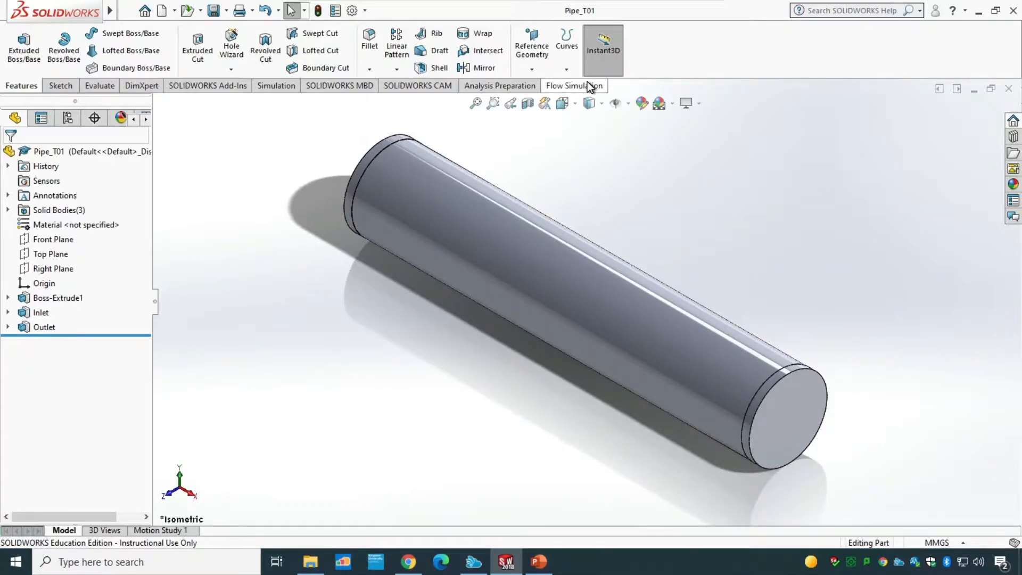
left_click(364, 10)
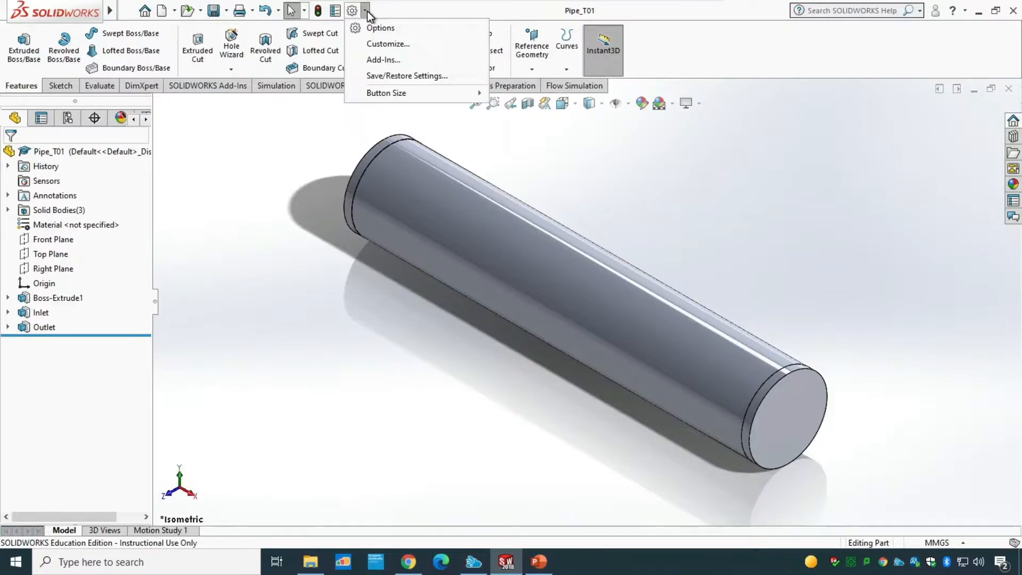
left_click(392, 60)
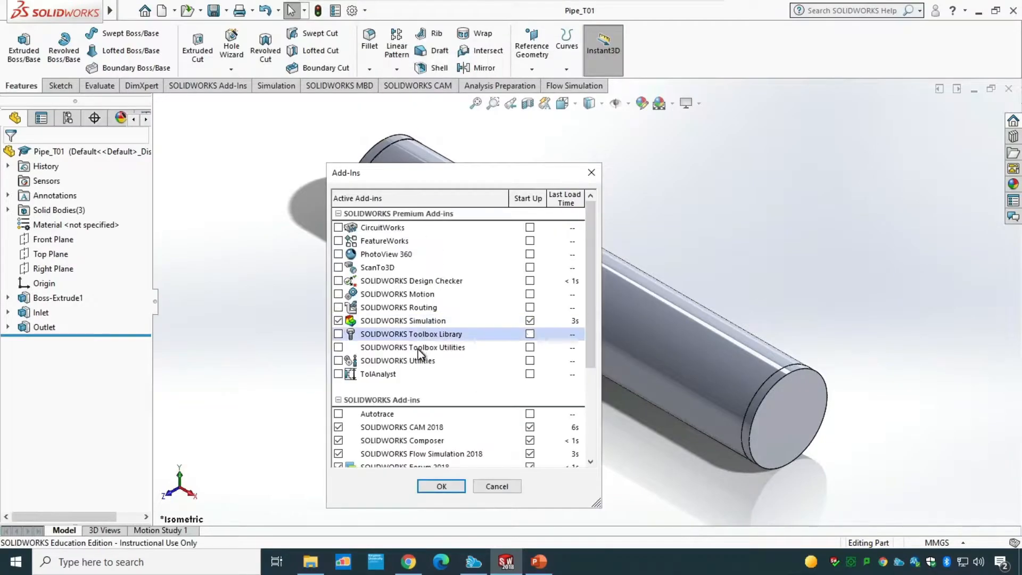
scroll(377, 384, "down", 3)
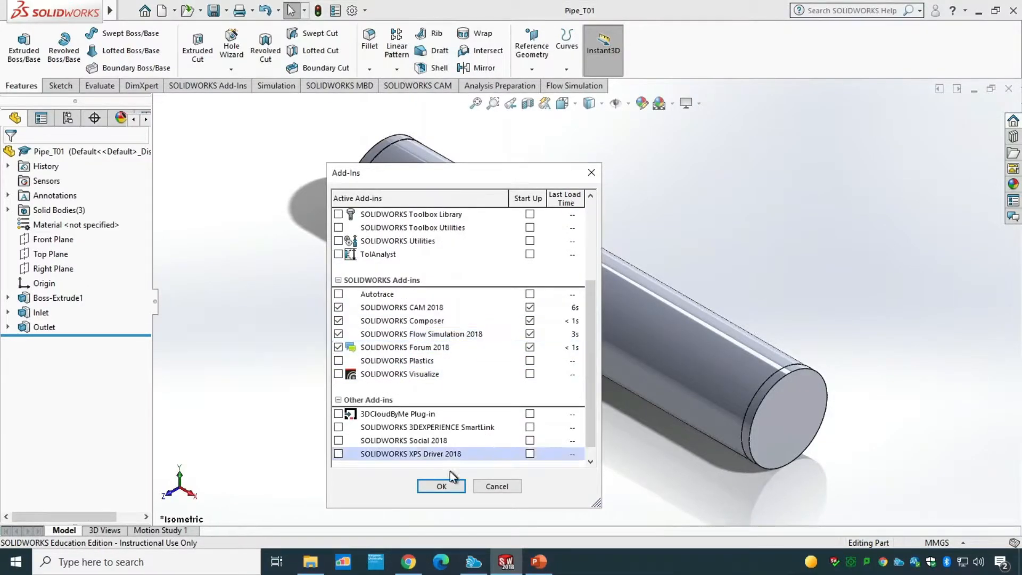
left_click(490, 486)
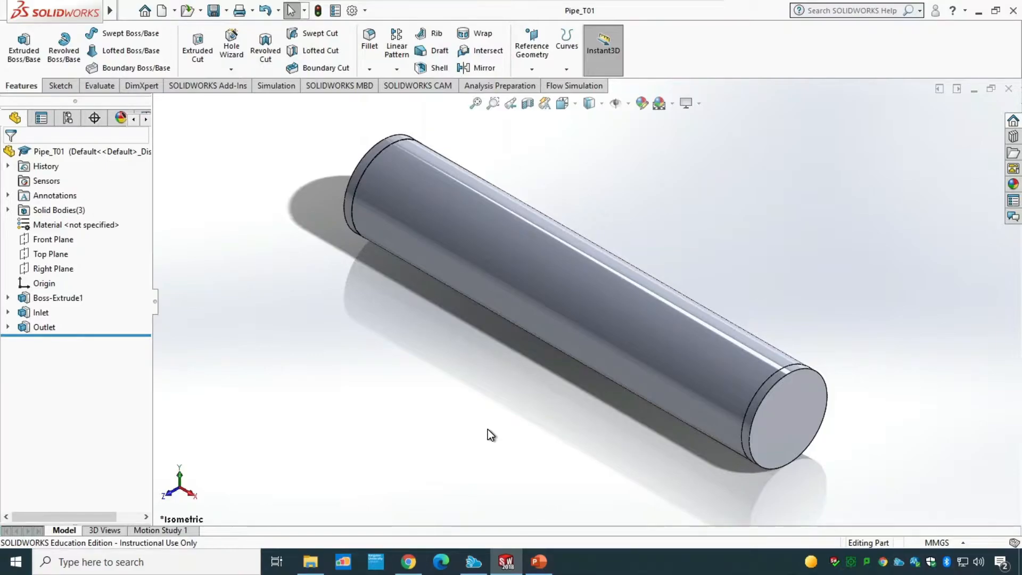
Step: Start a new Flow Simulation wizard project named Laminar Pipe Flow Analysis and continue to the unit system page
left_click(565, 86)
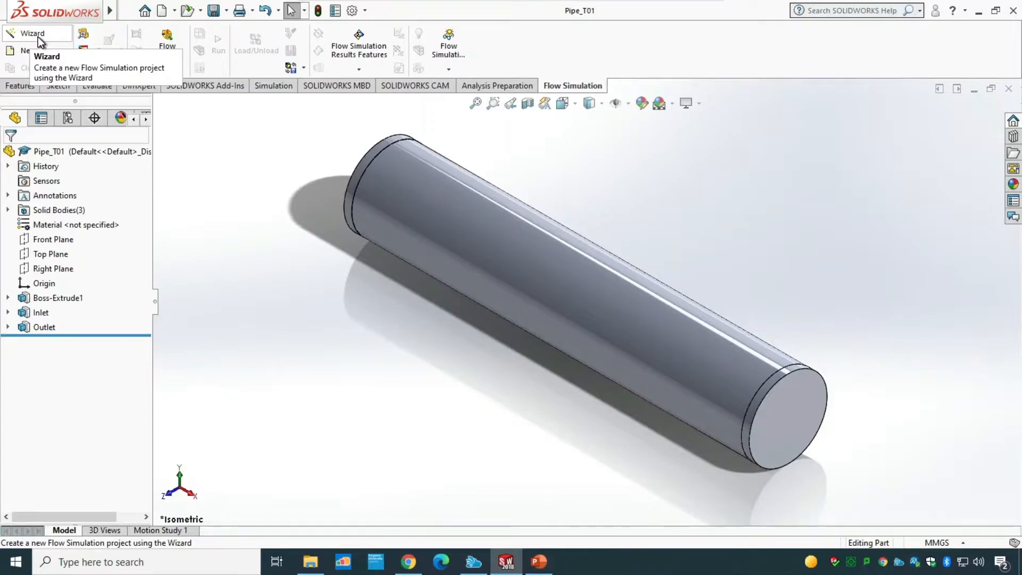
left_click(38, 34)
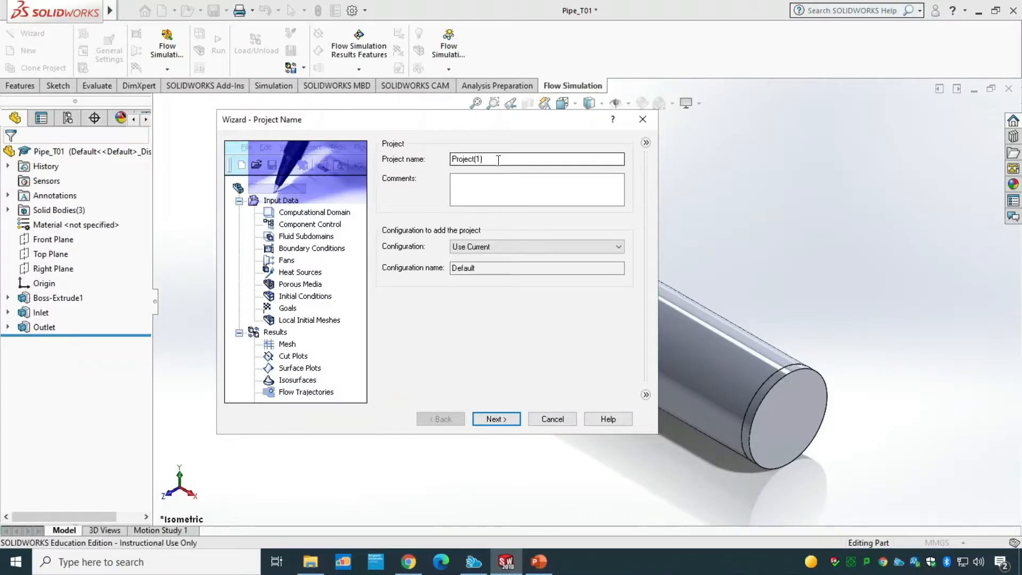
left_click_drag(509, 159, 430, 160)
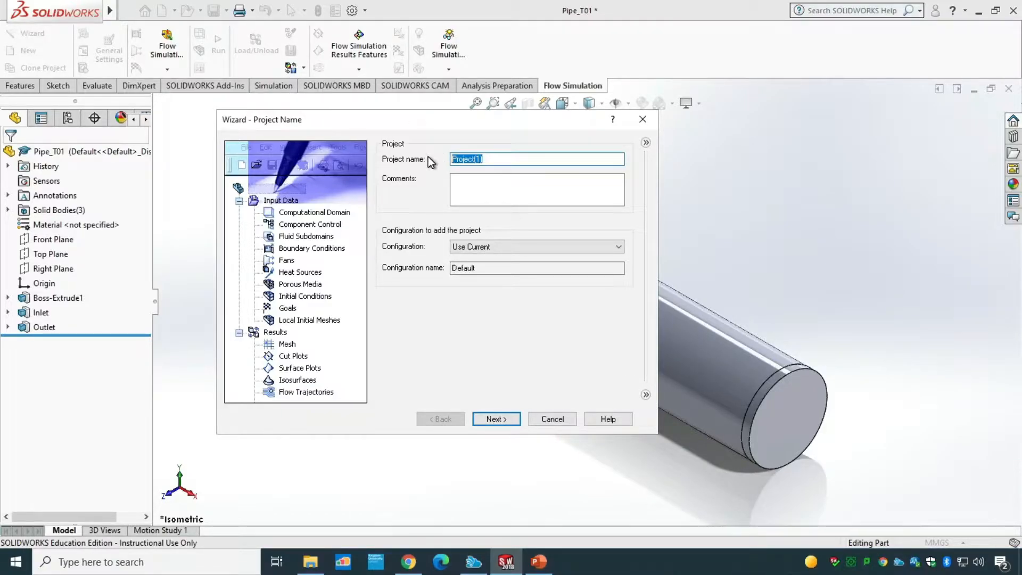
type("Laminar Pipe Flow Analysis")
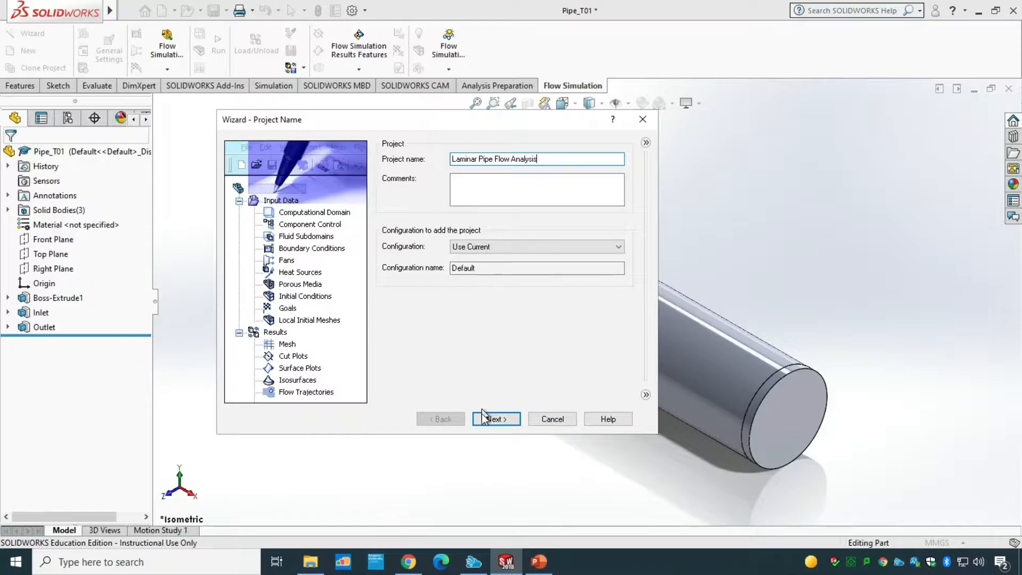
left_click(491, 419)
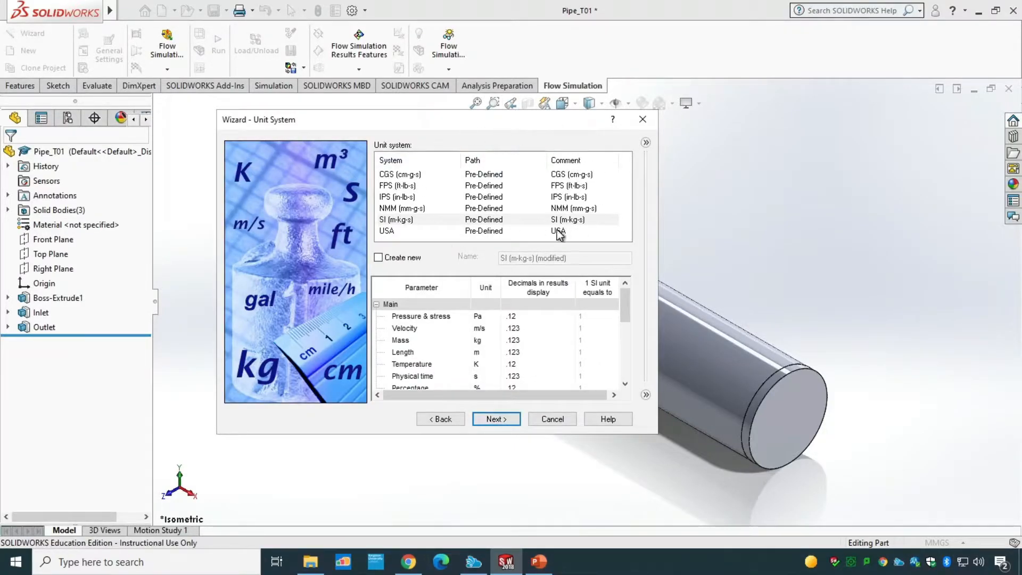
Step: Choose the SI (m-kg-s) unit system in the wizard
left_click(397, 220)
left_click(417, 209)
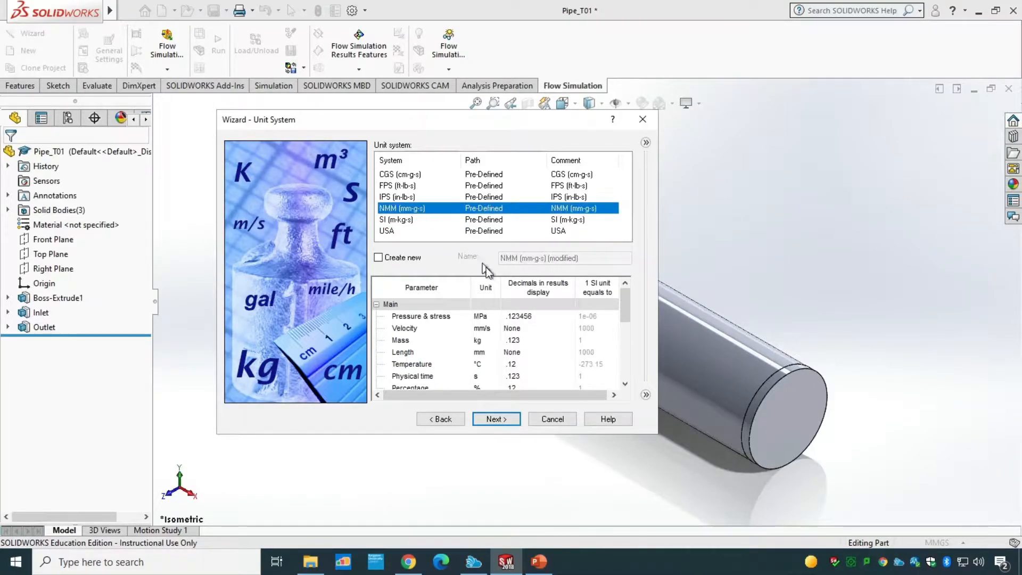
left_click(411, 220)
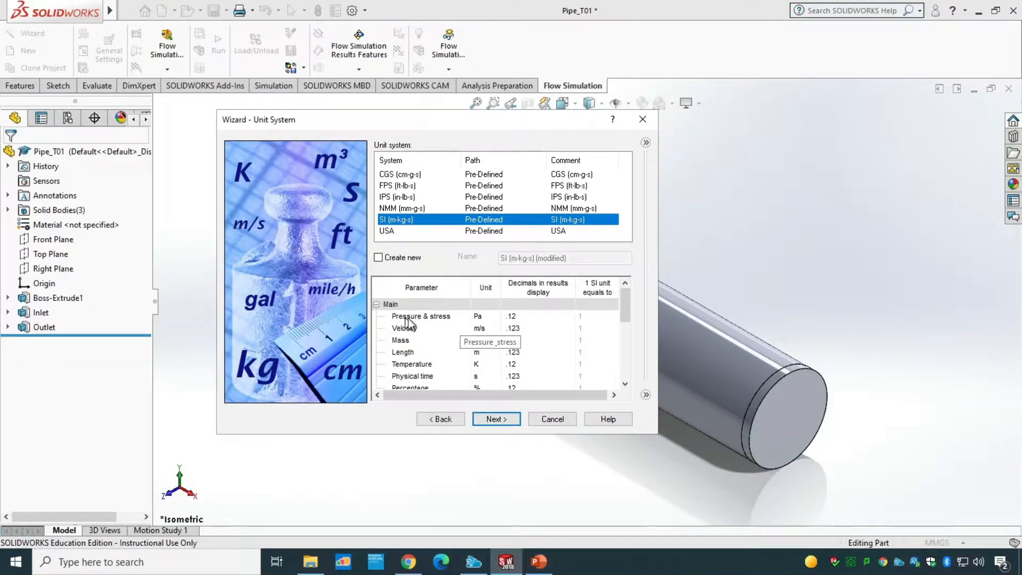
Step: Keep Pascal as the pressure unit of the SI system and continue to the analysis type page
left_click(495, 316)
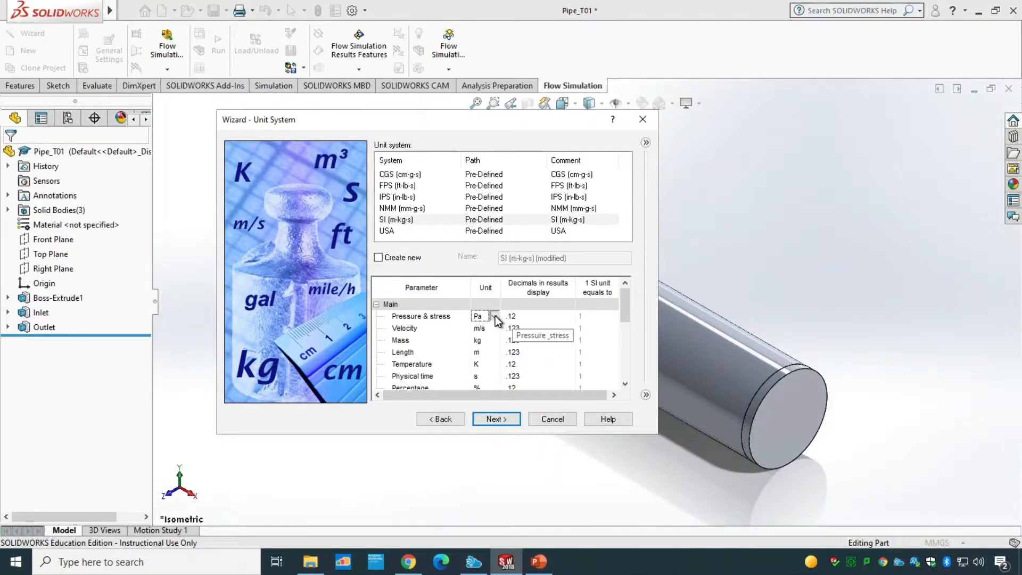
left_click(495, 315)
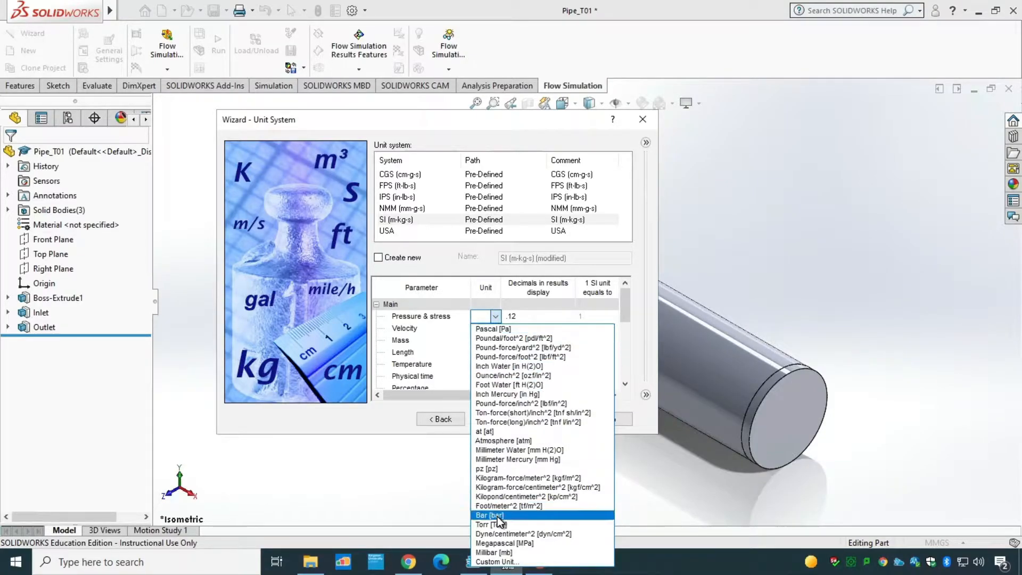
left_click(511, 329)
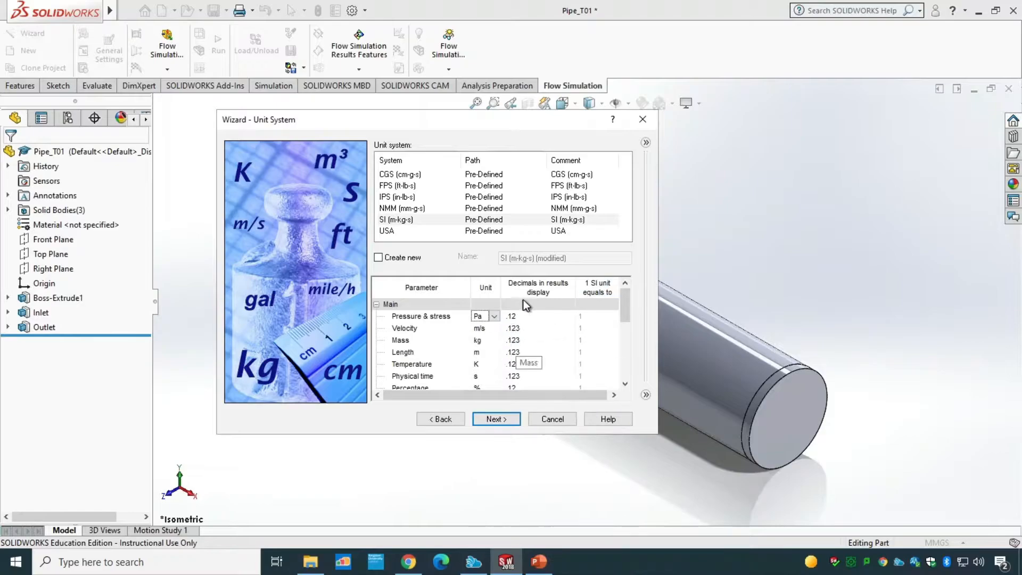
left_click(416, 221)
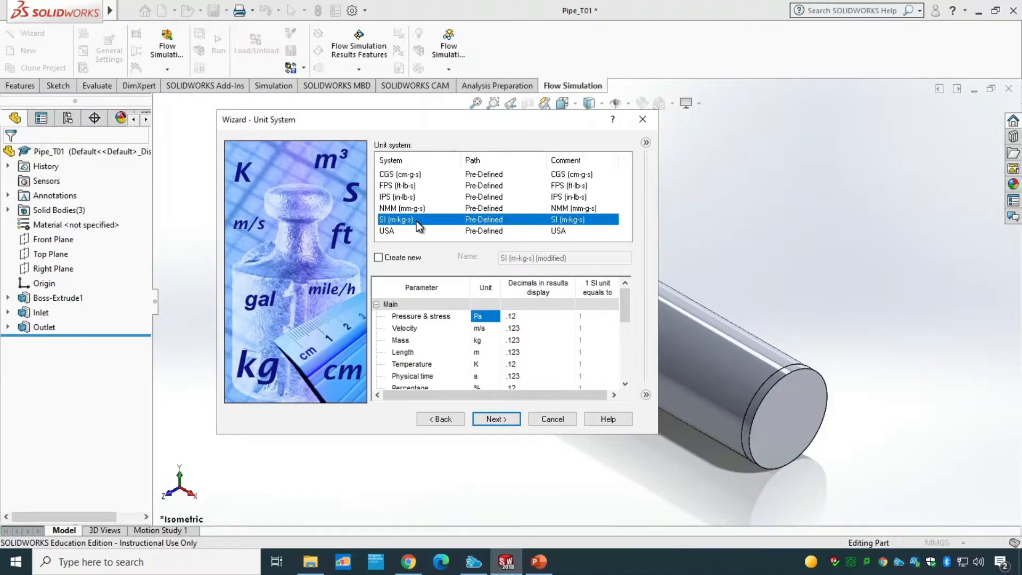
left_click(500, 420)
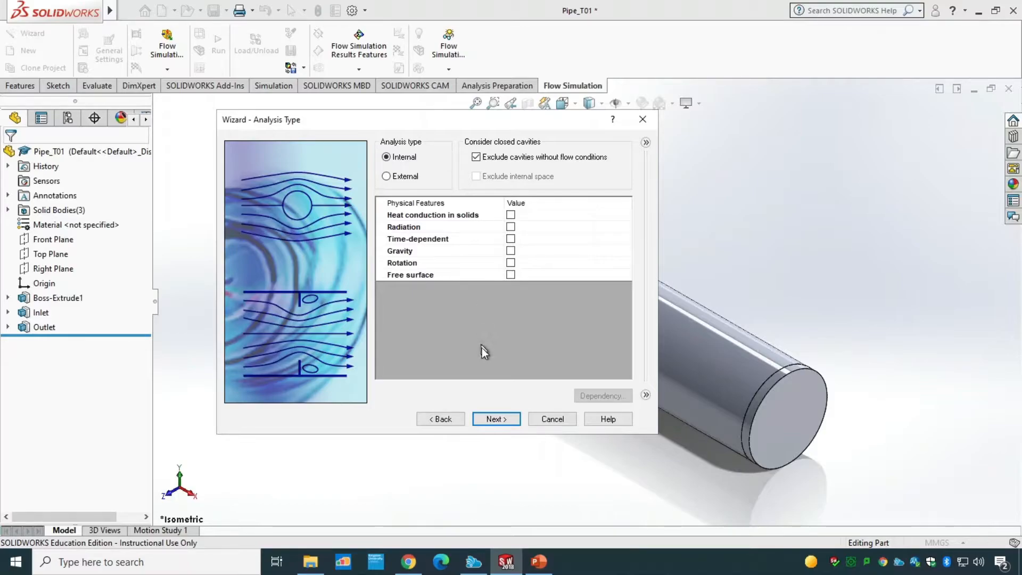
Step: Accept the internal analysis type and add Water from the predefined liquids as the project fluid
left_click(506, 421)
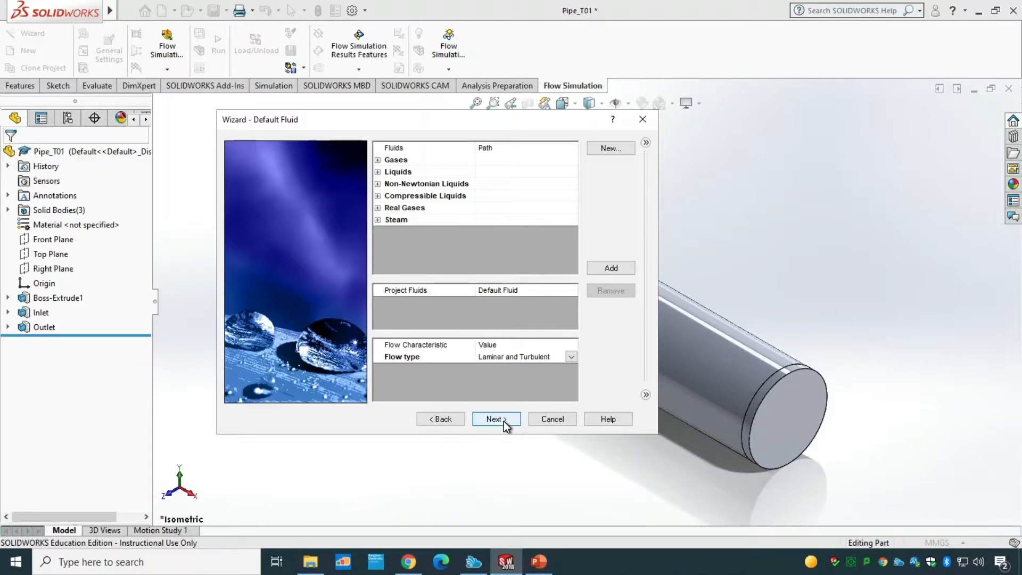
left_click(377, 172)
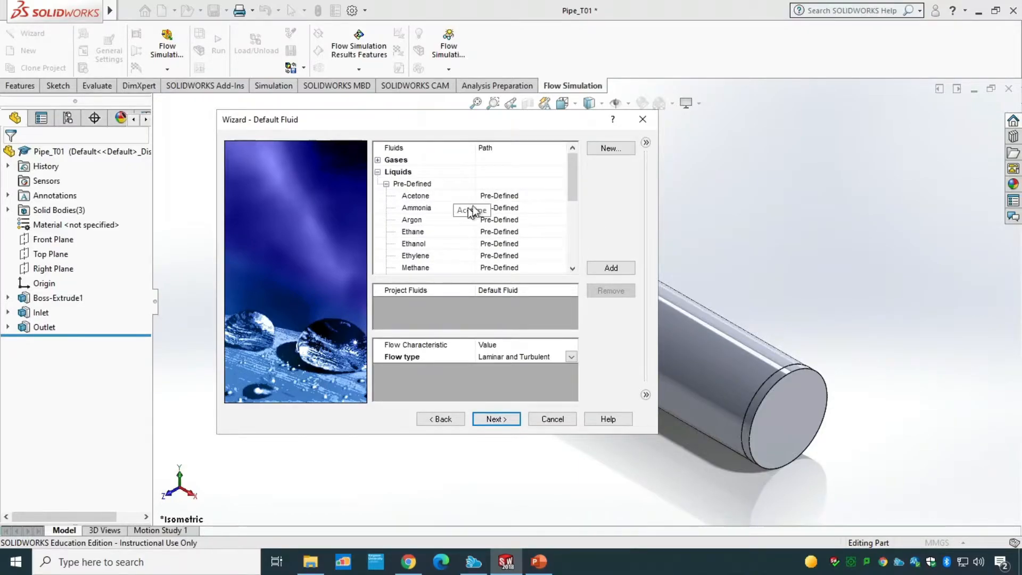
left_click_drag(570, 183, 570, 212)
left_click_drag(572, 237, 572, 241)
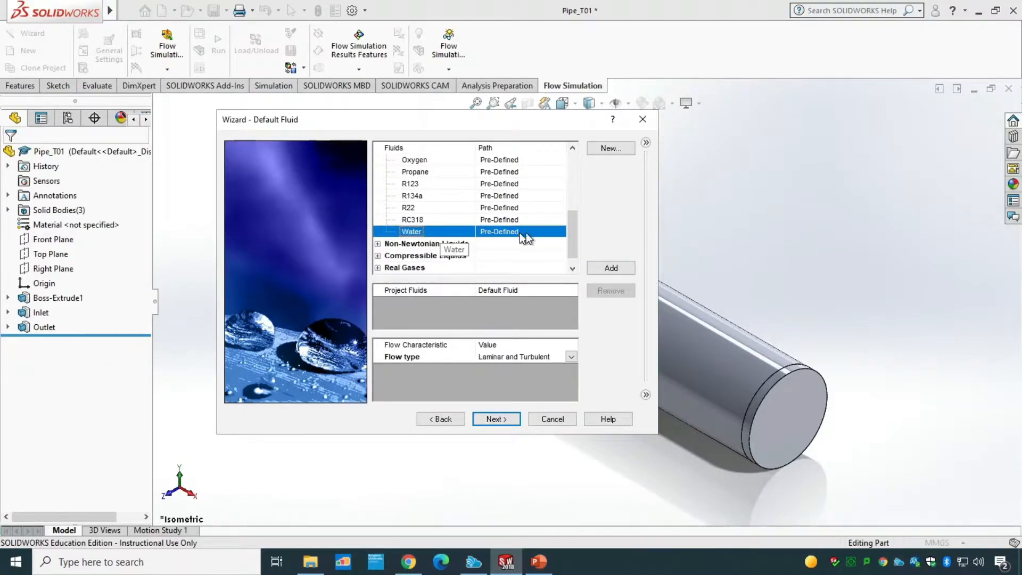
left_click(610, 266)
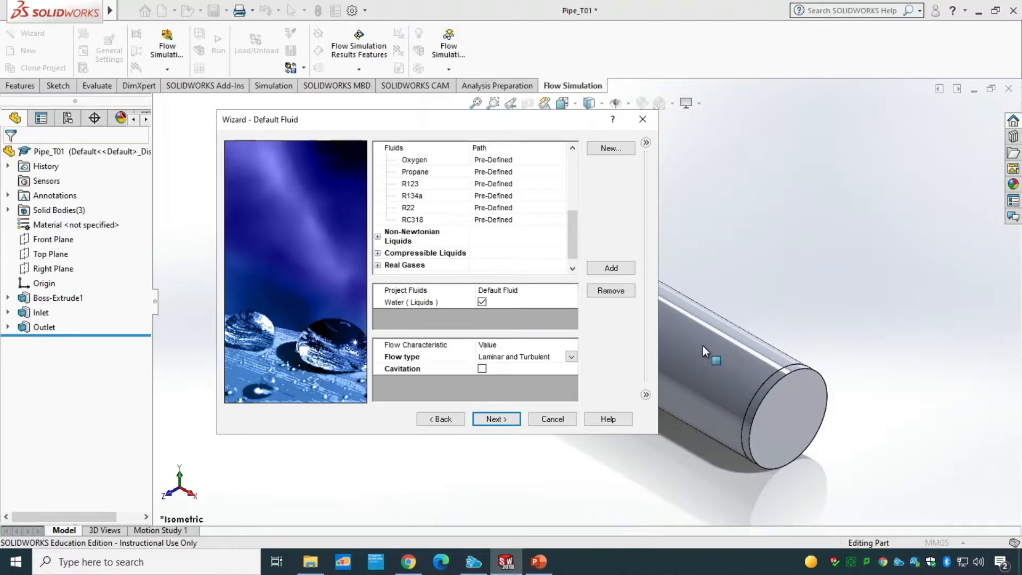
Step: Review the flow type options, keep Laminar and Turbulent, and continue to the wall conditions page
left_click(572, 358)
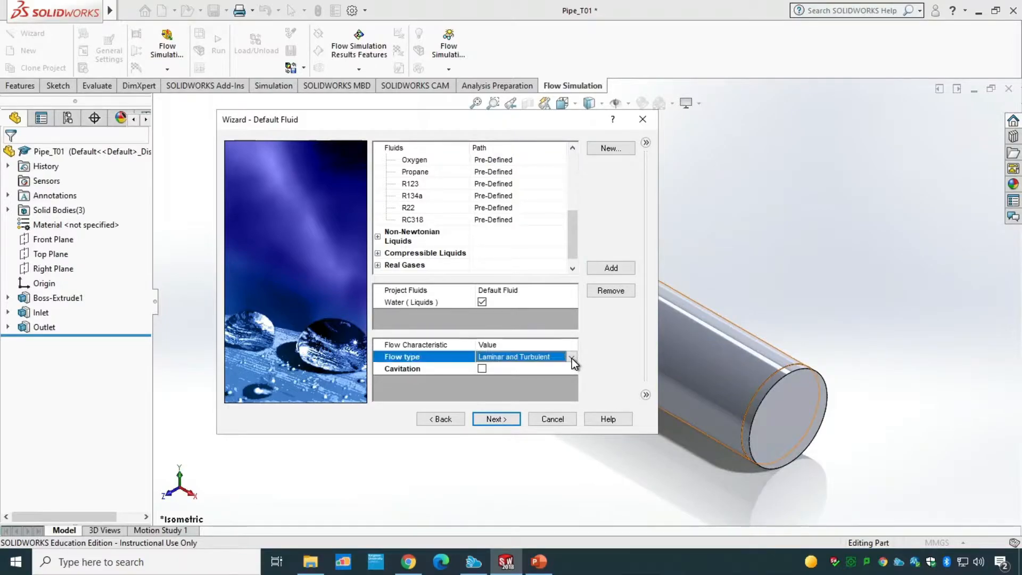
left_click(571, 358)
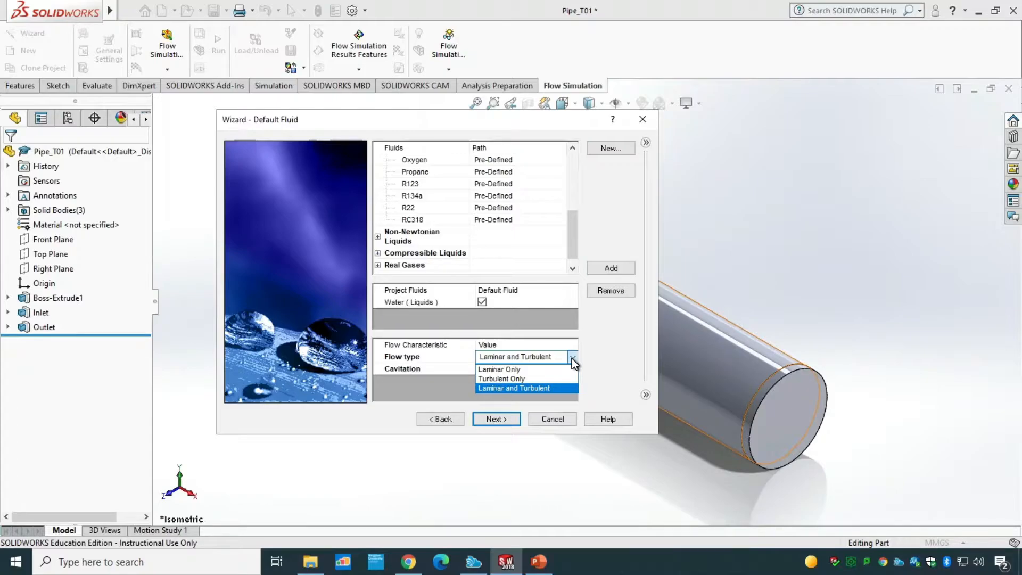
left_click(571, 358)
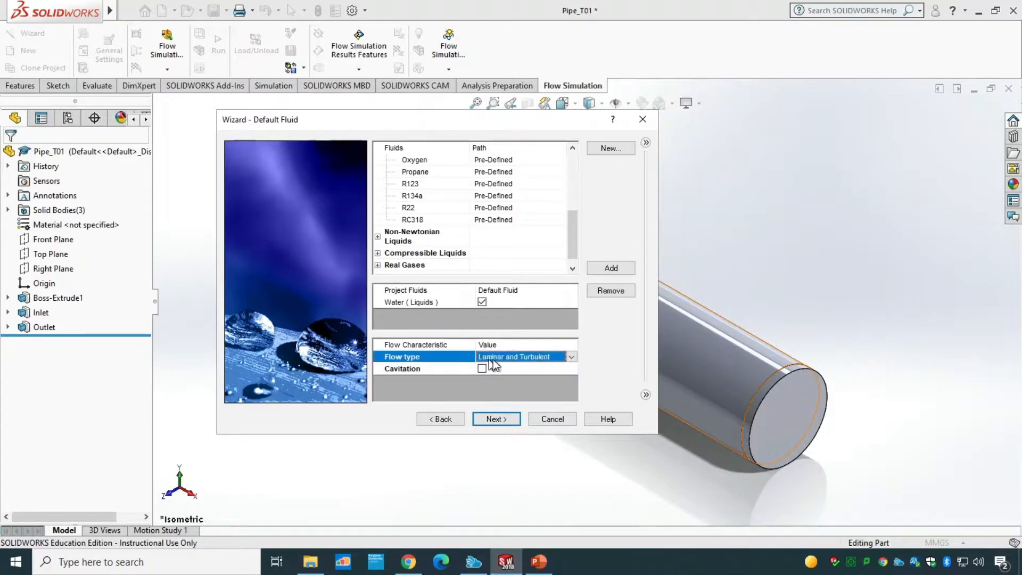
left_click(496, 418)
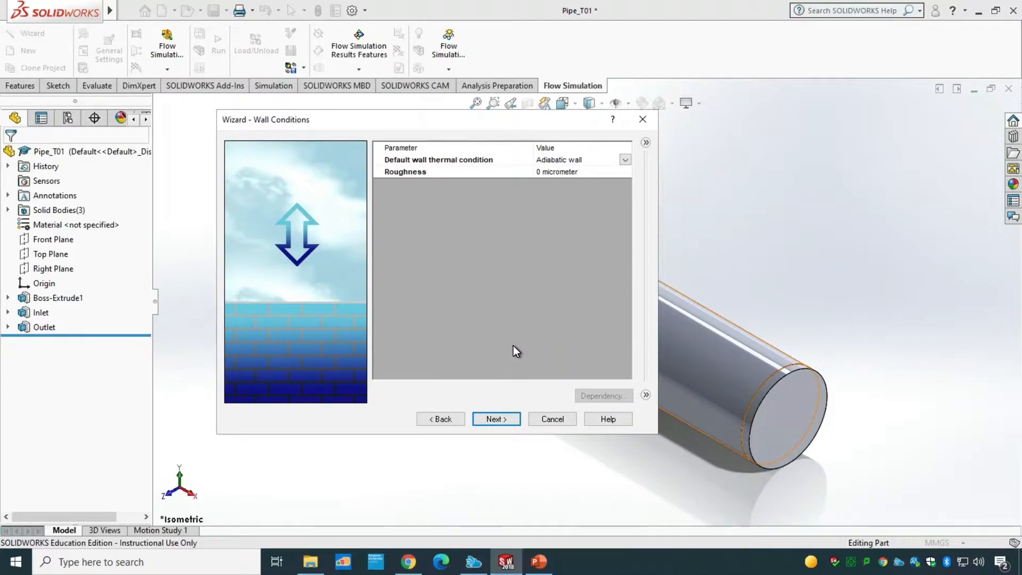
left_click(626, 161)
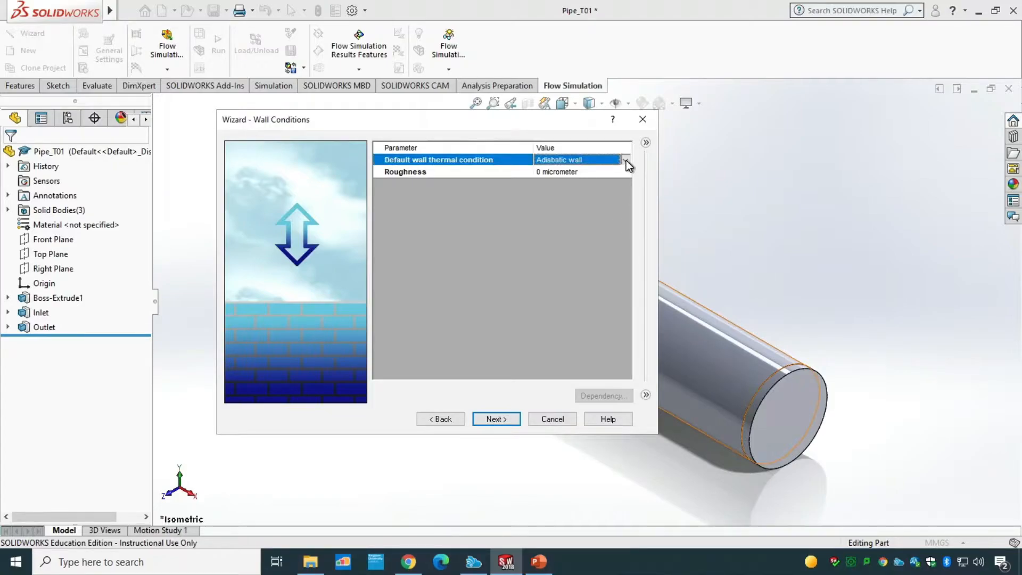
left_click(626, 160)
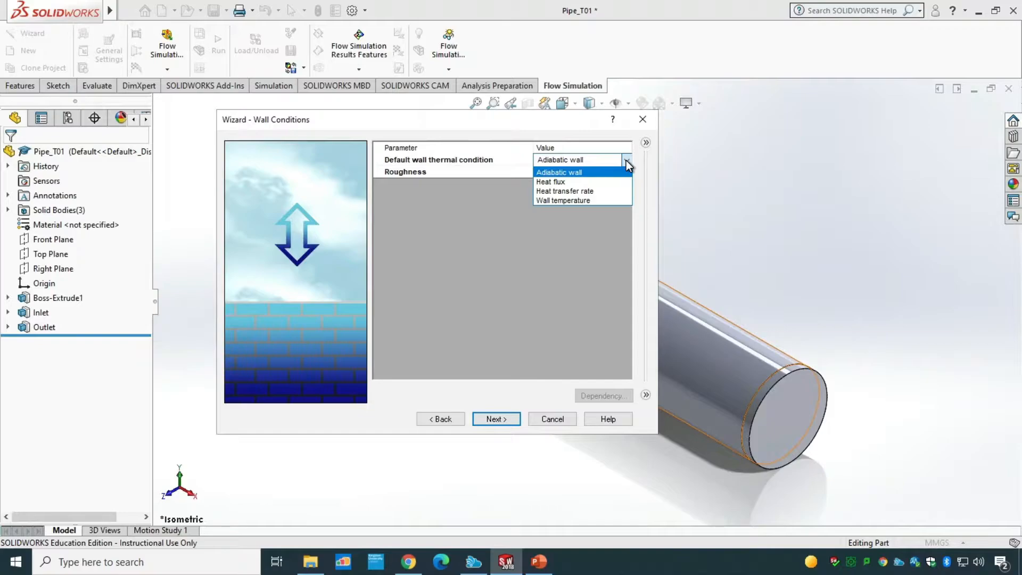
left_click(625, 161)
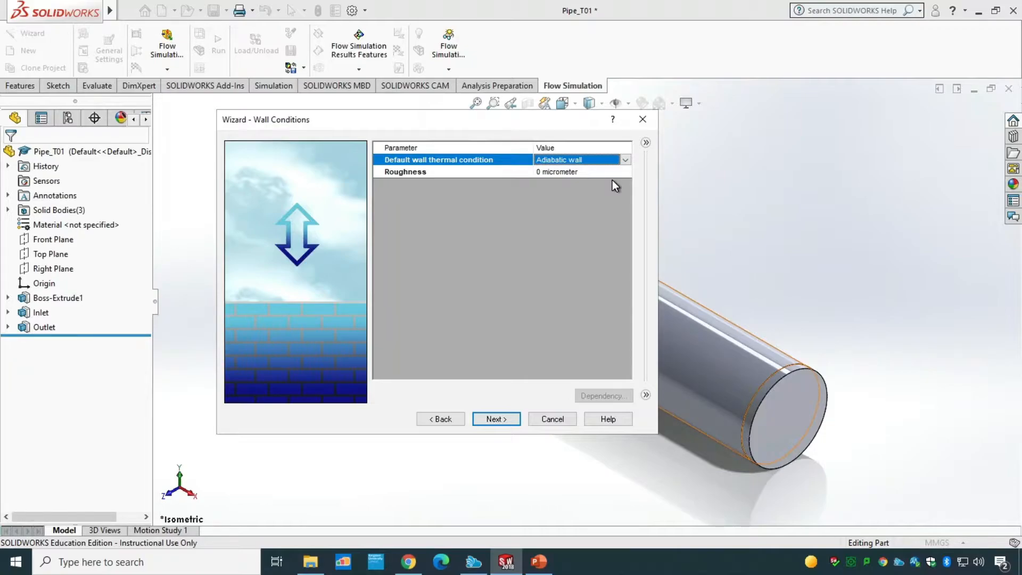
left_click(496, 419)
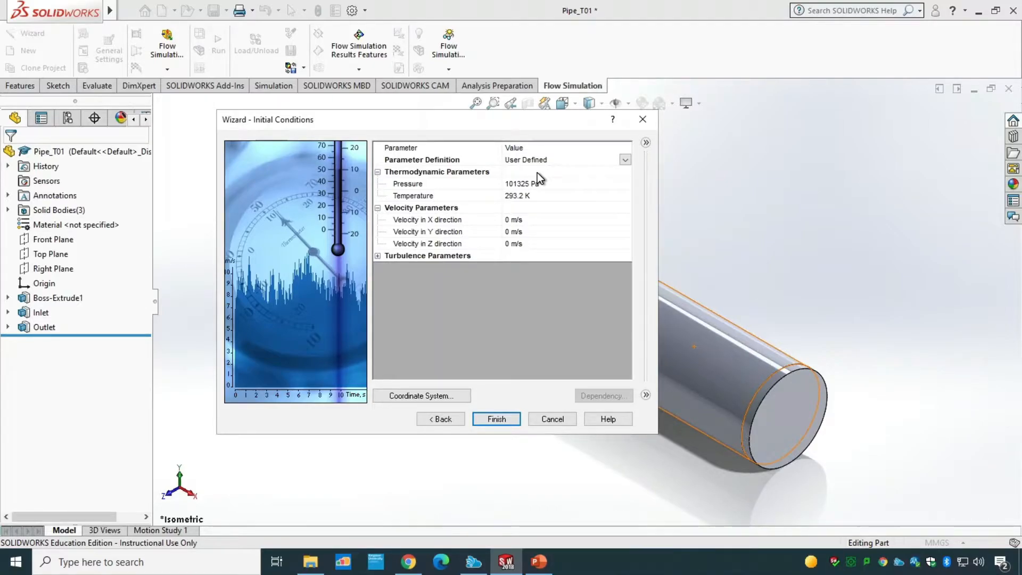
left_click(449, 416)
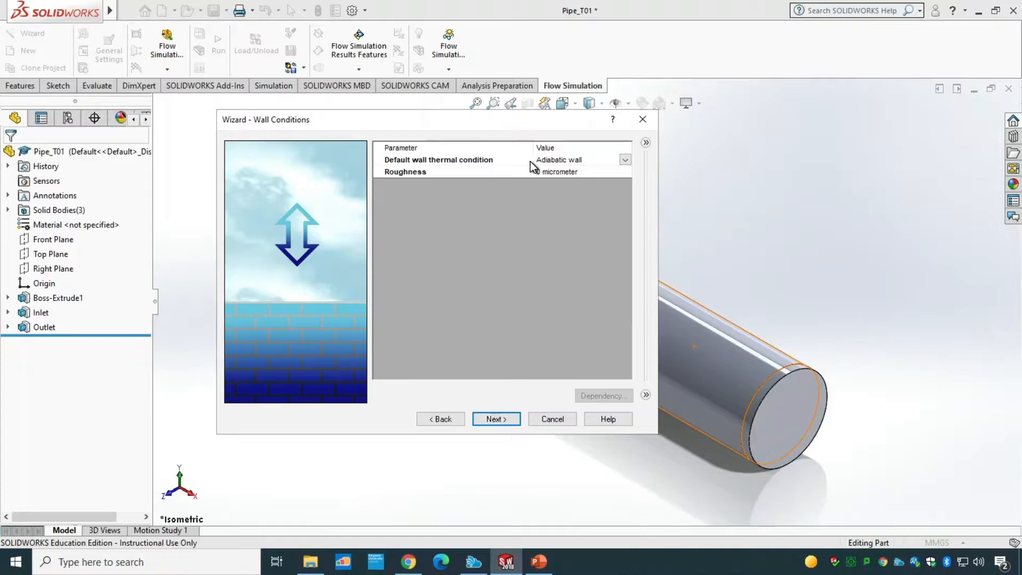
Step: Set the default wall thermal condition to Wall temperature with a wall temperature of 450 K
left_click(624, 161)
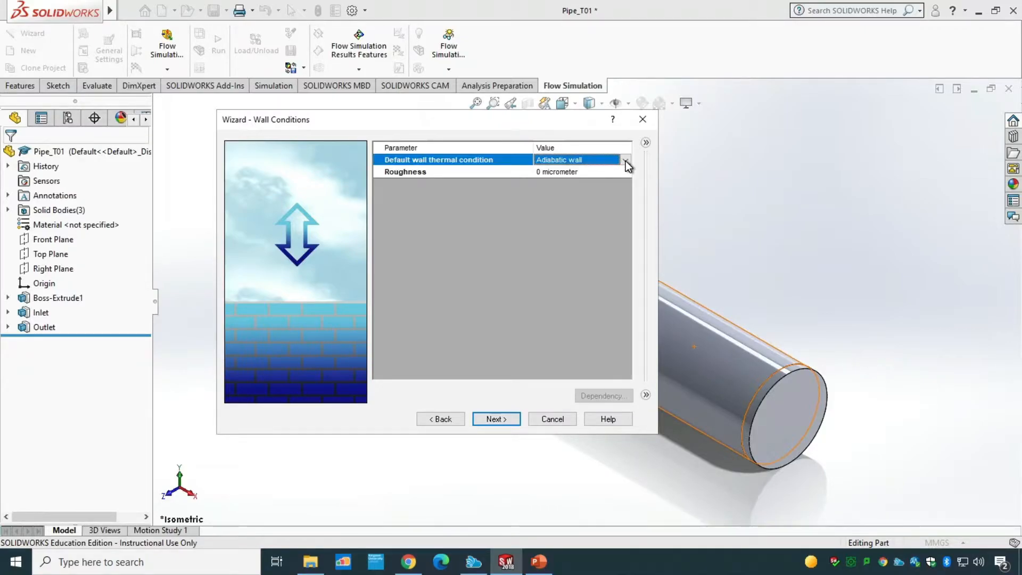
left_click(625, 161)
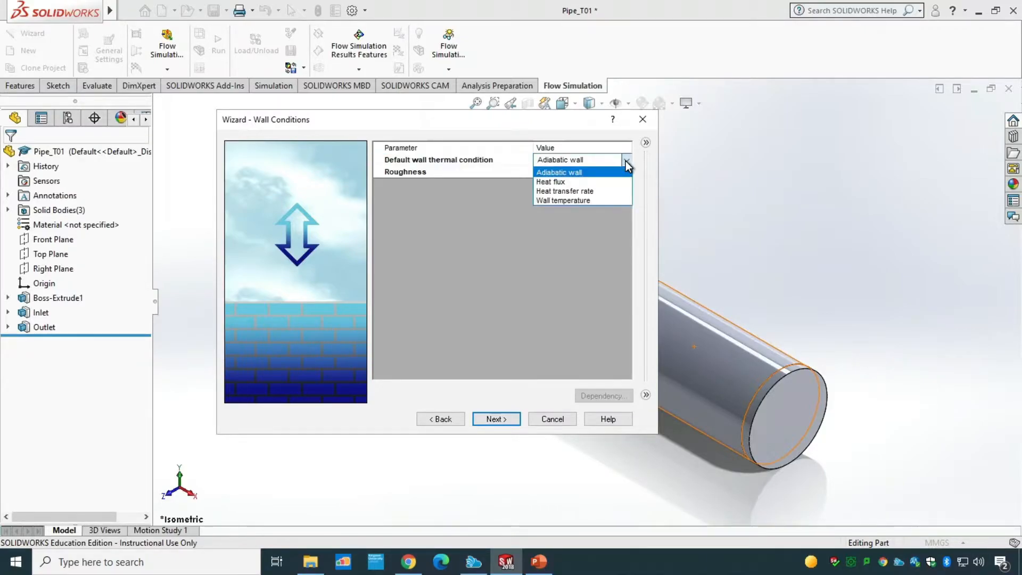
left_click(604, 200)
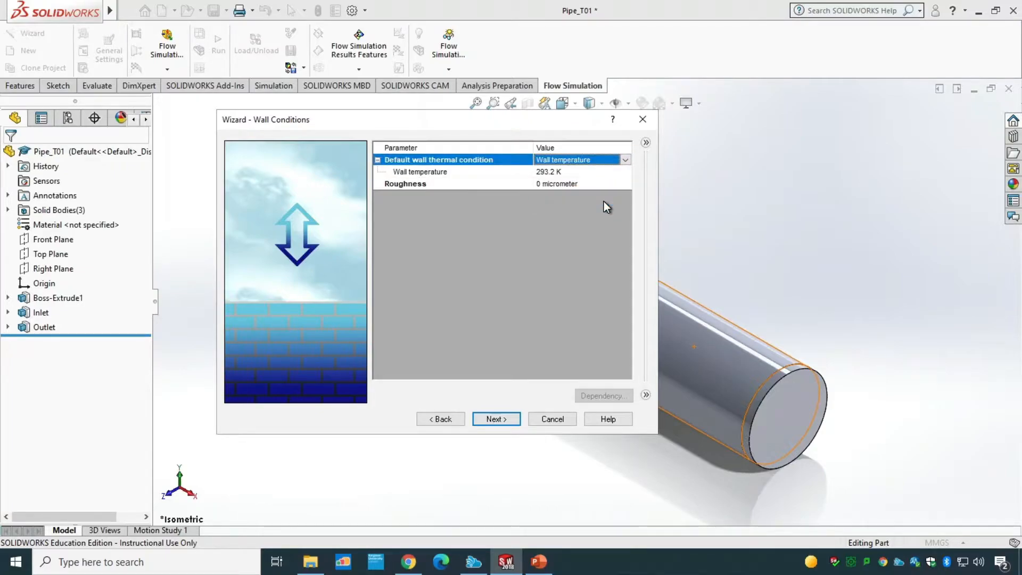
left_click(580, 174)
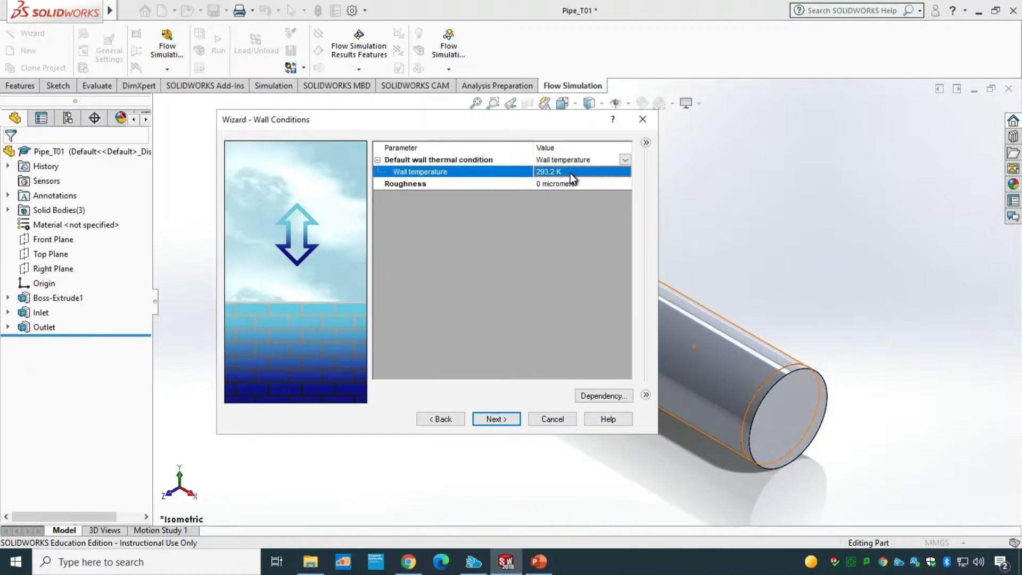
left_click(570, 173)
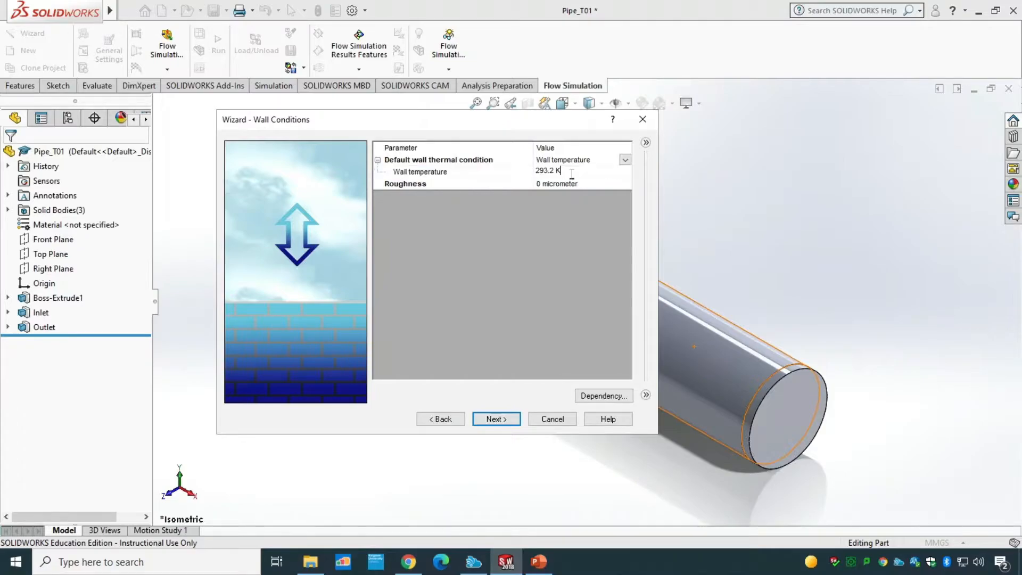
type("450")
left_click(527, 309)
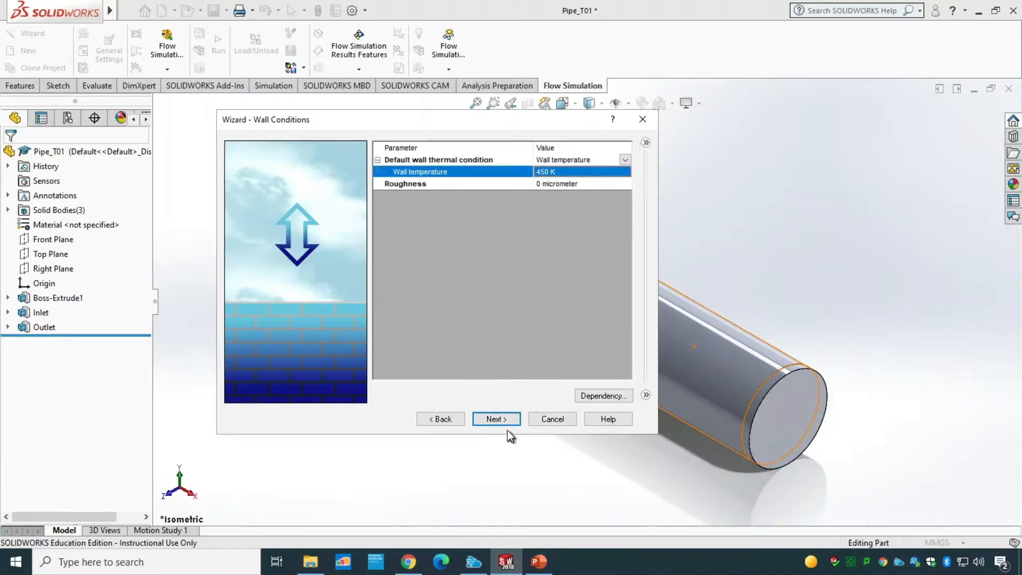
Step: Continue to the initial conditions page and finish the wizard with the default initial values
left_click(496, 419)
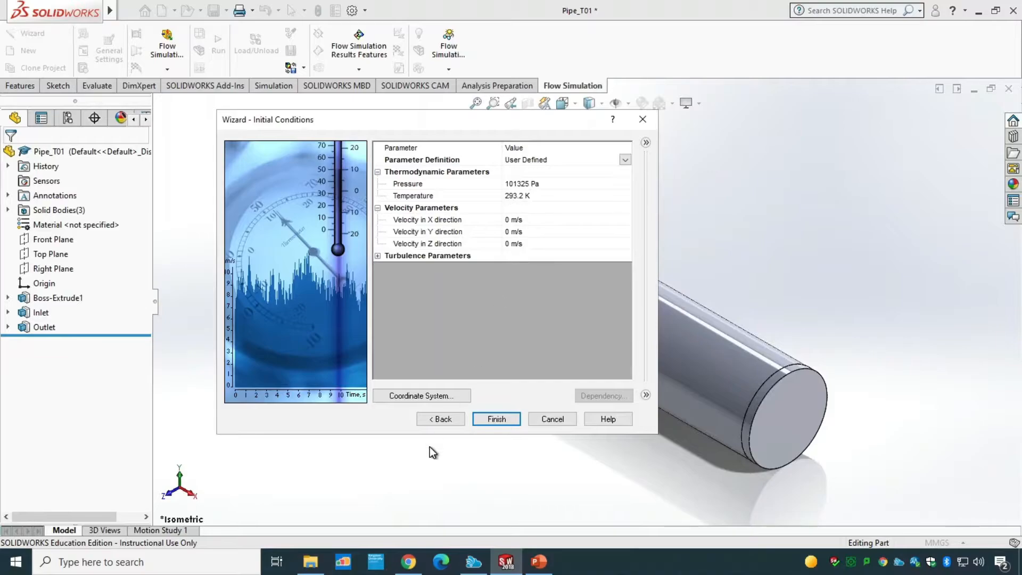
left_click(440, 419)
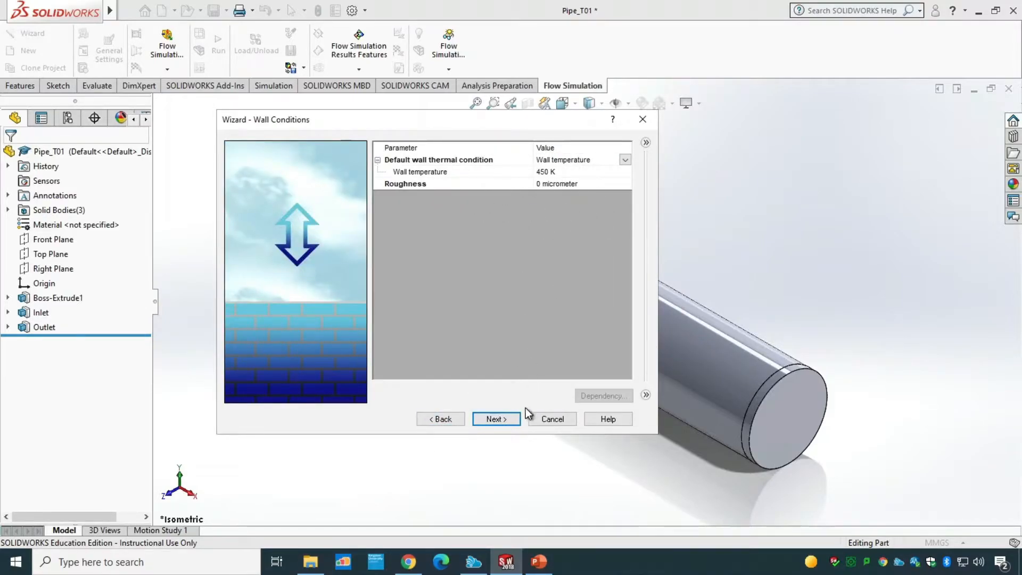
left_click(509, 417)
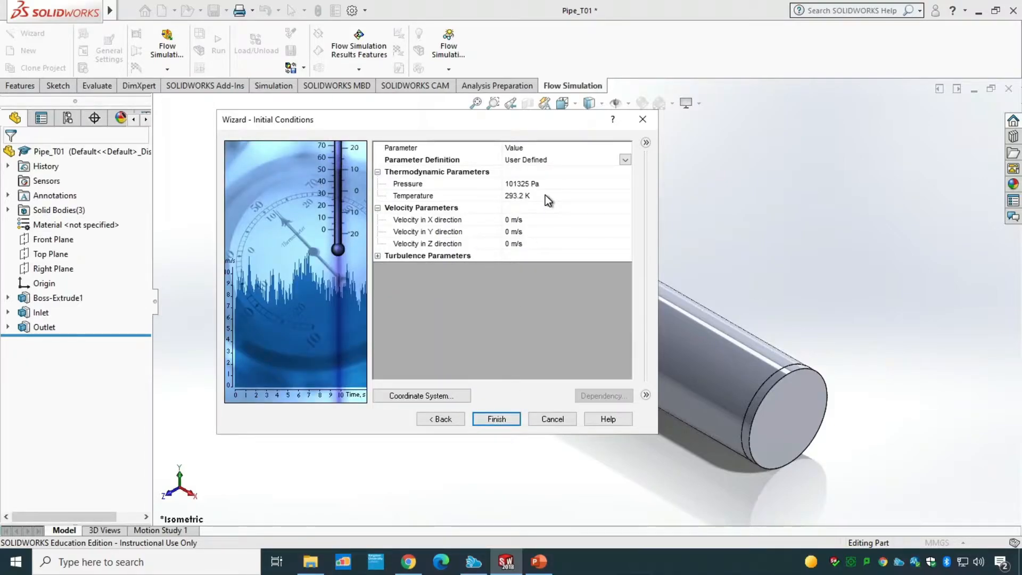
left_click(498, 419)
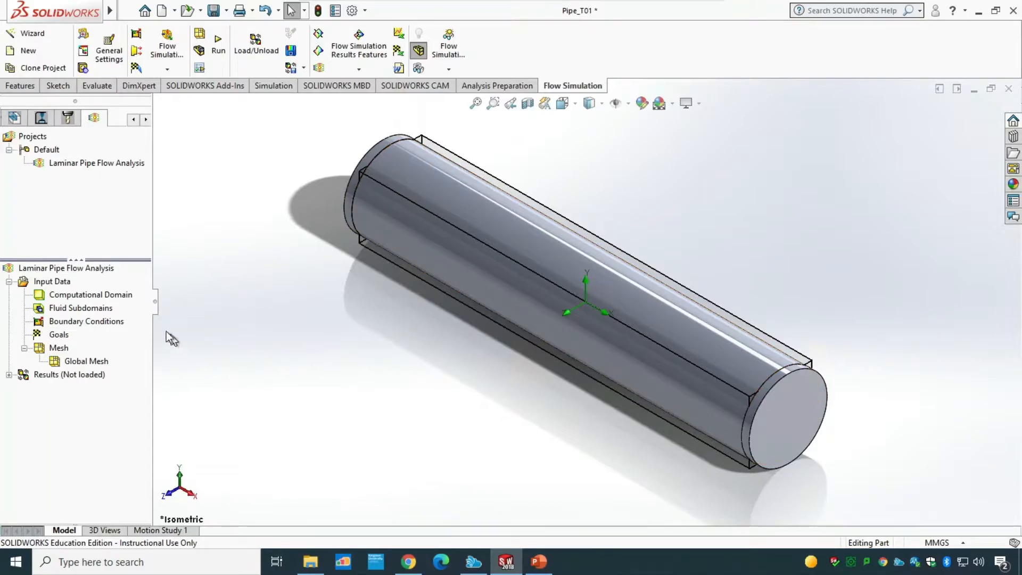
Step: Inspect the computational domain around the pipe and then hide it
left_click(92, 295)
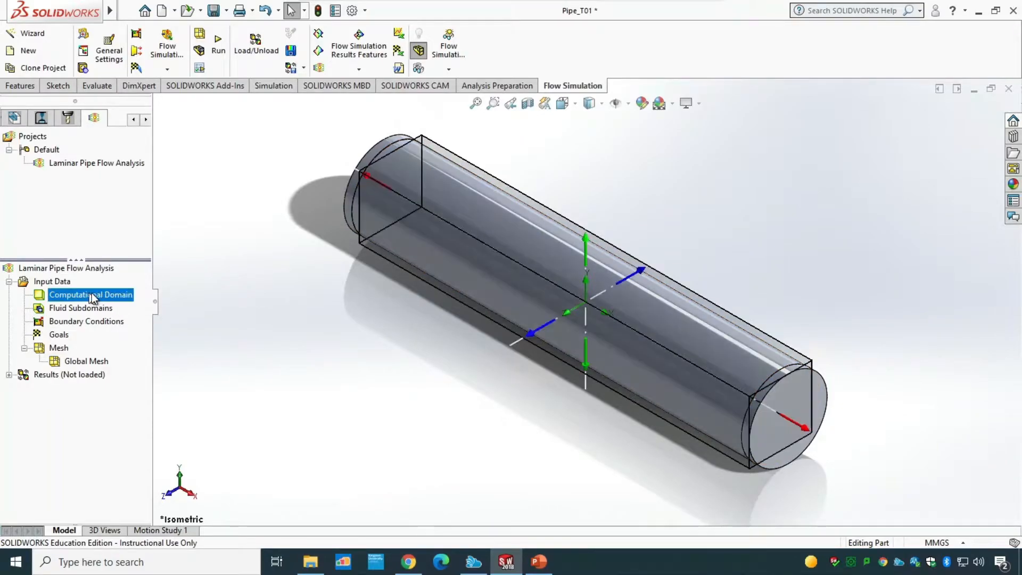
left_click(369, 152)
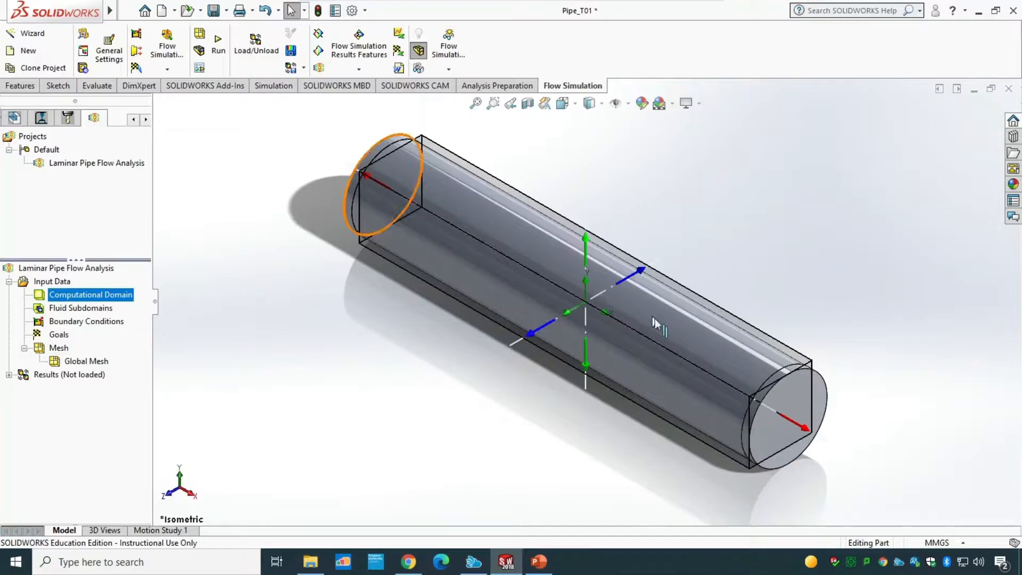
middle_click_drag(608, 452, 634, 449)
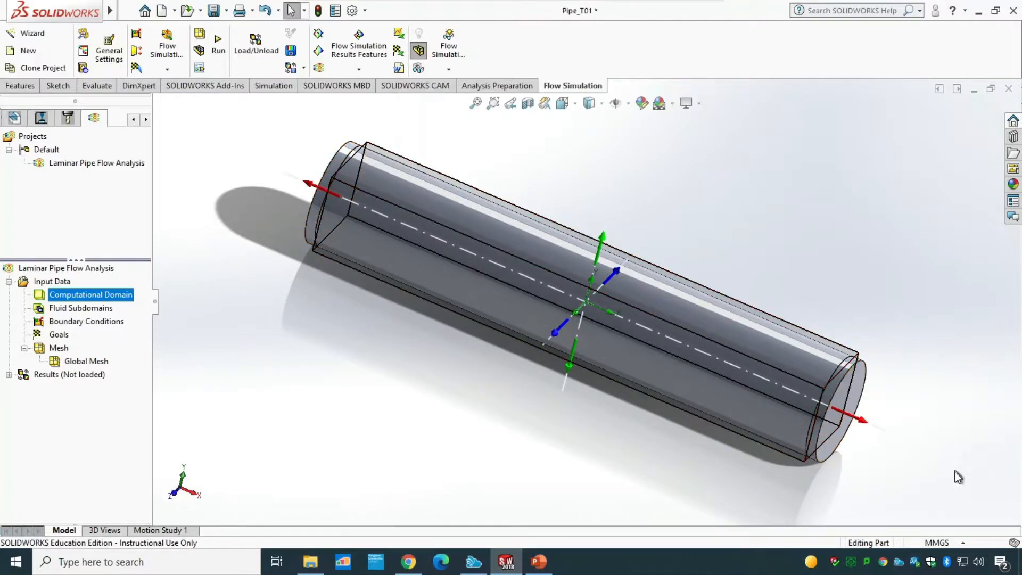
middle_click_drag(960, 481, 953, 408)
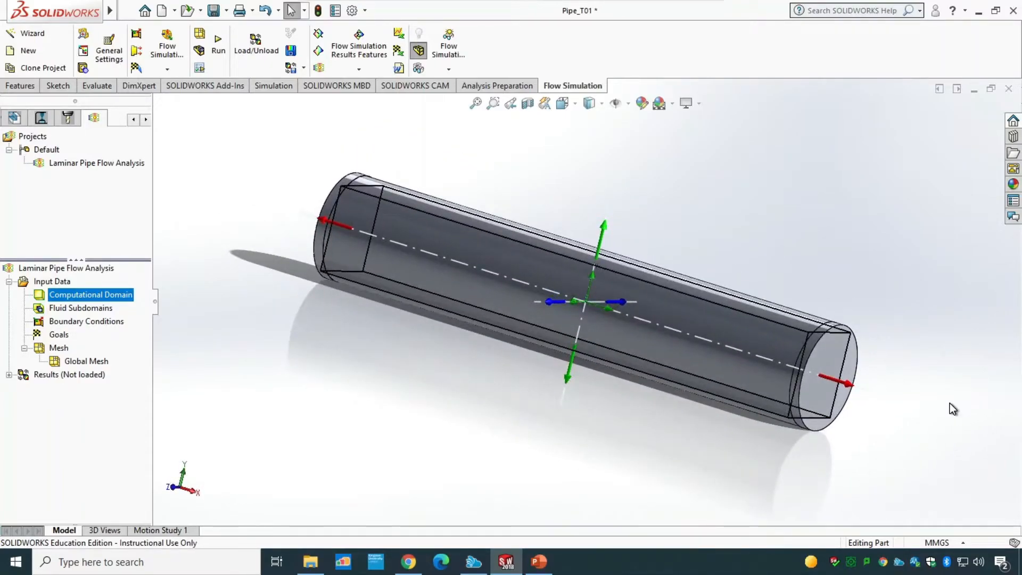
key("ctrl+7")
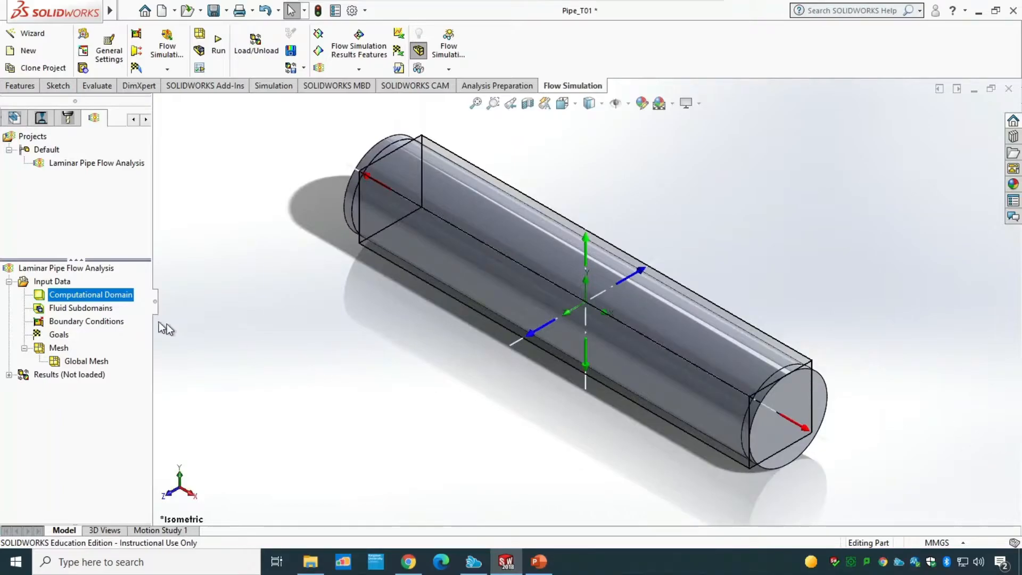
right_click(113, 295)
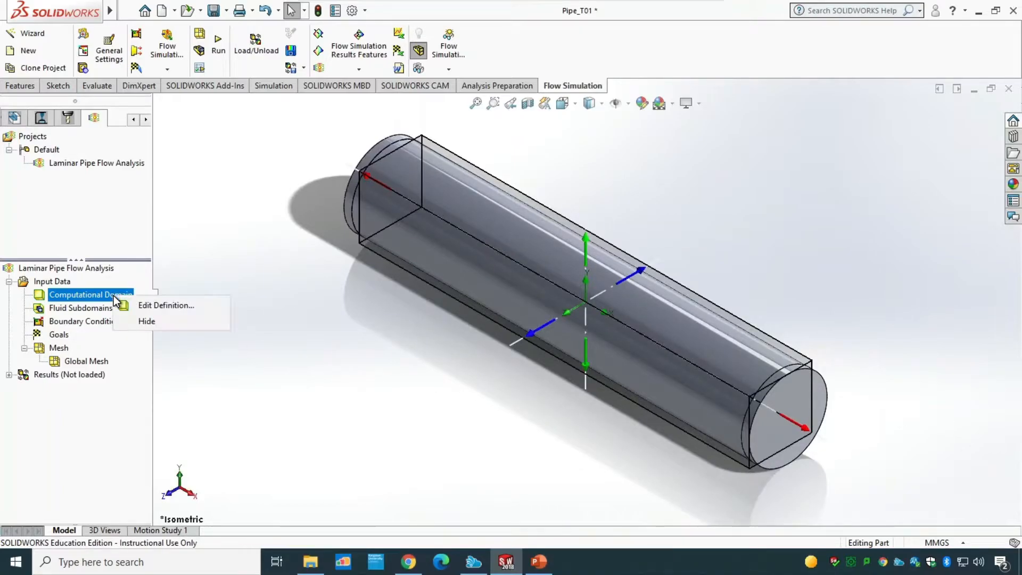
left_click(141, 321)
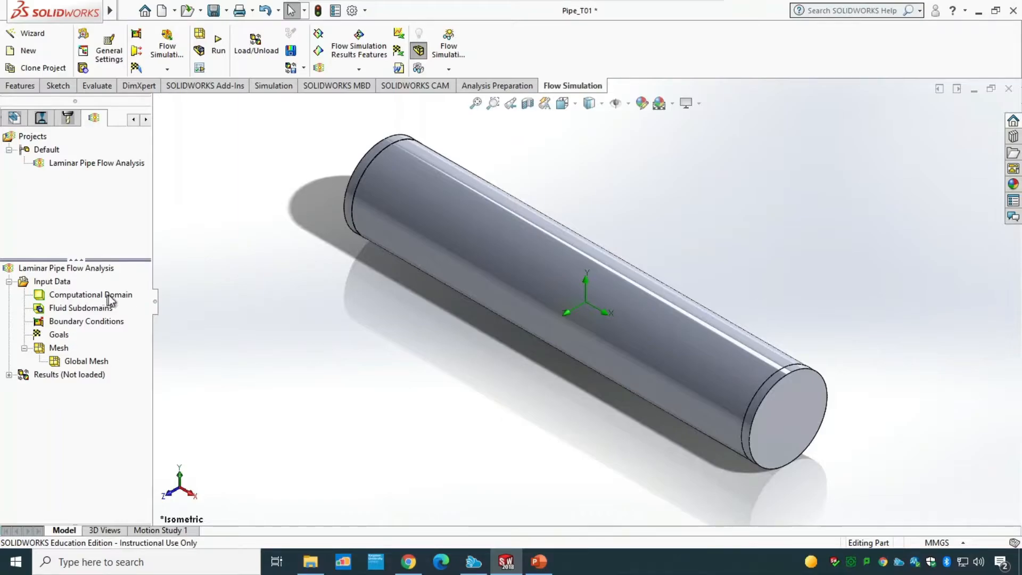
Step: Open the computational domain's definition to review its size settings, then close it without changes
left_click(129, 296)
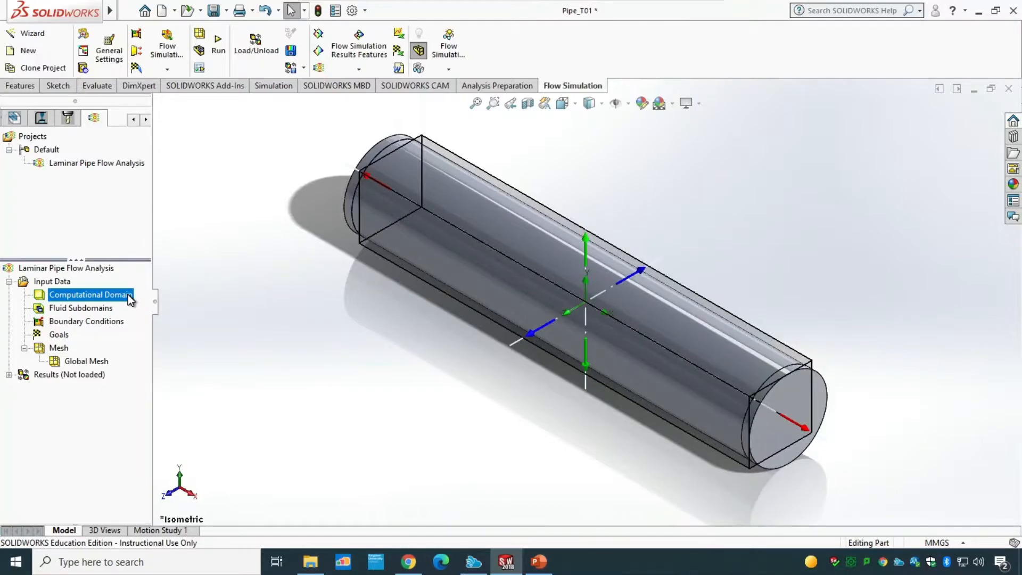
right_click(128, 295)
left_click(161, 303)
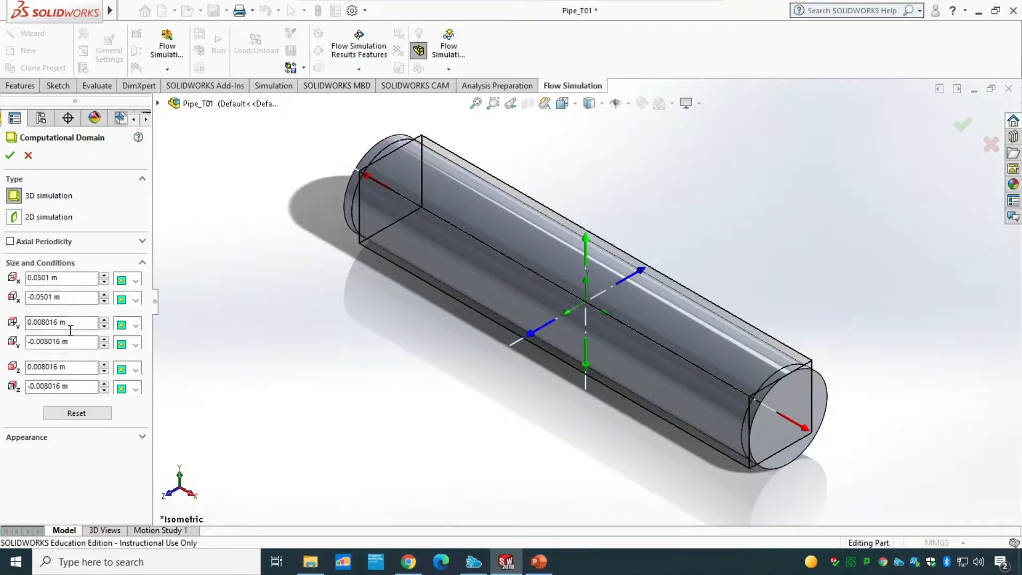
left_click(29, 156)
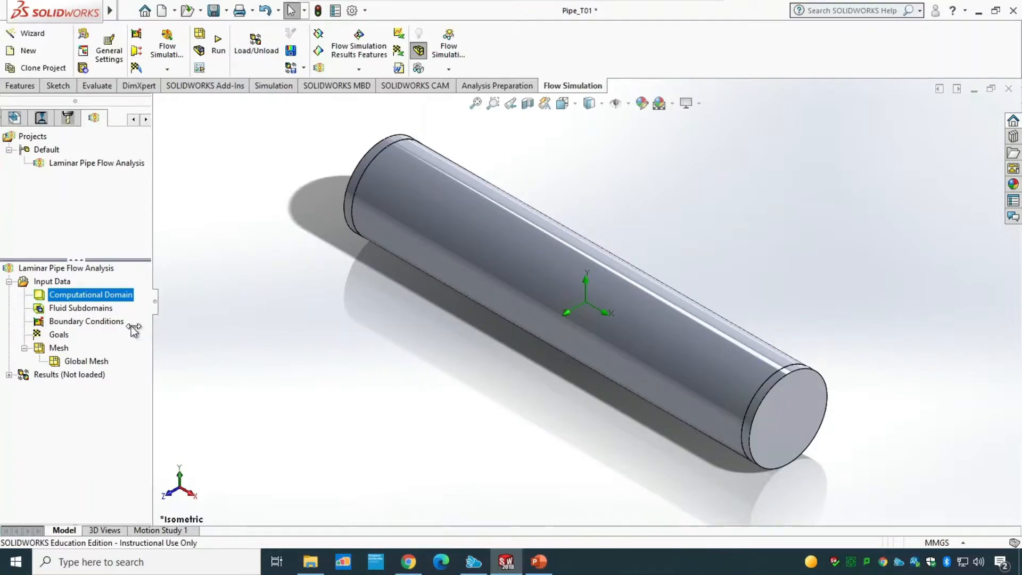
Step: Insert an Inlet Mass Flow boundary condition on the inner face of the Inlet cap with 0.001 kg/s
right_click(92, 323)
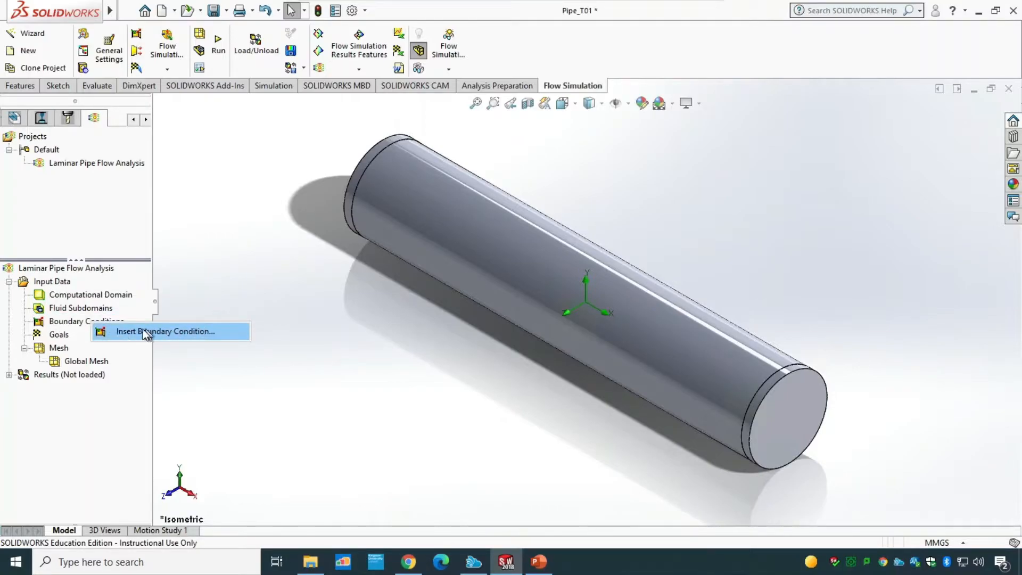
left_click(186, 331)
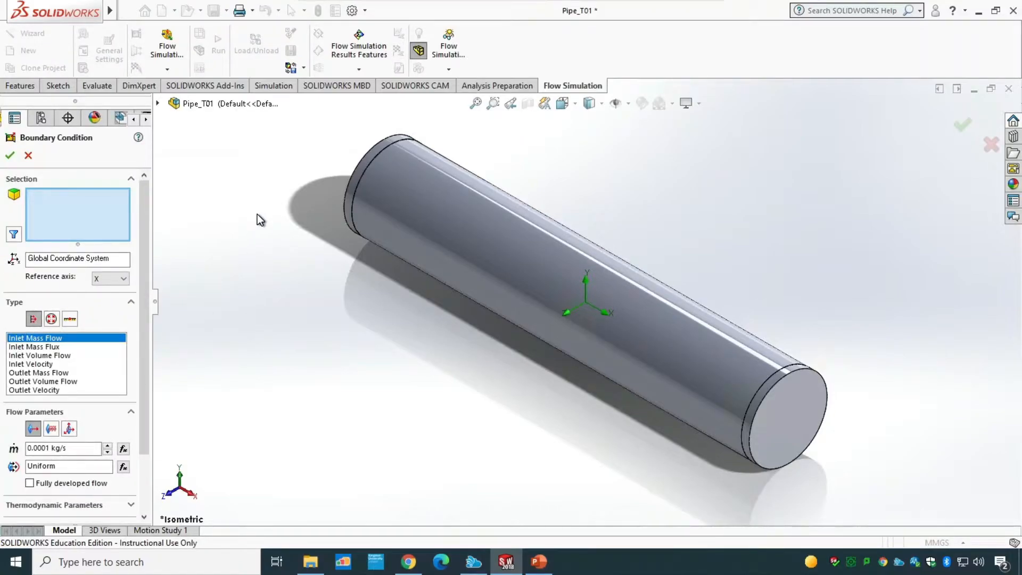
middle_click_drag(263, 209, 316, 426)
right_click(339, 292)
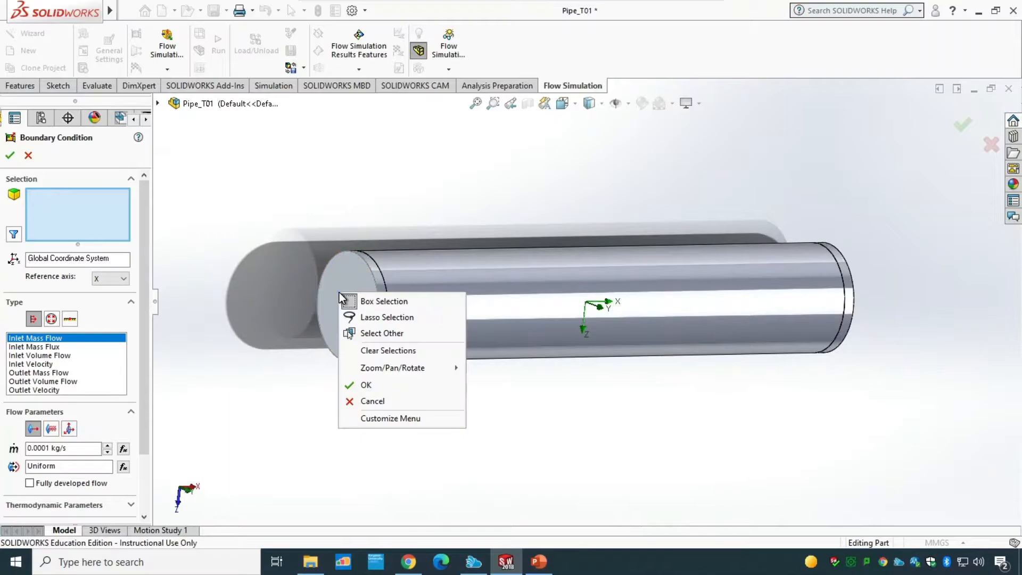
left_click(384, 335)
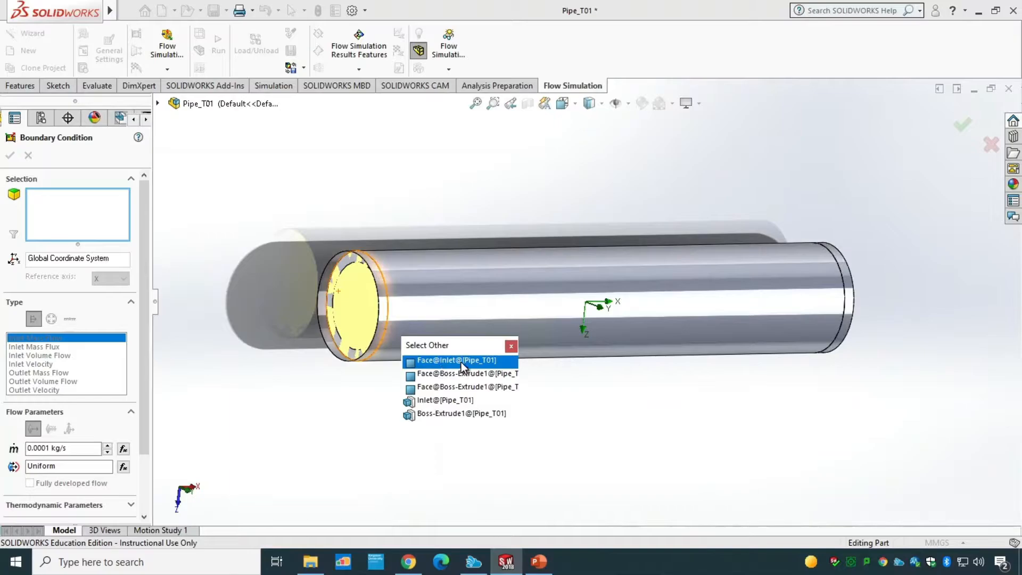
left_click(461, 361)
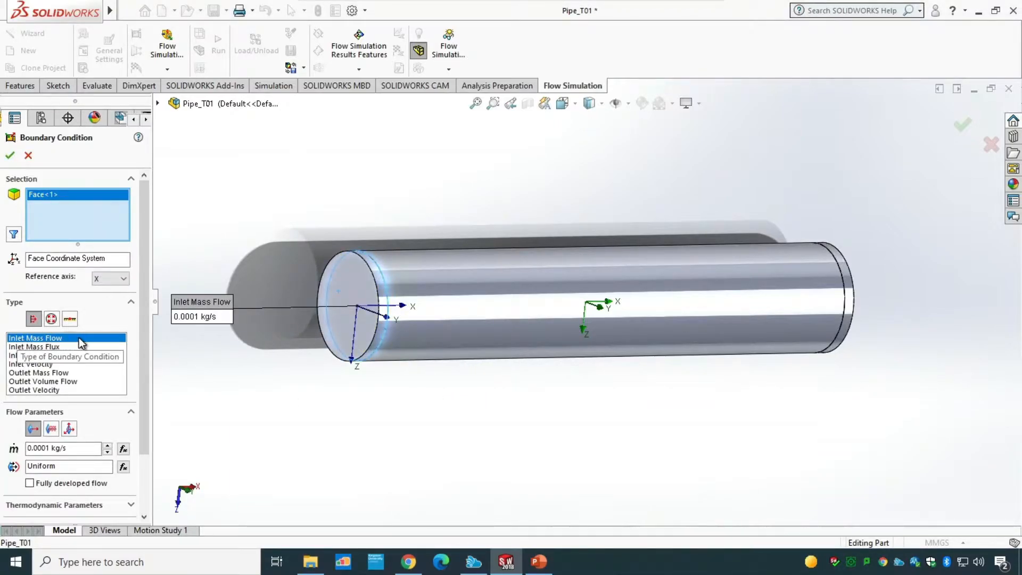
left_click(48, 448)
key("BackSpace")
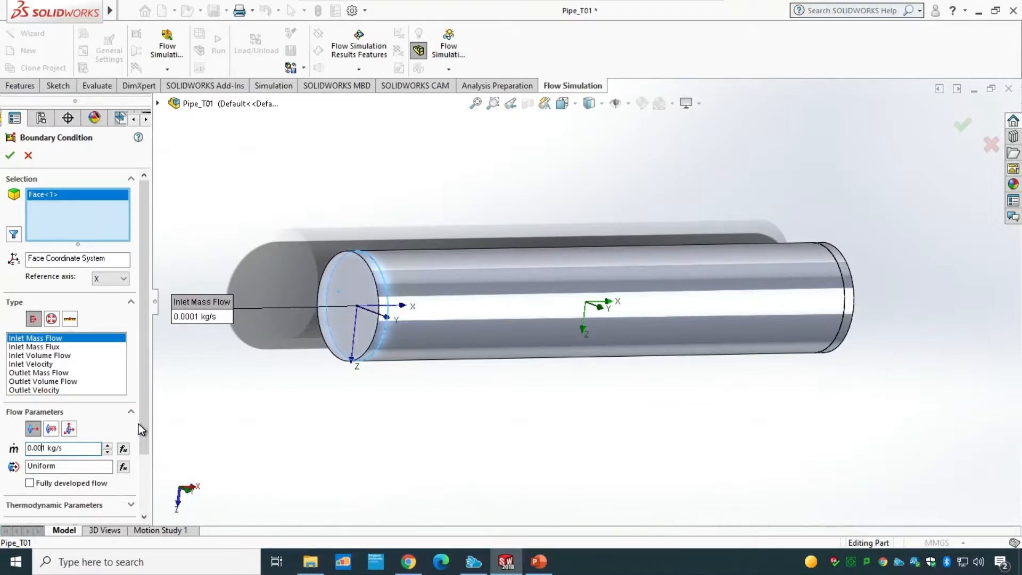
left_click_drag(144, 422, 146, 460)
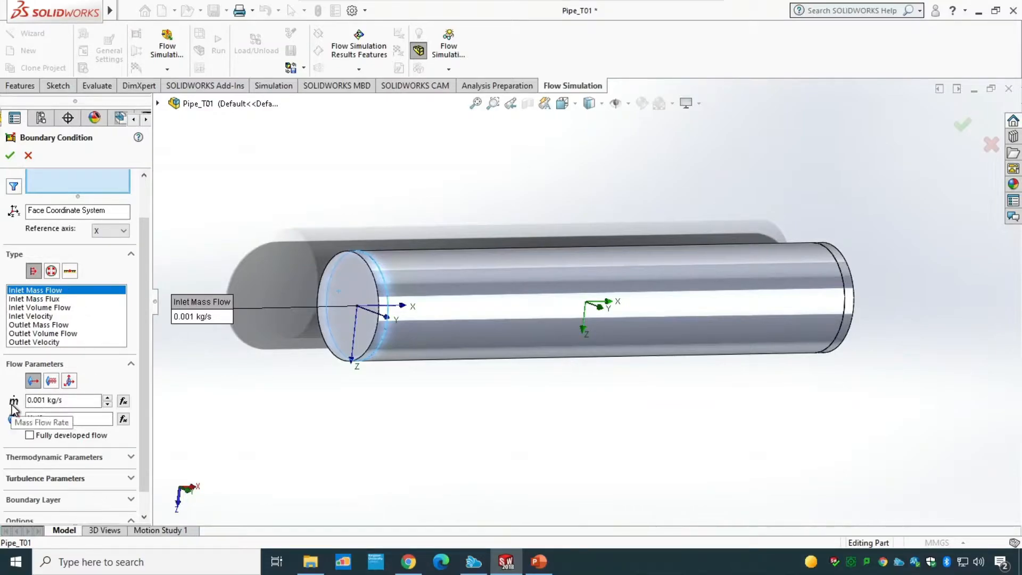
left_click(10, 156)
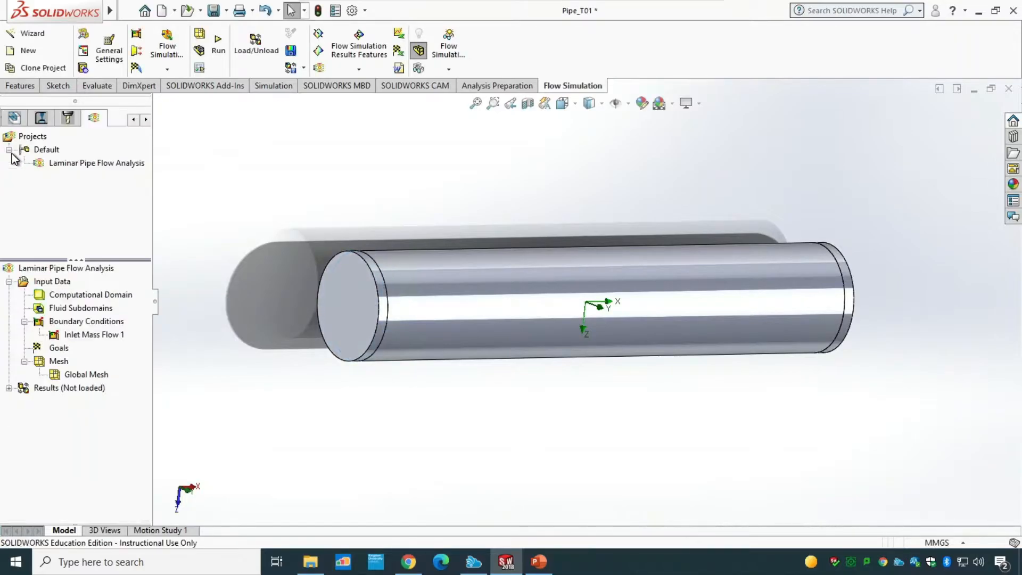
Step: Review the properties and definition of Inlet Mass Flow 1, closing both unchanged
right_click(82, 335)
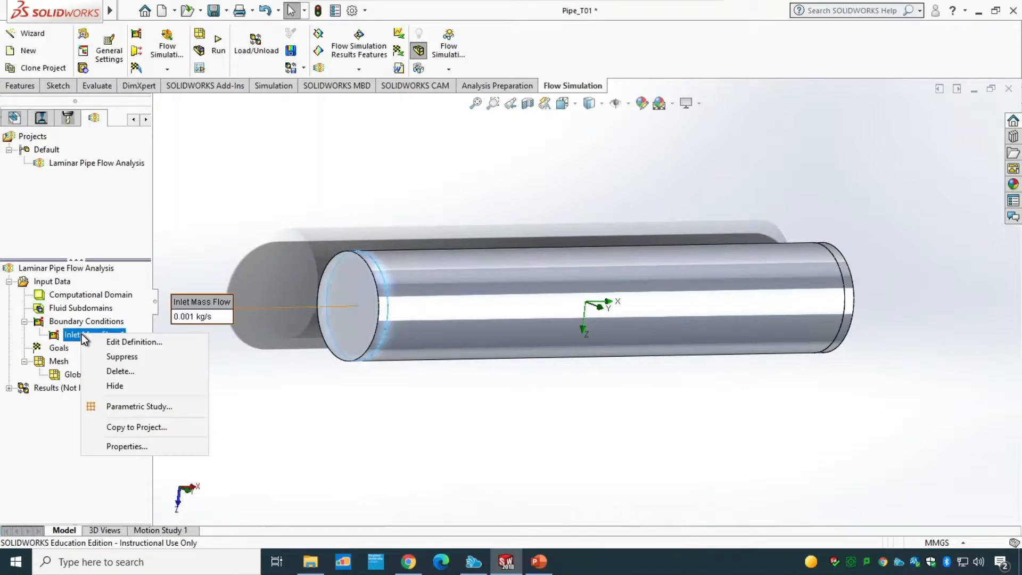
left_click(127, 447)
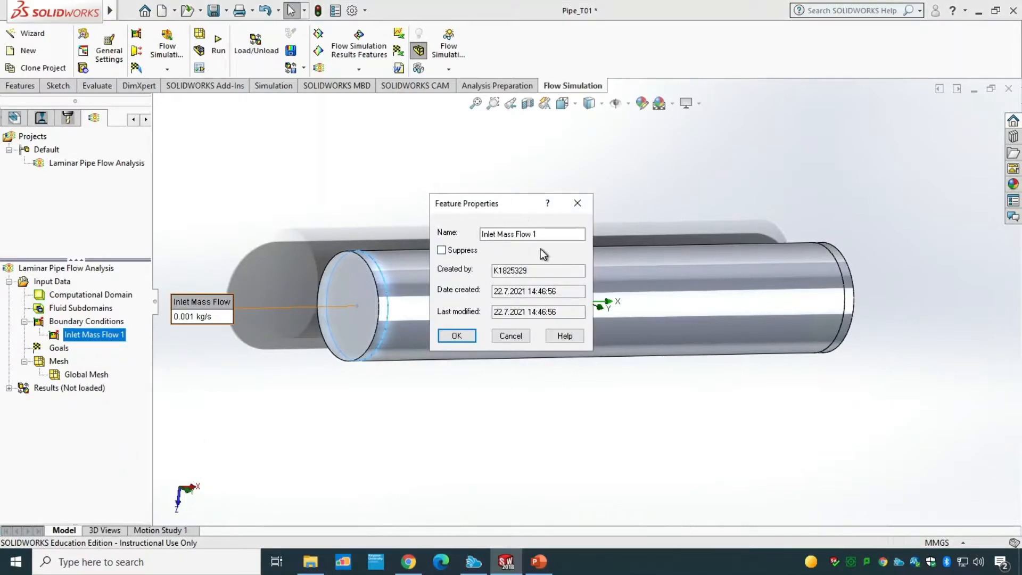
left_click(515, 340)
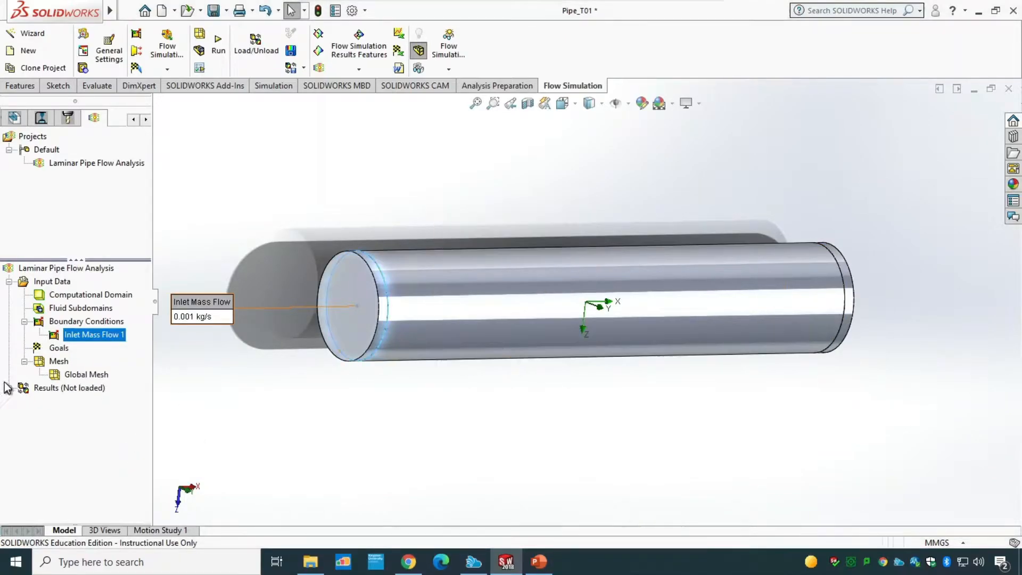
right_click(77, 333)
left_click(105, 340)
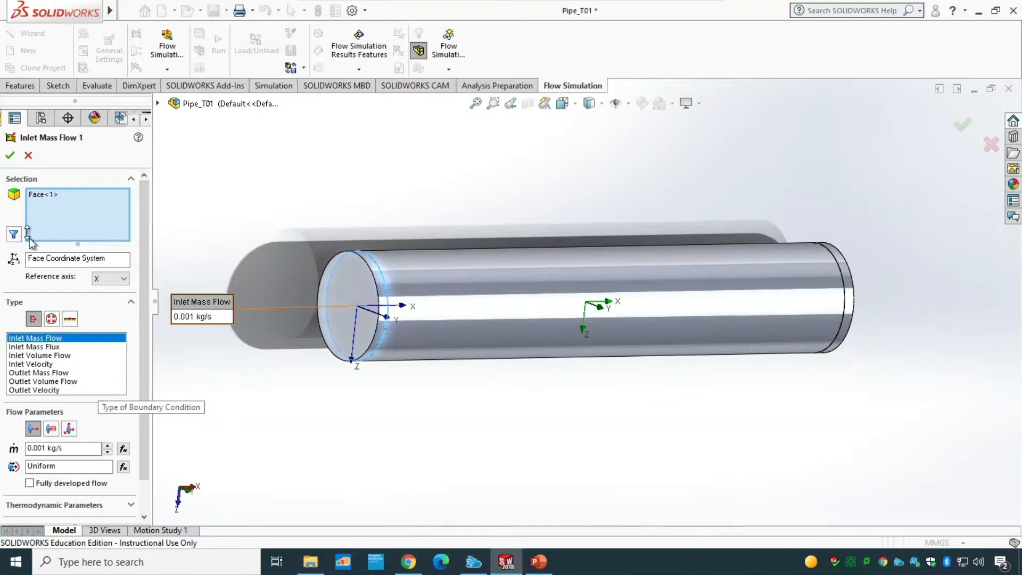
left_click(9, 156)
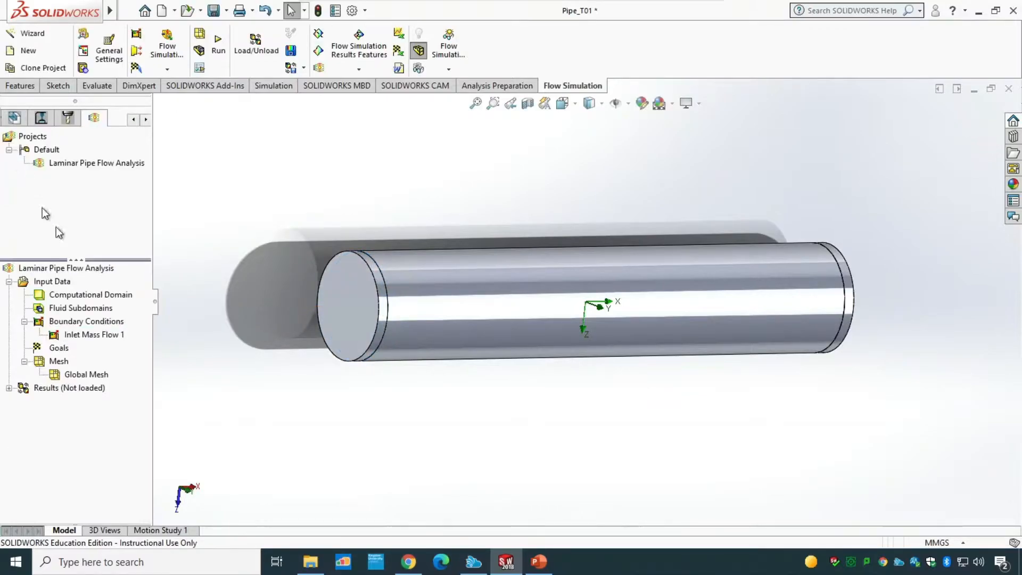
right_click(113, 335)
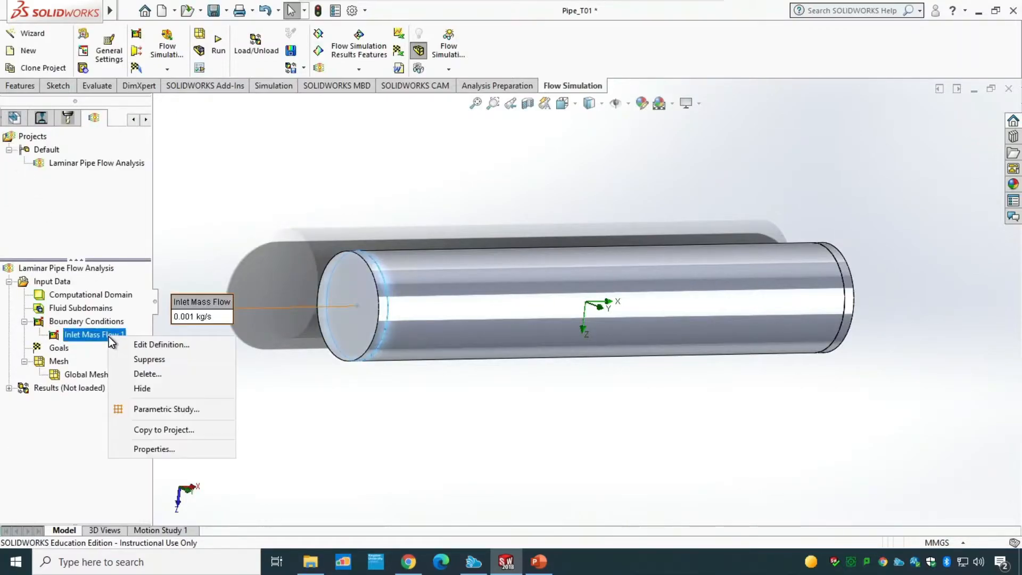
left_click(77, 334)
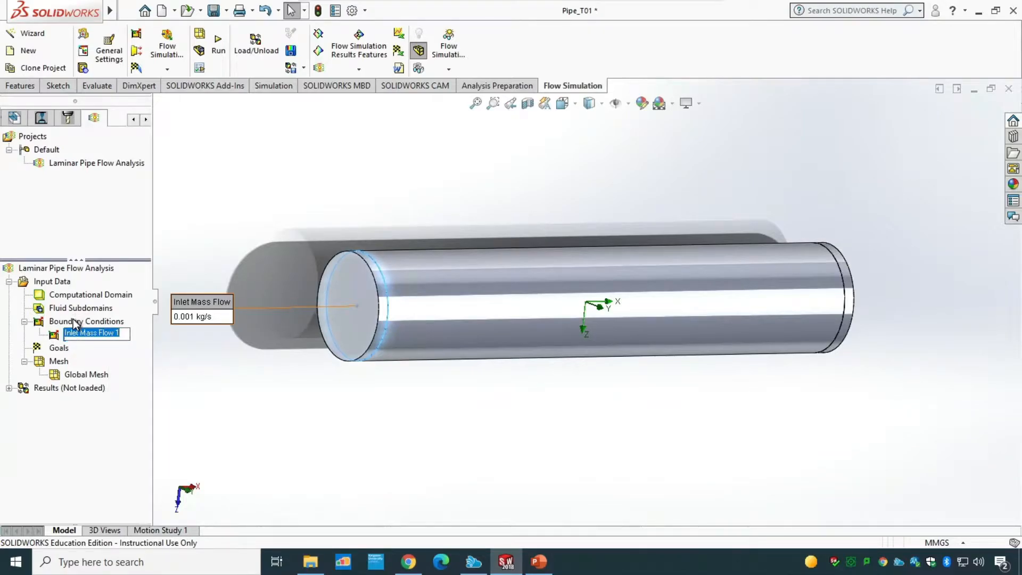
key("Escape")
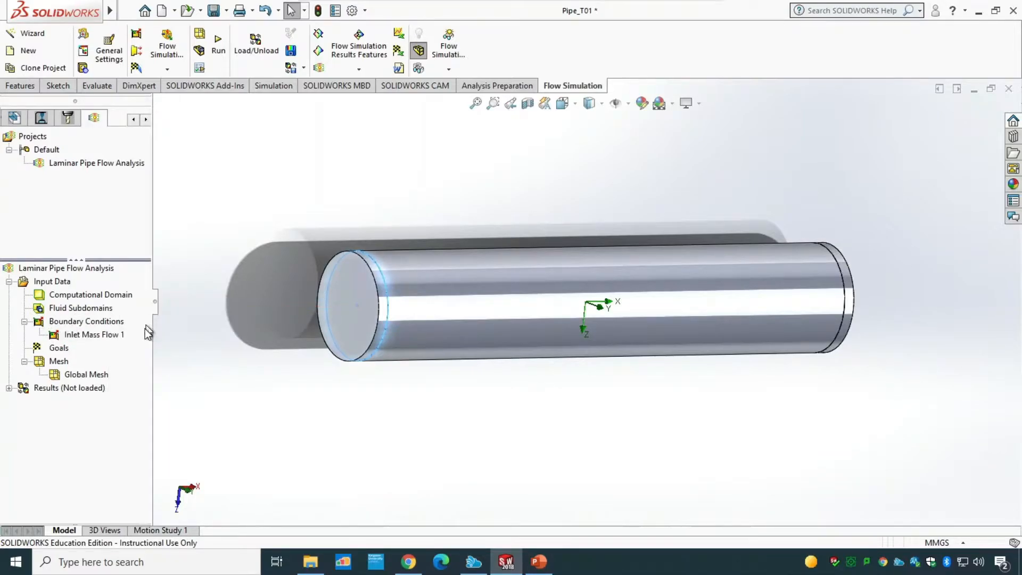
Step: Insert an Environment Pressure opening boundary condition on the inner face of the Outlet cap
right_click(94, 324)
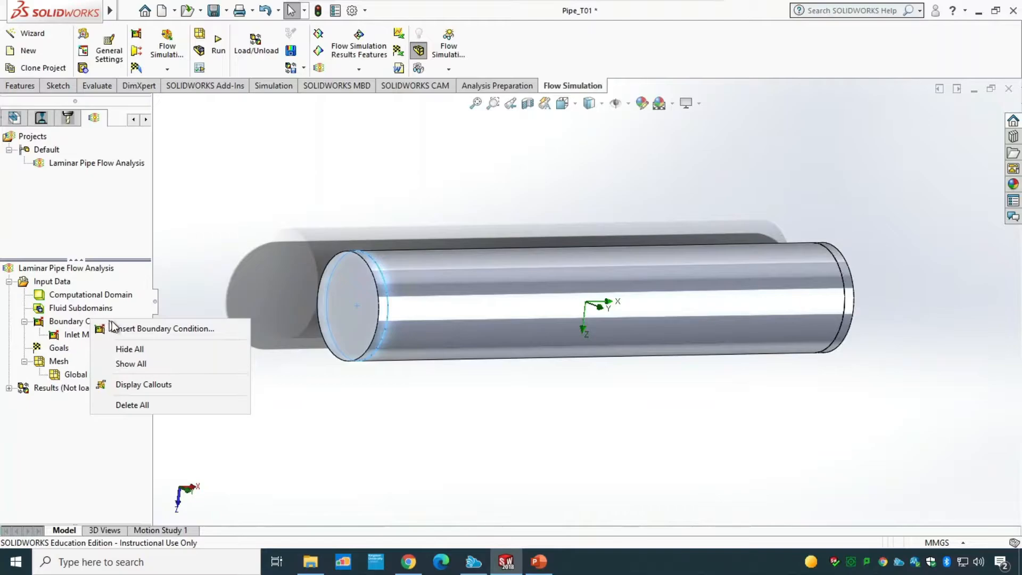
left_click(170, 329)
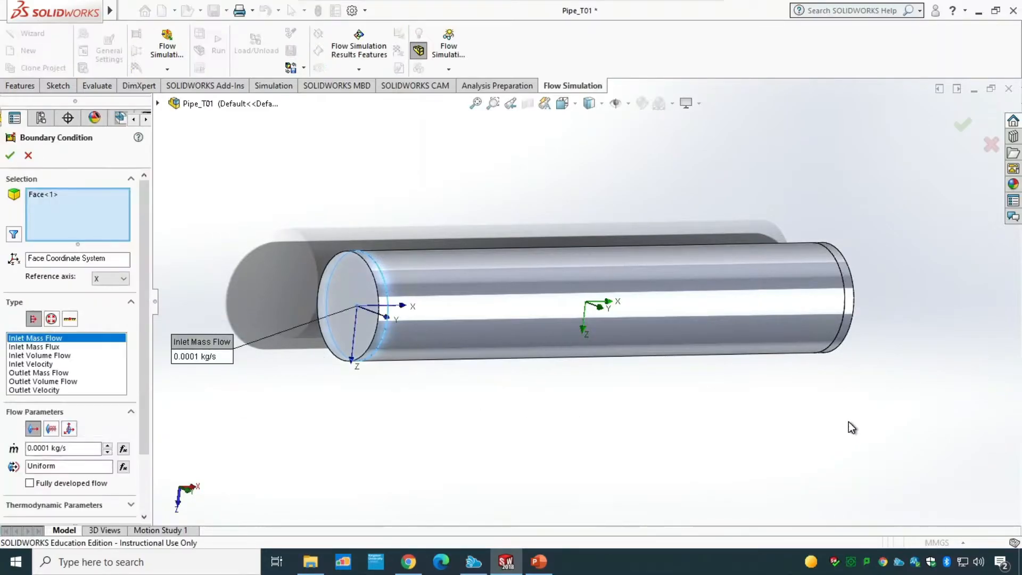
left_click(36, 193)
right_click(50, 193)
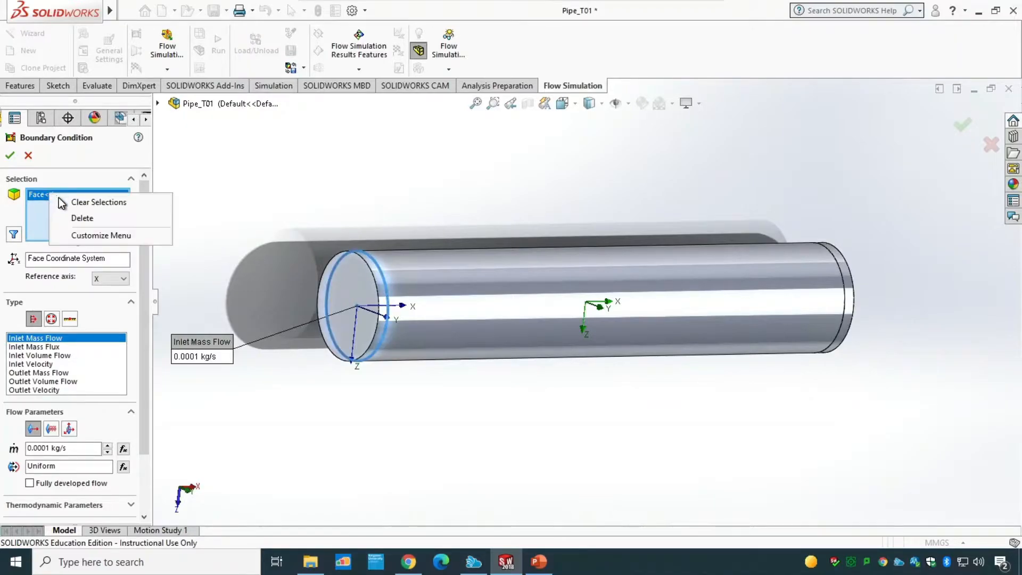
left_click(63, 200)
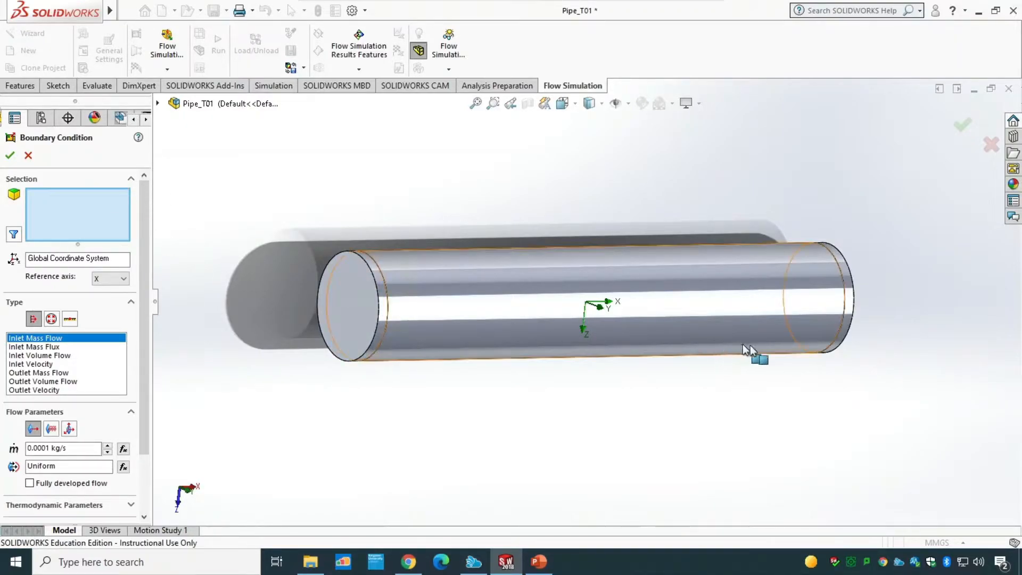
middle_click_drag(899, 339, 726, 321)
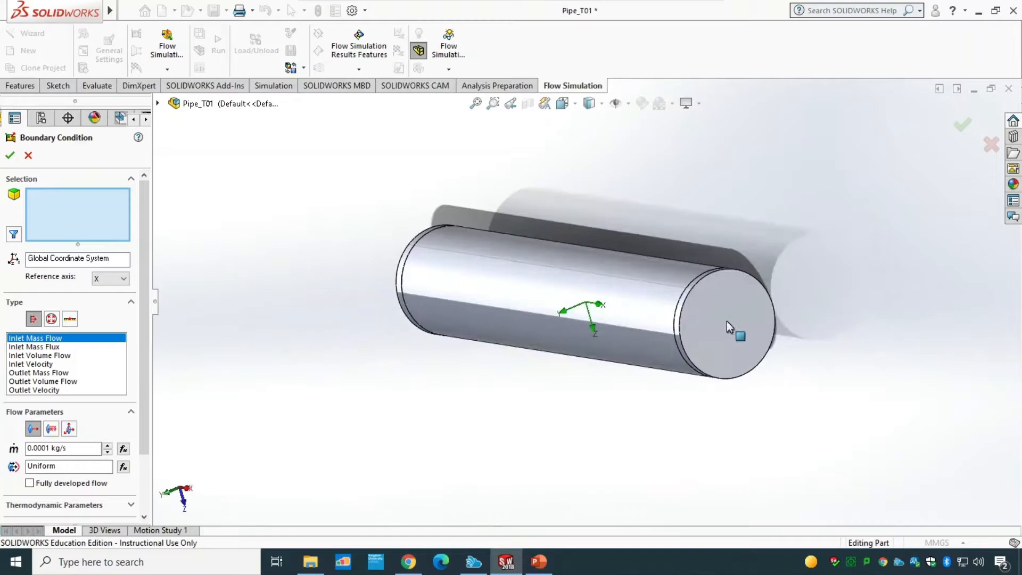
right_click(726, 319)
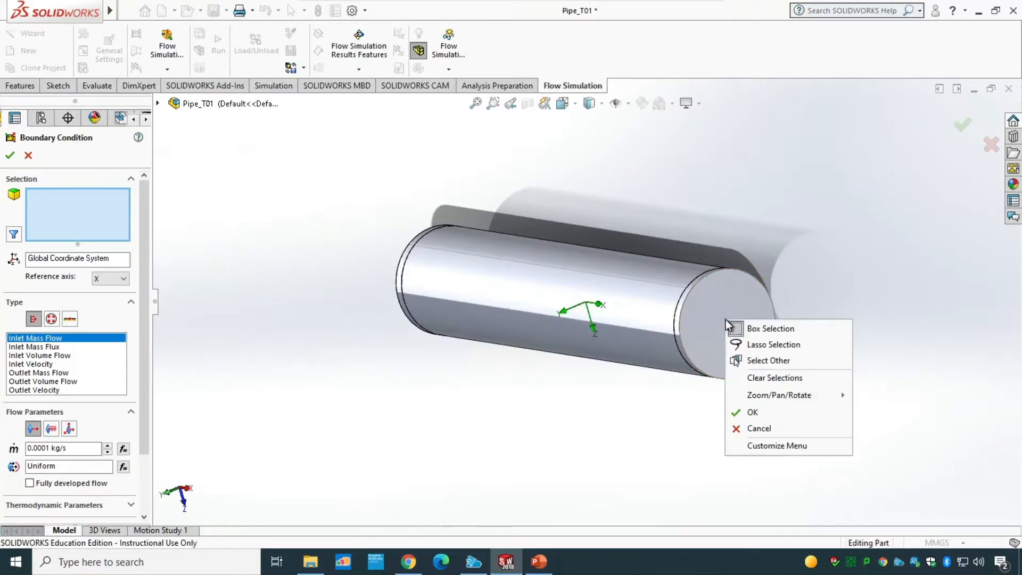
left_click(759, 360)
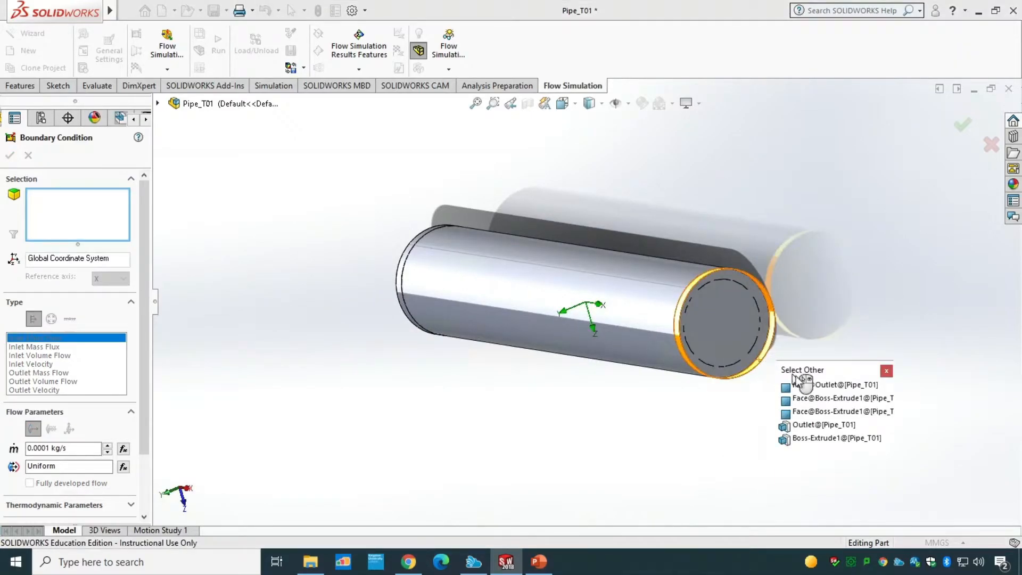
left_click(838, 391)
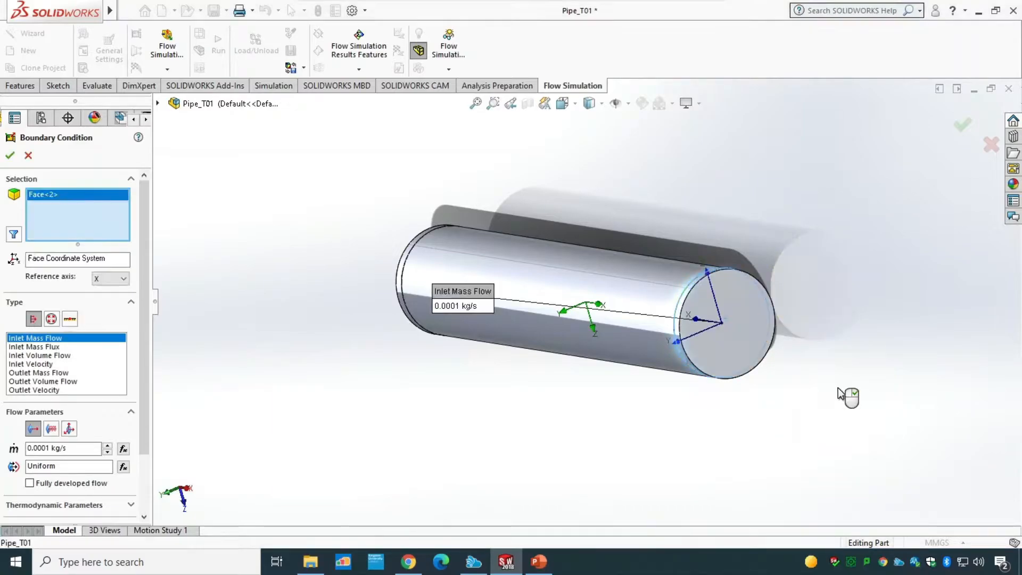
left_click(52, 320)
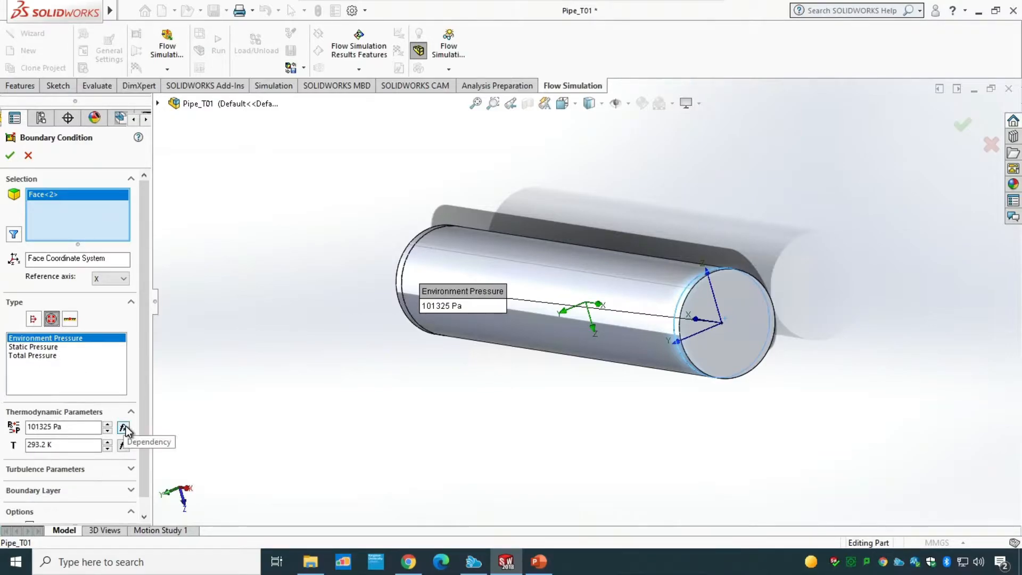
left_click(10, 155)
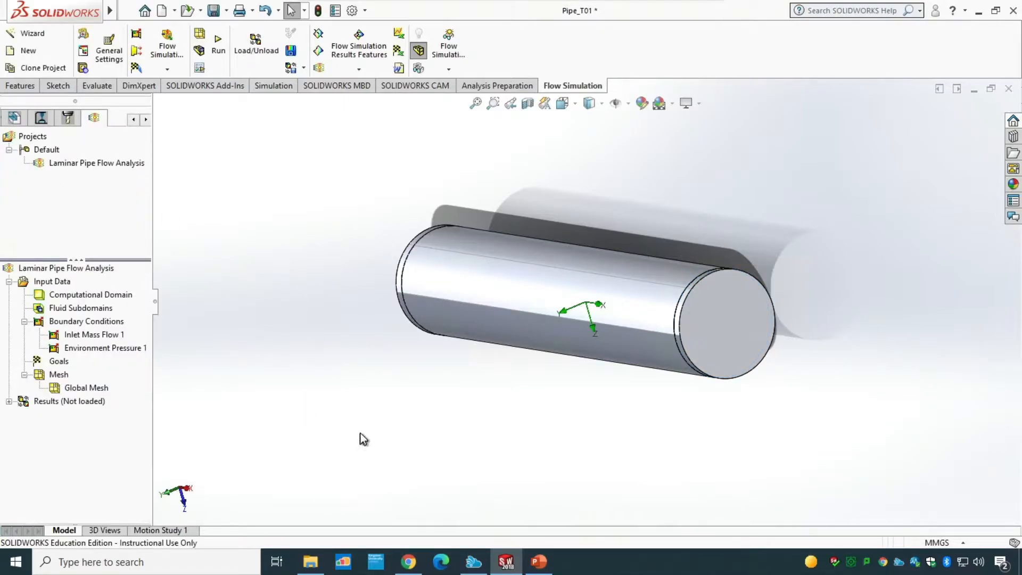
Step: Return to the isometric view and display a section view of the pipe through the Front Plane
key("ctrl+7")
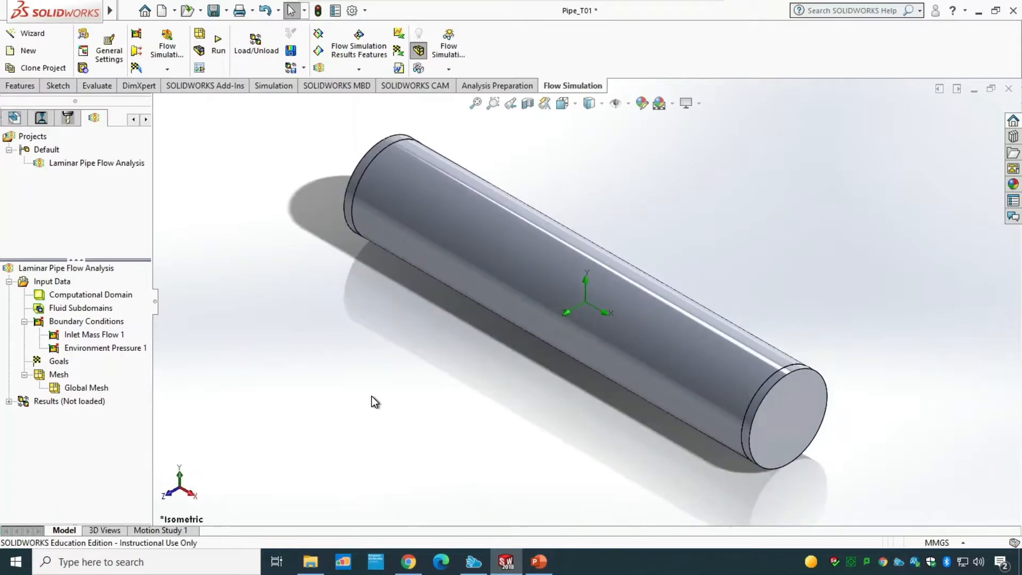
left_click(529, 105)
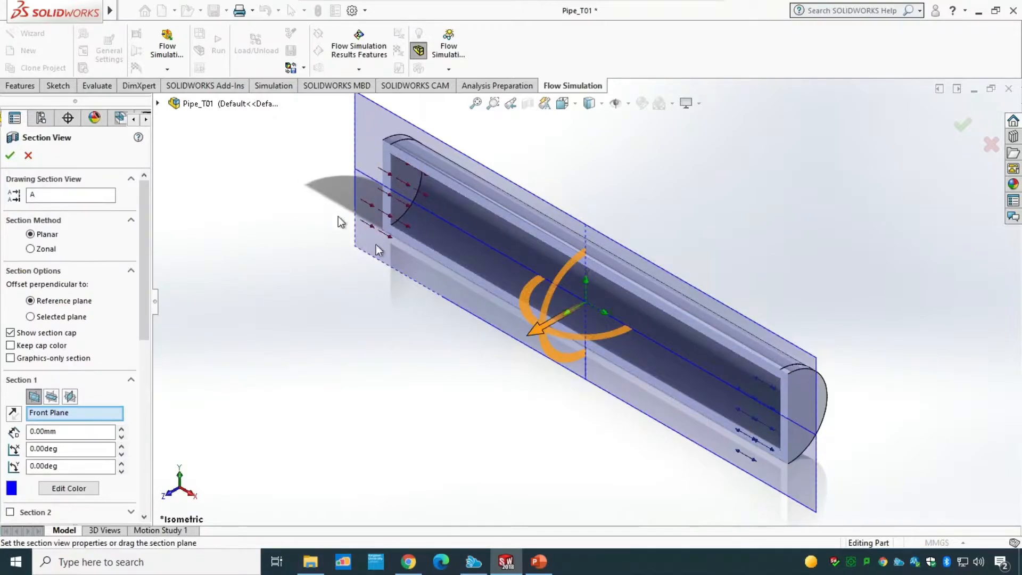
left_click(10, 155)
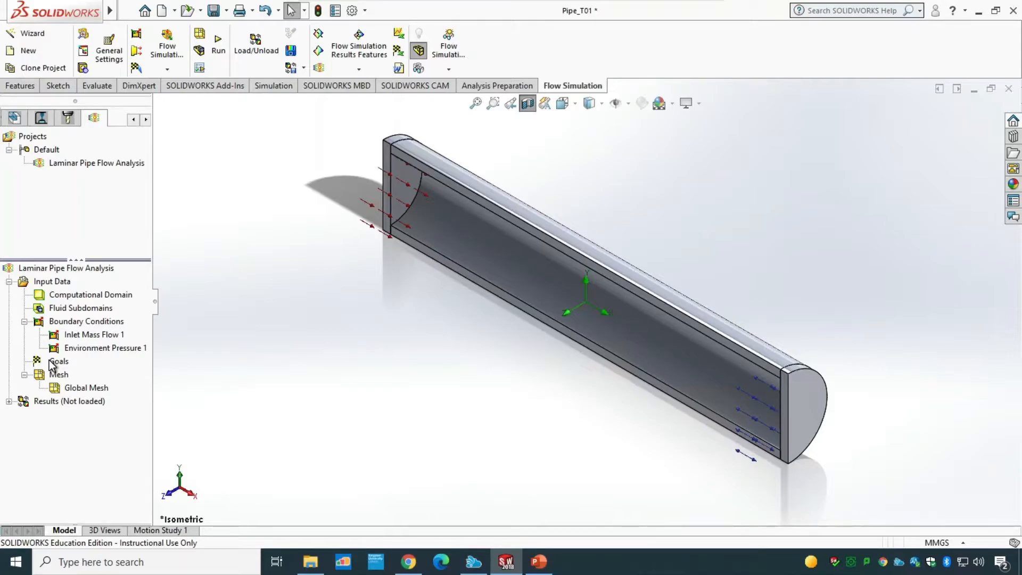
Step: Insert a surface goal on the inner face of the Outlet cap tracking the average fluid temperature
right_click(52, 365)
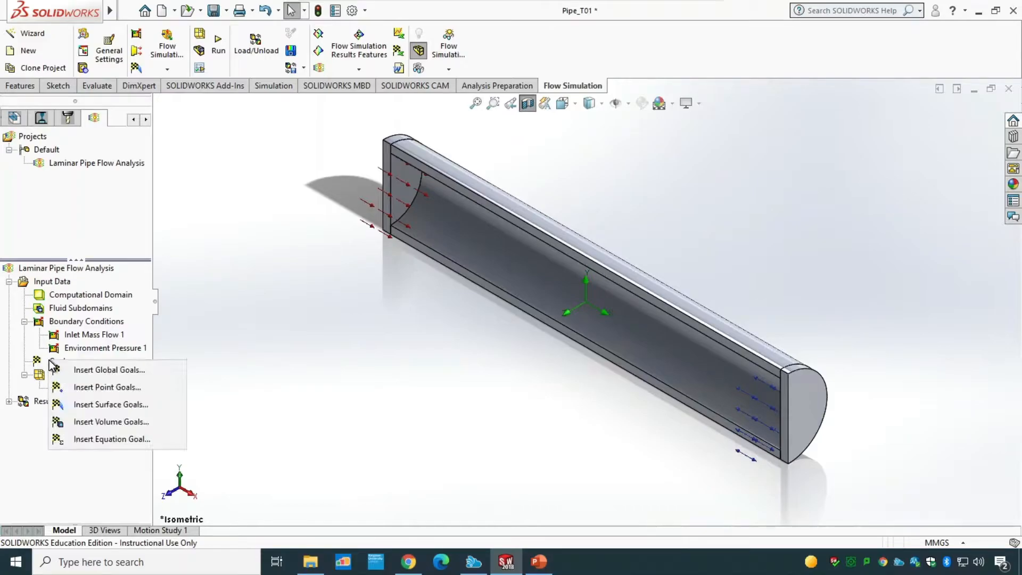
left_click(52, 366)
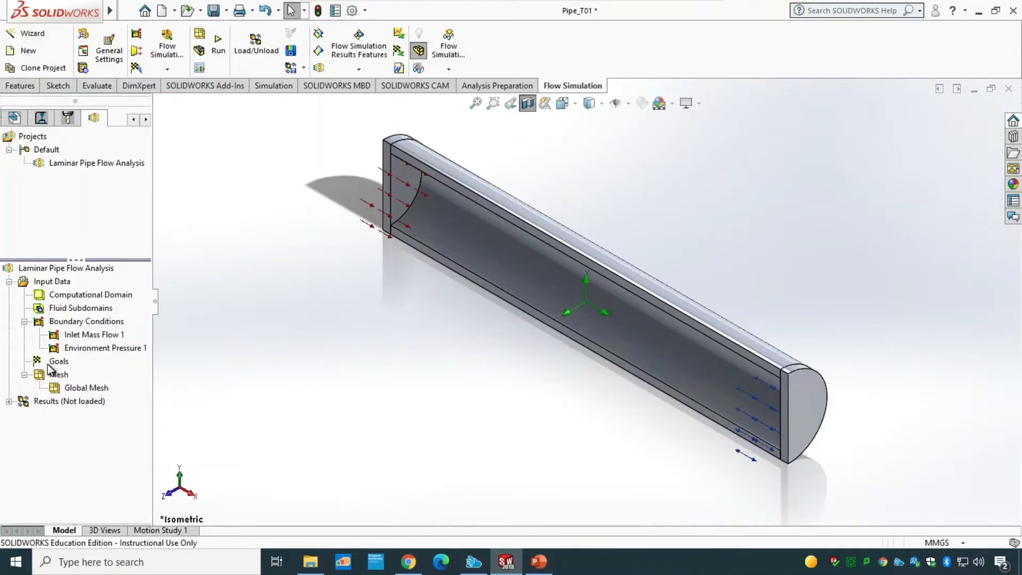
right_click(57, 365)
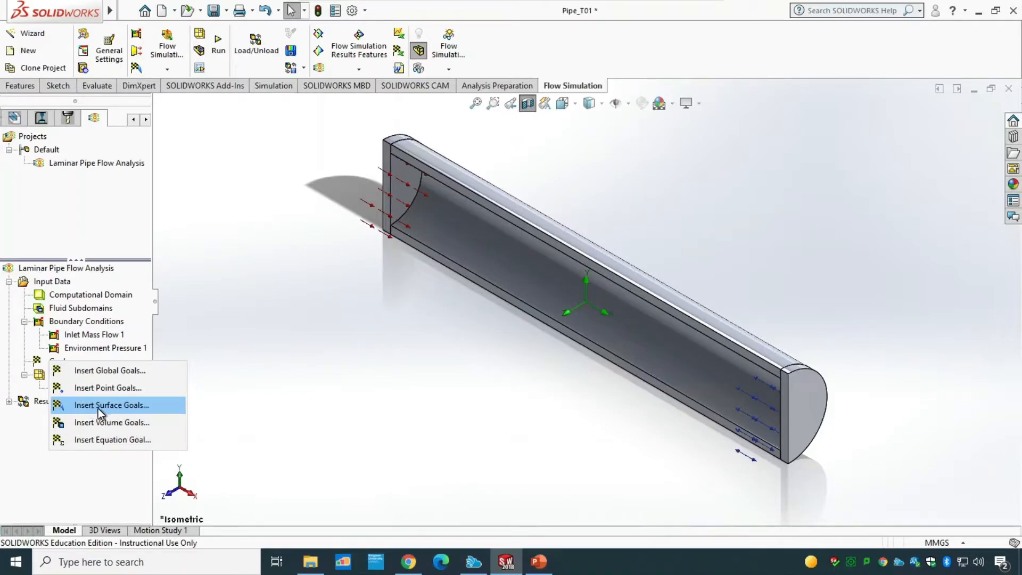
left_click(127, 408)
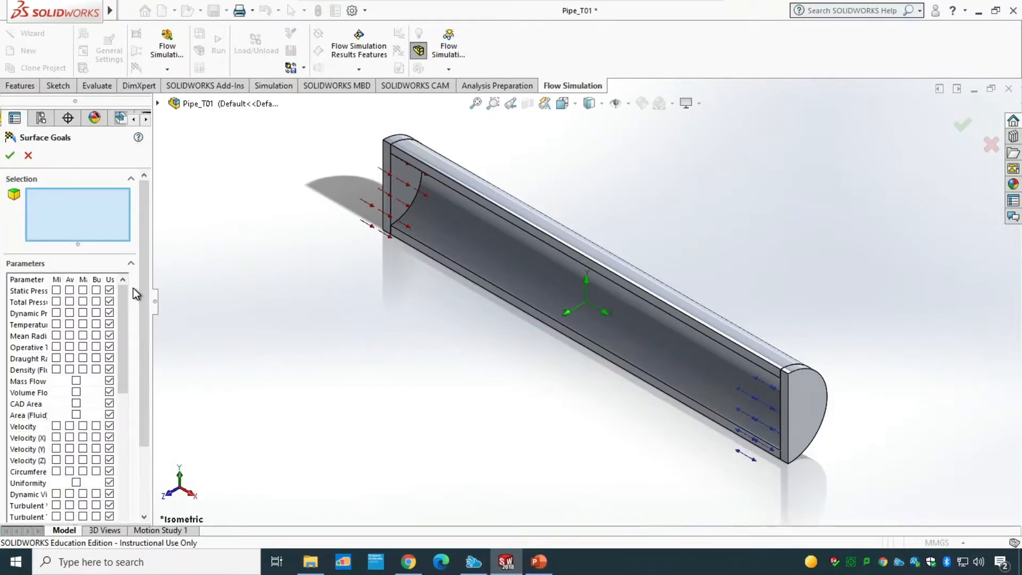
right_click(813, 401)
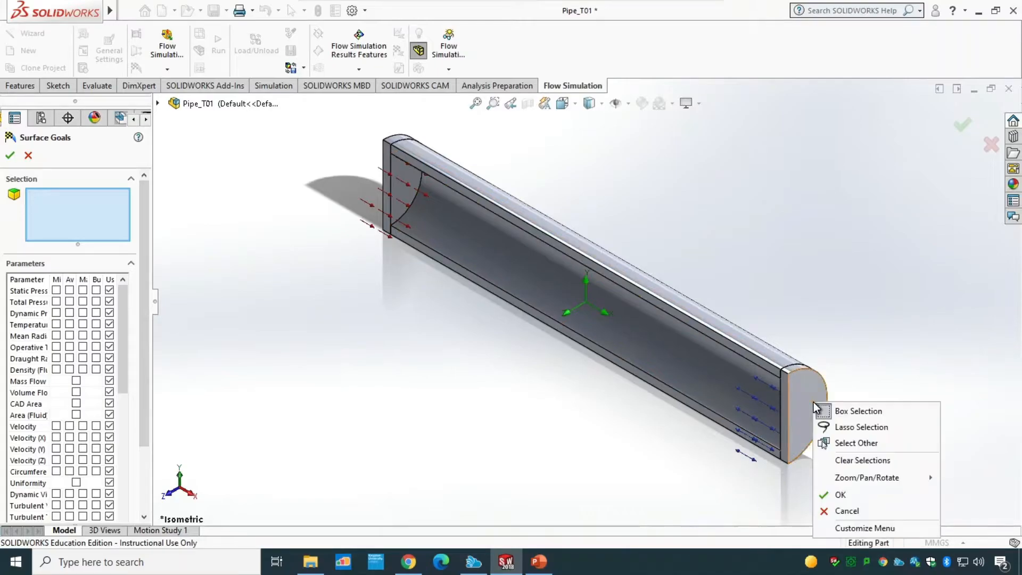
left_click(846, 443)
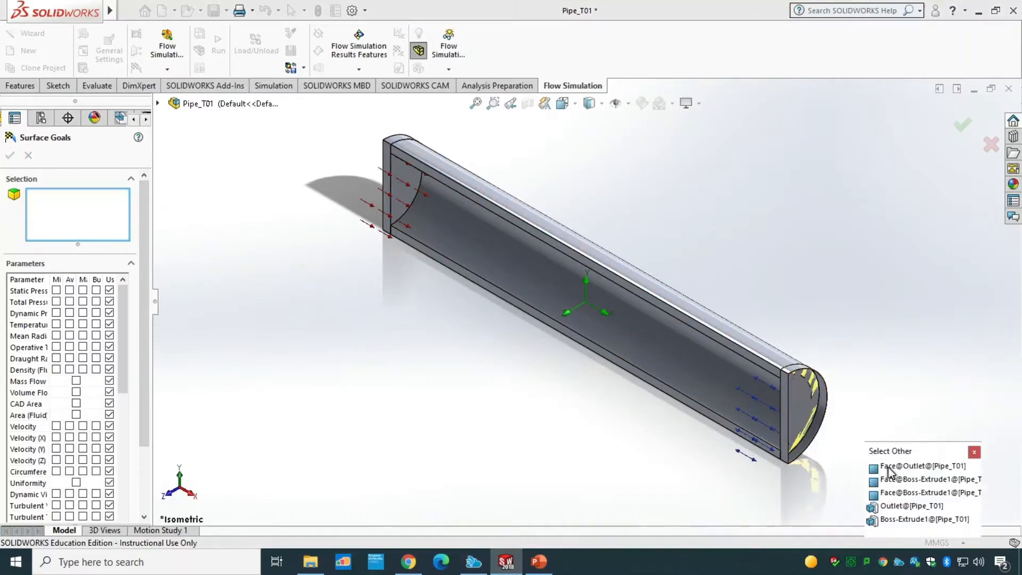
left_click(906, 467)
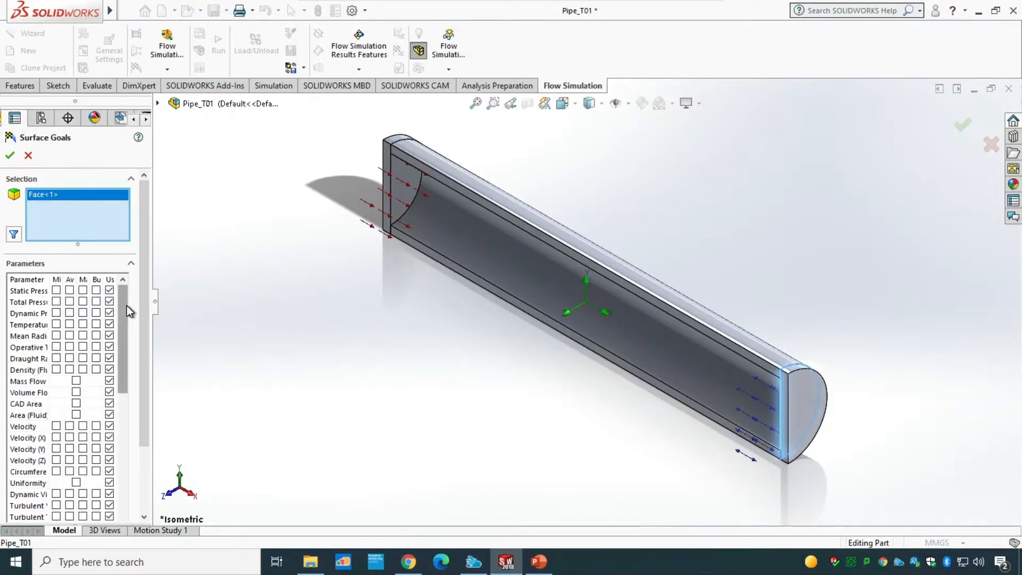
left_click(68, 324)
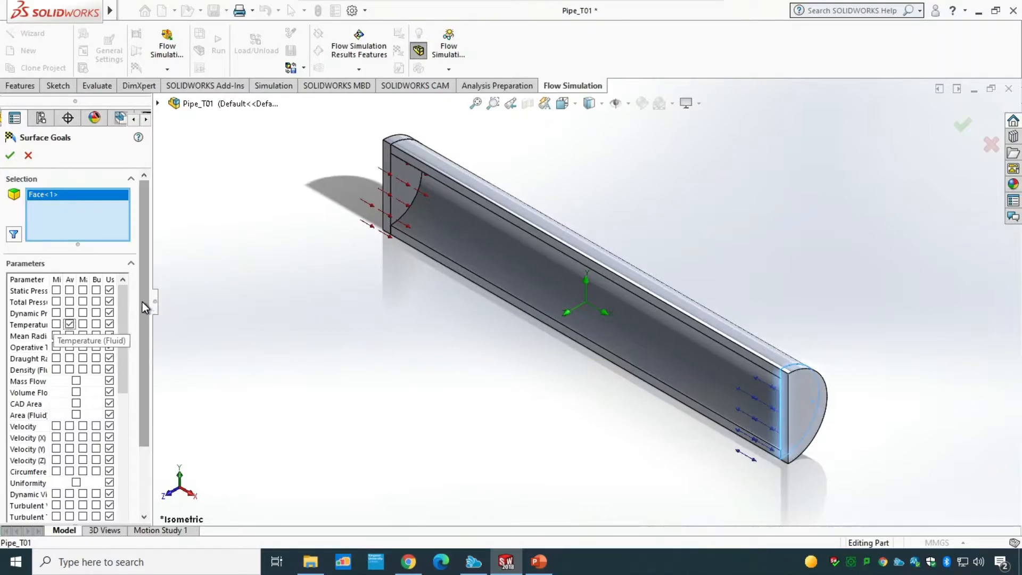
left_click_drag(142, 301, 140, 405)
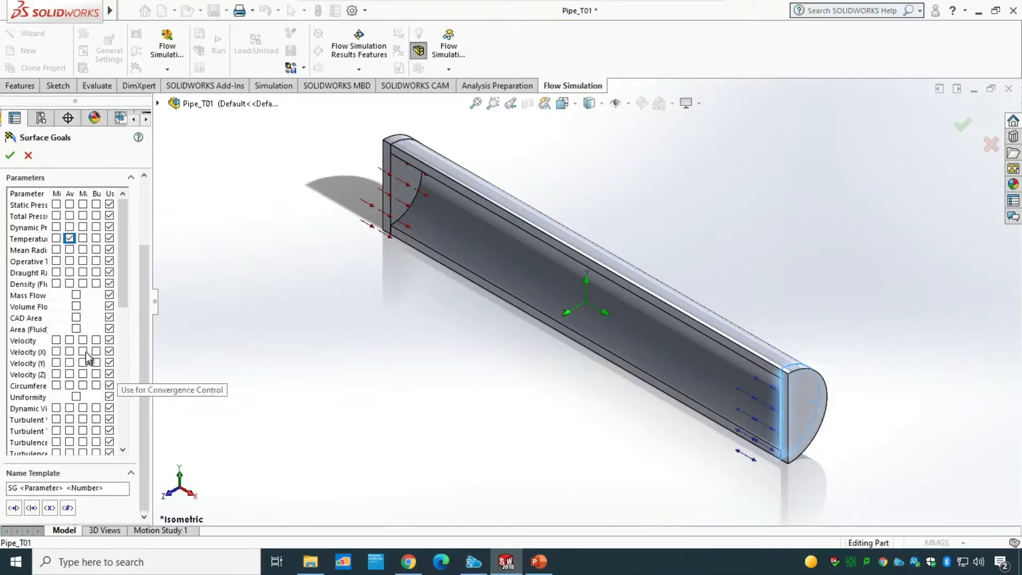
left_click_drag(126, 261, 129, 220)
left_click(69, 238)
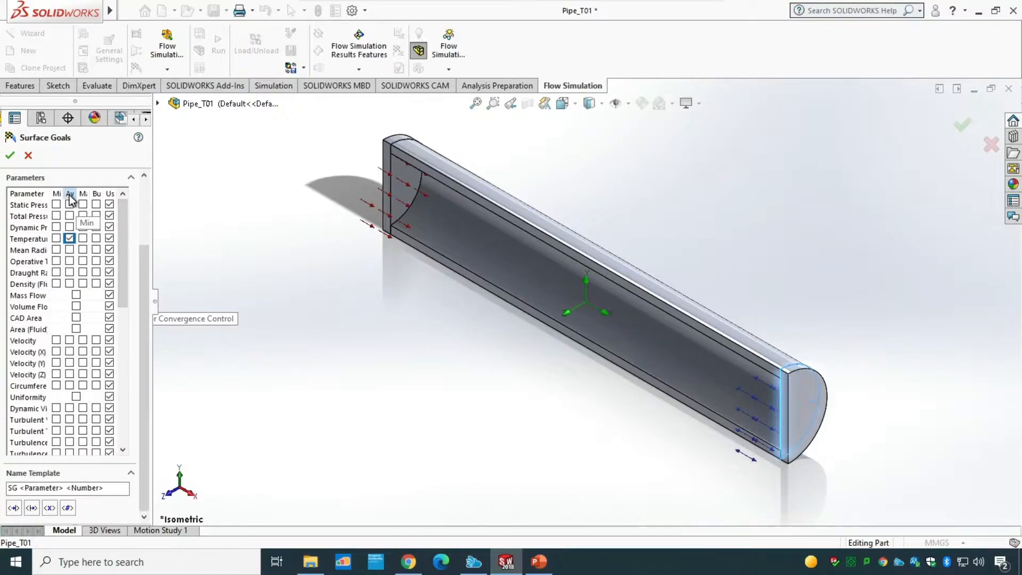
left_click(11, 156)
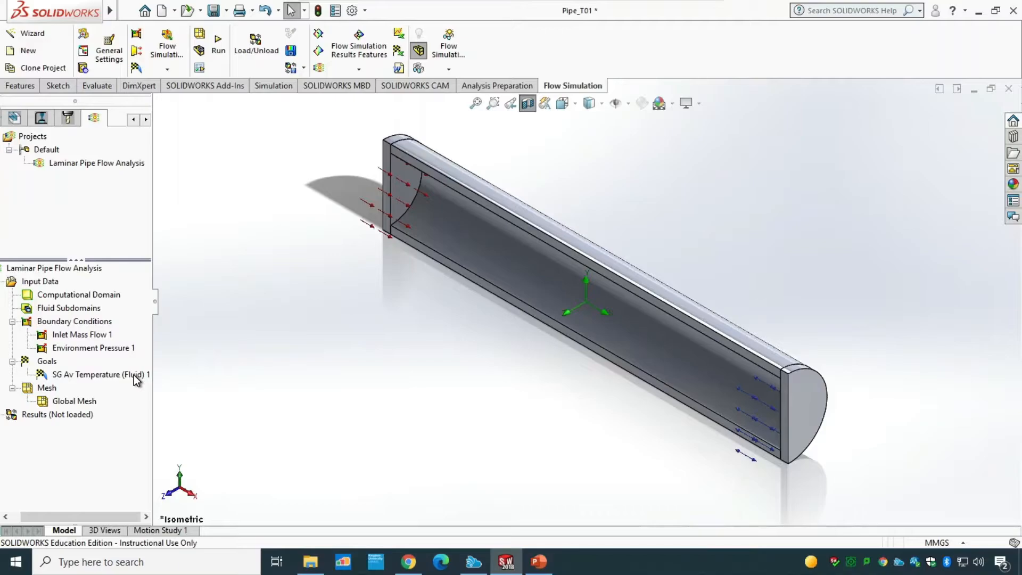
Step: Open the Global Mesh definition and close it unchanged
right_click(73, 401)
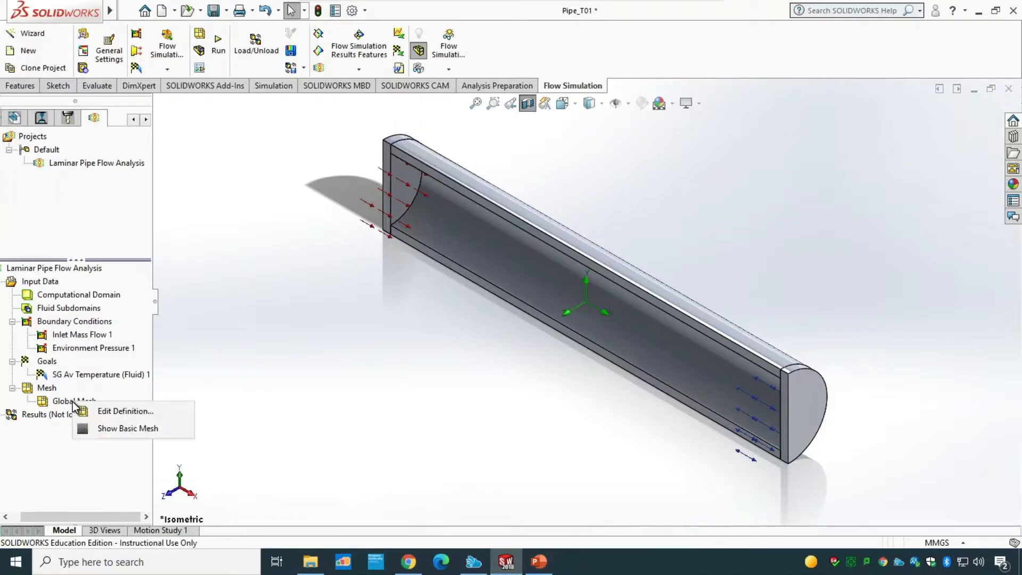
left_click(113, 412)
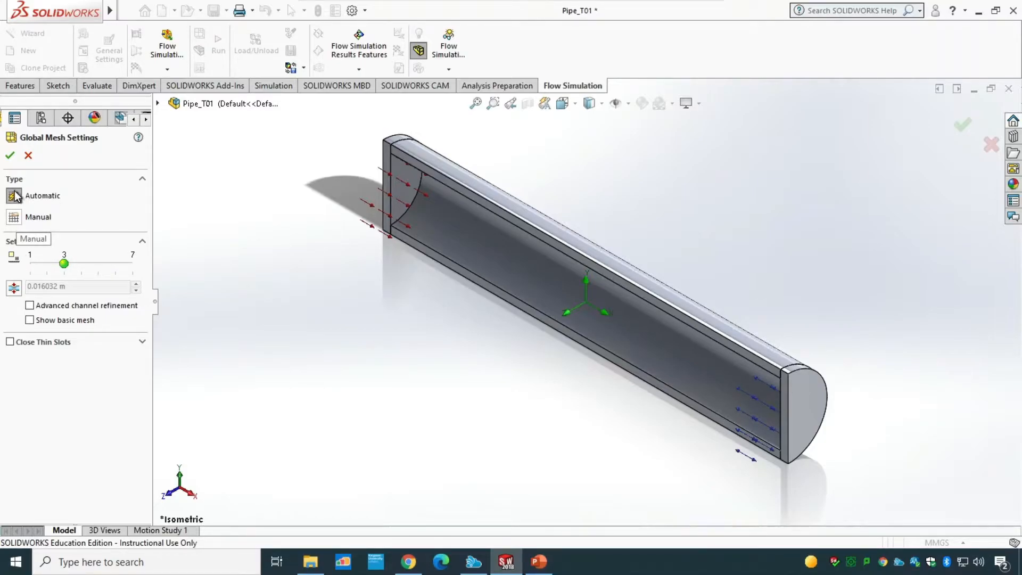
left_click(9, 155)
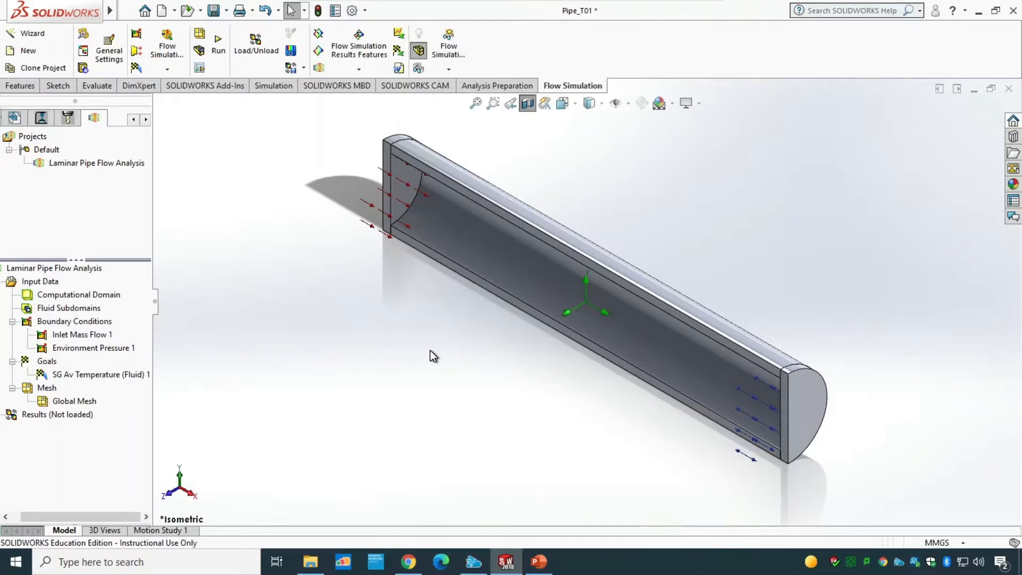
Step: Run the simulation as a new calculation on this computer using all cores
left_click(218, 60)
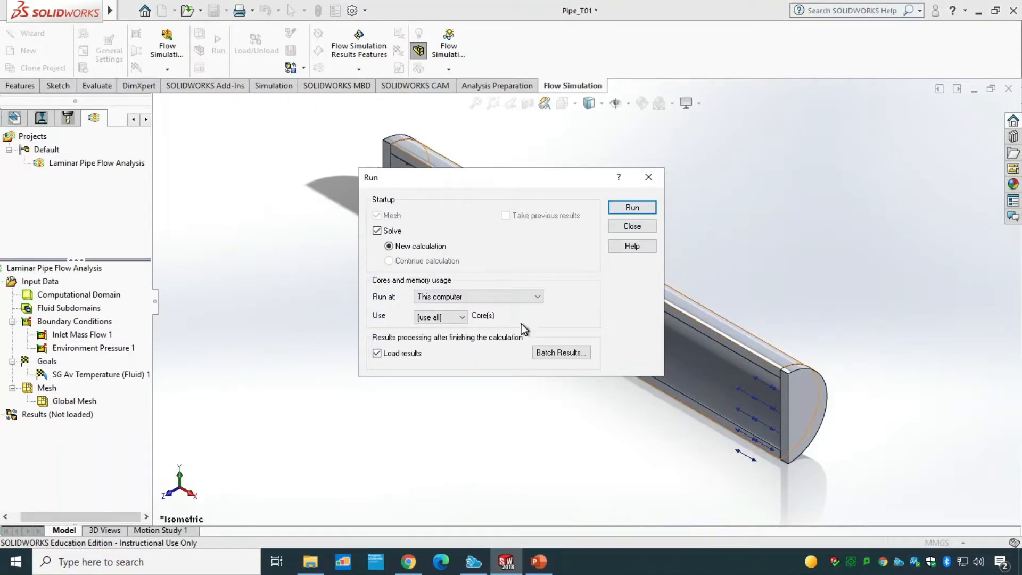
left_click(451, 320)
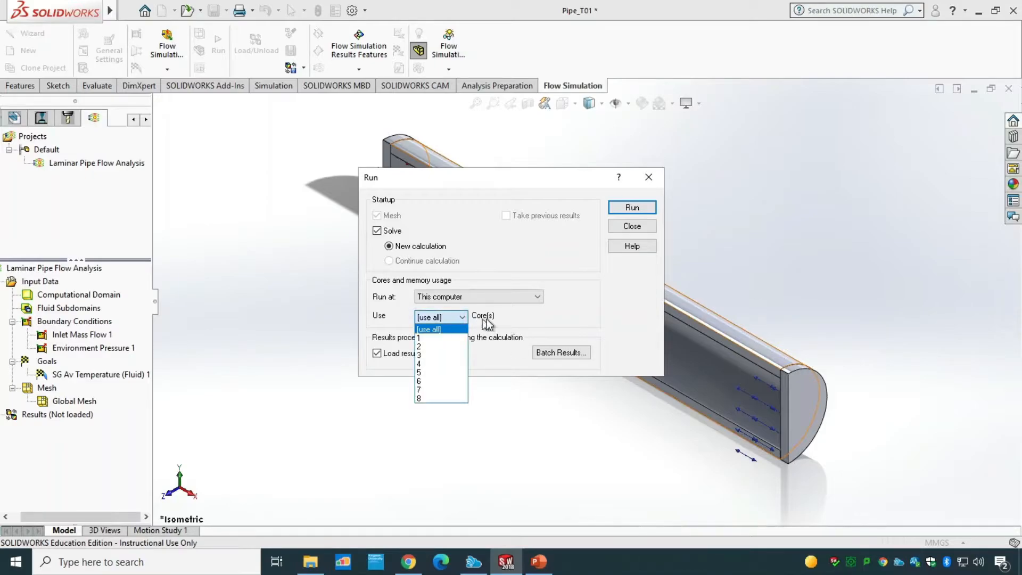
left_click(449, 320)
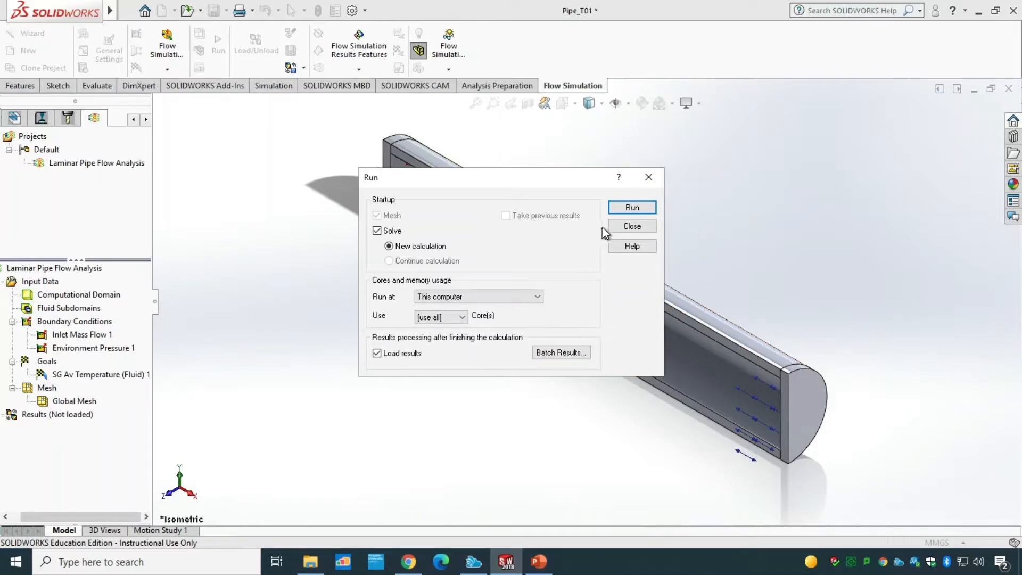
left_click(627, 210)
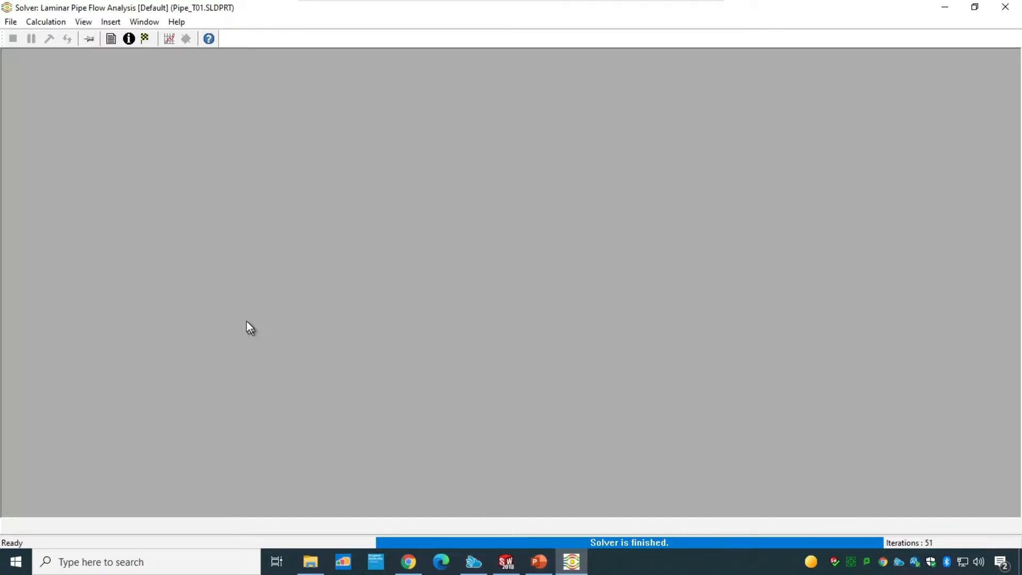
Step: Plot the SG Av Temperature (Fluid) 1 goal in the solver, then close the goal plot and the solver window
left_click(168, 40)
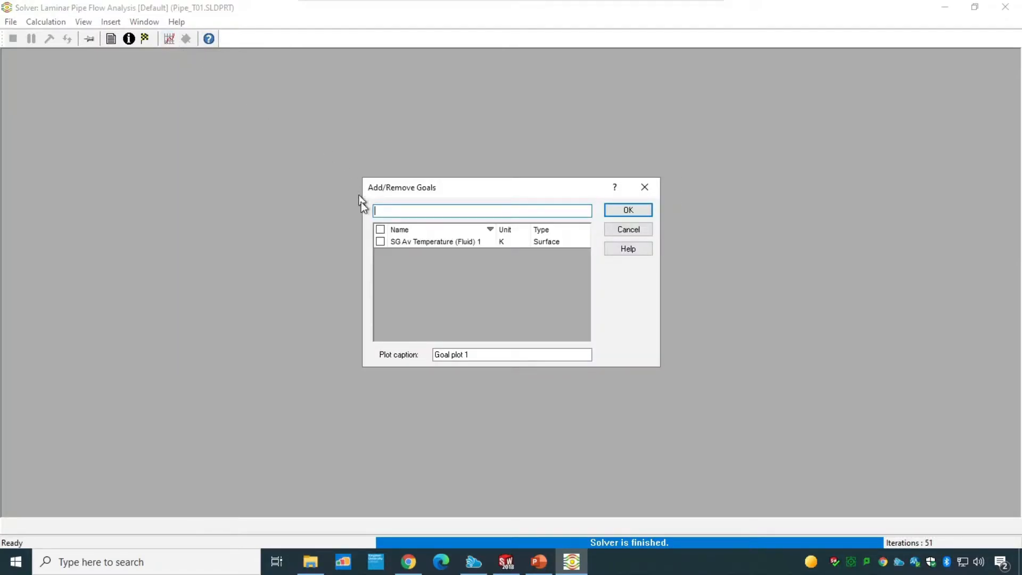
left_click(379, 241)
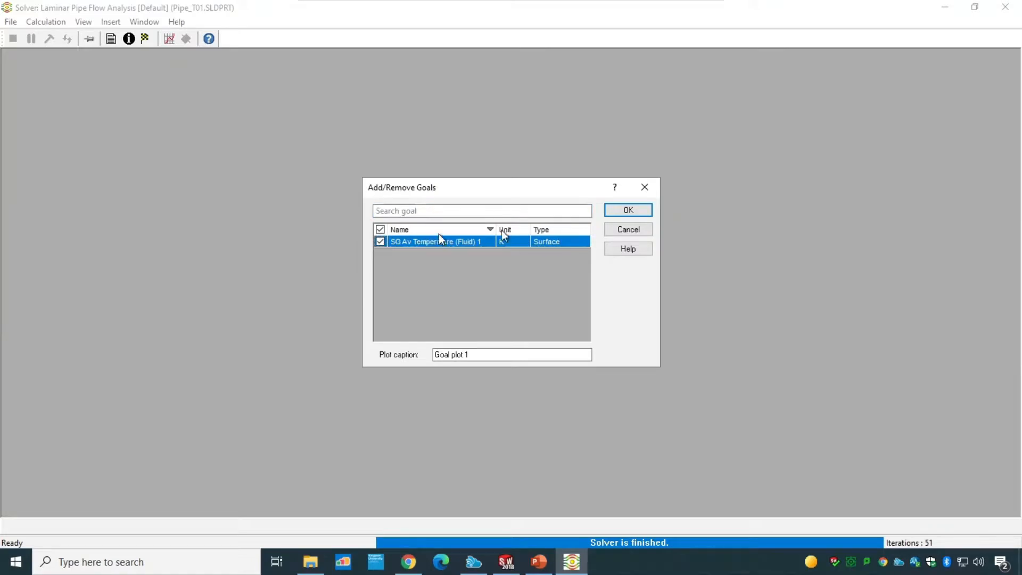
left_click(629, 211)
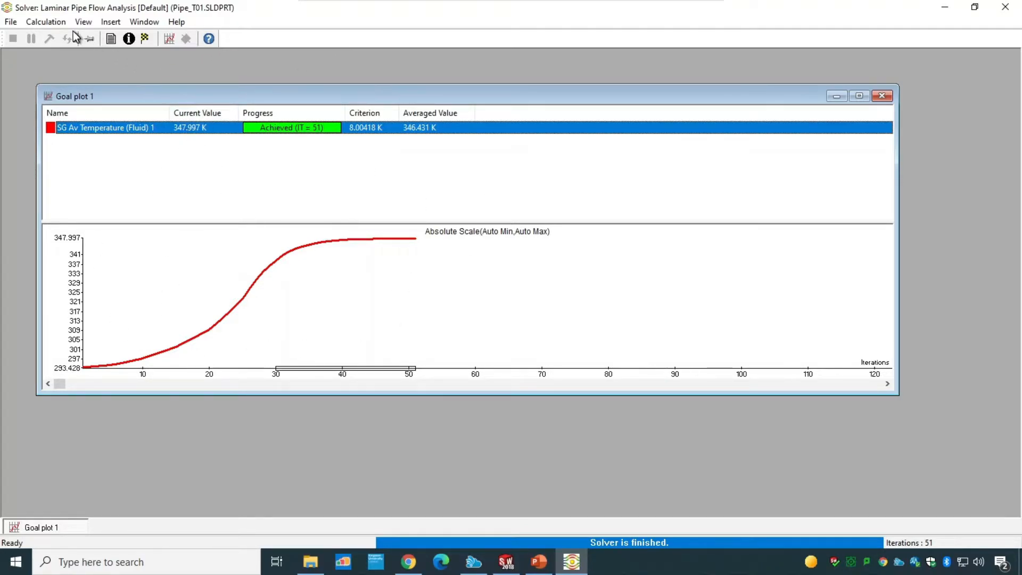
left_click(57, 22)
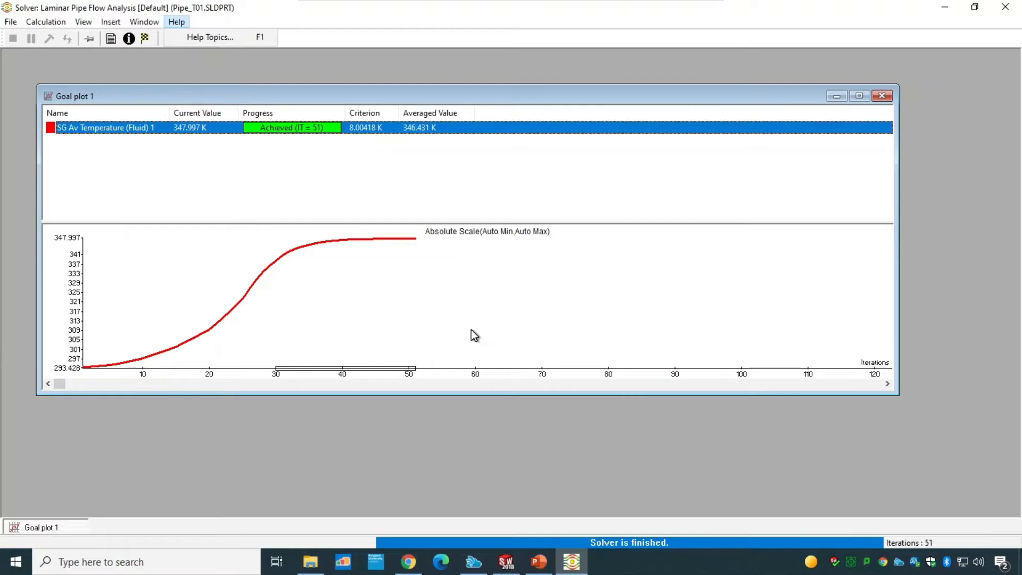
left_click(882, 95)
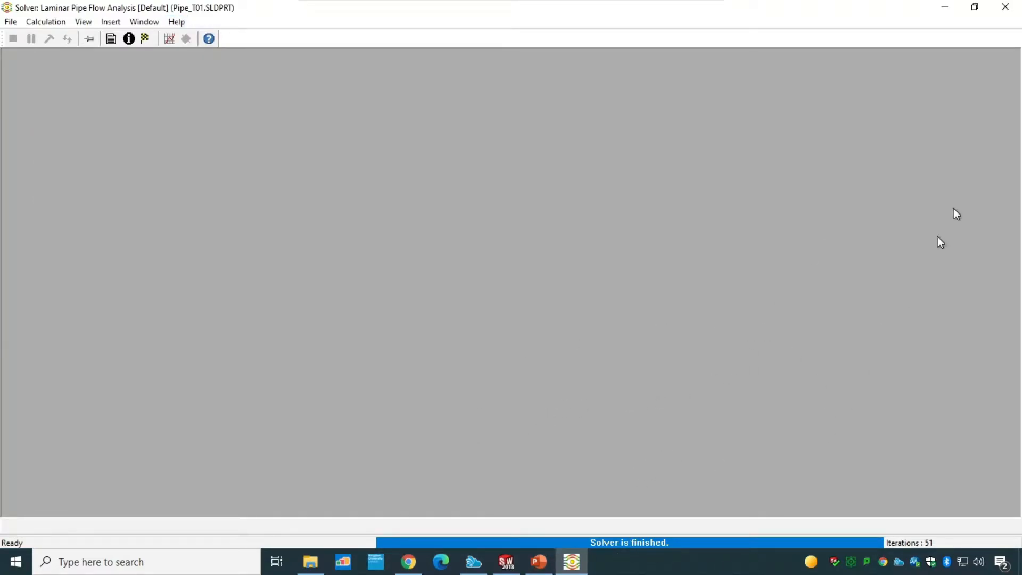
left_click(1006, 7)
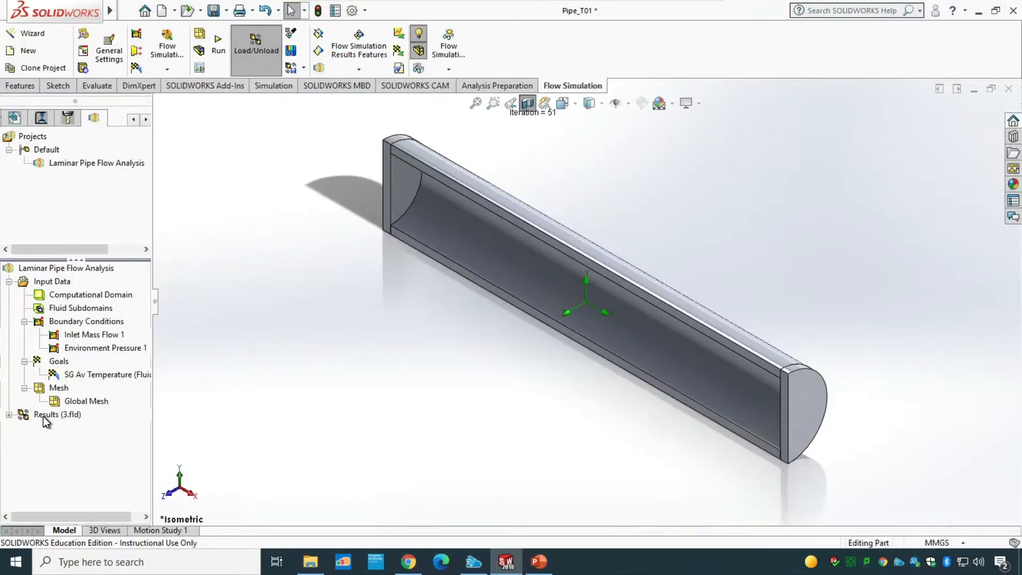
Step: Insert a pressure contour cut plot through the Front Plane in the results
left_click(8, 414)
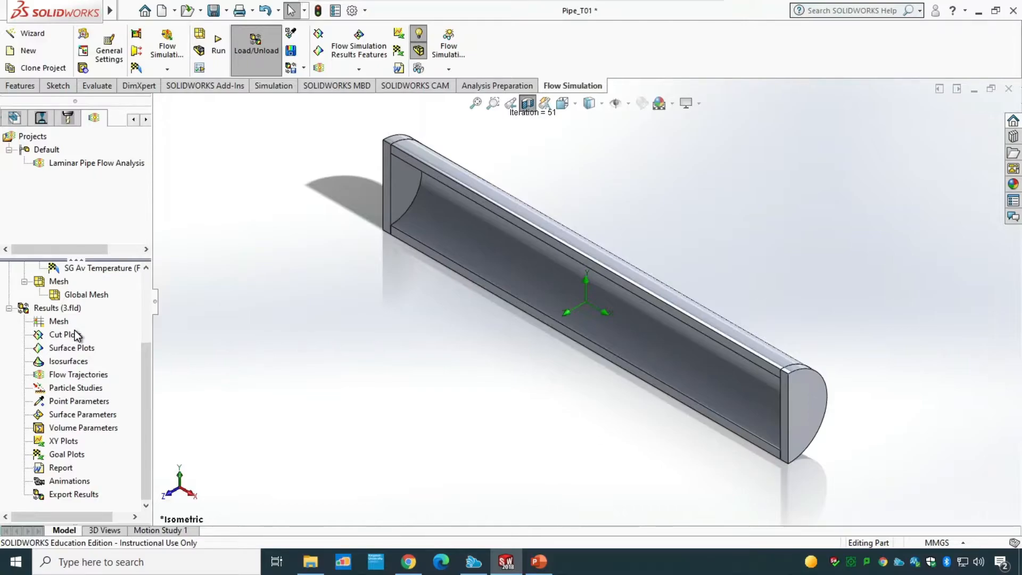
right_click(74, 331)
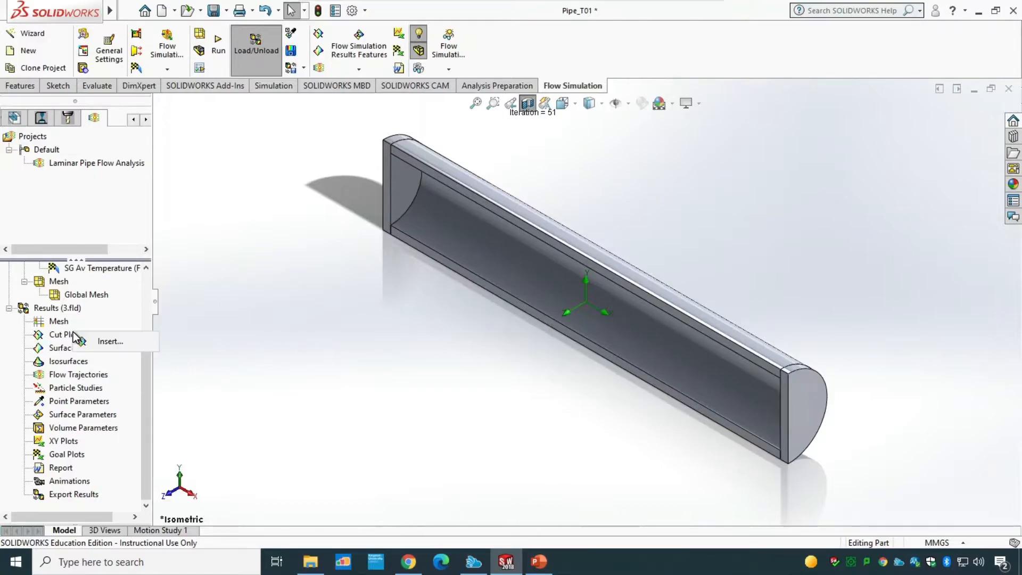
left_click(108, 341)
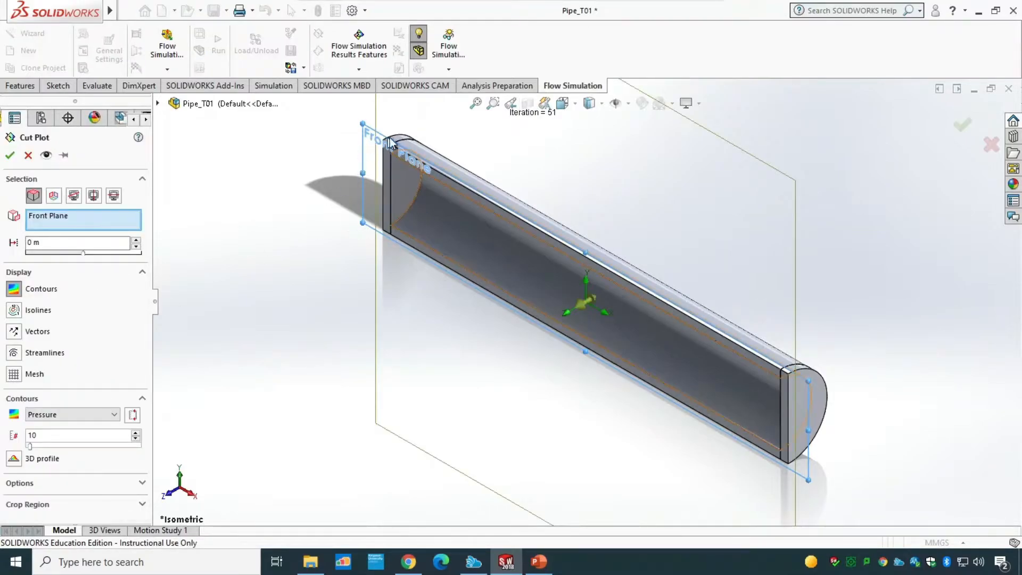
left_click(157, 104)
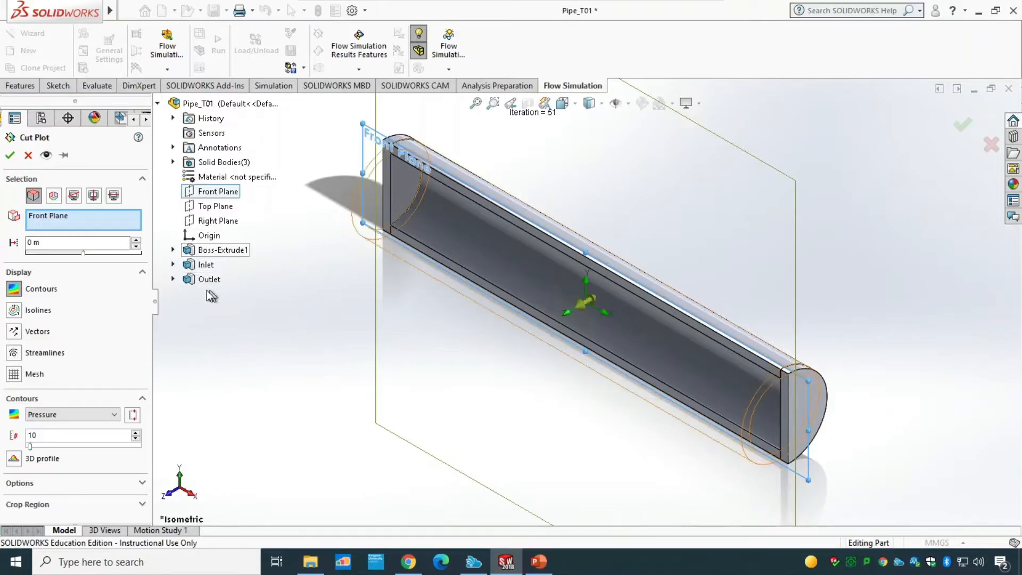
left_click(158, 104)
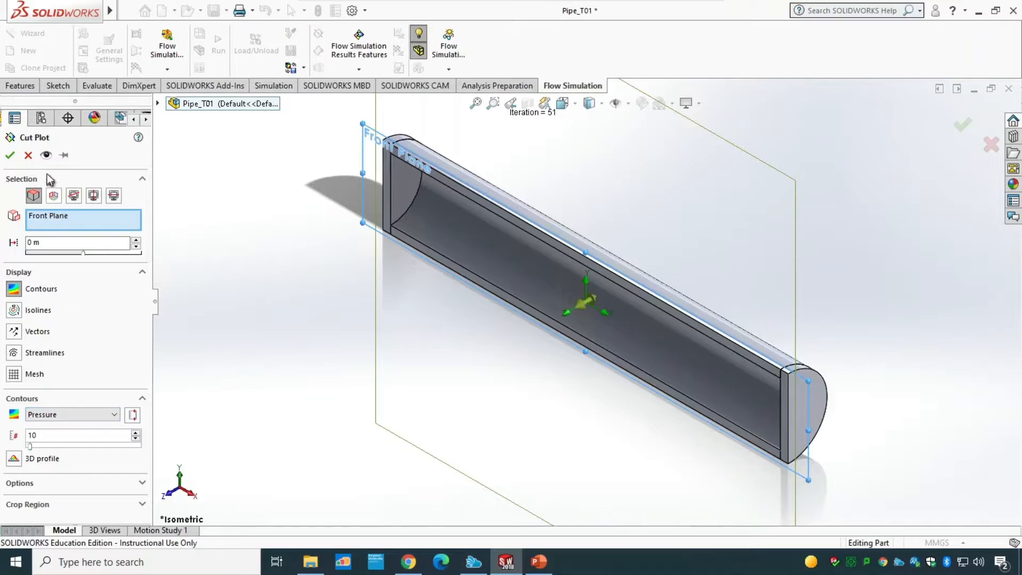
left_click(12, 154)
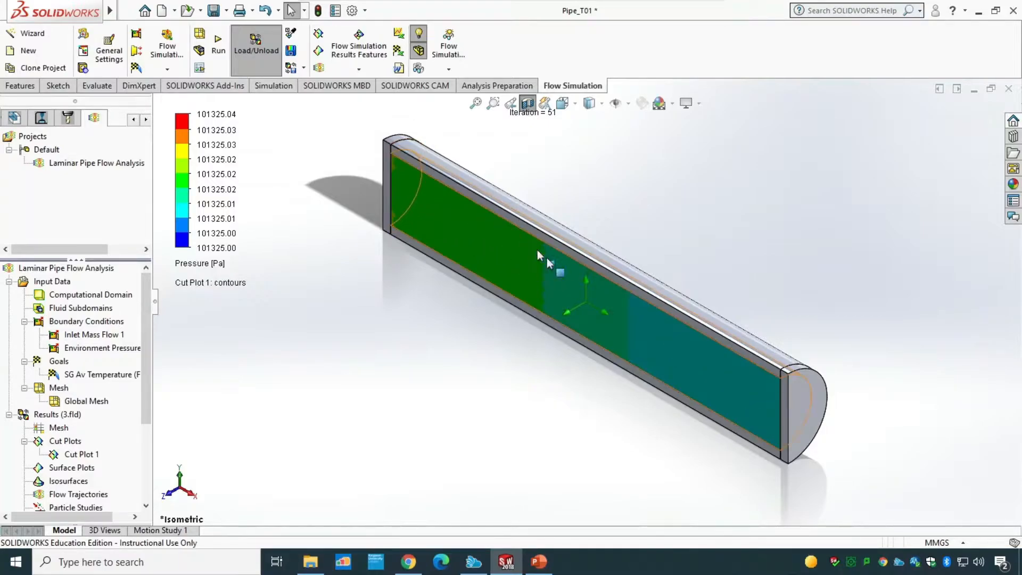
Step: Toggle a display option of Cut Plot 1 and switch to the front view
left_click(69, 451)
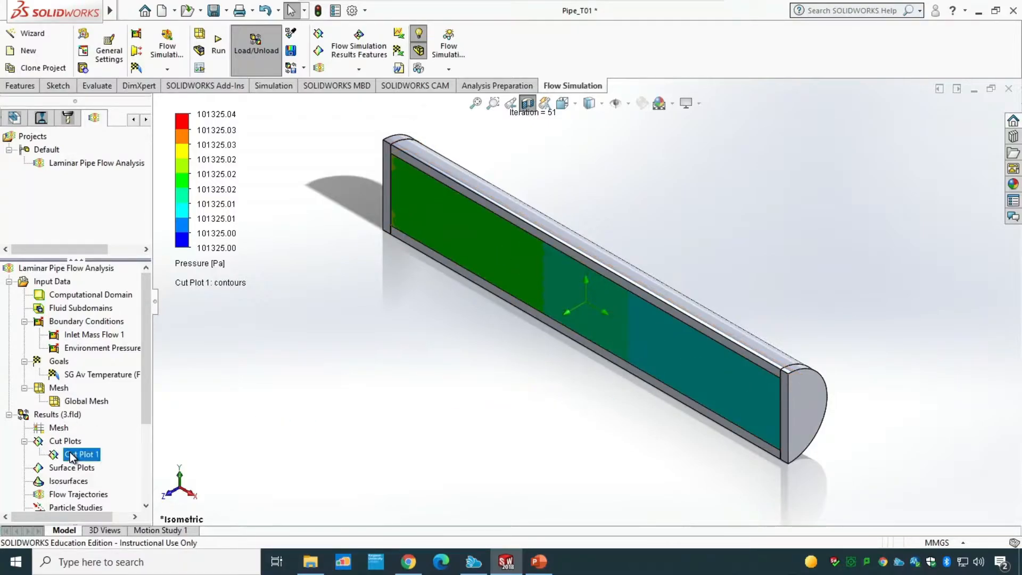
right_click(69, 452)
left_click(104, 352)
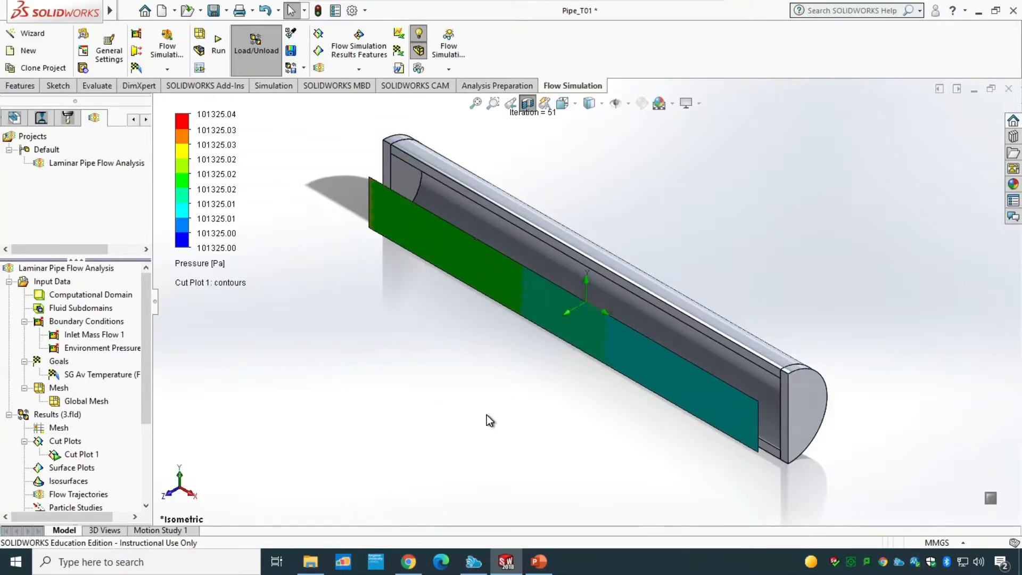
key("ctrl+1")
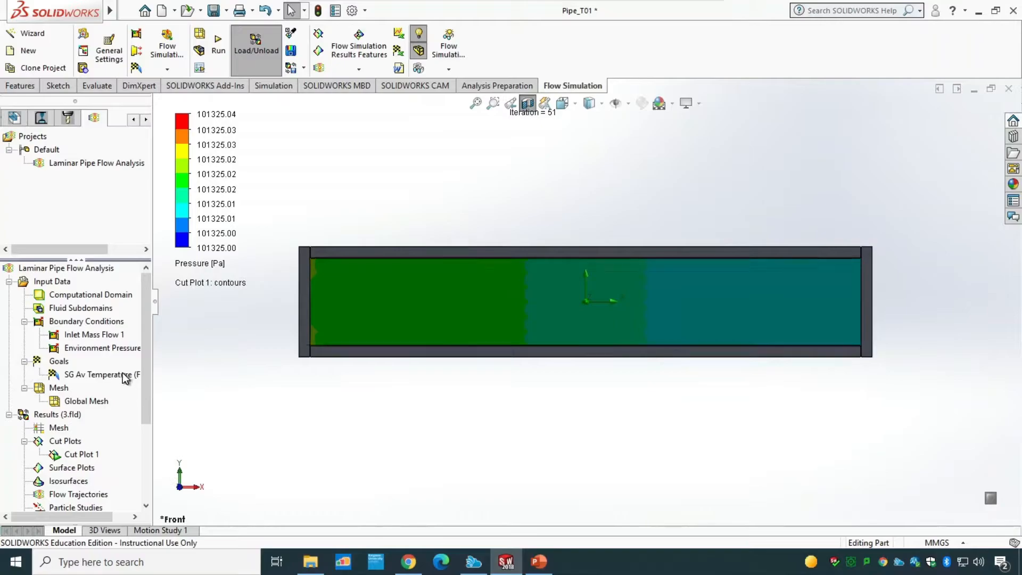
right_click(77, 456)
left_click(133, 231)
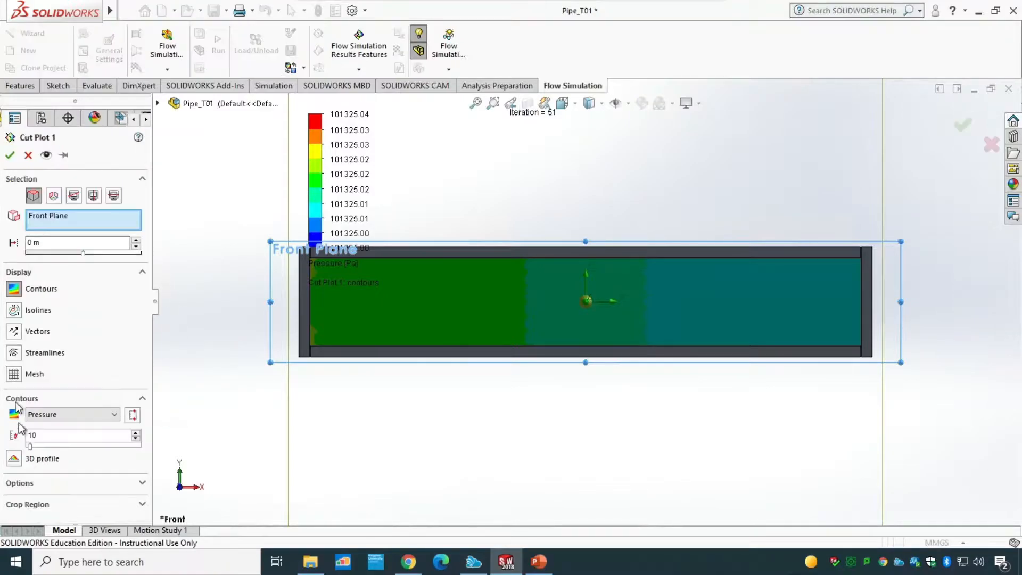
left_click(51, 415)
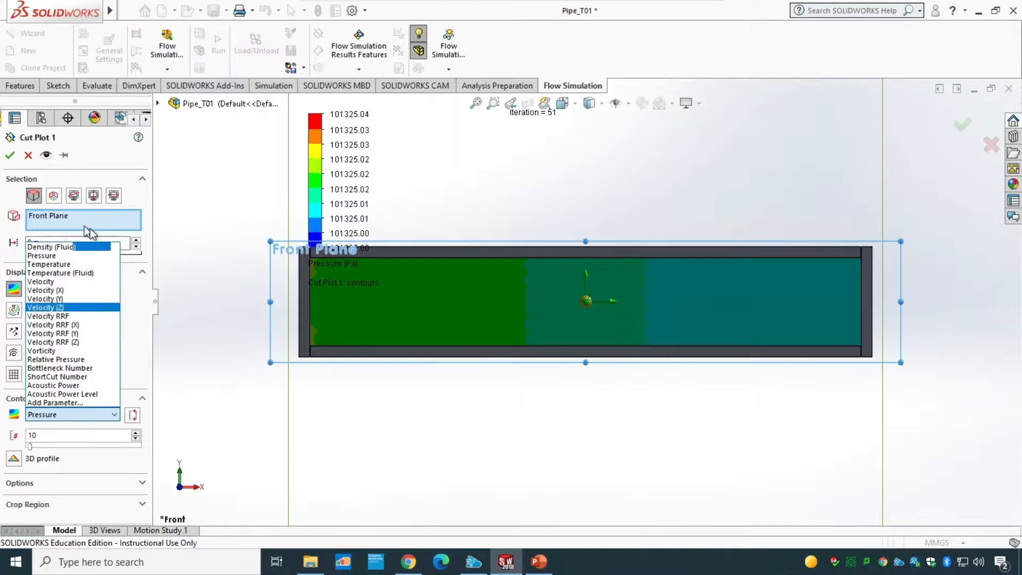
left_click(30, 157)
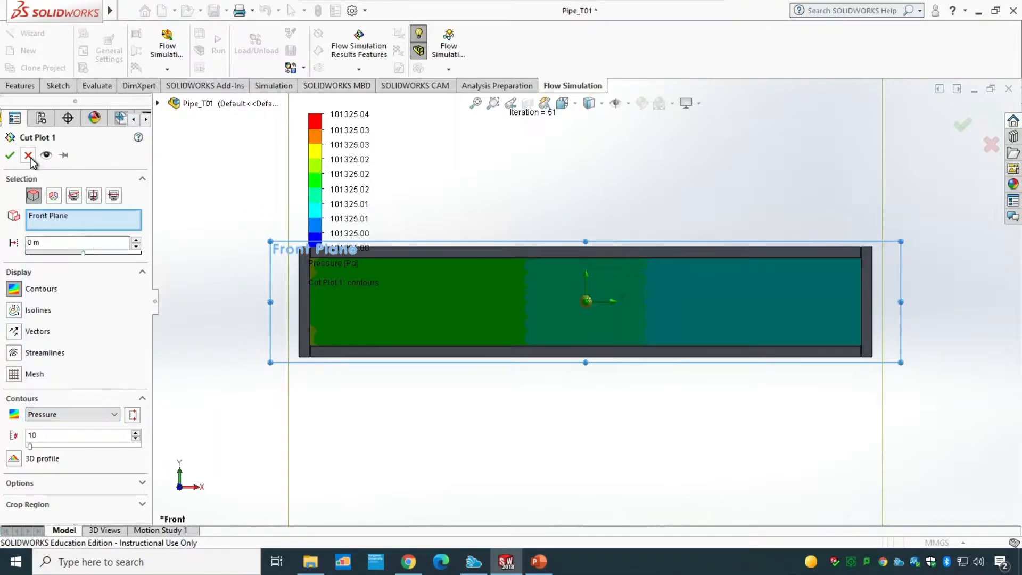
left_click(28, 155)
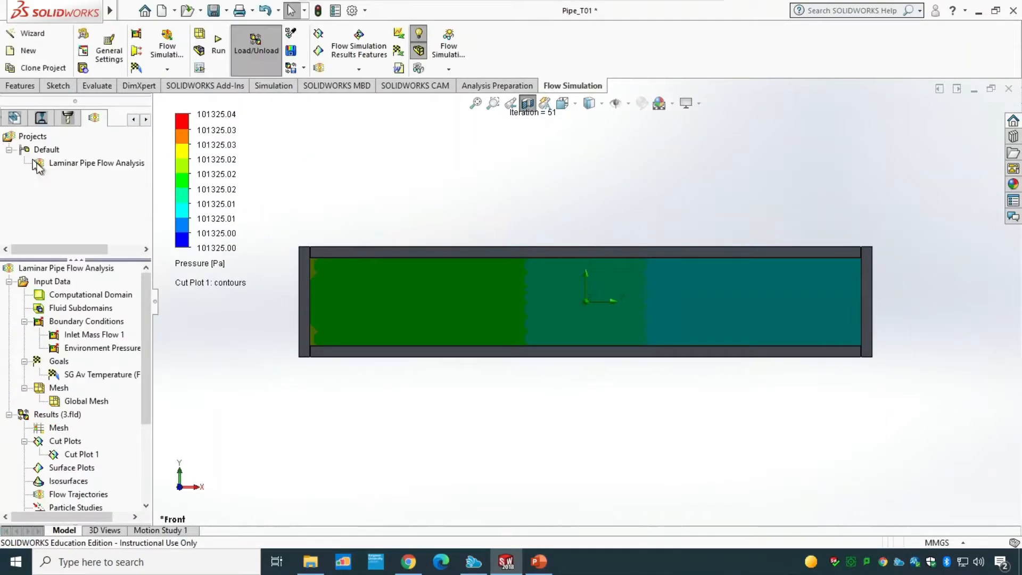
Step: Switch Cut Plot 1's displayed parameter to Temperature (Fluid) and play its animation
left_click(207, 266)
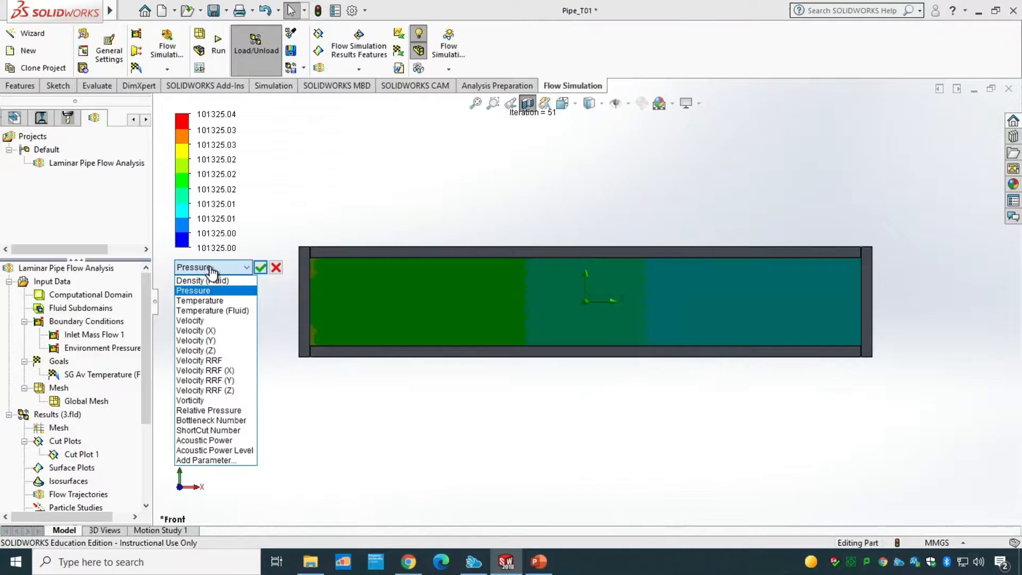
left_click(235, 310)
left_click(260, 267)
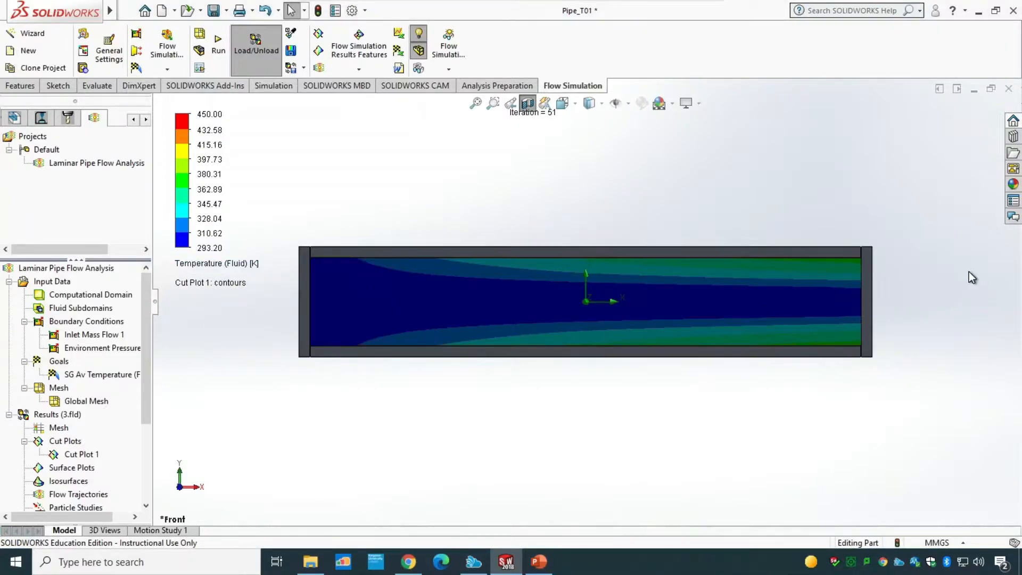
right_click(72, 456)
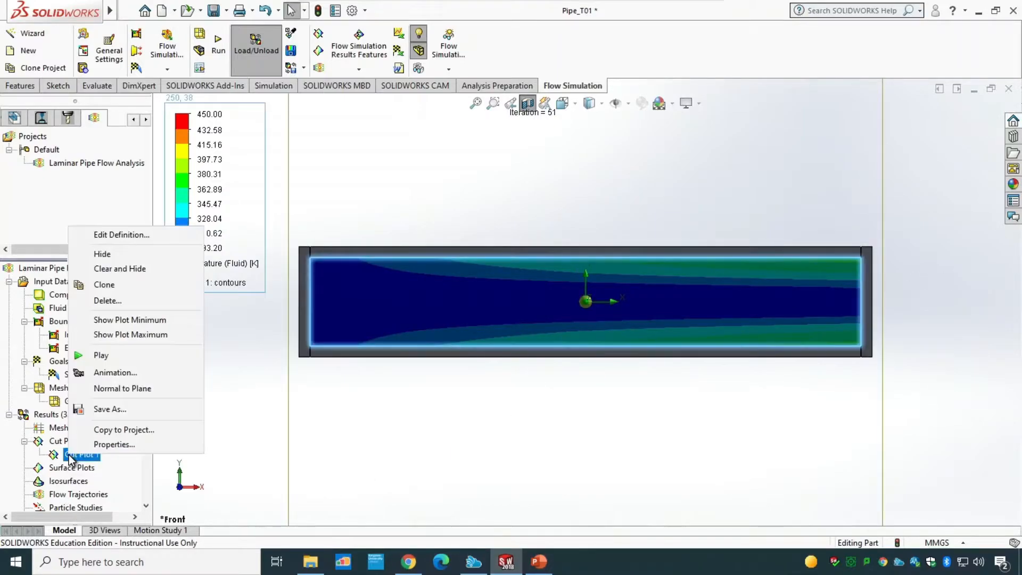
left_click(116, 355)
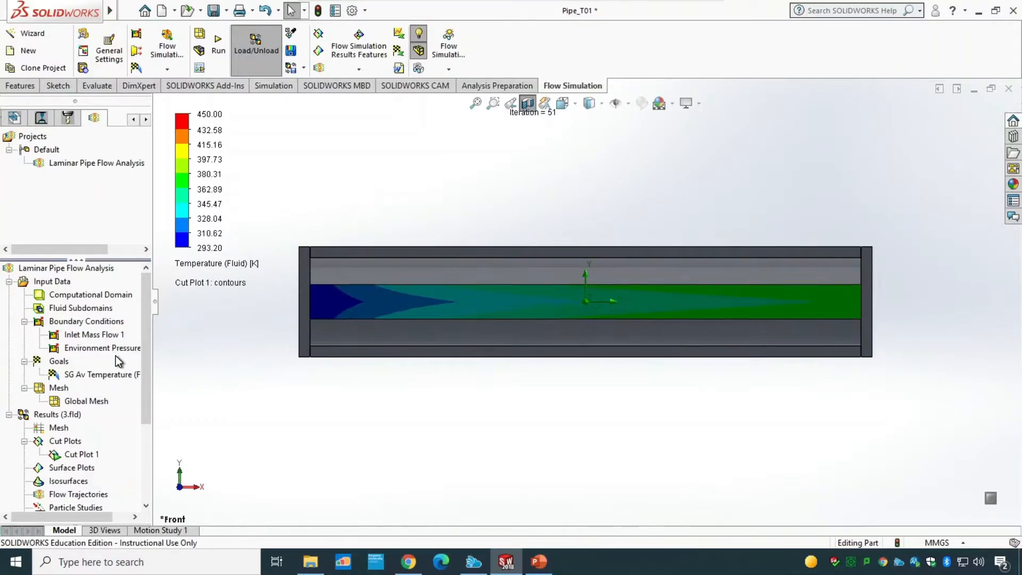
Step: Save Cut Plot 1 as a 1024x768 PNG image named Cut Plot 1.png
right_click(90, 452)
left_click(120, 407)
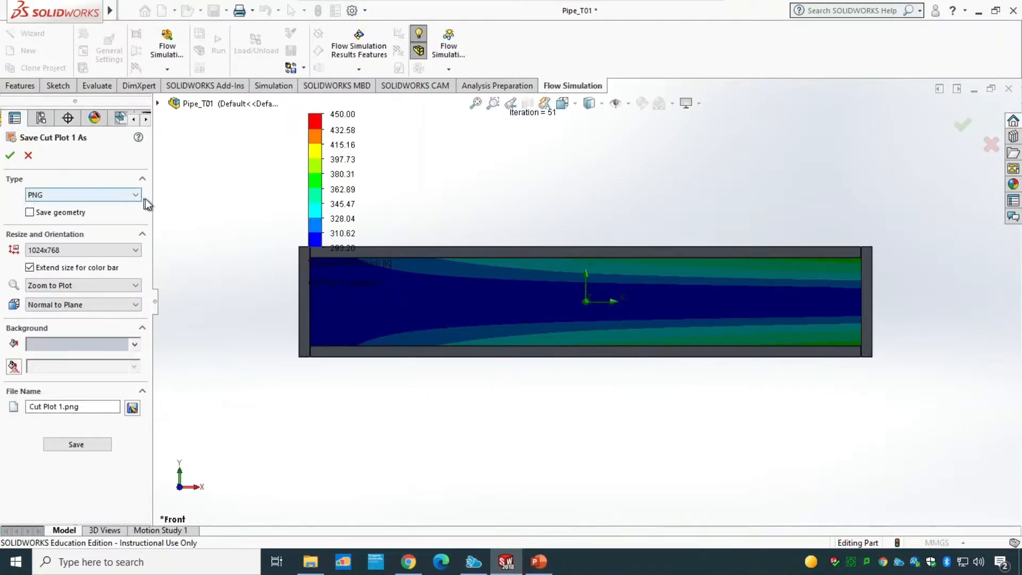
left_click(82, 248)
left_click(73, 249)
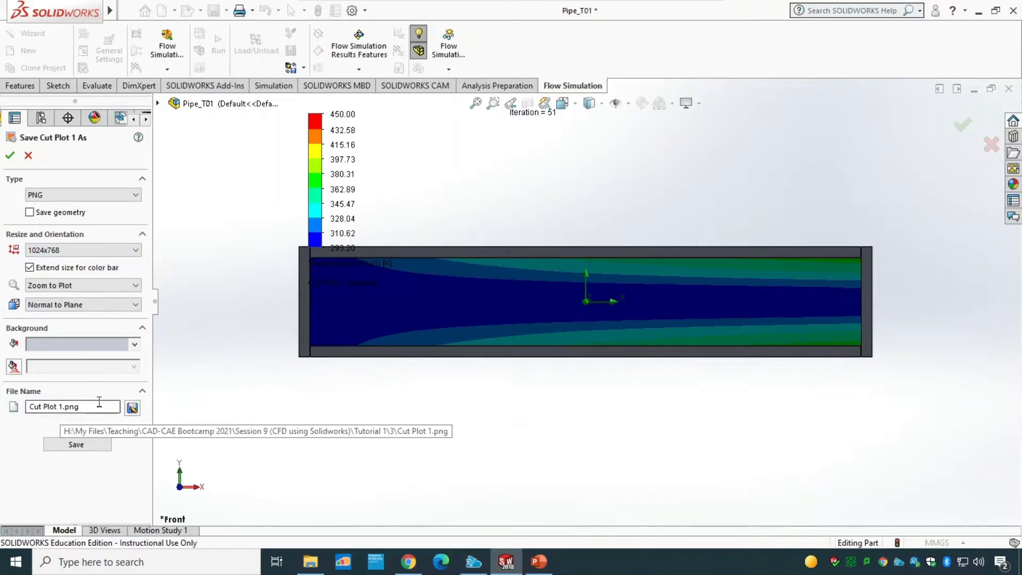
left_click(29, 156)
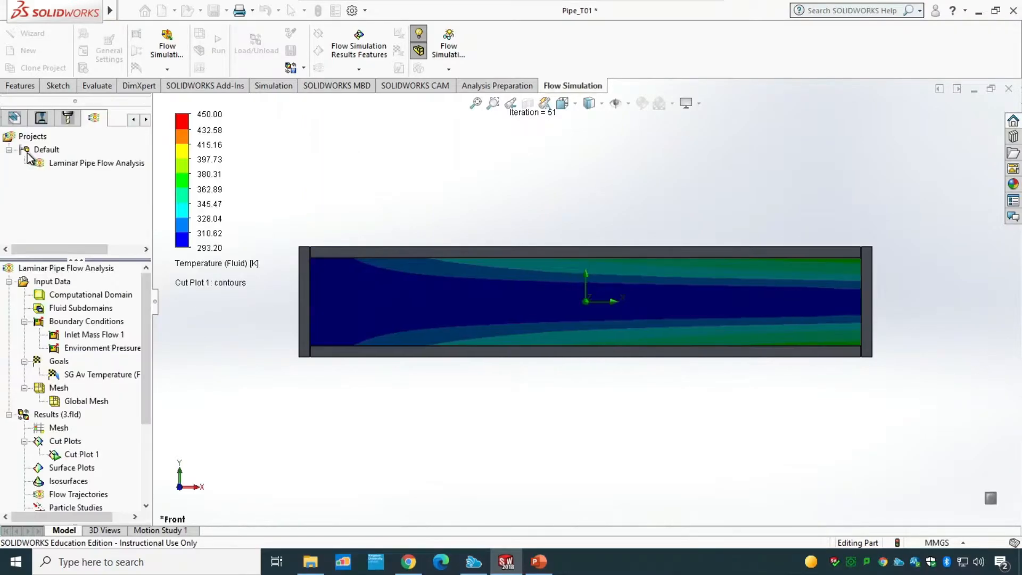
Step: Insert a second cut plot on the Front Plane showing Pressure contours
right_click(74, 445)
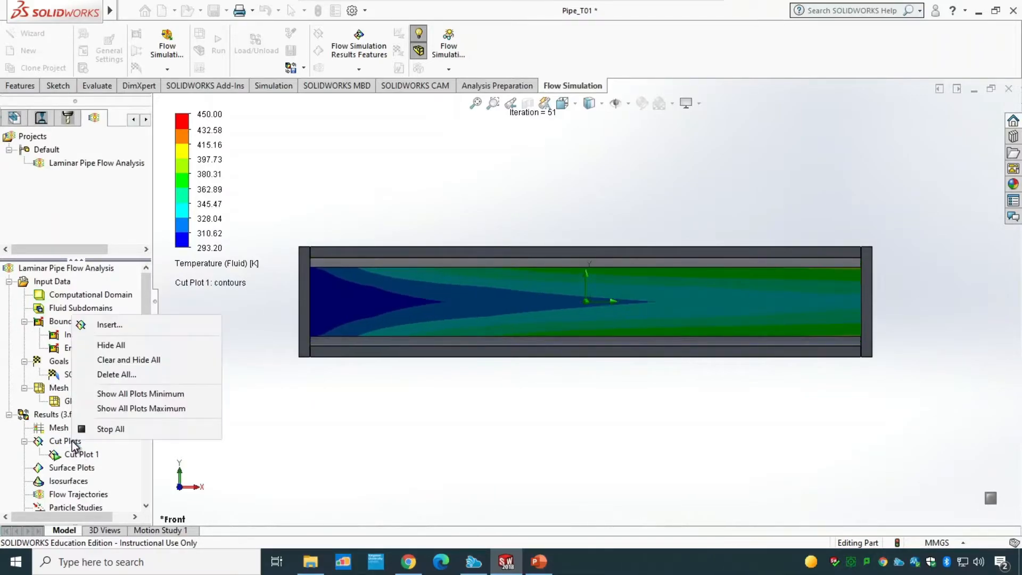
left_click(117, 326)
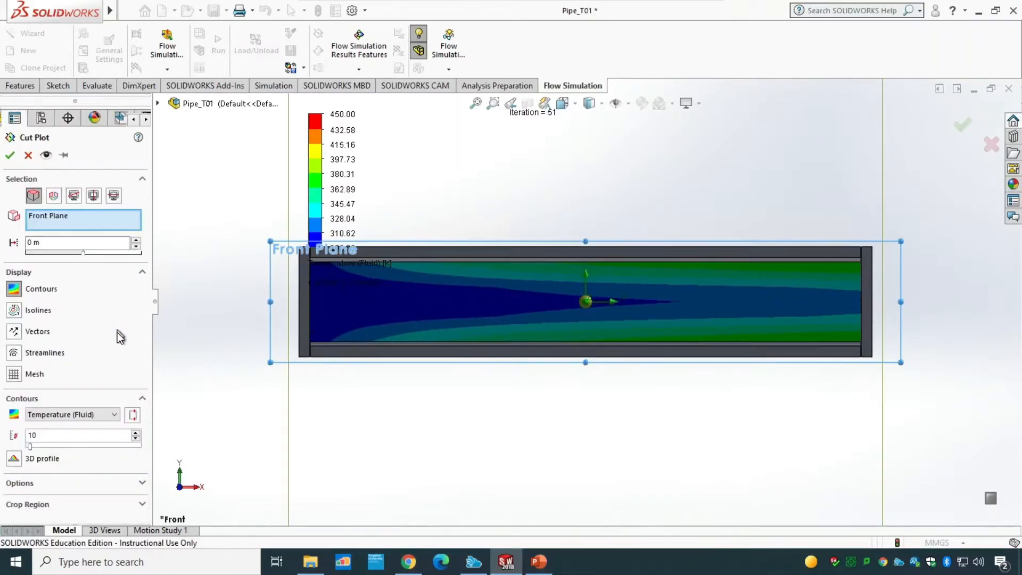
left_click(91, 414)
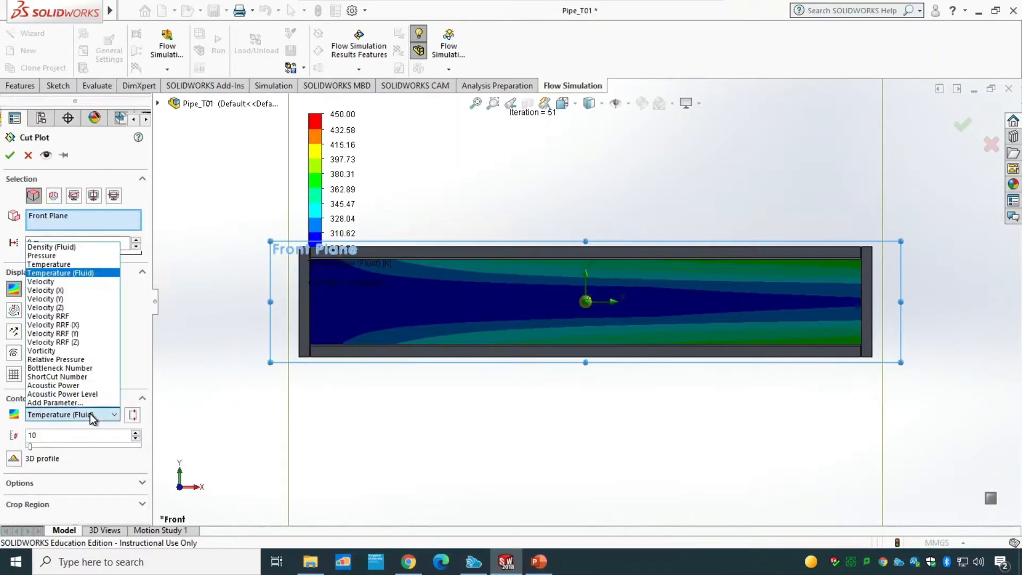
left_click(74, 256)
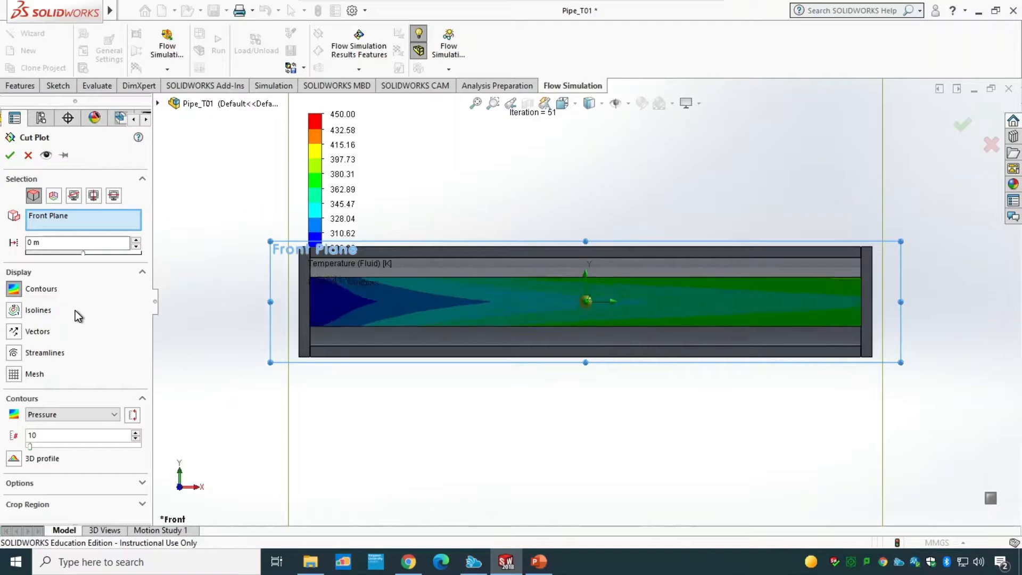
left_click(10, 156)
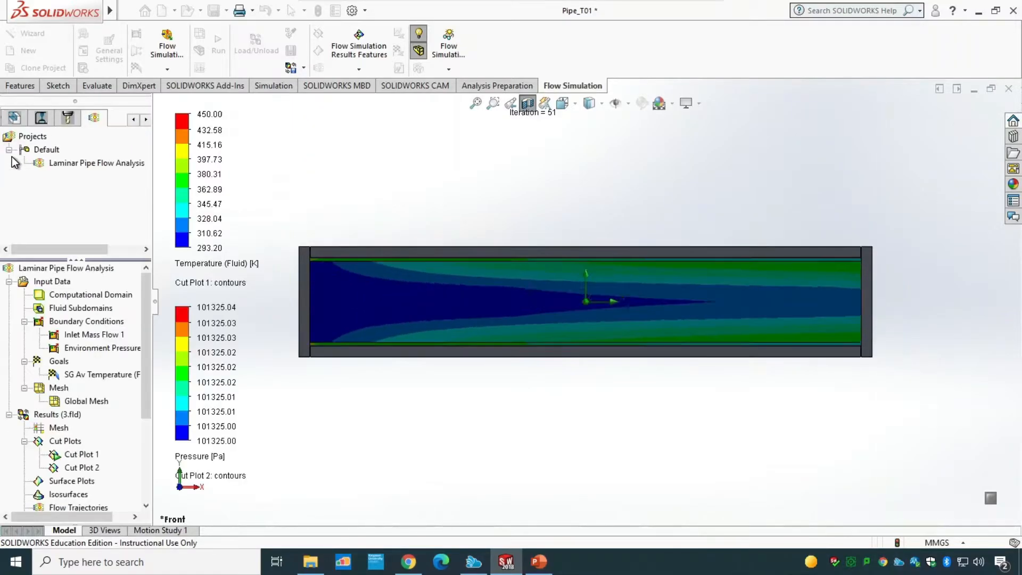
Step: Stop the Cut Plot 1 animation and hide Cut Plot 1
left_click(93, 453)
right_click(94, 454)
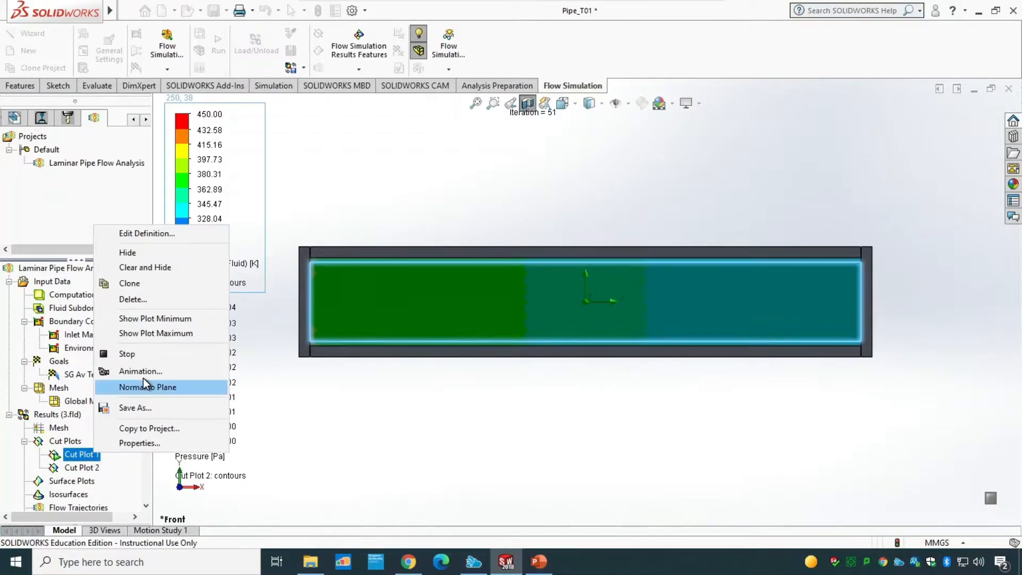
left_click(143, 355)
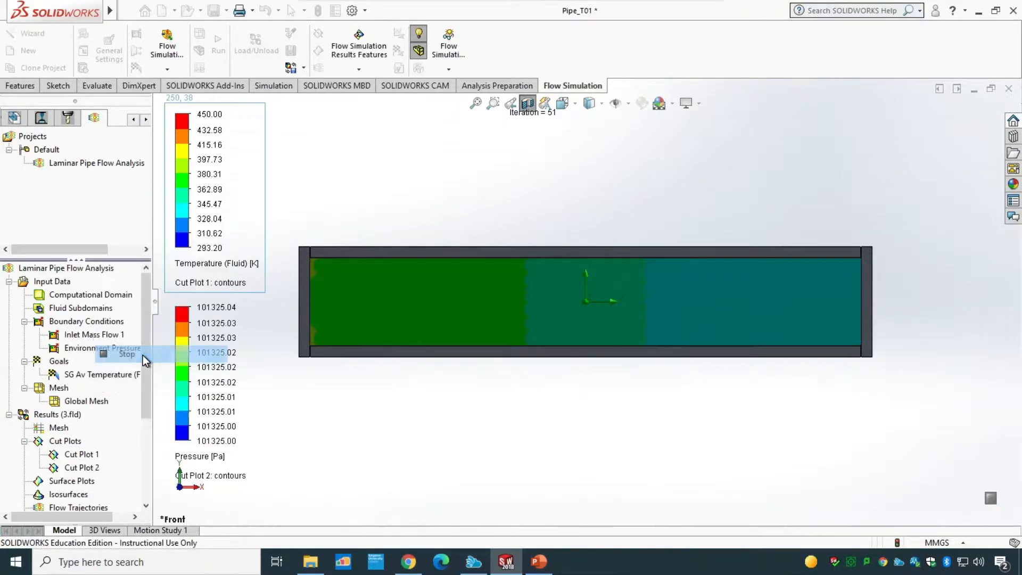
right_click(90, 454)
left_click(165, 250)
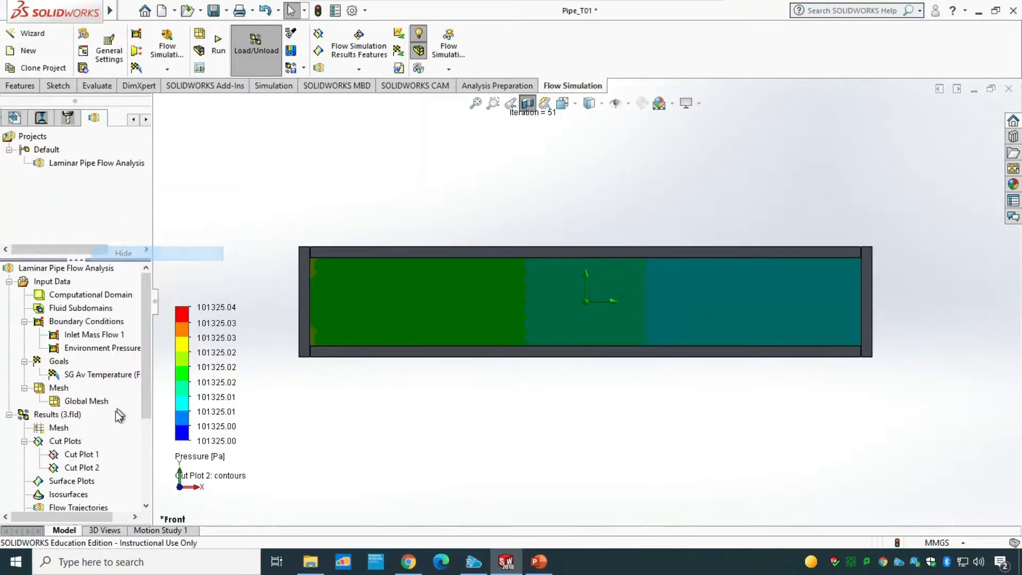
Step: Rename Cut Plot 2 as Cut Plot (Pressure)
left_click(85, 469)
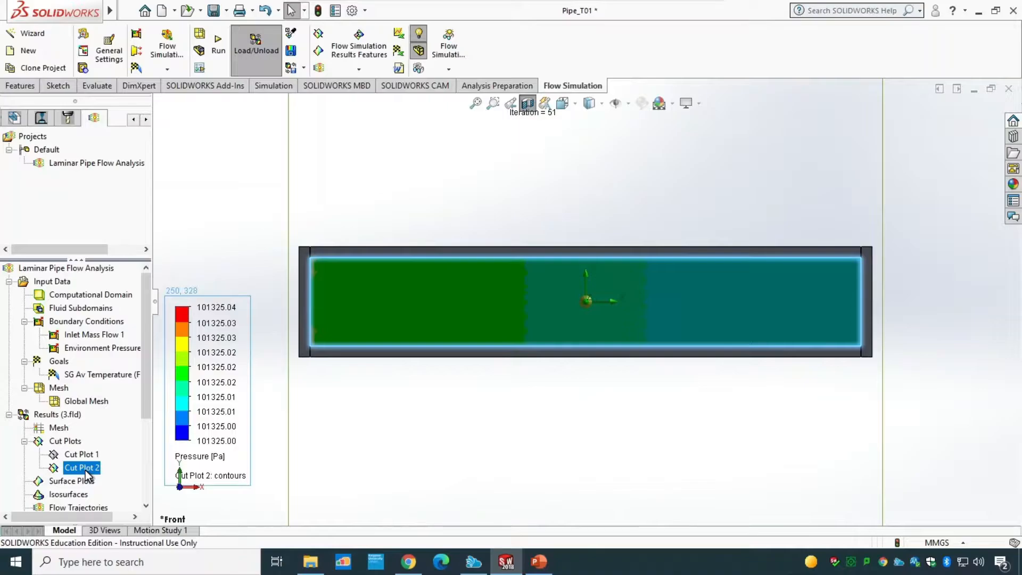
right_click(85, 469)
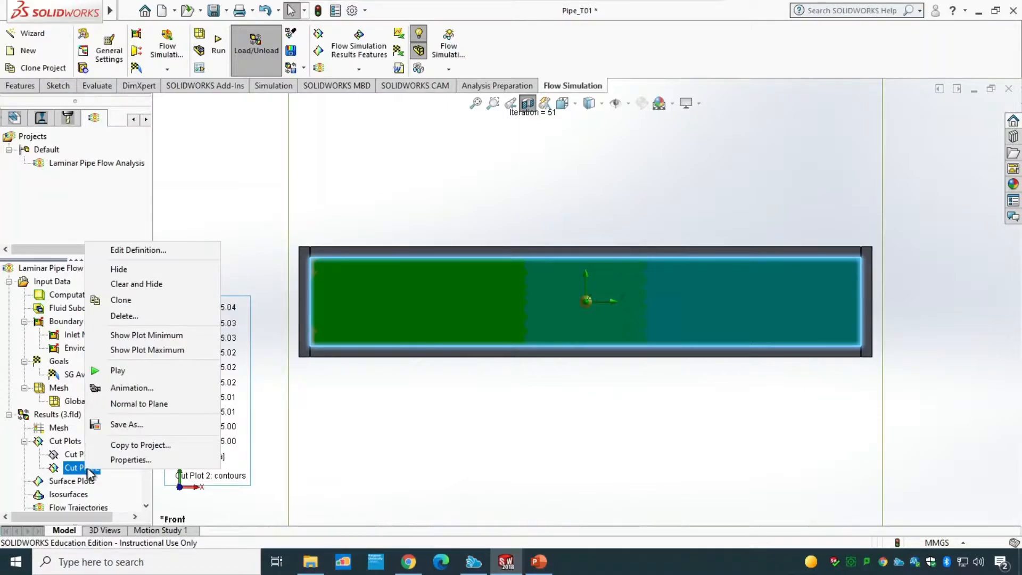
left_click(118, 460)
left_click_drag(553, 234, 465, 230)
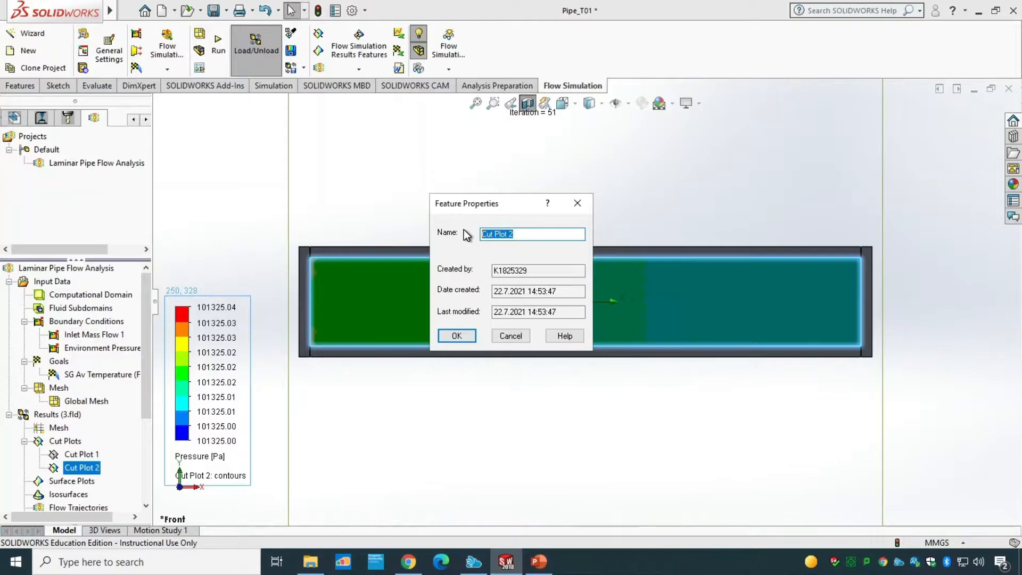
left_click(526, 235)
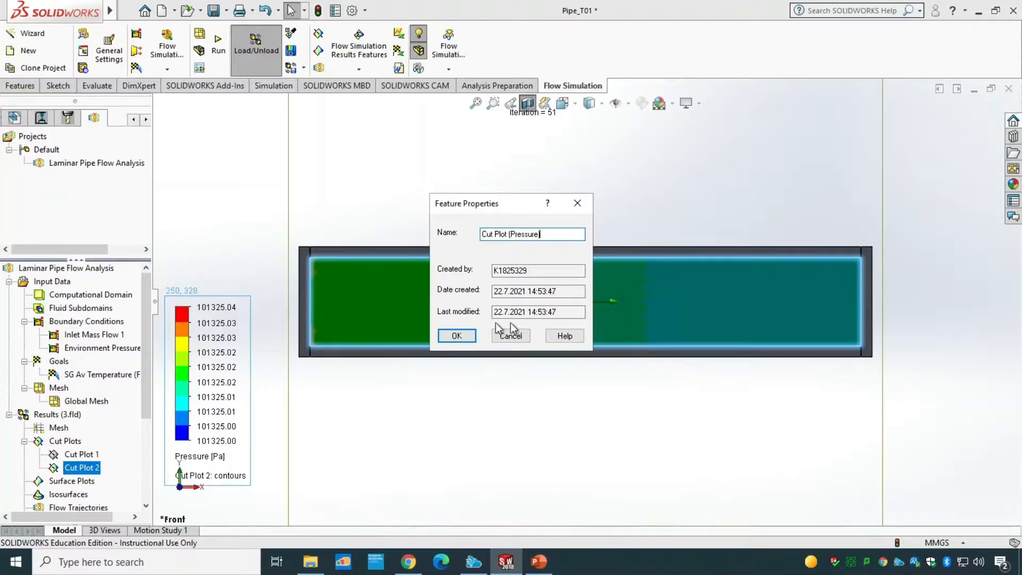
type("(Pressure)")
left_click(471, 334)
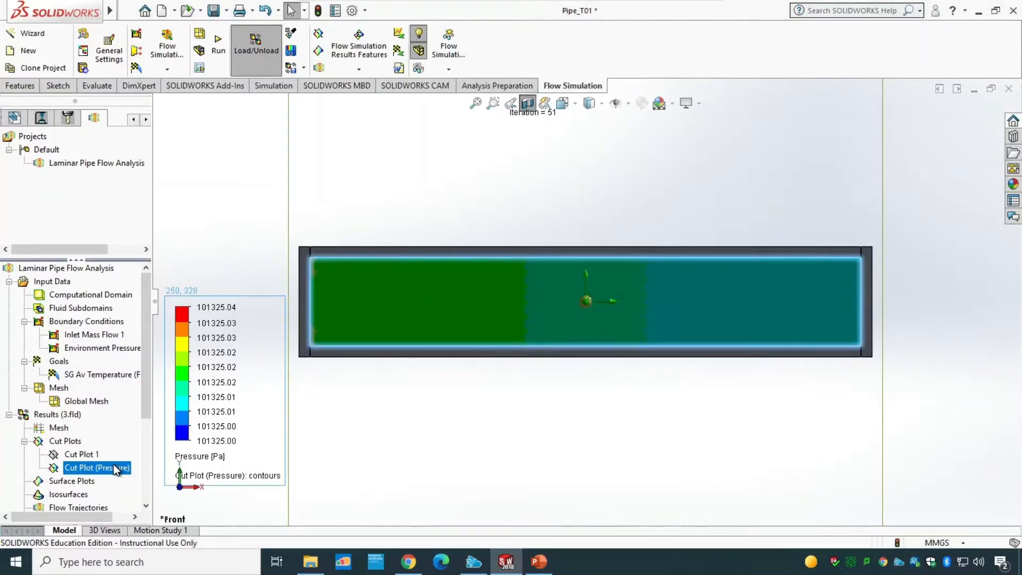
Step: Redisplay Cut Plot 1 by confirming its Temperature (Fluid) contour definition
left_click(88, 455)
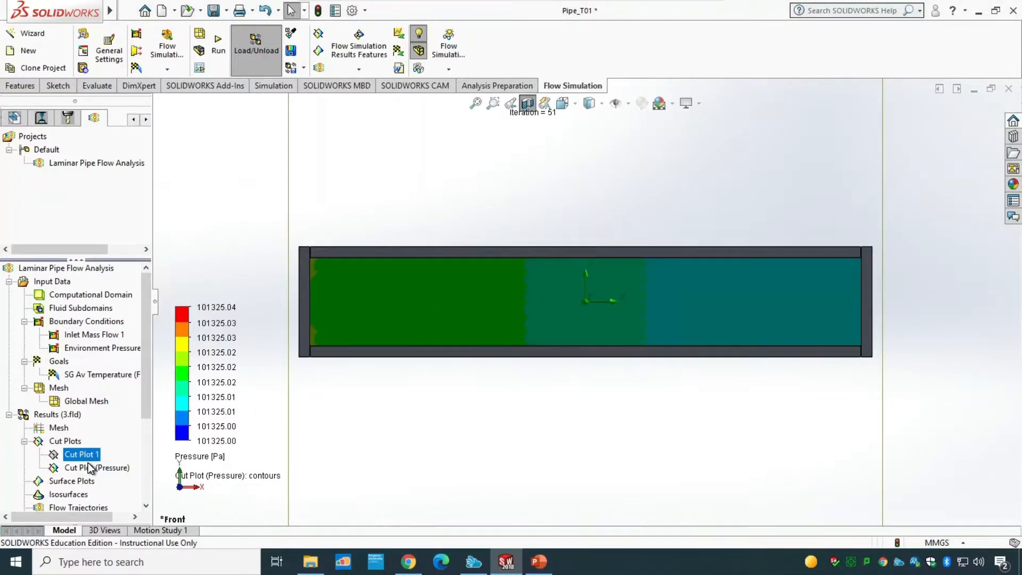
left_click(88, 462)
double_click(86, 452)
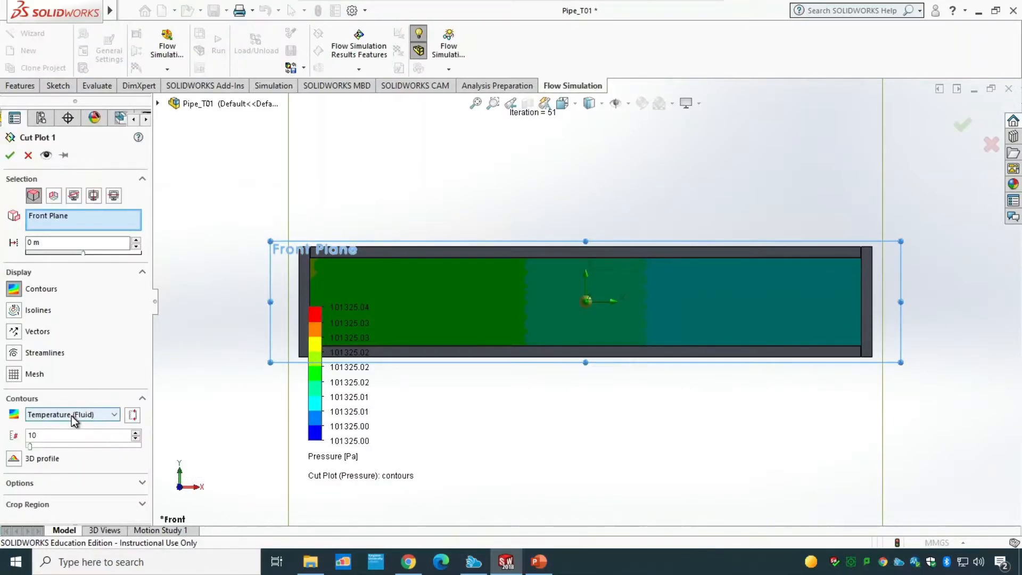
left_click(9, 155)
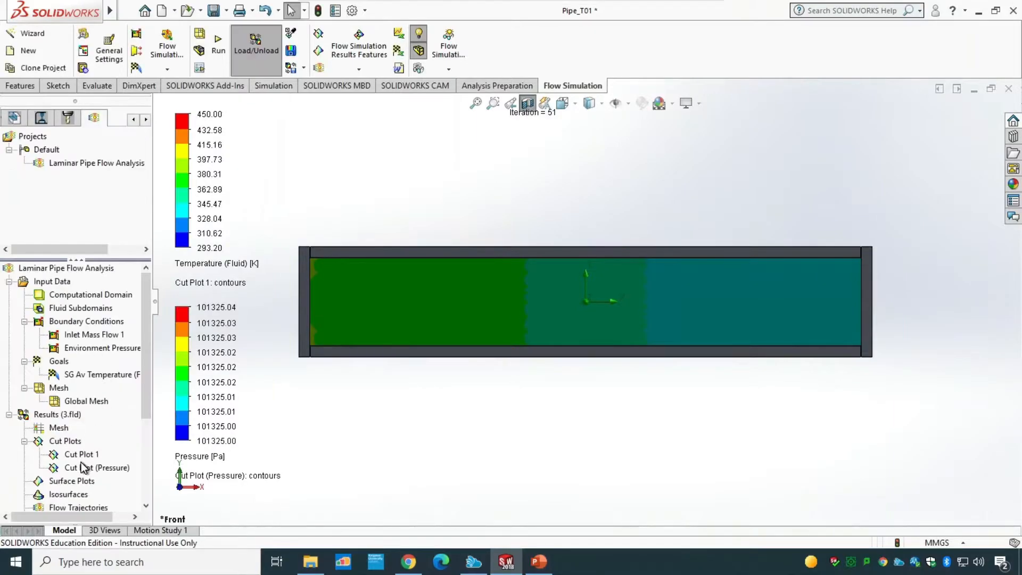
Step: Rename Cut Plot 1 as Cut Plot (Temp)
right_click(81, 456)
left_click(117, 446)
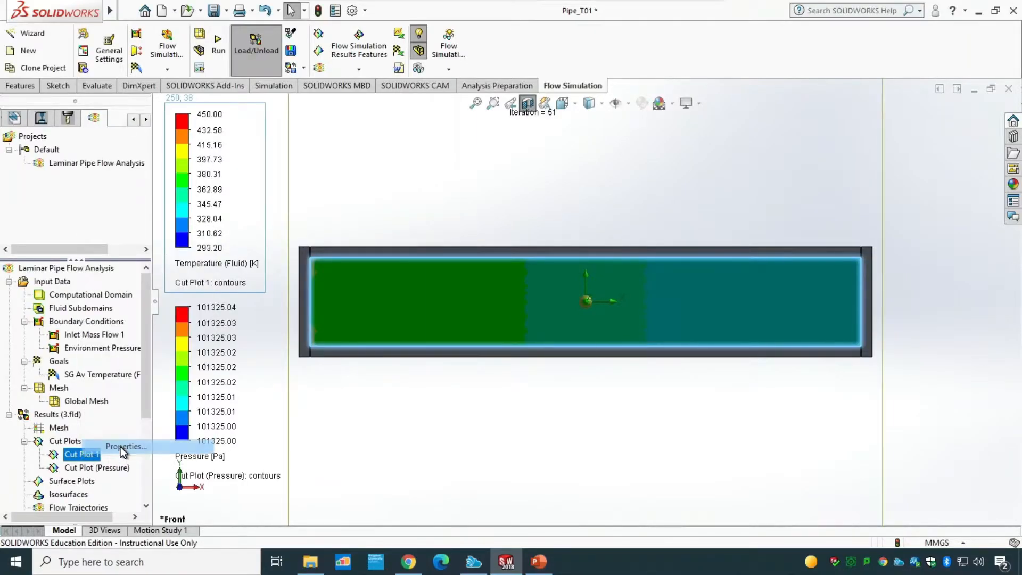
left_click(528, 235)
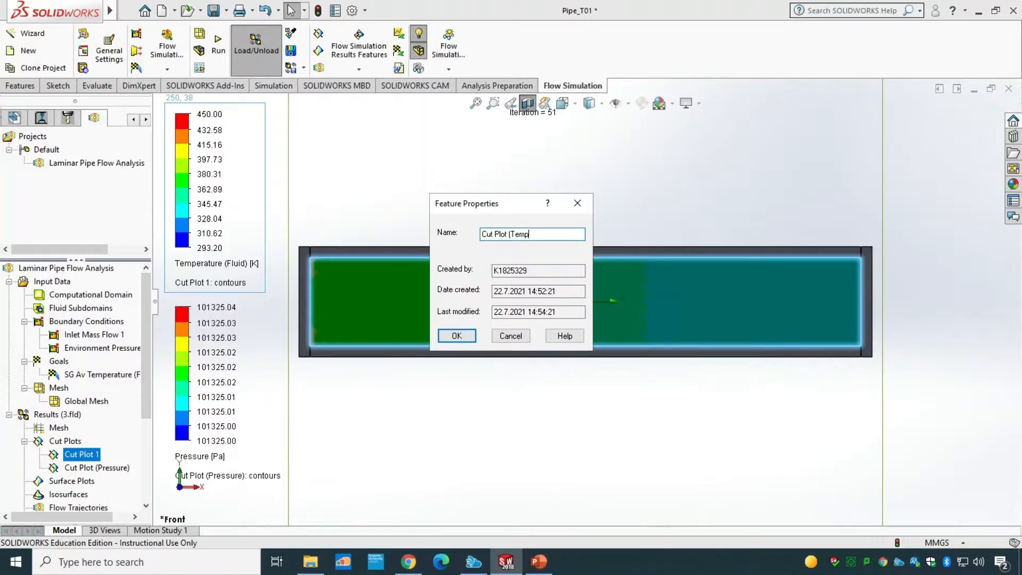
left_click(456, 335)
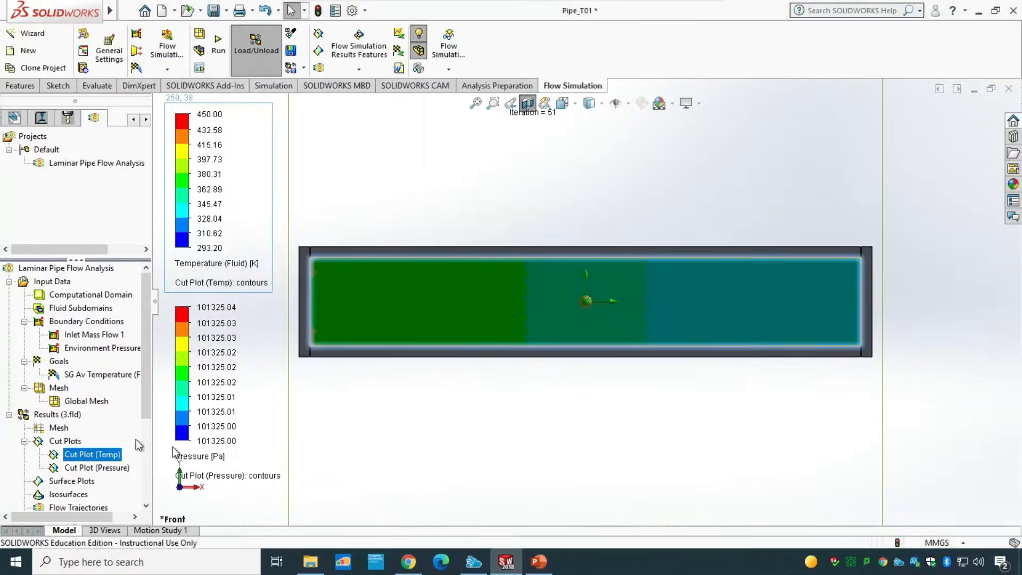
Step: Hide both the Cut Plot (Temp) and Cut Plot (Pressure) plots
right_click(102, 454)
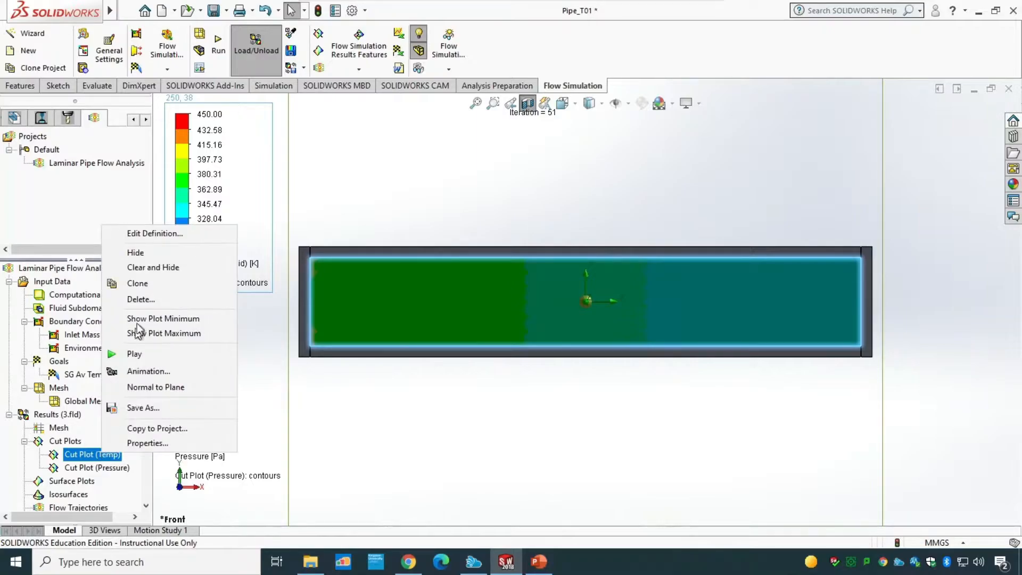
left_click(142, 252)
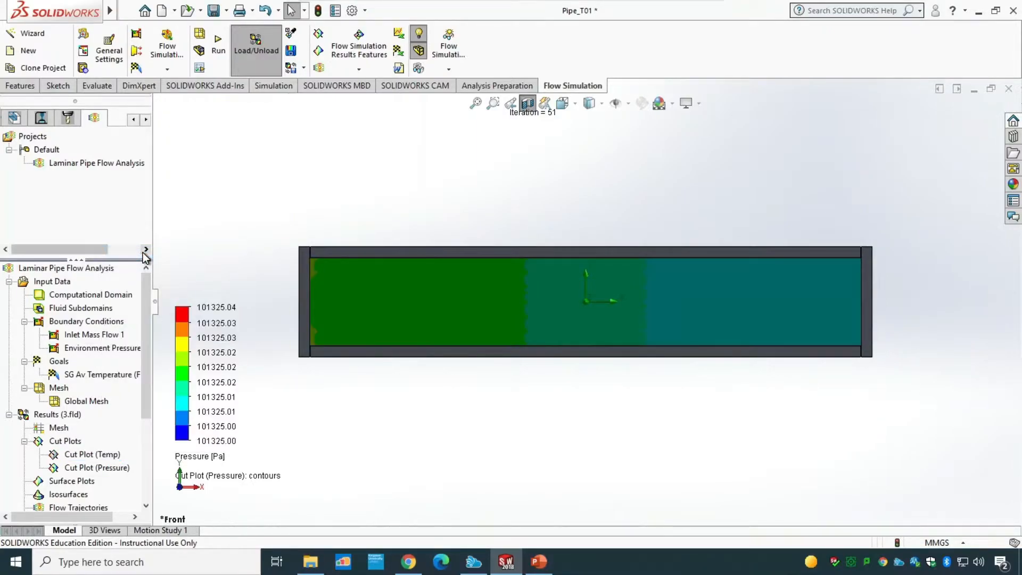
right_click(110, 468)
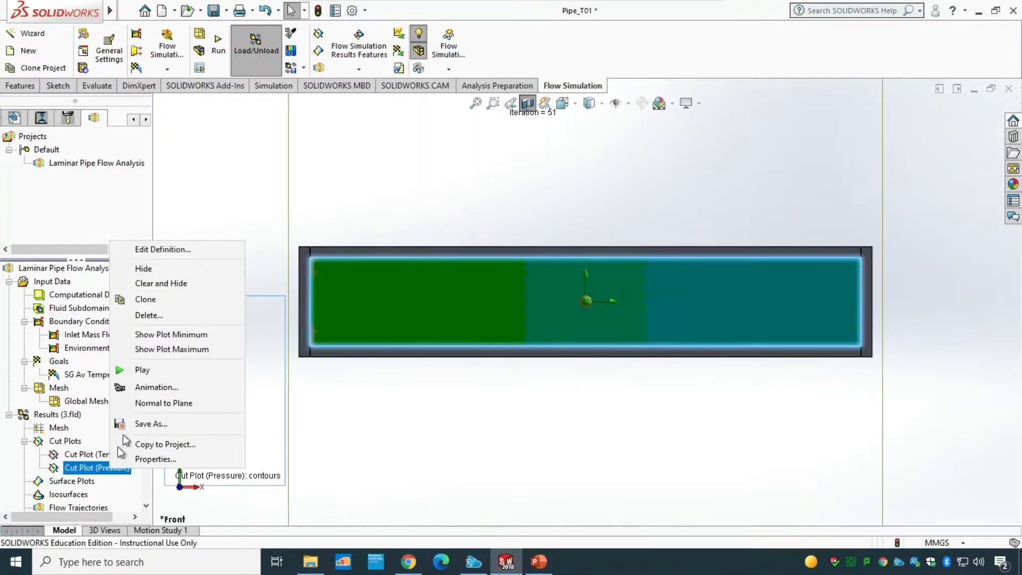
left_click(144, 269)
Step: Create flow trajectories starting from the Front Plane with 20 points, shown as pipes colored by pressure
left_click_drag(146, 328, 146, 408)
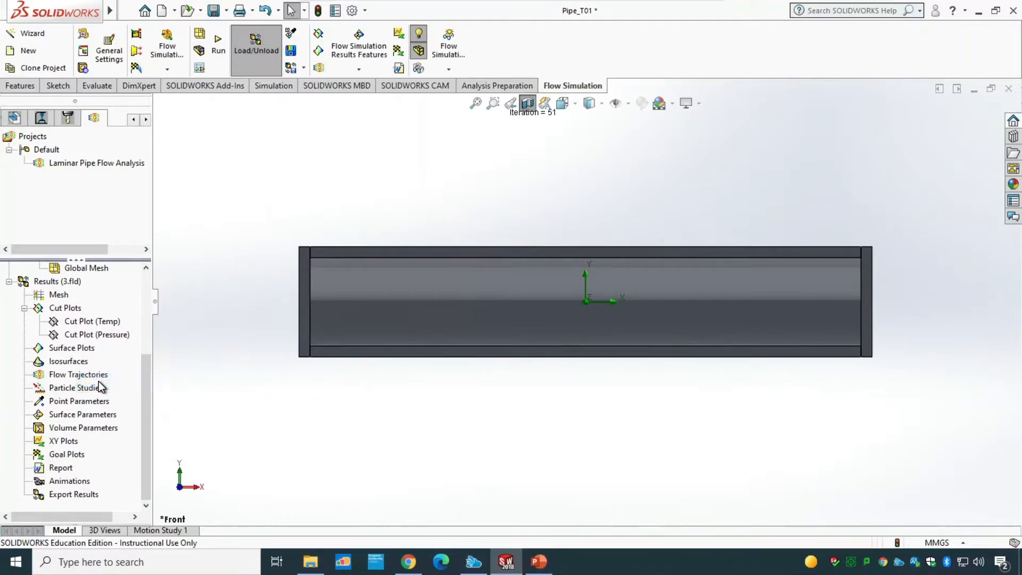
double_click(95, 377)
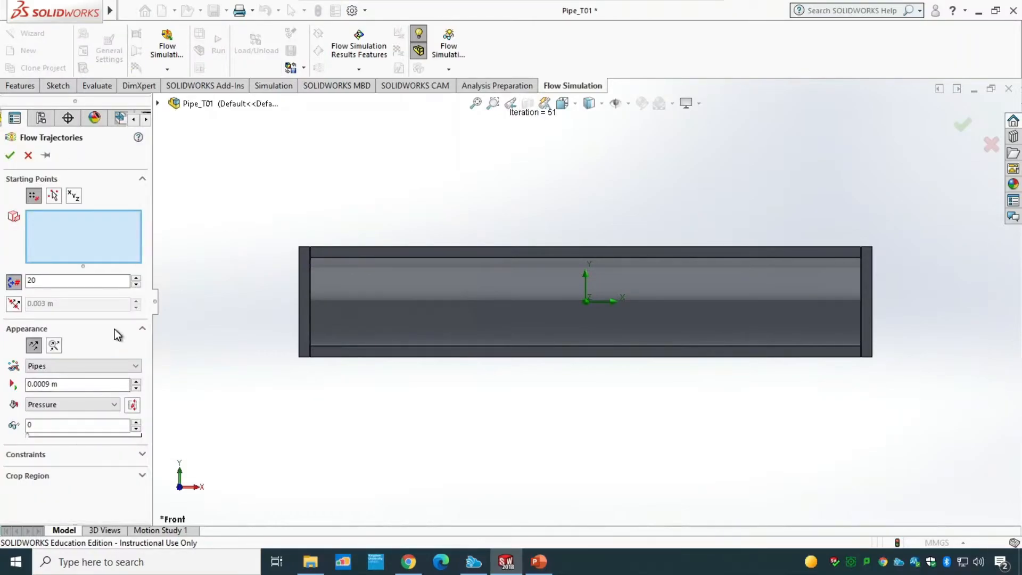
left_click(91, 404)
left_click(92, 402)
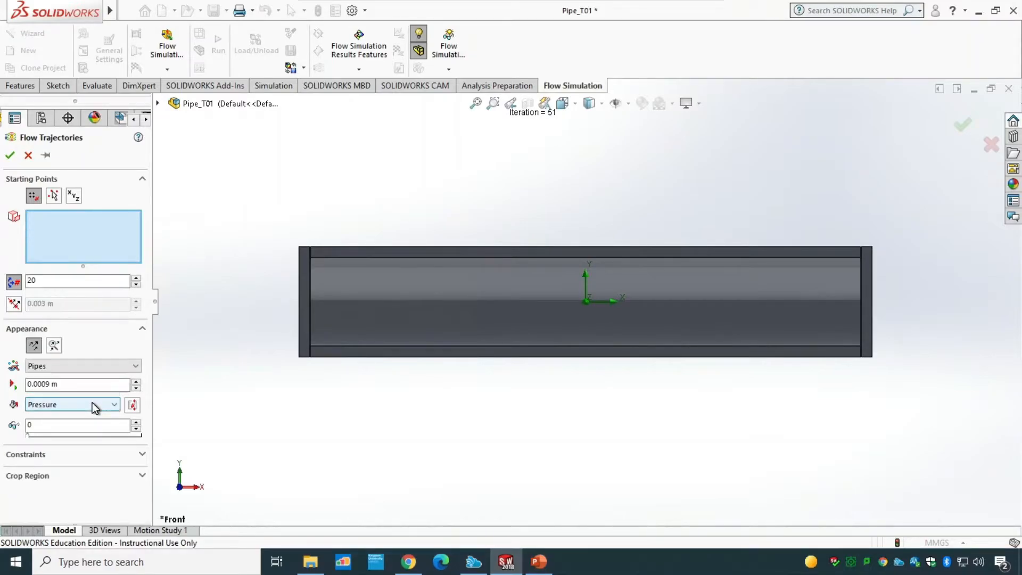
left_click(29, 156)
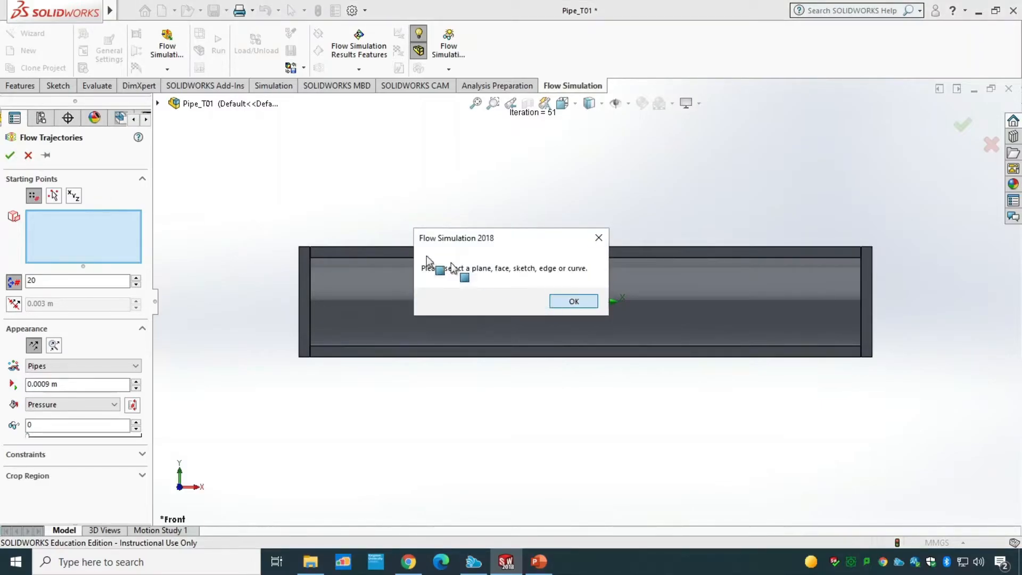
left_click(558, 301)
left_click(158, 105)
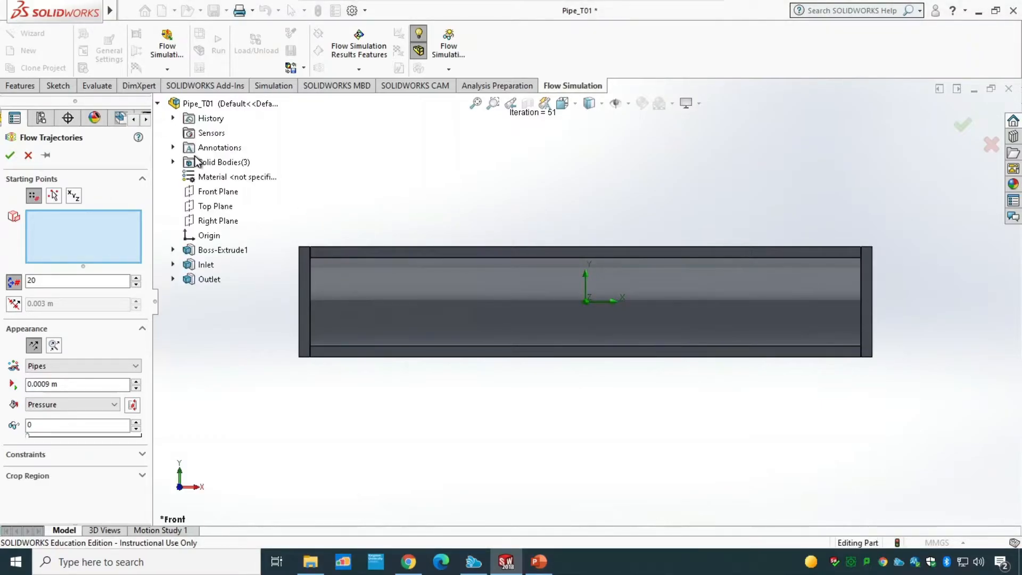
left_click(216, 193)
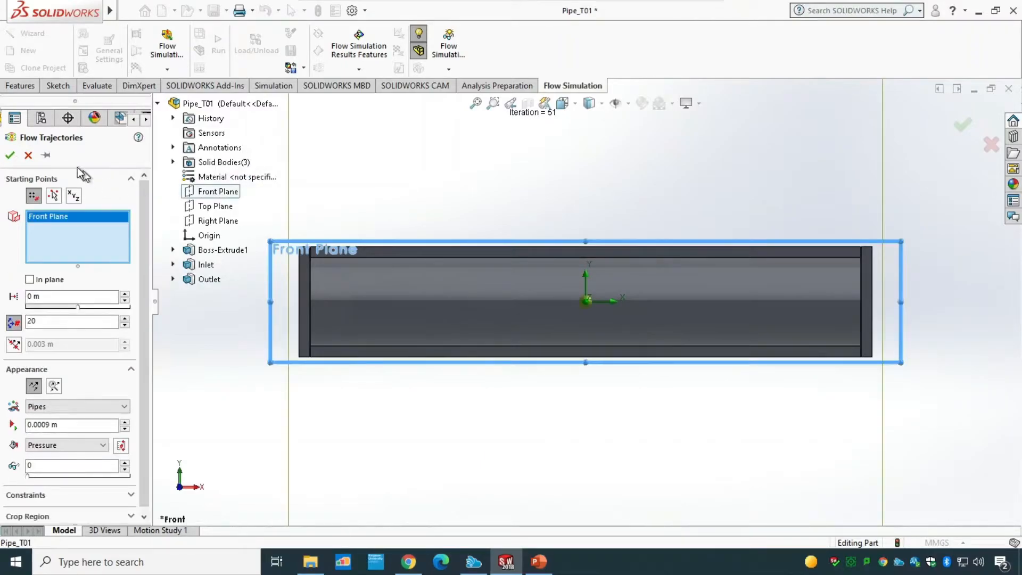
left_click(11, 156)
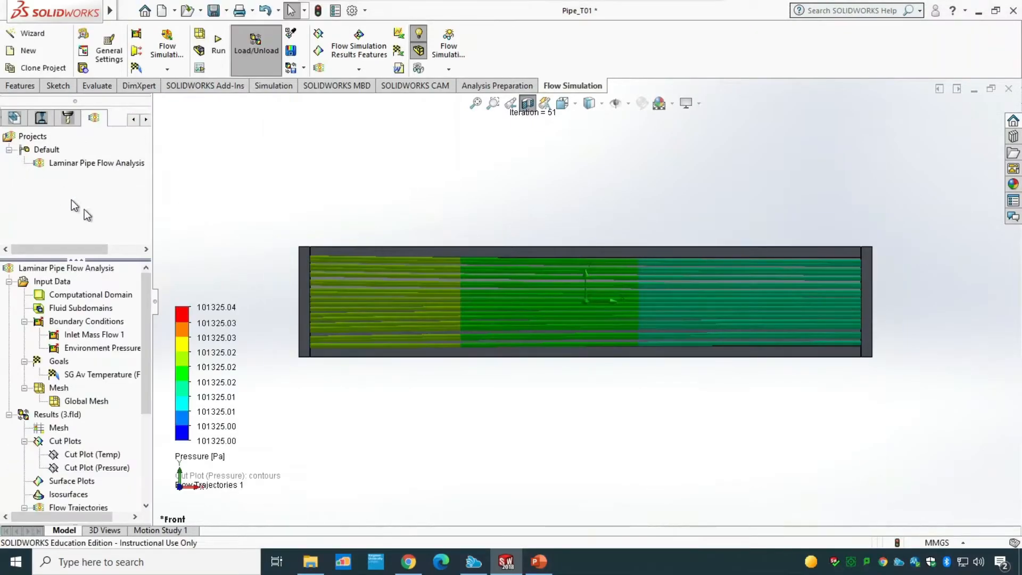
Step: Play the Flow Trajectories 1 animation
scroll(144, 394, "down", 3)
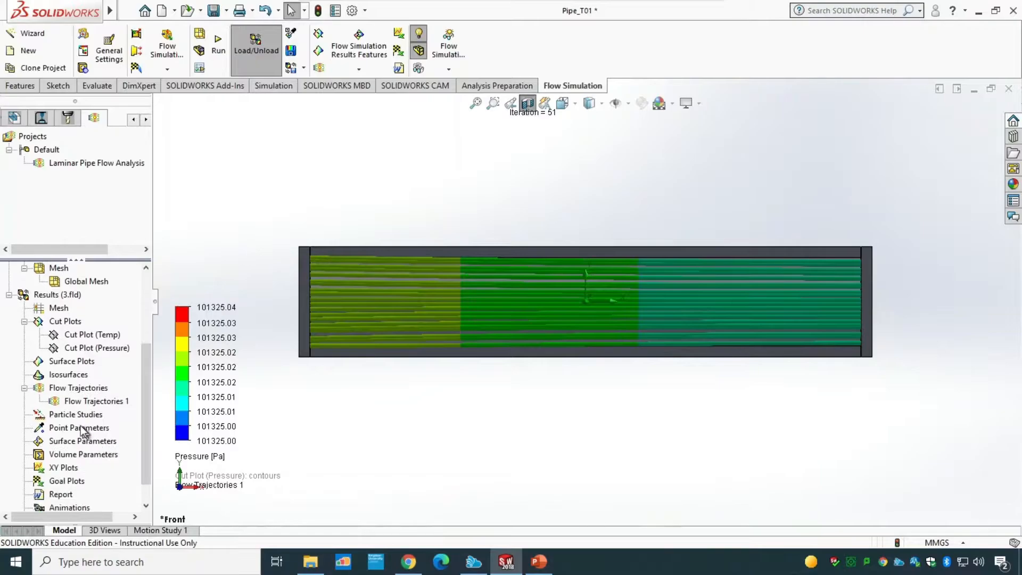
right_click(85, 401)
left_click(118, 283)
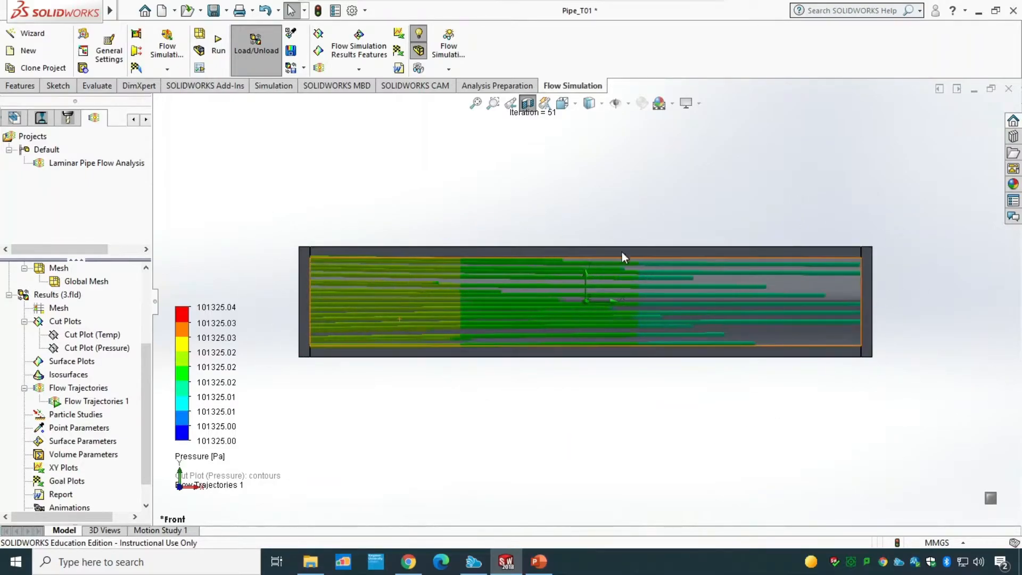
Step: Change Flow Trajectories 1 to Spheres colored by Temperature (Fluid), then play its animation
right_click(112, 402)
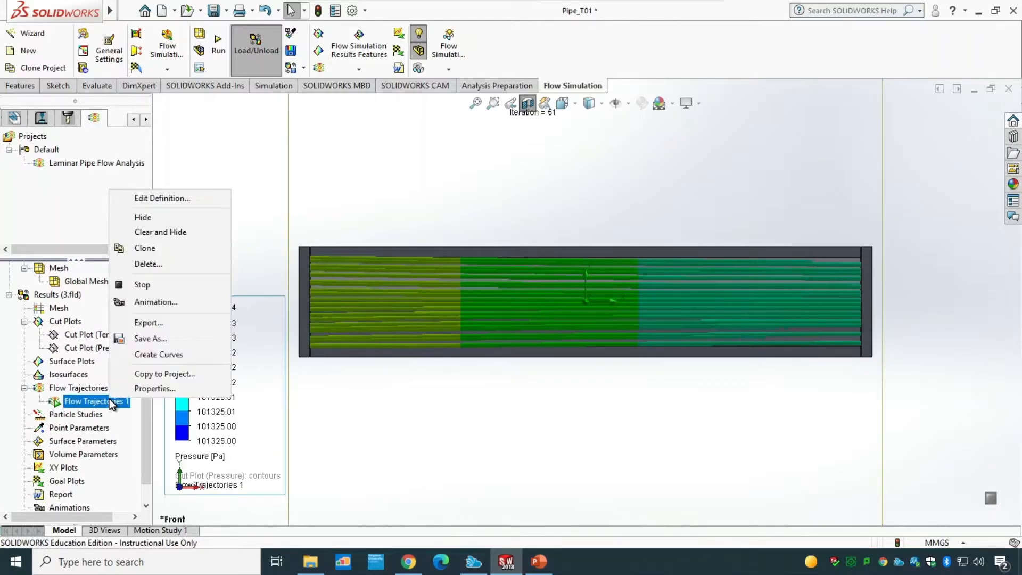
left_click(162, 199)
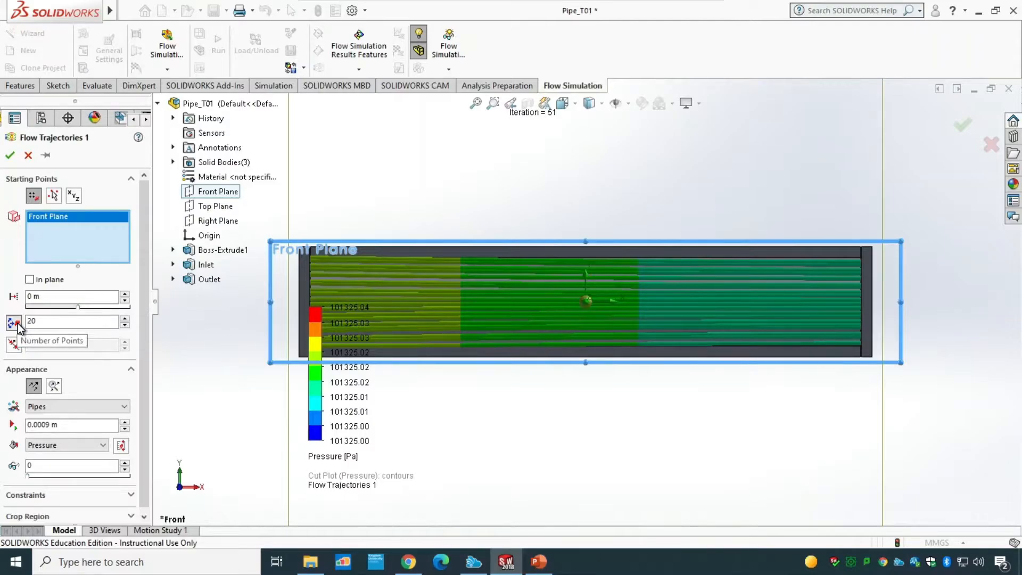
left_click(55, 408)
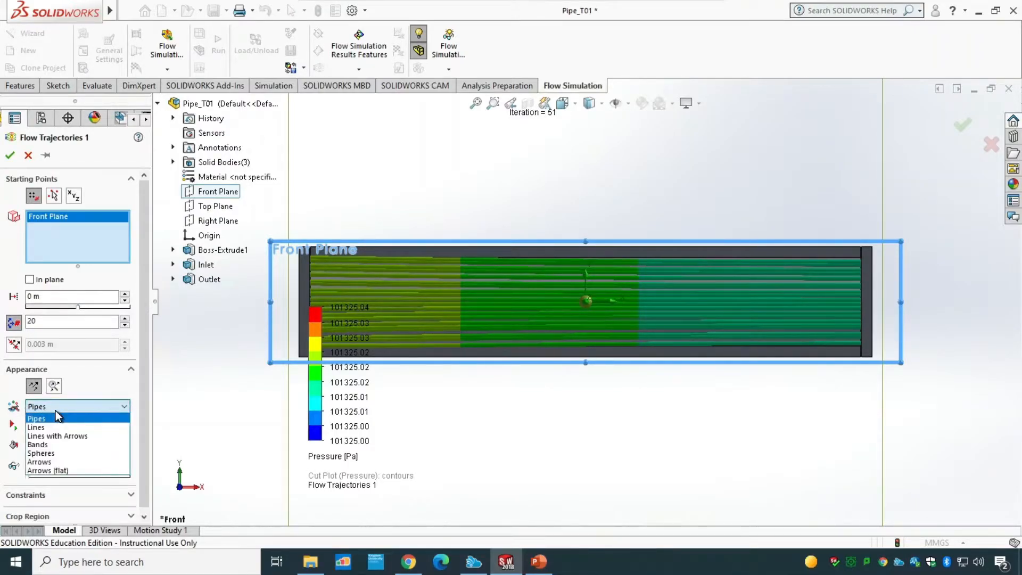
left_click(59, 452)
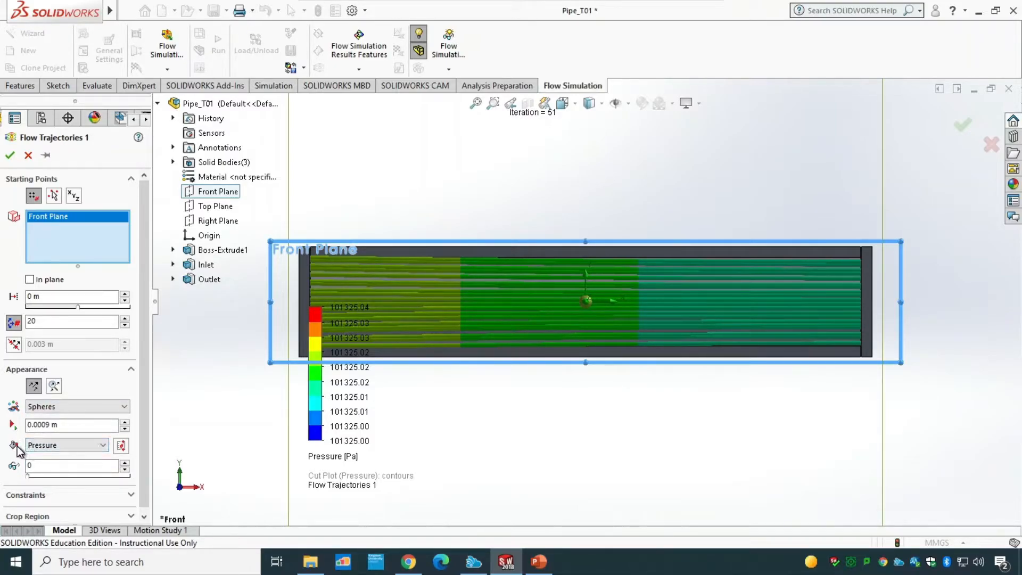
left_click(45, 449)
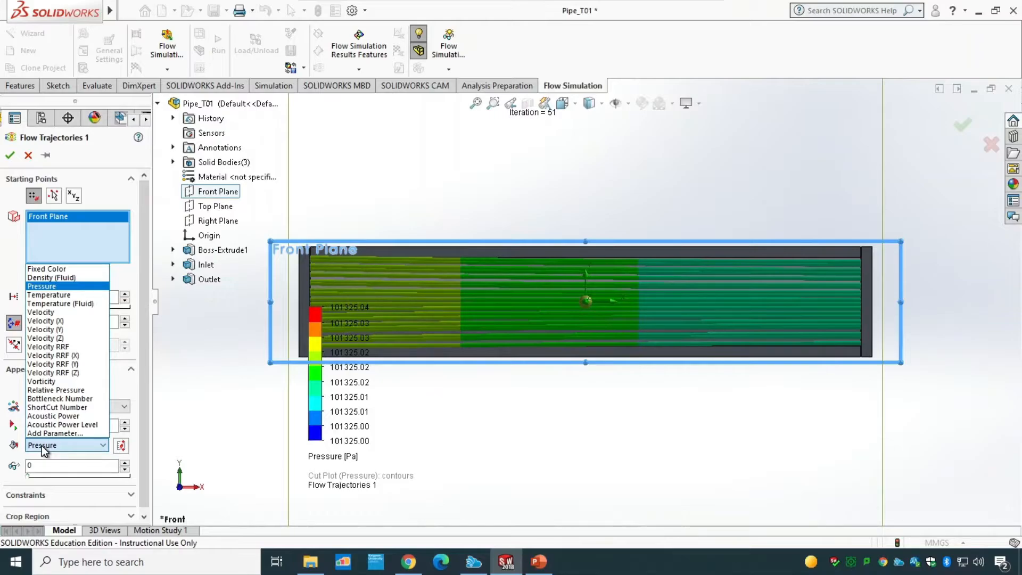
left_click(67, 303)
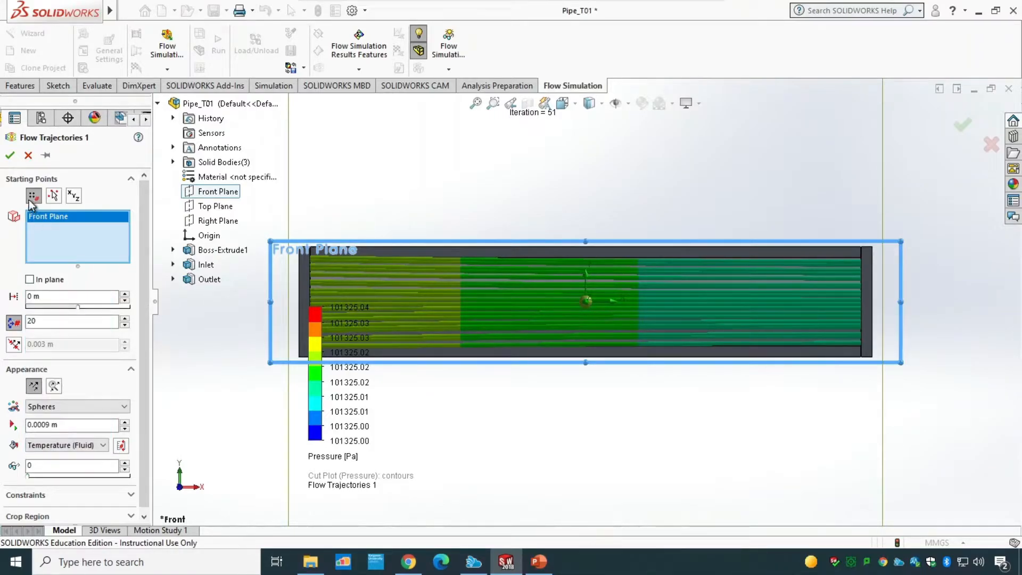
left_click(11, 155)
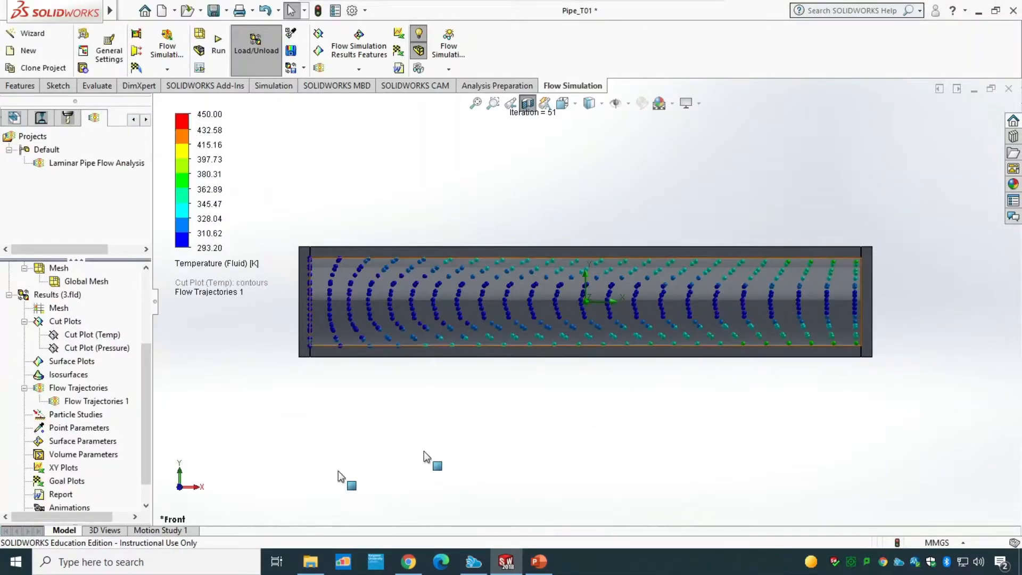
right_click(102, 405)
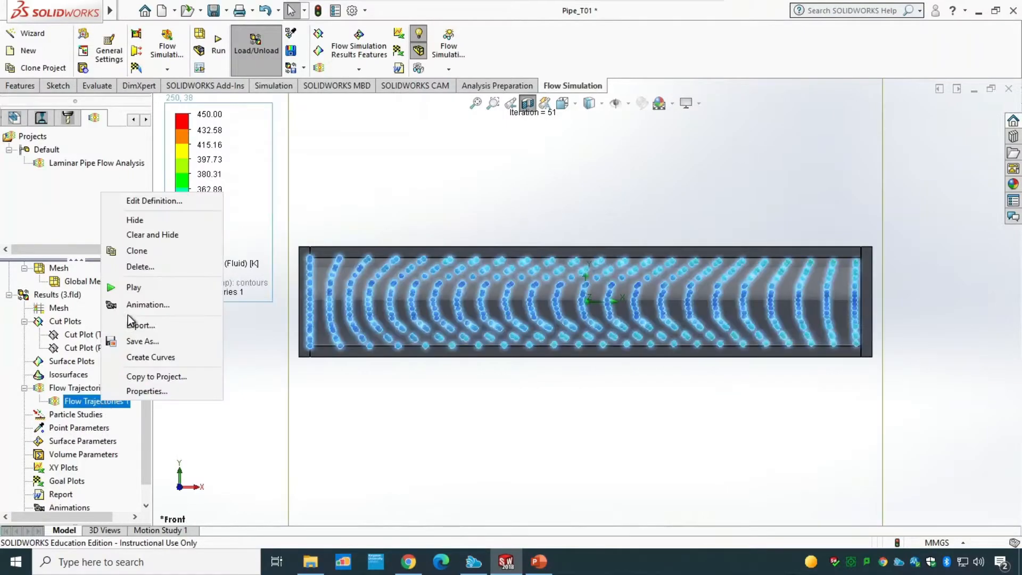
left_click(132, 289)
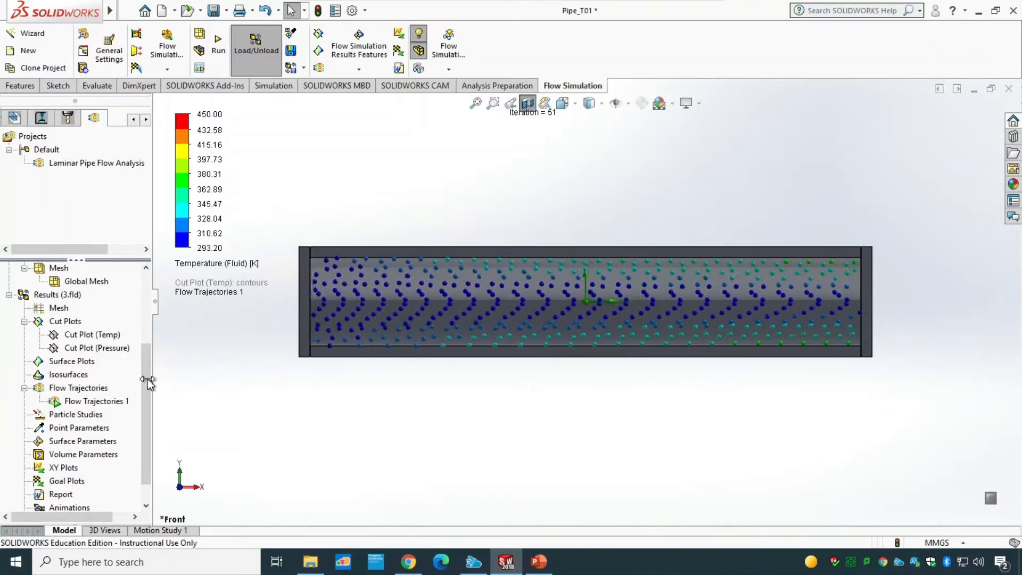
Step: Insert a goal plot of SG Av Temperature (Fluid) 1 against iterations, show it and export it to Excel
scroll(142, 401, "down", 1)
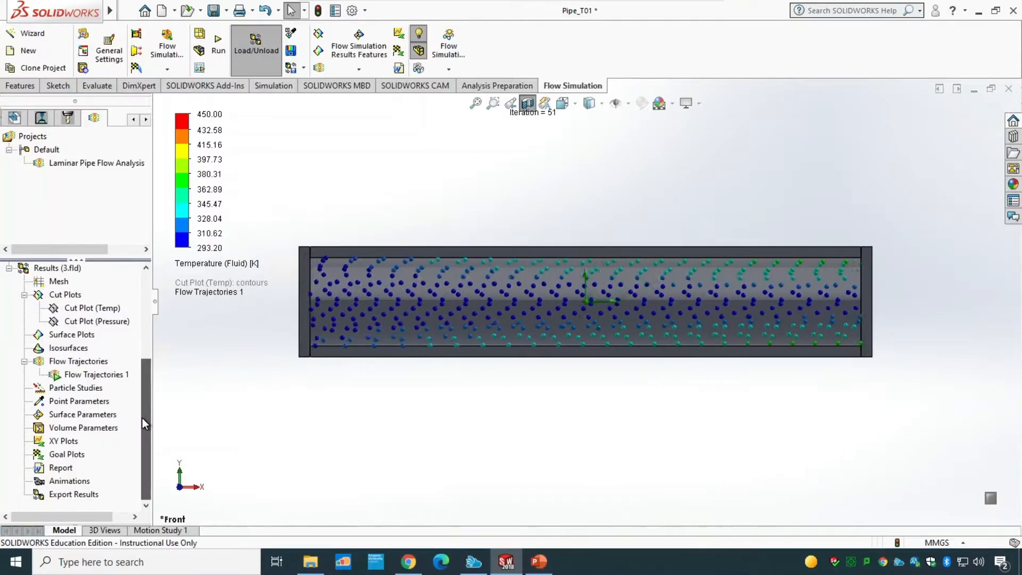
right_click(64, 455)
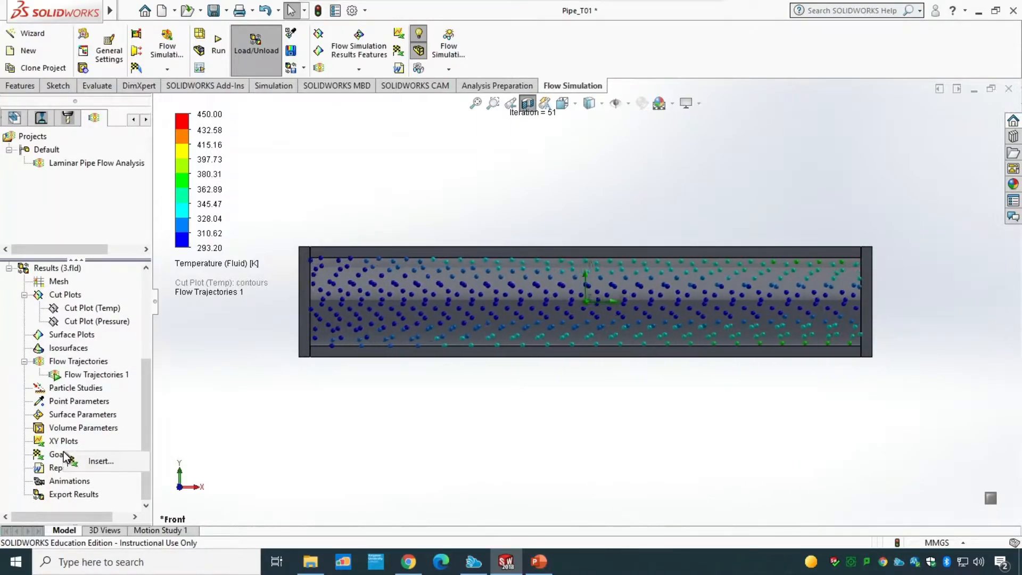
left_click(95, 461)
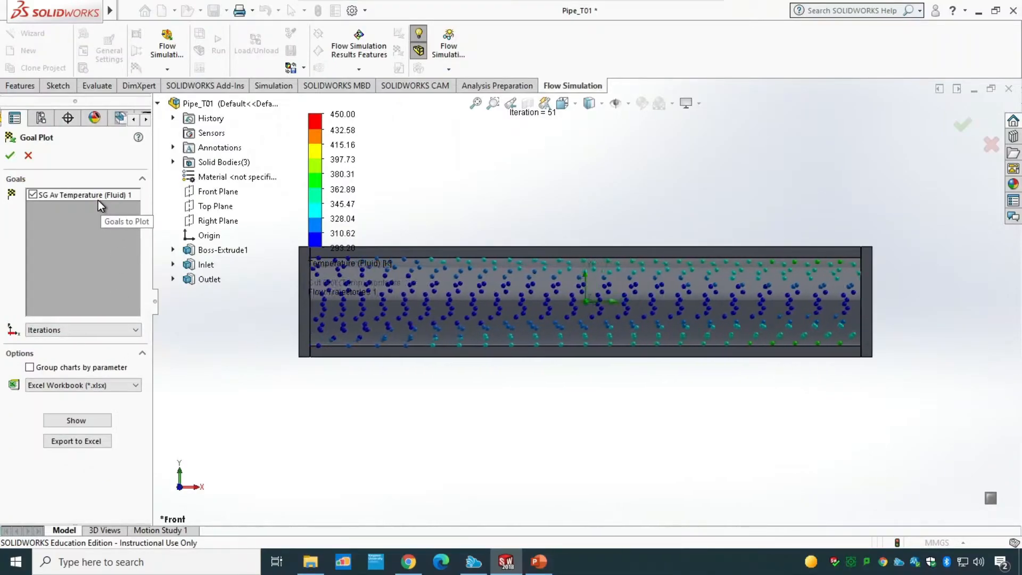
left_click(88, 421)
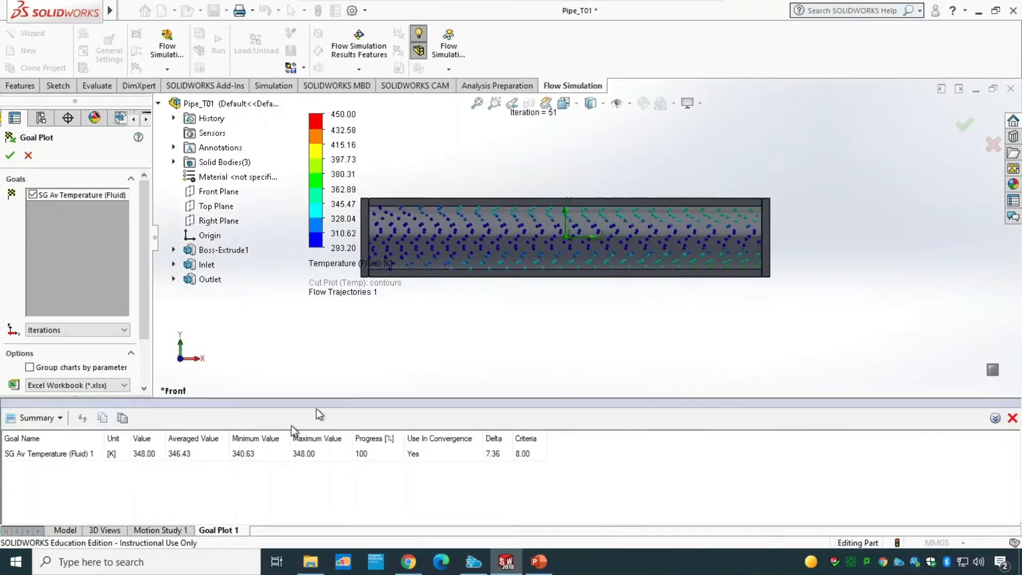
left_click_drag(144, 273, 142, 334)
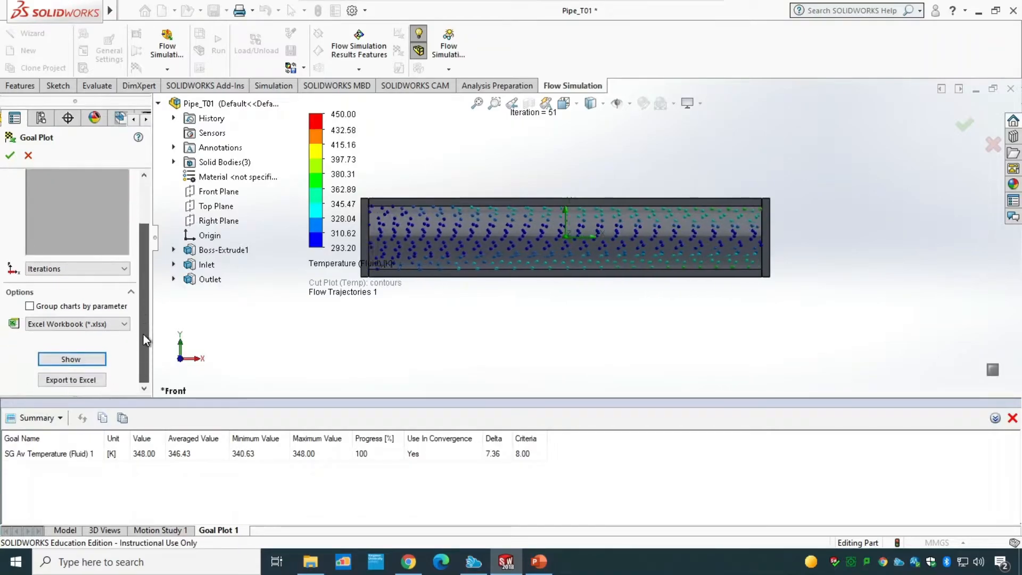
left_click(90, 379)
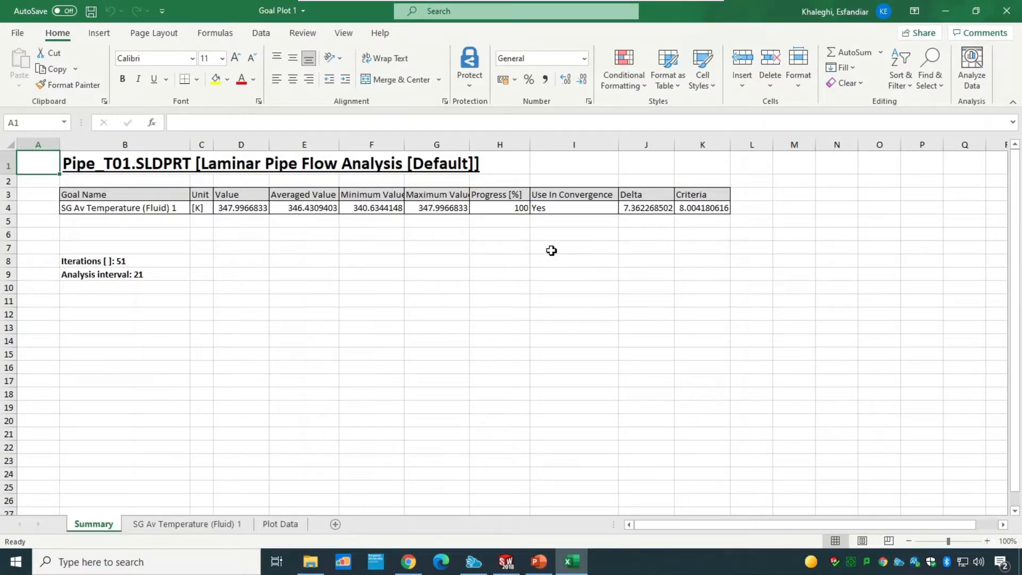
Step: Examine the exported workbook's temperature chart and Plot Data sheets
left_click(202, 526)
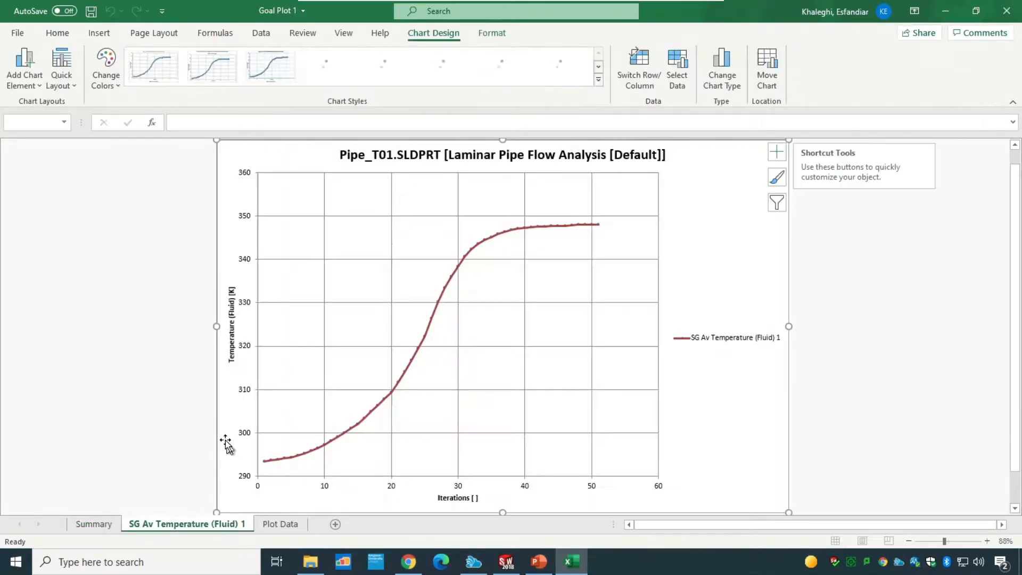
left_click(281, 526)
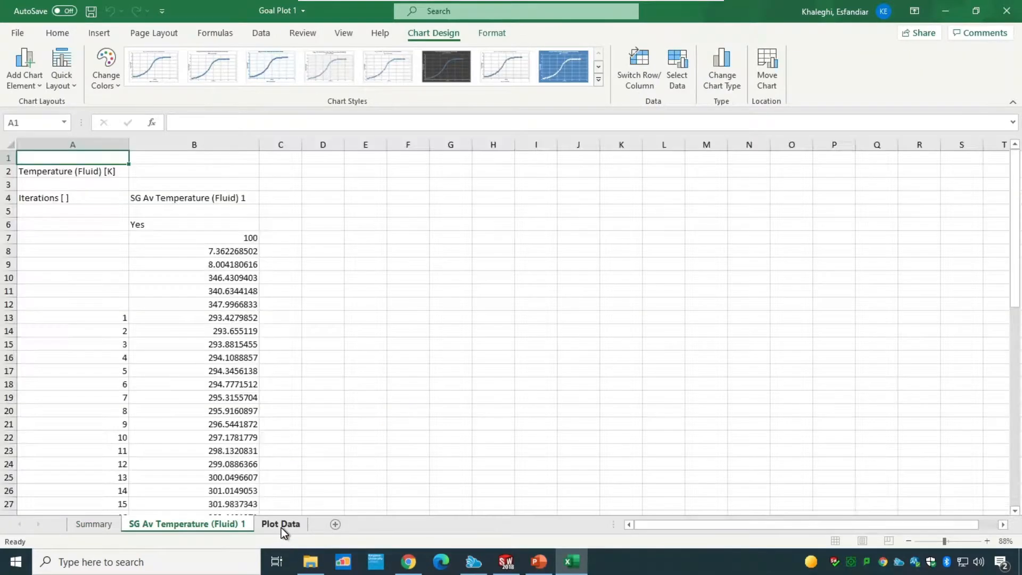
scroll(87, 362, "down", 3)
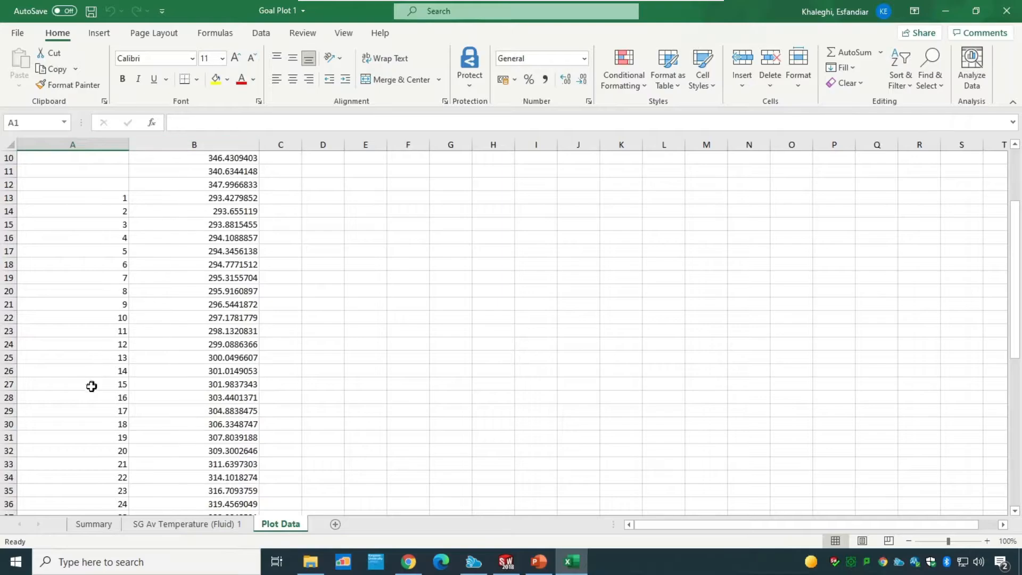
scroll(91, 386, "up", 3)
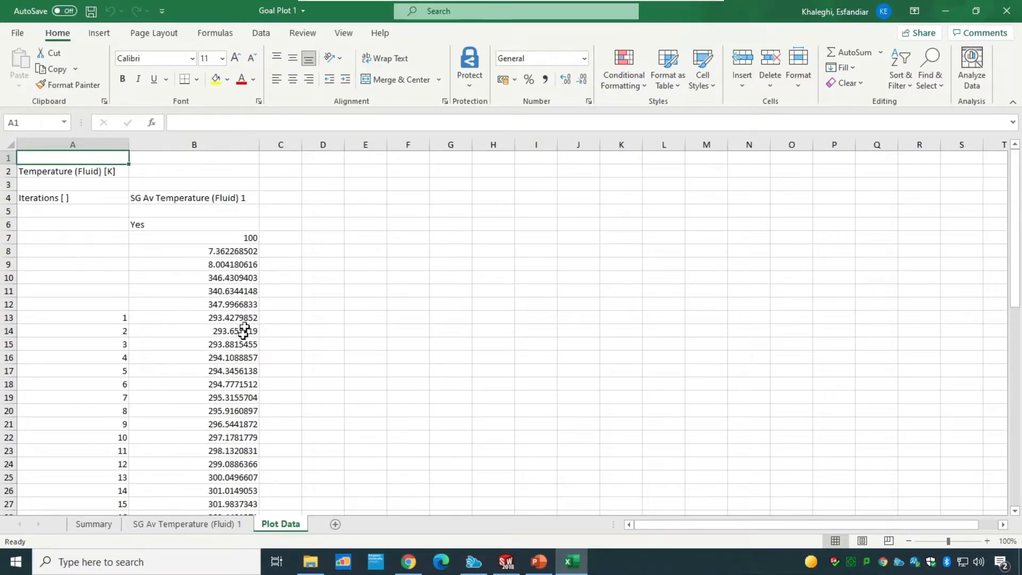
left_click(182, 526)
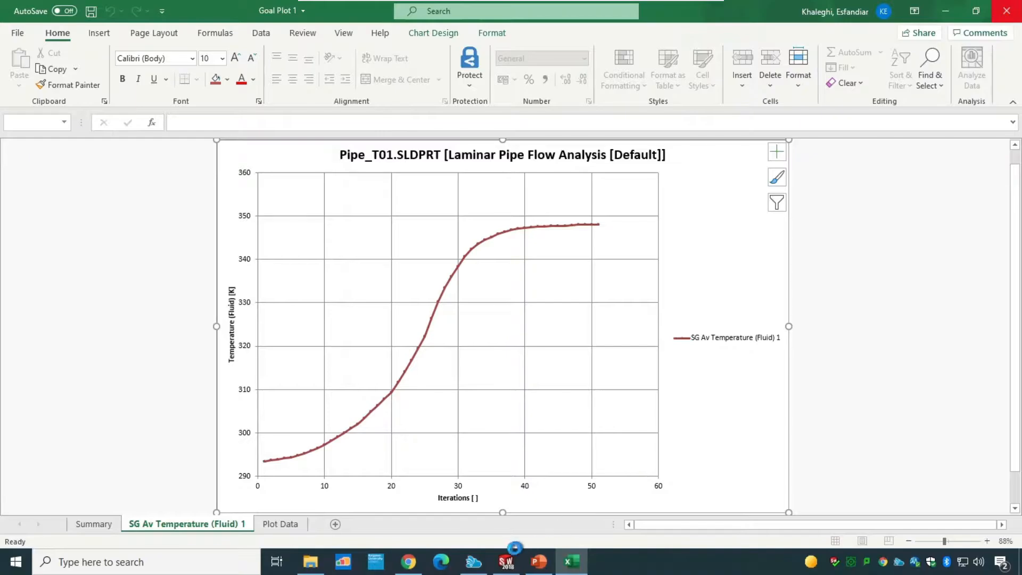
Step: Return to SolidWorks, close the goal plot summary and finish the Goal Plot command
left_click(506, 561)
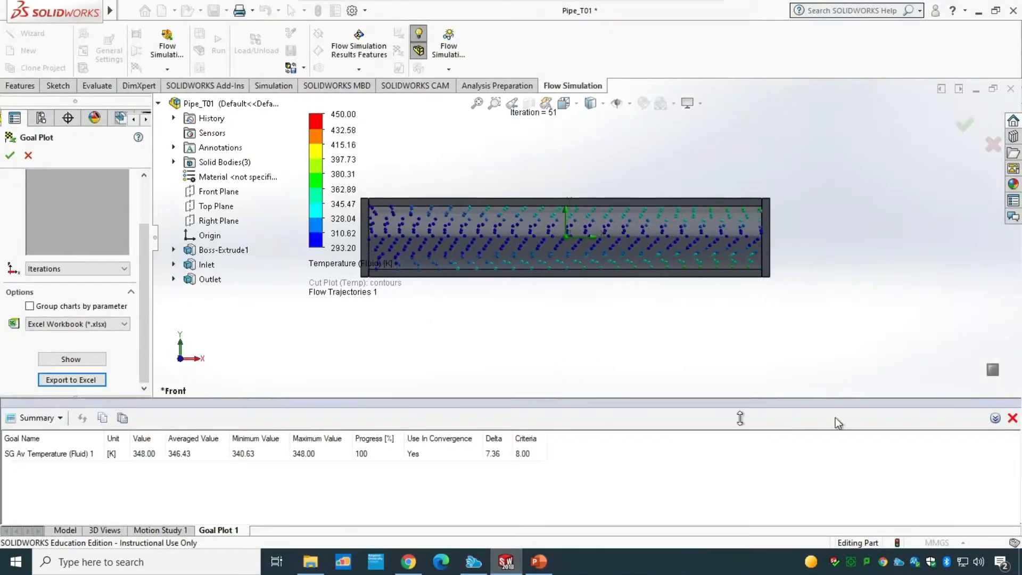
left_click(1012, 418)
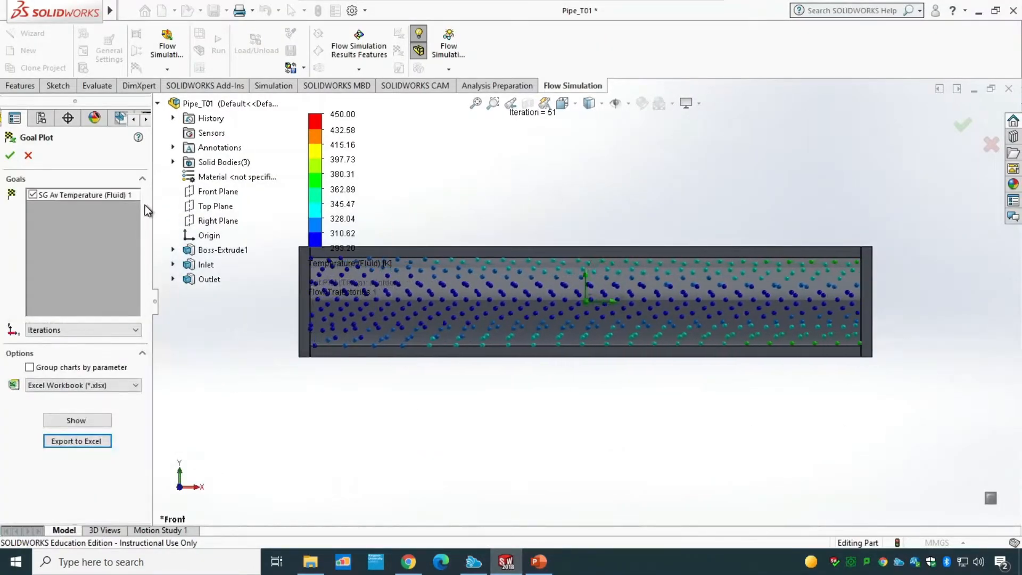
left_click(13, 157)
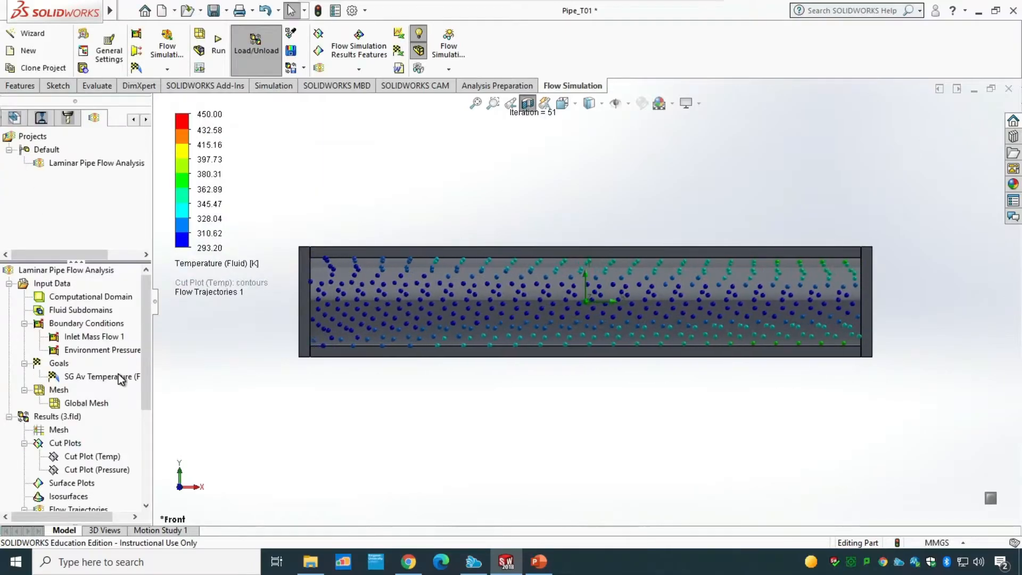
Step: Create a report for the results from the flow simulation report template
scroll(151, 423, "down", 2)
scroll(151, 423, "down", 2)
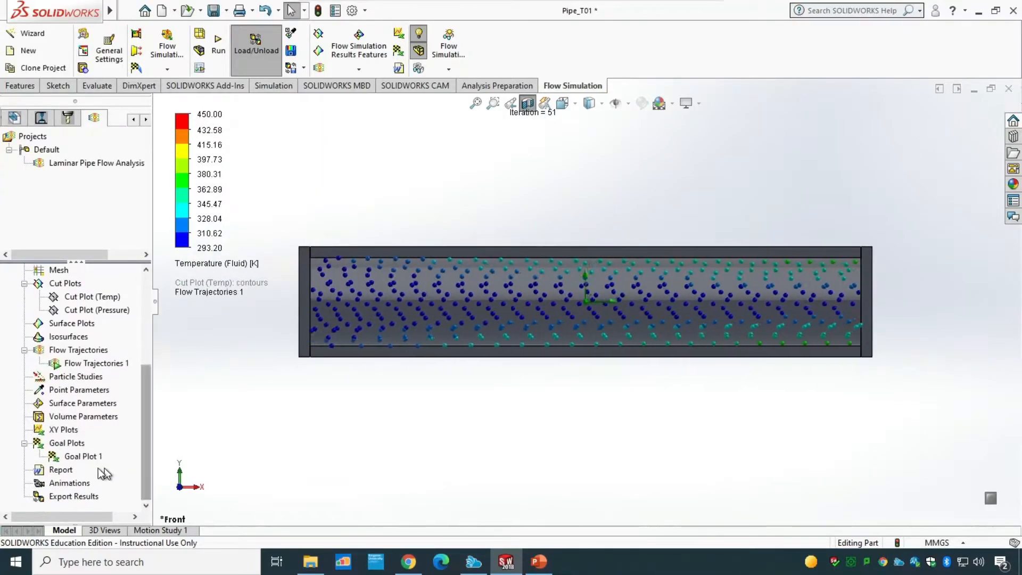
right_click(44, 473)
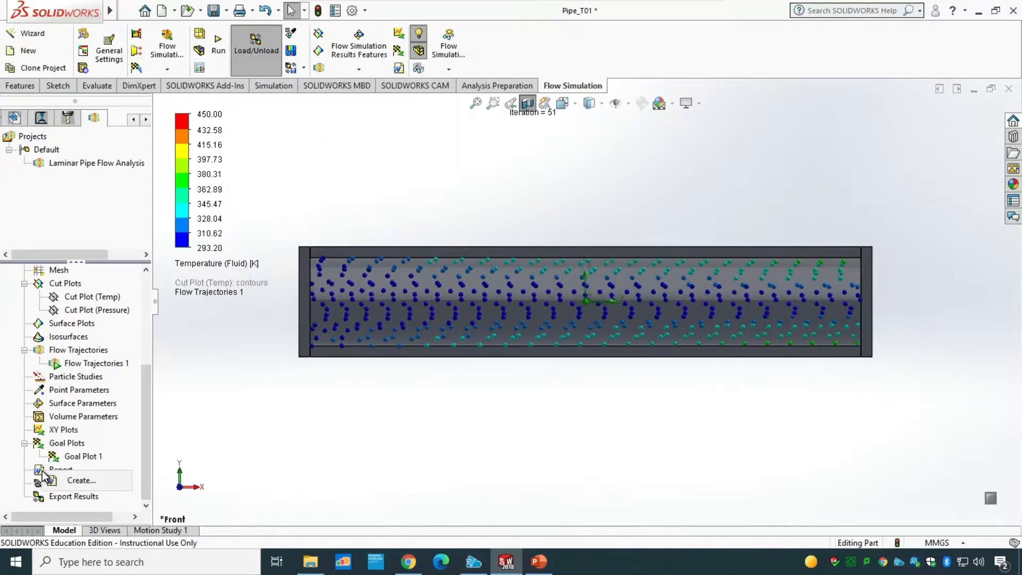
left_click(67, 482)
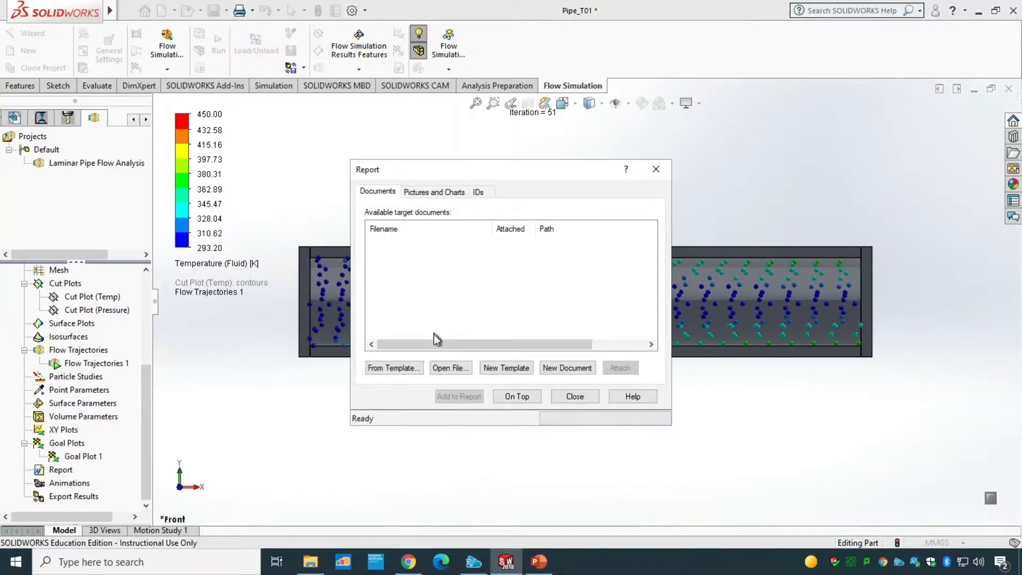
left_click(394, 368)
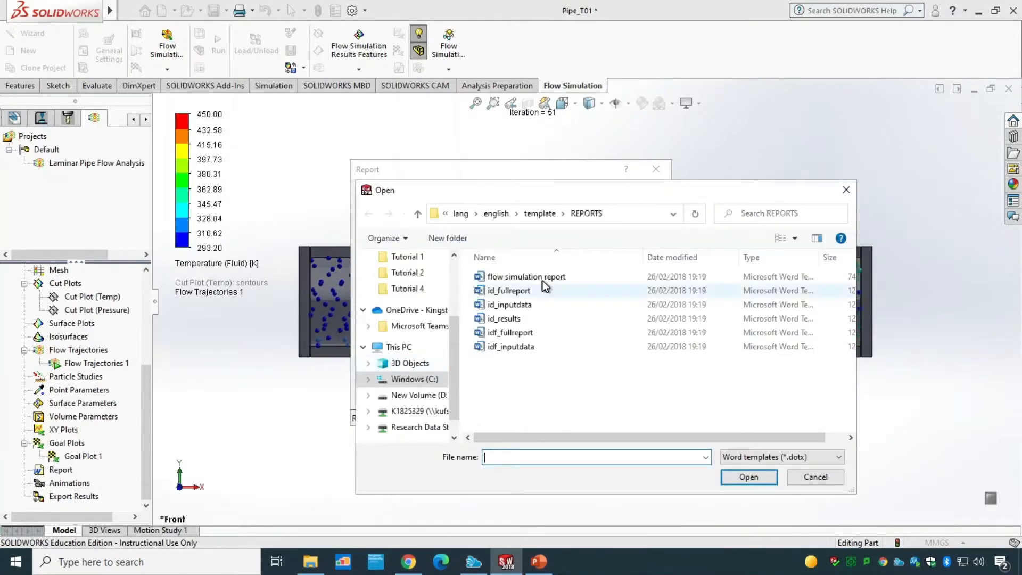
left_click(538, 279)
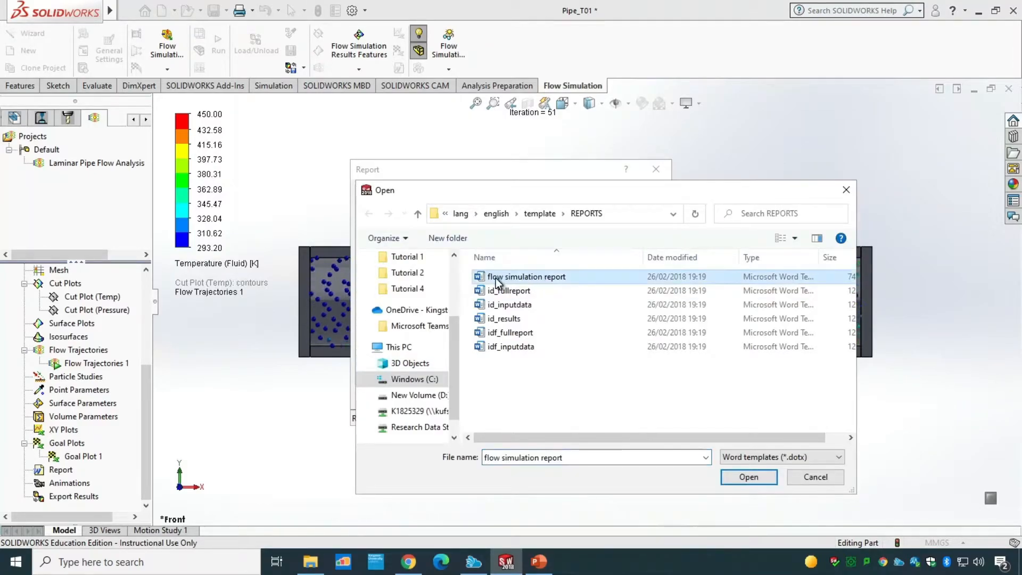
left_click(748, 476)
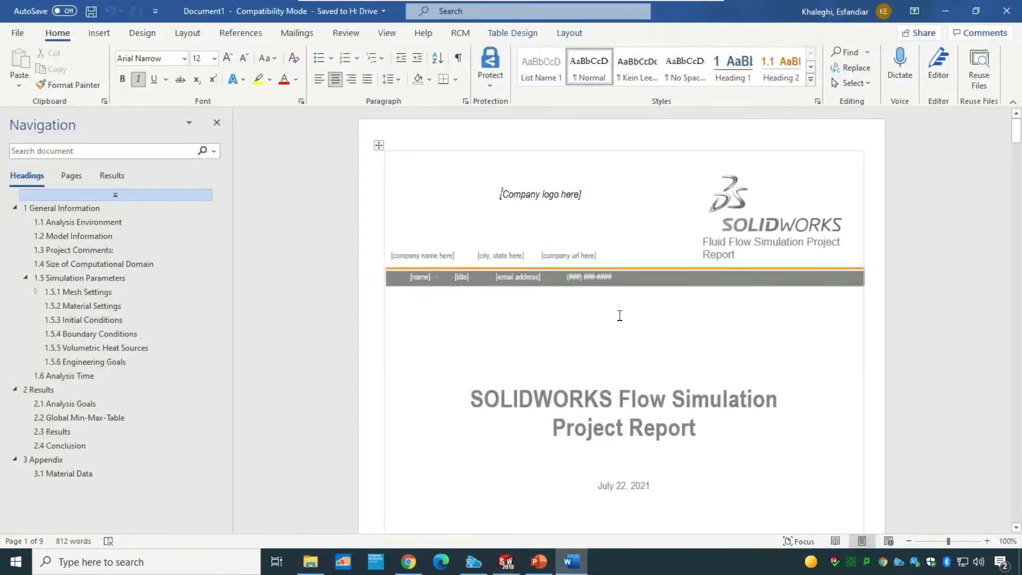
Step: Scroll through the generated Word report's sections, from general information to the conclusion
scroll(620, 315, "down", 4)
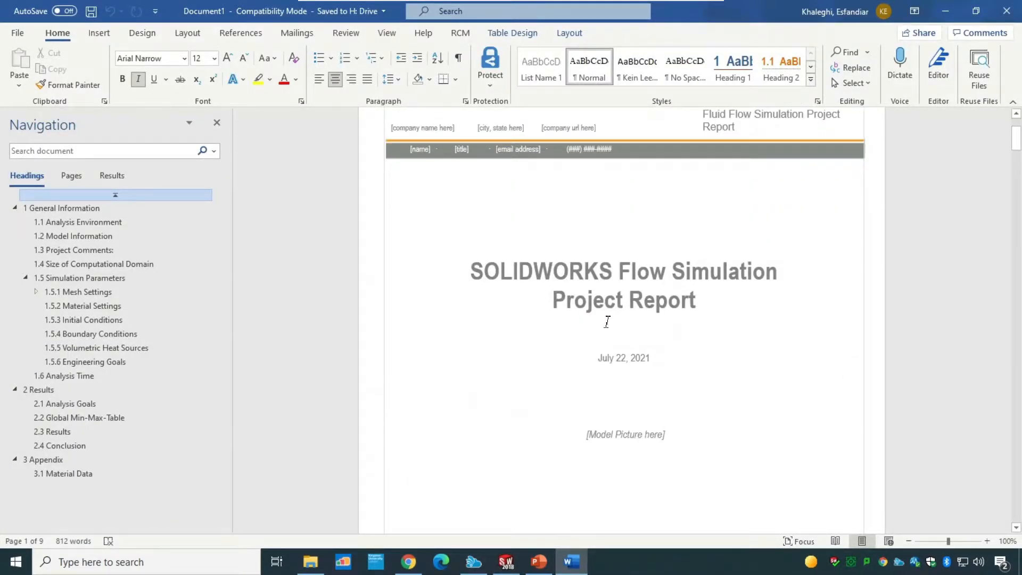
scroll(631, 345, "down", 20)
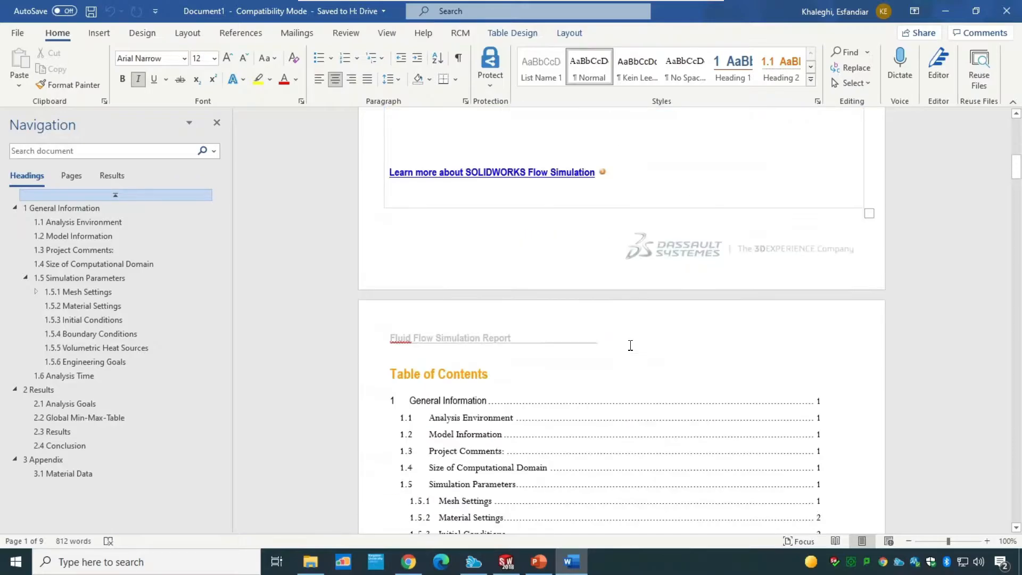
scroll(550, 365, "down", 20)
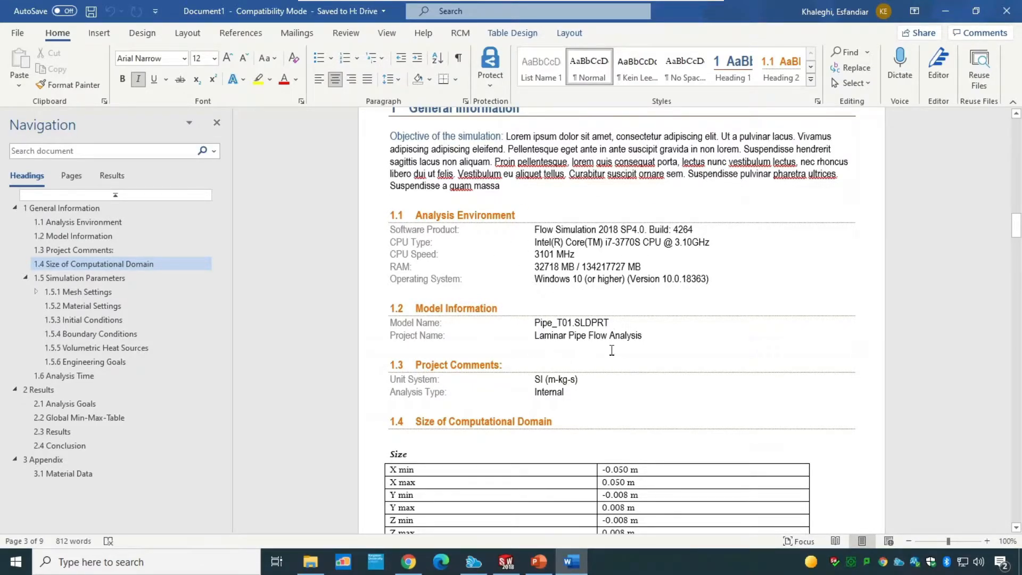
scroll(612, 350, "down", 5)
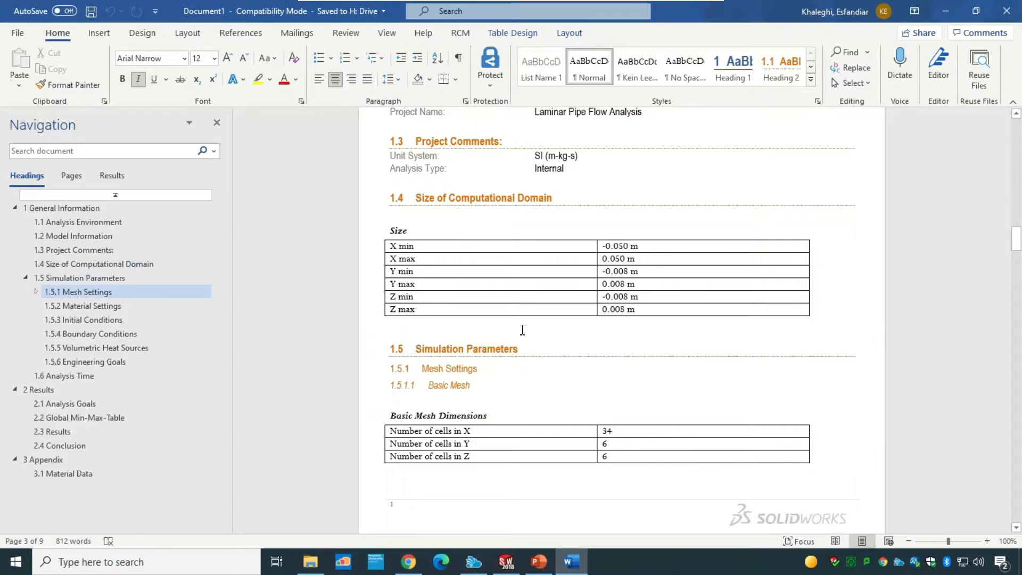
scroll(632, 410, "down", 3)
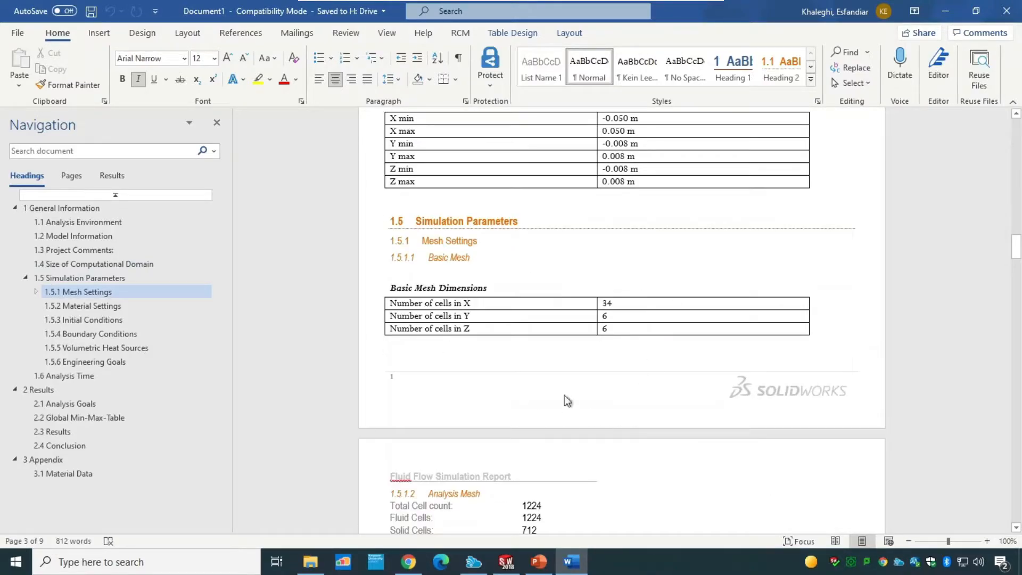
scroll(665, 321, "down", 5)
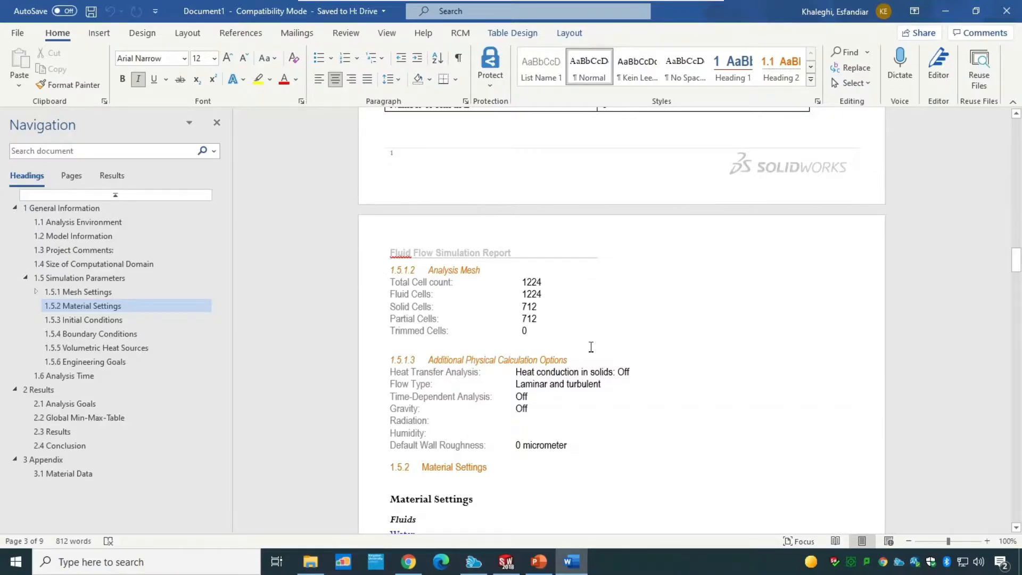
scroll(593, 335, "down", 3)
scroll(587, 371, "down", 5)
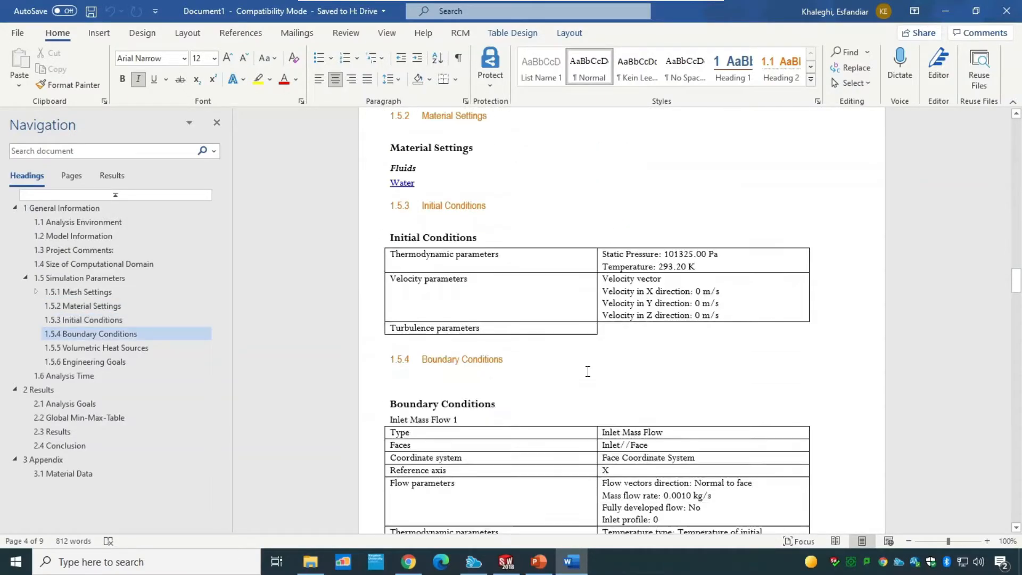
scroll(587, 371, "down", 2)
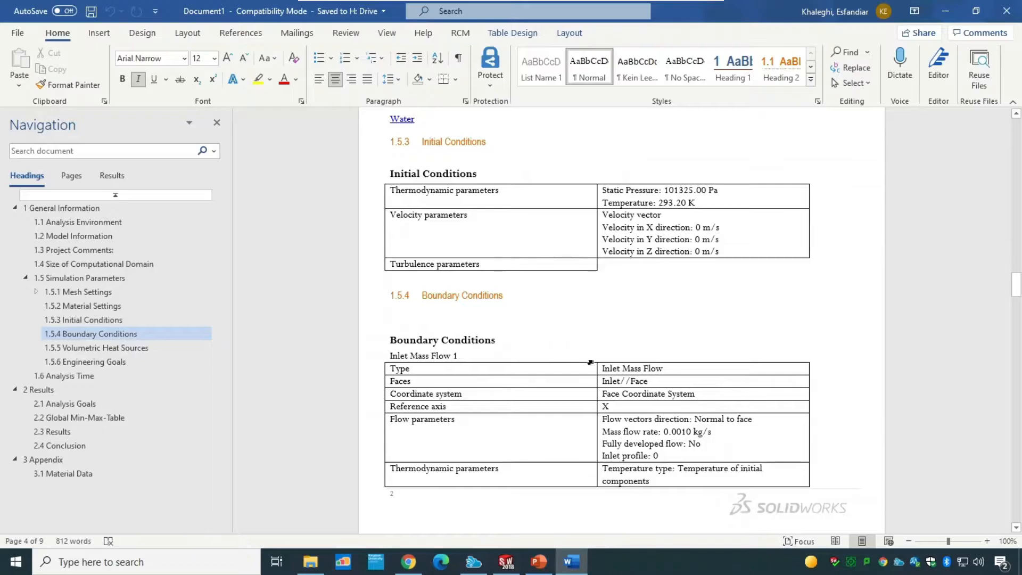
scroll(589, 362, "down", 3)
scroll(658, 289, "down", 20)
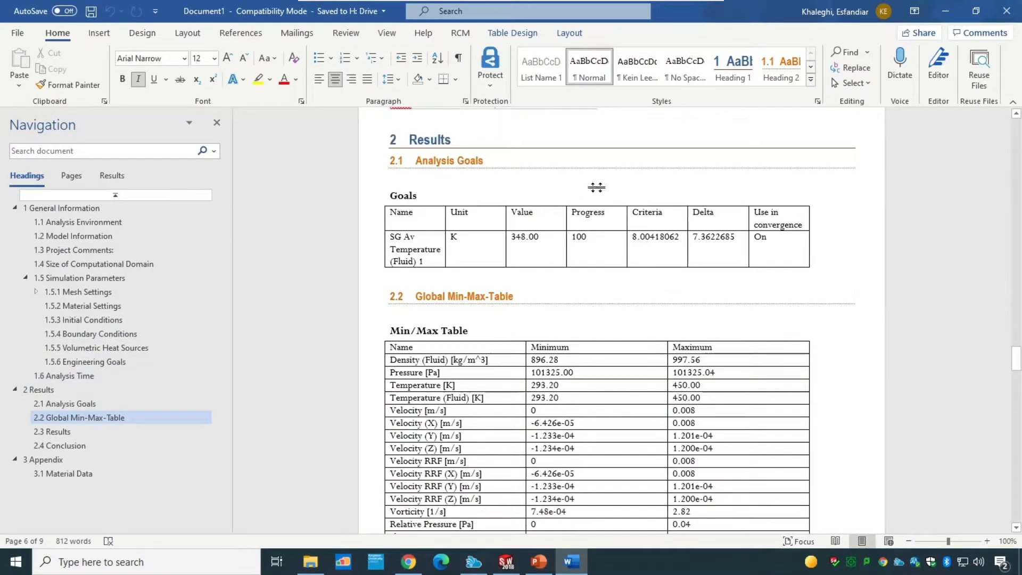
scroll(585, 336, "down", 2)
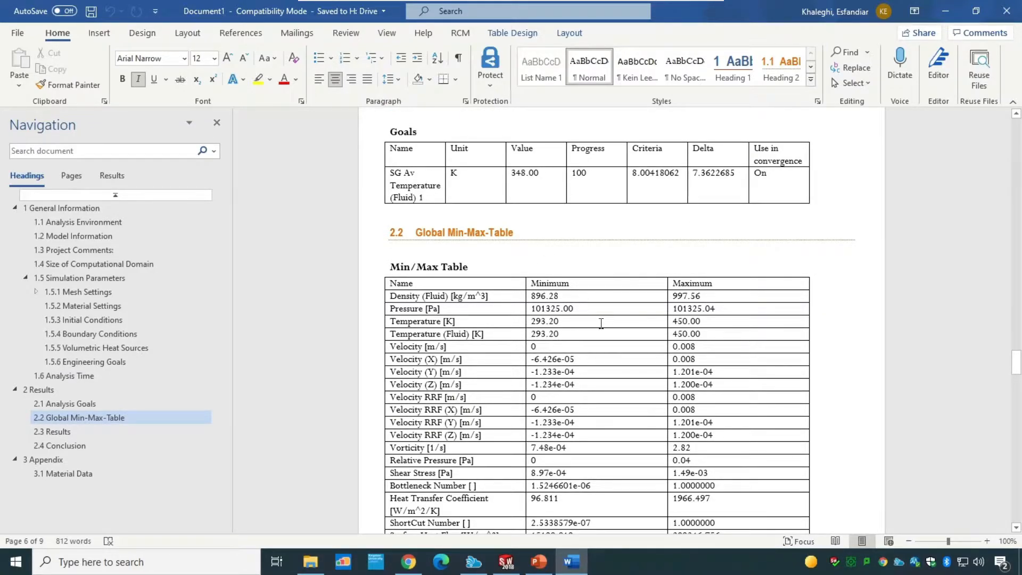
scroll(600, 323, "down", 15)
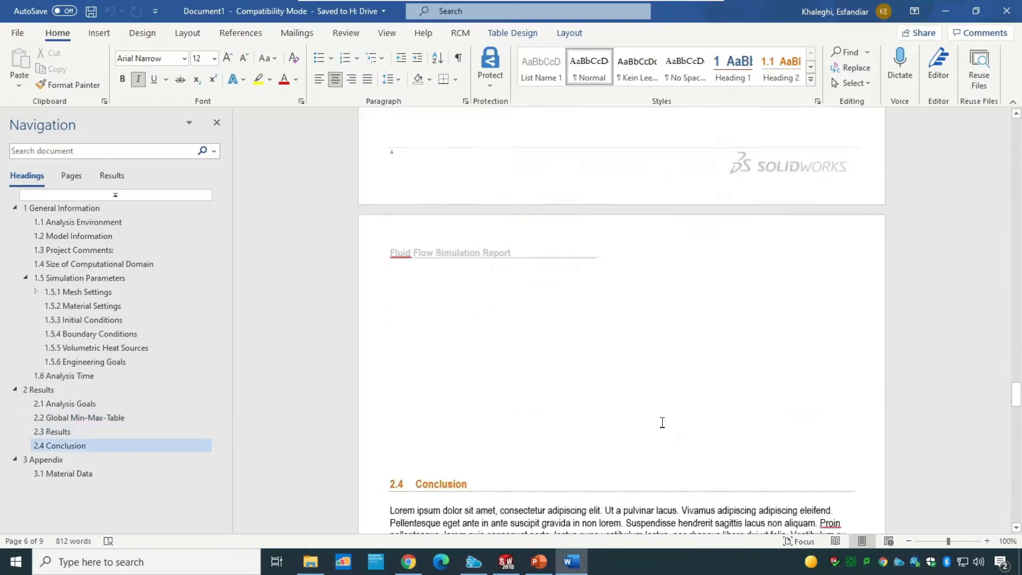
scroll(661, 422, "down", 1)
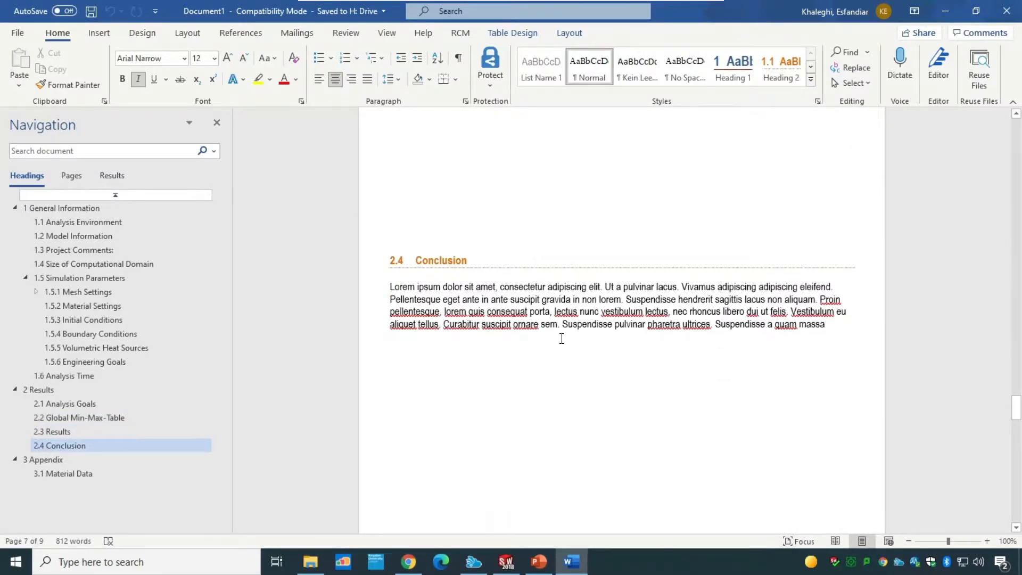
scroll(561, 339, "up", 15)
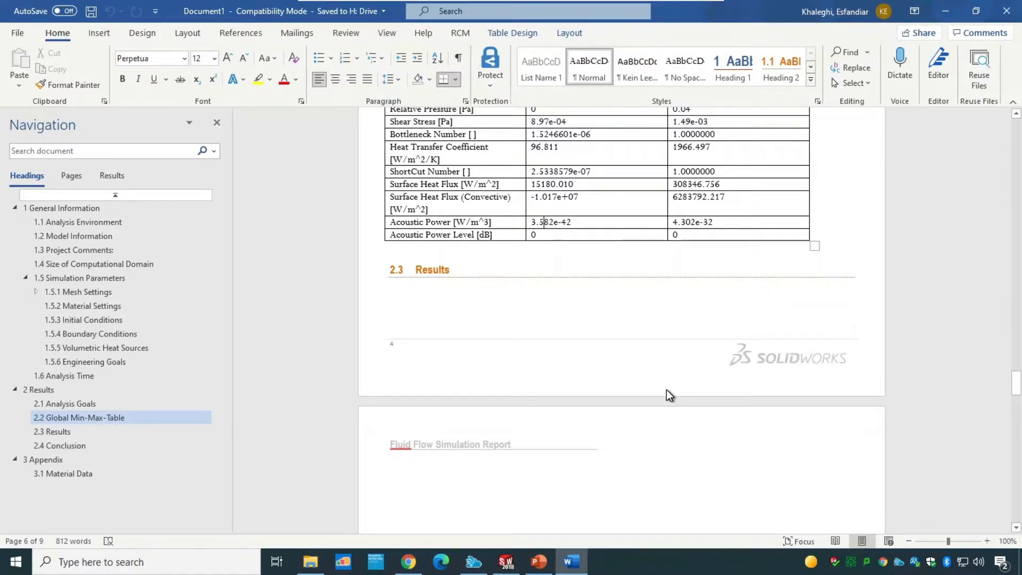
Step: Close the Word report and save the SolidWorks part
left_click(1006, 20)
left_click(577, 321)
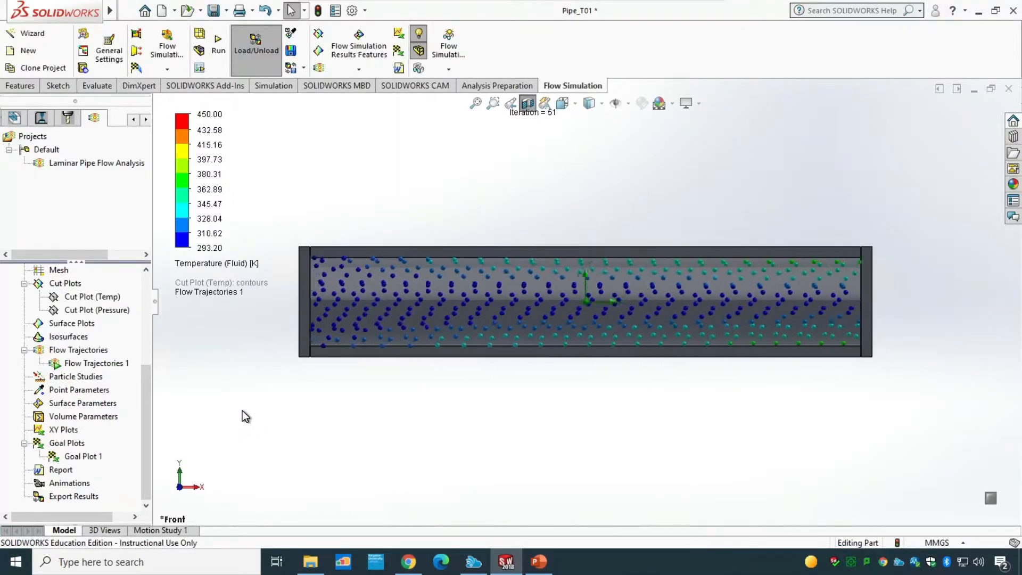
left_click(213, 10)
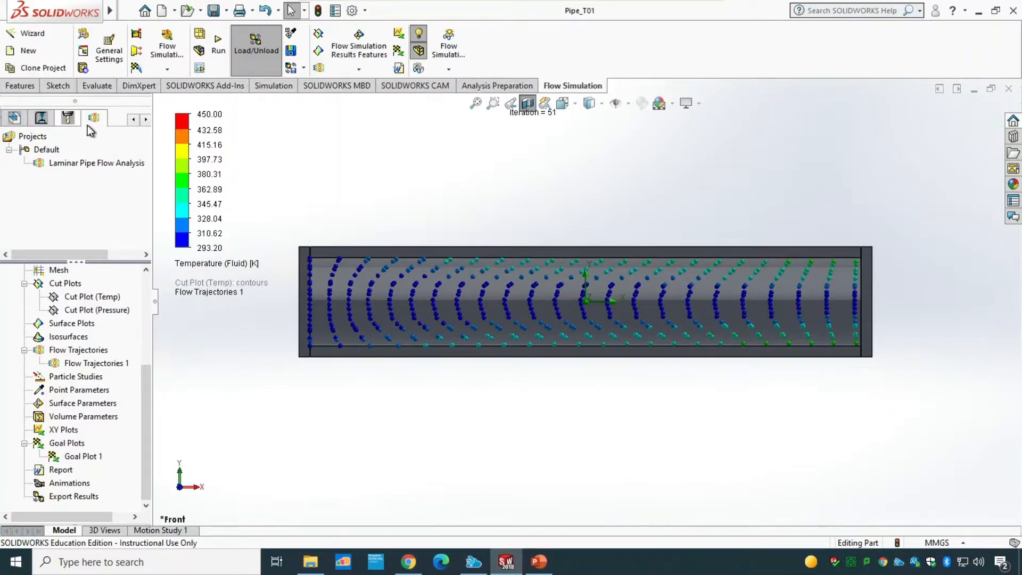
Step: Browse the FeatureManager tree and ribbon tabs, then return to the Flow Simulation analysis tree
left_click(133, 120)
left_click(133, 120)
left_click(133, 120)
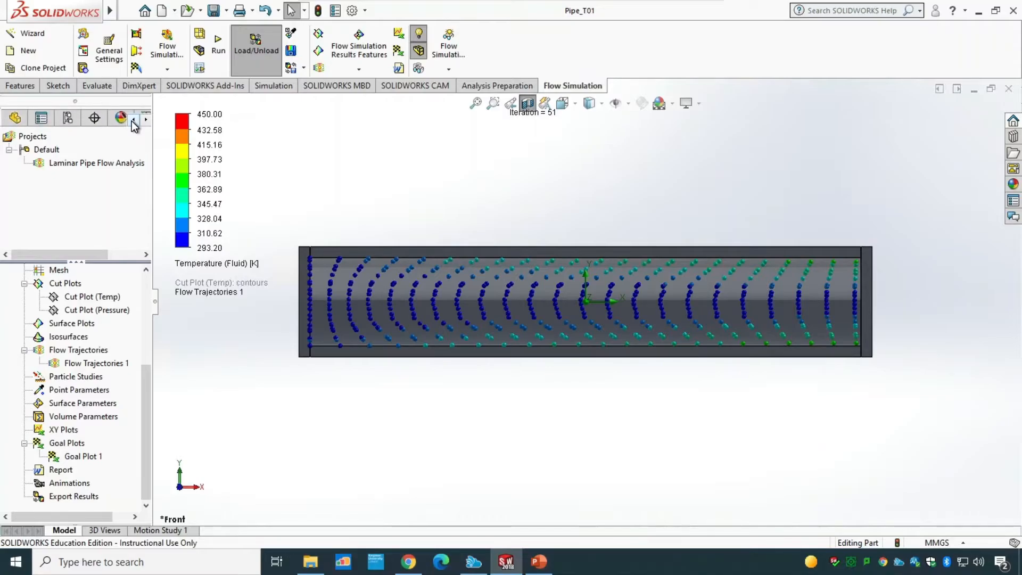
left_click(17, 118)
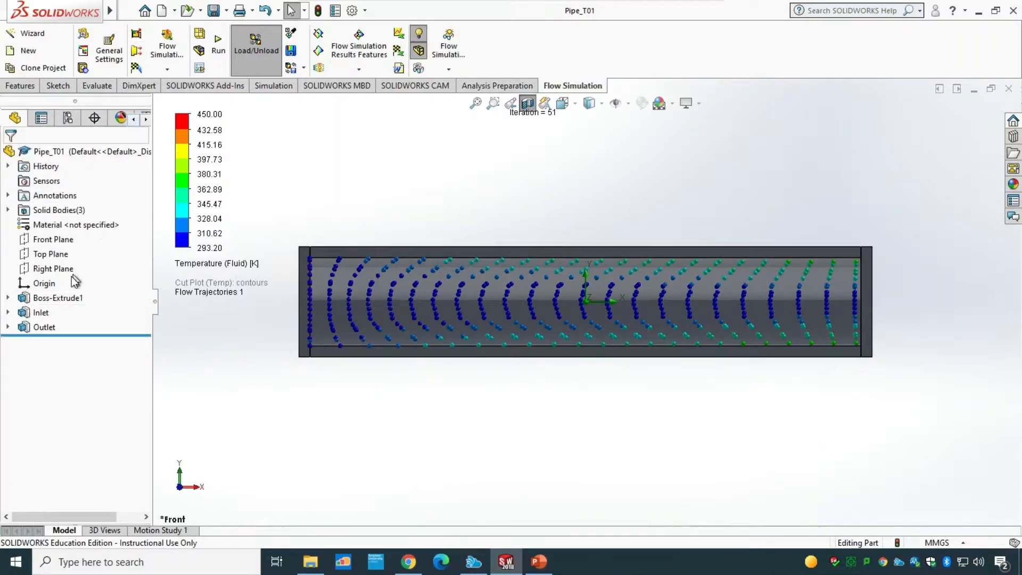
left_click(21, 87)
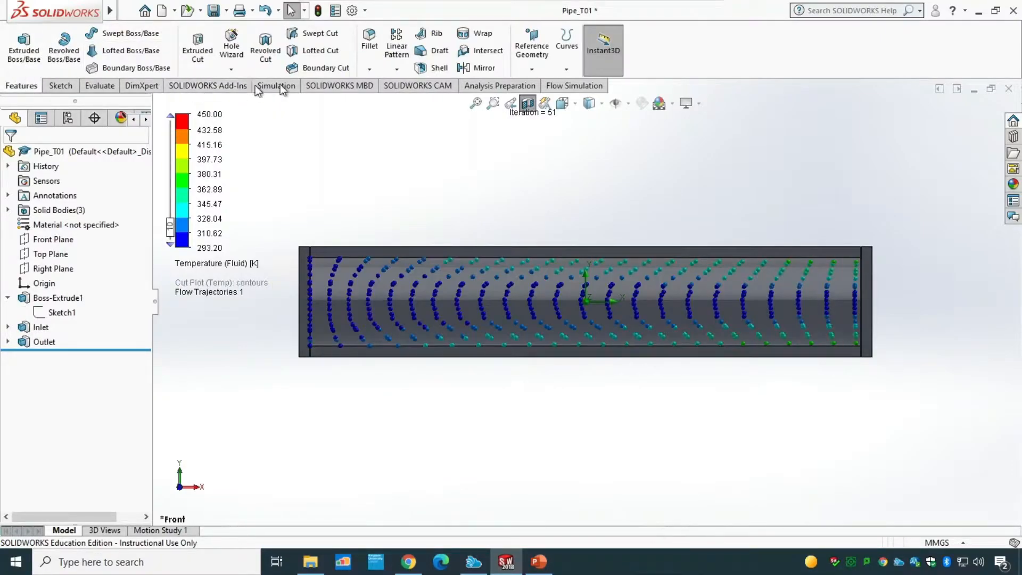
left_click(554, 88)
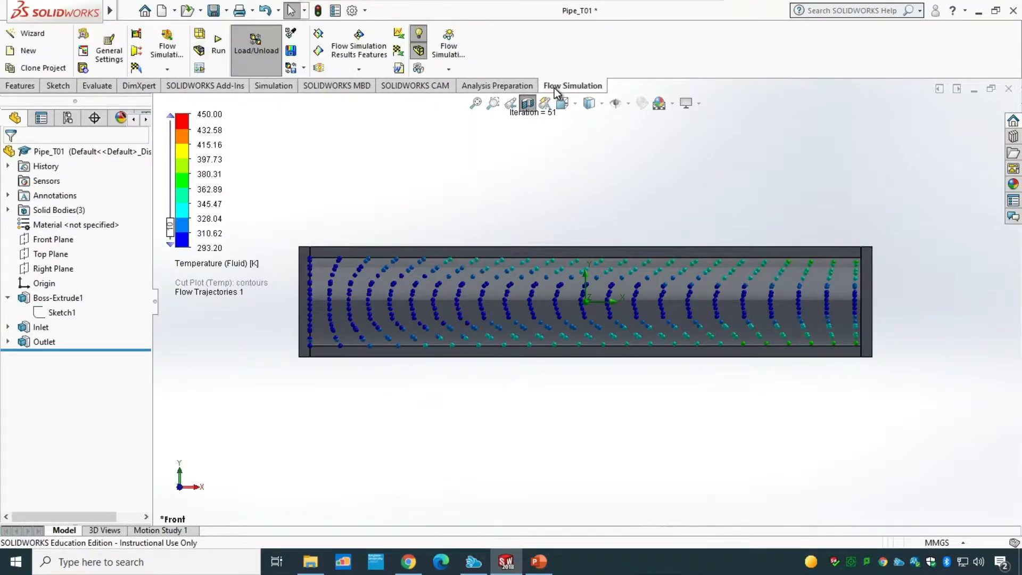
left_click(146, 119)
left_click(146, 120)
left_click(146, 119)
left_click(100, 117)
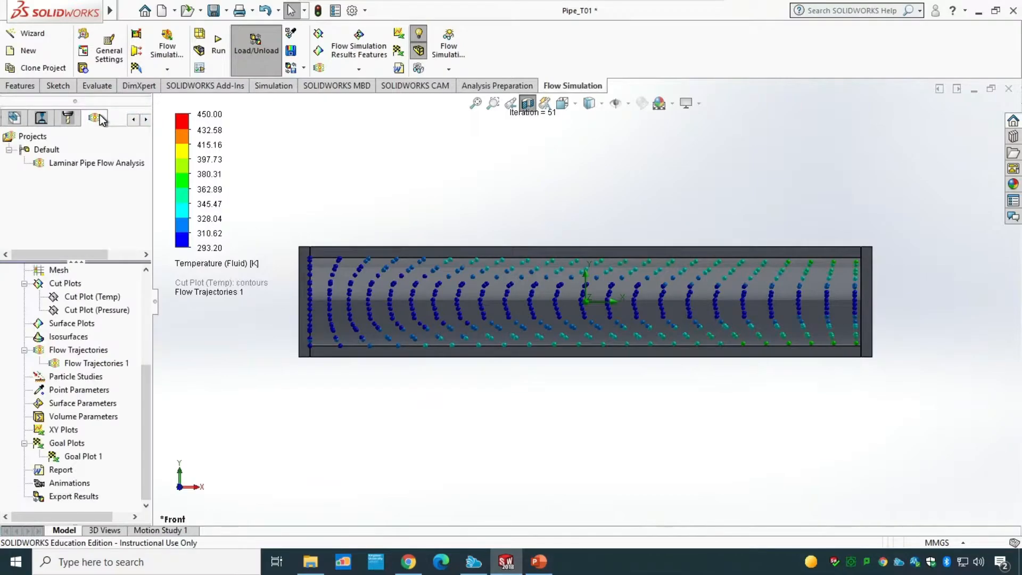
scroll(104, 374, "up", 3)
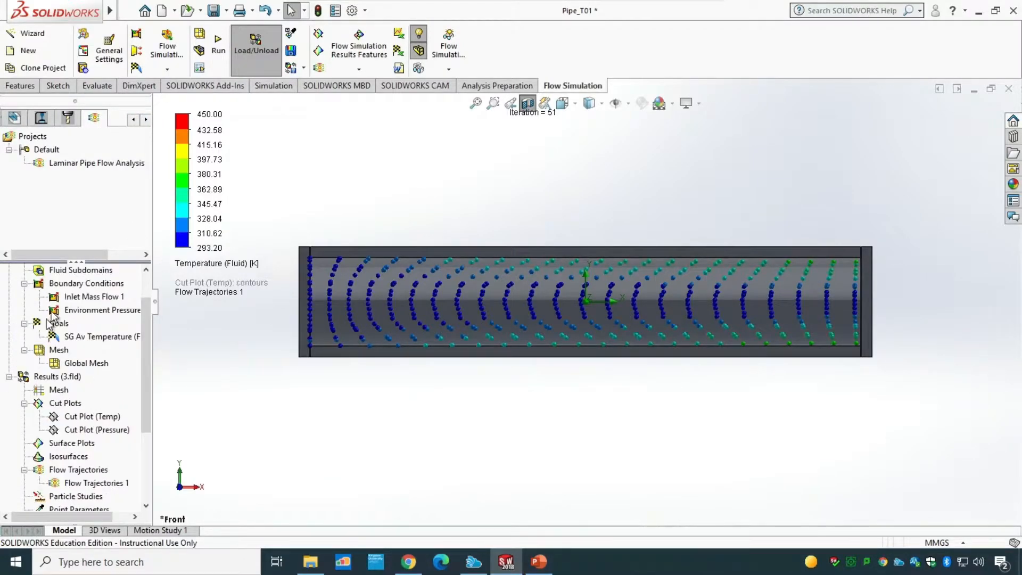
Step: Close the part document without saving the modified documents
left_click(1009, 89)
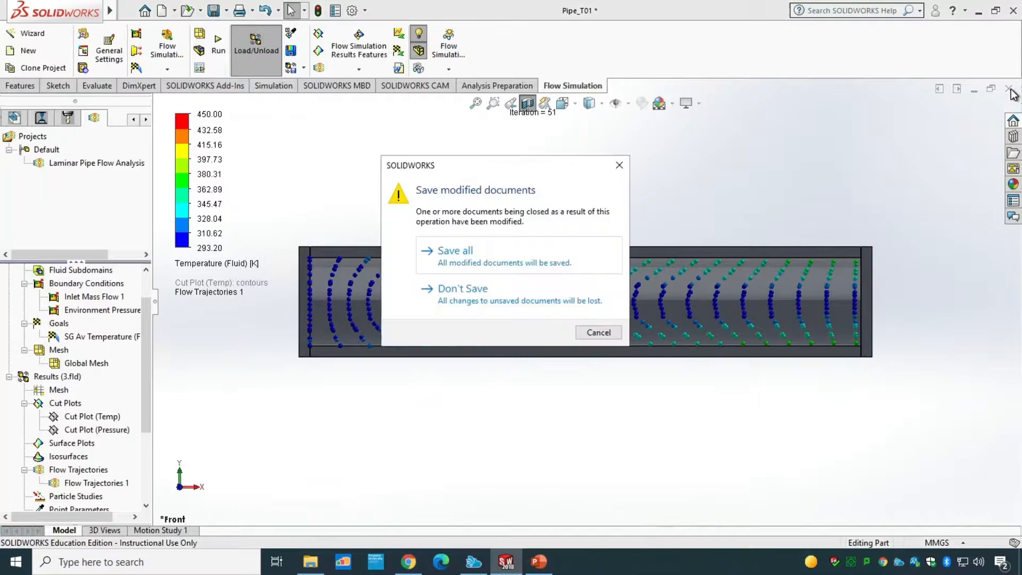
left_click(500, 296)
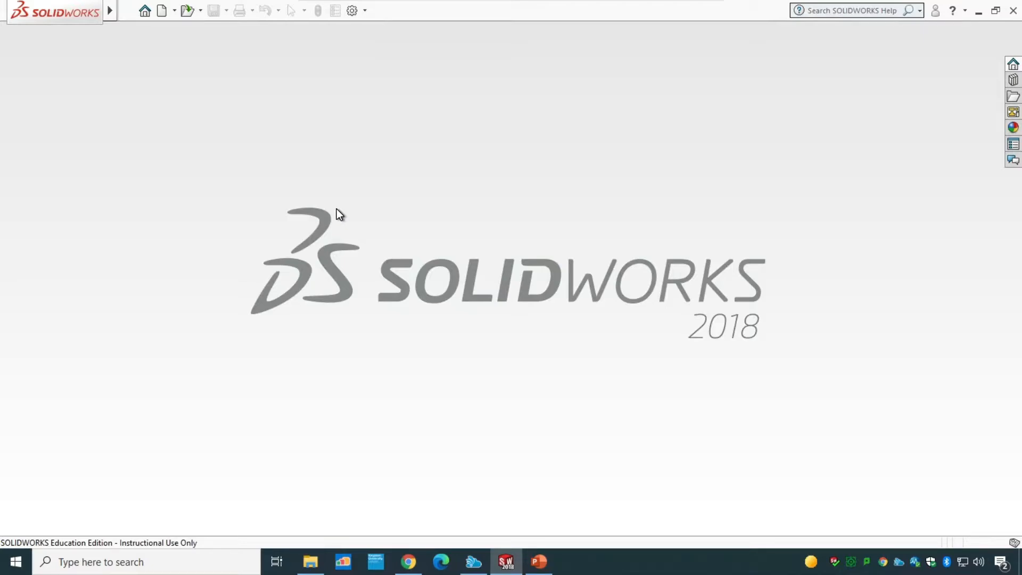
Step: Create a new part document and check its document units
key("ctrl+n")
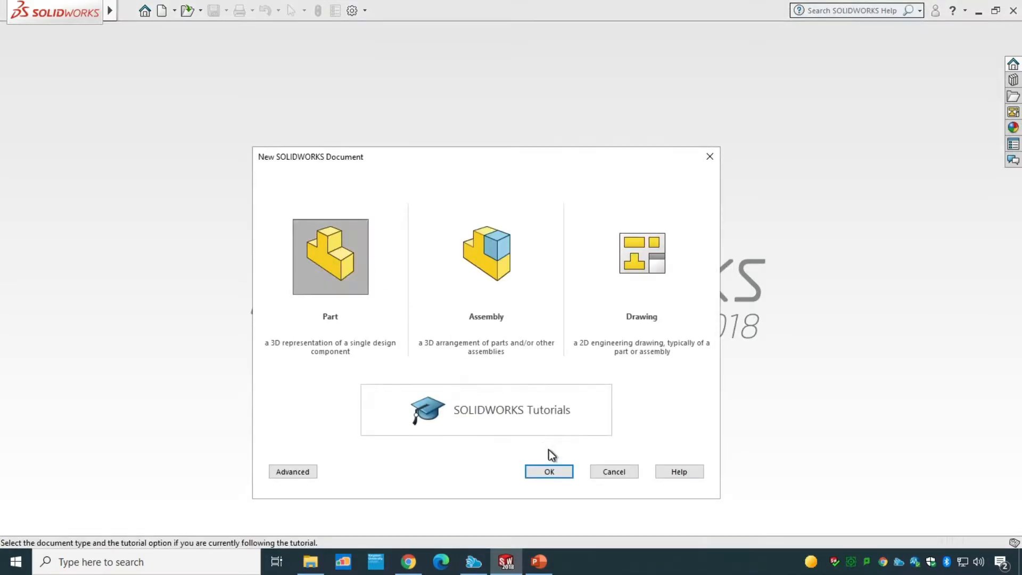
left_click(549, 471)
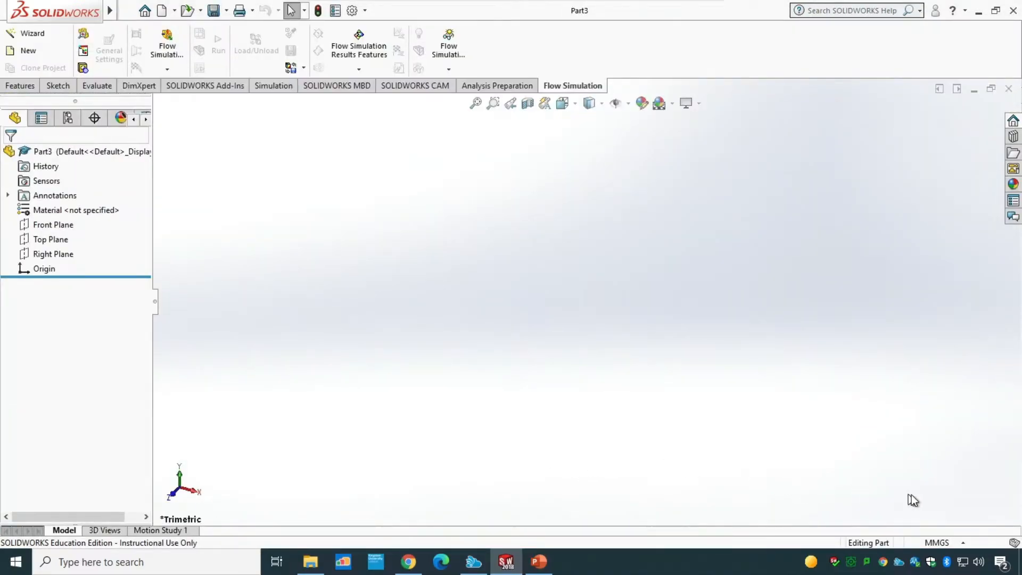
left_click(940, 541)
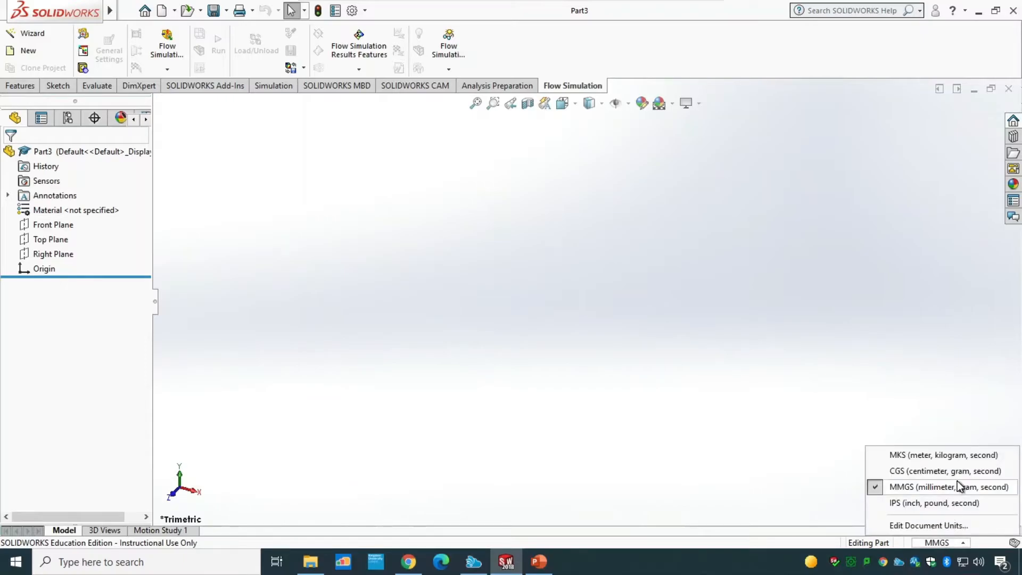
left_click(956, 544)
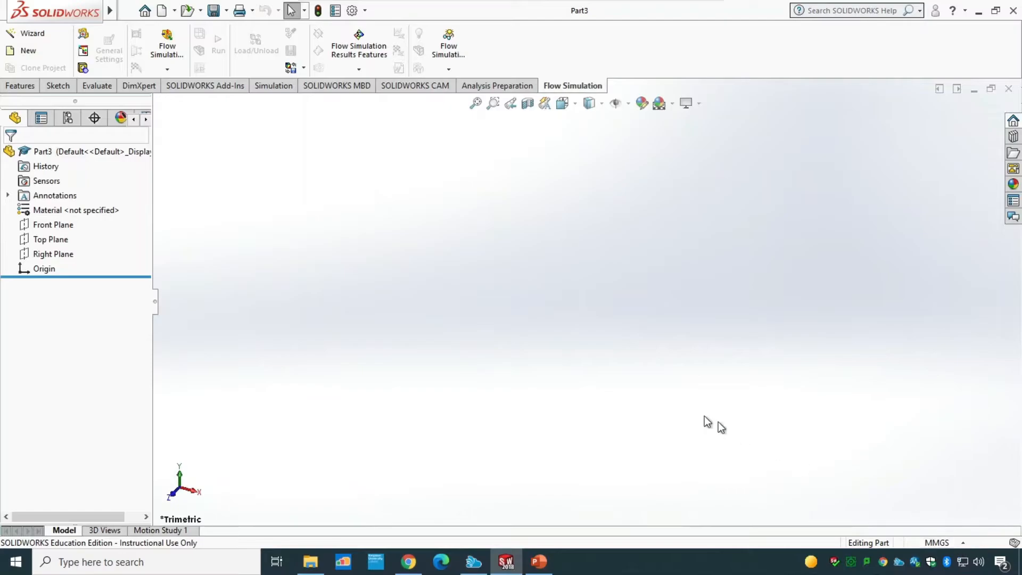
Step: Start a sketch on the Front Plane and draw a horizontal line from the origin followed by a line upward at its right end
left_click(52, 225)
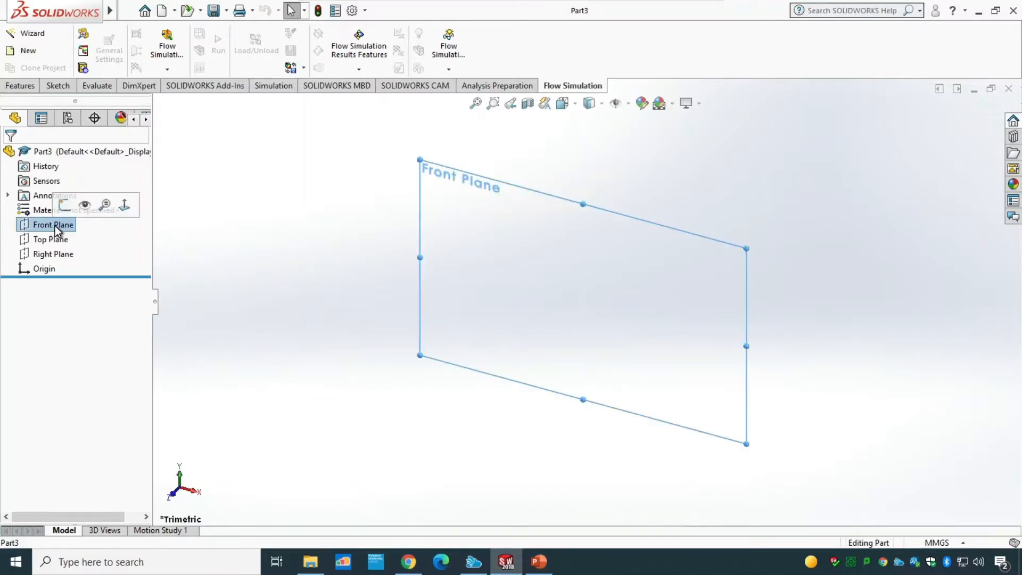
left_click(61, 207)
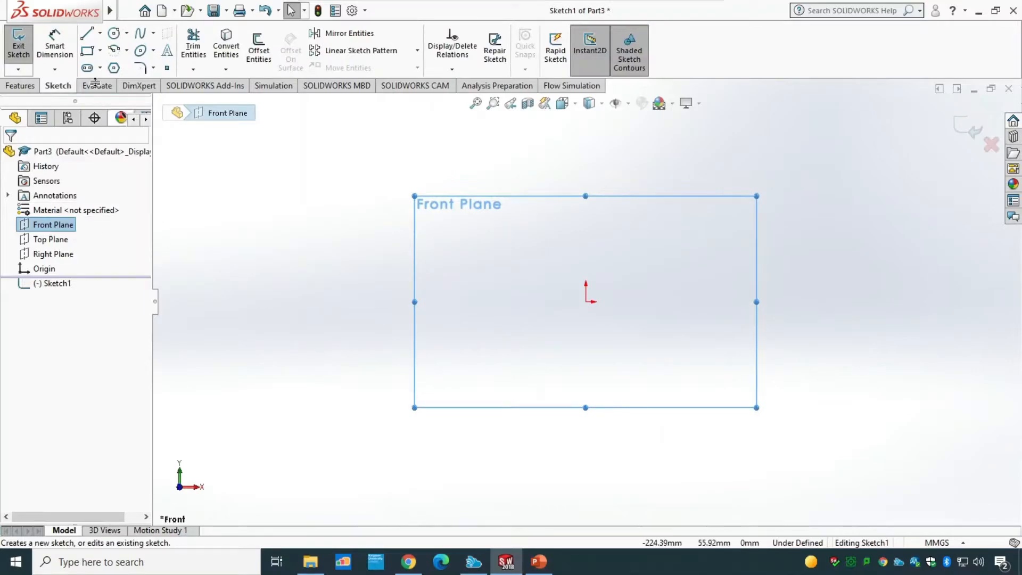
left_click(87, 34)
left_click(586, 301)
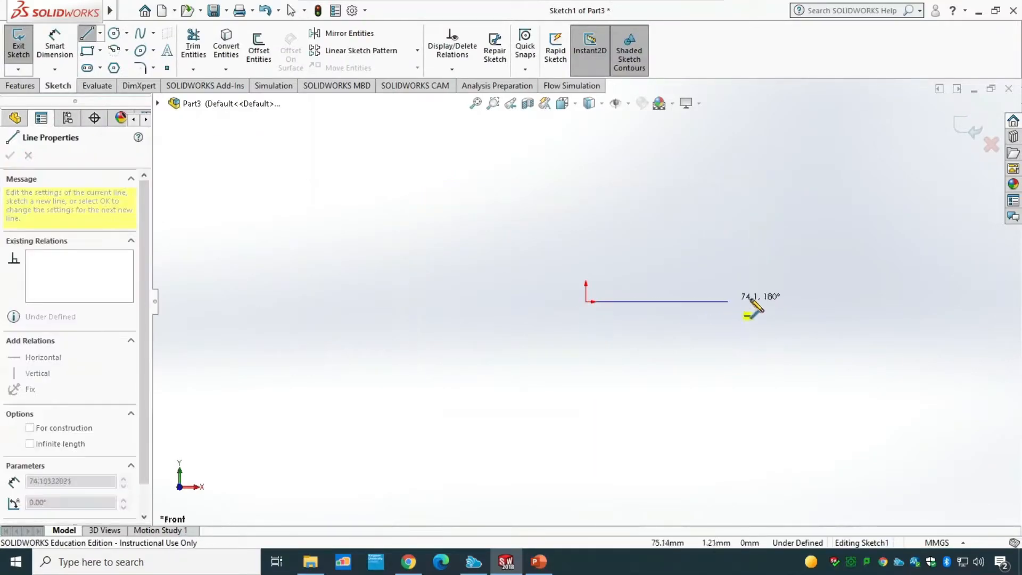
left_click(862, 302)
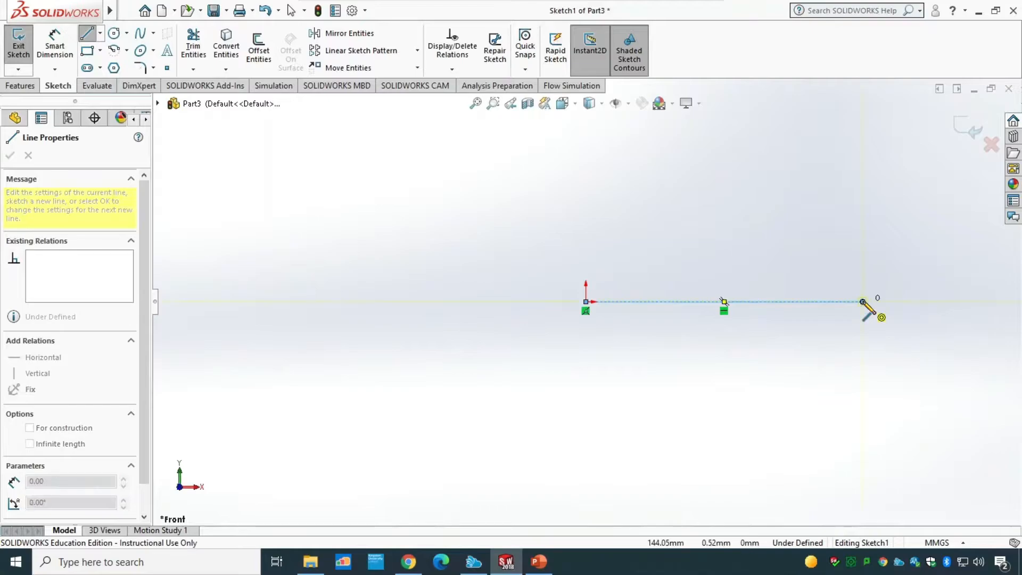
left_click(857, 172)
key("Escape")
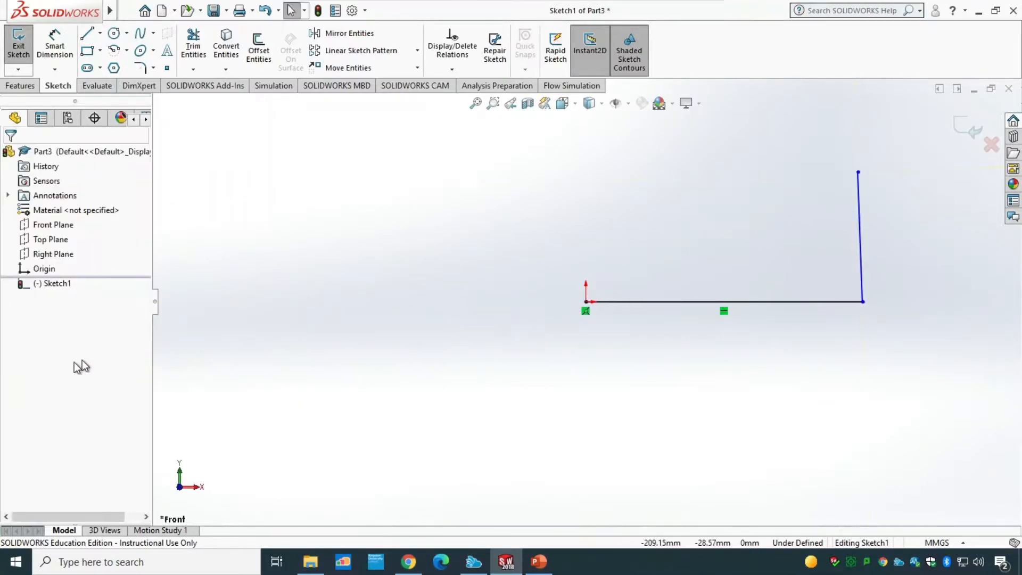
Step: Add a Vertical relation to the right-hand line
left_click(861, 271)
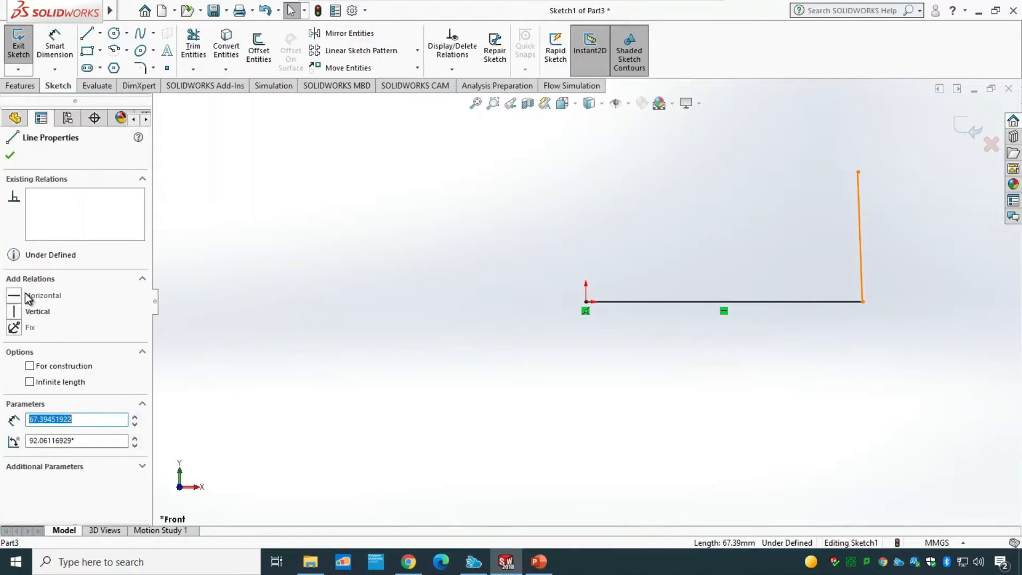
left_click(14, 313)
left_click(10, 155)
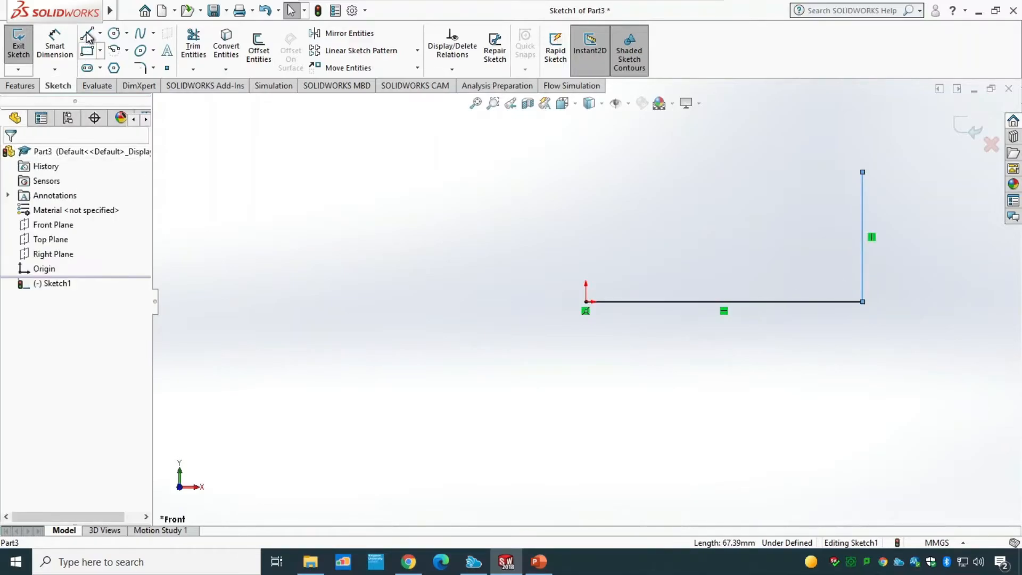
Step: Draw a slanted line from the top of the vertical line down toward the middle of the sketch
key("l")
left_click(862, 172)
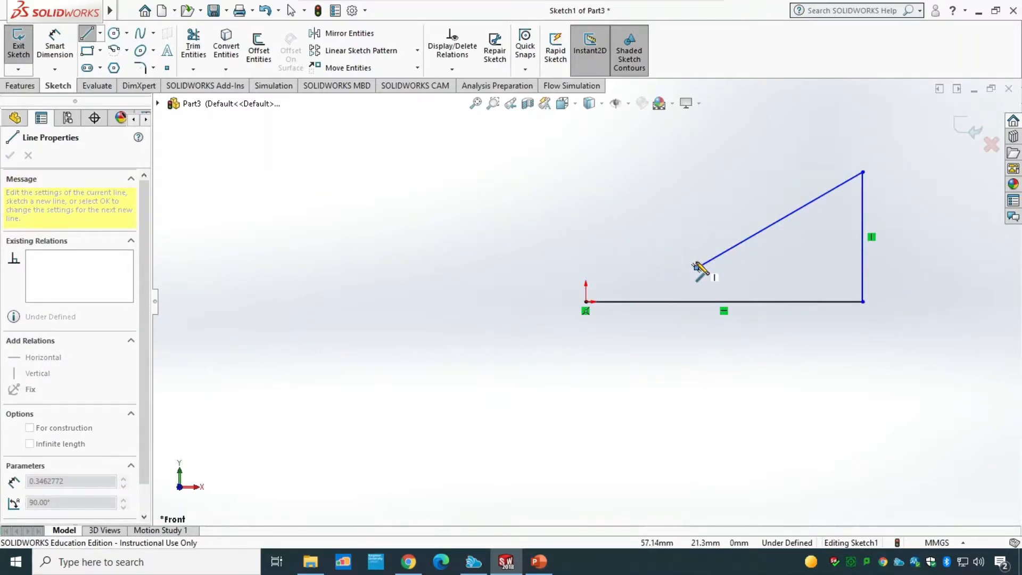
key("Escape")
Step: Delete the tiny stray line segment at the slanted line's lower end
scroll(700, 262, "down", 5)
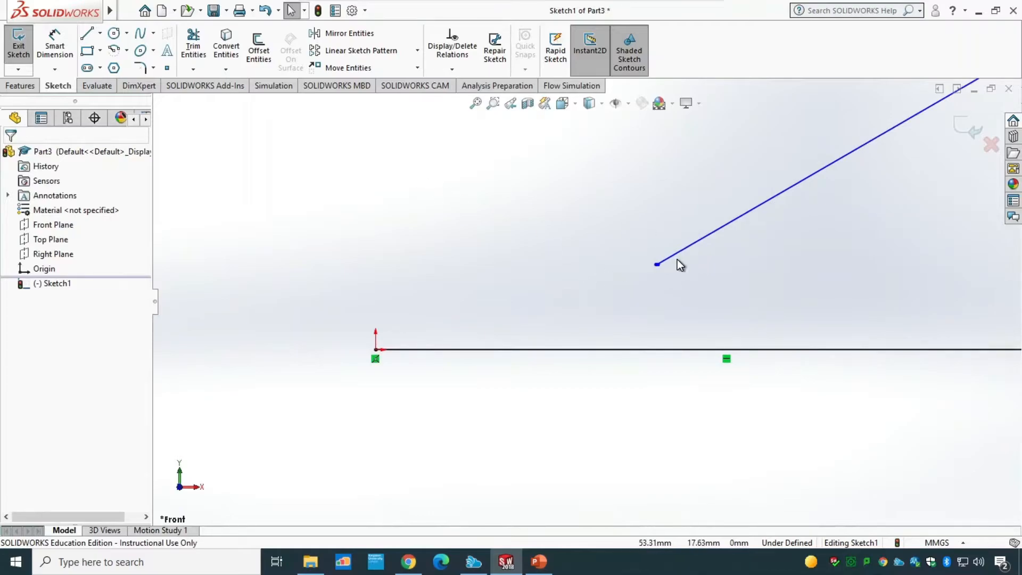
scroll(677, 260, "down", 3)
left_click(592, 290)
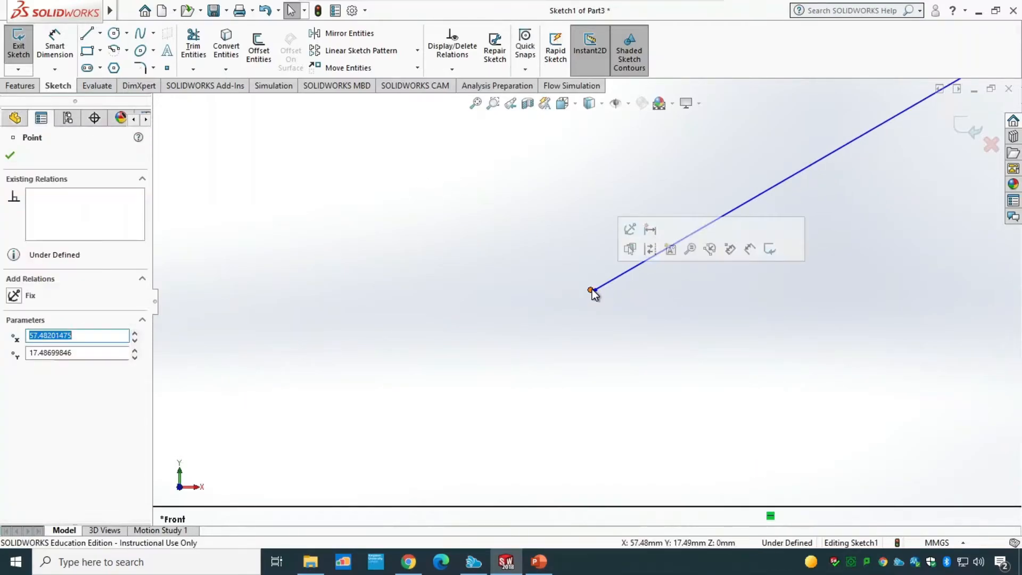
scroll(591, 289, "down", 3)
left_click(642, 311)
scroll(595, 282, "down", 3)
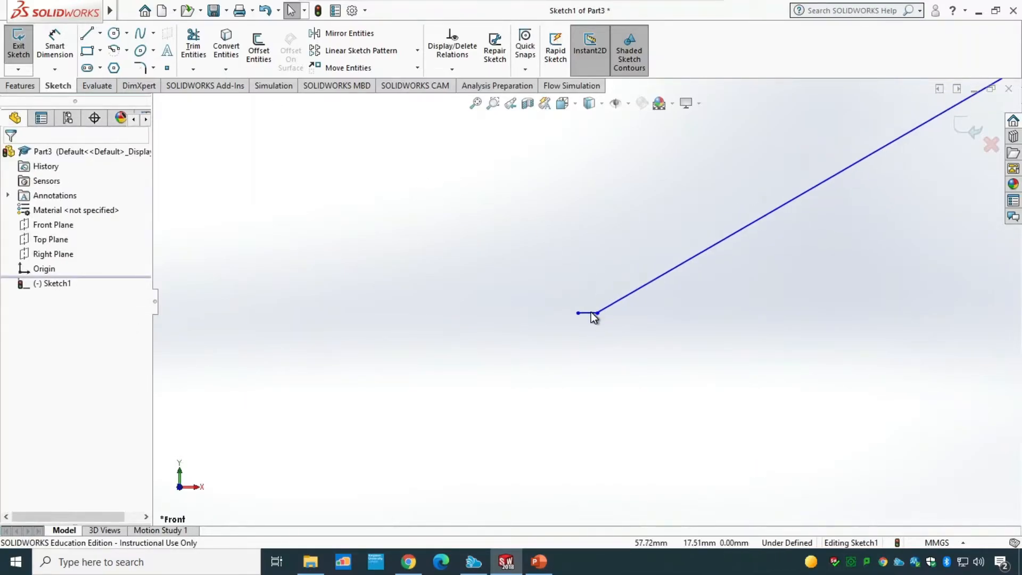
left_click(590, 313)
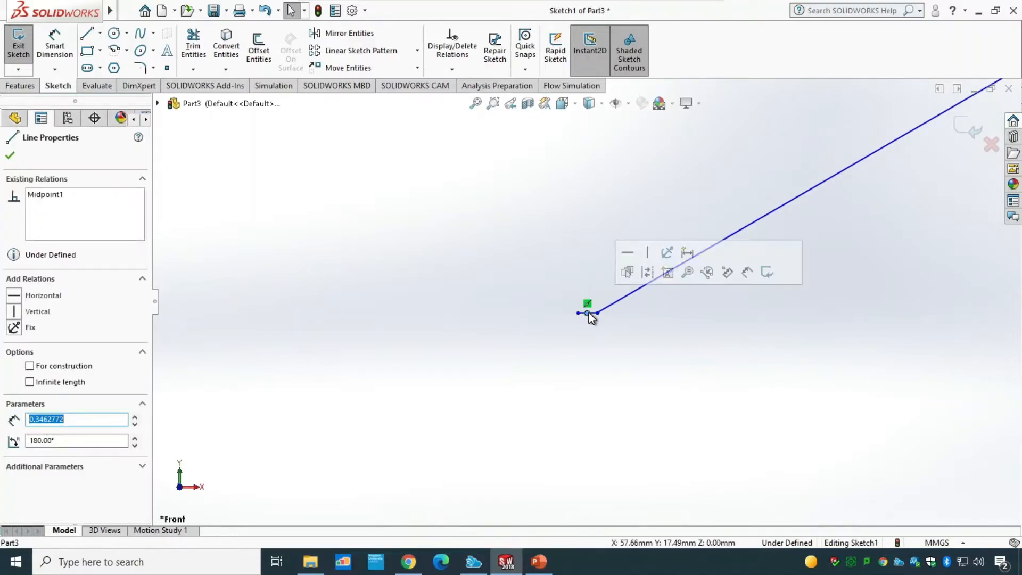
left_click(618, 337)
left_click(589, 314)
key("Delete")
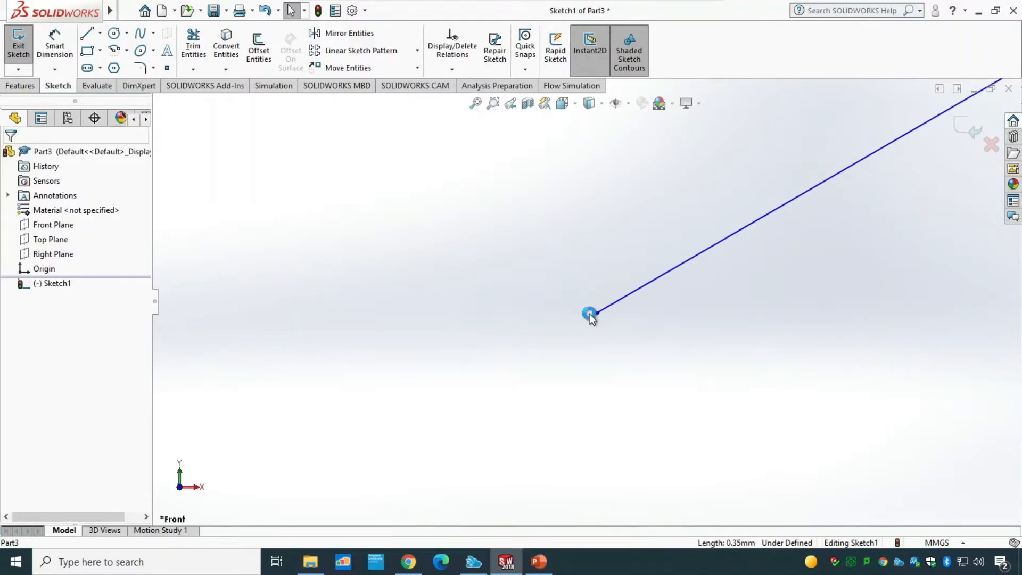
scroll(573, 369, "up", 5)
scroll(573, 371, "up", 3)
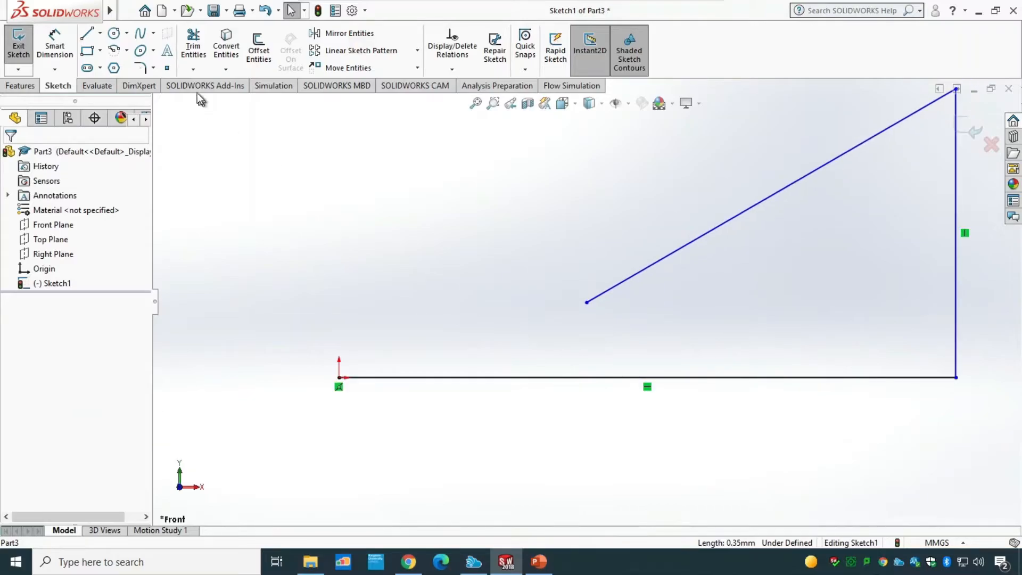
Step: Close the profile with a line to a point above the origin and a vertical line down to the origin
left_click(88, 36)
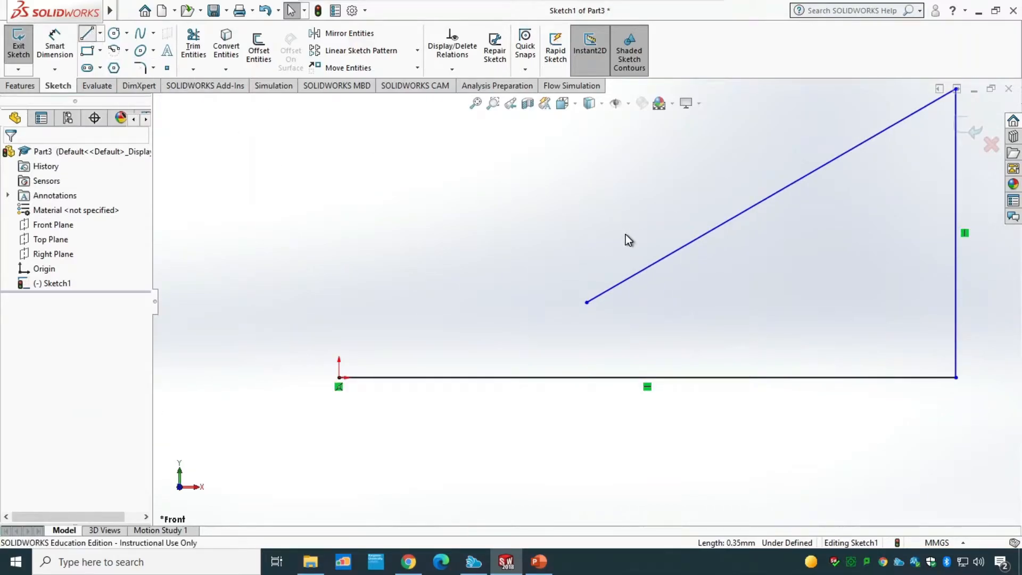
left_click(587, 302)
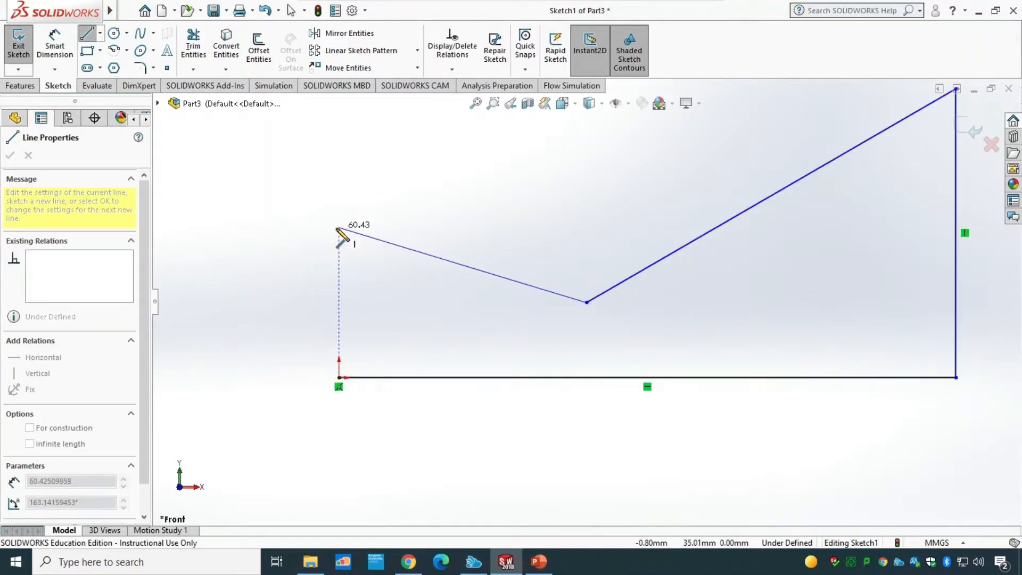
left_click(339, 228)
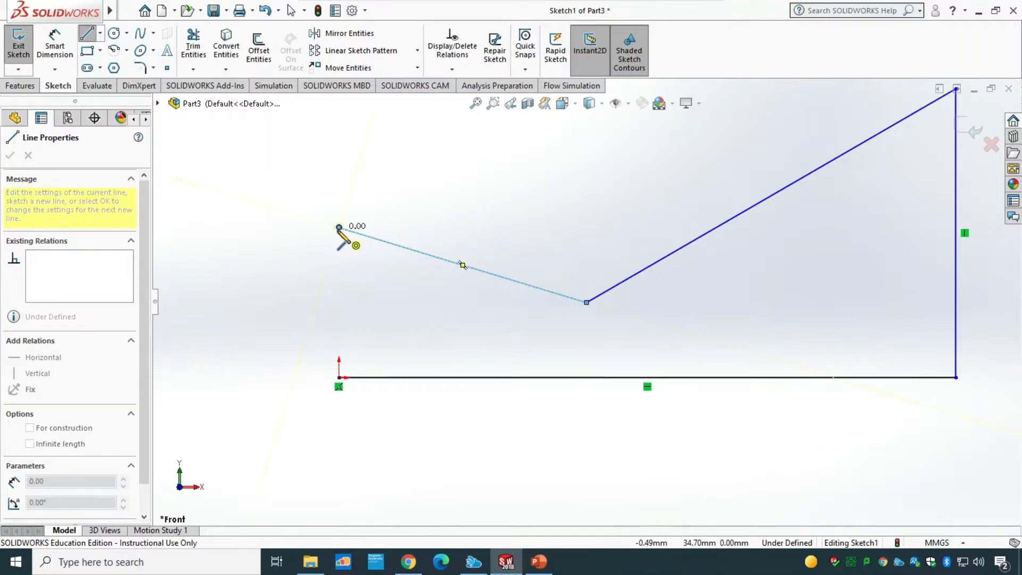
left_click(339, 378)
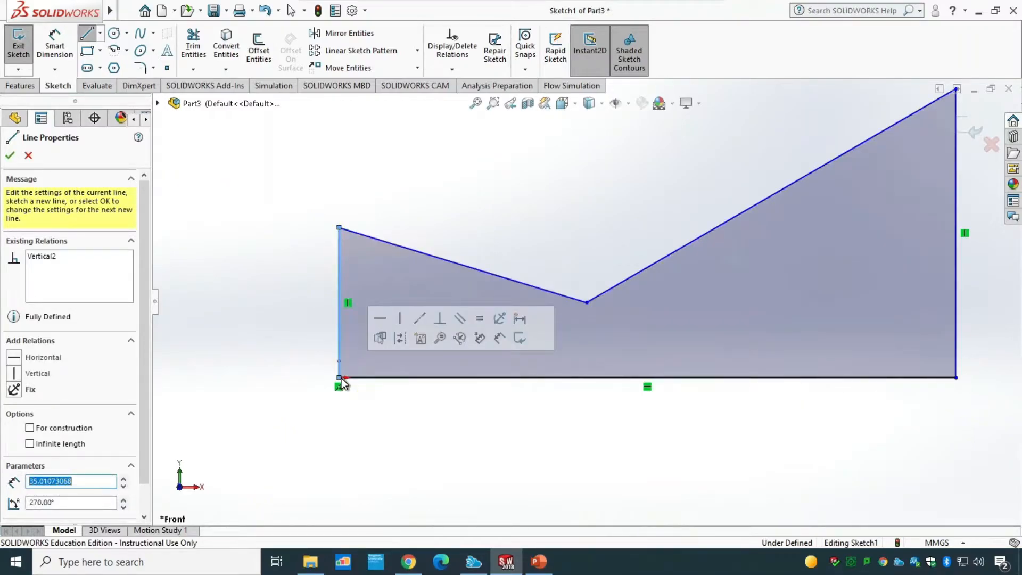
scroll(586, 404, "up", 3)
key("Escape")
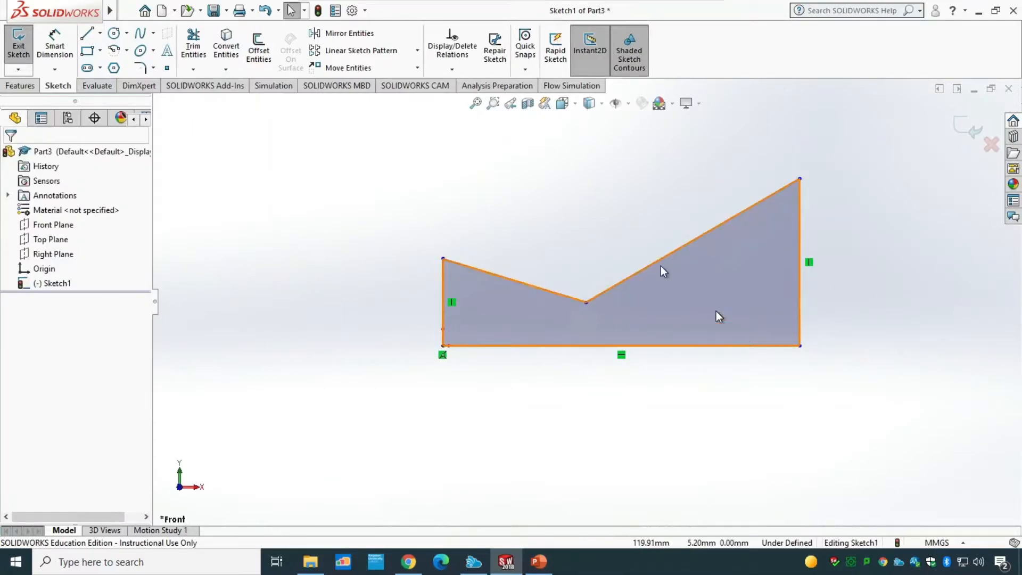
Step: Dimension the bottom line's length to 30 mm
left_click(55, 47)
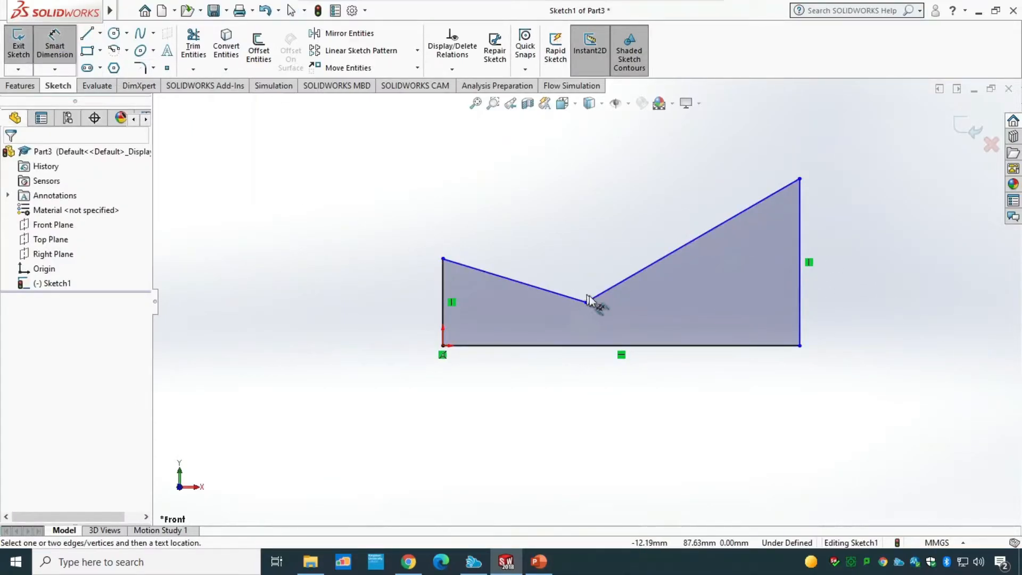
left_click(662, 354)
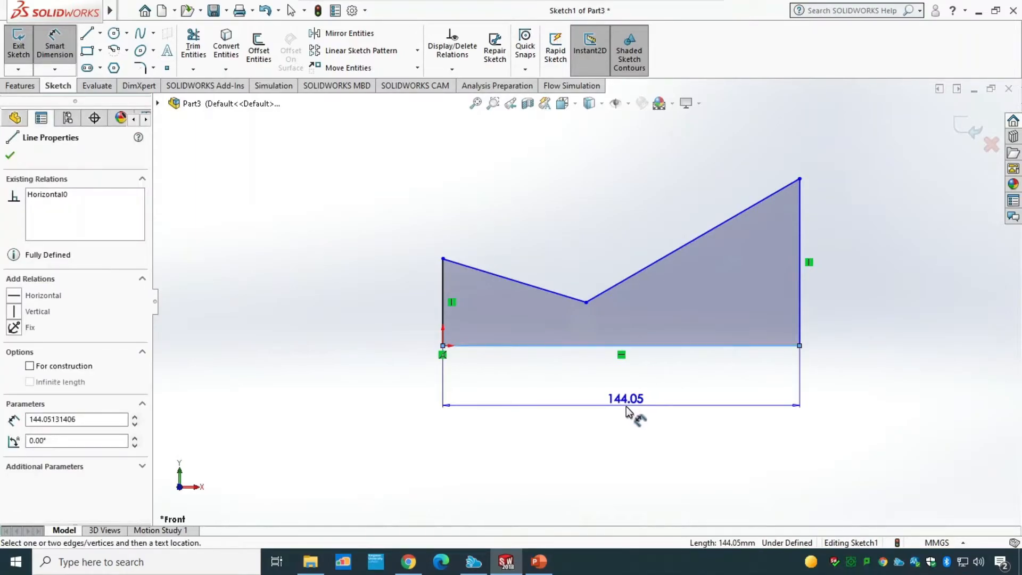
left_click(626, 406)
type("30")
key("Return")
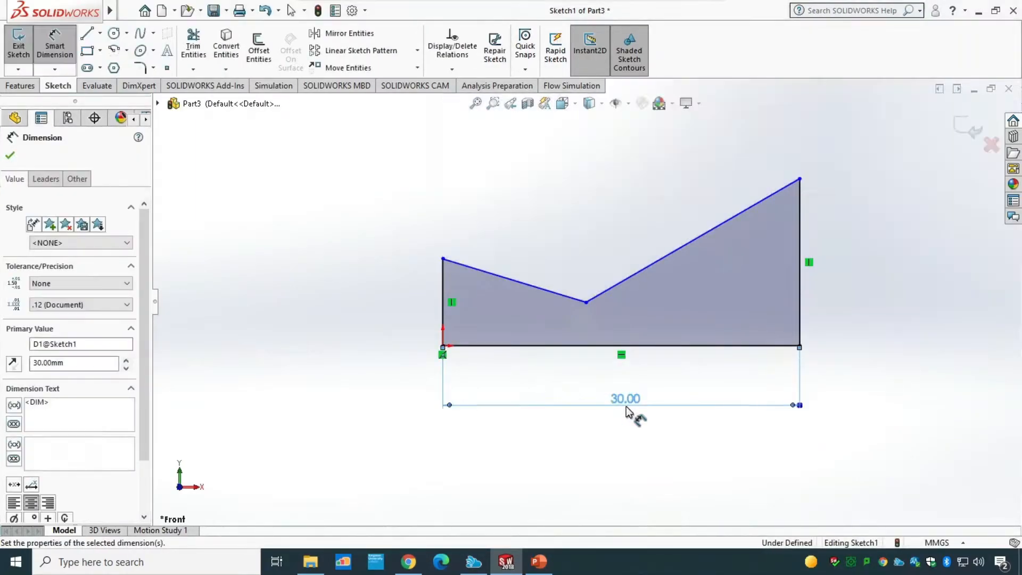
Step: Dimension the right vertical line to 7.5 mm
left_click(799, 322)
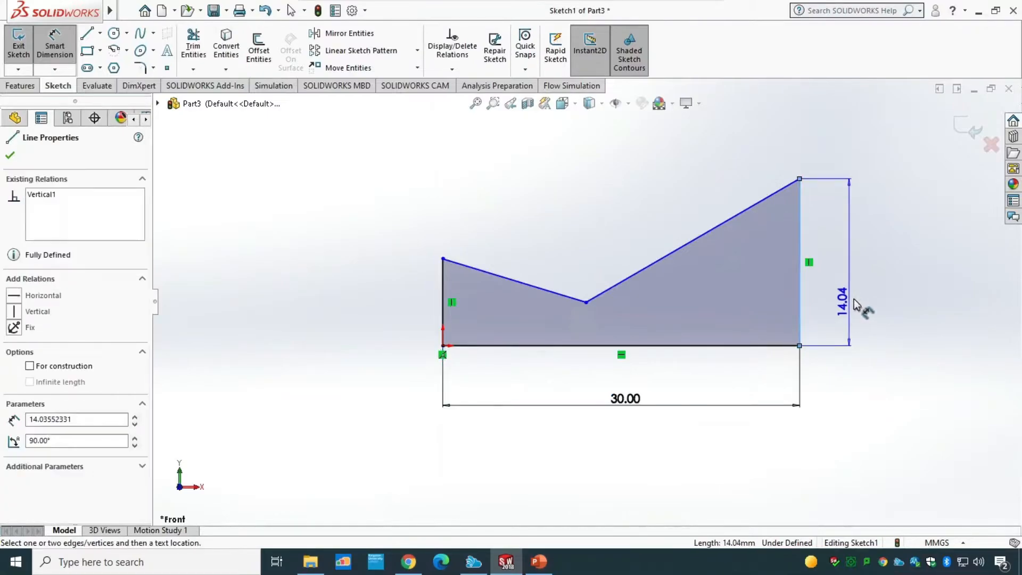
left_click(868, 280)
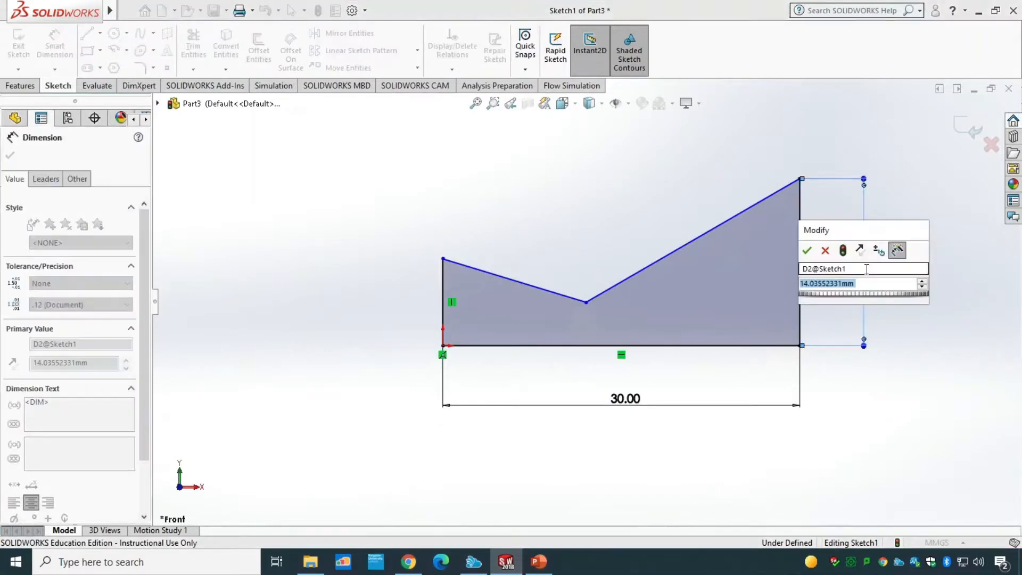
type("7.5")
key("Return")
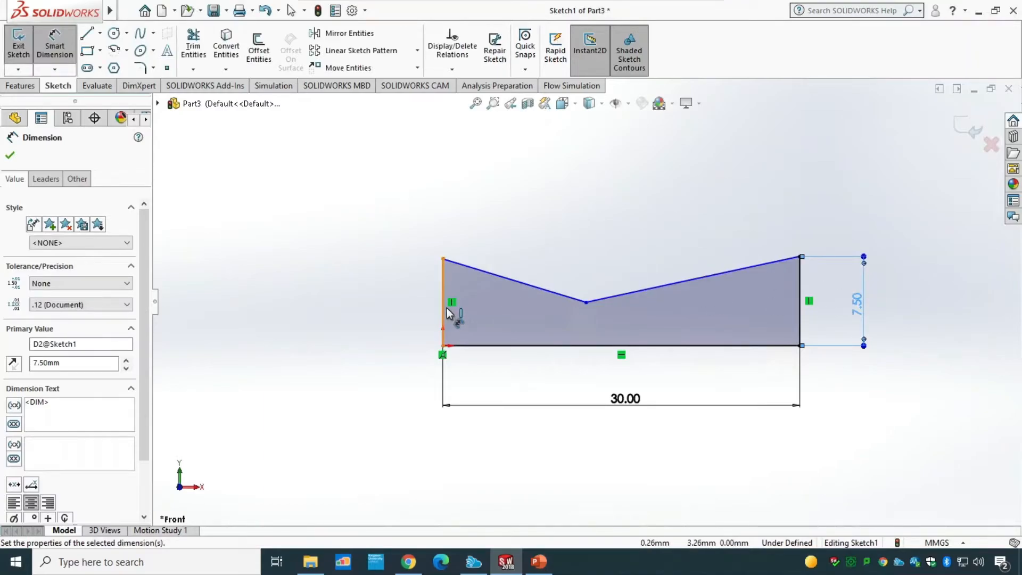
Step: Dimension the left vertical line to 2.5 mm
left_click(449, 314)
left_click(371, 305)
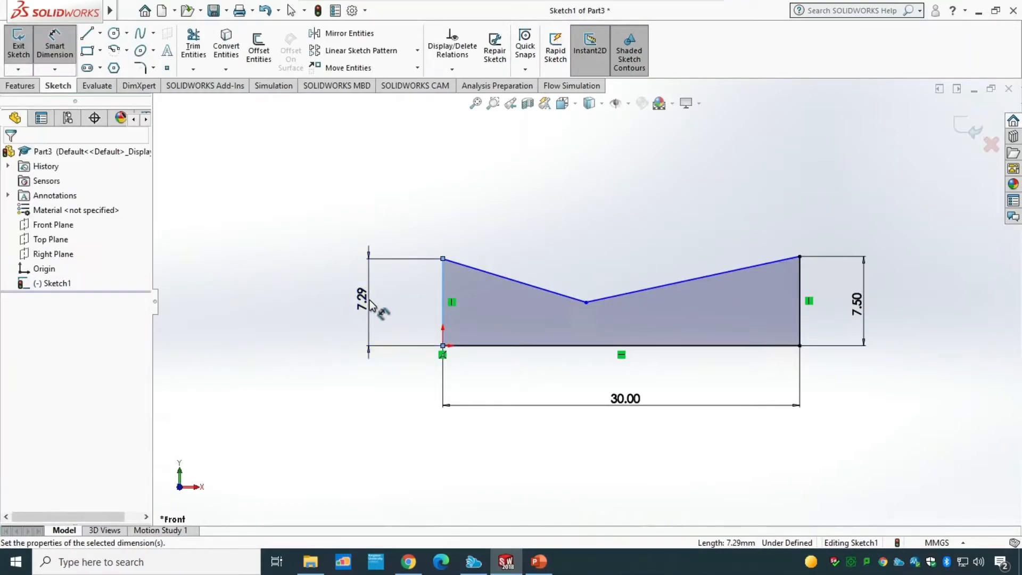
type("2.5")
key("Return")
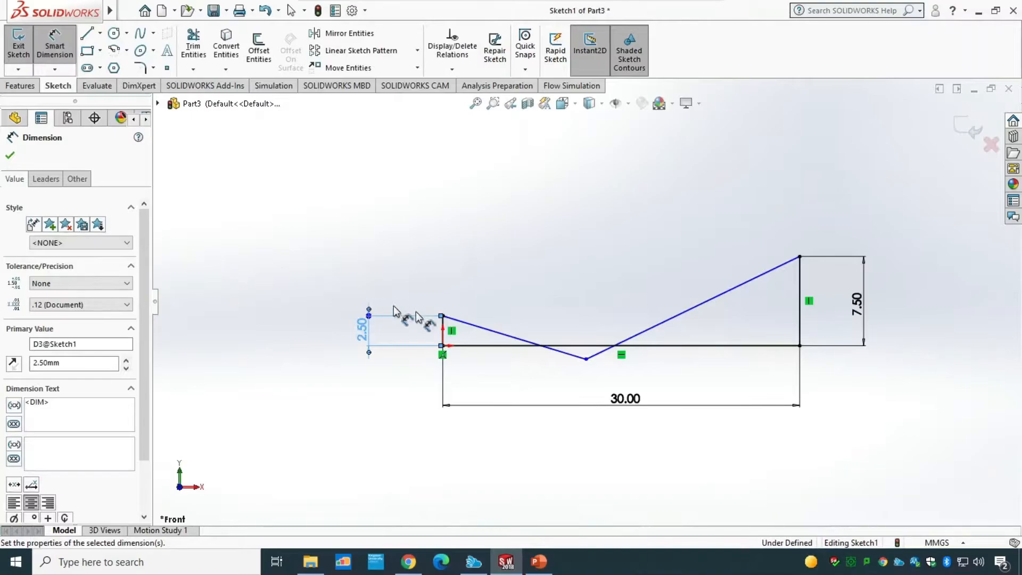
Step: Drag the profile's middle vertex upward so it sits just above the bottom line
key("Escape")
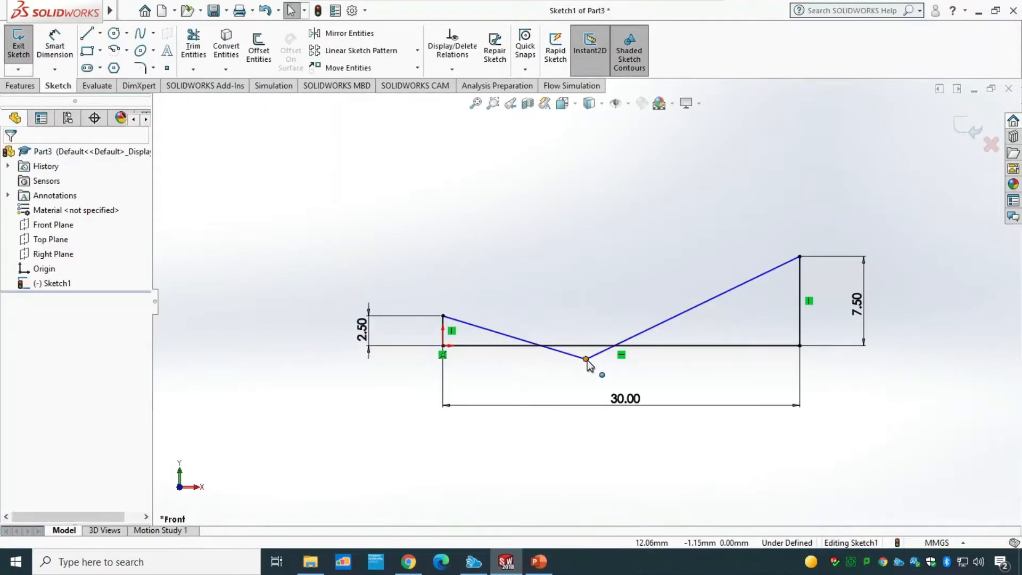
mouse_move(587, 360)
left_mouse_down()
mouse_move(589, 305)
mouse_move(524, 317)
mouse_move(589, 327)
mouse_move(549, 336)
left_mouse_up()
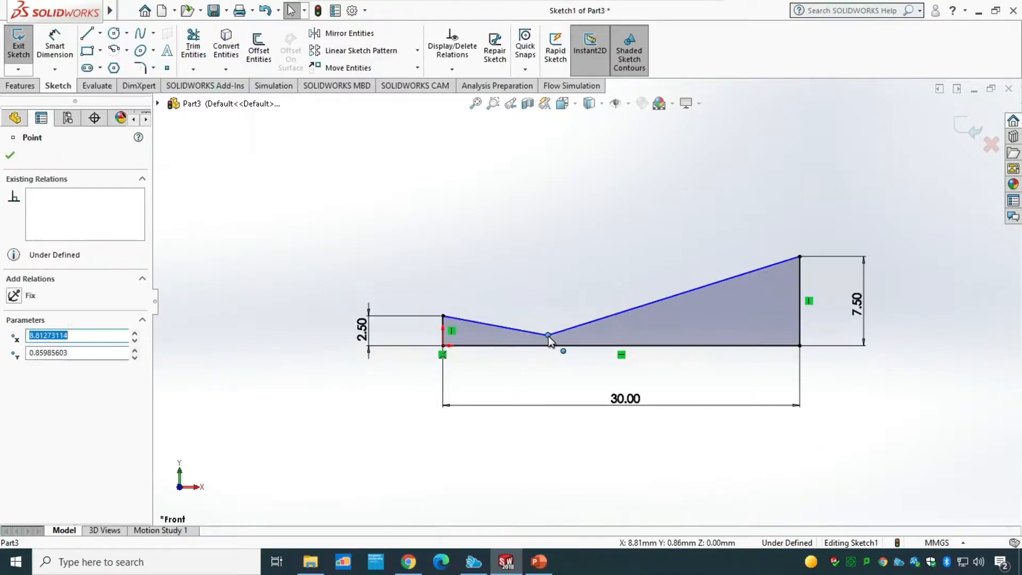
key("Escape")
Step: Dimension the middle vertex's height above the bottom line to 1.25 mm
left_click(54, 48)
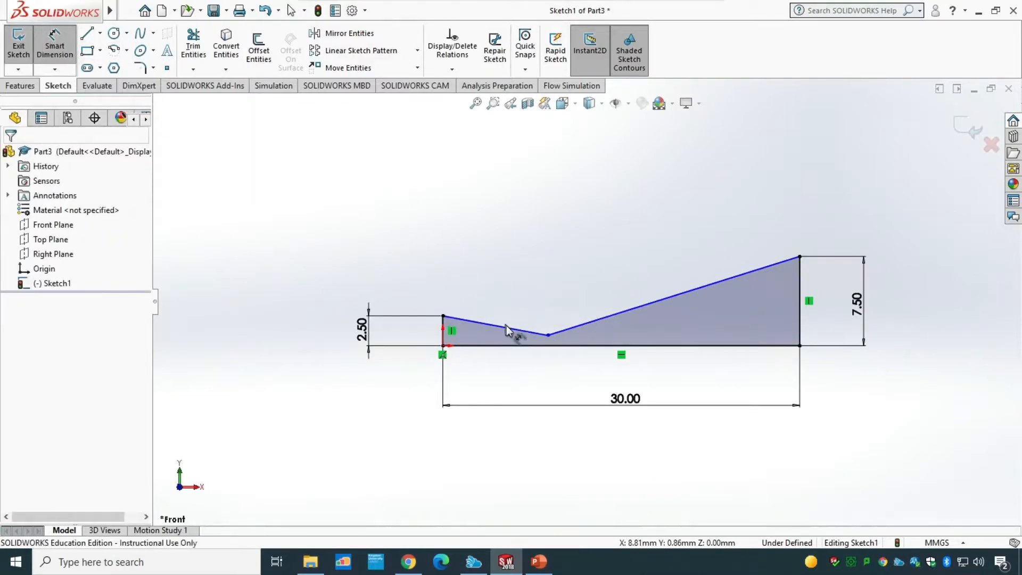
left_click(549, 335)
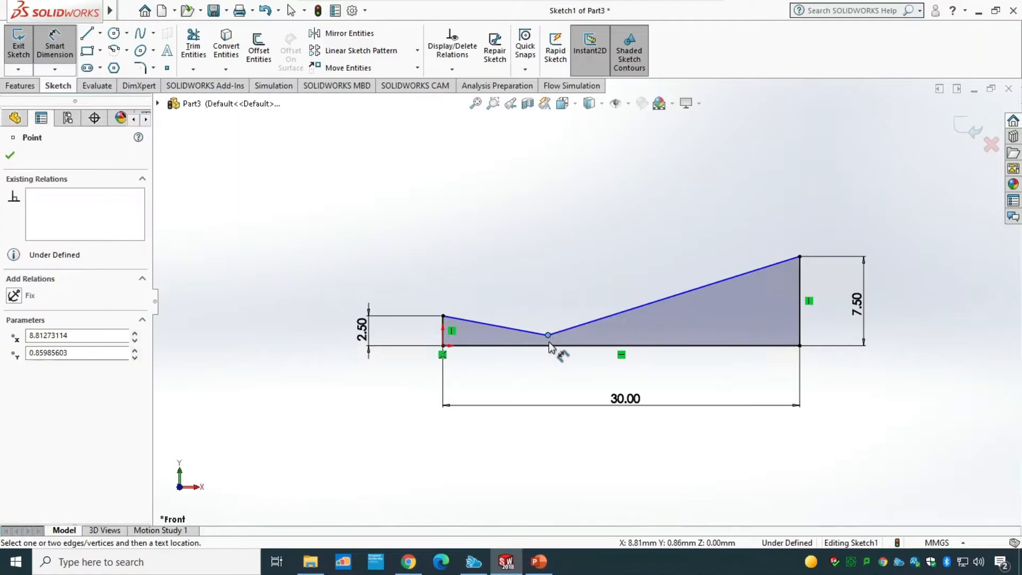
left_click(549, 346)
left_click(414, 335)
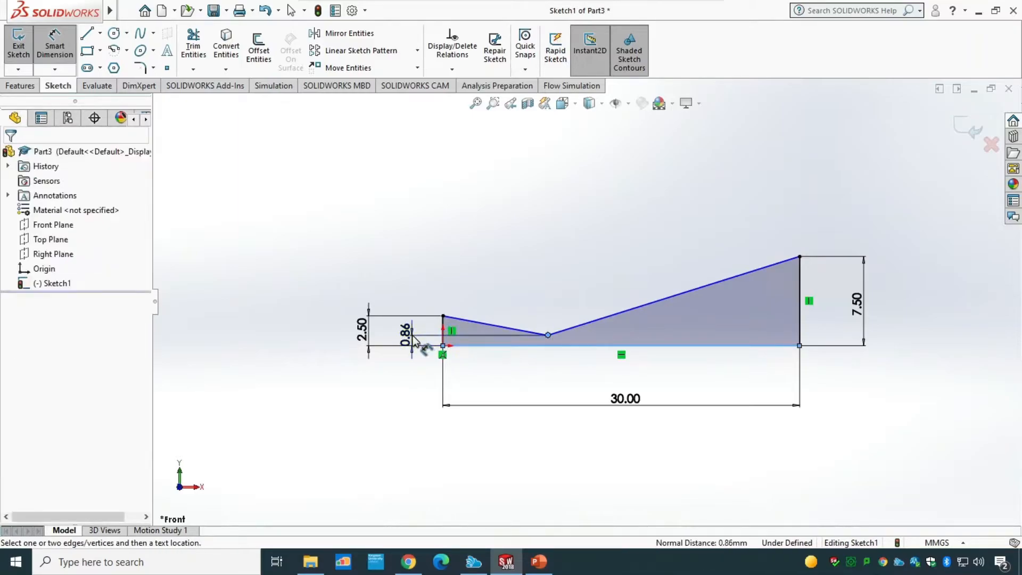
type("1.5")
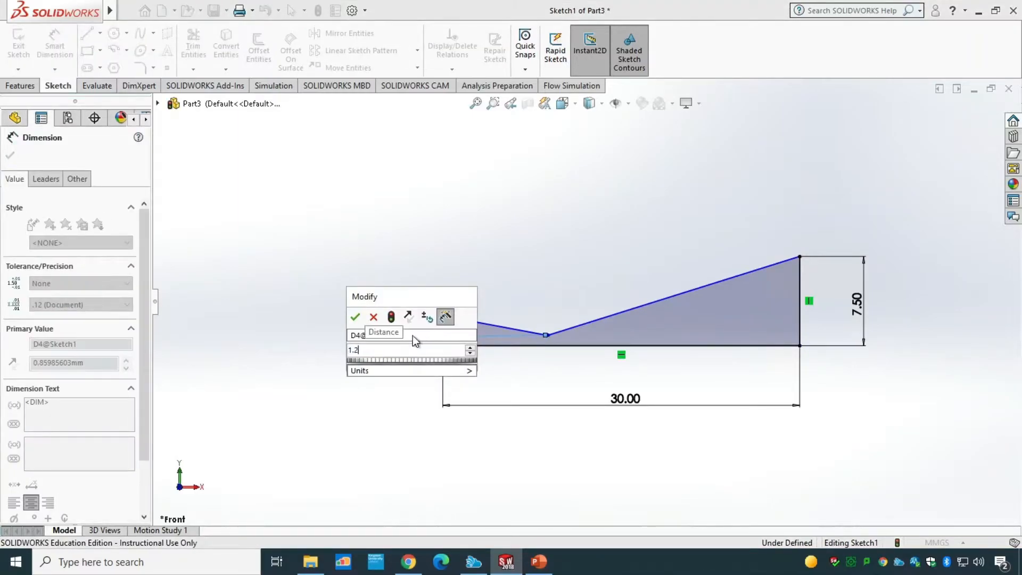
key("Return")
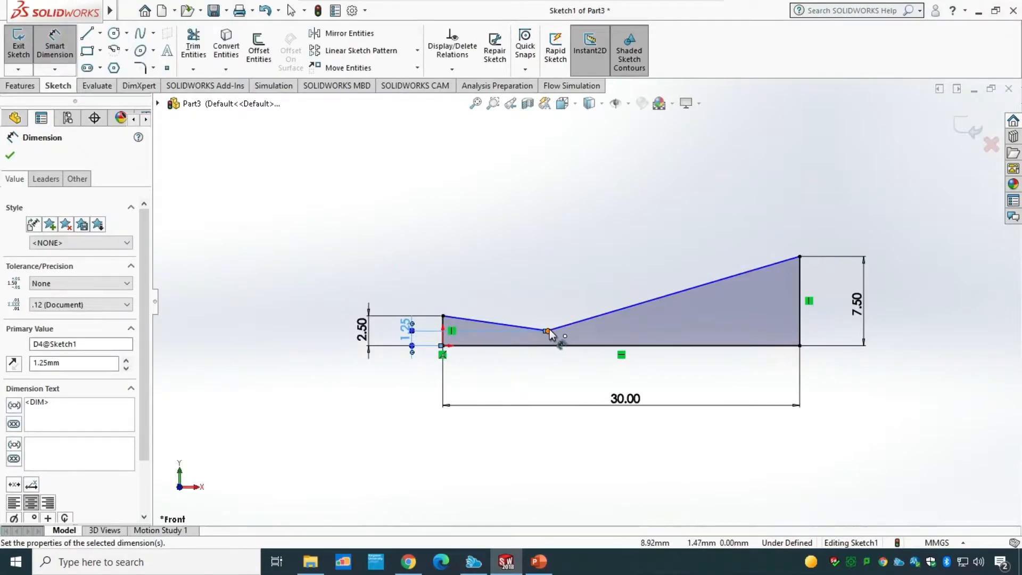
Step: Dimension the horizontal distance from the left top vertex to the middle vertex as 10 mm
left_click(548, 331)
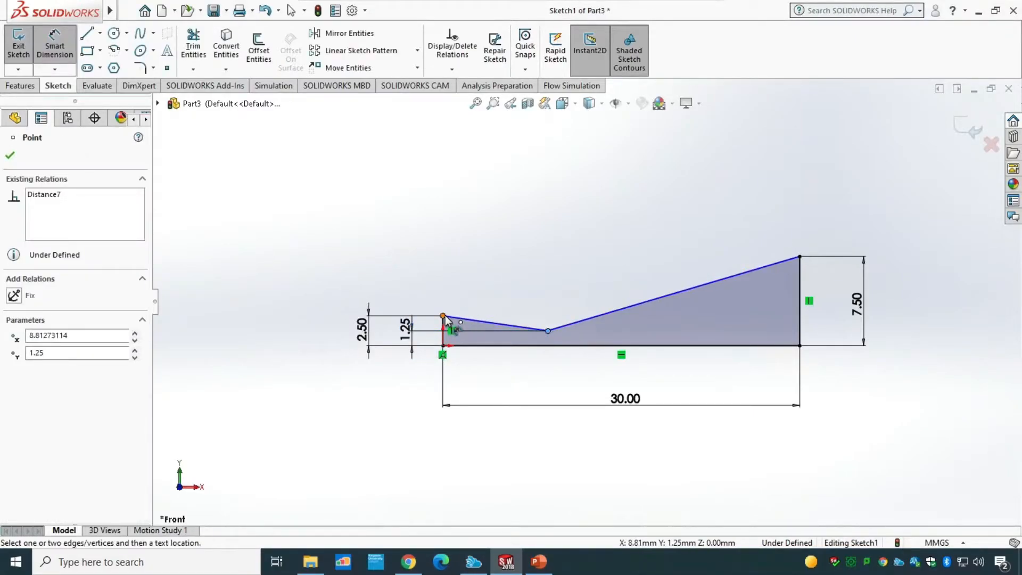
left_click(443, 316)
left_click(516, 217)
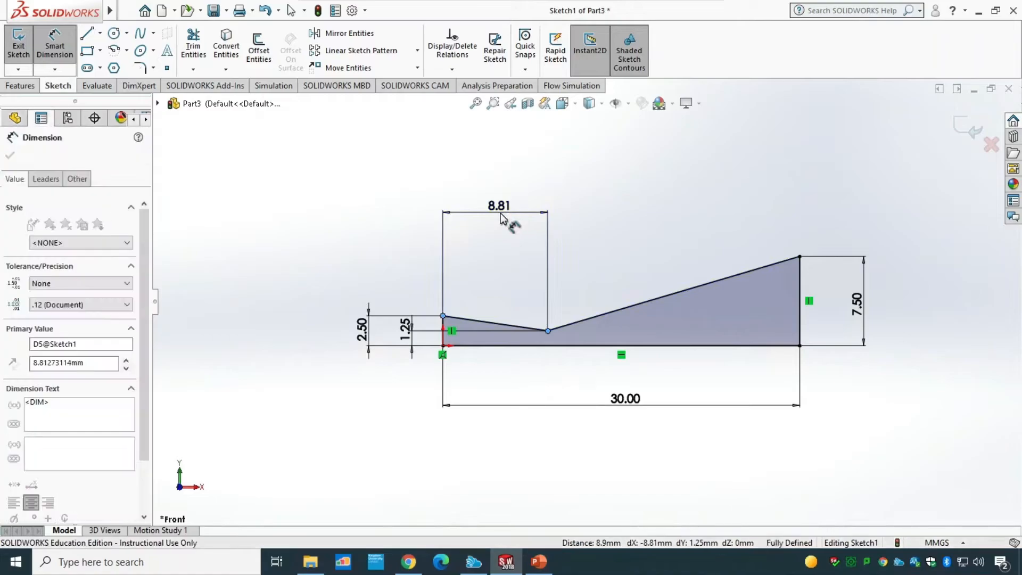
type("10")
key("Return")
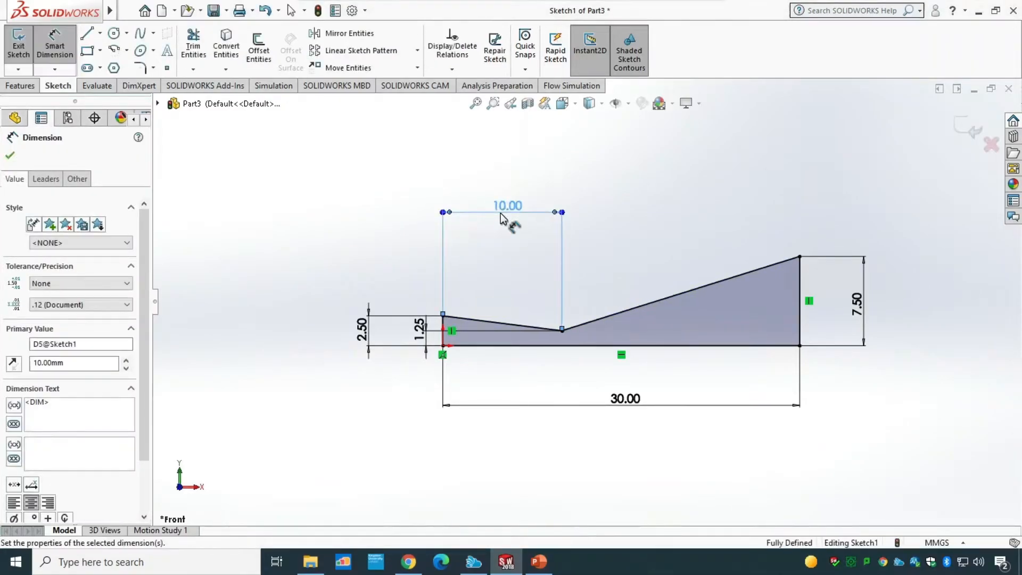
left_click(10, 157)
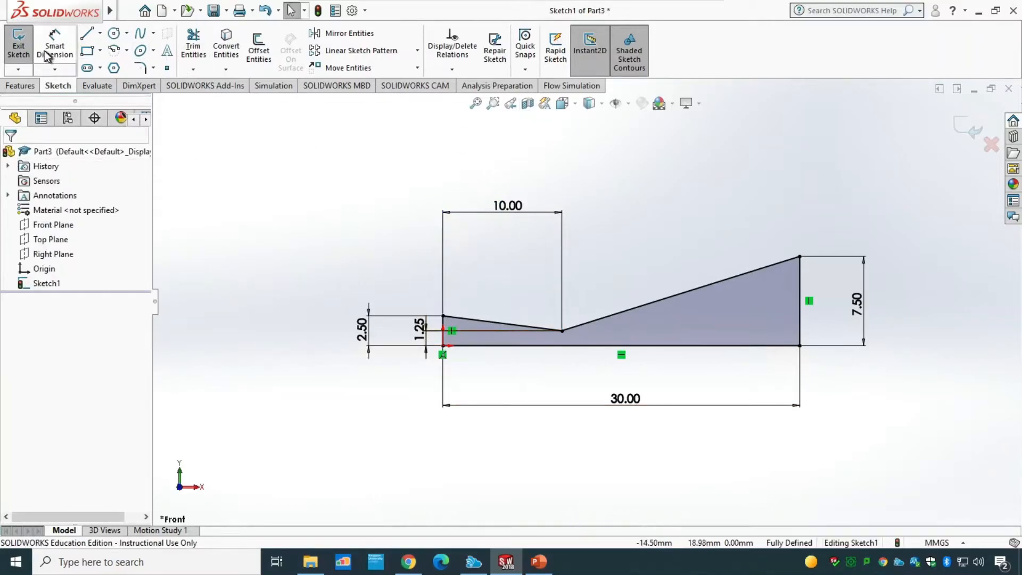
Step: Exit the sketch and revolve the profile 360 degrees about the bottom line
left_click(18, 47)
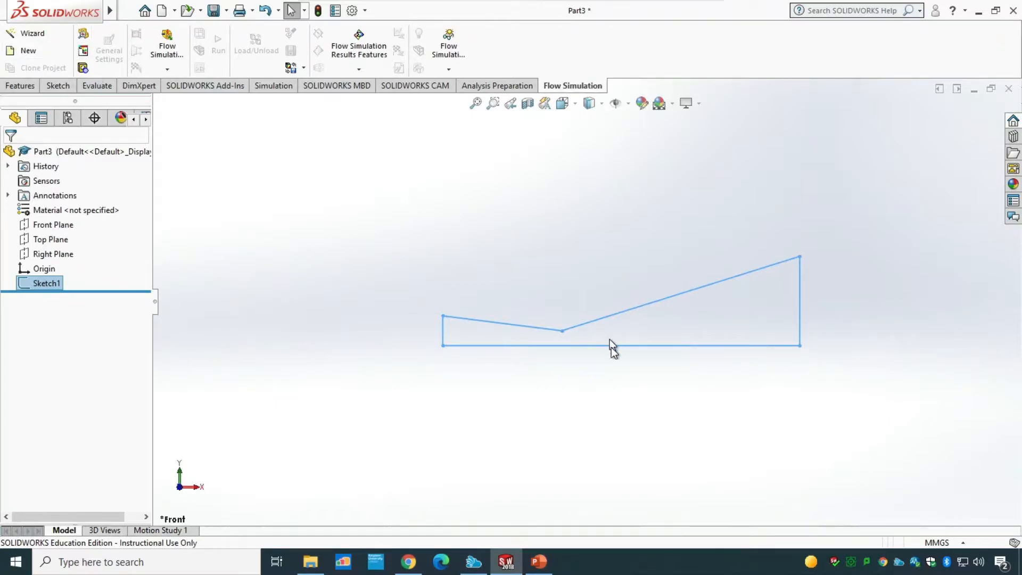
left_click(27, 86)
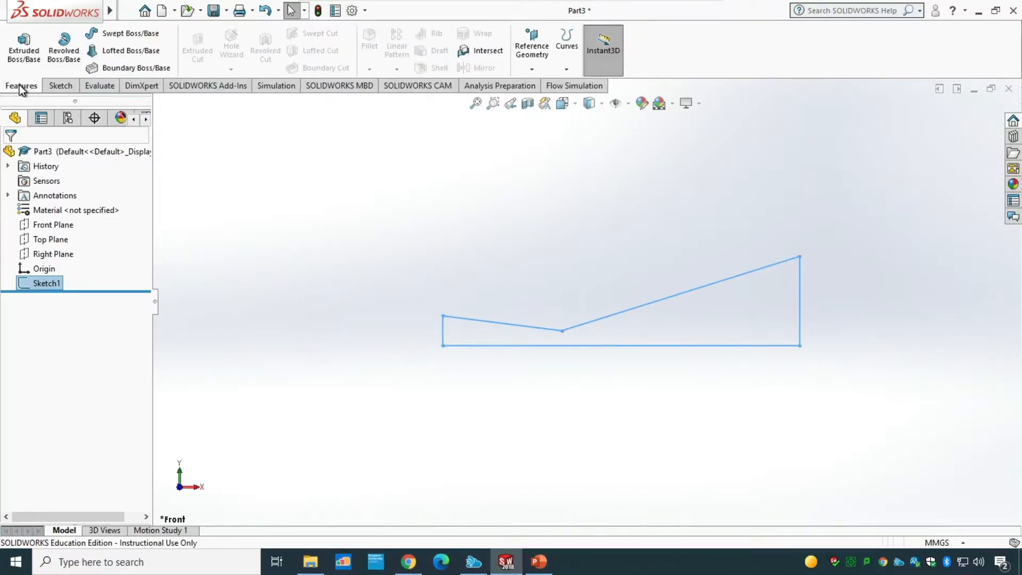
left_click(64, 48)
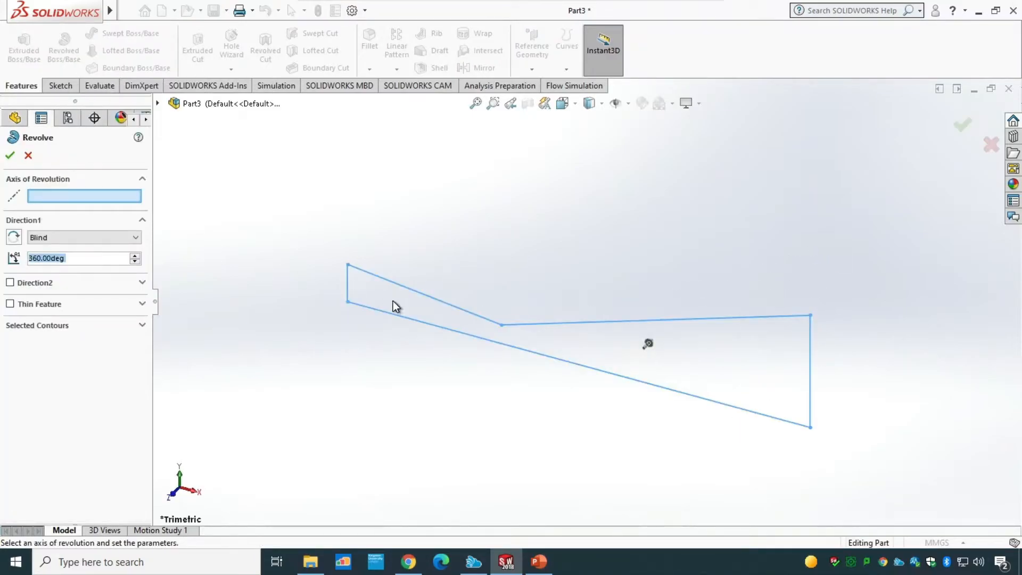
left_click(484, 339)
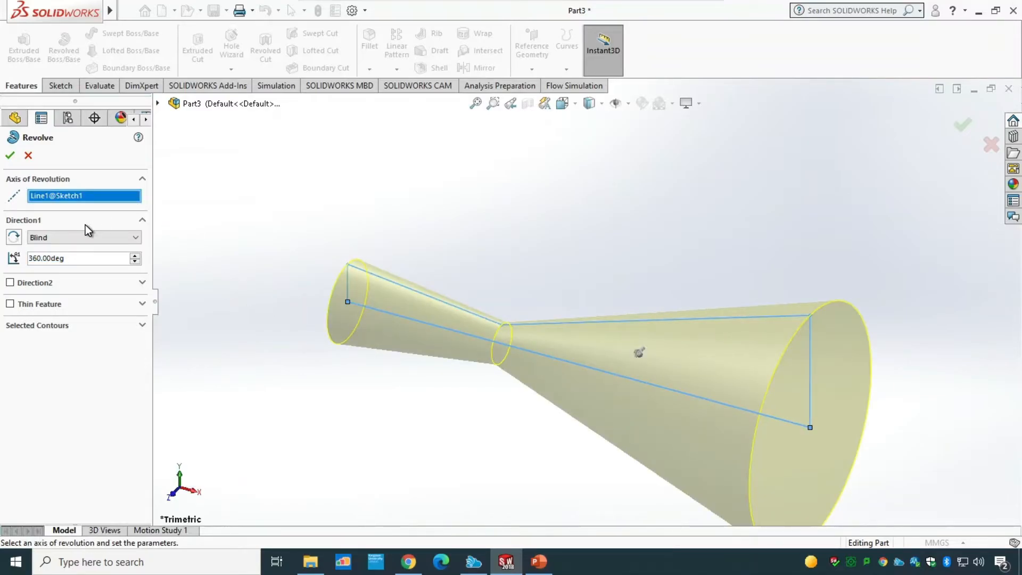
left_click(9, 155)
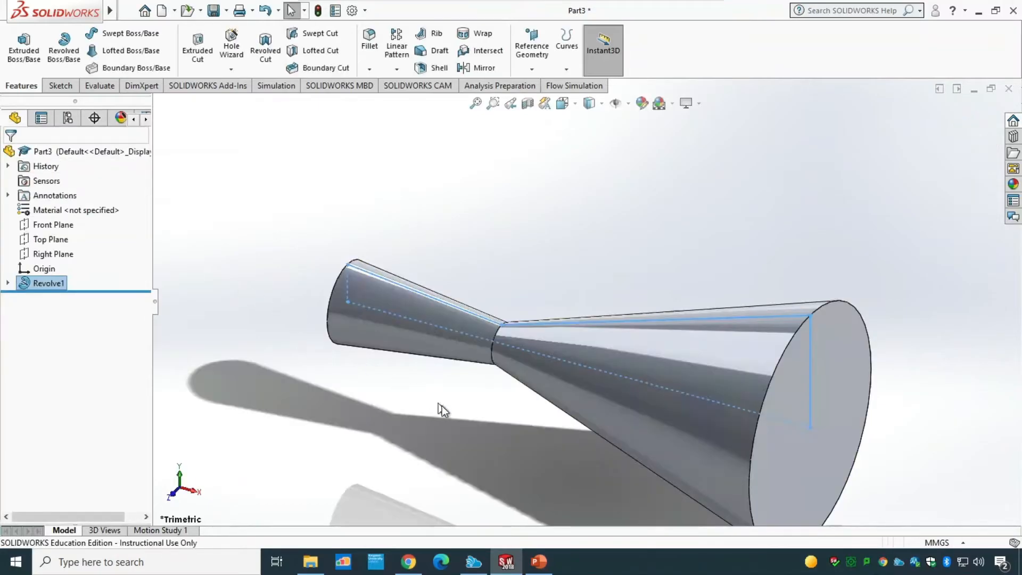
Step: Shell the revolved body to 0.5 mm thickness, removing both end faces
scroll(585, 411, "up", 4)
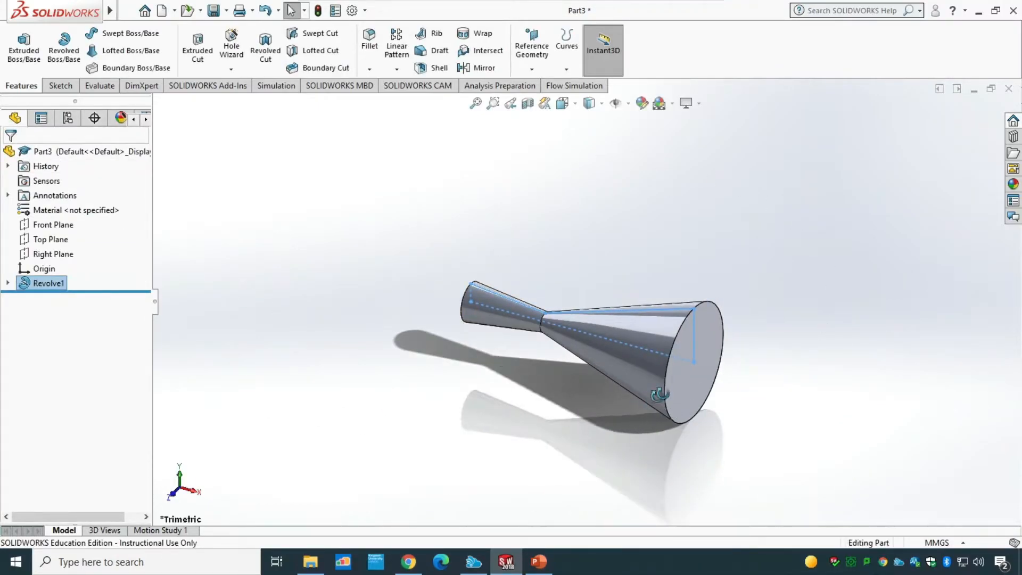
middle_click_drag(660, 394, 624, 430)
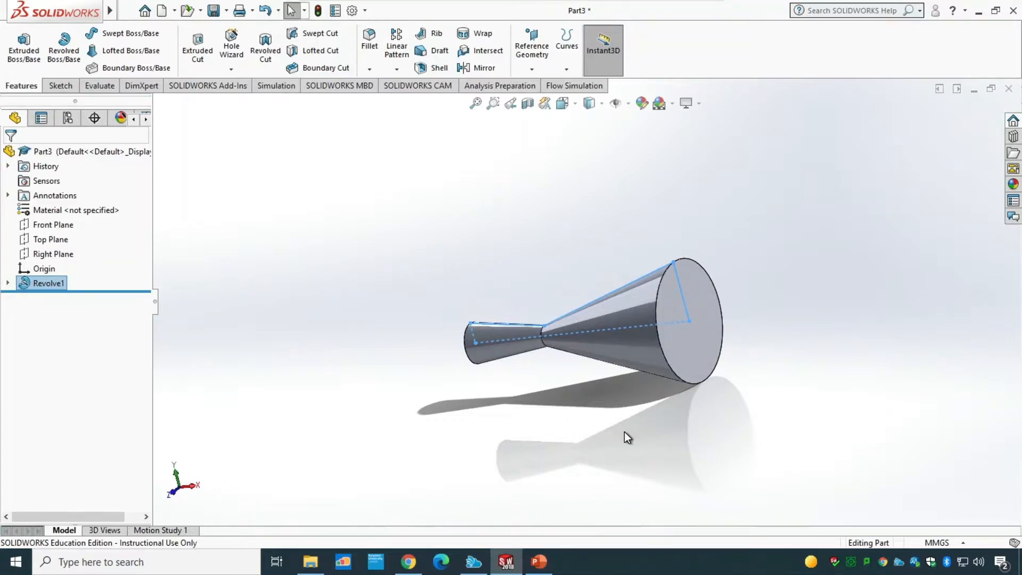
left_click(445, 68)
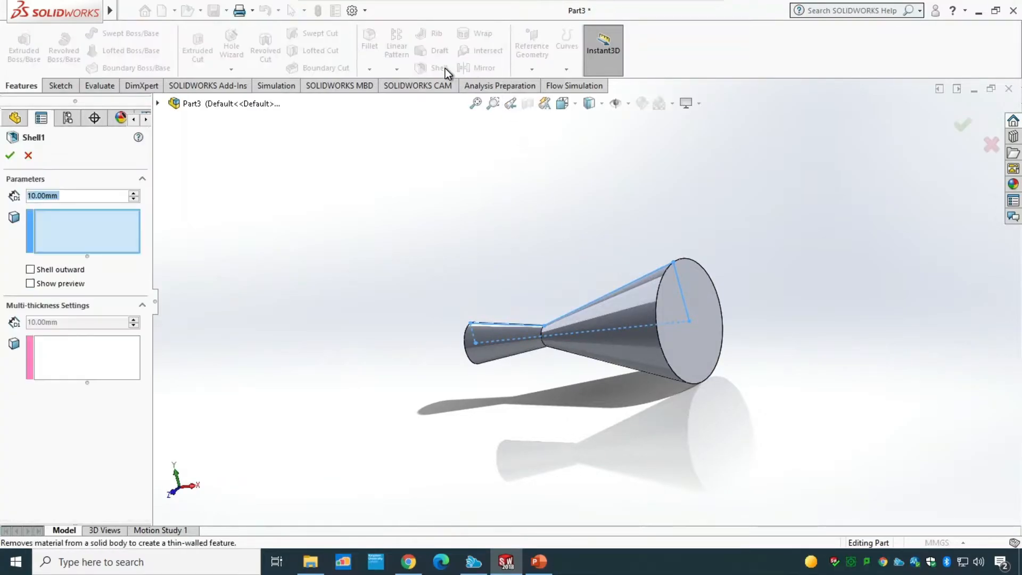
left_click(698, 347)
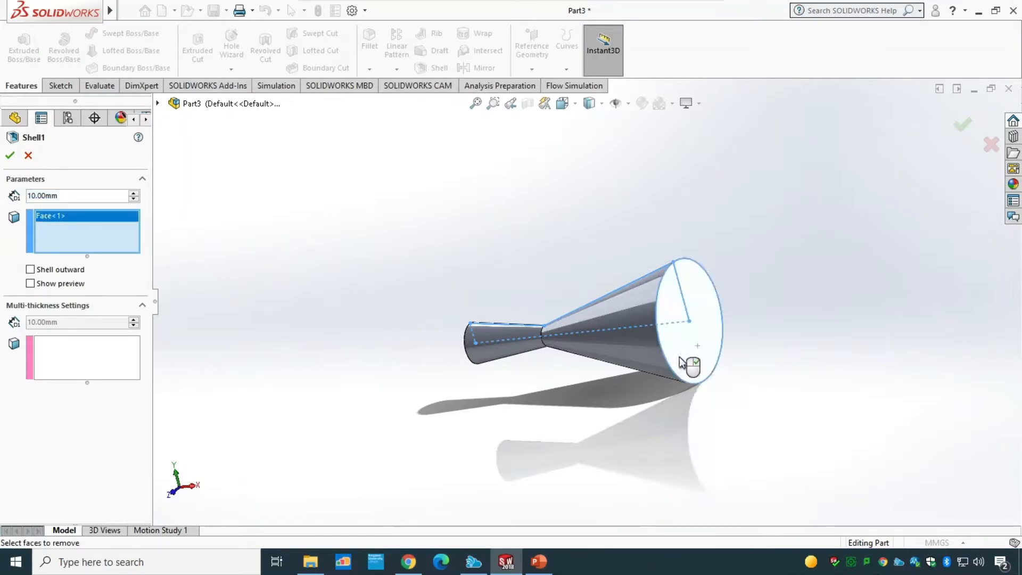
middle_click_drag(544, 416, 654, 418)
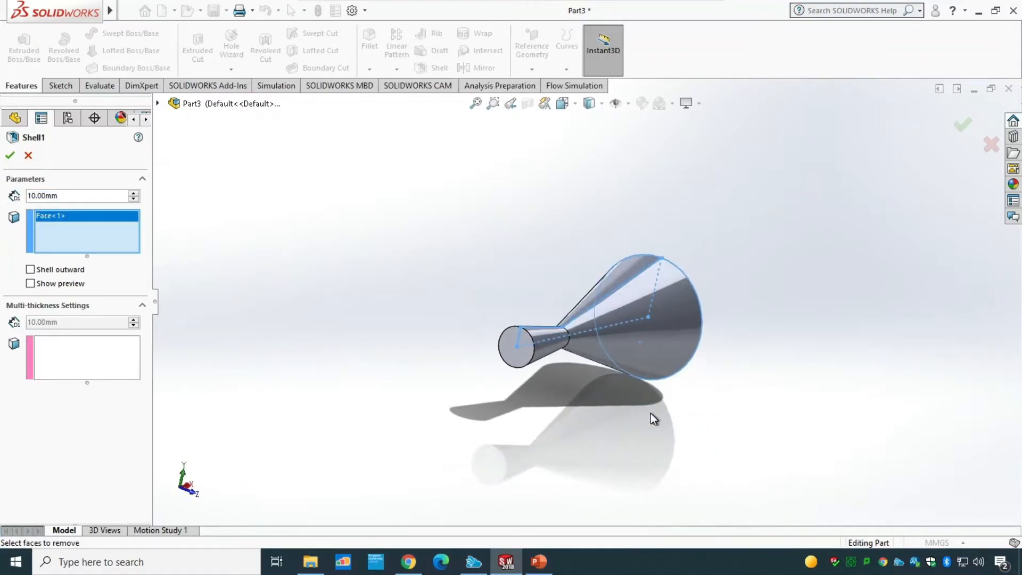
left_click(525, 357)
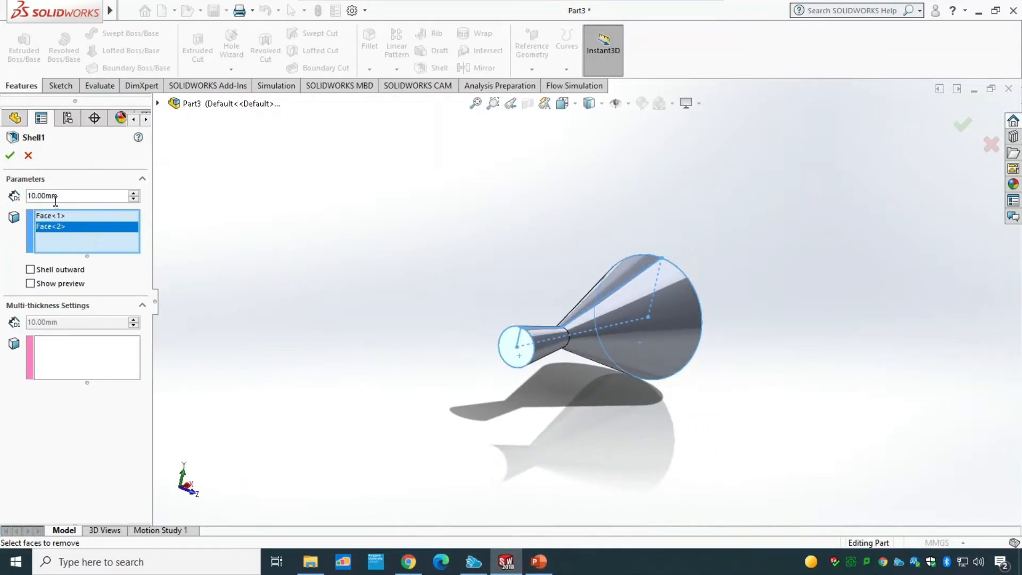
left_click_drag(74, 195, 12, 197)
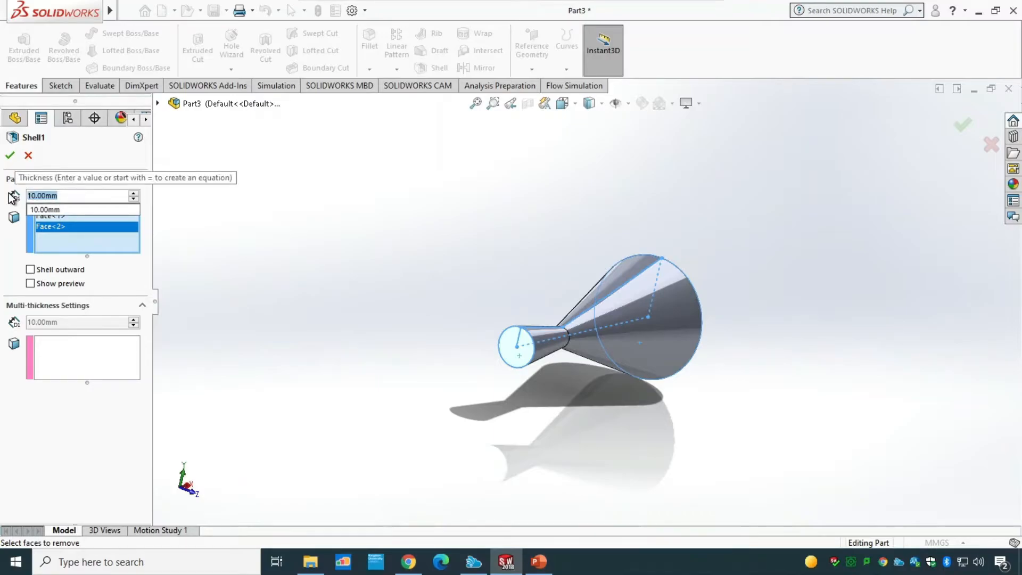
type("0.5")
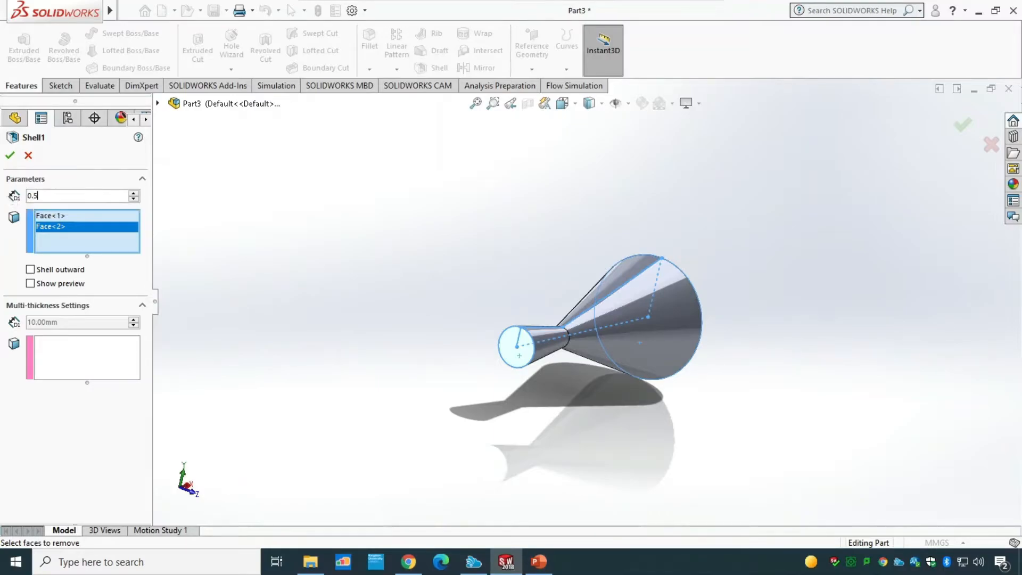
key("Return")
left_click(10, 155)
Step: Save the part as Pipe_T02 in the Tutorial 2 folder
middle_click_drag(499, 406, 430, 384)
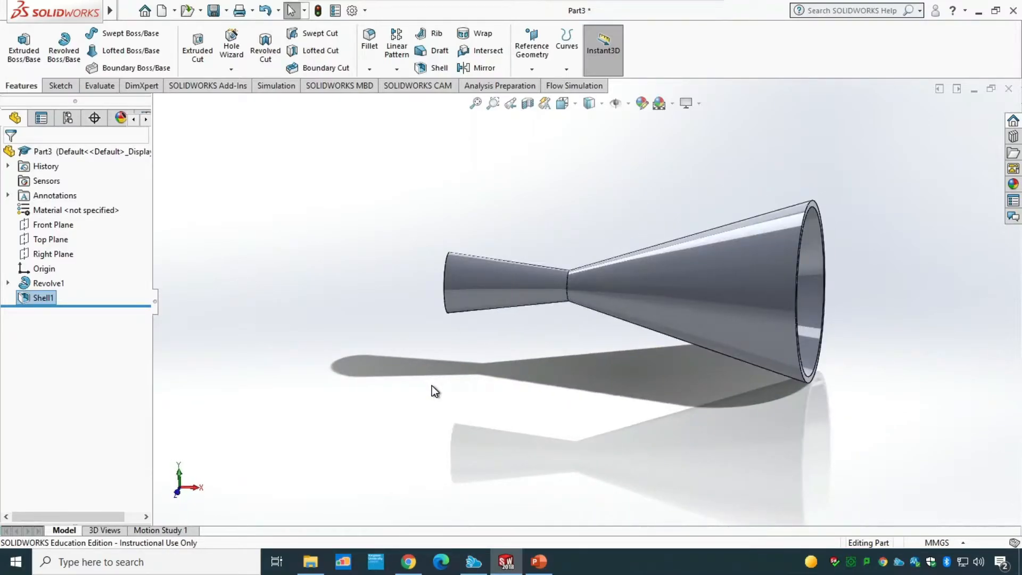
key("ctrl+s")
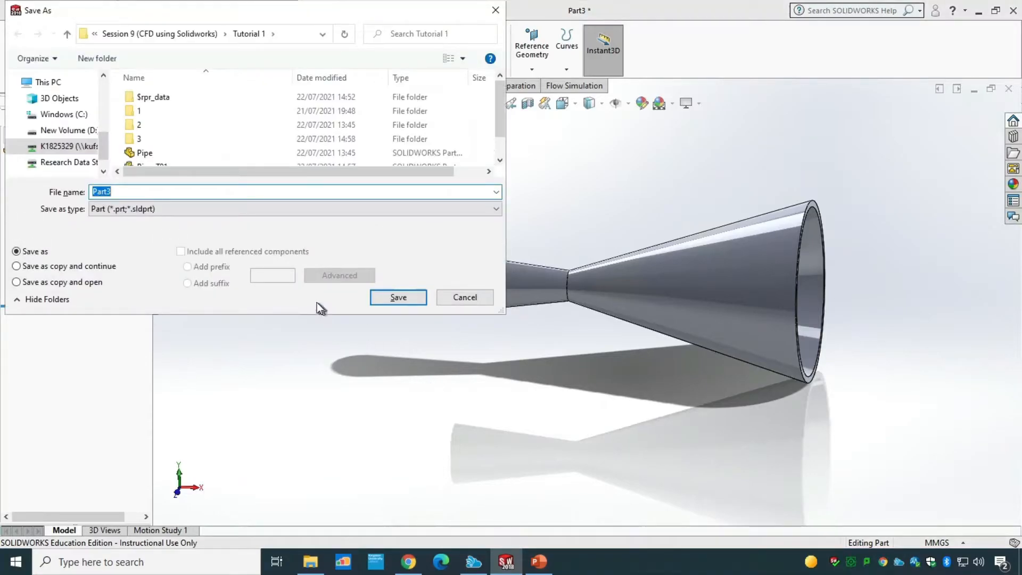
left_click(196, 34)
double_click(158, 111)
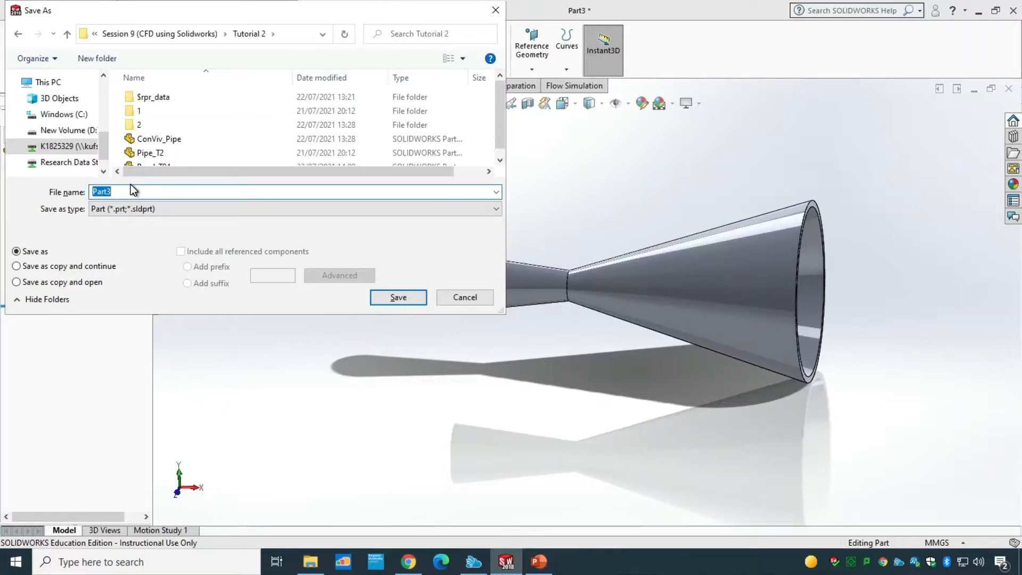
type("Con")
key("BackSpace")
type("Pipe_T")
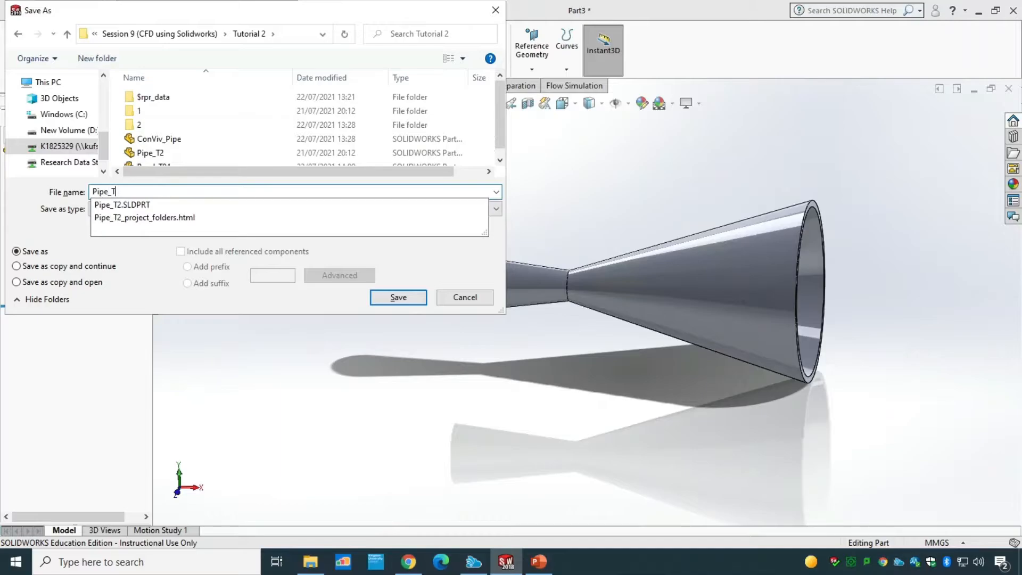
type("02")
key("Return")
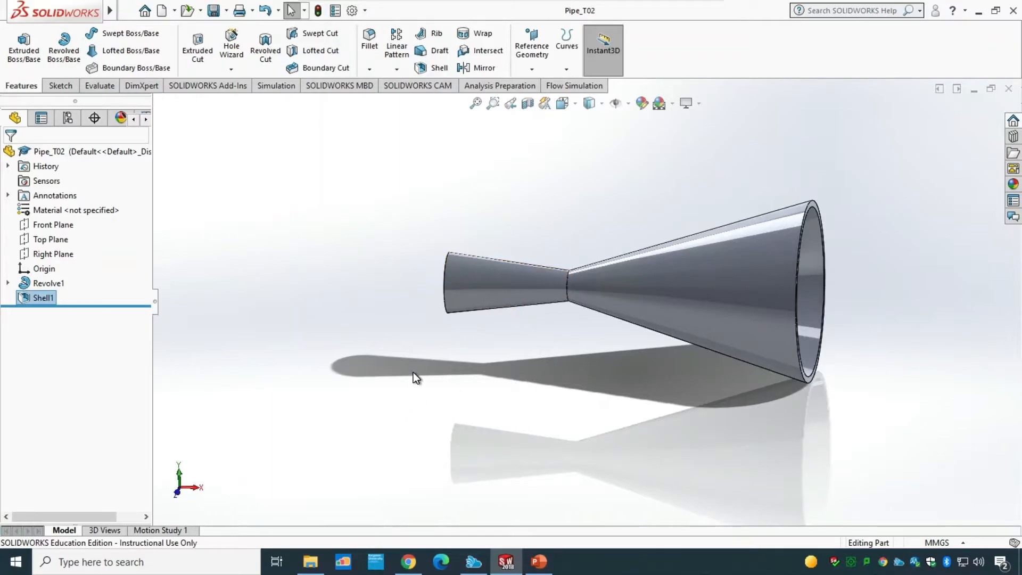
Step: Start a sketch on the narrow end face and convert its outer circular edge into the sketch, then exit
middle_click_drag(415, 375, 486, 376)
scroll(520, 269, "down", 3)
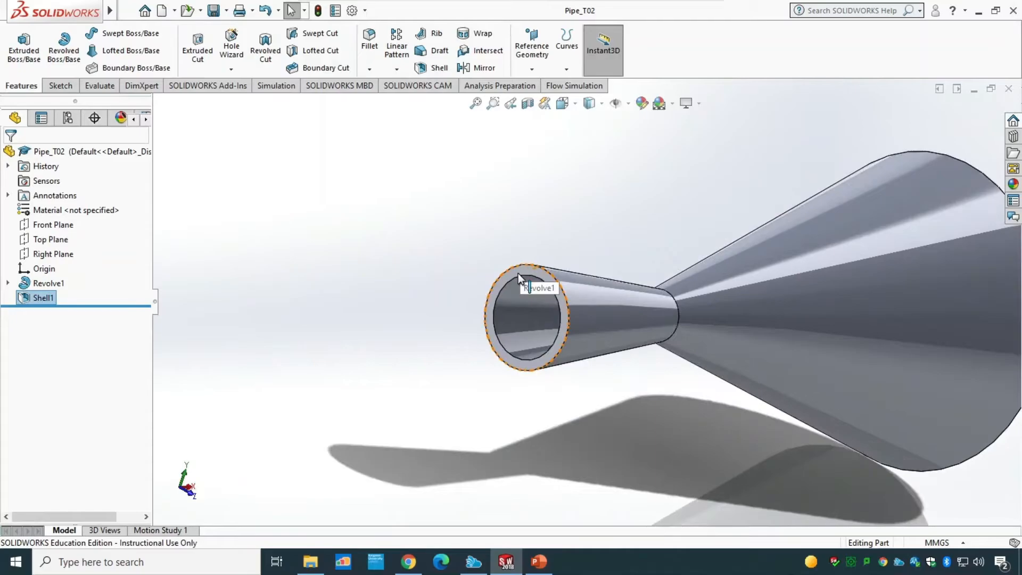
double_click(519, 273)
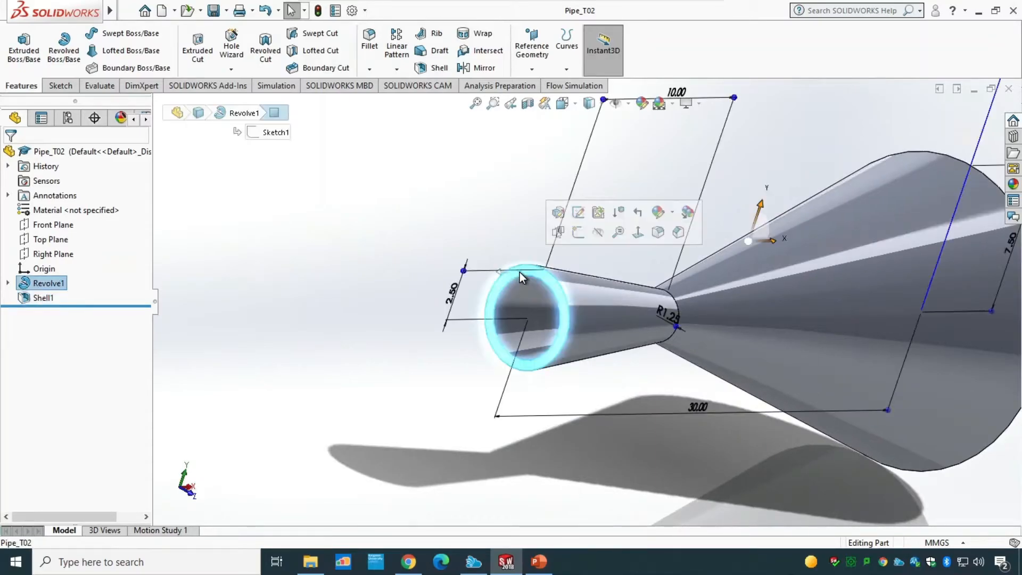
left_click(60, 85)
left_click(18, 43)
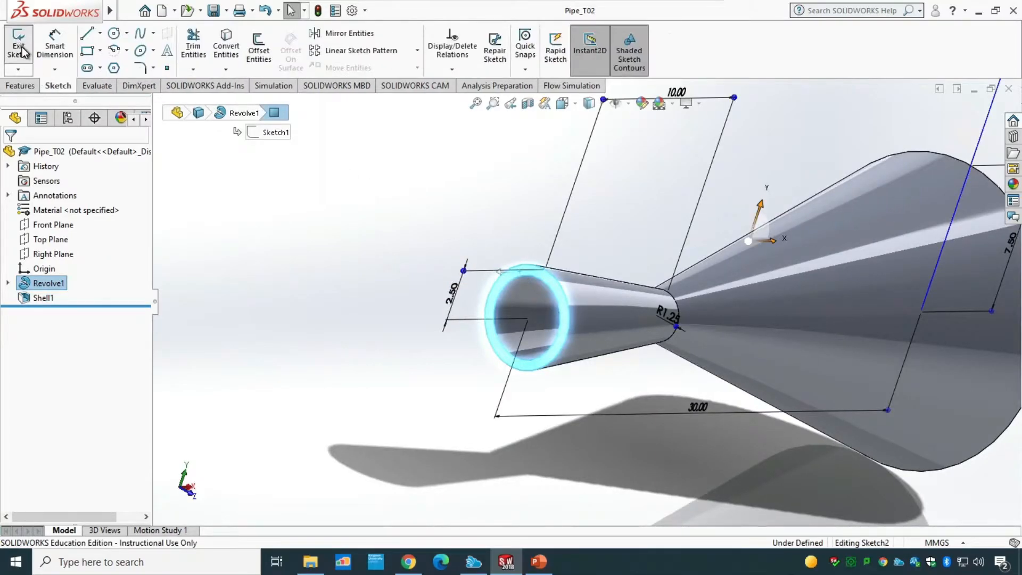
left_click(527, 264)
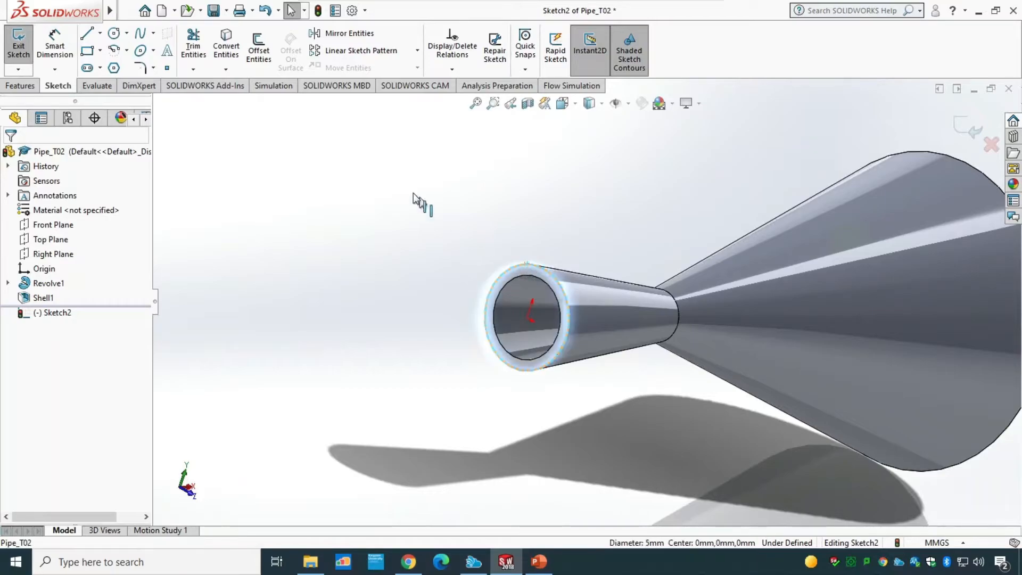
left_click(226, 48)
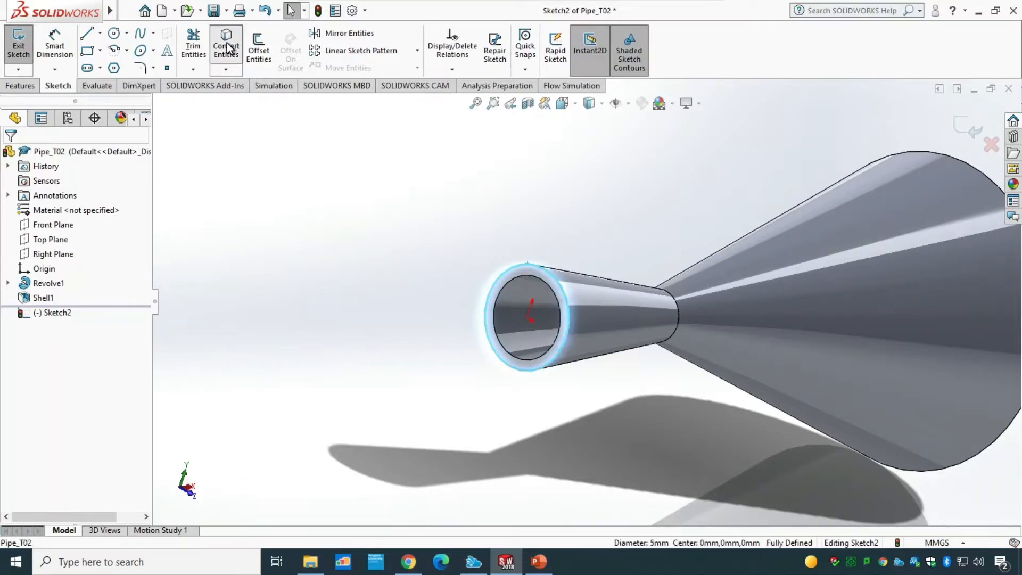
left_click(22, 50)
Step: Extrude the narrow-end sketch 0.5 mm as a separate body with merge result off
left_click(19, 85)
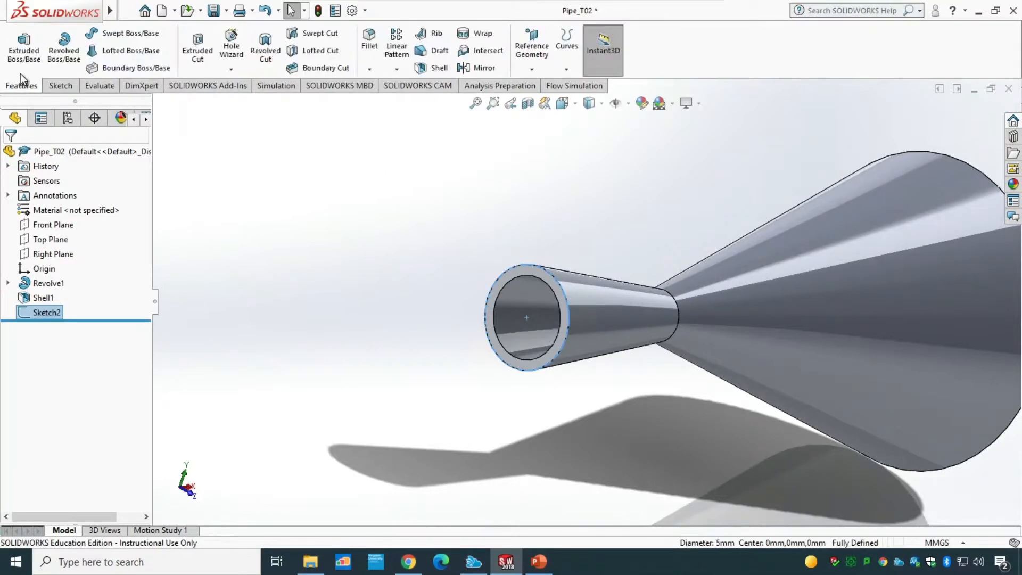
left_click(24, 53)
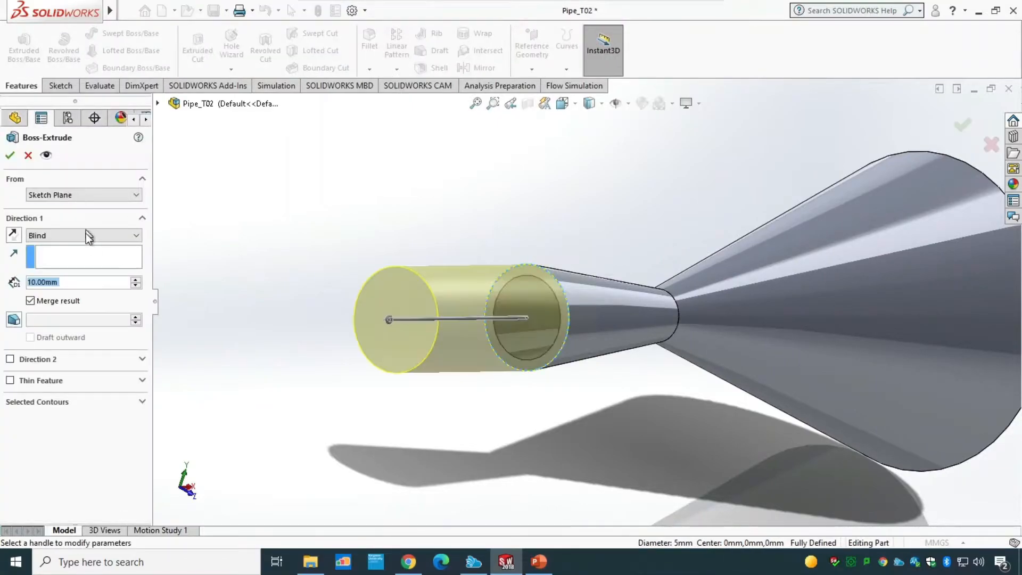
double_click(64, 282)
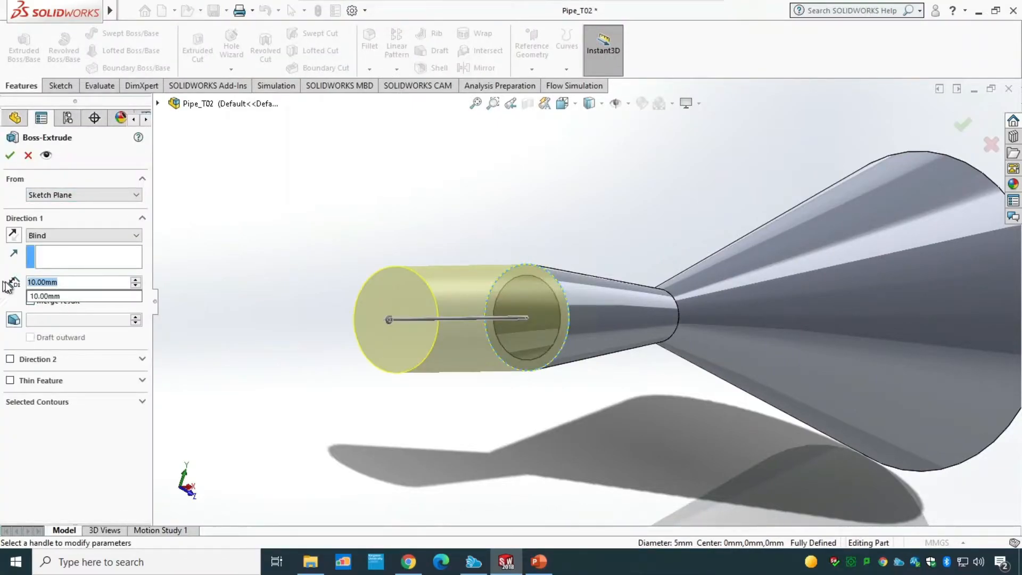
type("0.5")
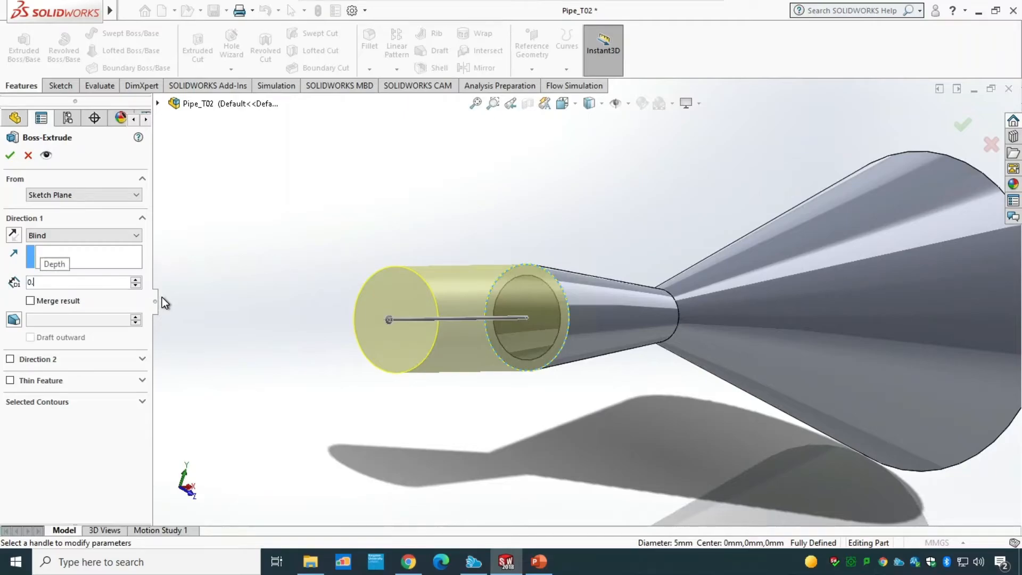
left_click(10, 155)
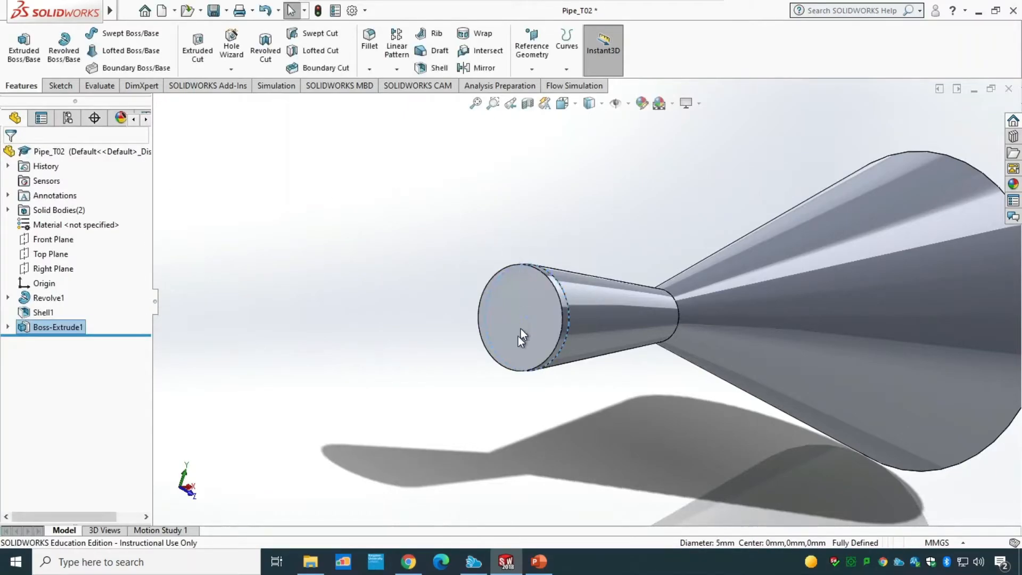
Step: Reopen the first extrusion's settings to review them and confirm without changes
right_click(52, 329)
left_click(62, 272)
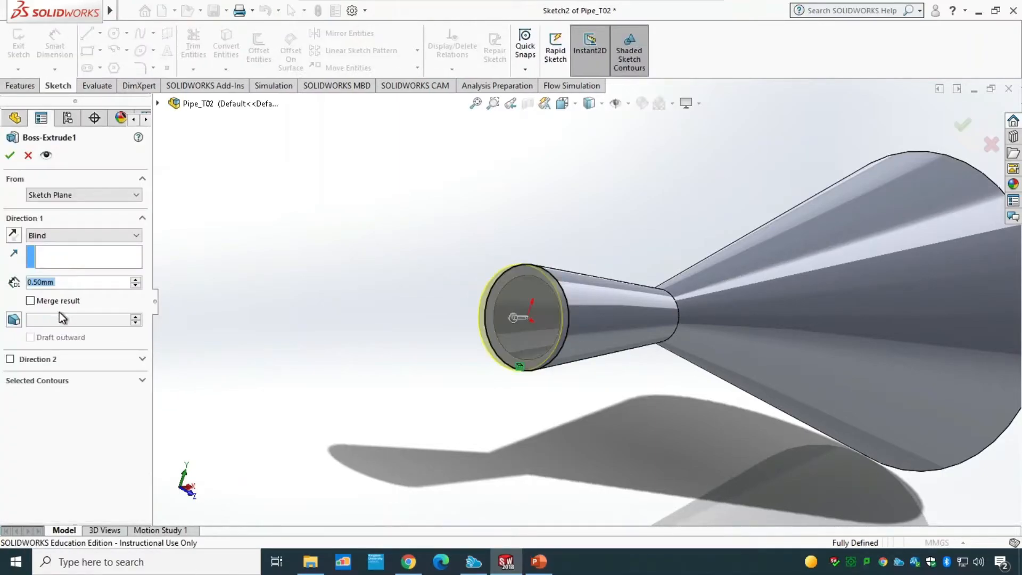
left_click(10, 155)
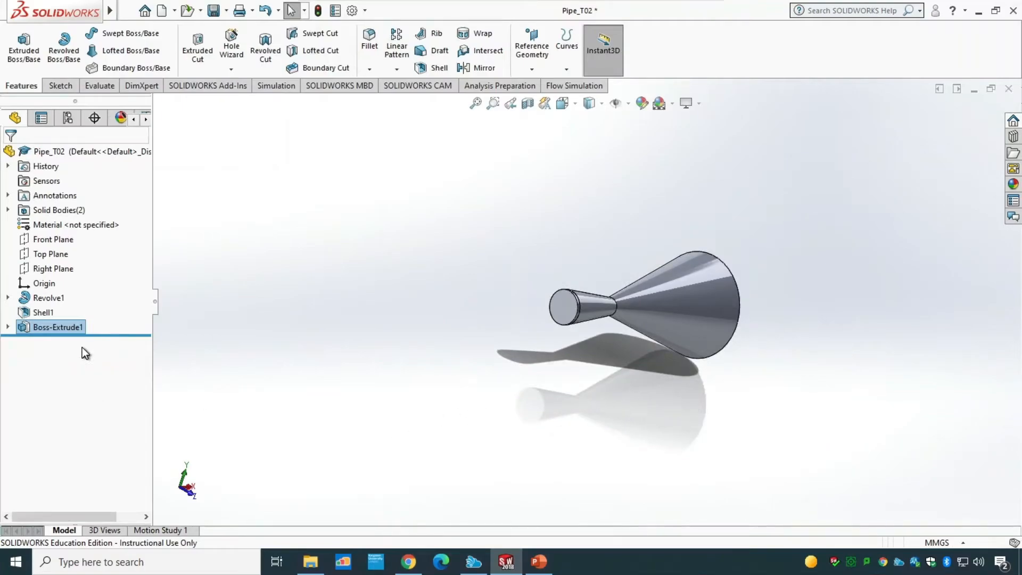
Step: Start a sketch on the wide end face, convert its outer circular edge into the sketch, then exit
middle_click_drag(528, 428, 714, 258)
scroll(695, 267, "down", 5)
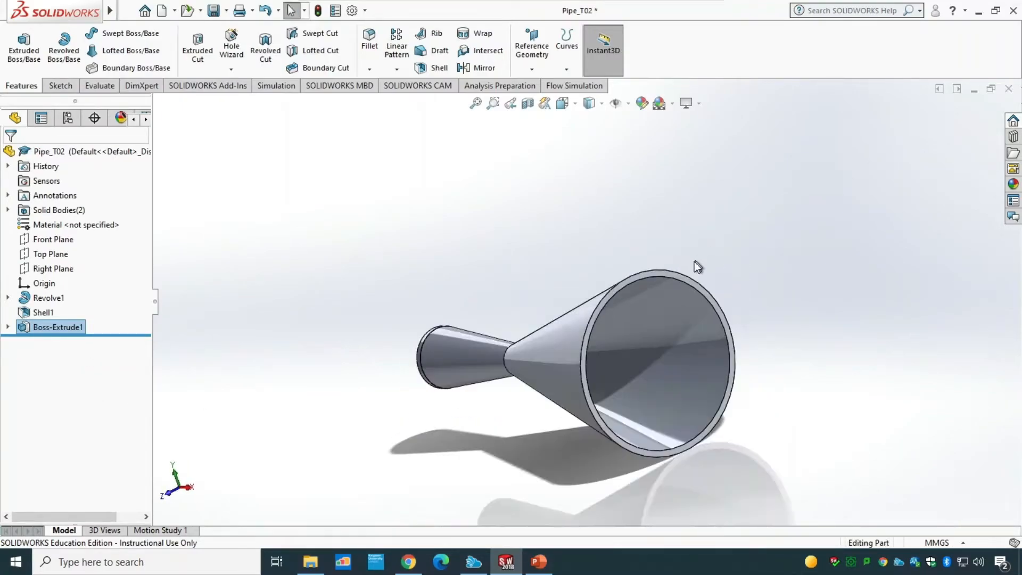
left_click(592, 299)
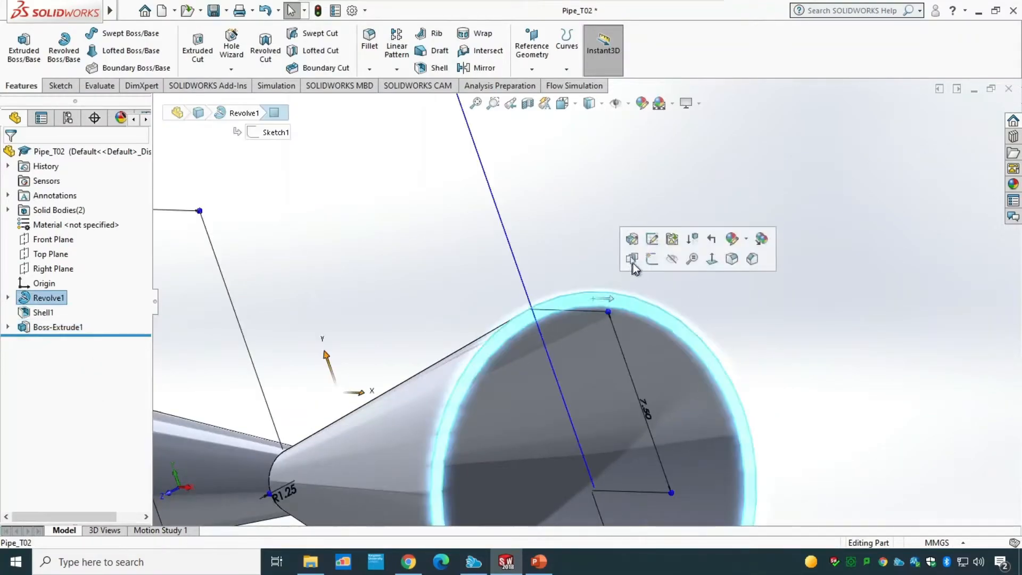
left_click(652, 259)
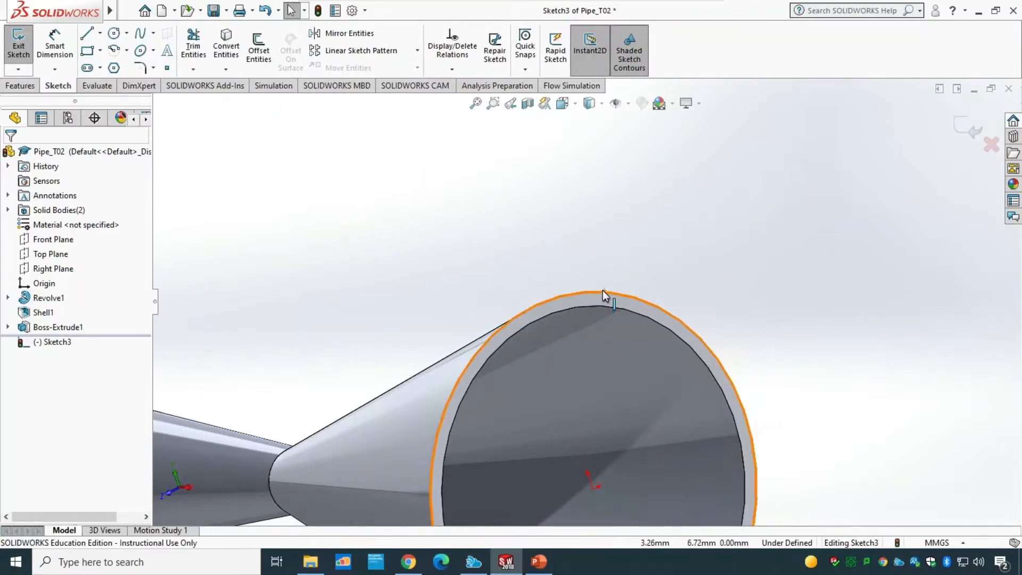
left_click(232, 50)
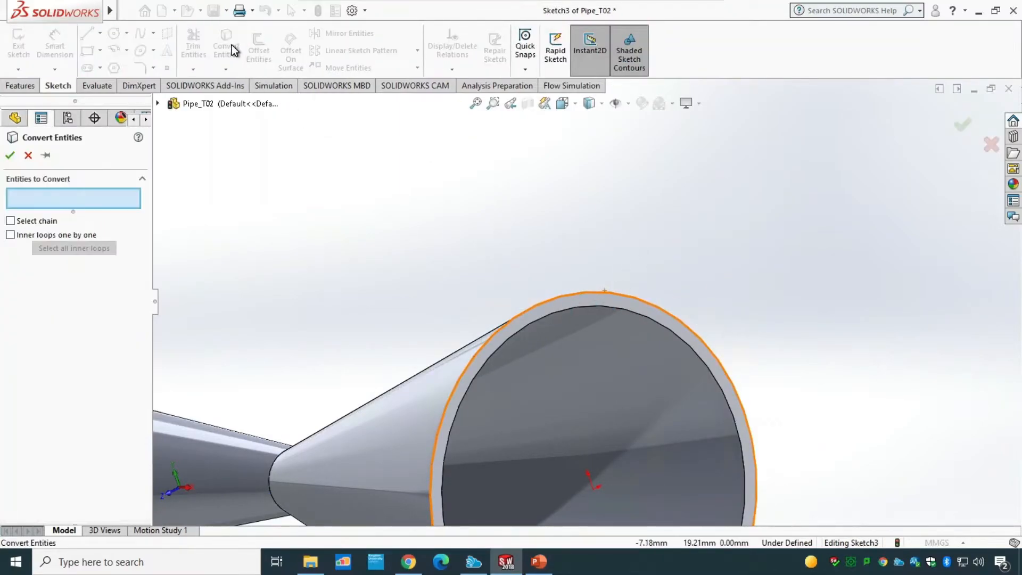
left_click(573, 295)
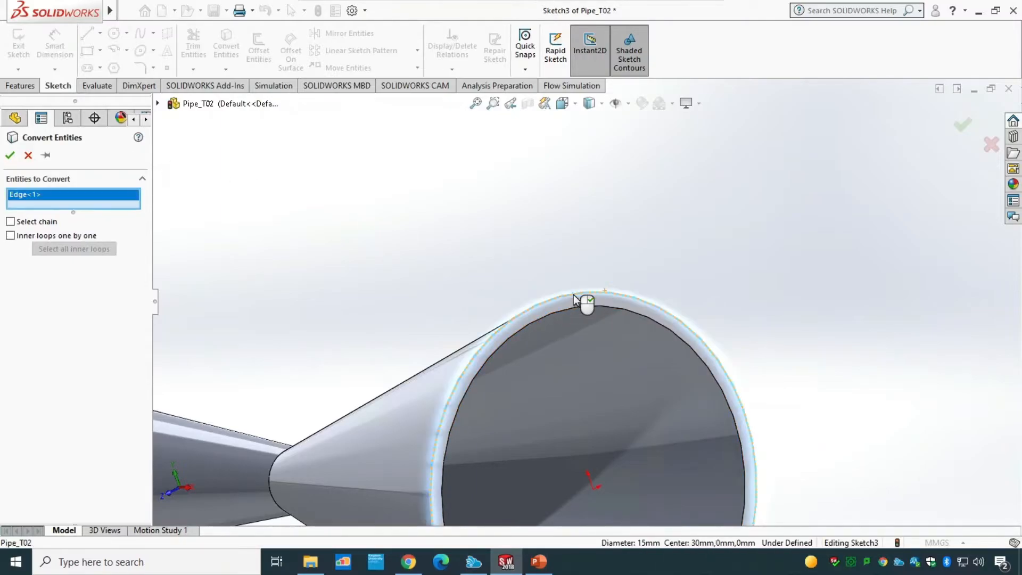
left_click(10, 155)
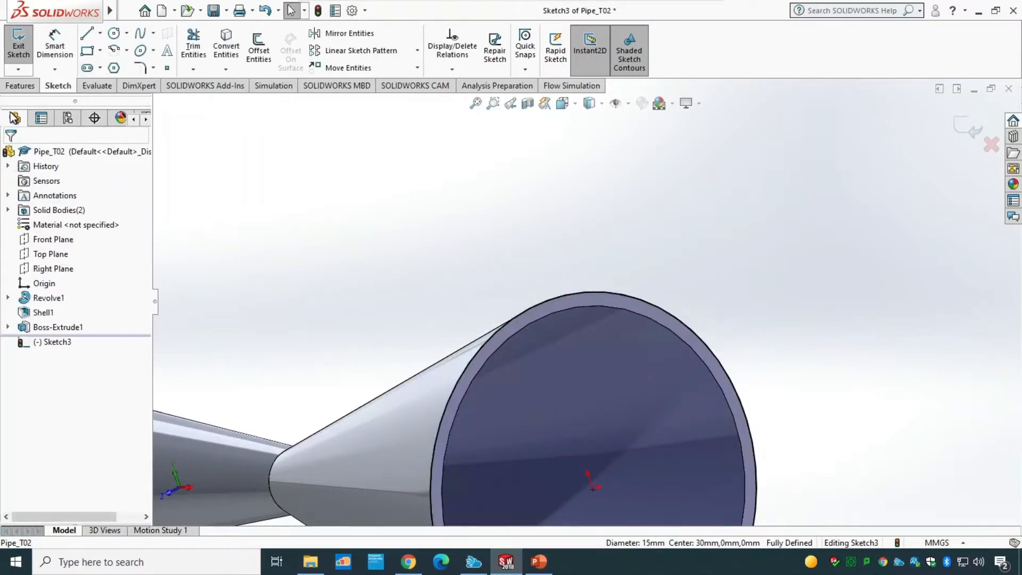
left_click(19, 40)
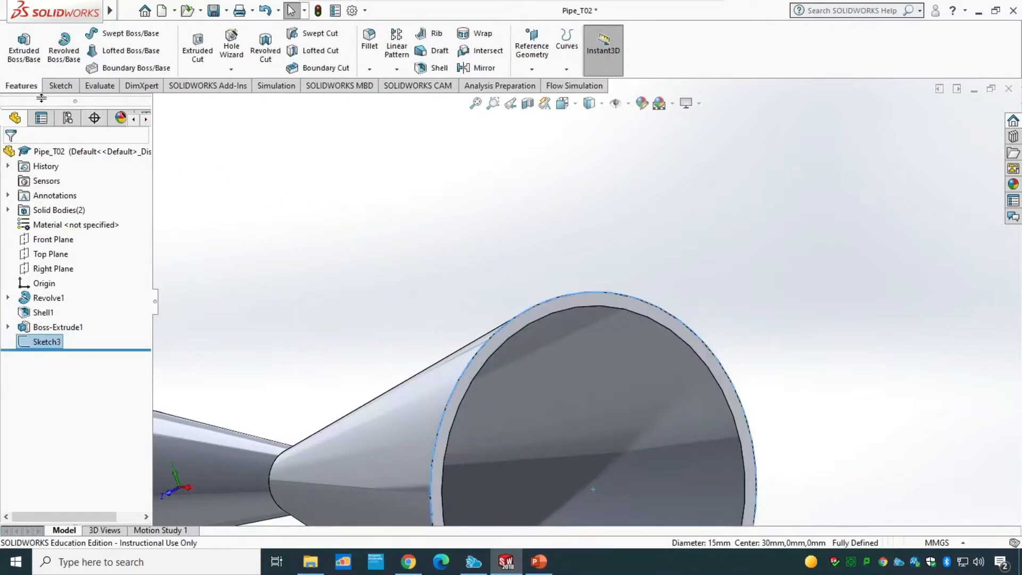
Step: Extrude the wide-end sketch 0.5 mm with merge result turned off
left_click(25, 61)
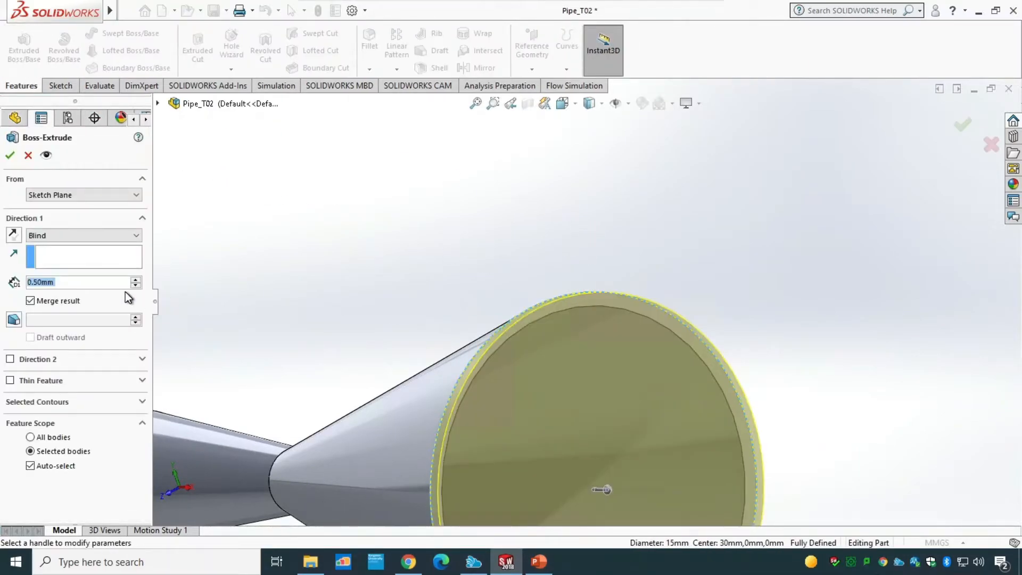
left_click(59, 301)
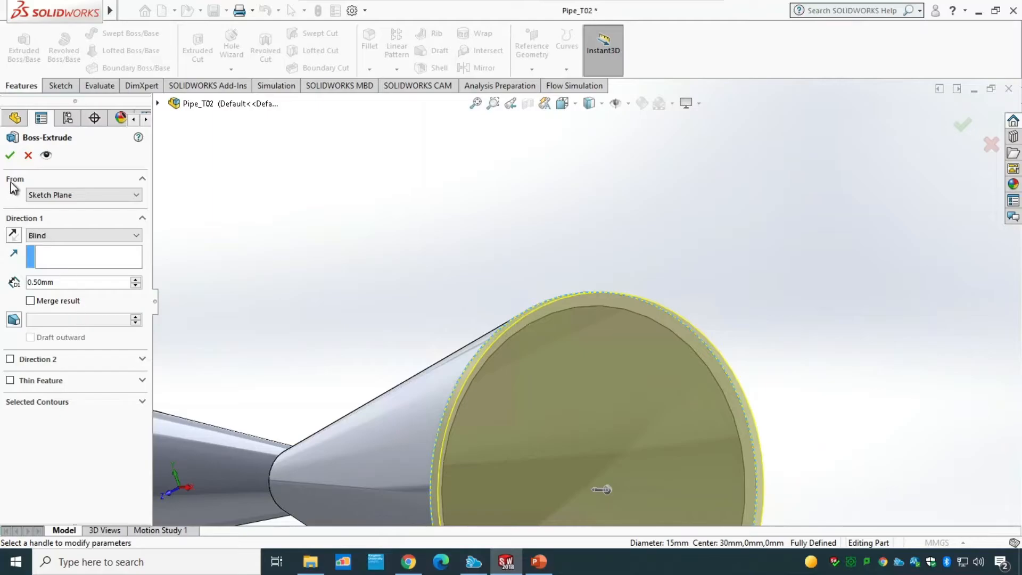
left_click(10, 156)
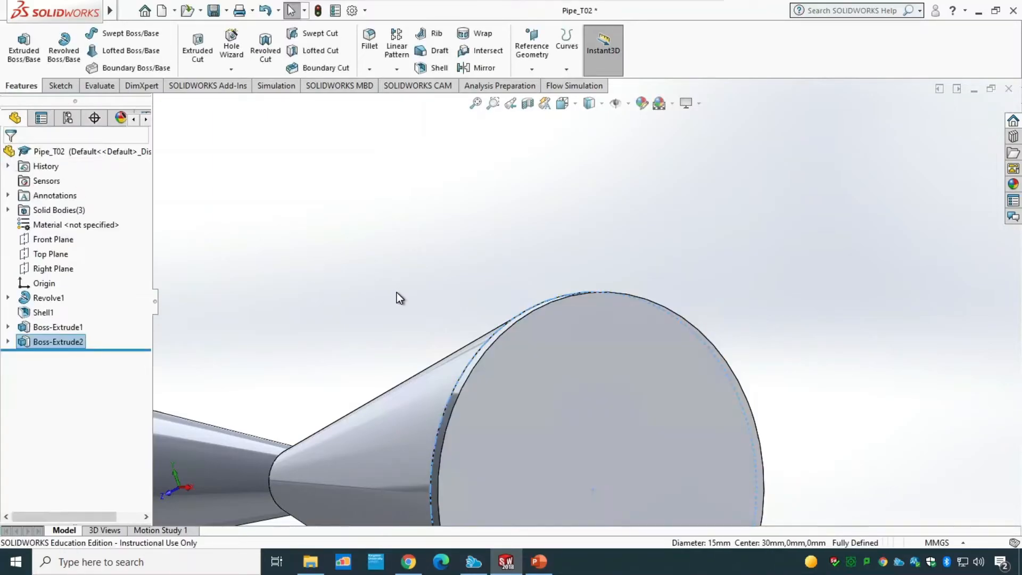
Step: Rename the first boss extrusion as Inlet
scroll(397, 292, "up", 4)
middle_click_drag(456, 254, 481, 260)
left_click(56, 327)
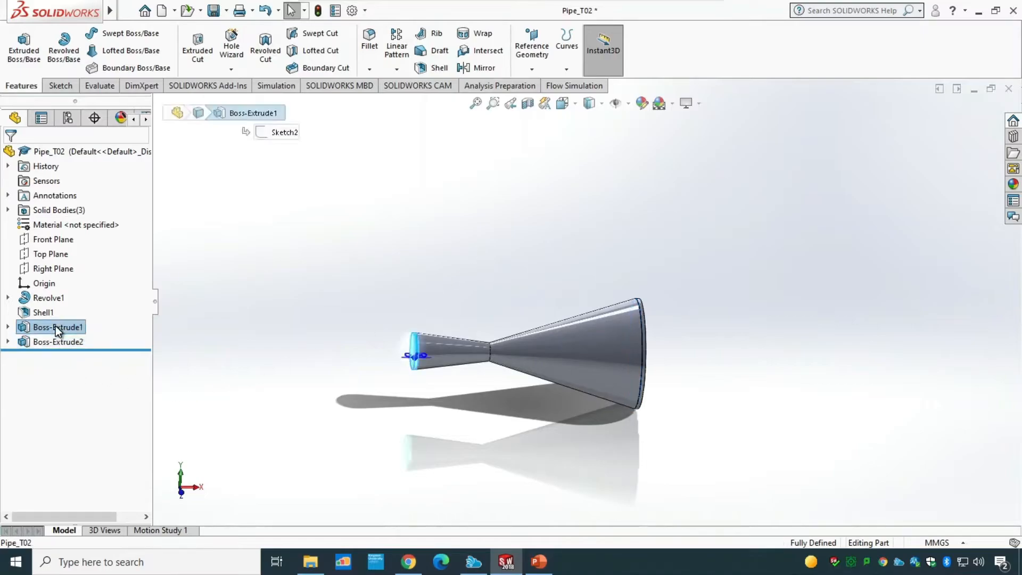
left_click(57, 327)
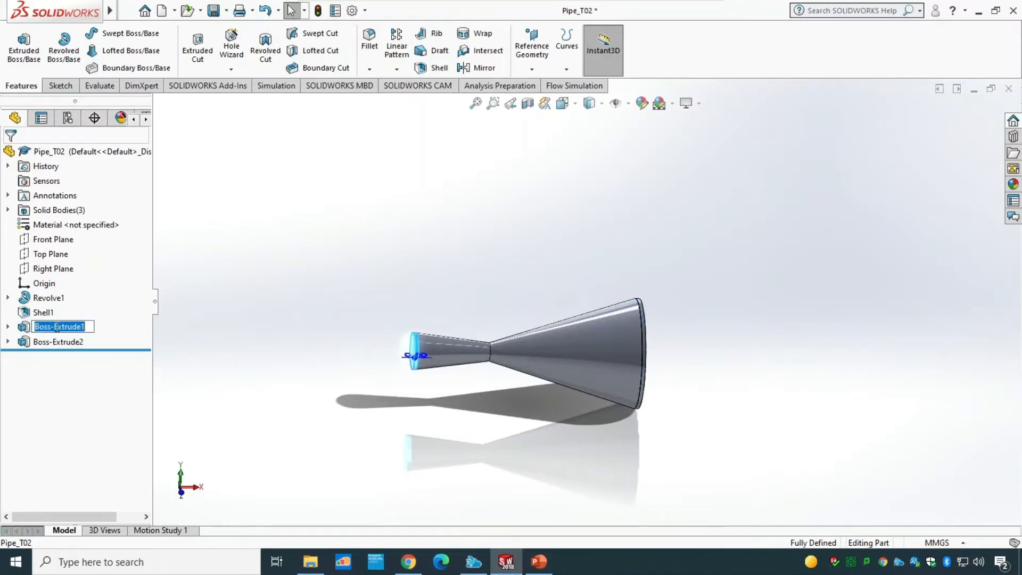
type("Inlet")
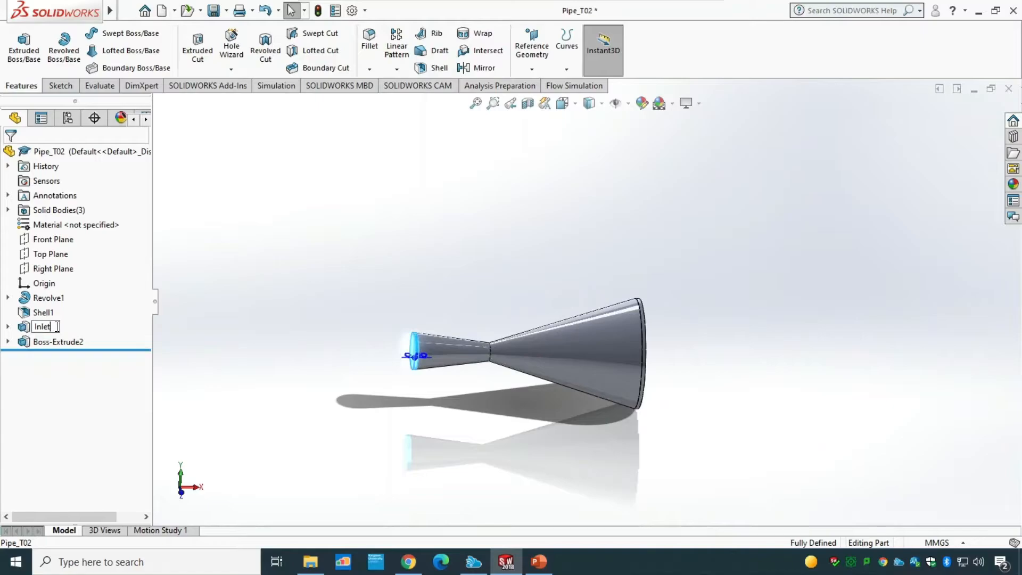
Step: Rename the second boss extrusion as Outlet and save the part
left_click(62, 340)
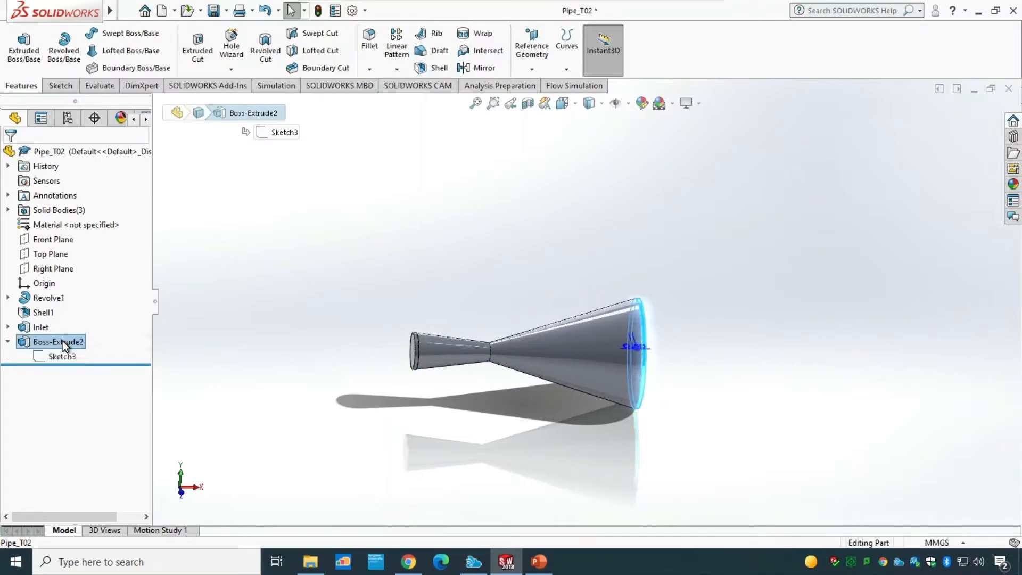
double_click(62, 340)
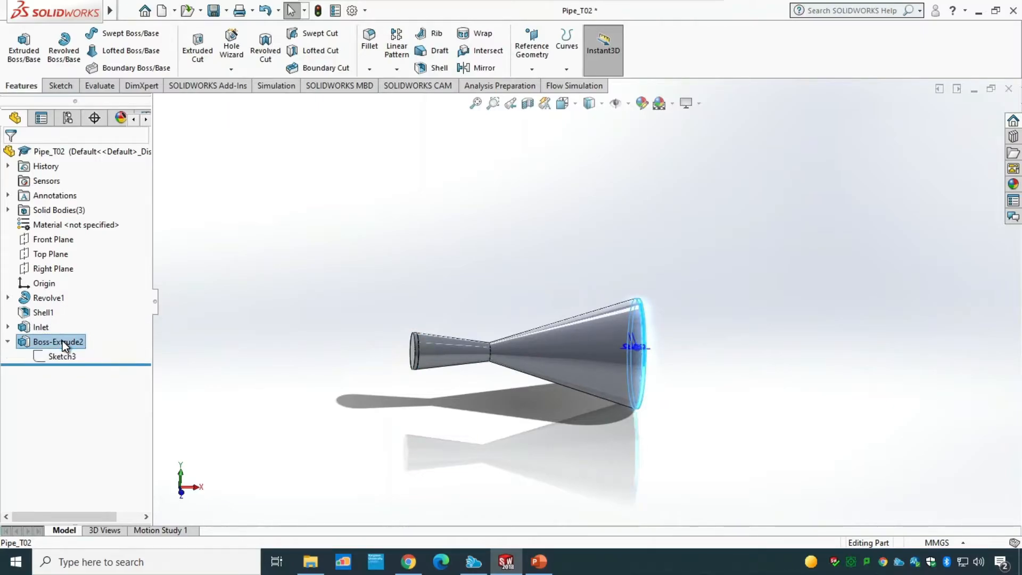
left_click(34, 341)
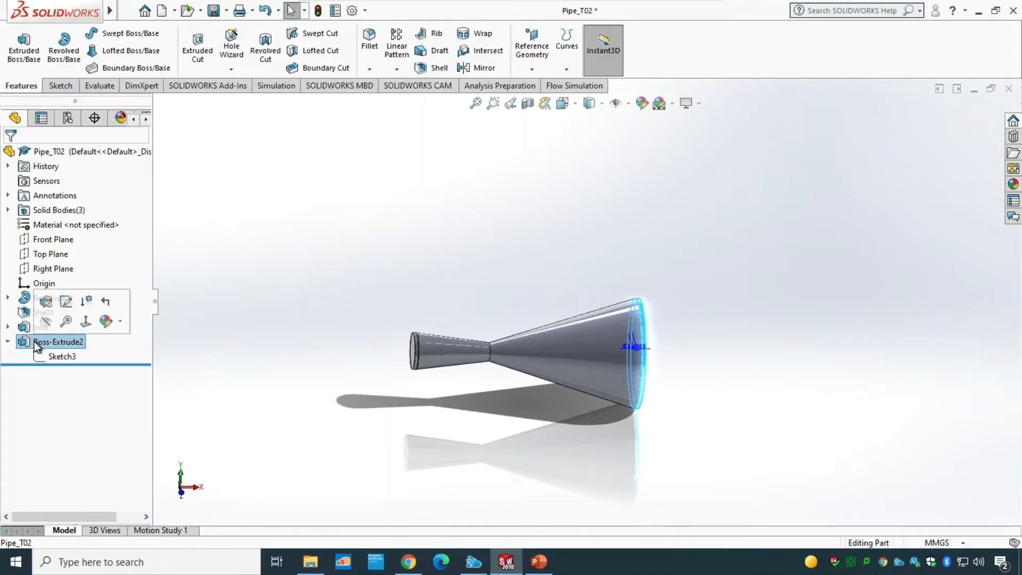
type("Outlet")
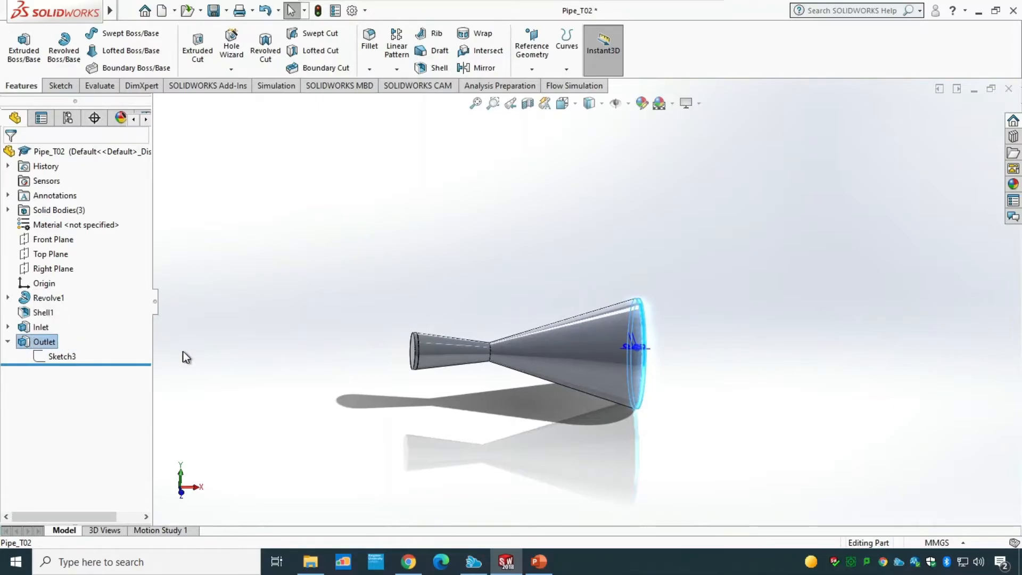
left_click(231, 350)
key("ctrl+s")
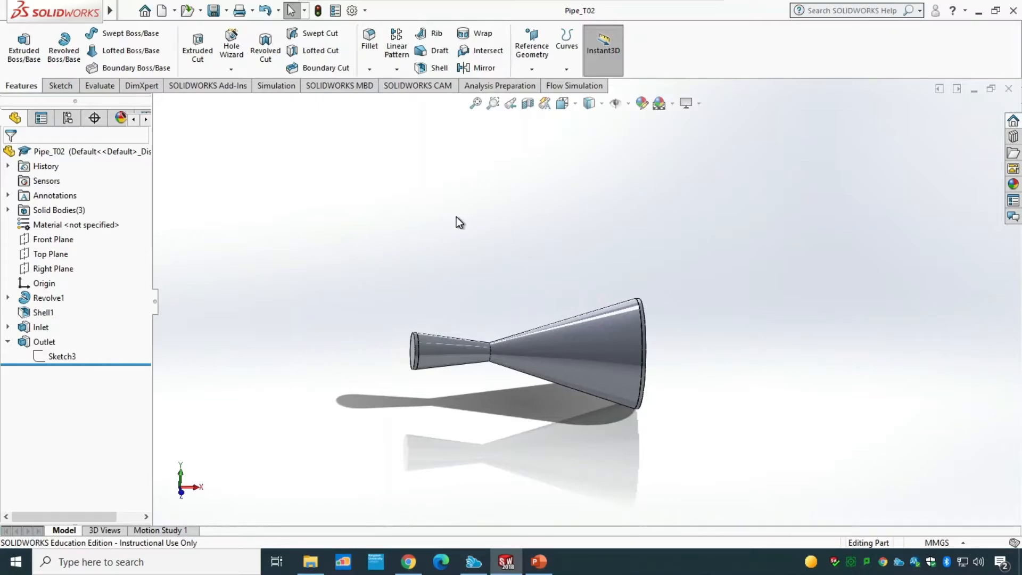
Step: Start the Flow Simulation wizard and name the project Convergent Divergent Nozzle Flow Simulation
middle_click_drag(455, 216, 408, 219)
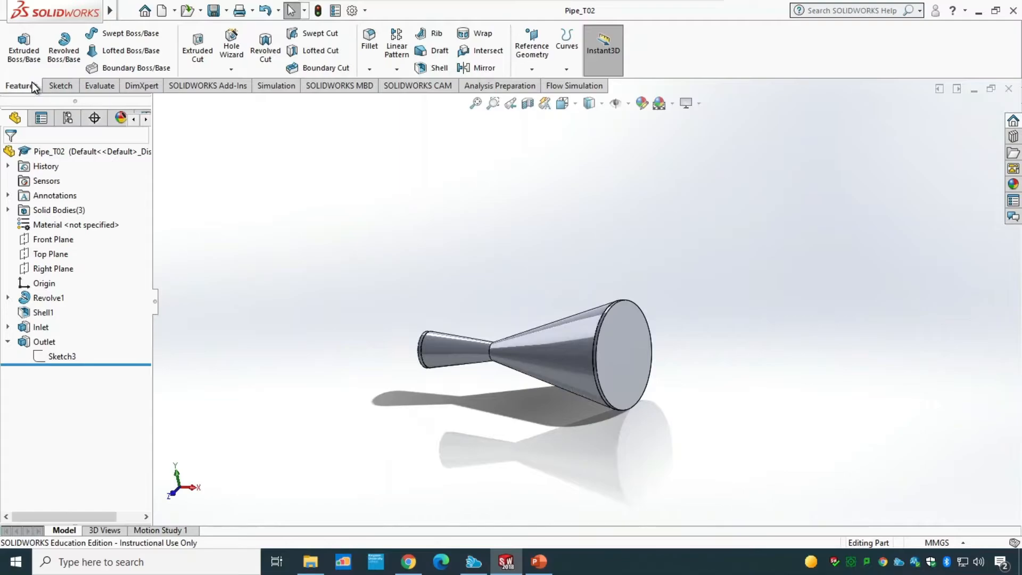
left_click(576, 86)
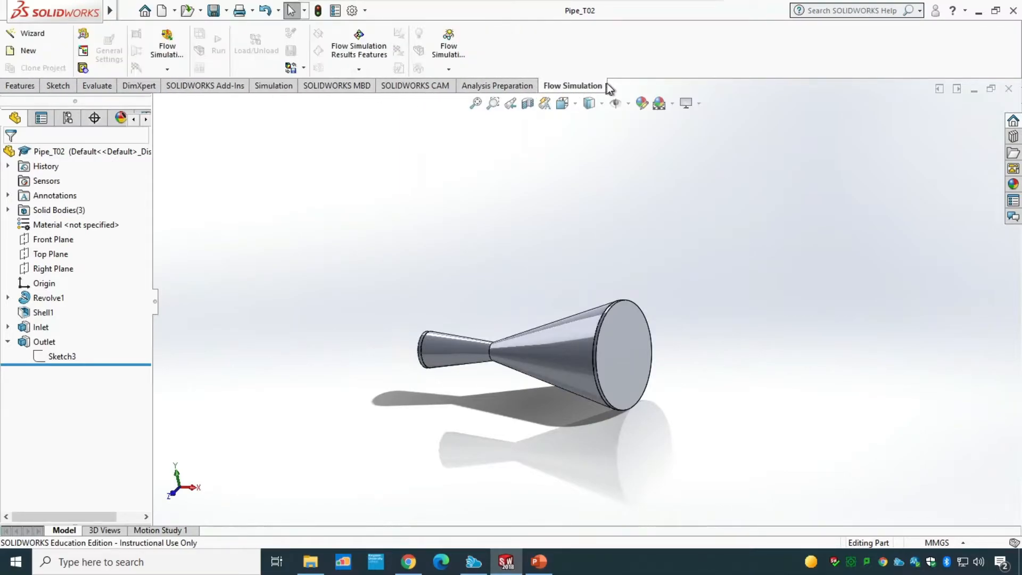
left_click(44, 32)
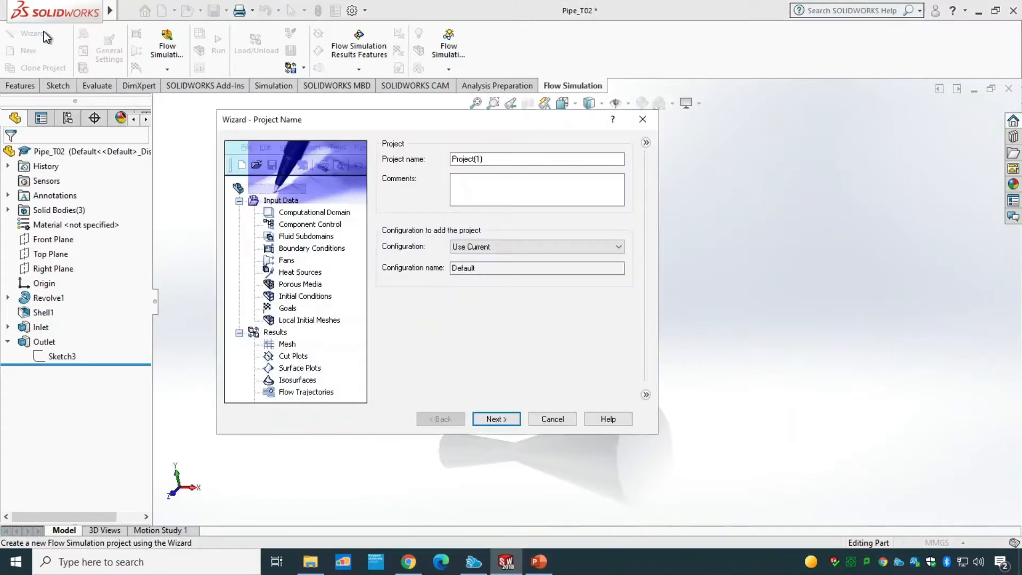
left_click_drag(522, 162, 430, 162)
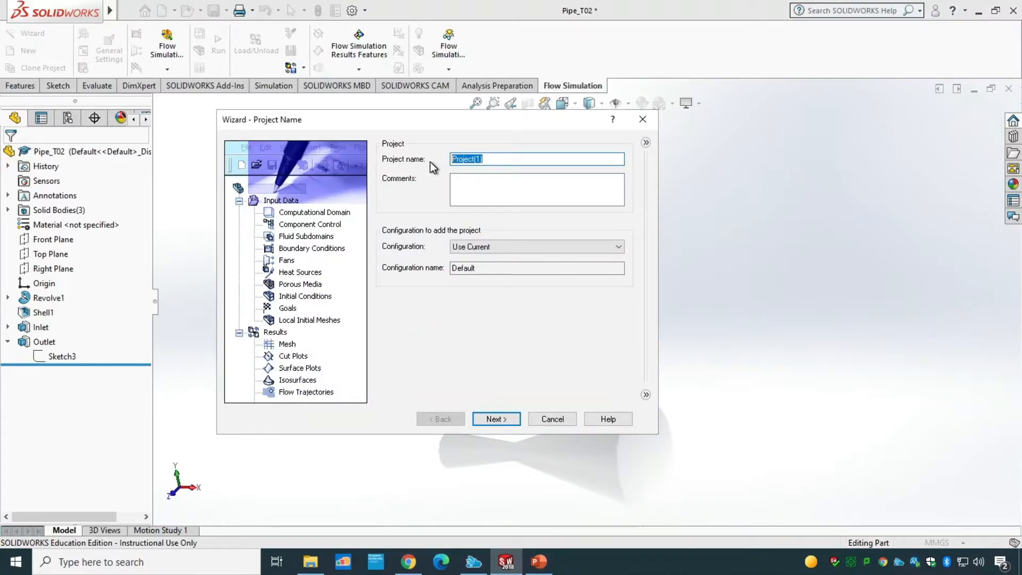
type("Convergent Diverge")
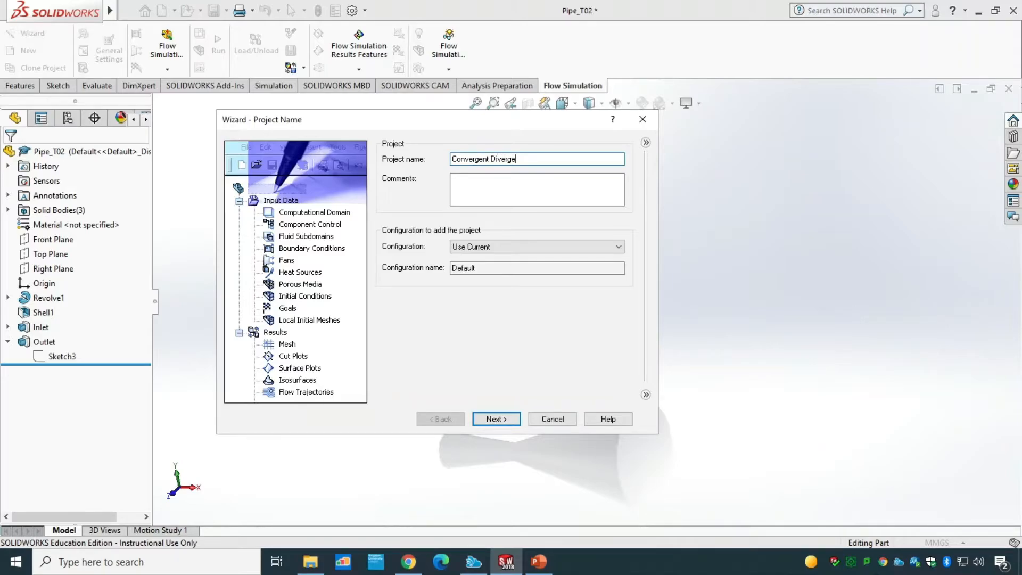
type("nt Nozzle Flow Simulation")
left_click(500, 420)
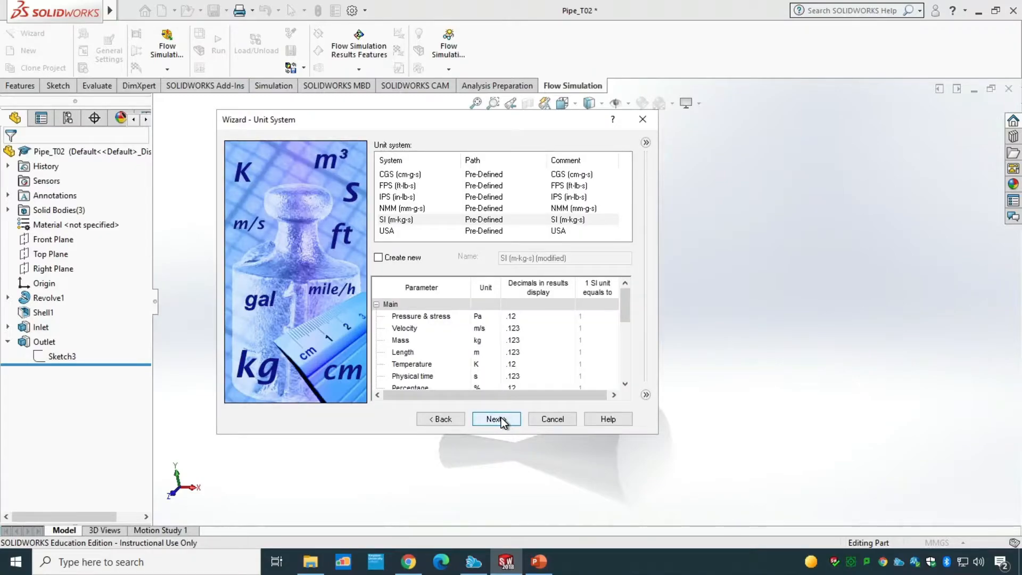
Step: Choose the SI unit system and set the pressure and stress unit to bar
left_click(399, 217)
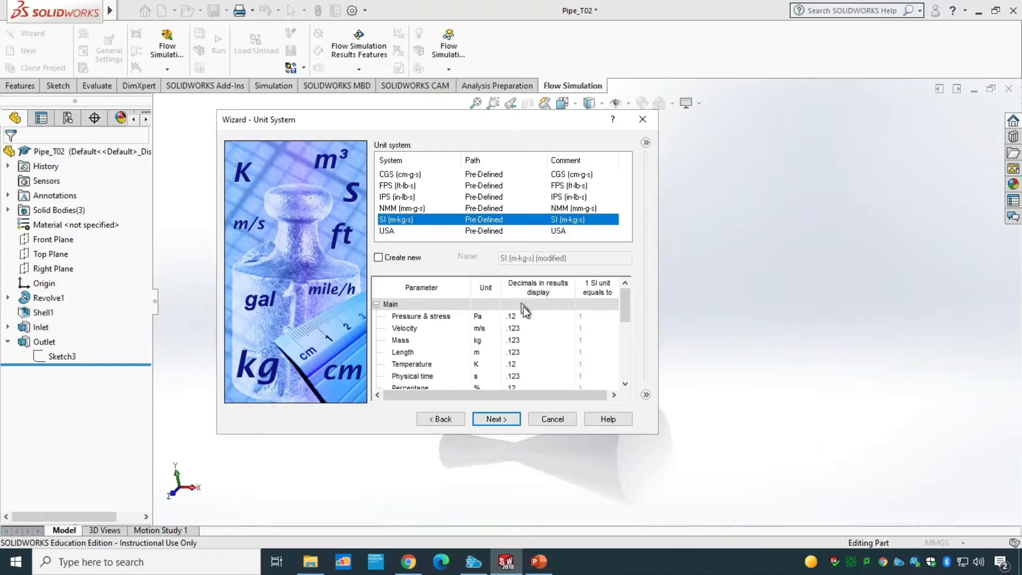
left_click(493, 317)
left_click(494, 317)
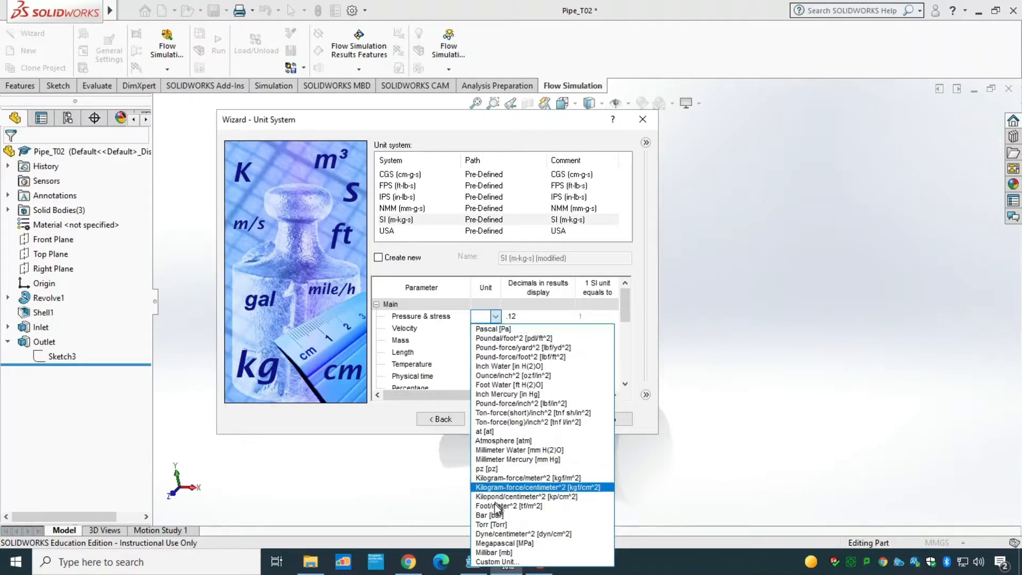
left_click(484, 515)
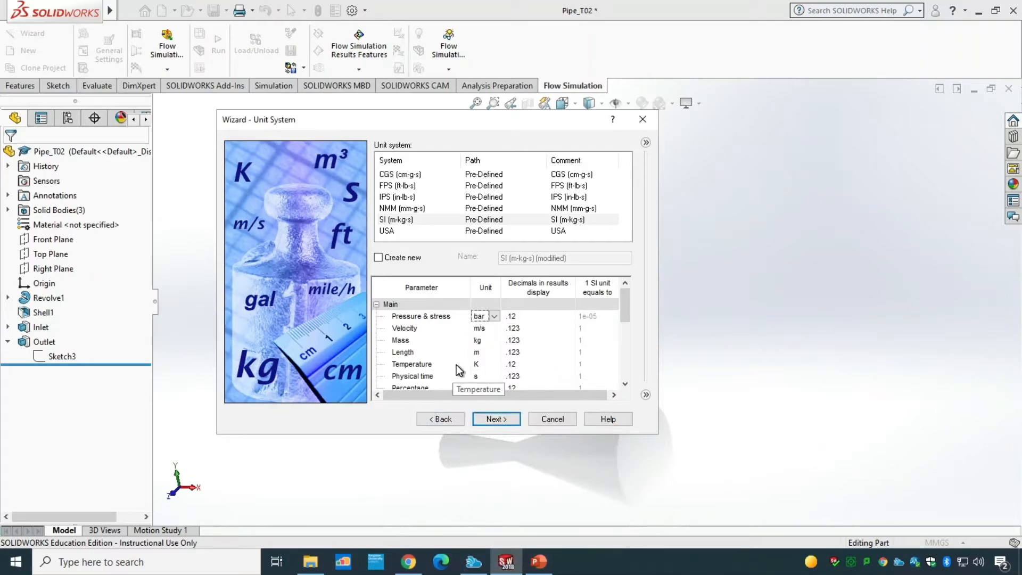
Step: Set the temperature unit to Celsius and move on from the unit system page
left_click(487, 364)
left_click(497, 365)
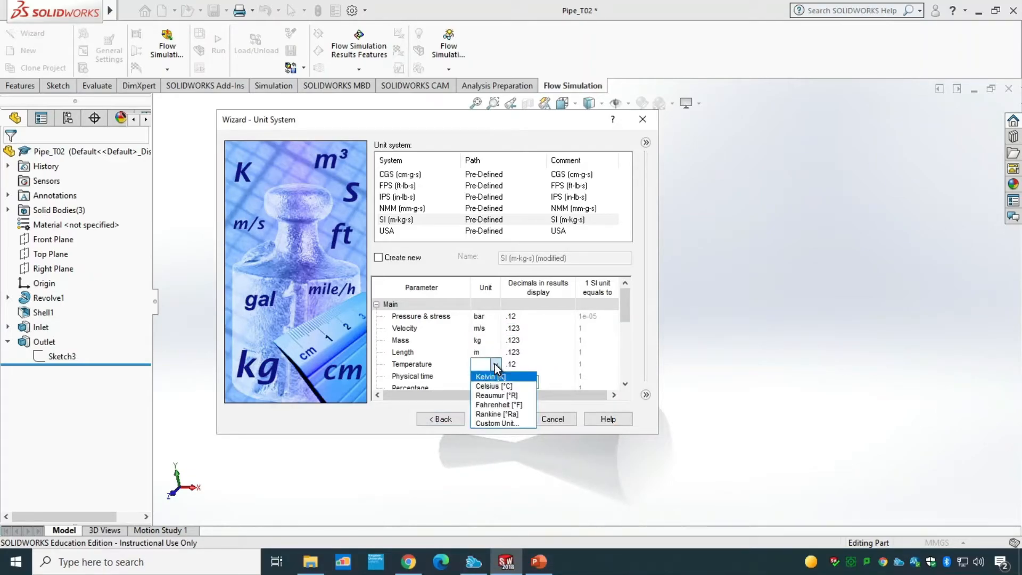
left_click(528, 387)
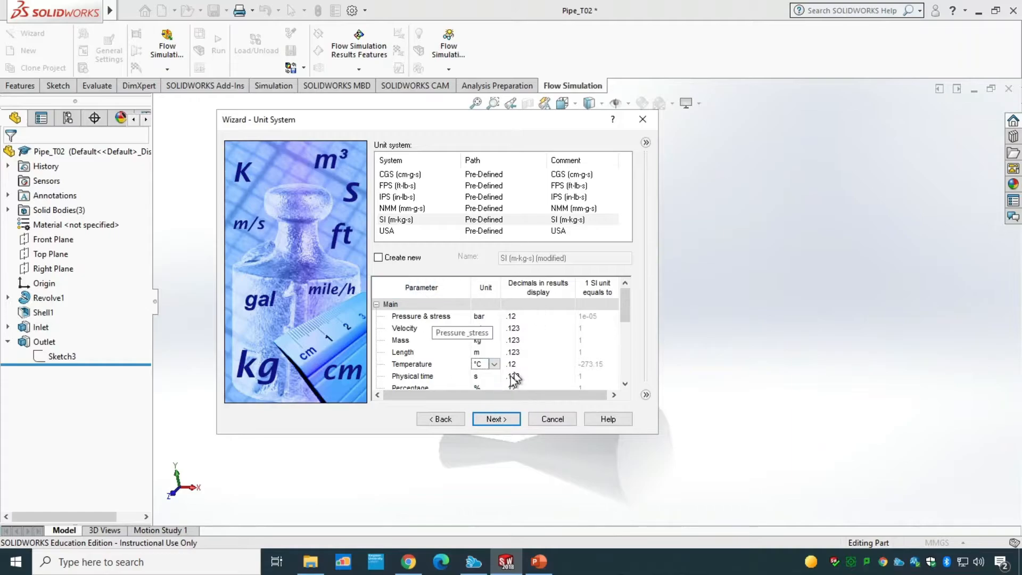
left_click(490, 419)
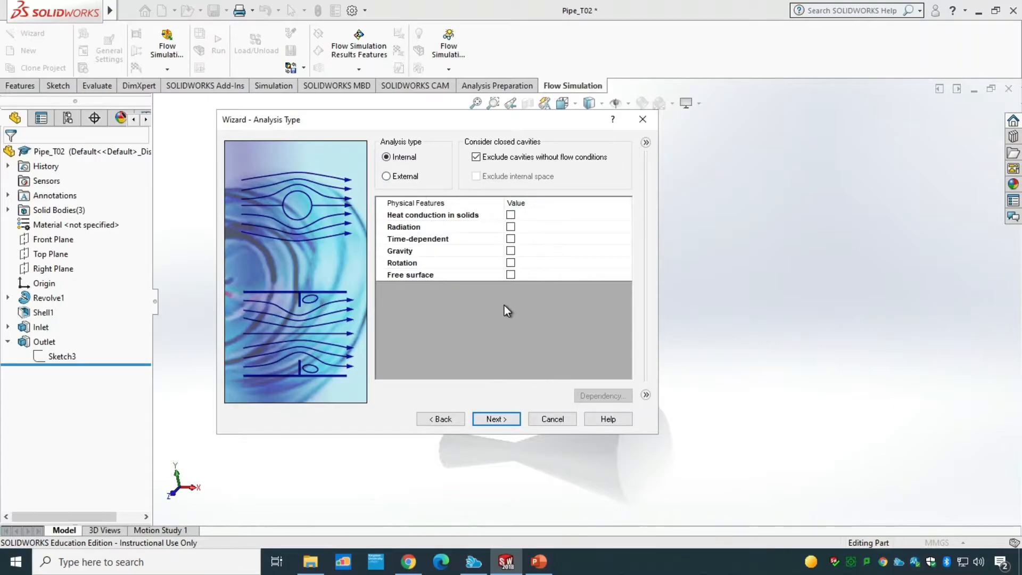
Step: Keep the internal analysis type and add Water from the liquids list as the project fluid
left_click(494, 419)
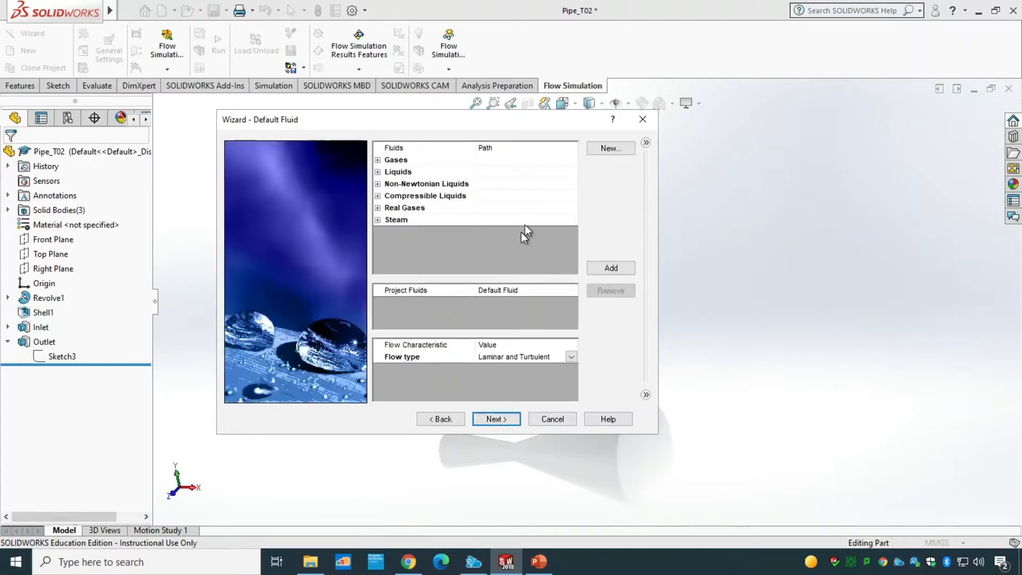
left_click(378, 171)
scroll(473, 202, "down", 2)
scroll(472, 202, "down", 2)
left_click(420, 232)
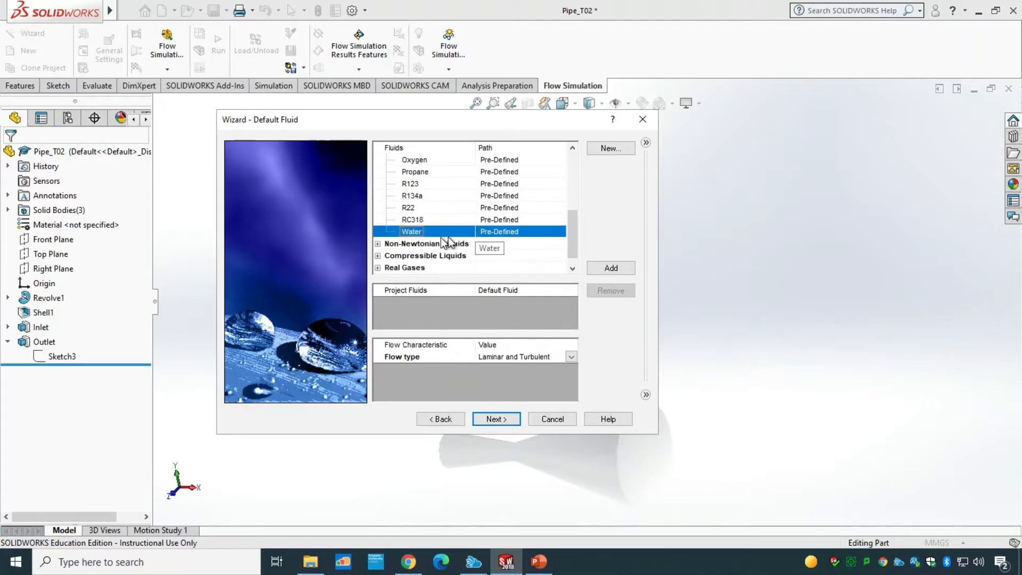
left_click(612, 268)
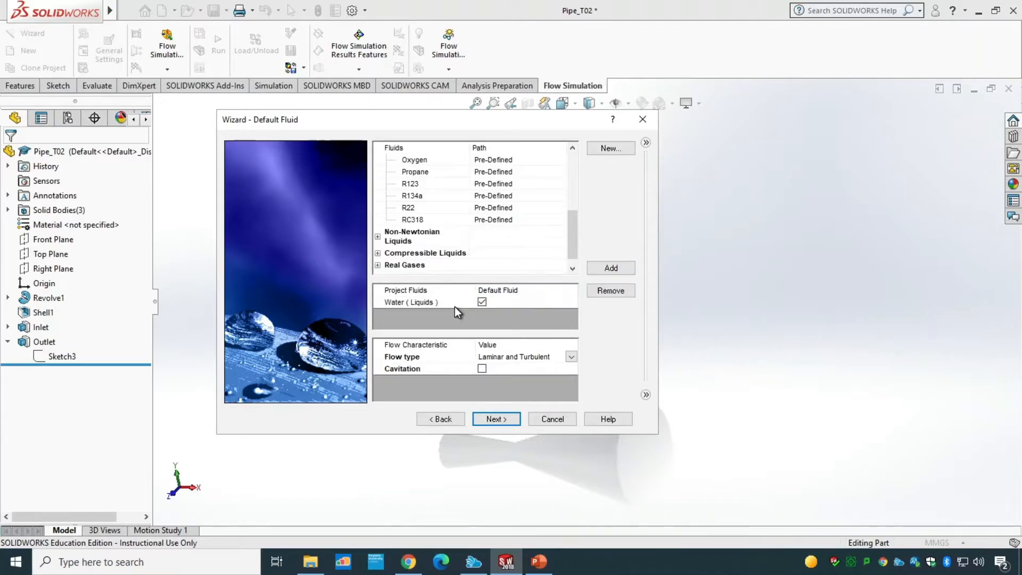
Step: Accept the default wall and initial conditions and finish the wizard
left_click(502, 419)
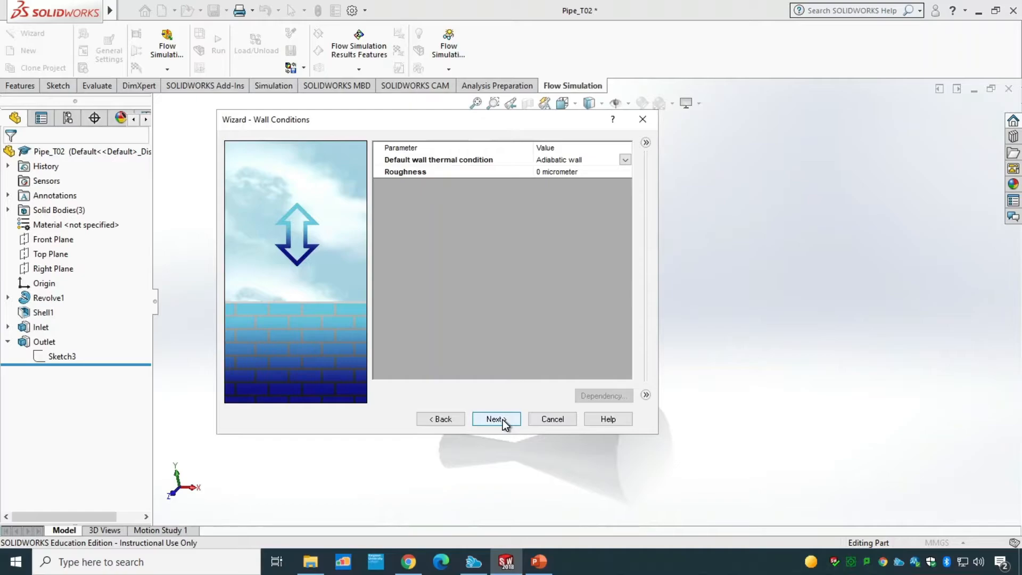
left_click(502, 419)
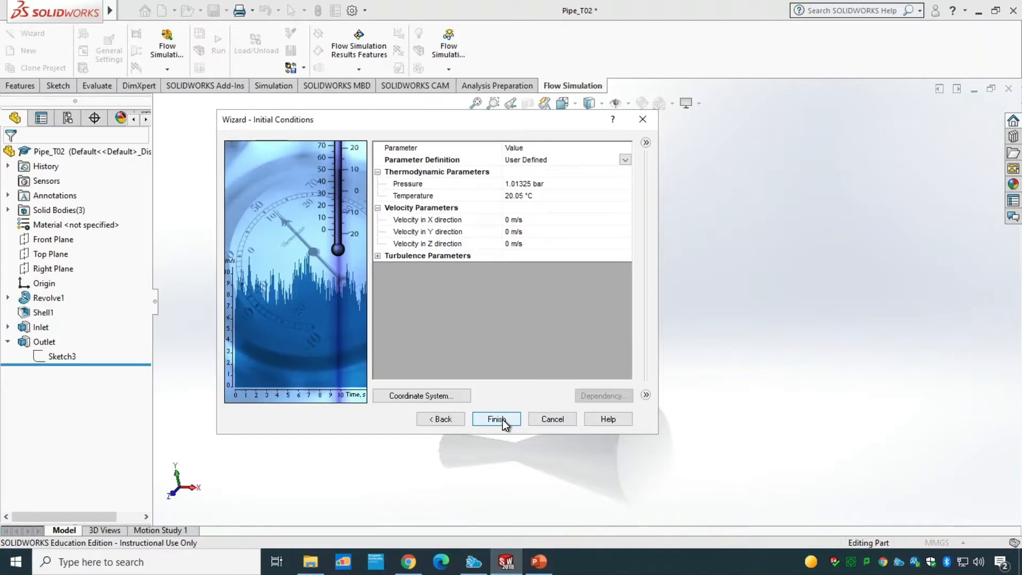
left_click(496, 419)
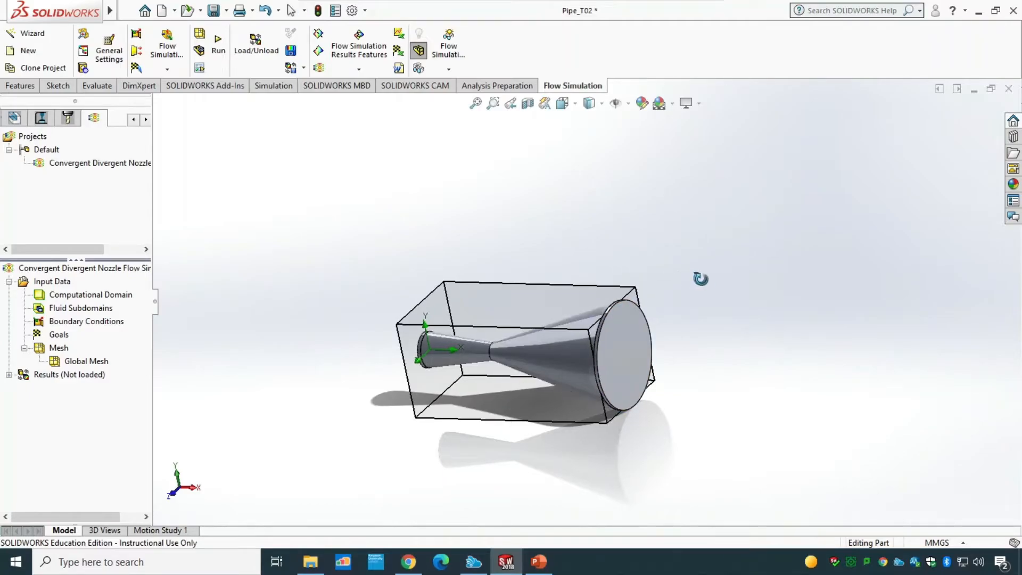
Step: Hide the computational domain box around the nozzle
left_click_drag(700, 279, 708, 300)
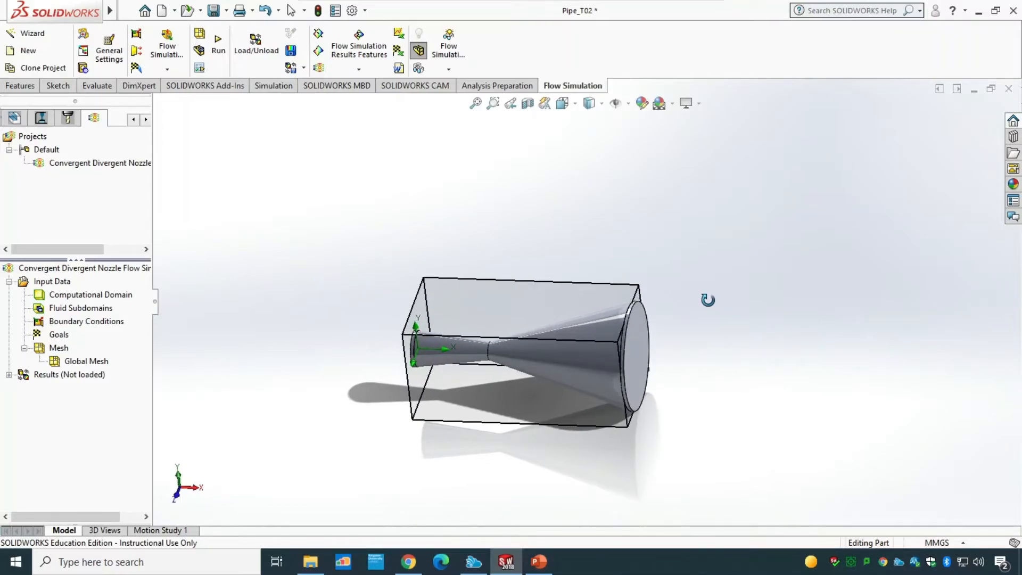
key("Escape")
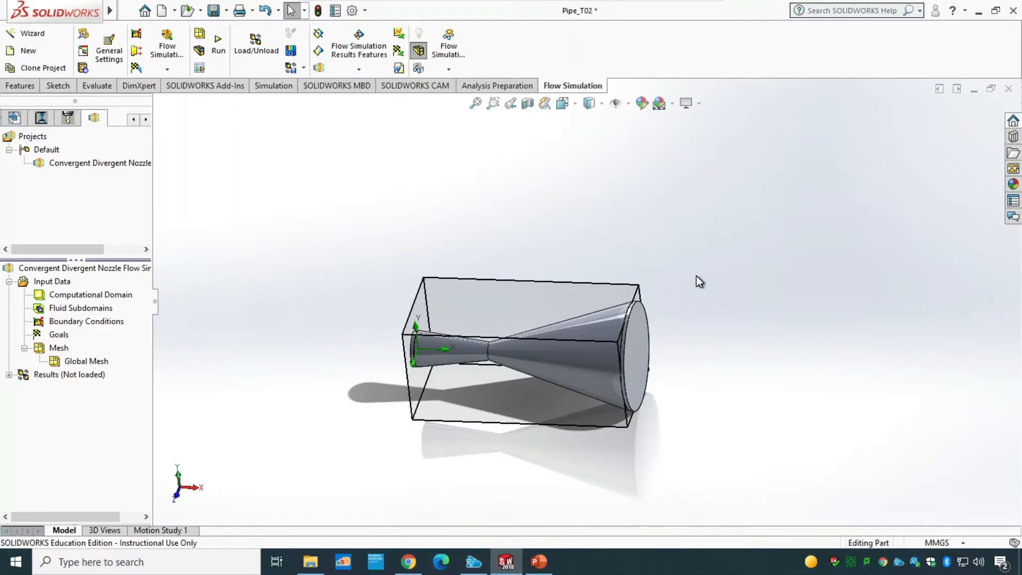
right_click(107, 294)
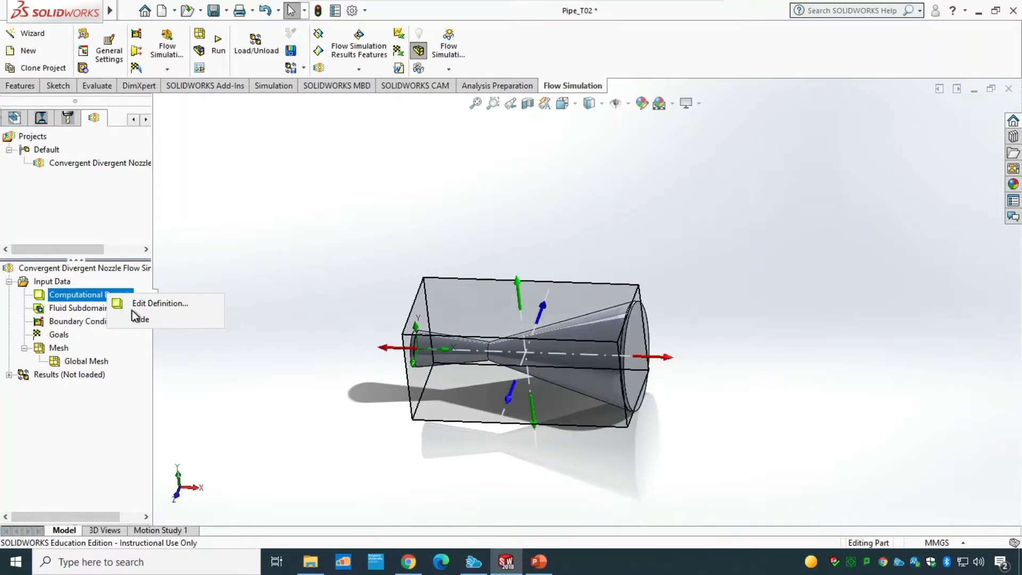
left_click(138, 318)
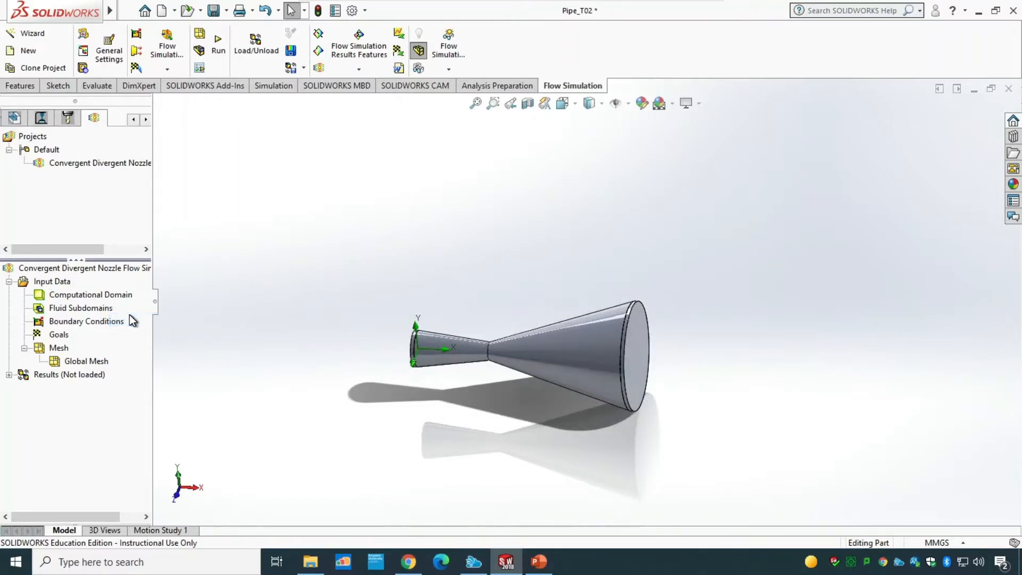
Step: Start a new boundary condition and select the end face of the Inlet cap
right_click(78, 322)
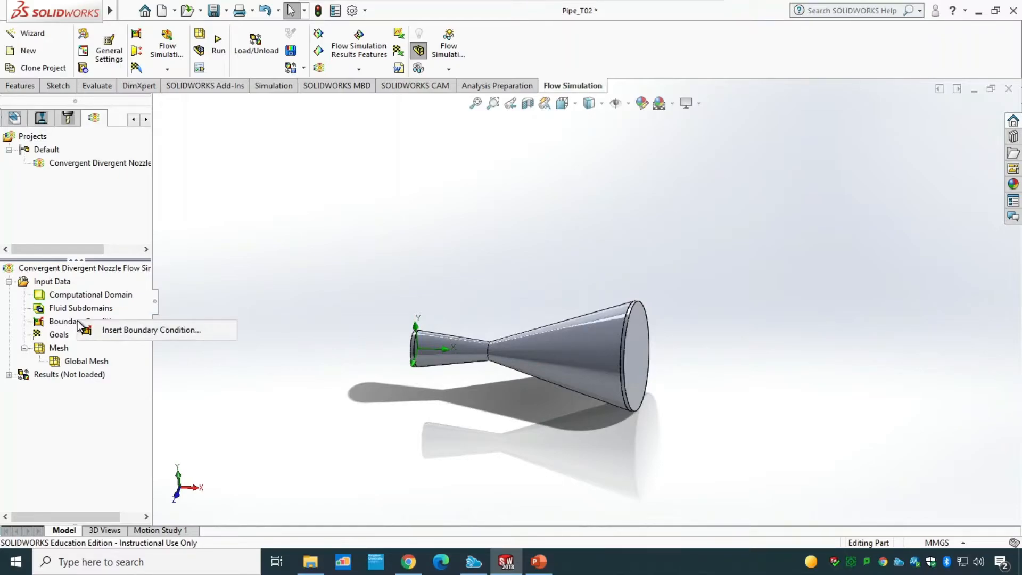
left_click(110, 330)
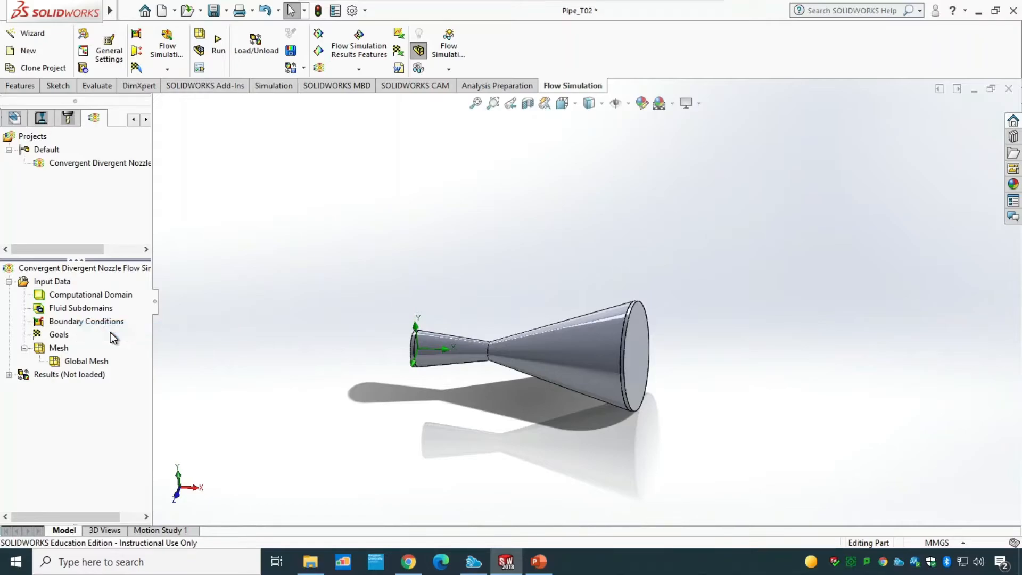
scroll(403, 302, "down", 5)
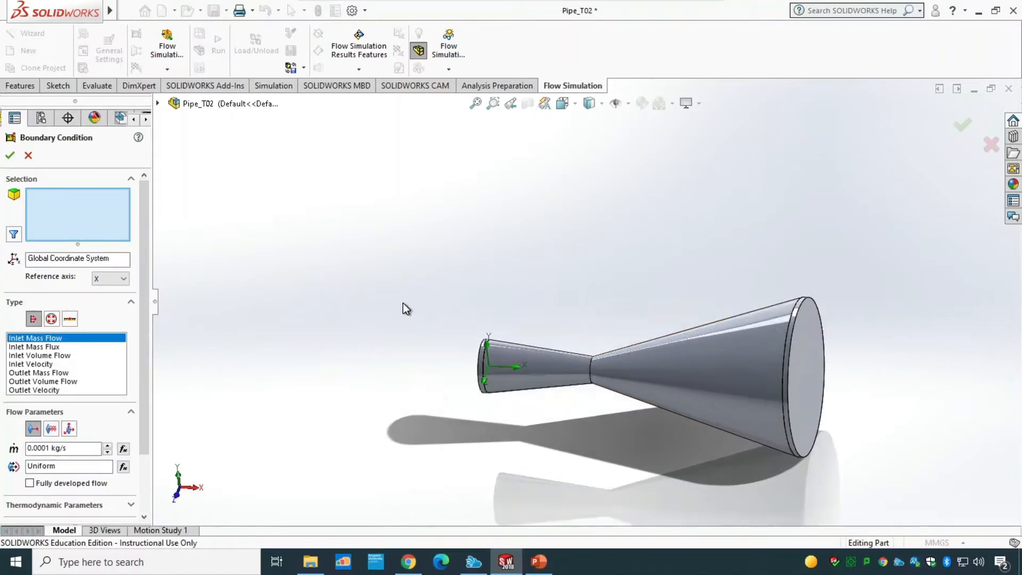
scroll(498, 381, "up", 3)
middle_click_drag(478, 326, 556, 328)
scroll(715, 397, "down", 5)
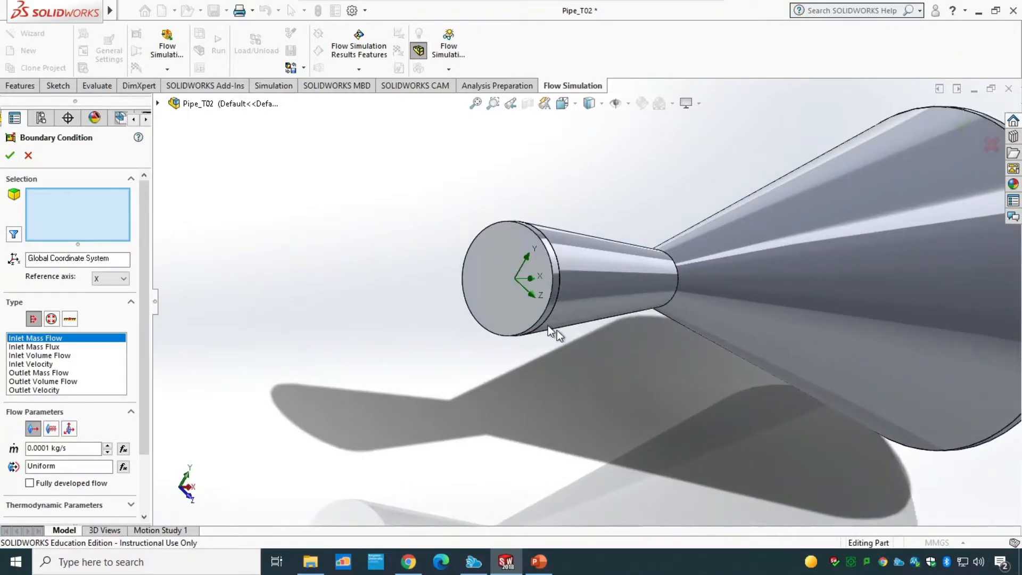
right_click(497, 294)
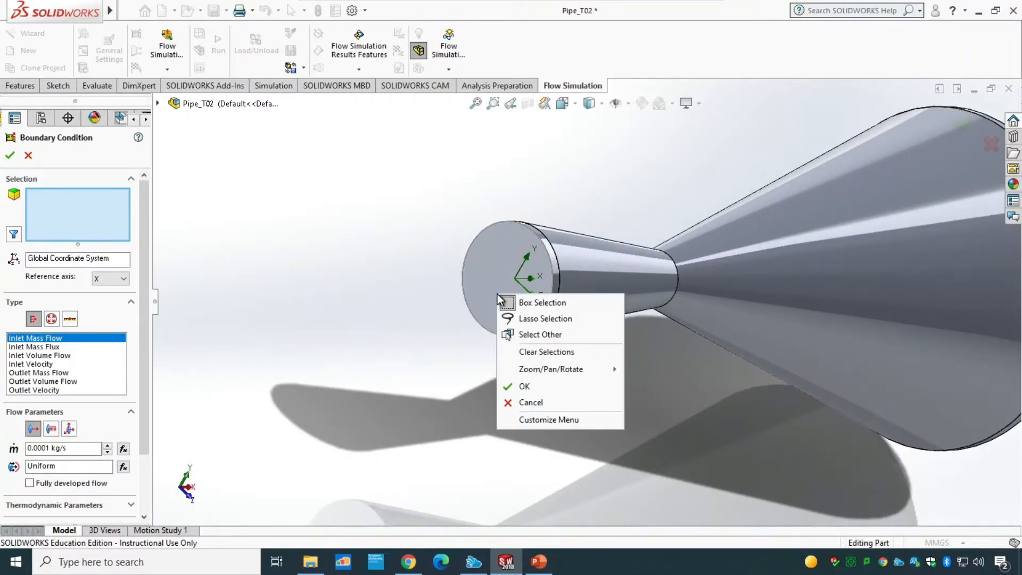
left_click(528, 334)
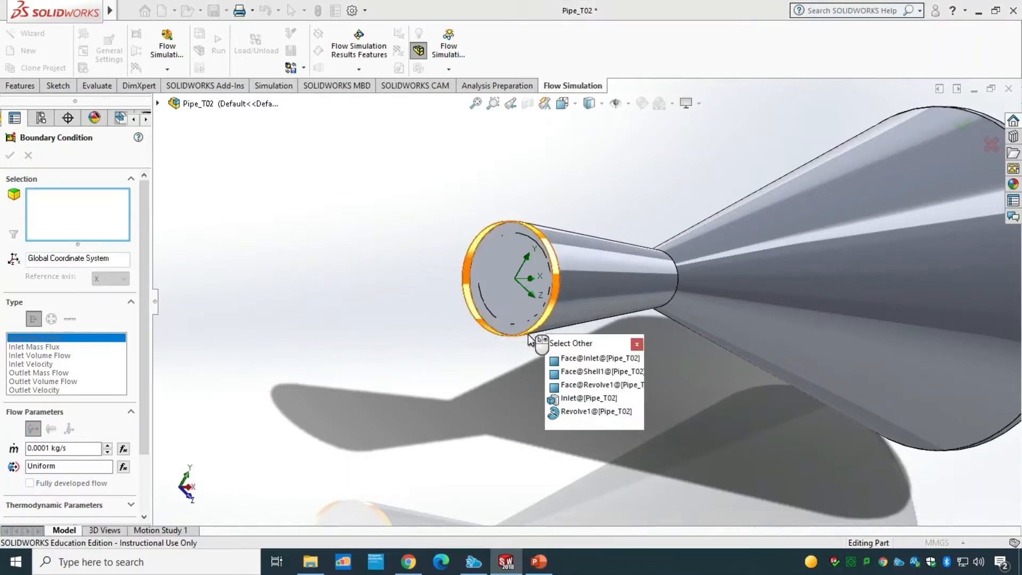
left_click(601, 360)
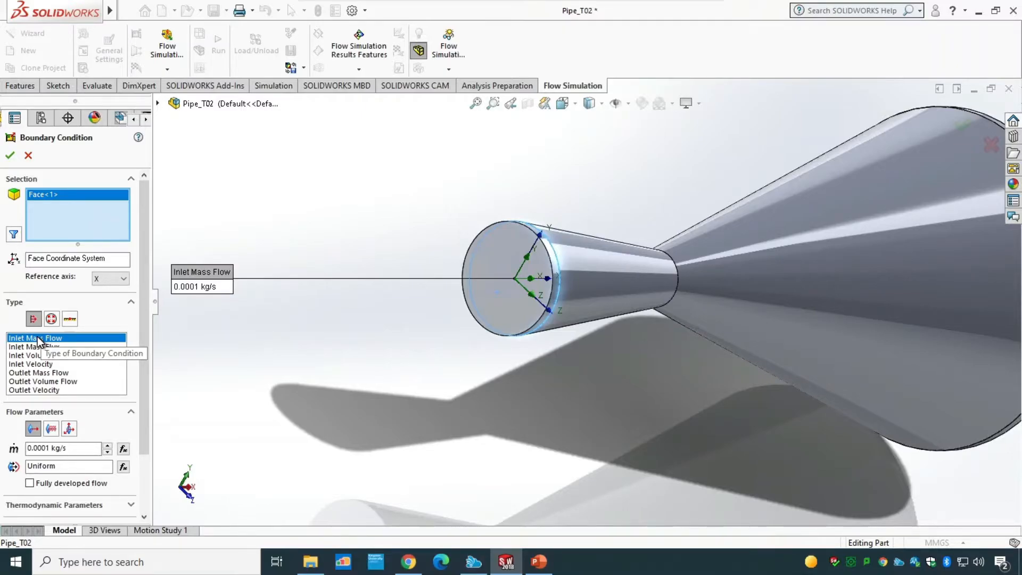
Step: Make the boundary condition an Inlet Velocity of 50 m/s
left_click(42, 366)
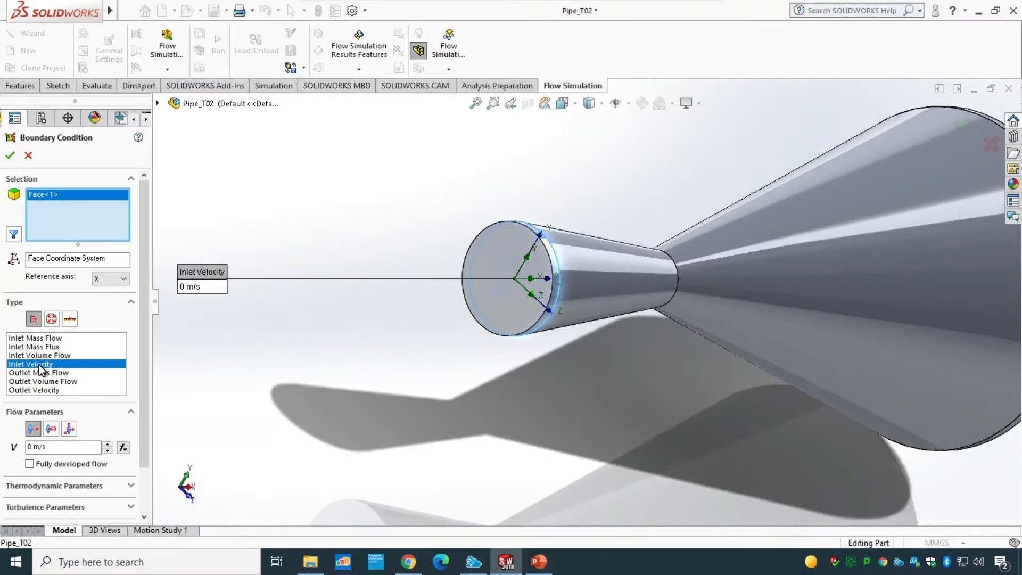
double_click(30, 447)
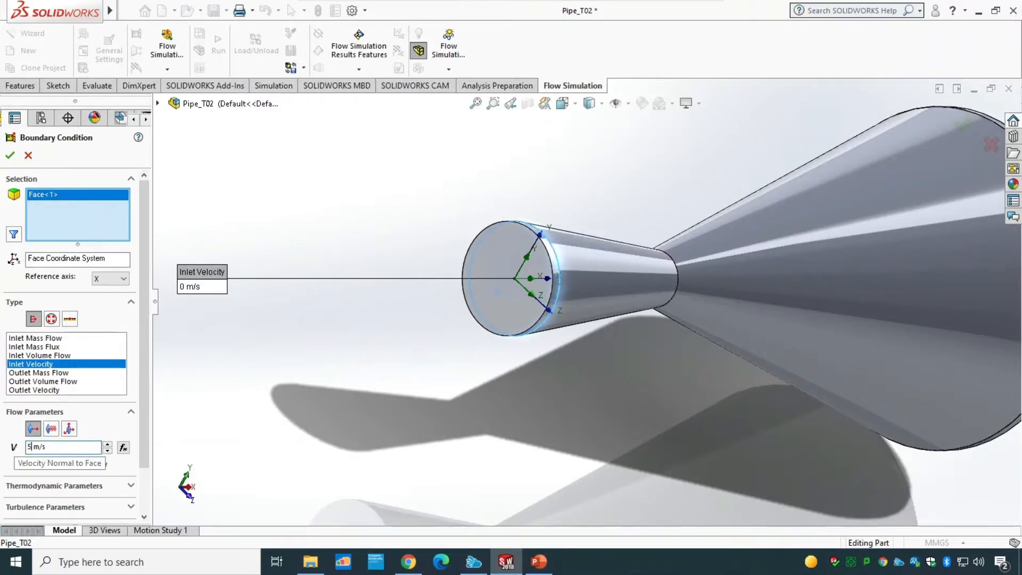
type("50")
left_click_drag(145, 372, 112, 419)
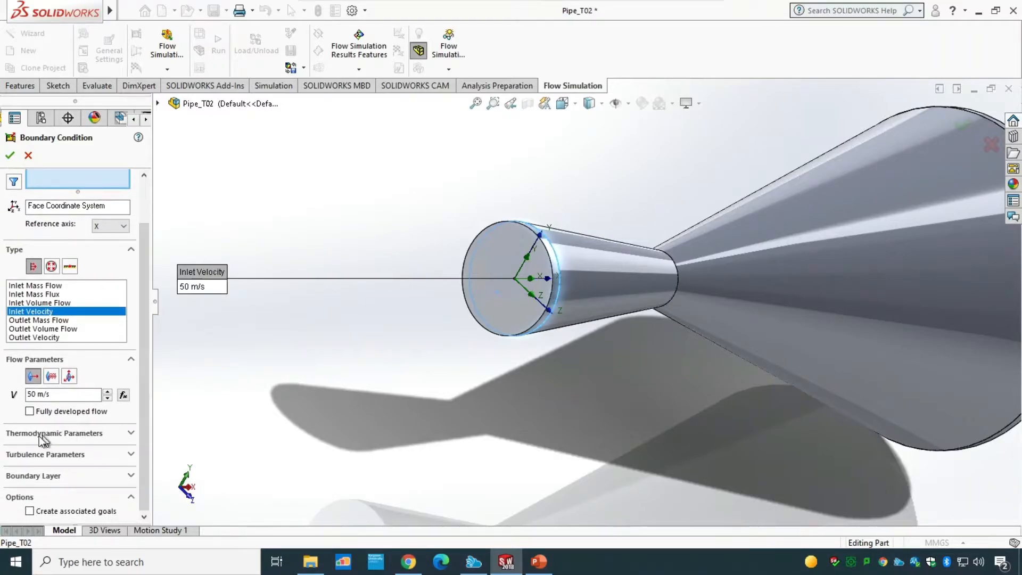
Step: Set the inlet temperature to 50 °C and accept the boundary condition
left_click(104, 436)
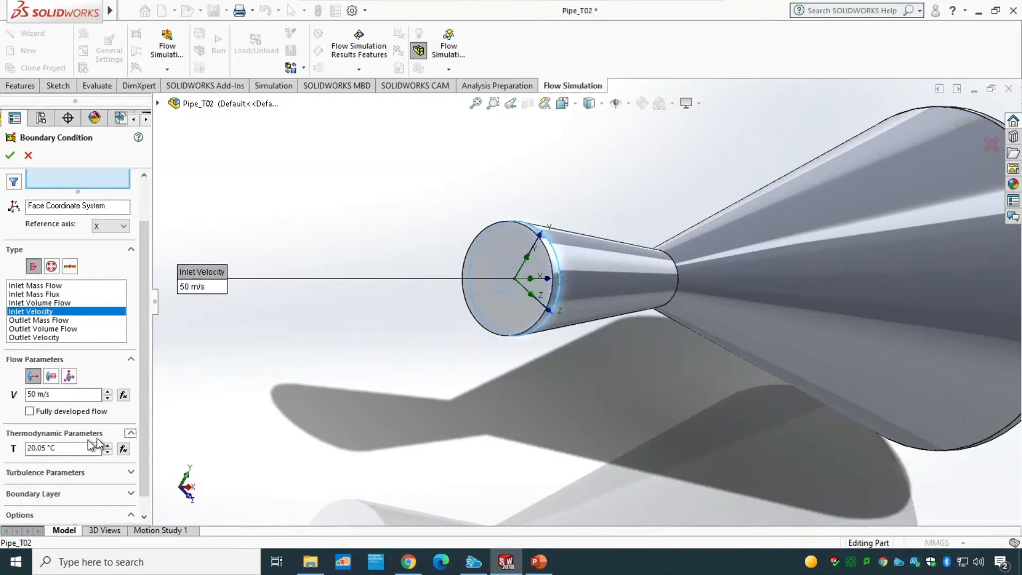
double_click(44, 448)
type("5")
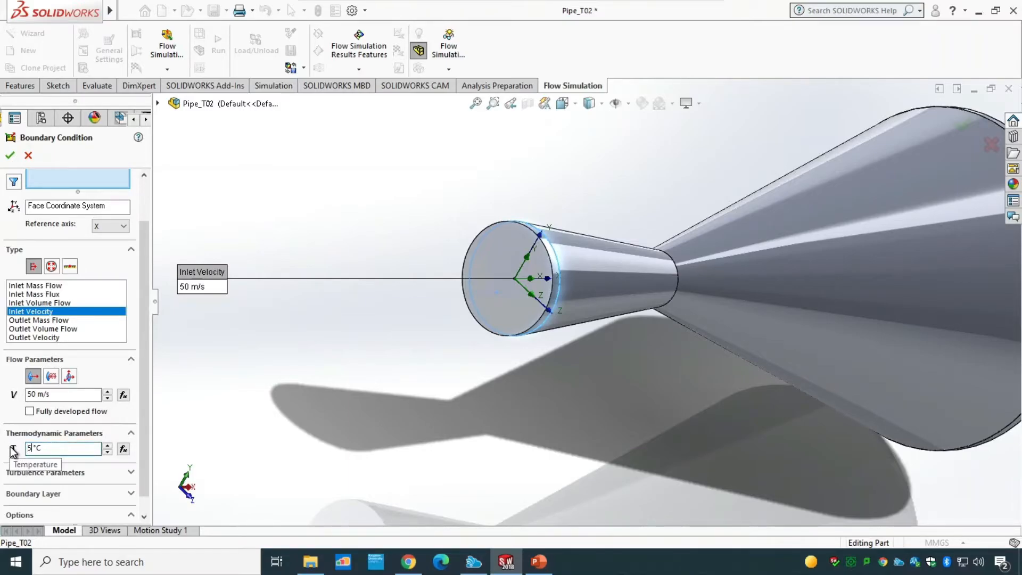
type("0")
left_click_drag(145, 339, 147, 266)
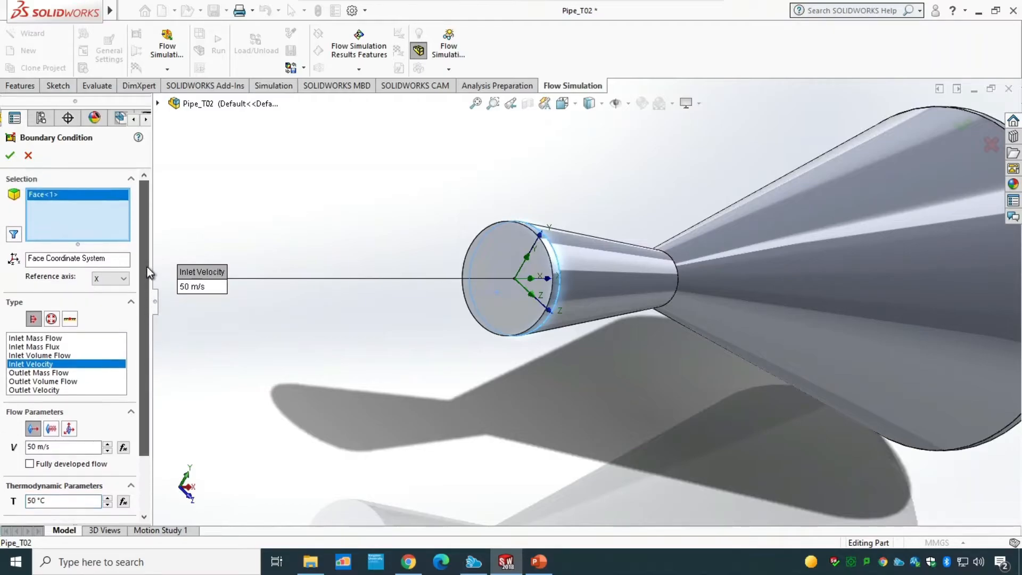
left_click(10, 154)
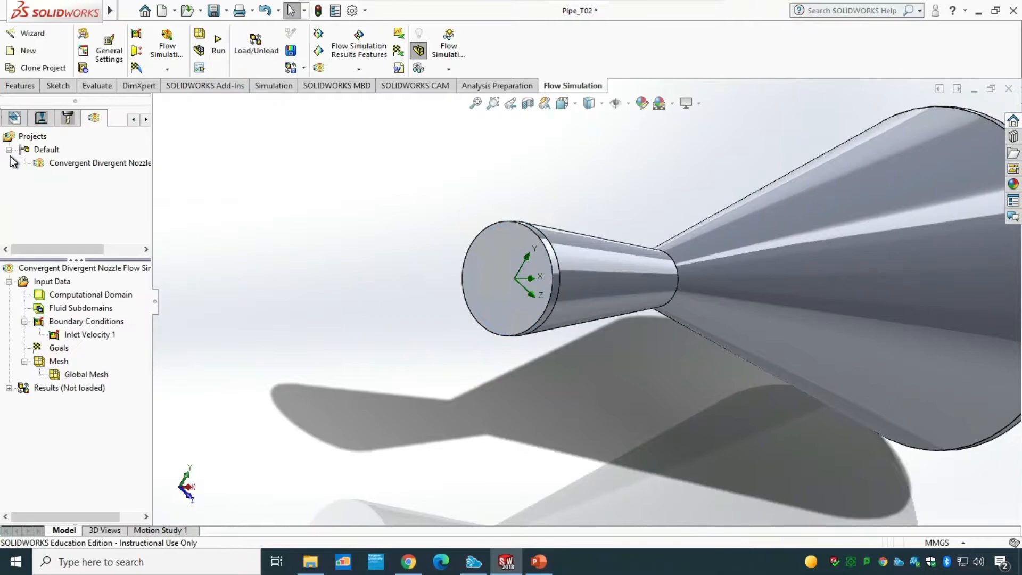
Step: Add an Environment Pressure boundary condition on the end face of the Outlet cap
right_click(93, 325)
left_click(130, 333)
scroll(657, 369, "up", 3)
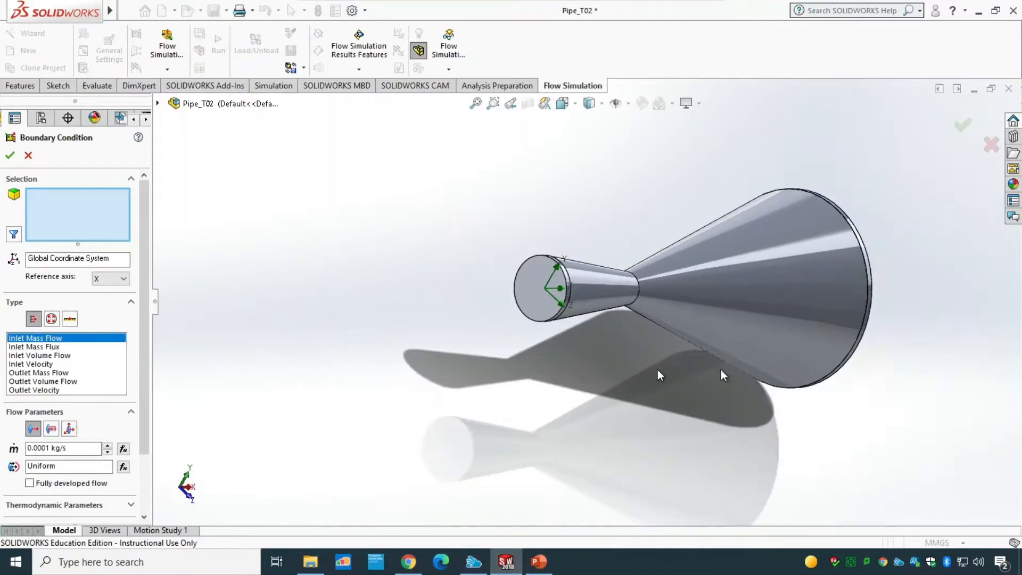
middle_click_drag(960, 306, 828, 319)
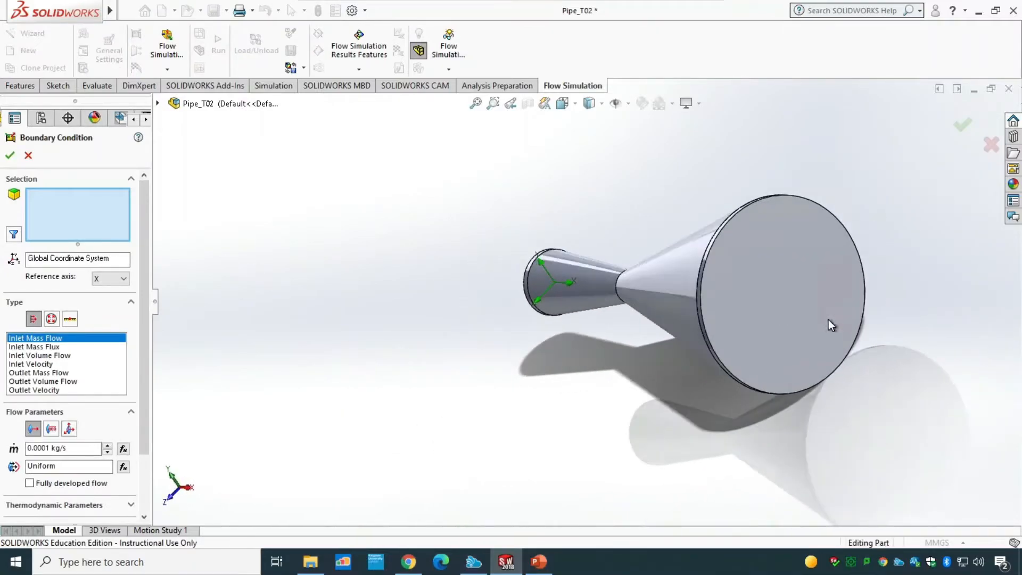
right_click(790, 264)
left_click(839, 270)
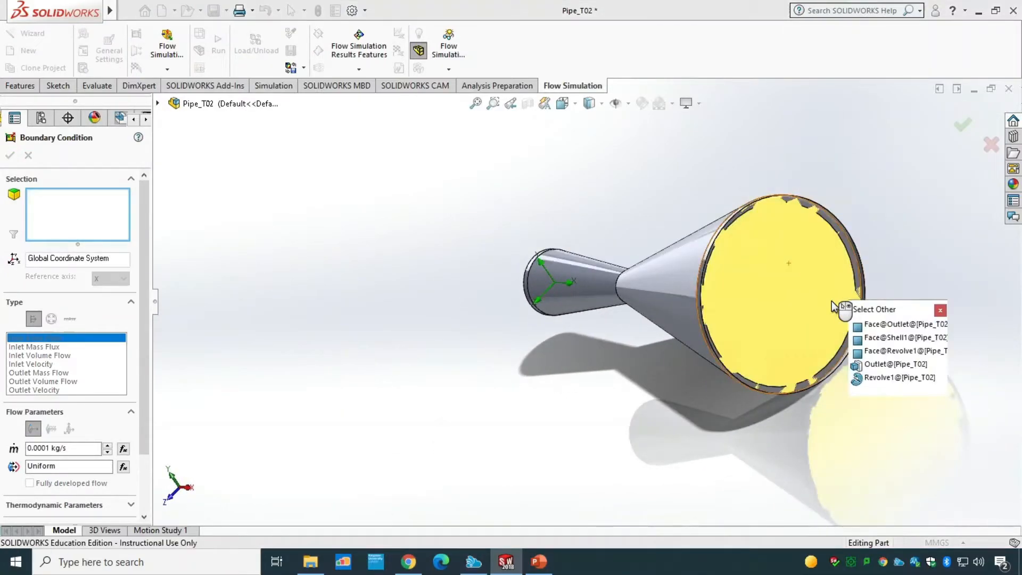
left_click(884, 326)
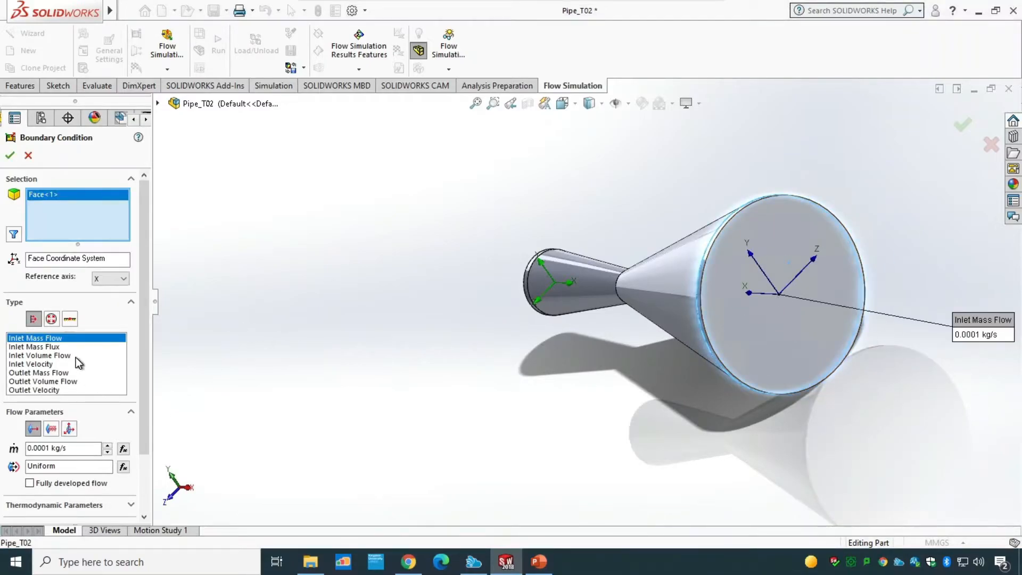
left_click(51, 319)
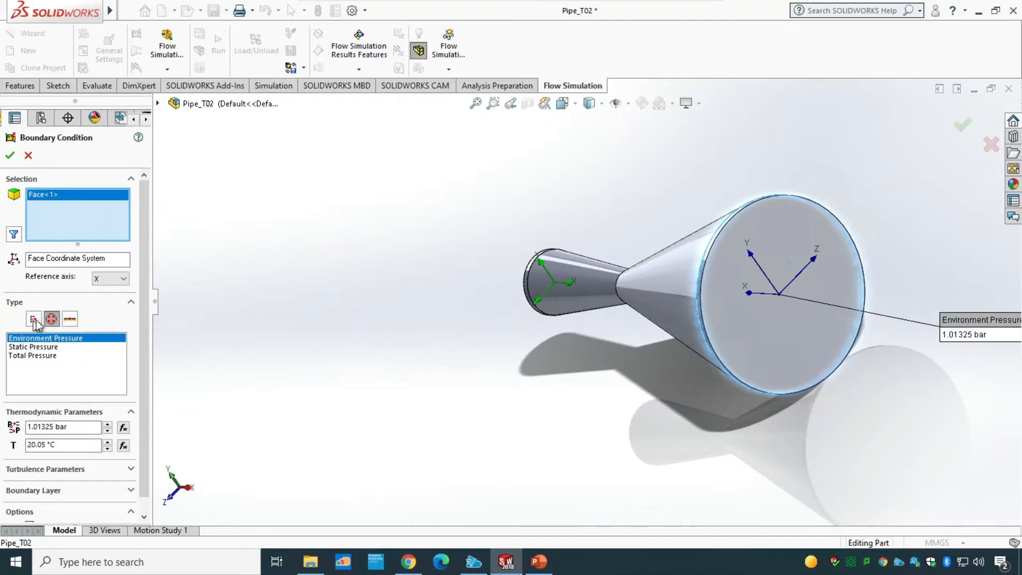
left_click(10, 163)
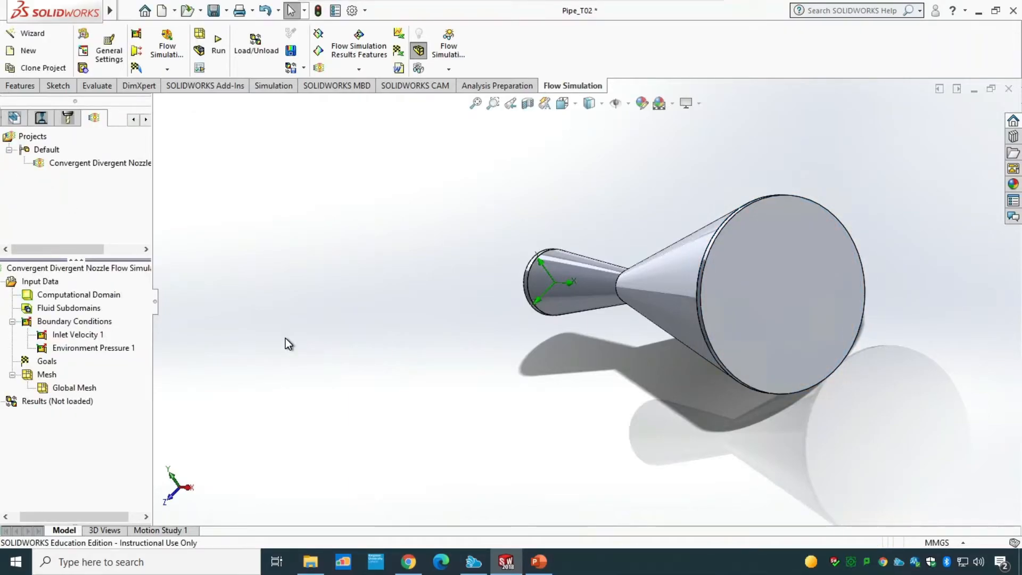
Step: Apply a section view through the Front Plane to show the nozzle interior
left_click(530, 109)
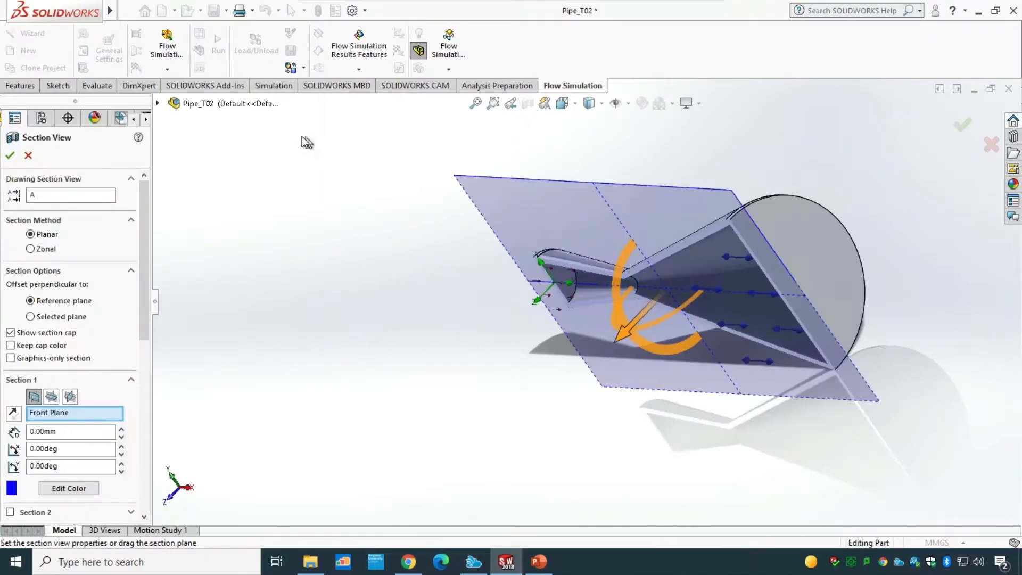
left_click(10, 155)
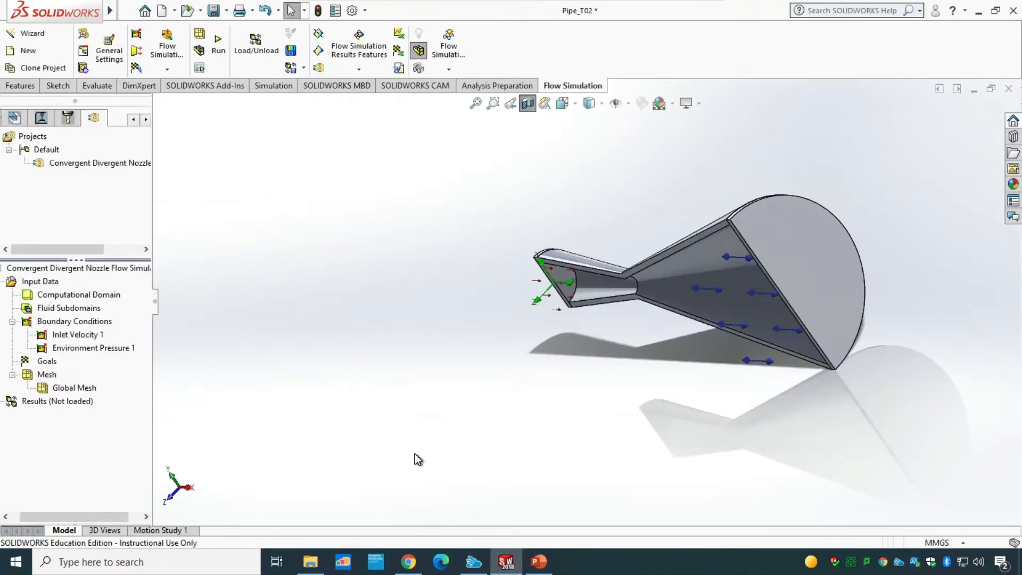
Step: Add a surface goal of average total pressure on the inner end face of the Outlet cap
middle_click_drag(415, 456, 435, 289)
key("ctrl+1")
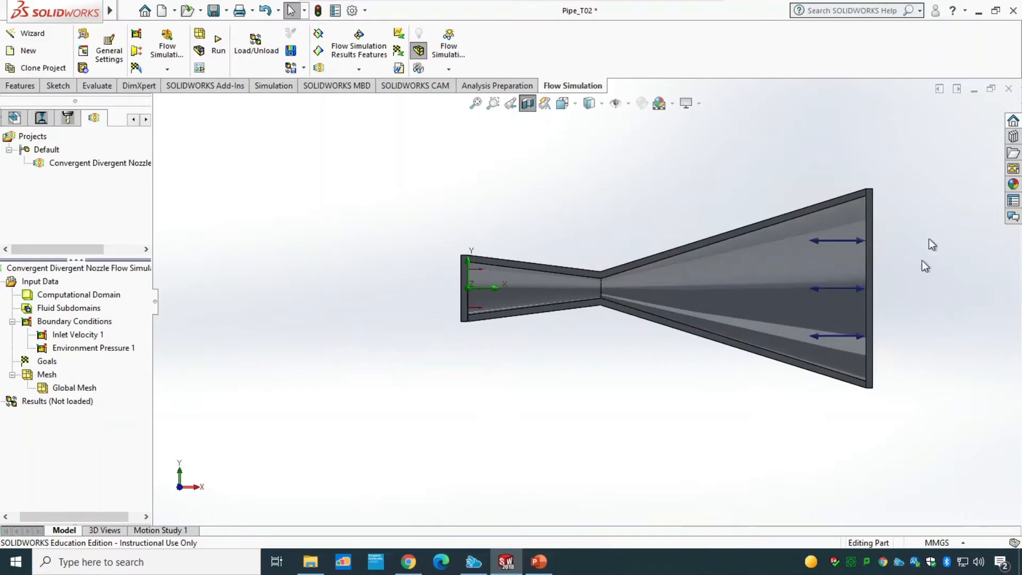
right_click(47, 361)
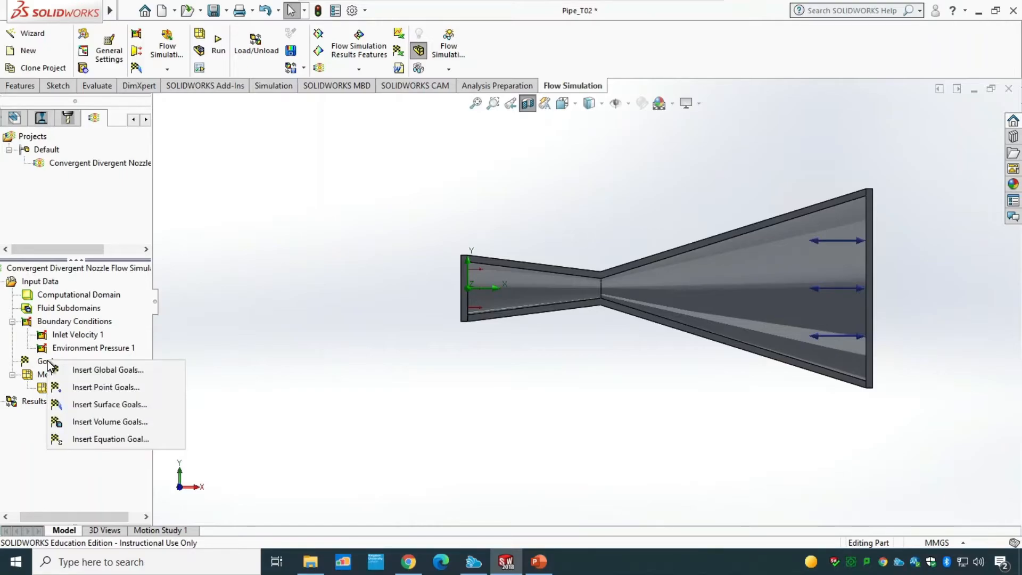
left_click(146, 408)
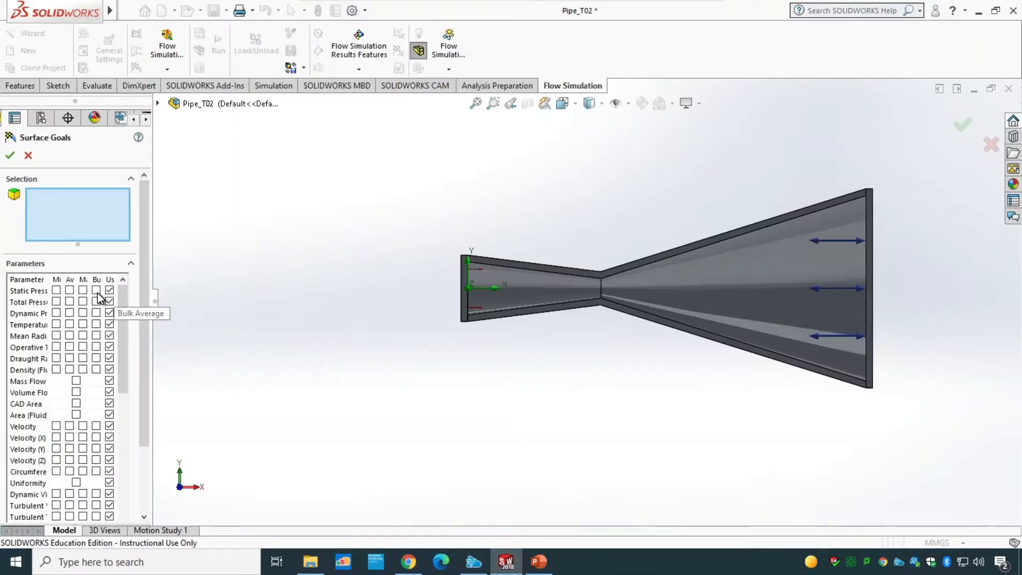
left_click(157, 103)
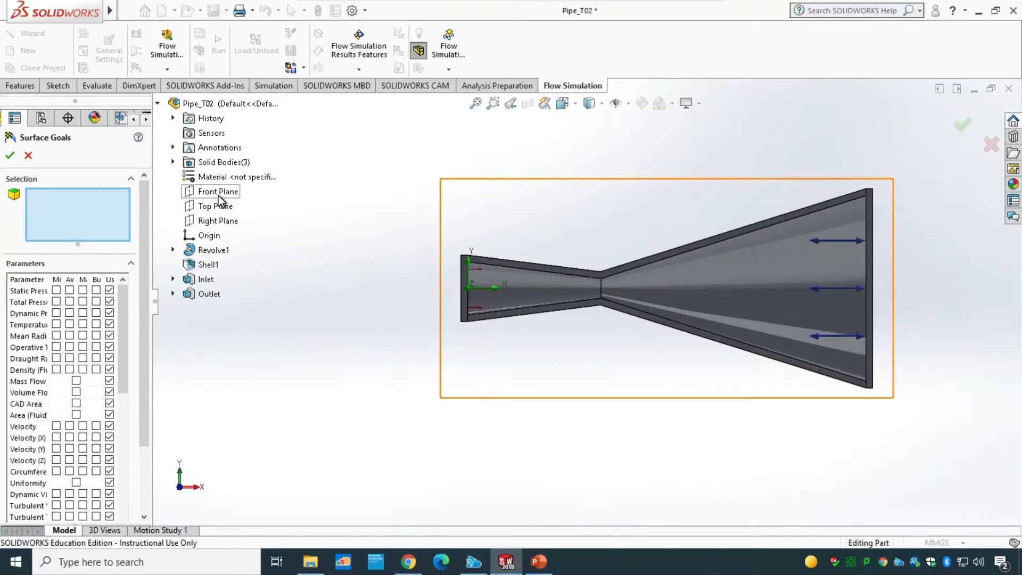
middle_click_drag(283, 353, 238, 367)
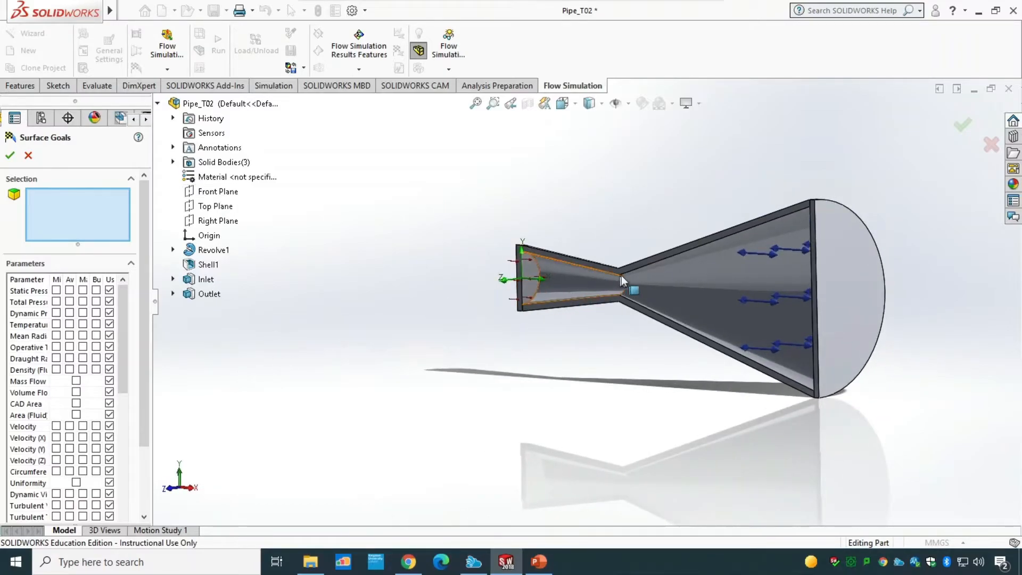
right_click(847, 280)
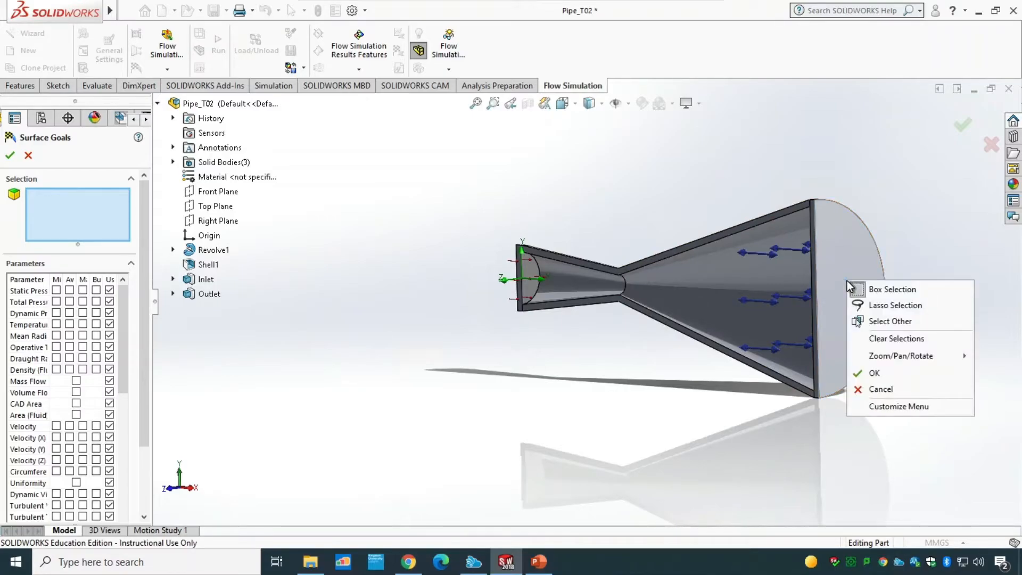
left_click(898, 322)
left_click(944, 343)
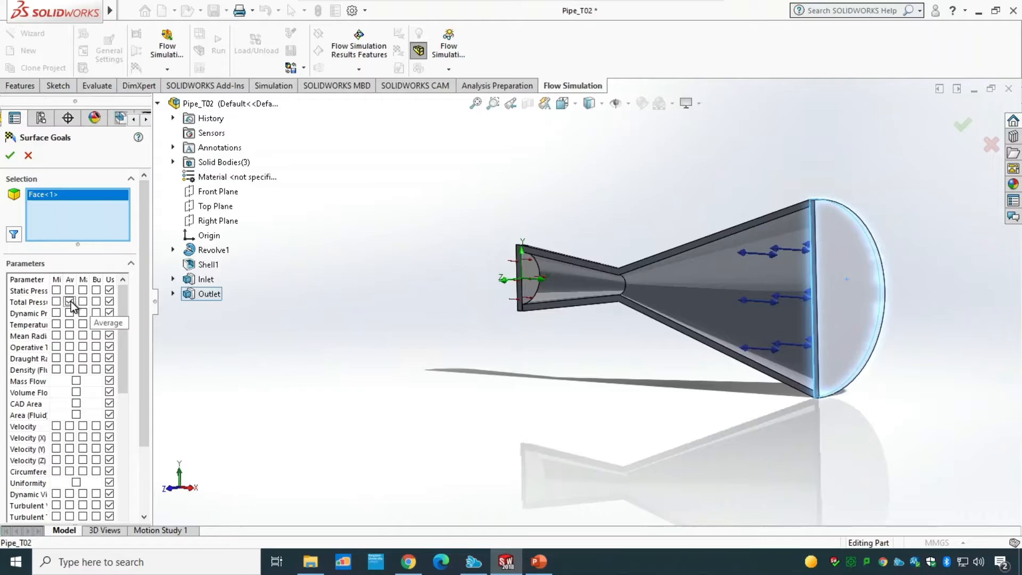
left_click(10, 155)
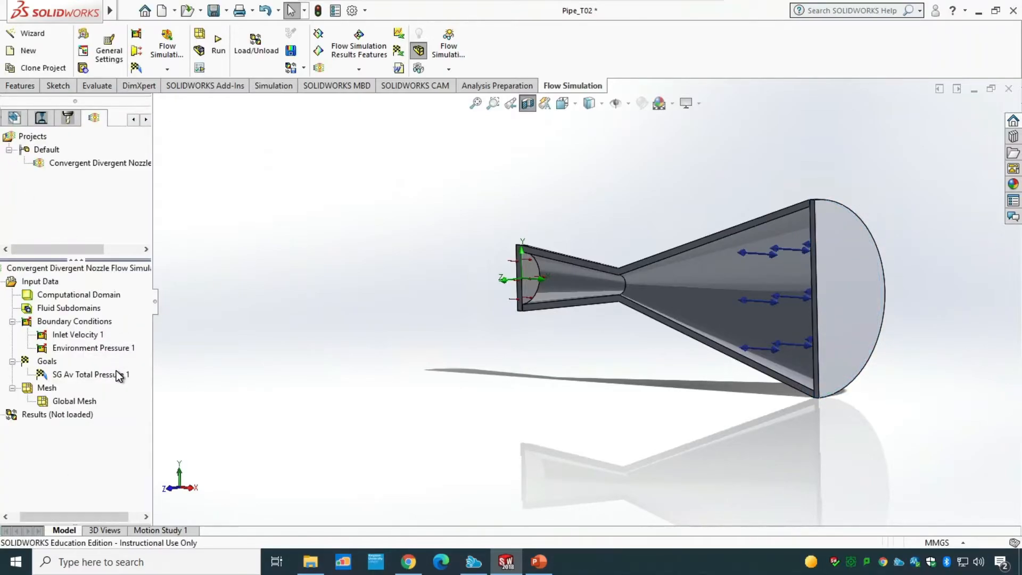
Step: Review the global mesh settings and accept the automatic mesh at level 3
right_click(70, 403)
left_click(89, 411)
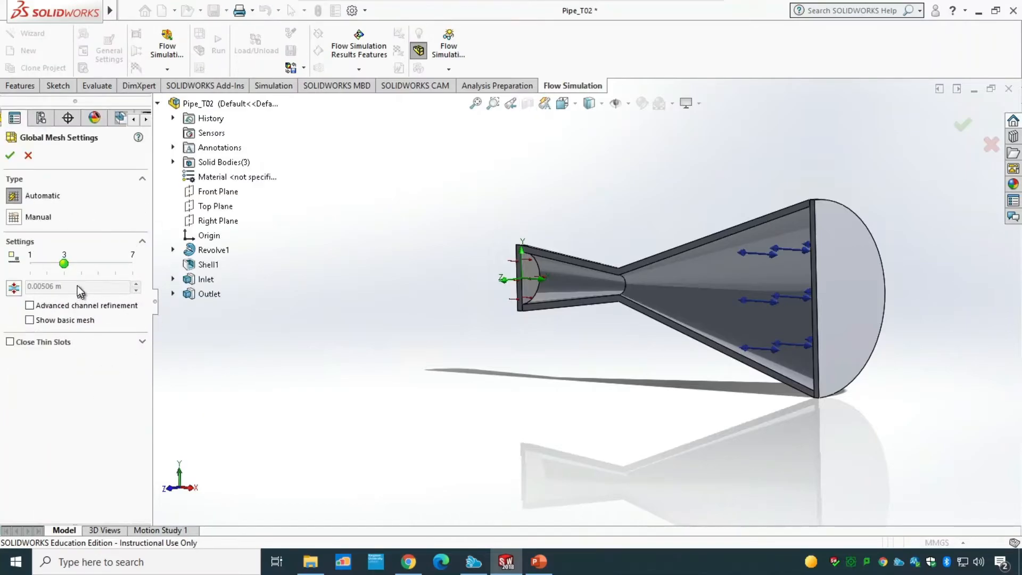
left_click(10, 155)
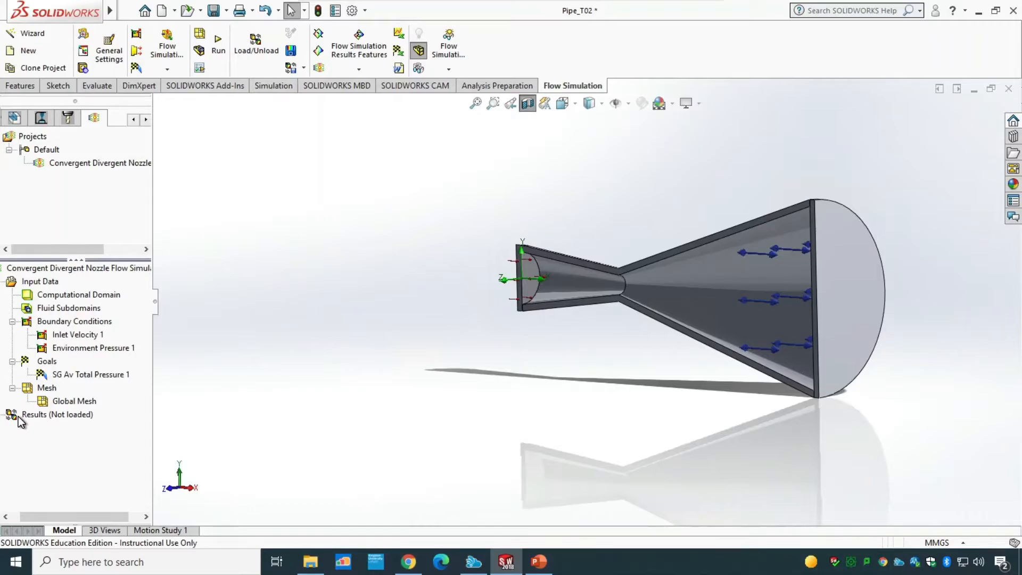
Step: Run the simulation as a new calculation on this computer with results loading afterwards enabled
left_click(218, 53)
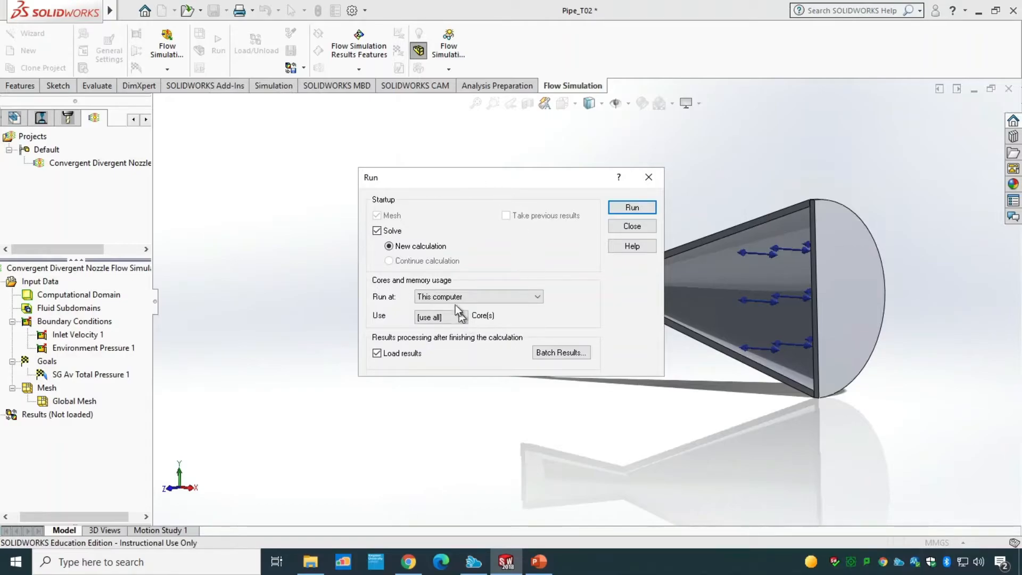
left_click(627, 211)
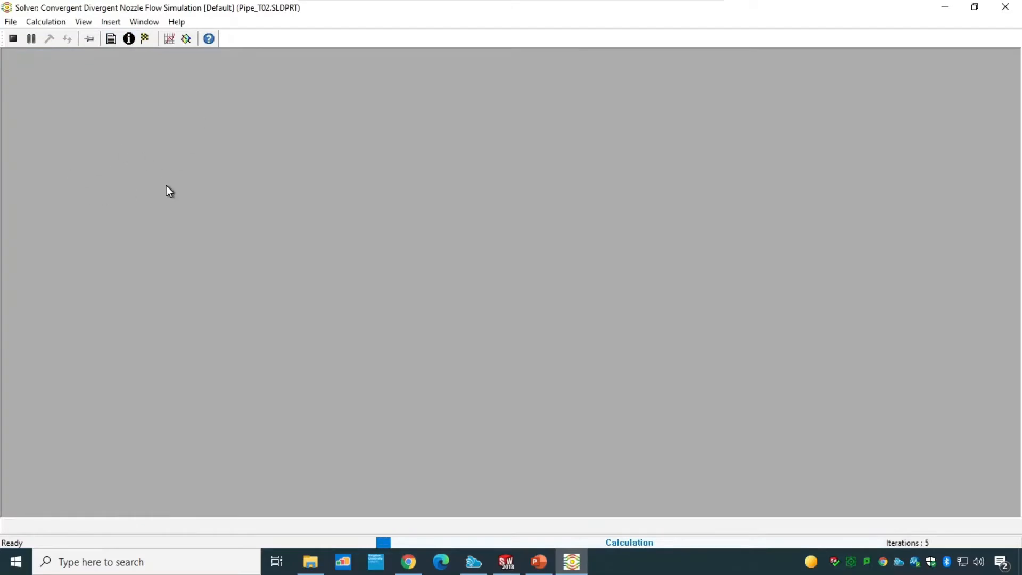
Step: Add a goal plot of SG Av Total Pressure 1 to the solver monitor
left_click(167, 43)
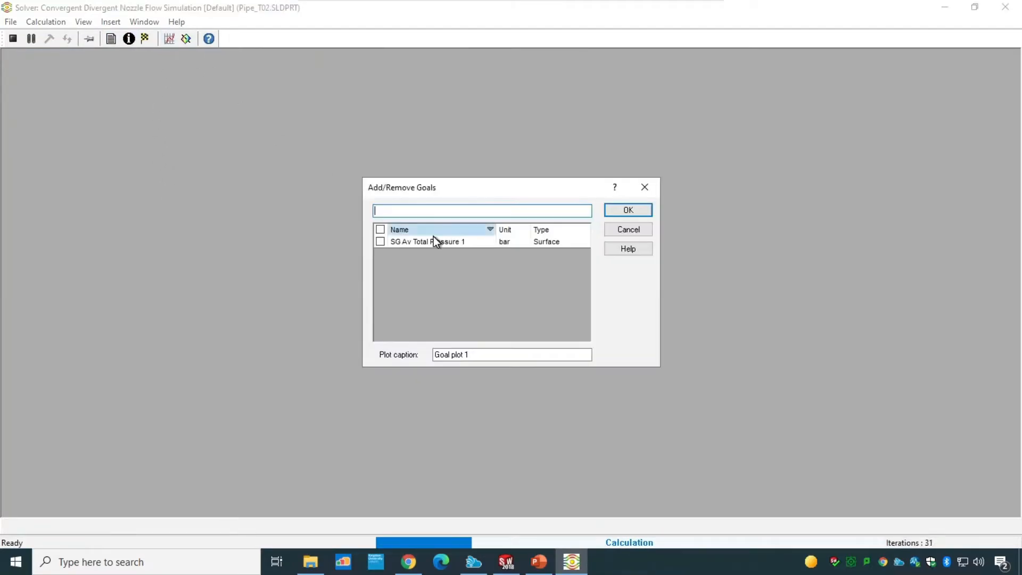
left_click(381, 241)
left_click(617, 210)
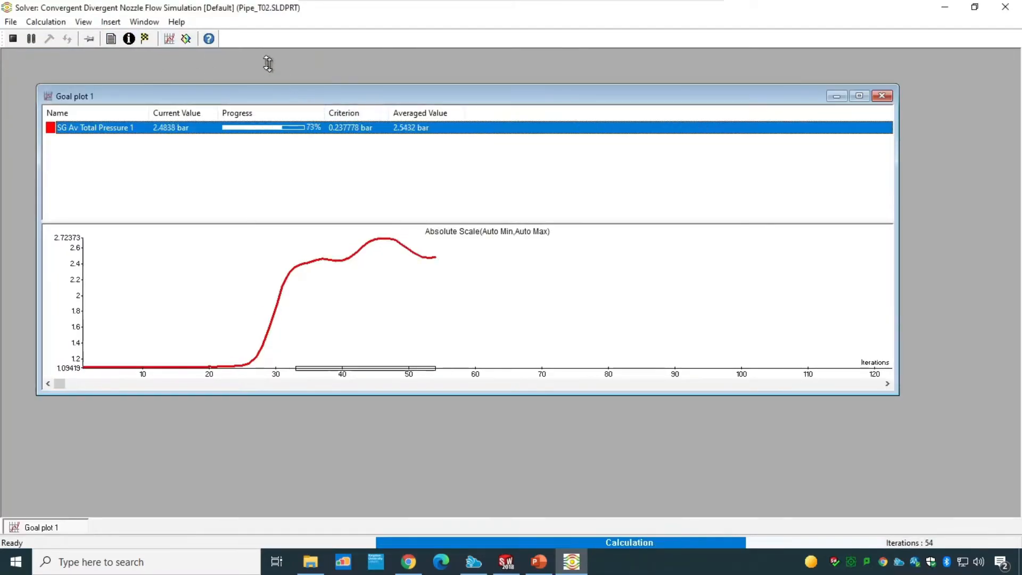
Step: Add a pressure contour preview on the Front Plane to the solver monitor
left_click(185, 39)
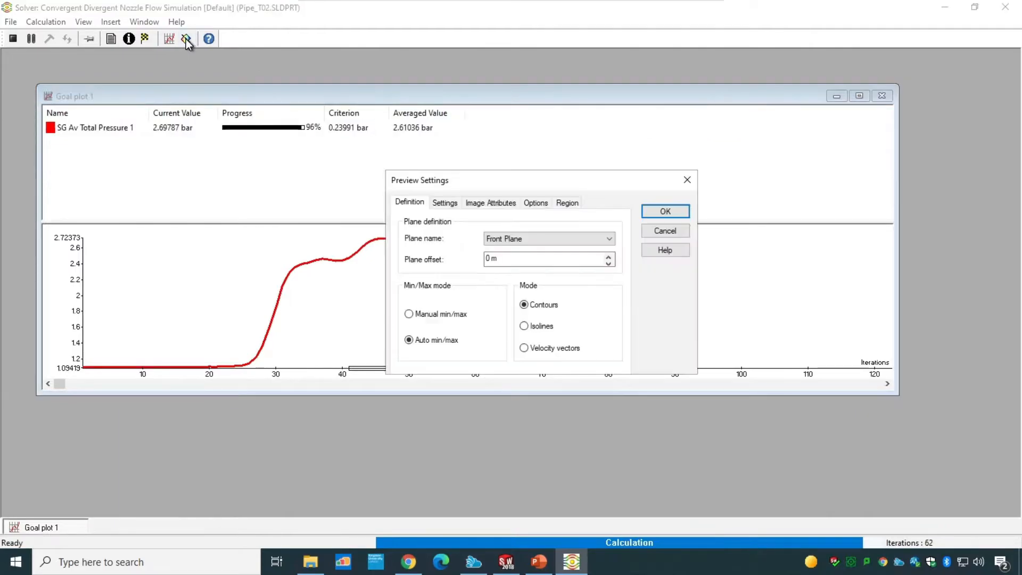
left_click(664, 211)
Step: Arrange and examine the goal plot and pressure preview windows, then close the solver
left_click_drag(156, 113, 556, 69)
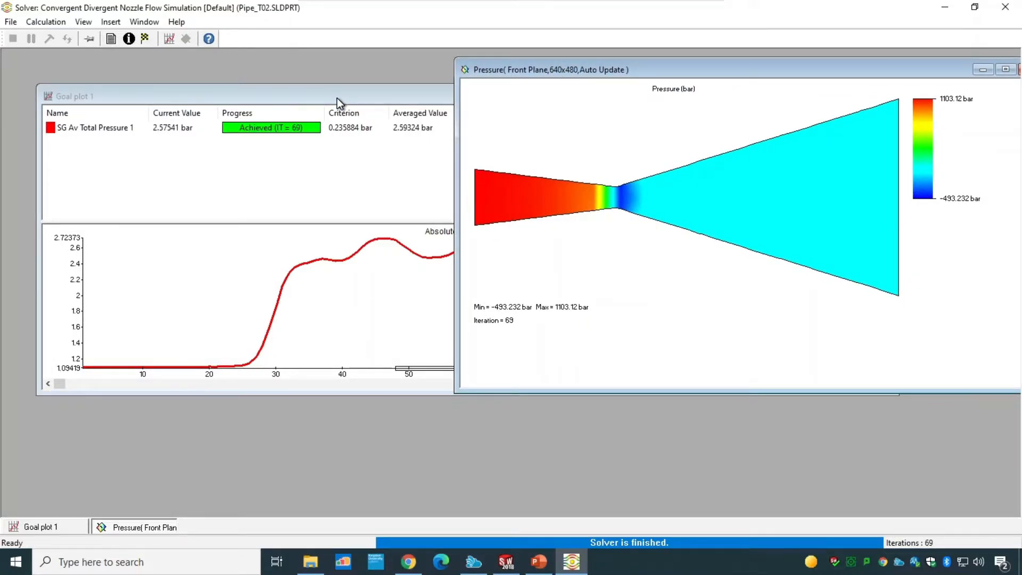
left_click_drag(337, 98, 314, 205)
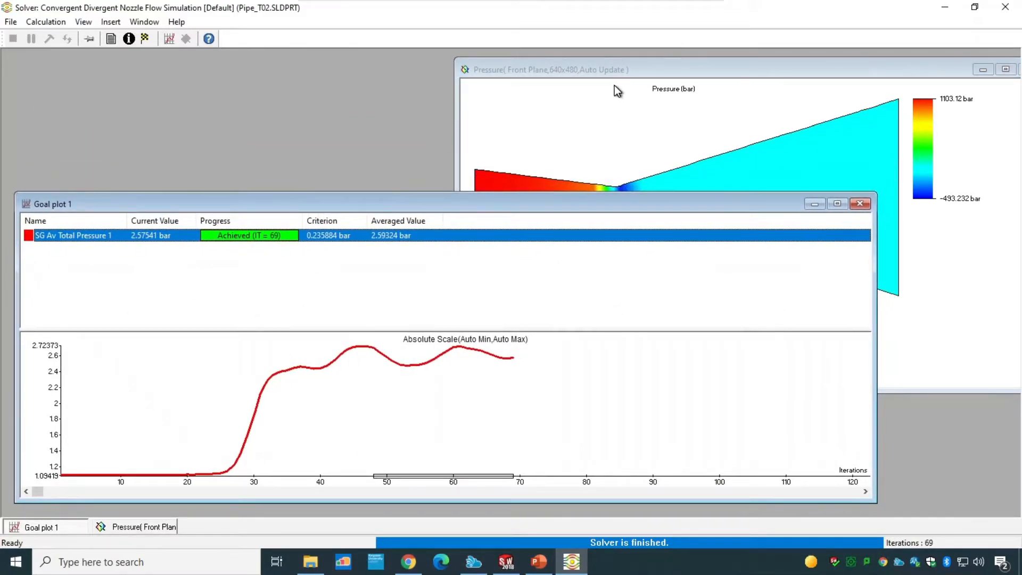
left_click(603, 105)
left_click(101, 458)
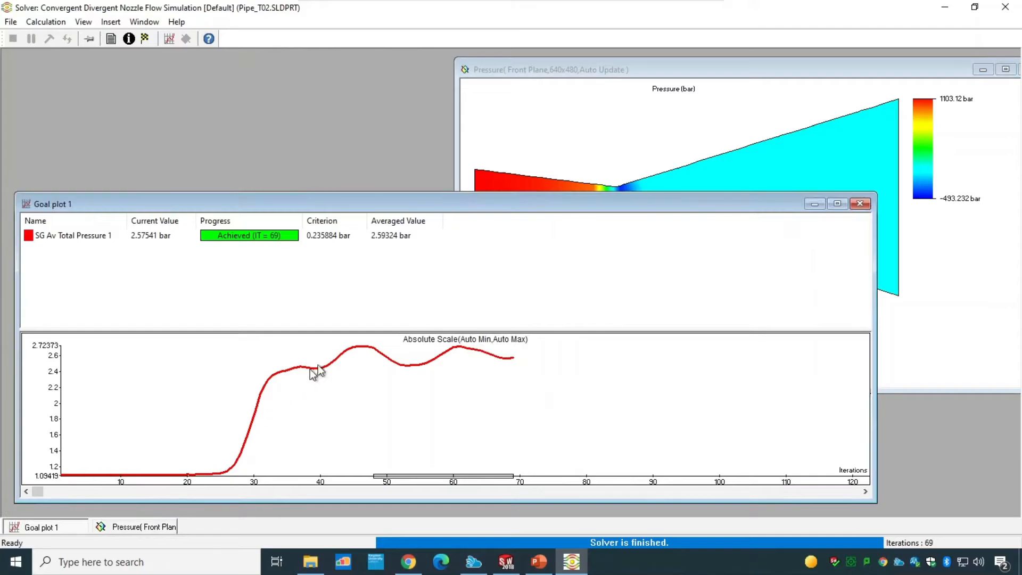
left_click(579, 145)
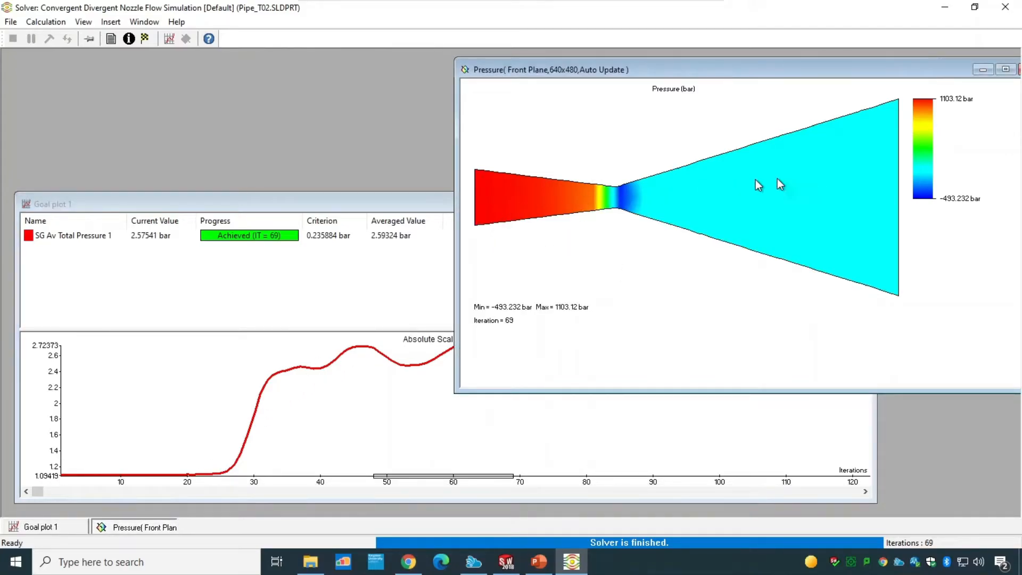
right_click(628, 133)
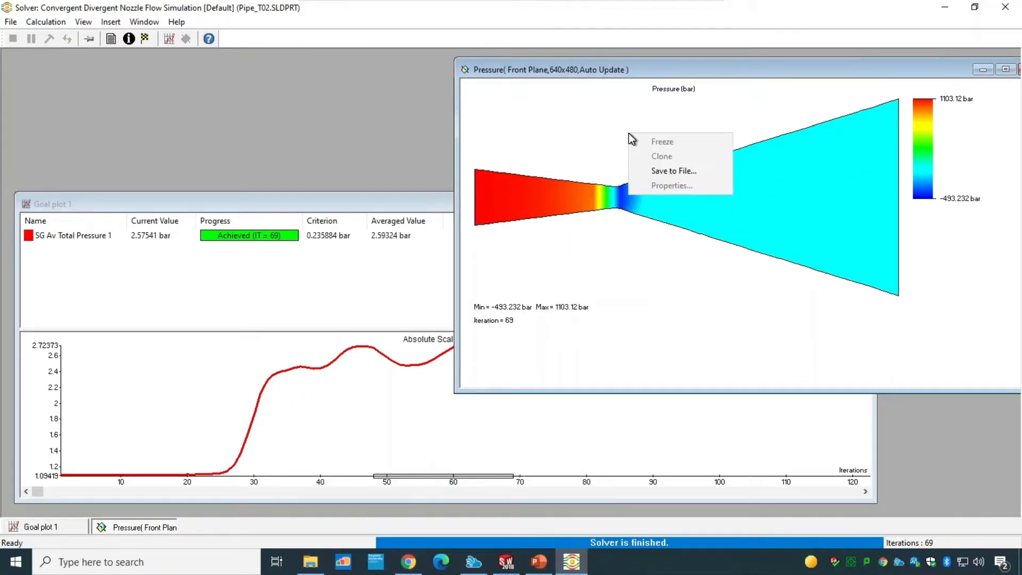
left_click(579, 98)
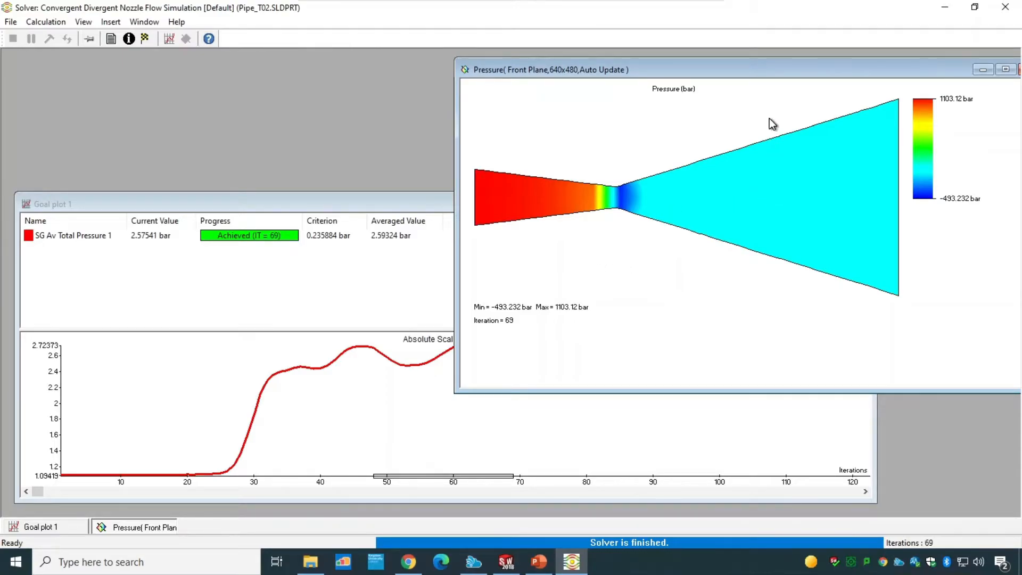
left_click_drag(760, 73, 727, 69)
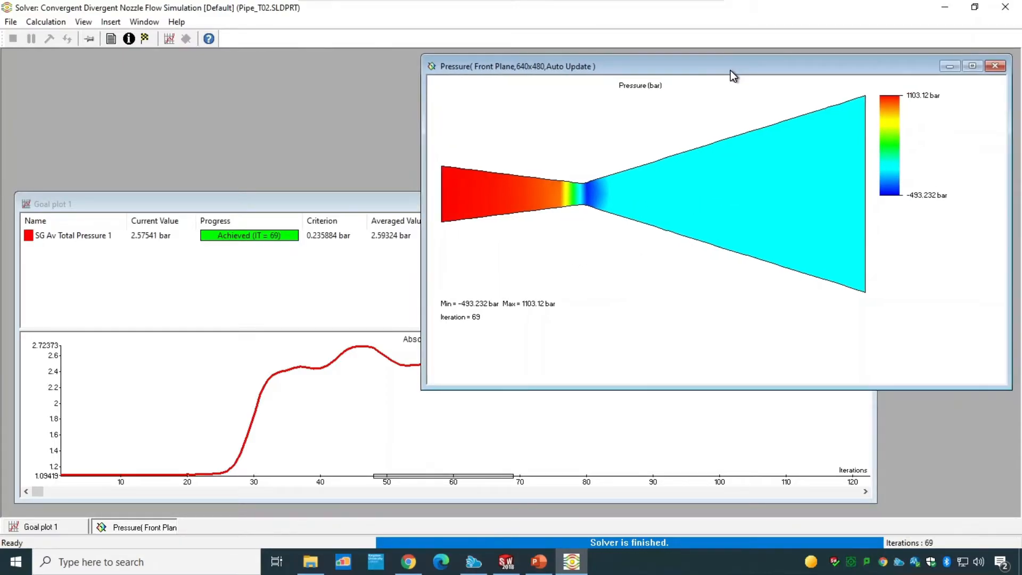
left_click(1004, 18)
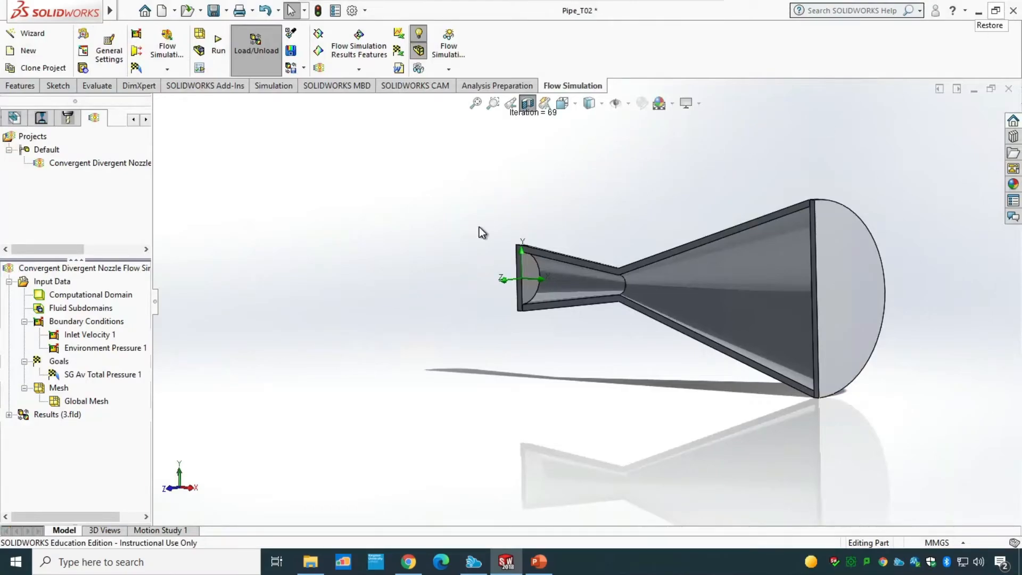
Step: Insert a cut plot on the Front Plane showing pressure contours
left_click(9, 415)
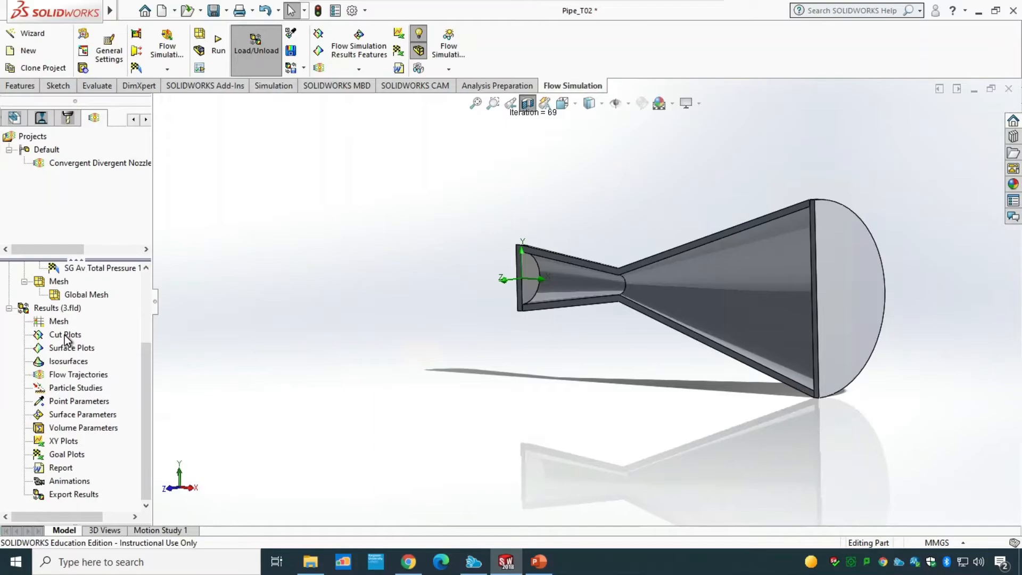
right_click(64, 334)
left_click(119, 344)
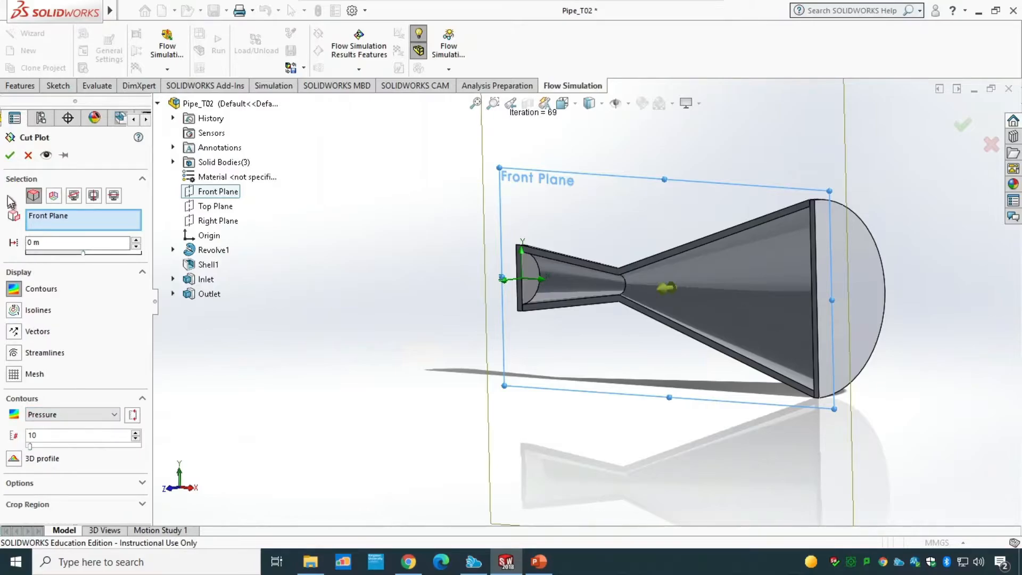
left_click(11, 155)
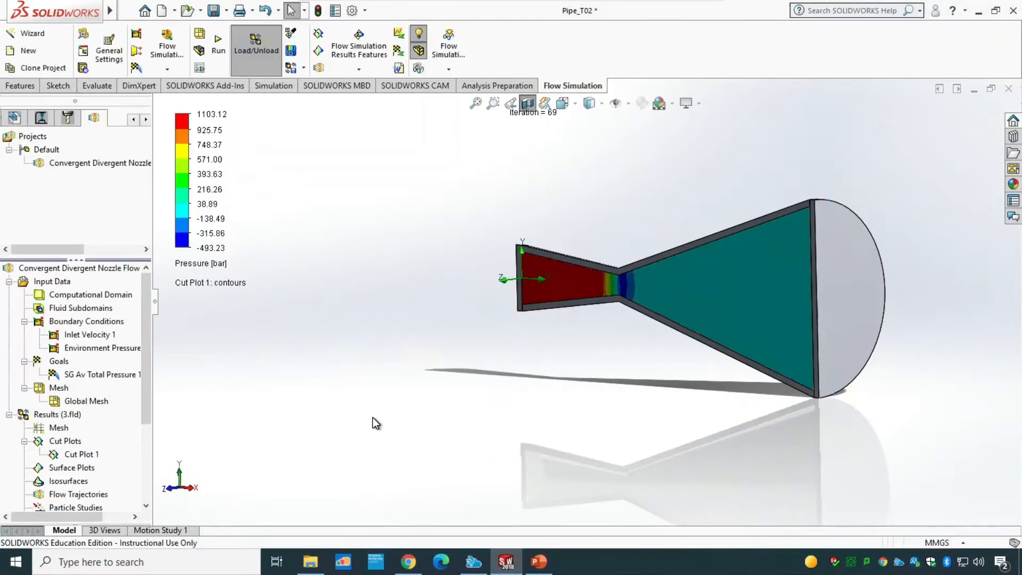
Step: Hide Cut Plot 1 and show it again in the front view
key("ctrl+1")
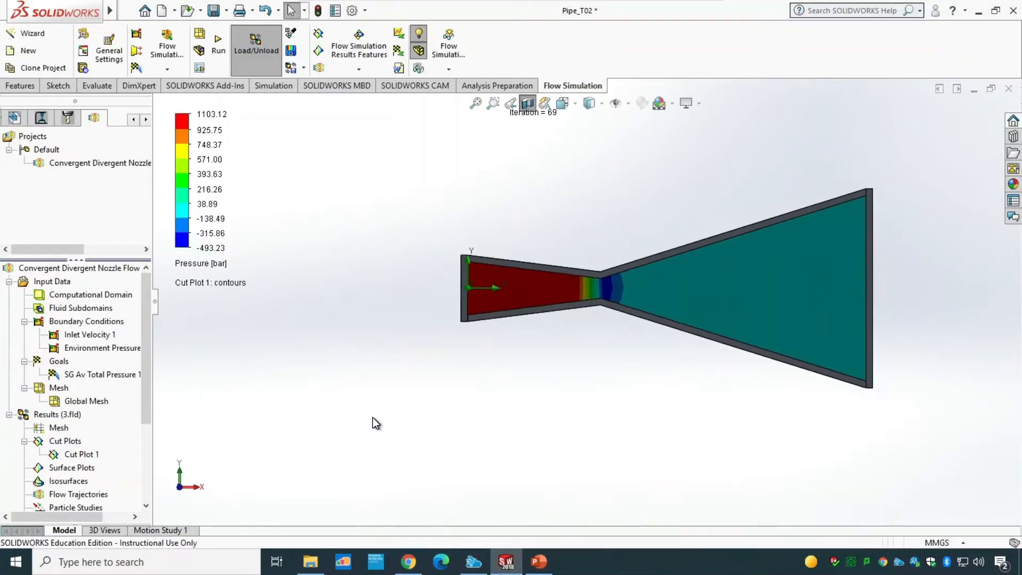
right_click(65, 454)
left_click(90, 354)
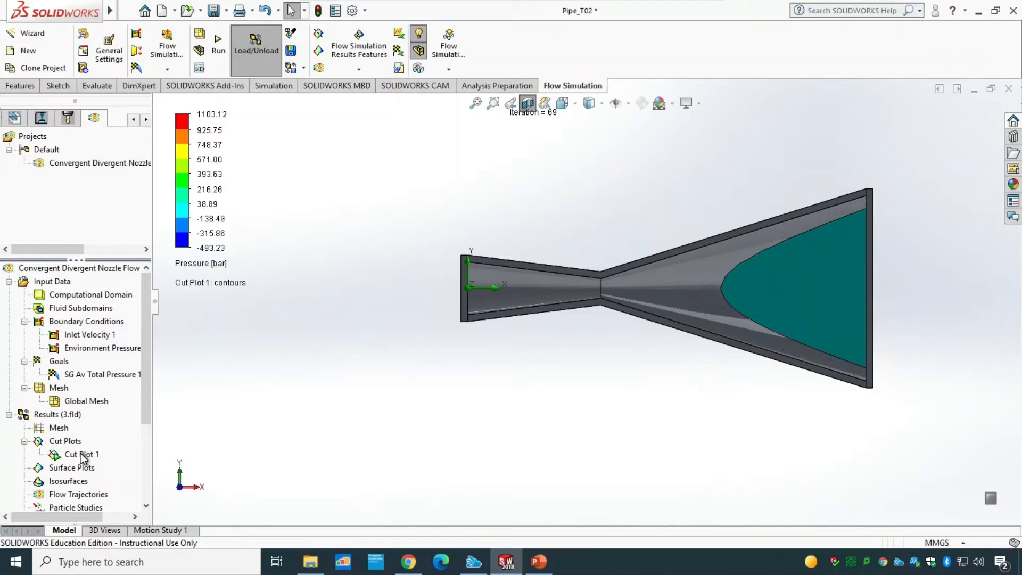
right_click(81, 454)
left_click(112, 354)
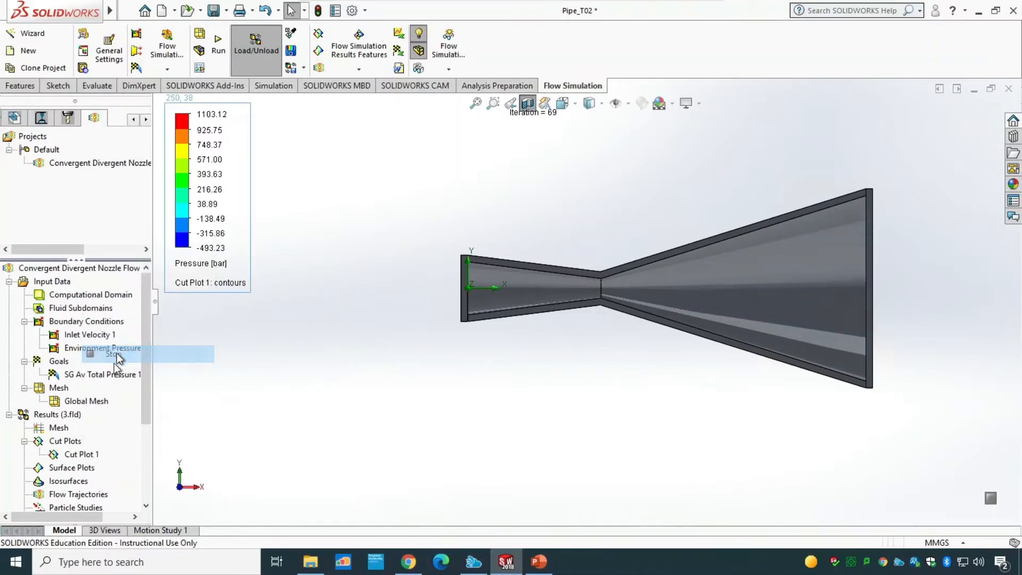
Step: Insert a second cut plot on the Front Plane showing Velocity (X) contours
right_click(68, 443)
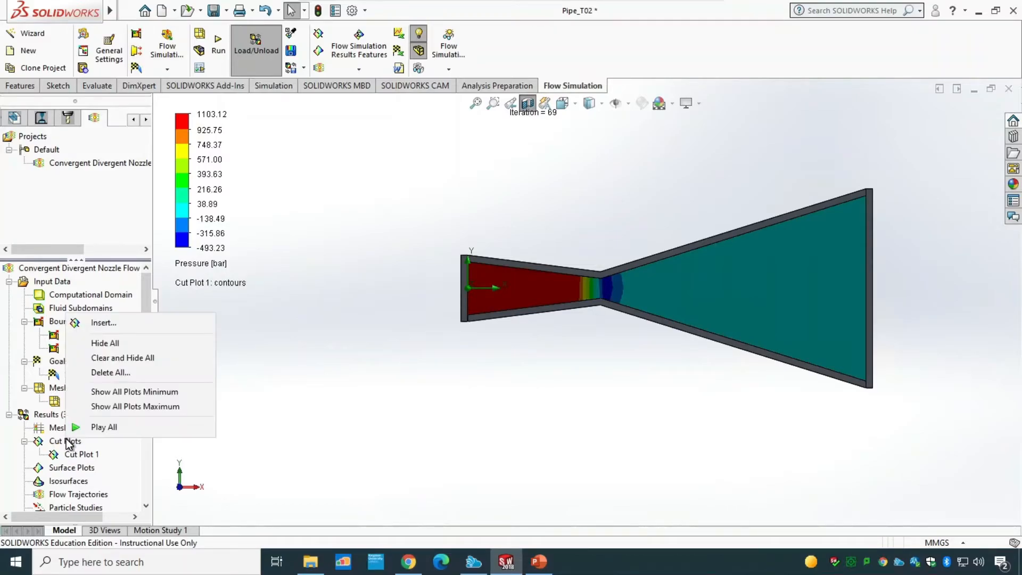
left_click(111, 325)
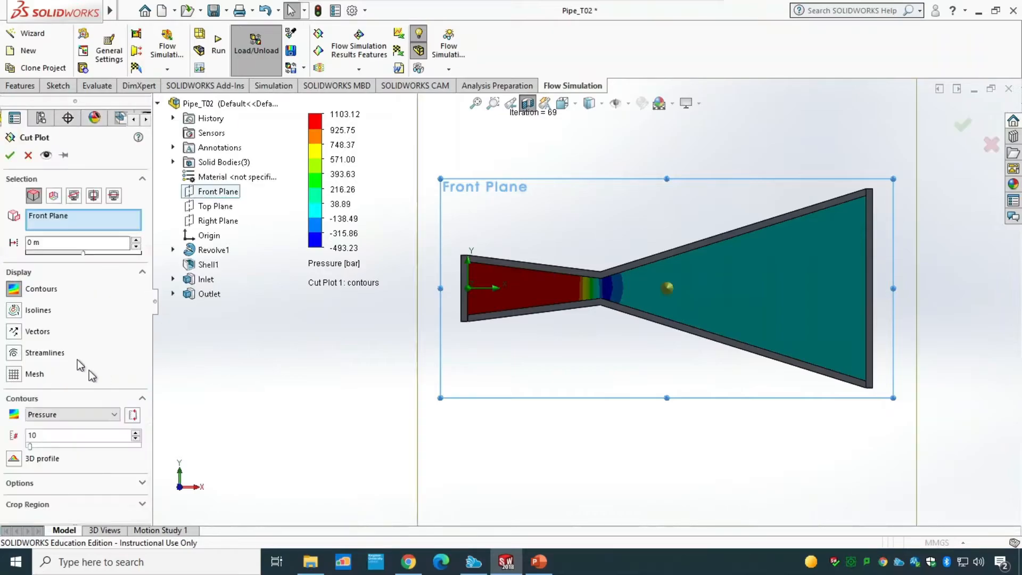
left_click(85, 414)
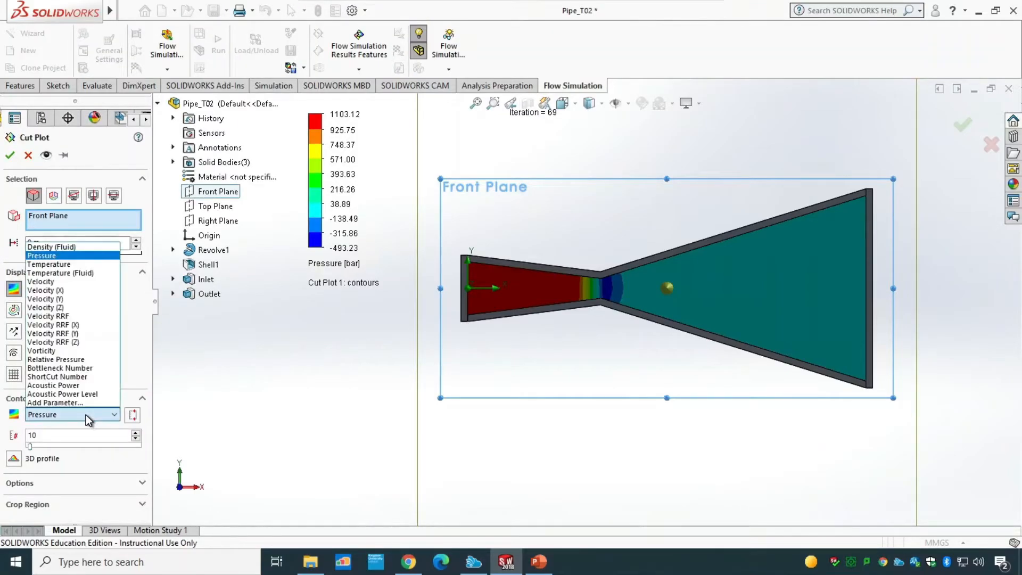
left_click(59, 290)
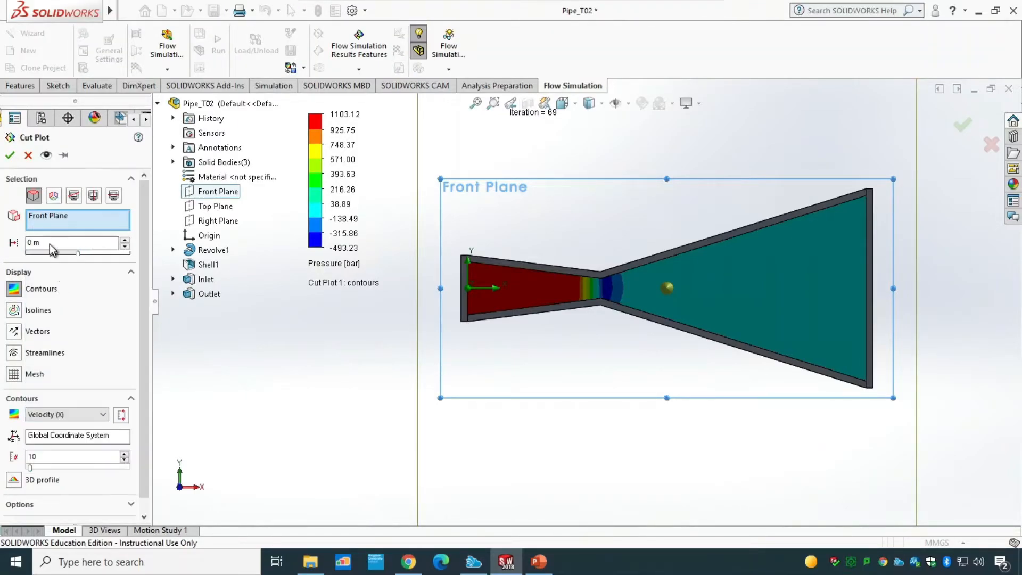
left_click(10, 155)
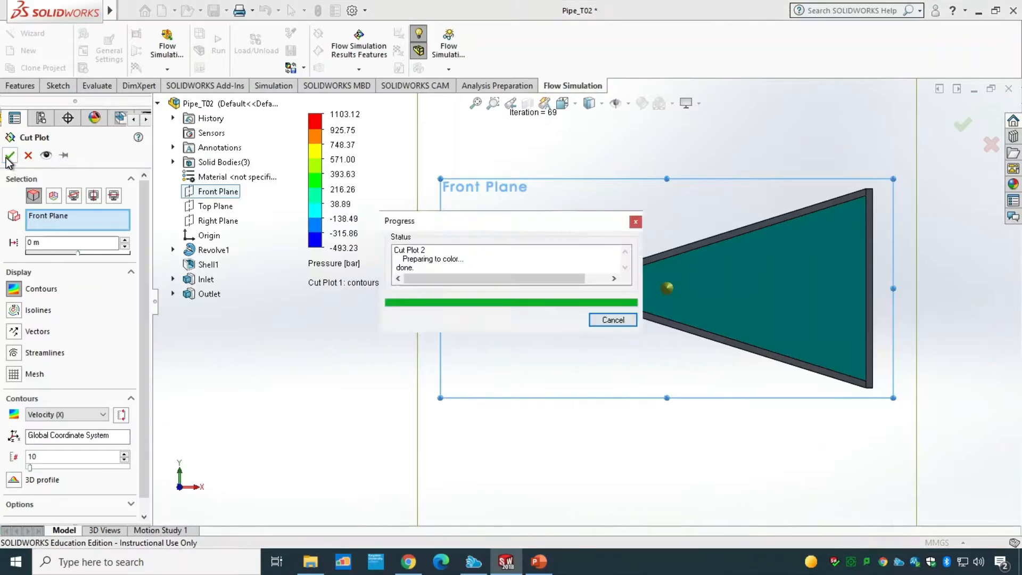
Step: Hide Cut Plot 1
right_click(75, 454)
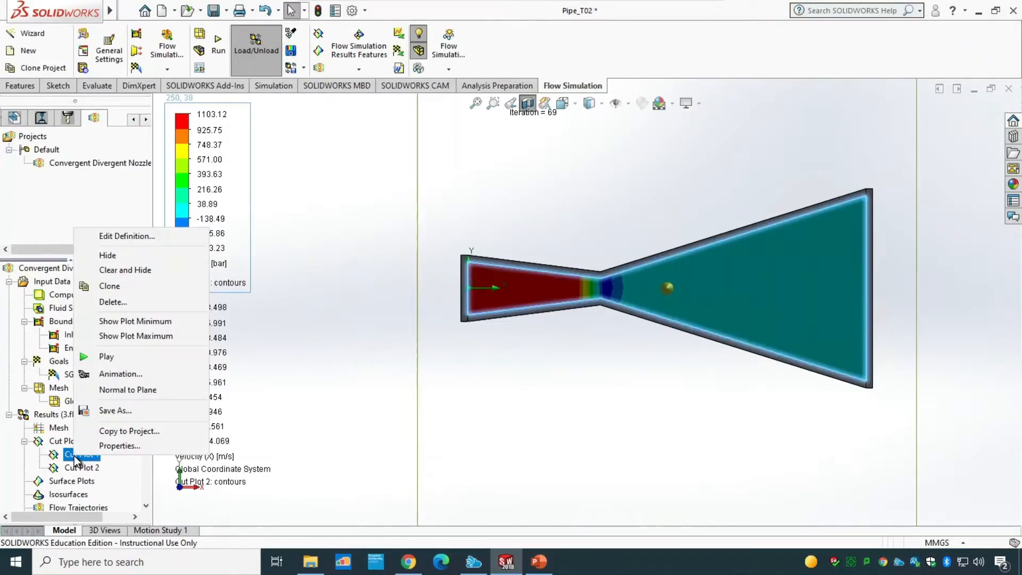
left_click(117, 256)
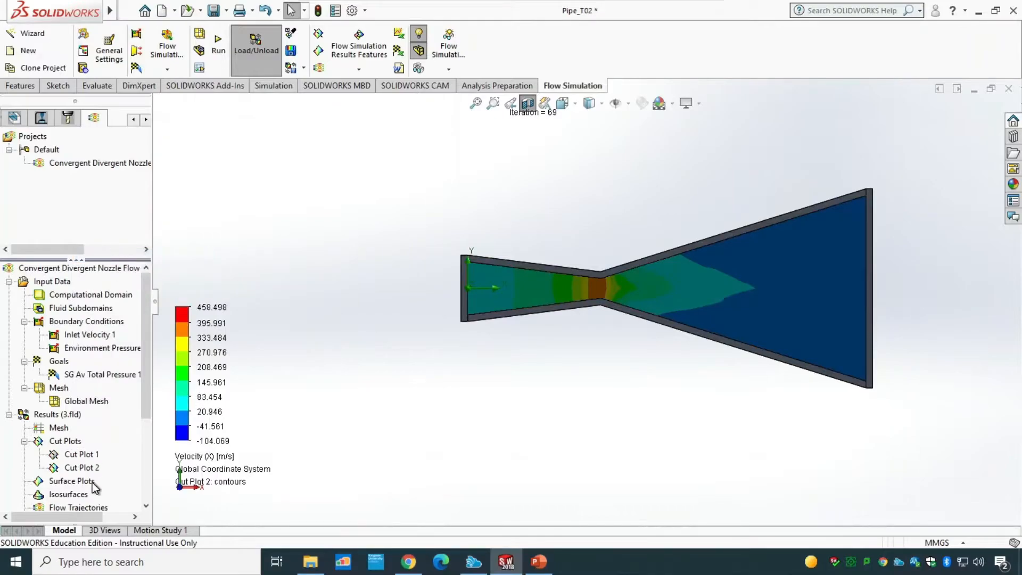
Step: Play and stop the animation of Cut Plot 2, then hide Cut Plot 2
right_click(82, 468)
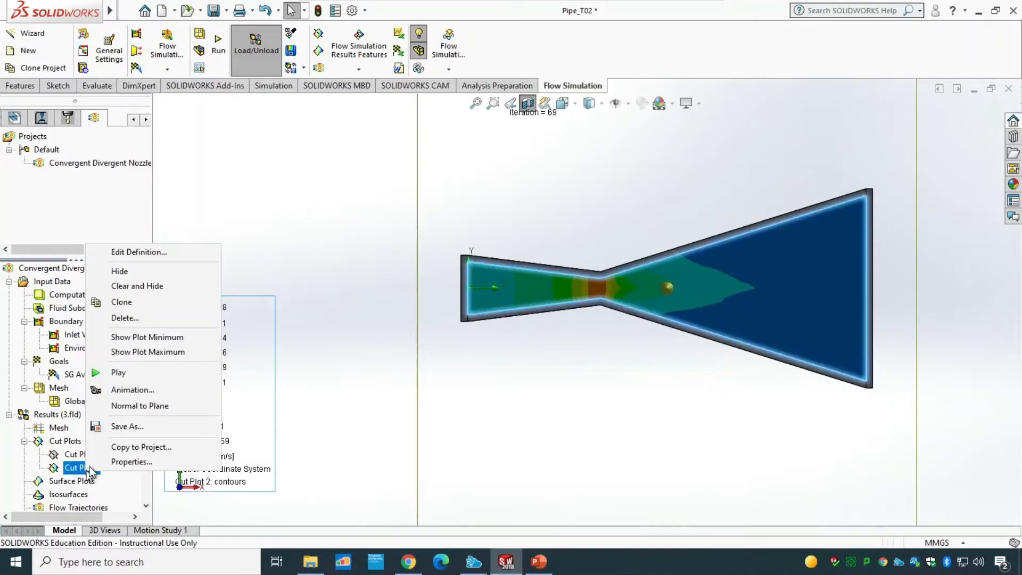
left_click(119, 370)
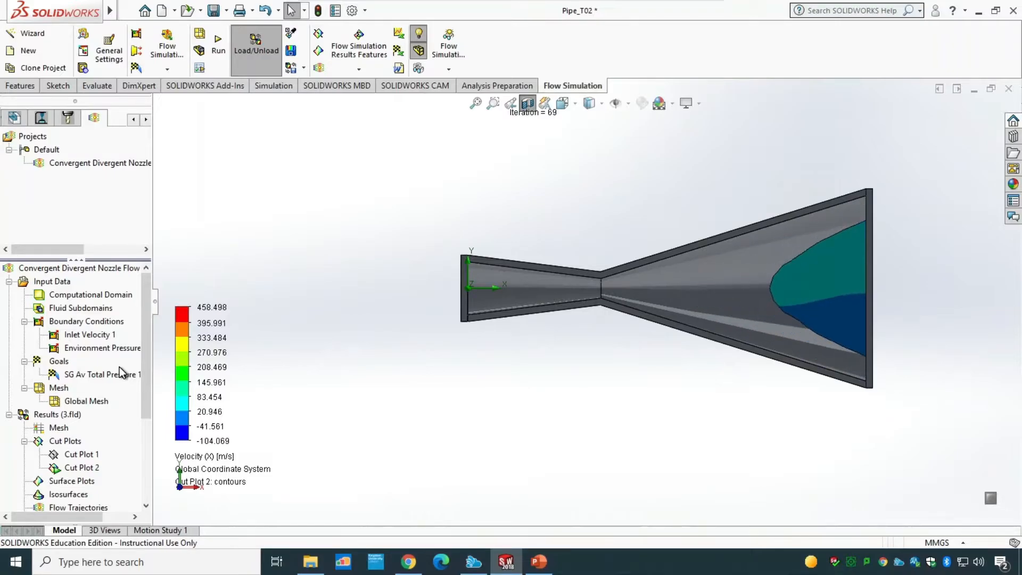
right_click(88, 468)
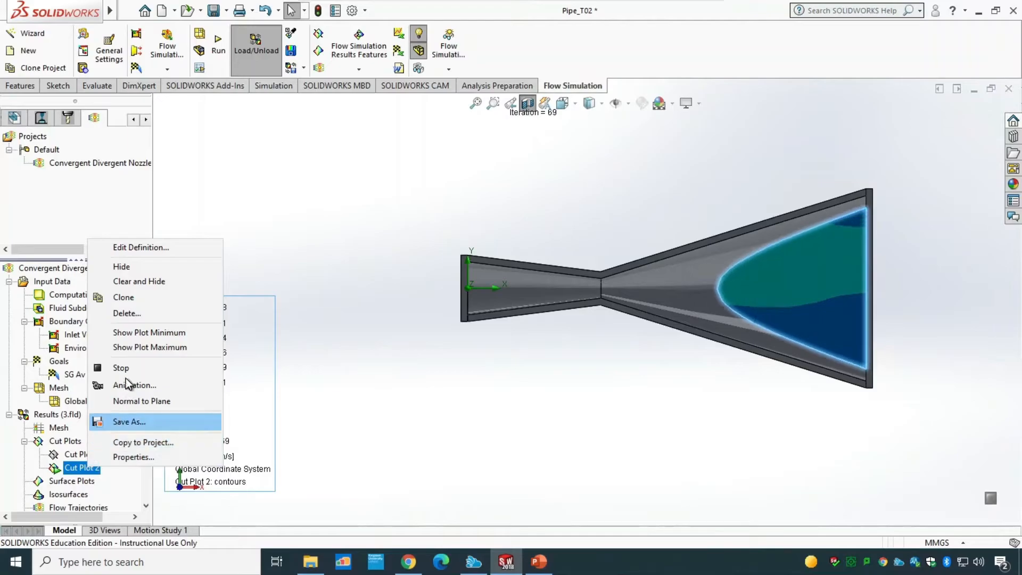
left_click(125, 372)
left_click_drag(145, 401, 146, 468)
right_click(79, 349)
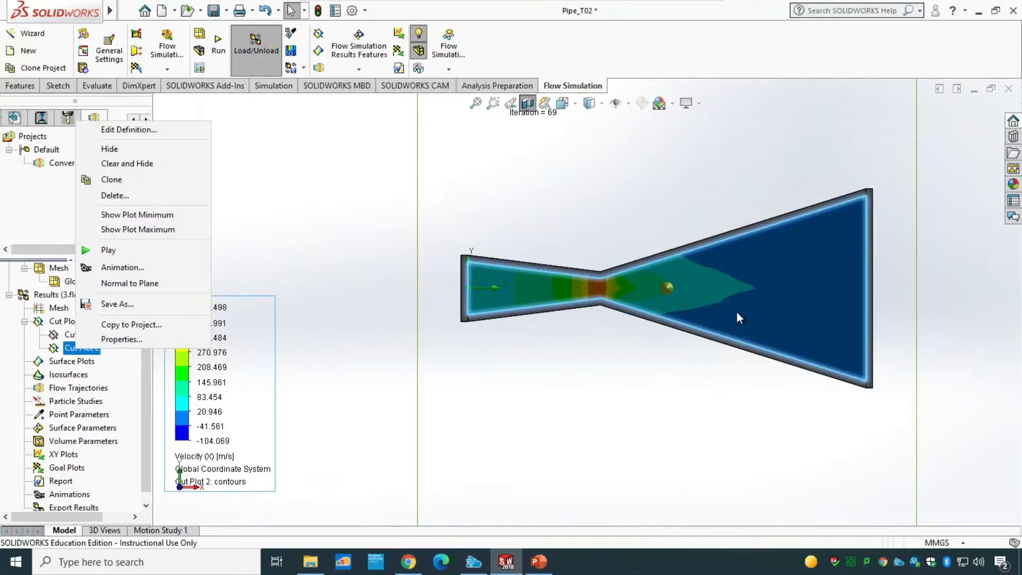
left_click(118, 149)
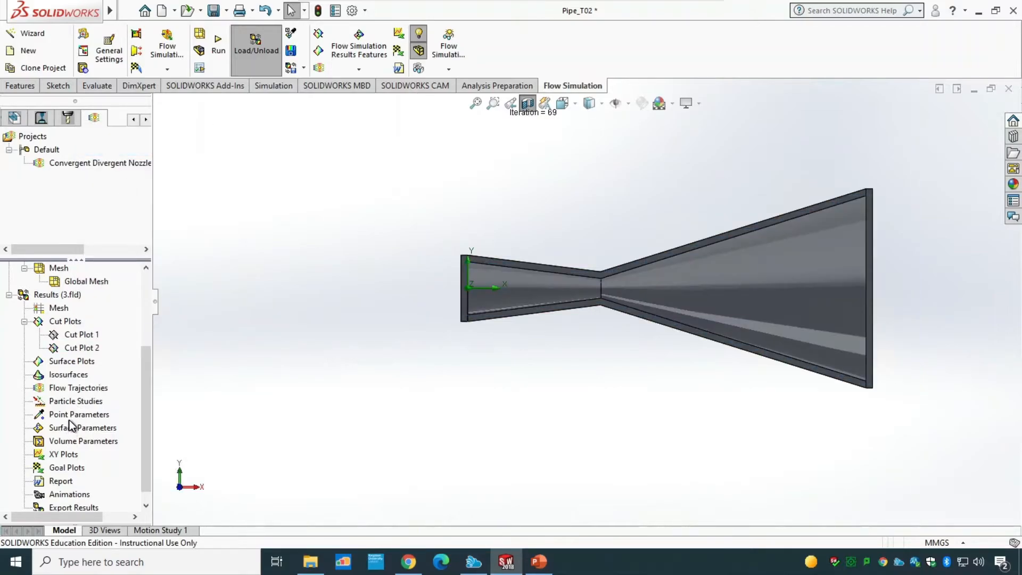
Step: Insert flow trajectories using the Front Plane as the starting points
right_click(81, 389)
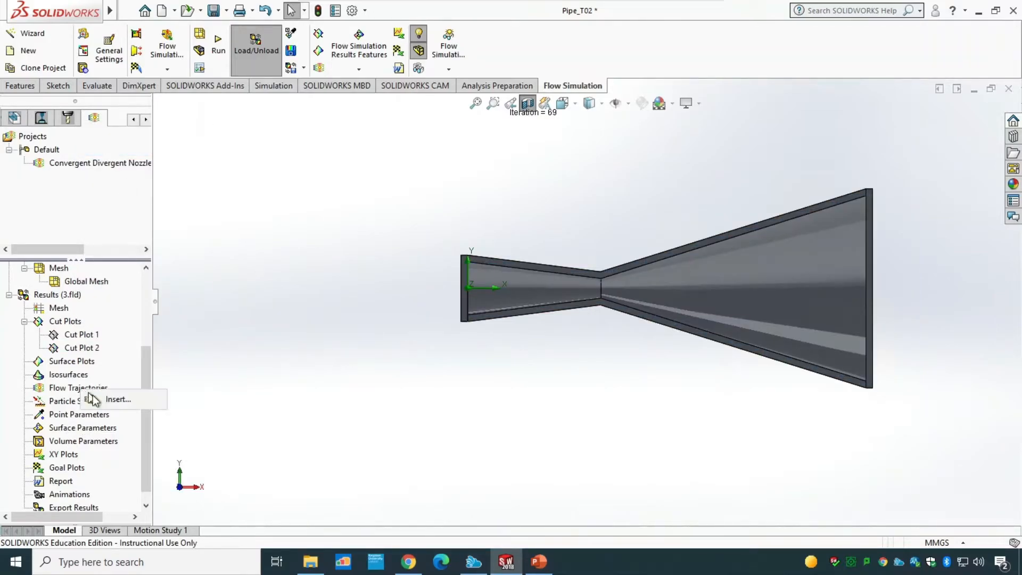
left_click(117, 404)
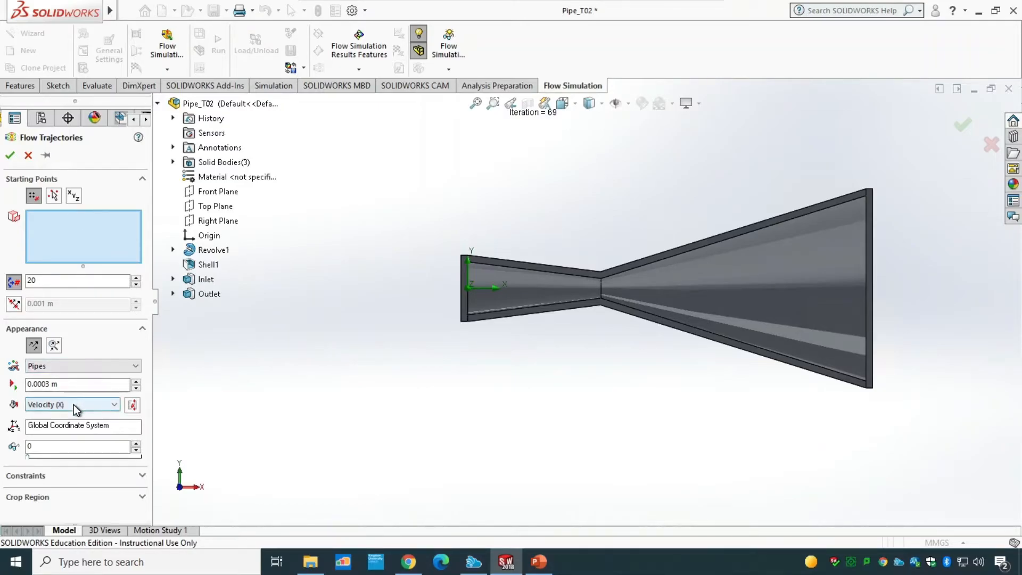
left_click(10, 154)
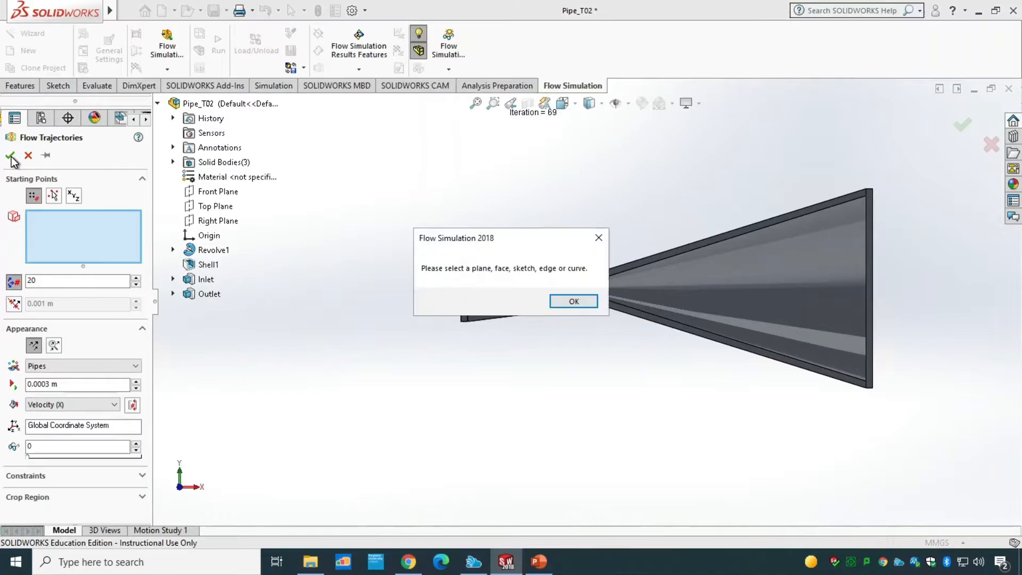
left_click(573, 301)
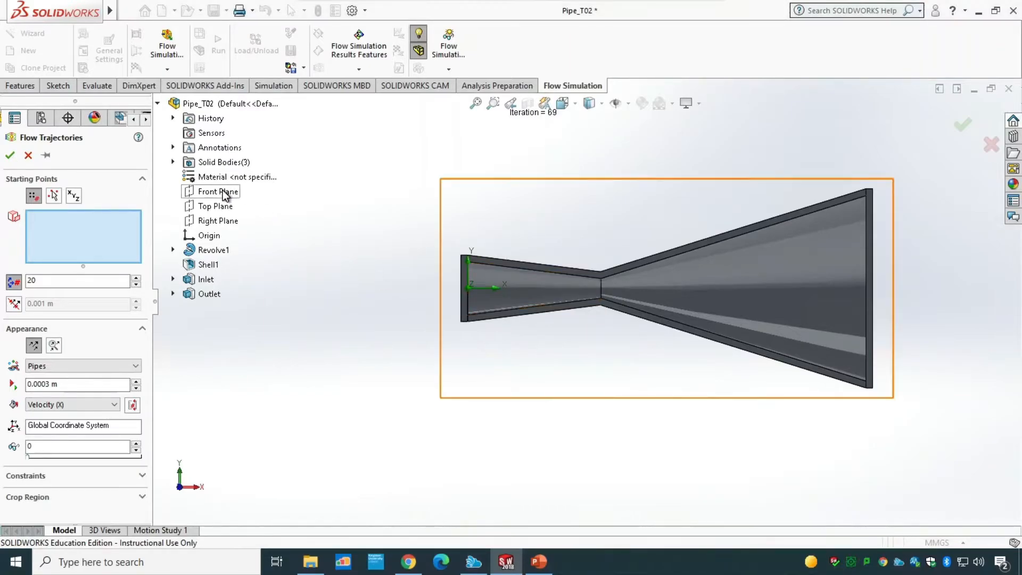
left_click(222, 192)
left_click(10, 155)
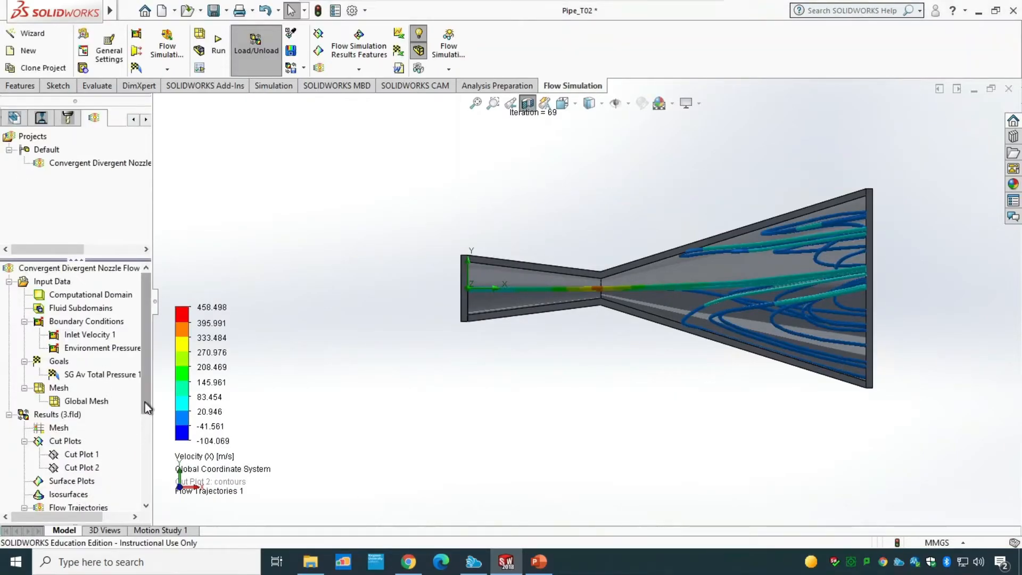
Step: Play and stop the animation of Flow Trajectories 1, then hide it
left_click_drag(145, 402, 145, 473)
right_click(75, 428)
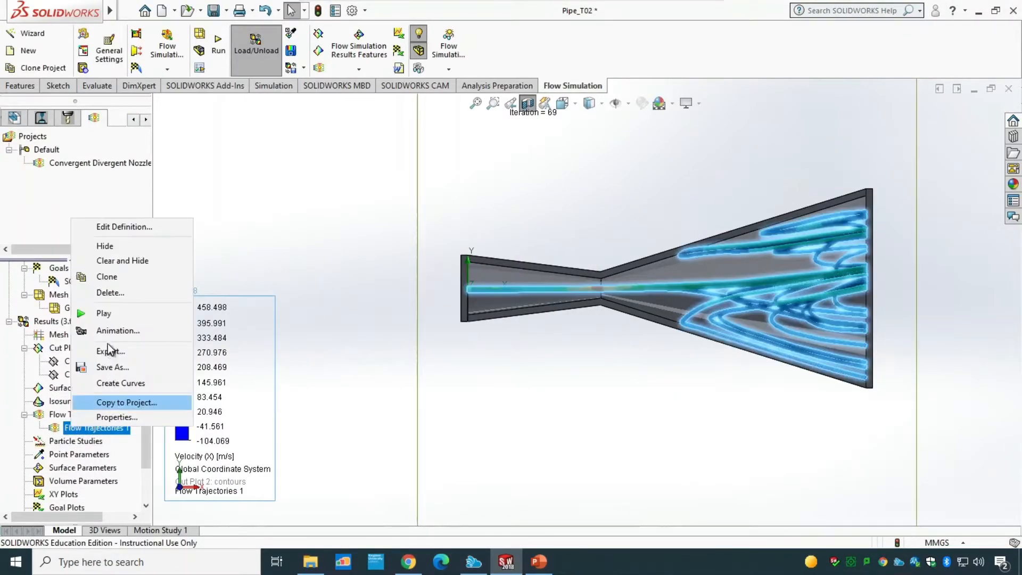
left_click(104, 313)
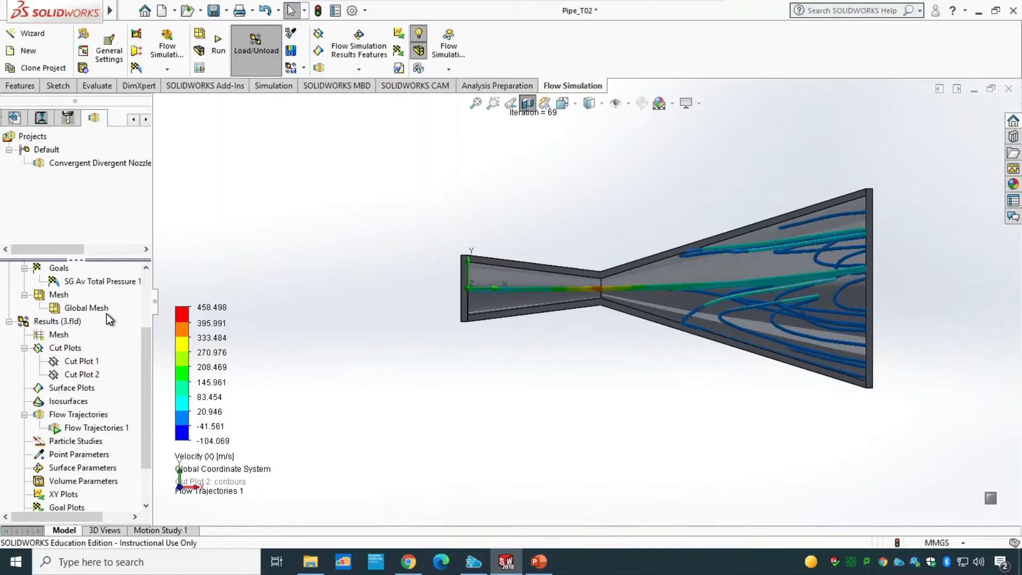
right_click(96, 429)
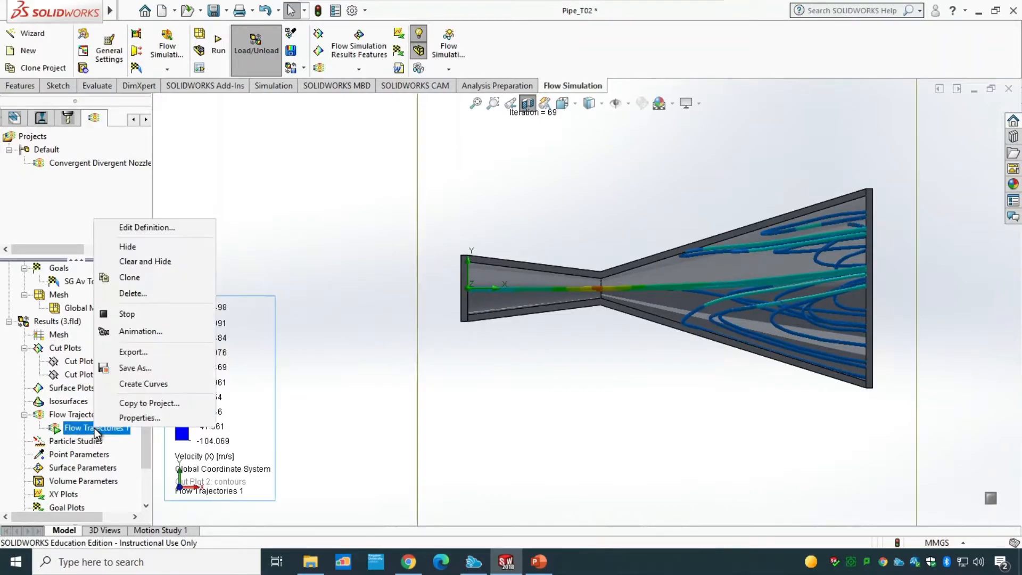
left_click(128, 314)
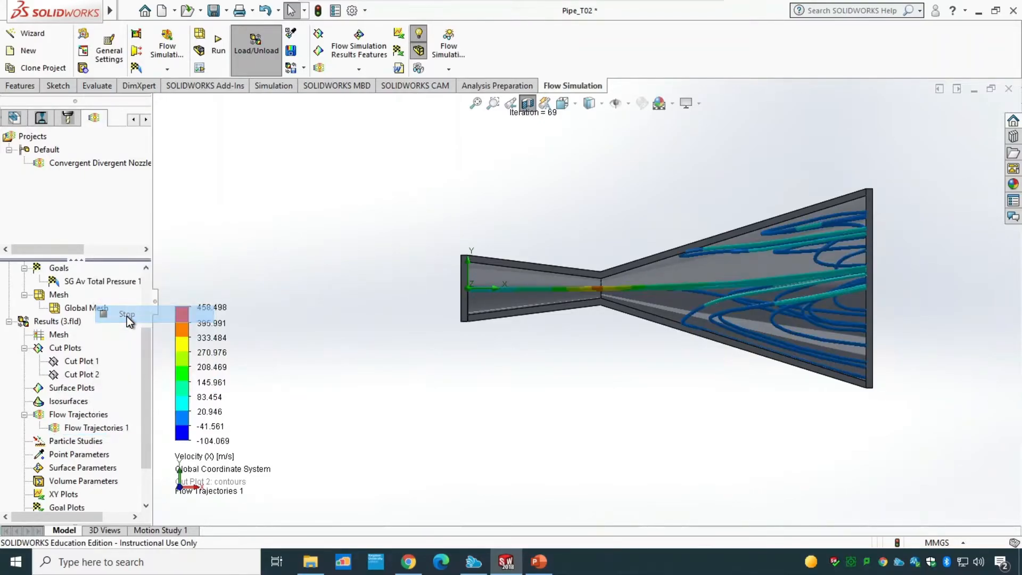
right_click(104, 429)
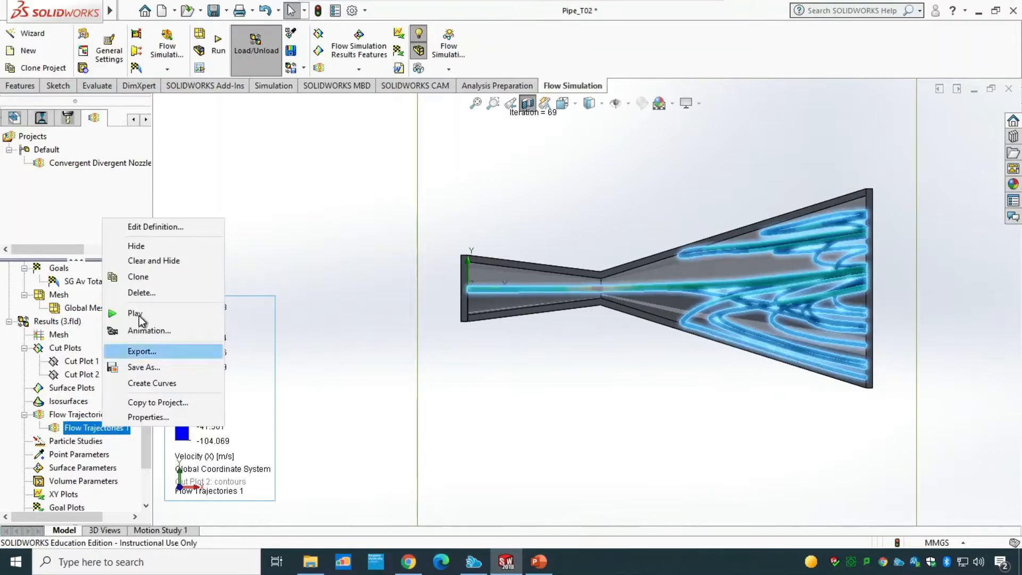
left_click(144, 246)
Step: Insert flow trajectories starting from the inlet face, displayed as Lines
right_click(112, 423)
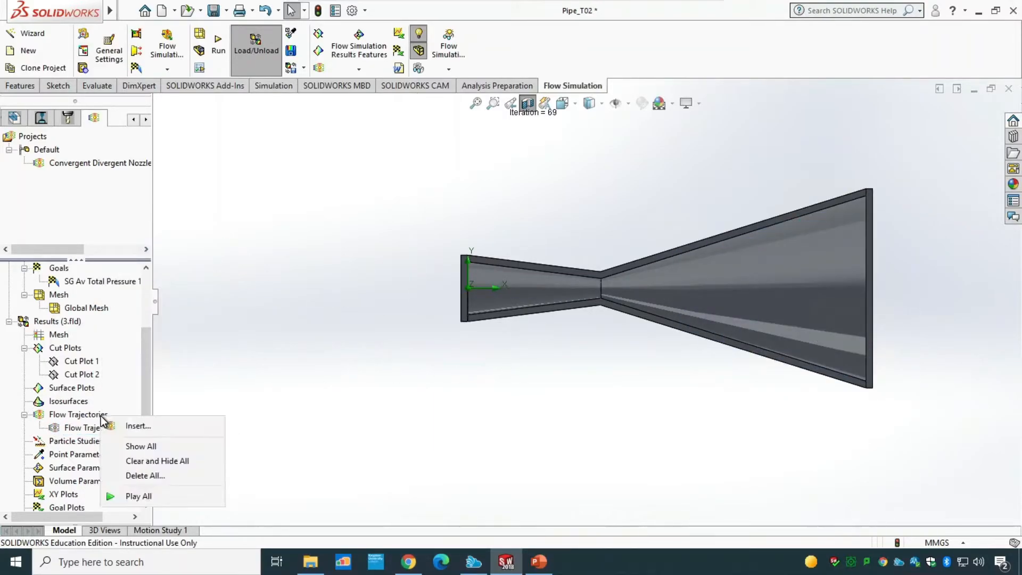
left_click(131, 424)
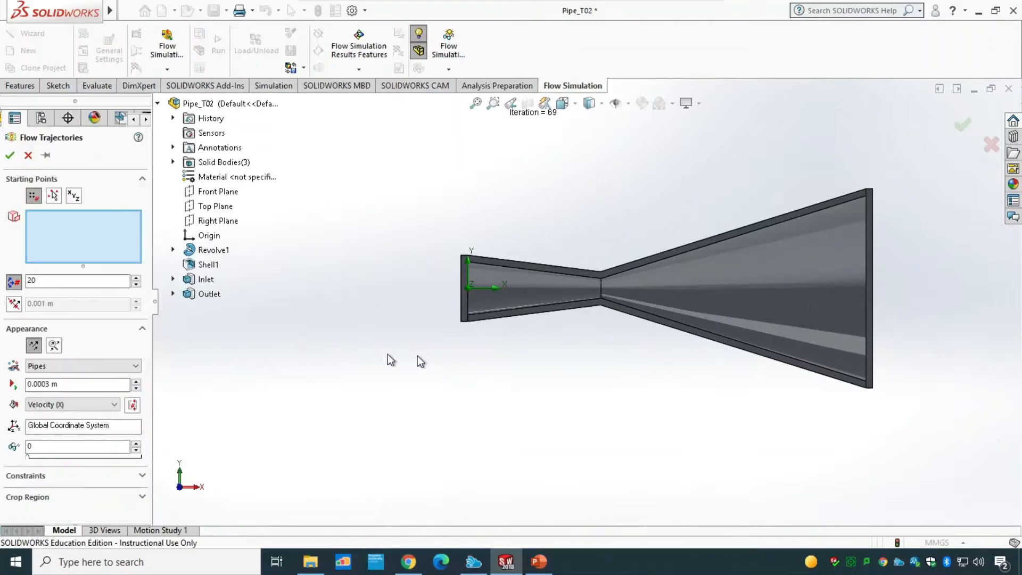
middle_click_drag(406, 346, 443, 366)
right_click(487, 309)
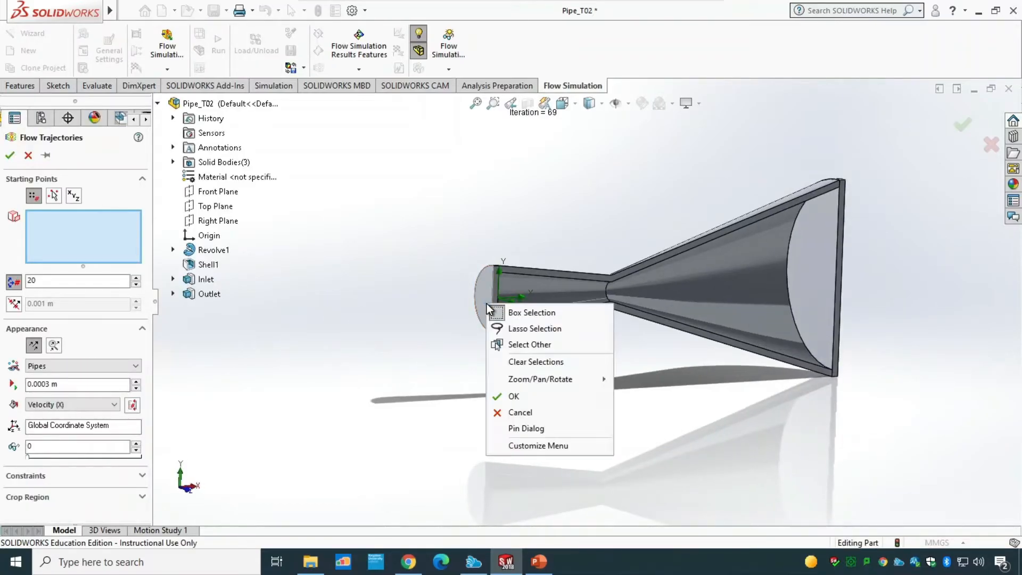
left_click(532, 347)
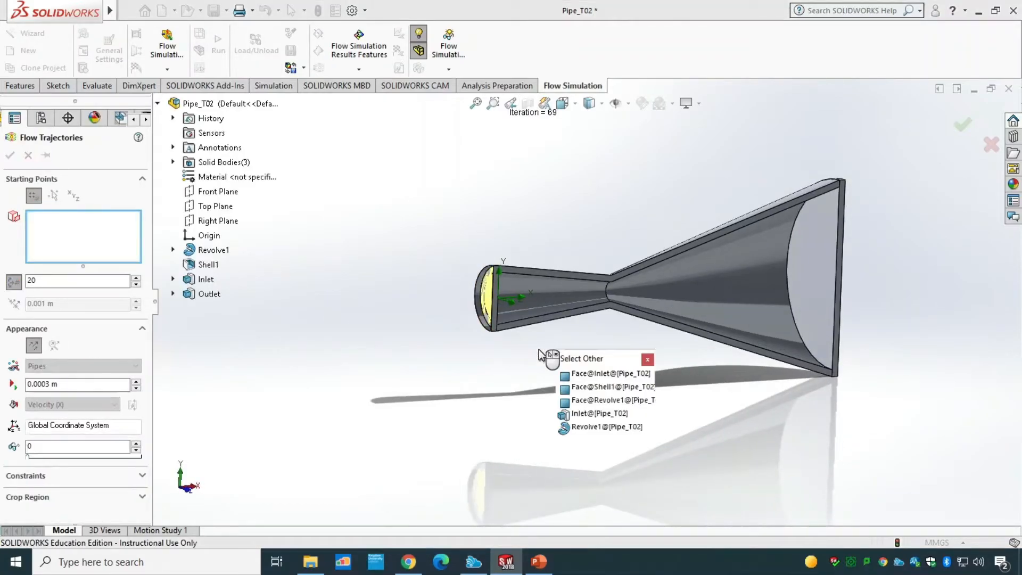
left_click(596, 374)
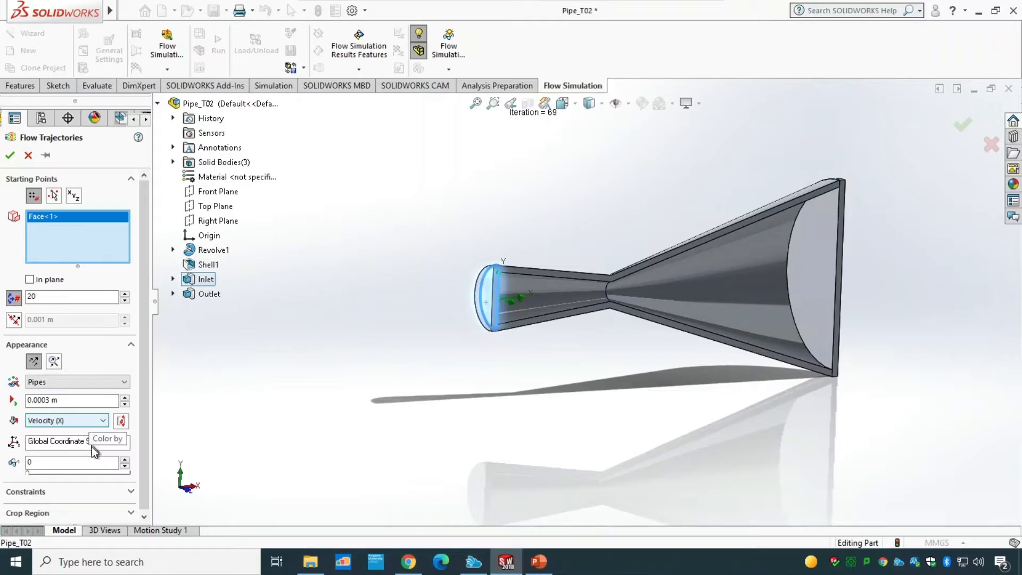
left_click(91, 382)
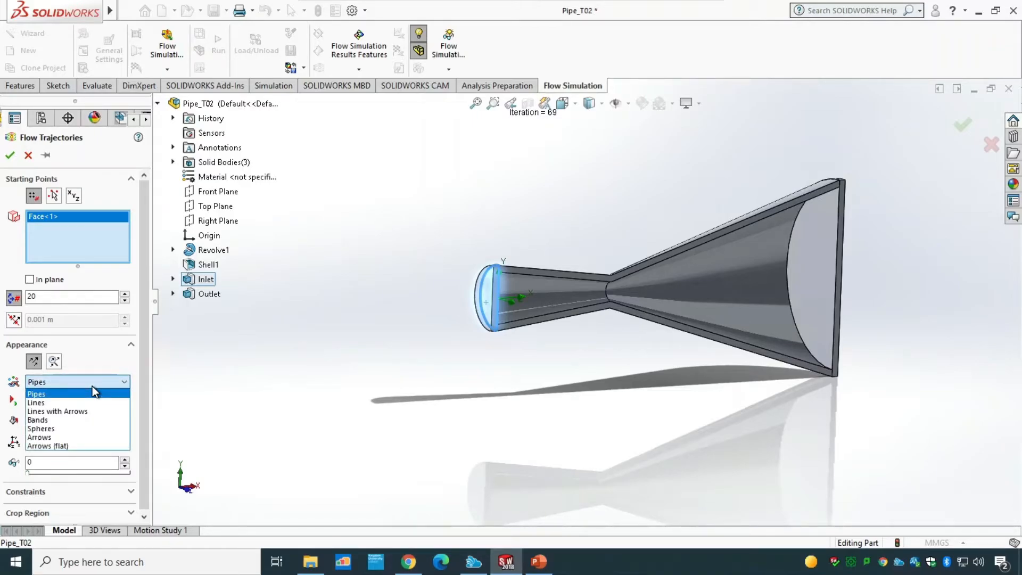
left_click(84, 403)
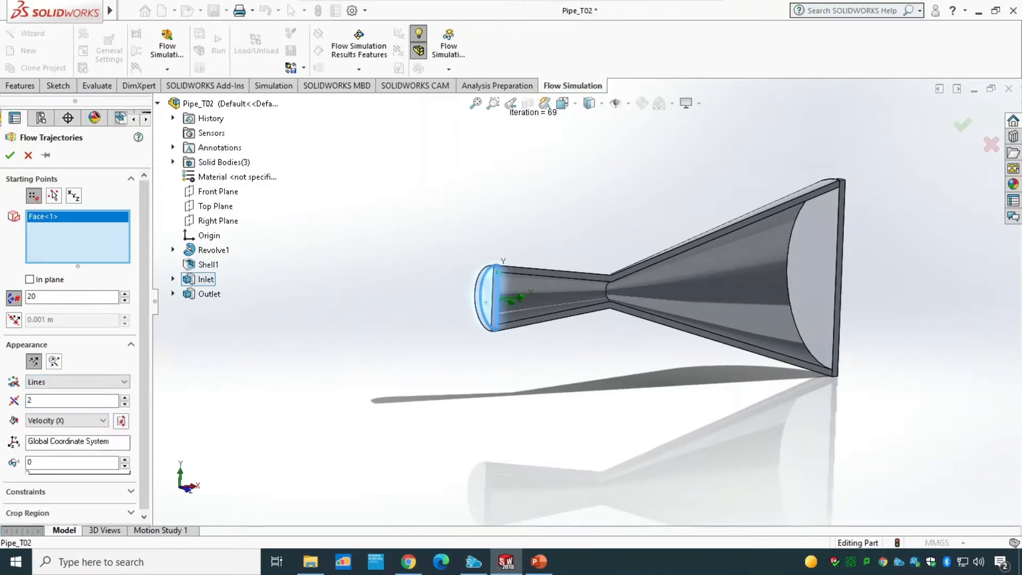
left_click(9, 155)
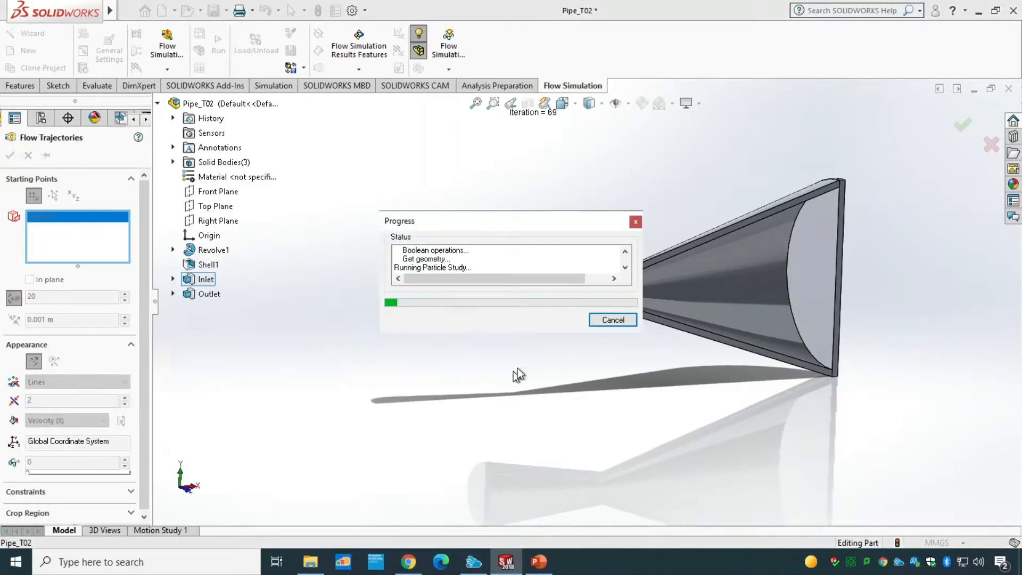
middle_click_drag(592, 379, 551, 378)
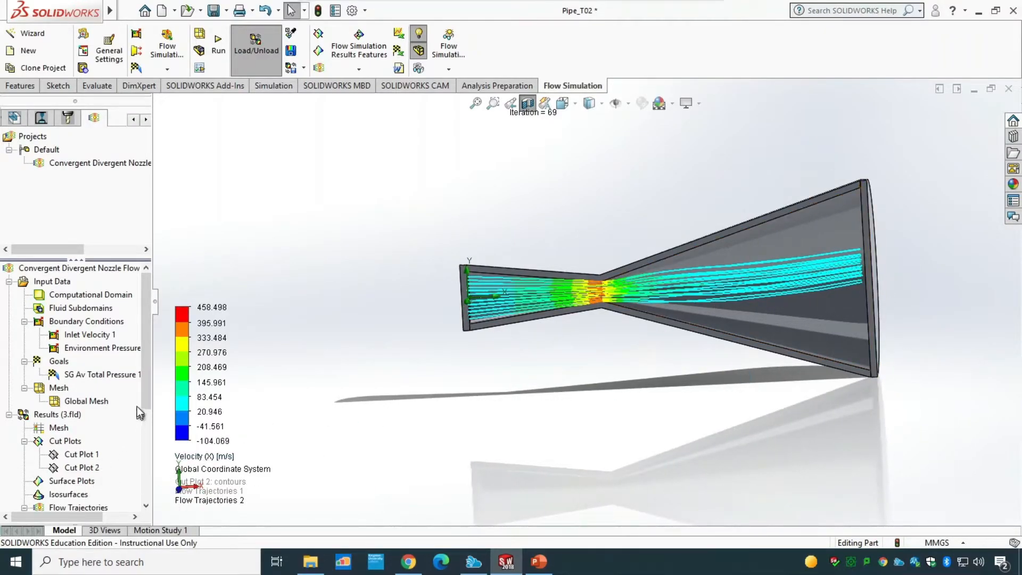
Step: Insert flow trajectories starting from the outlet face, displayed as Lines
left_click_drag(145, 392, 142, 433)
left_click(65, 440)
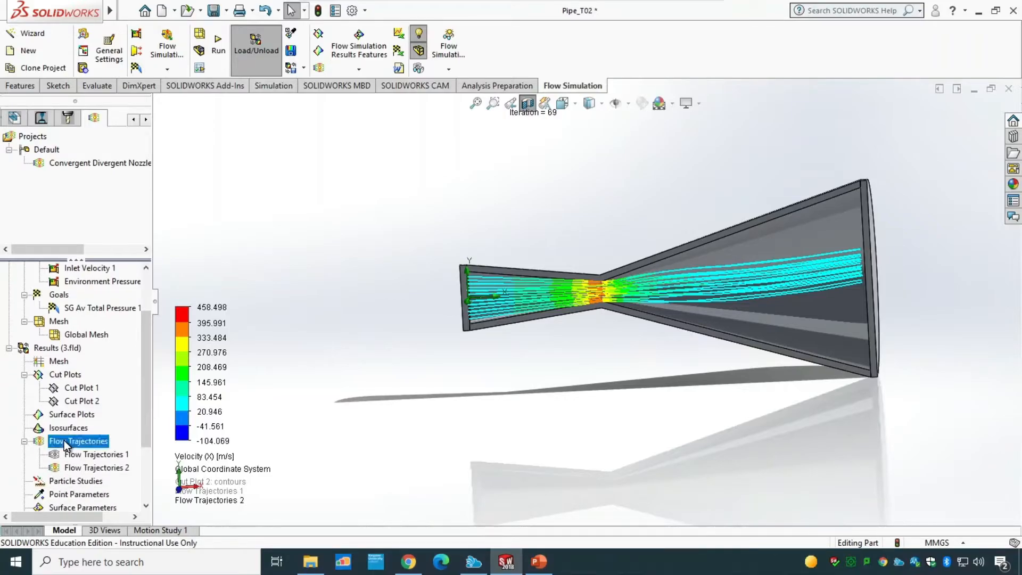
right_click(66, 443)
left_click(91, 447)
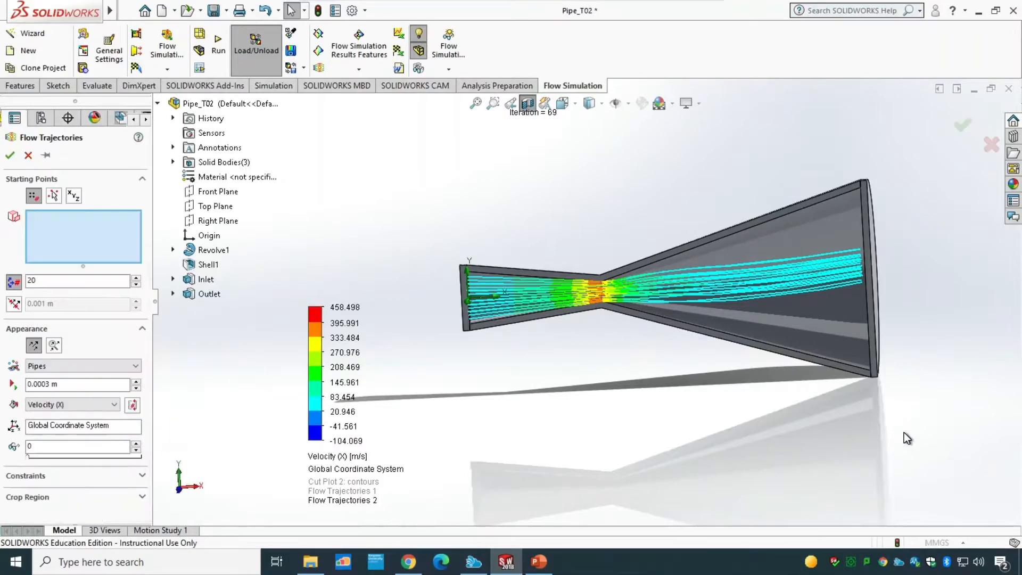
middle_click_drag(942, 378, 877, 323)
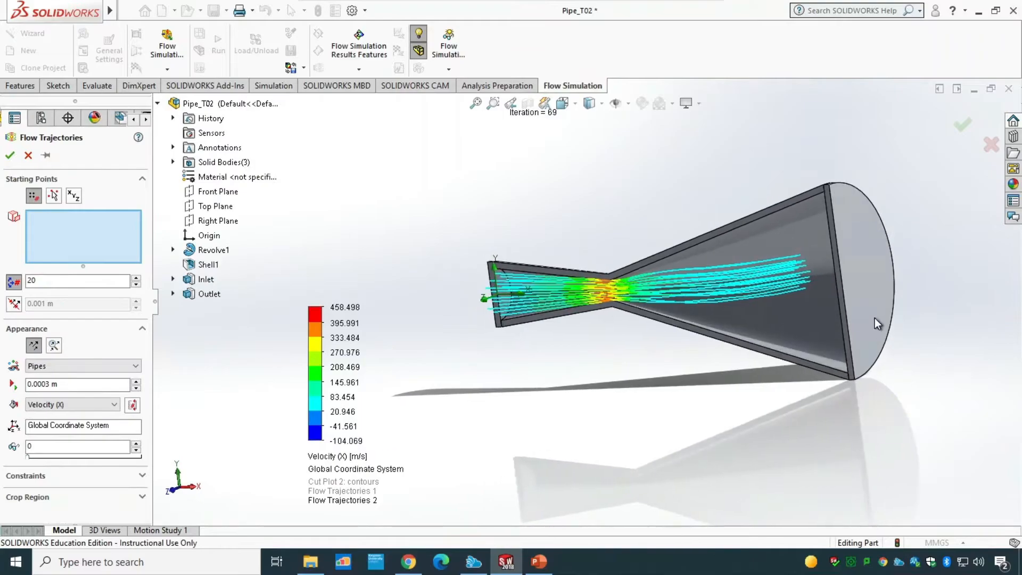
right_click(872, 294)
left_click(908, 335)
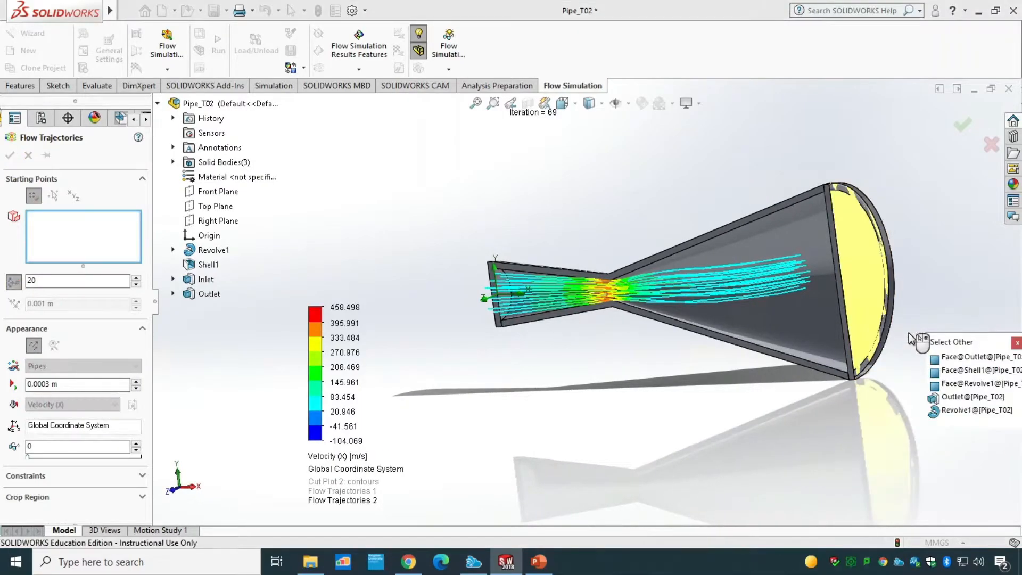
left_click(957, 358)
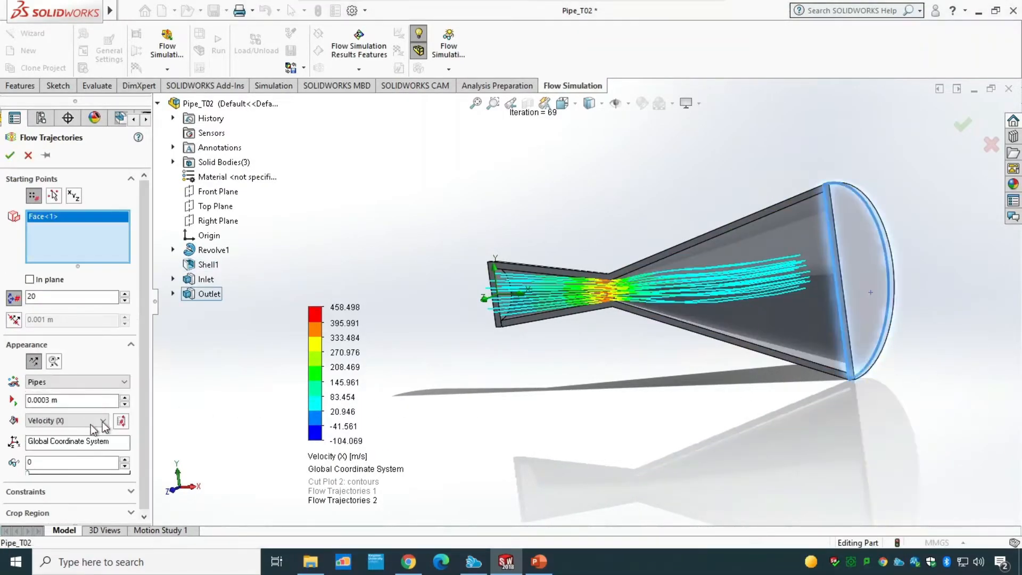
left_click(53, 382)
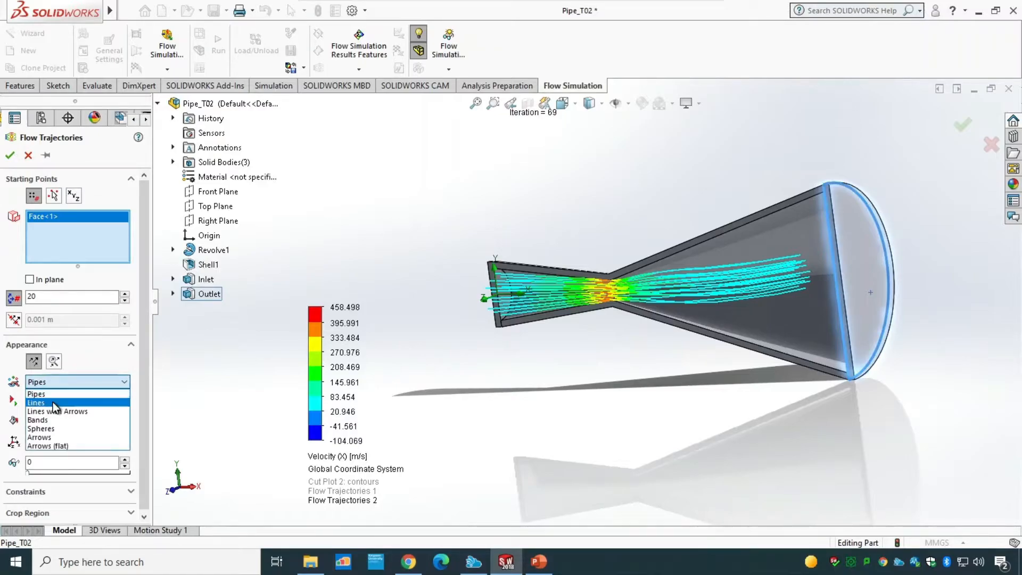
left_click(53, 404)
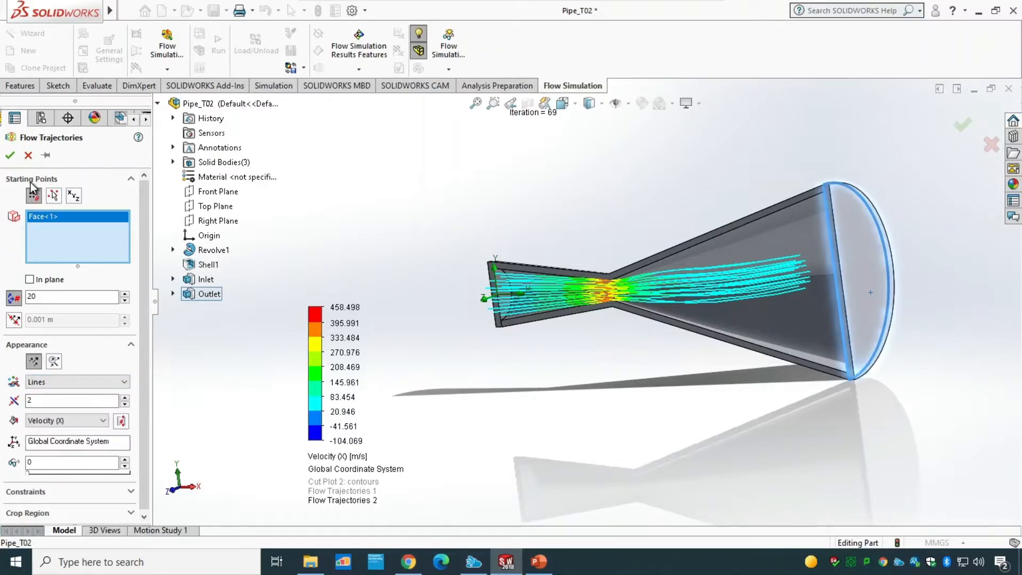
left_click(10, 155)
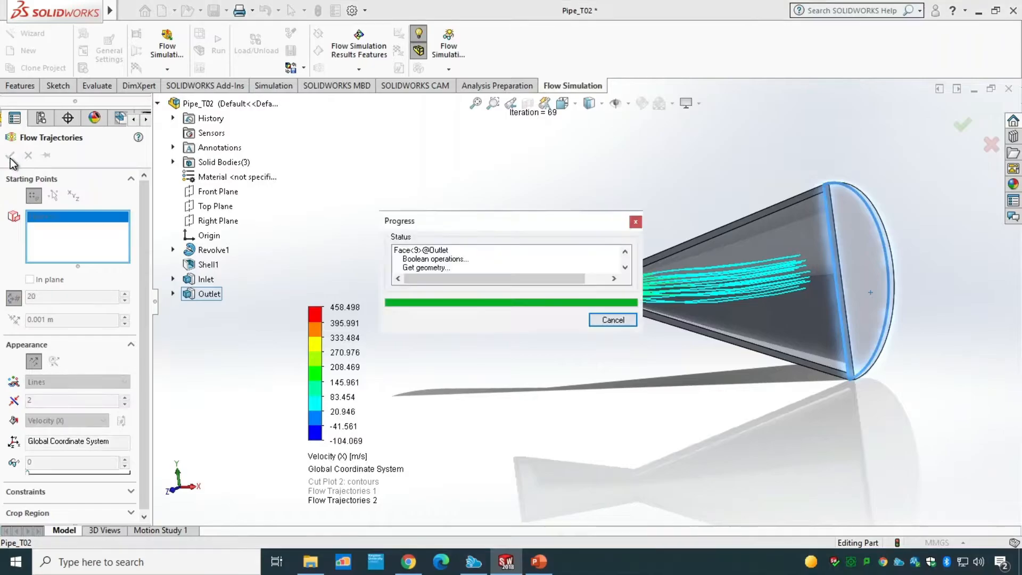
middle_click_drag(454, 420, 483, 398)
key("ctrl+8")
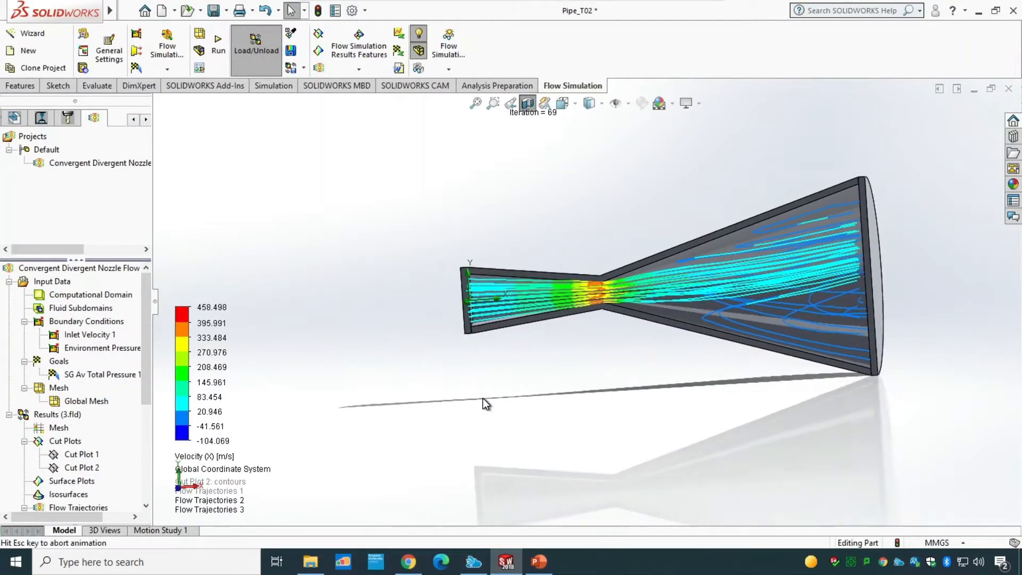
Step: Play the animations of Flow Trajectories 2 and Flow Trajectories 3
left_click_drag(148, 391, 148, 442)
left_click(89, 441)
right_click(89, 447)
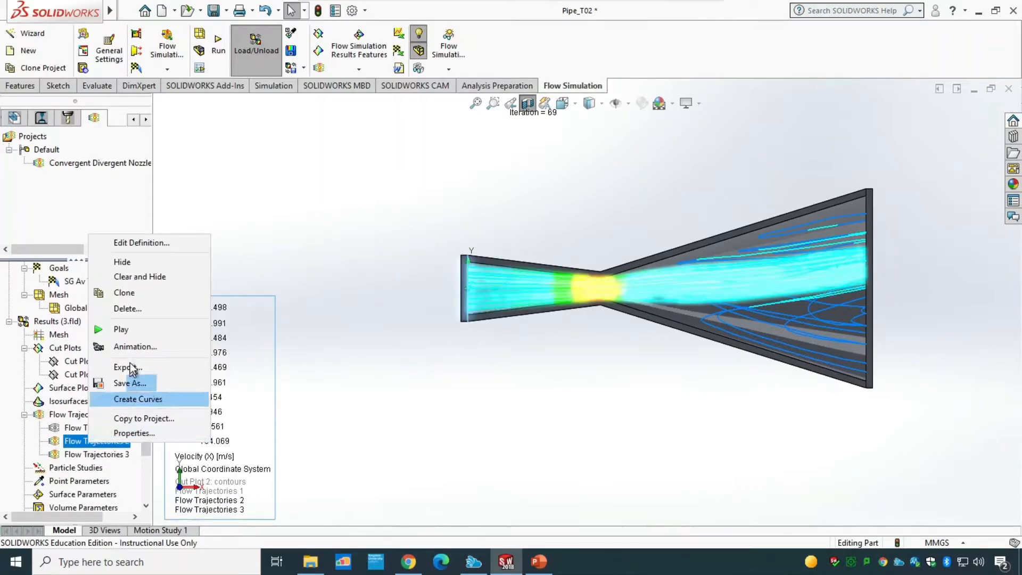
left_click(128, 331)
right_click(90, 454)
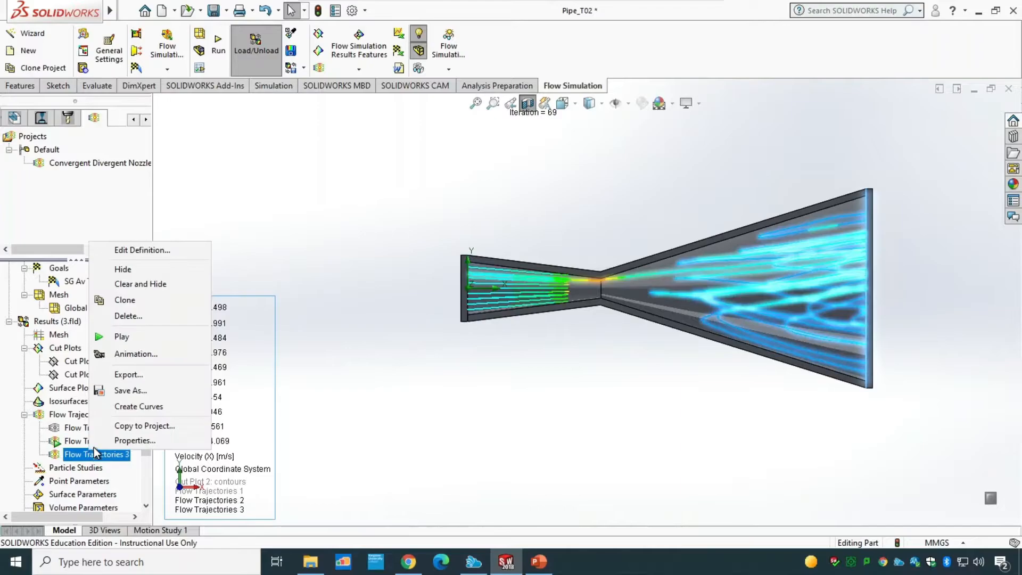
left_click(122, 332)
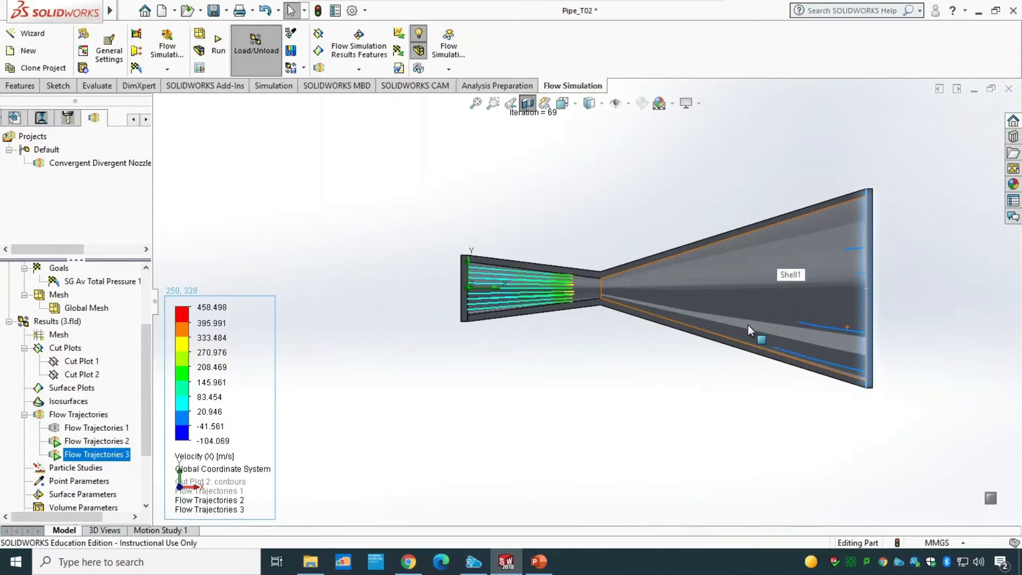
right_click(111, 453)
left_click(161, 356)
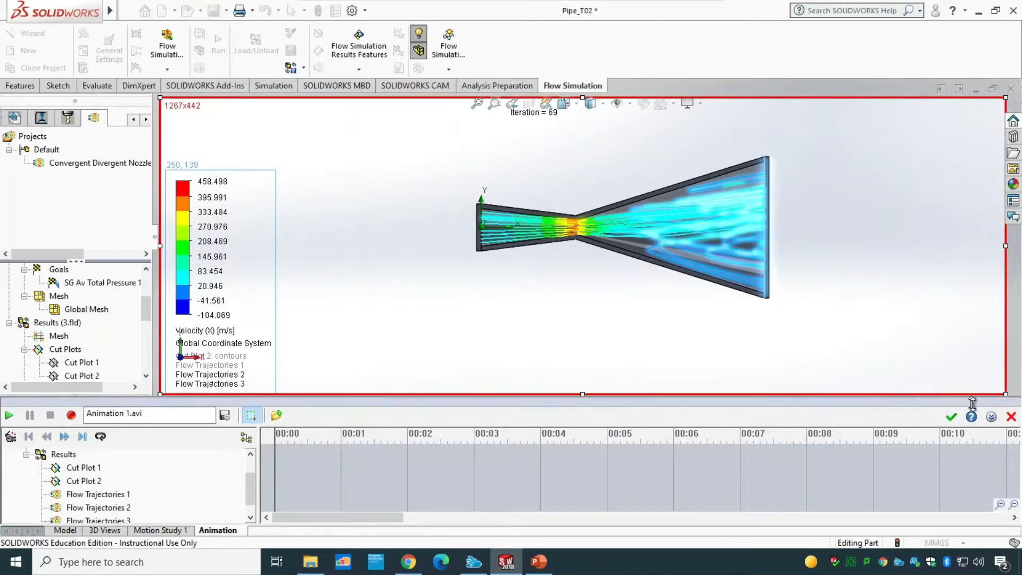
left_click(1011, 416)
Step: Edit Flow Trajectories 3 to set its line width to 4
right_click(72, 457)
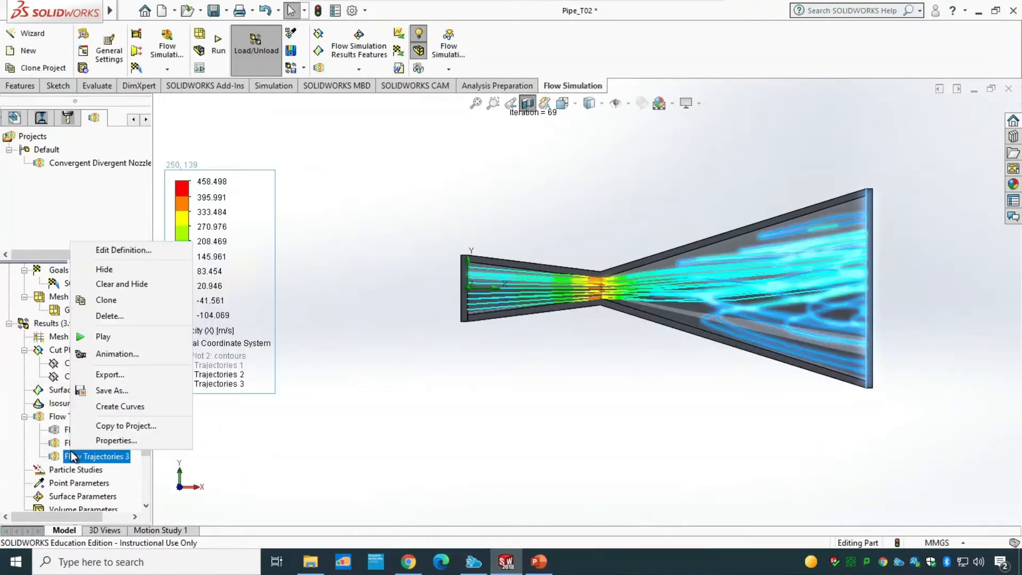
left_click(120, 249)
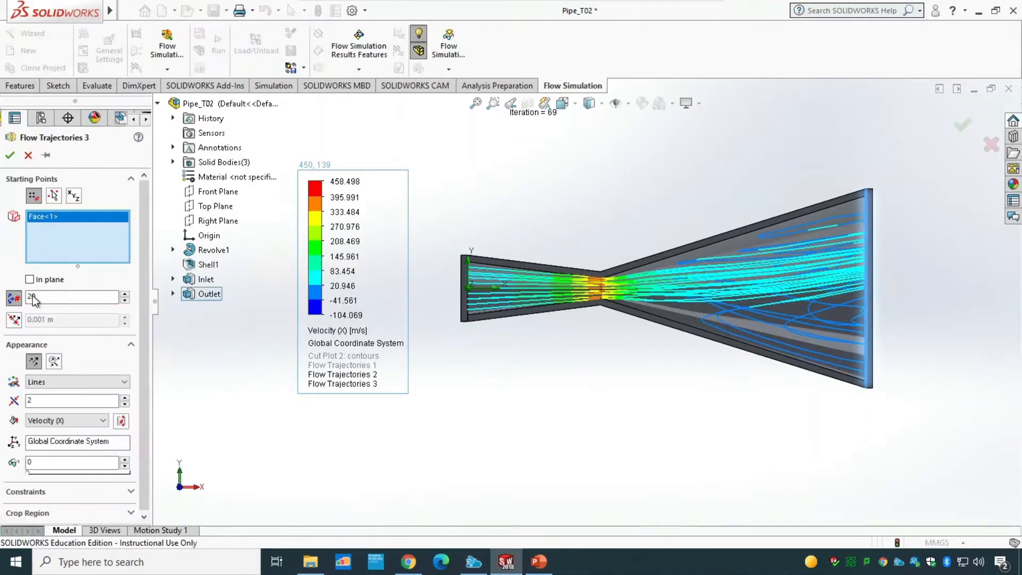
left_click(16, 300)
left_click(16, 401)
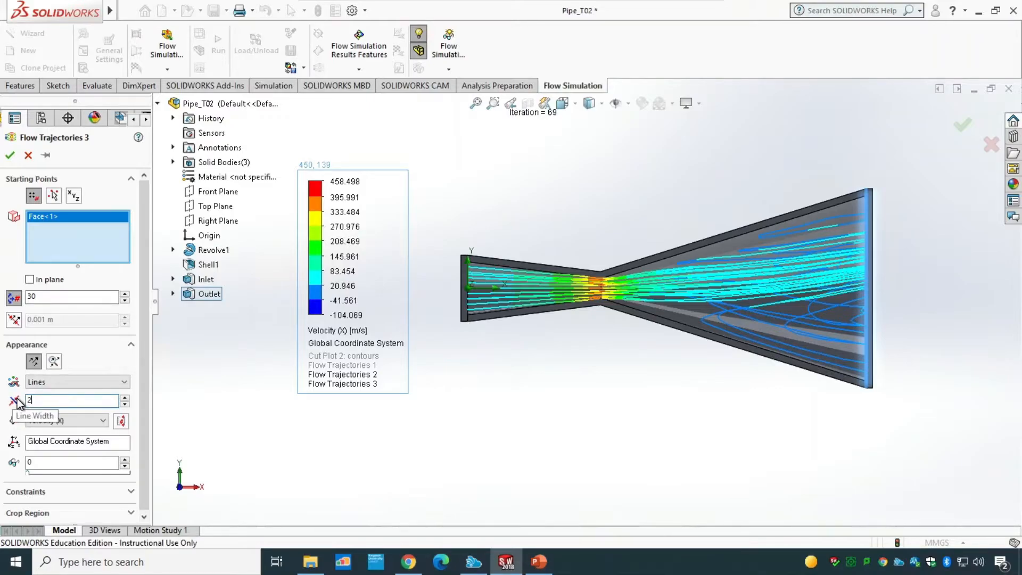
left_click_drag(35, 399, 23, 399)
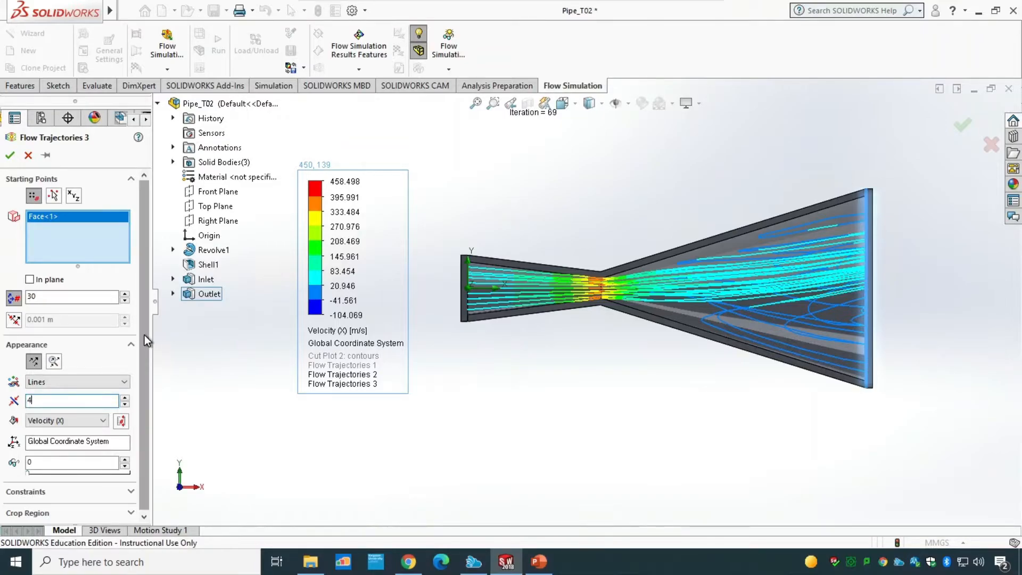
left_click_drag(144, 334, 145, 411)
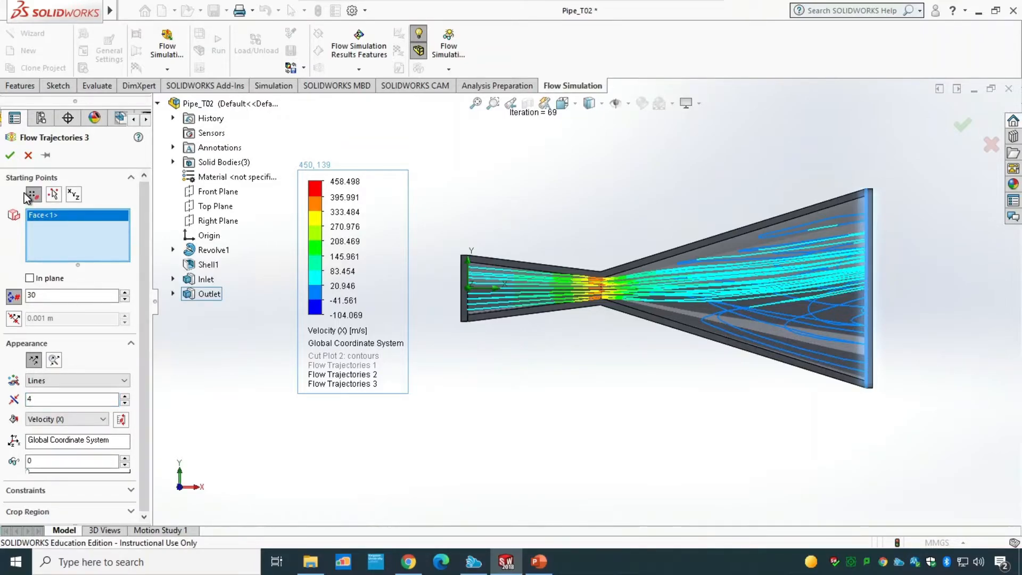
left_click(10, 155)
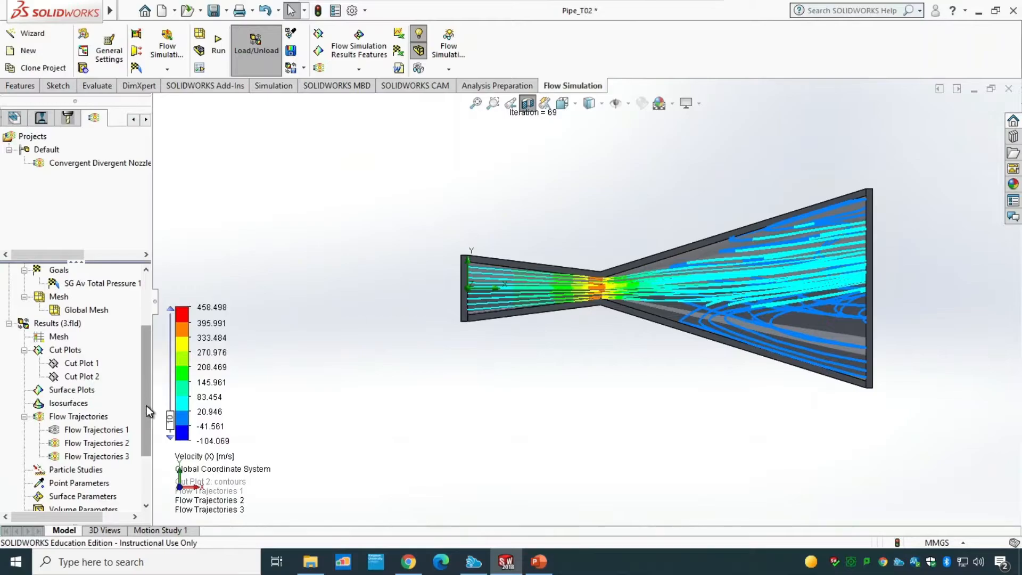
Step: Insert a goal plot of SG Av Total Pressure 1 against iterations and show its summary
left_click_drag(146, 405, 145, 442)
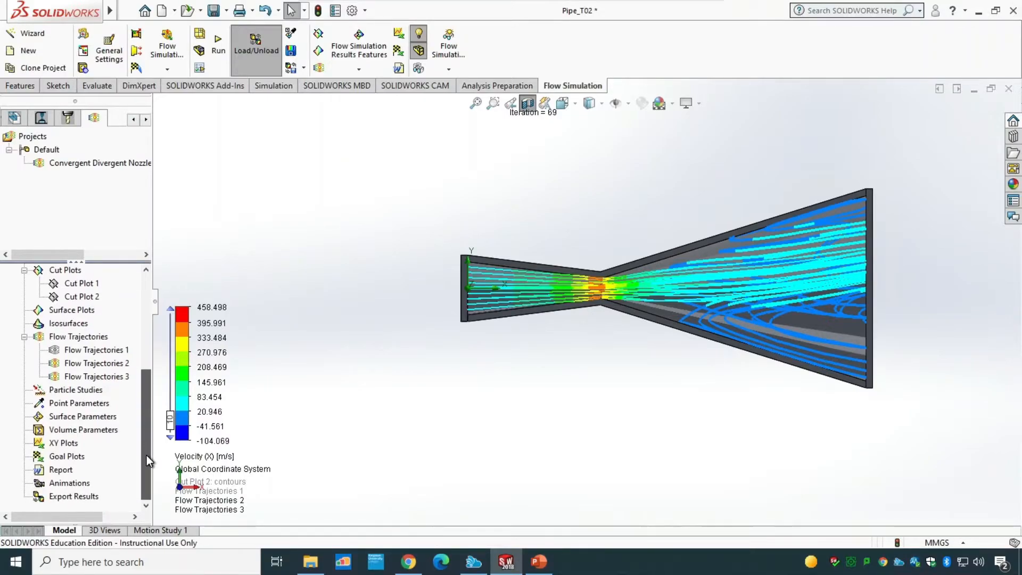
right_click(49, 456)
left_click(80, 465)
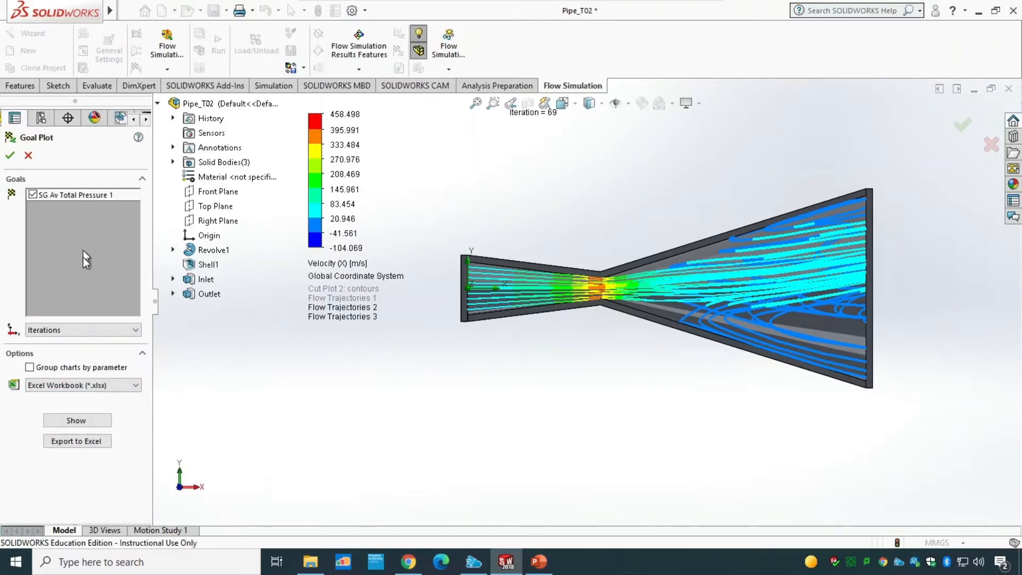
left_click(80, 420)
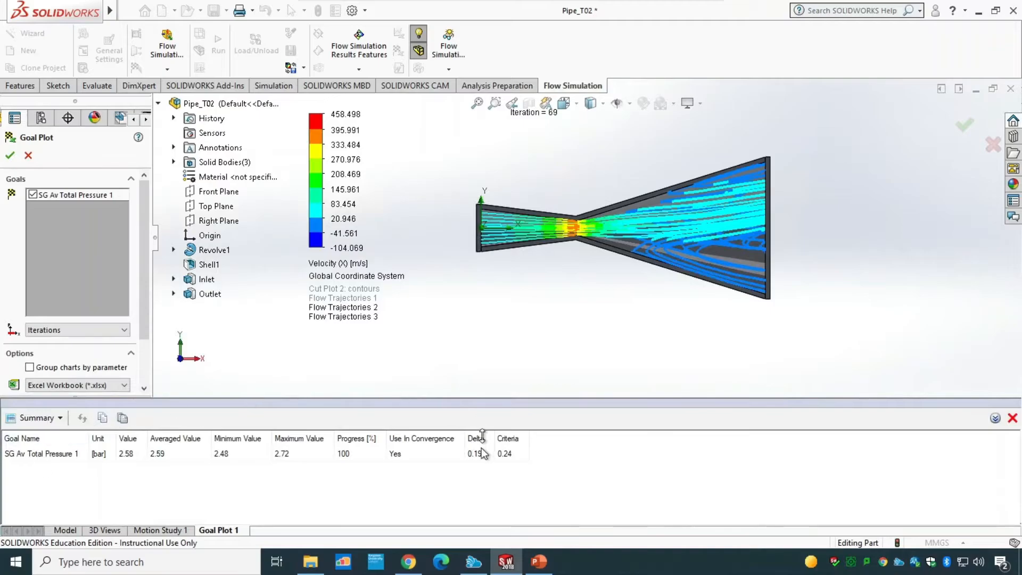
left_click(1012, 418)
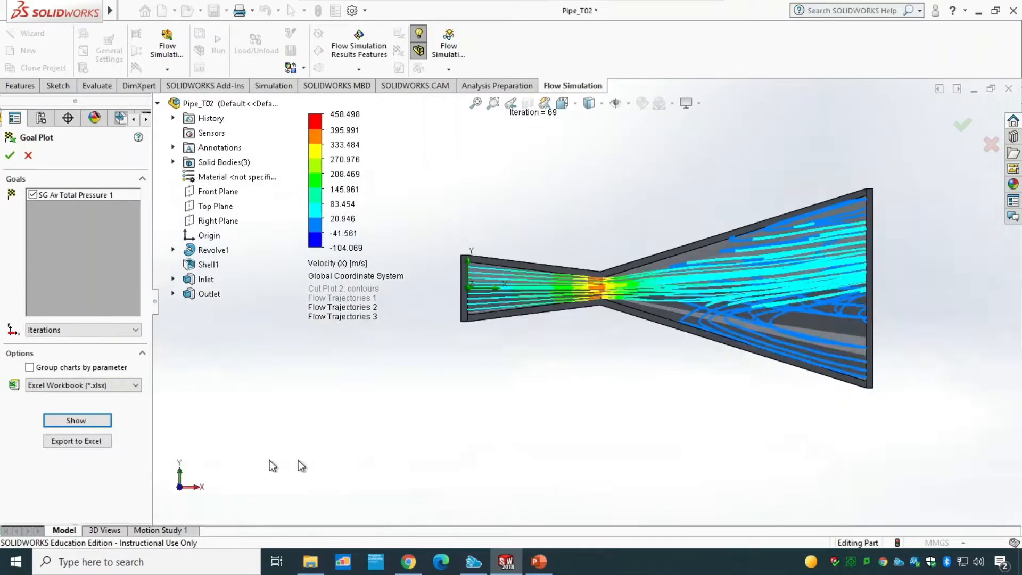
Step: Export the goal plot to an Excel workbook, review its chart and plot data sheets, and close Excel
left_click(75, 442)
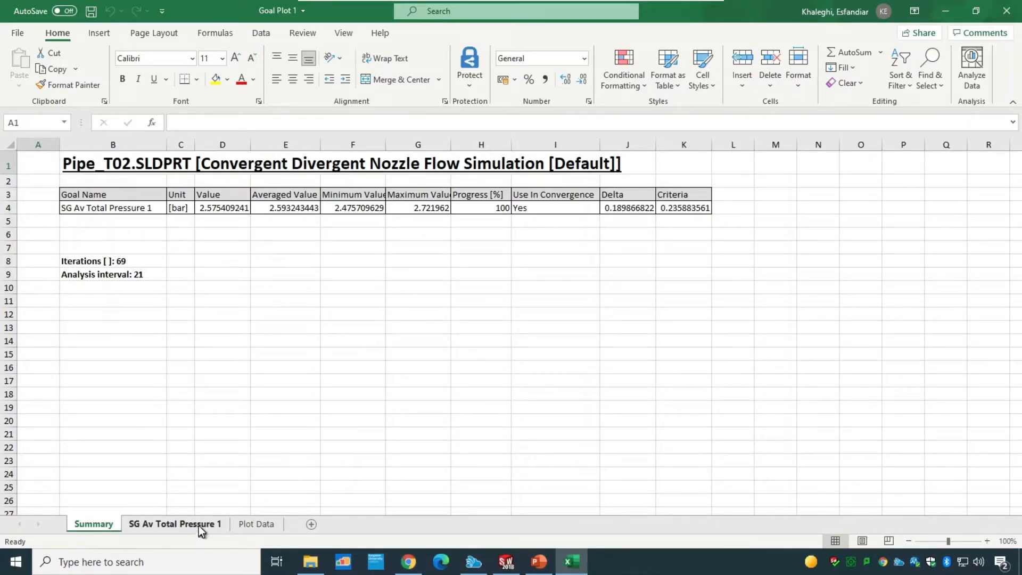
left_click(200, 523)
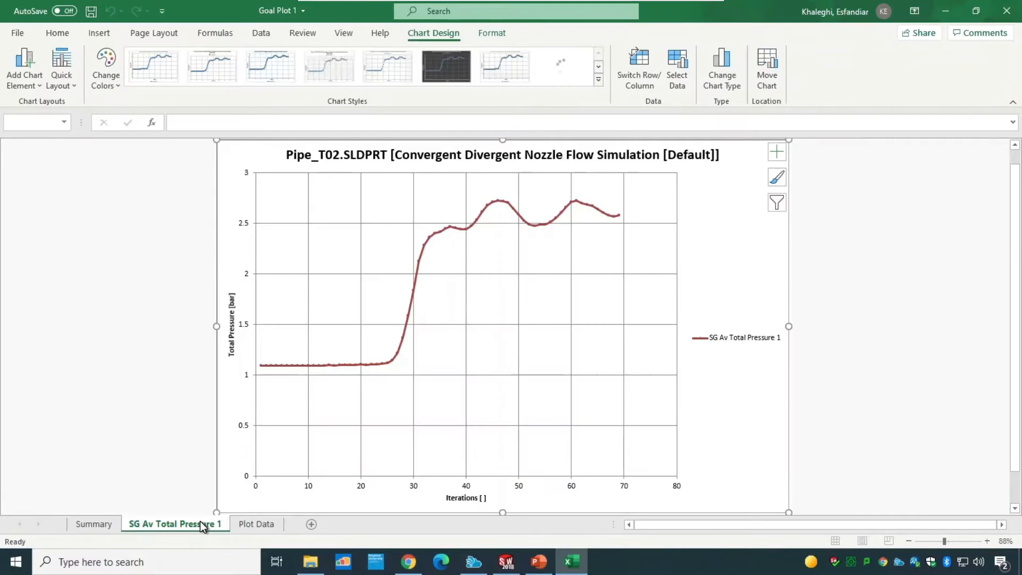
left_click(266, 524)
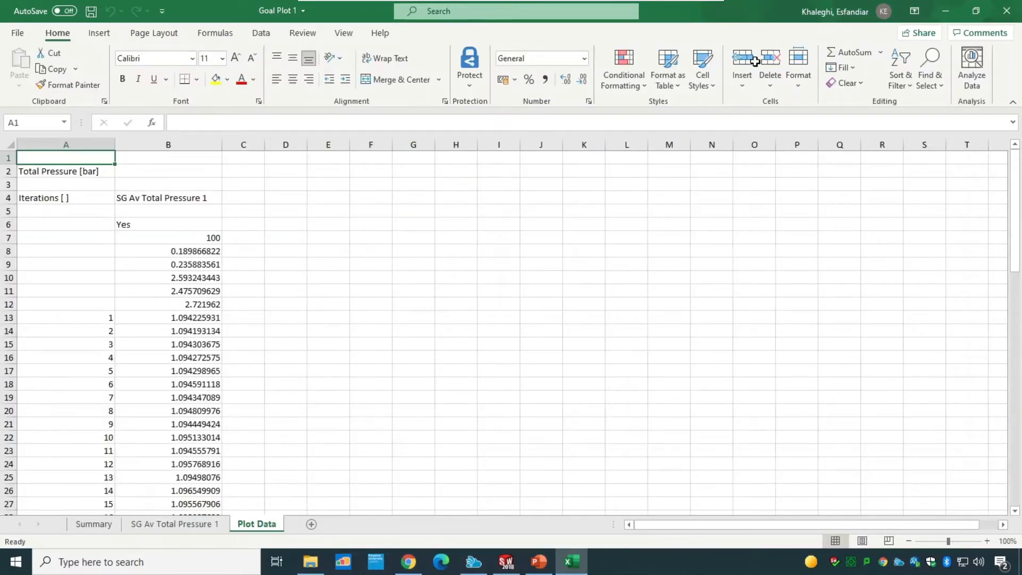
left_click(1006, 10)
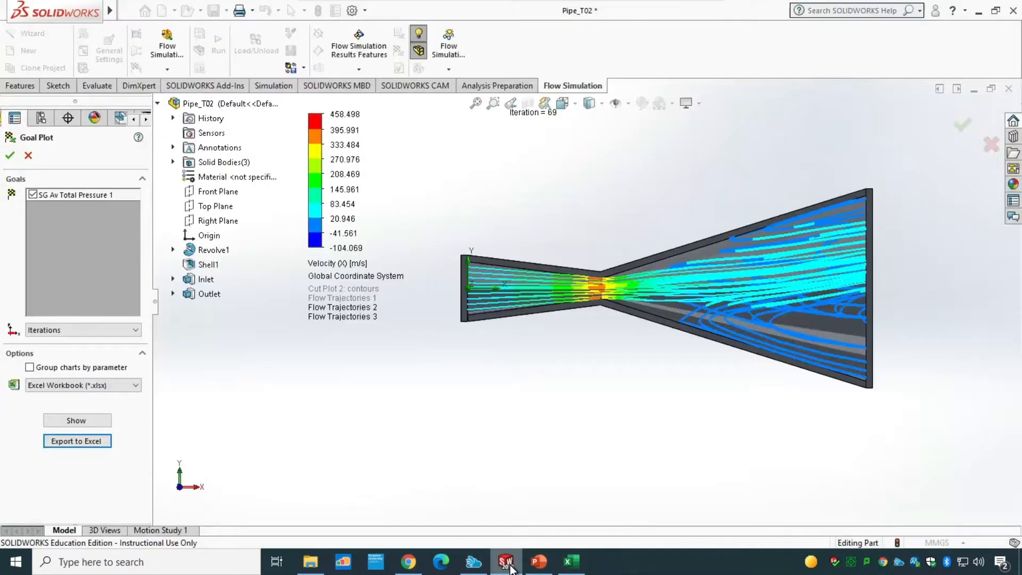
left_click(28, 155)
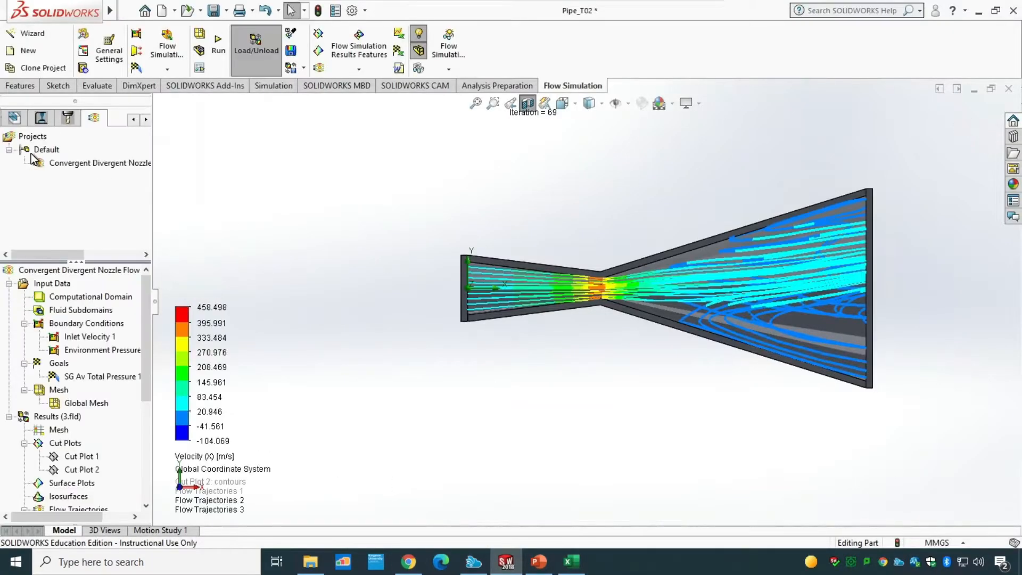
left_click_drag(149, 386, 149, 463)
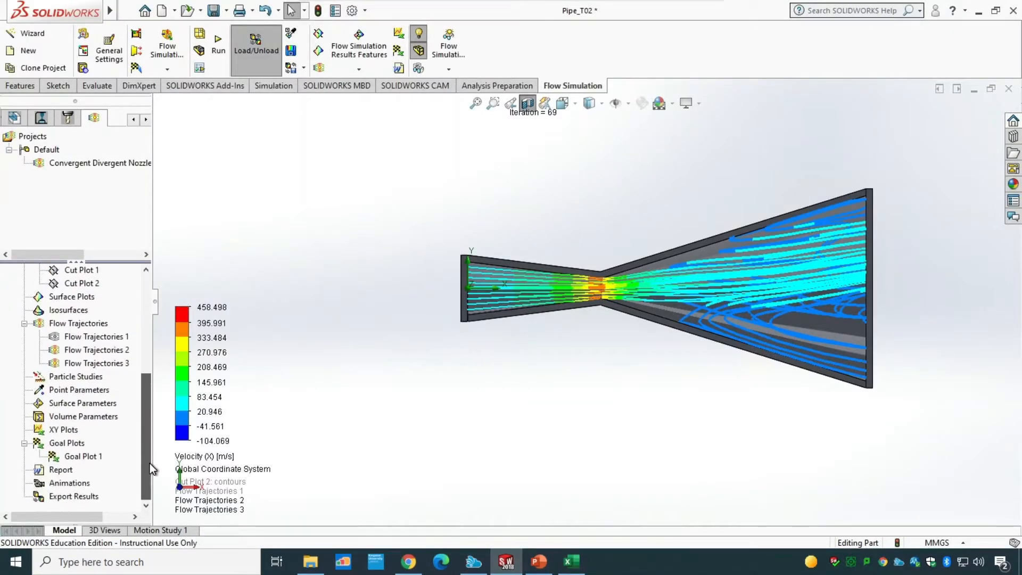
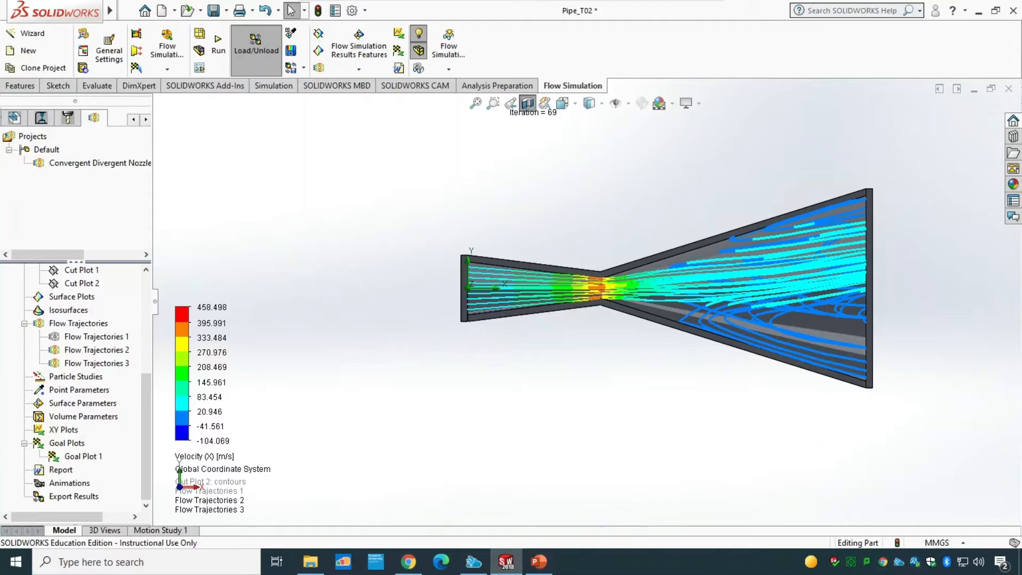
Step: Close the nozzle document and create a new part
left_click(1008, 89)
left_click(526, 263)
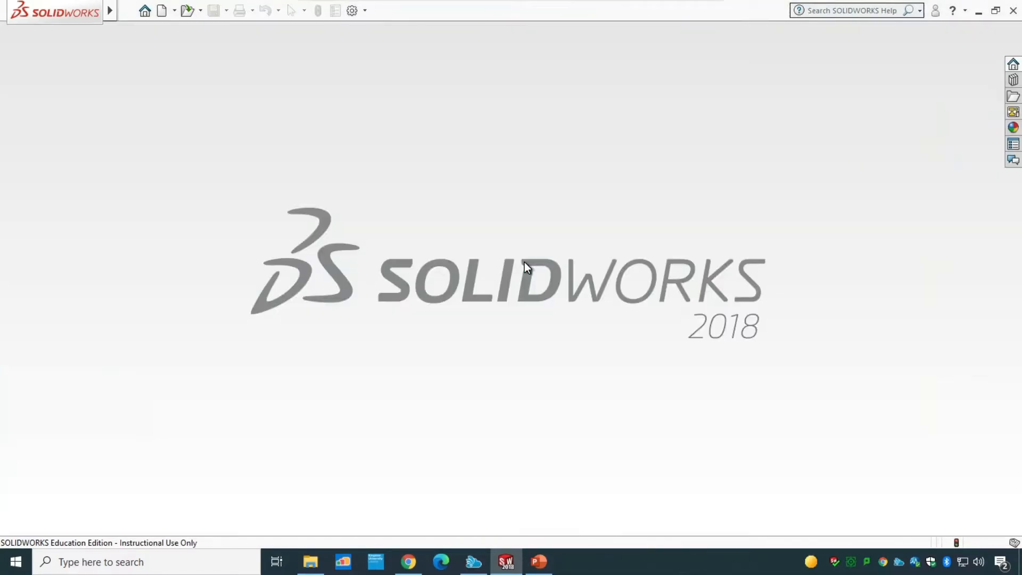
key("ctrl+n")
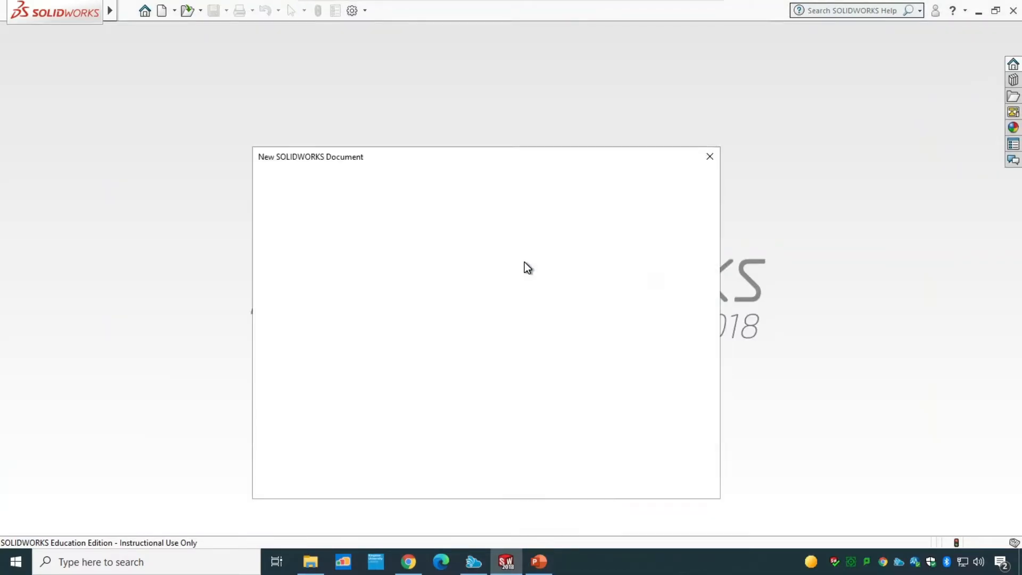
left_click(548, 472)
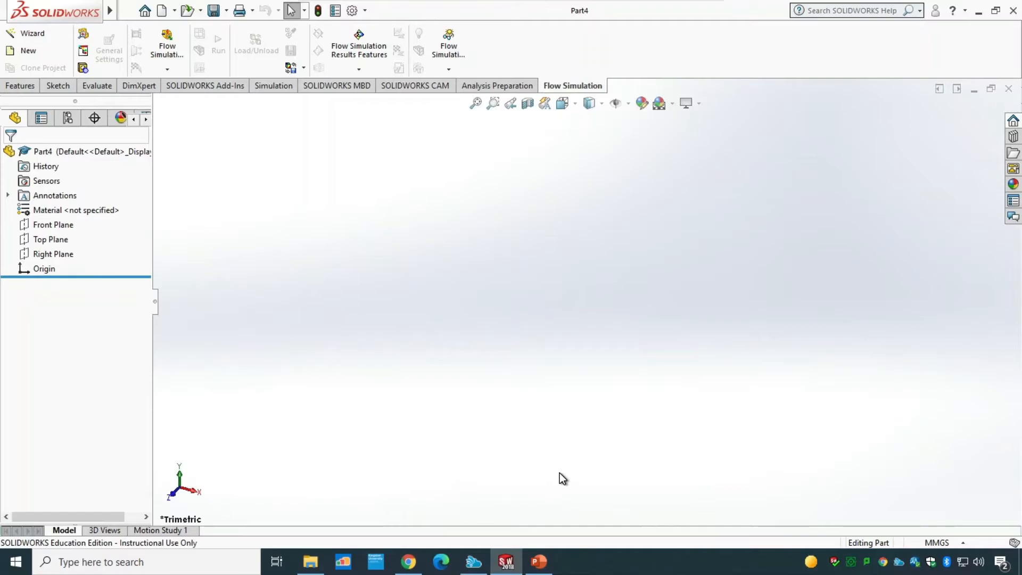
Step: Sketch on the Front Plane a horizontal line from the origin, about 243 mm long, and a vertical line rising from its end
left_click(48, 224)
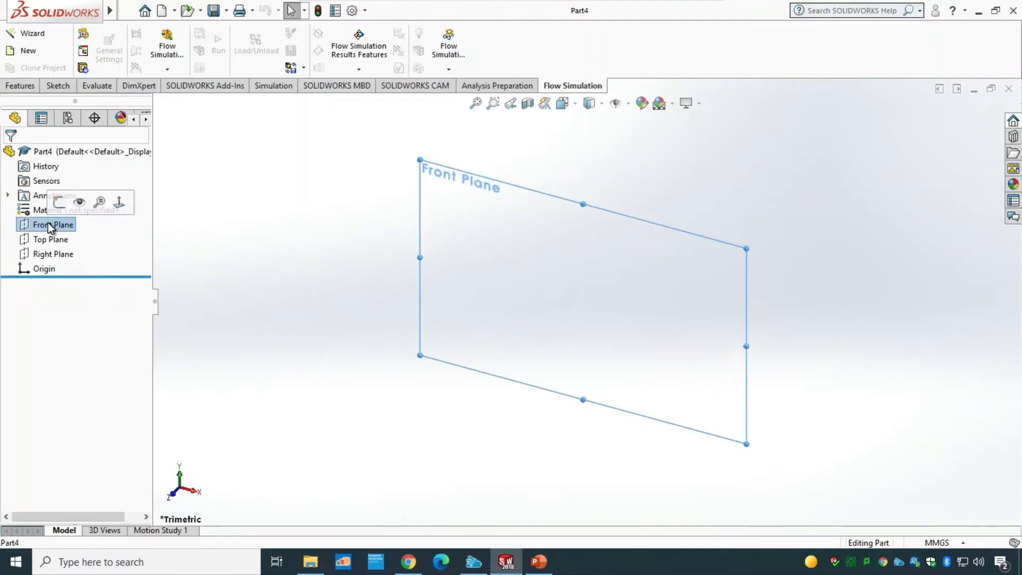
left_click(59, 202)
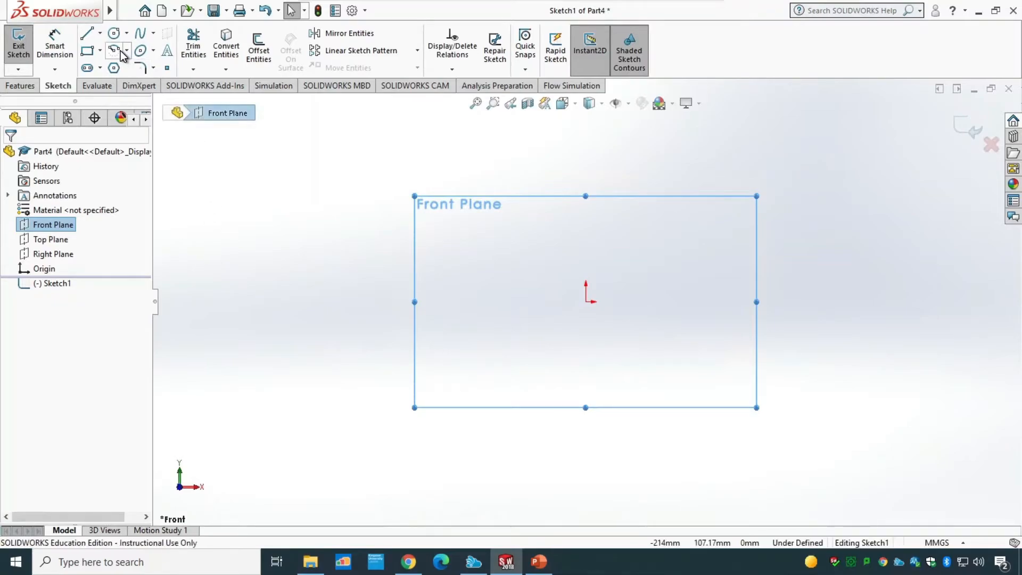
left_click(87, 39)
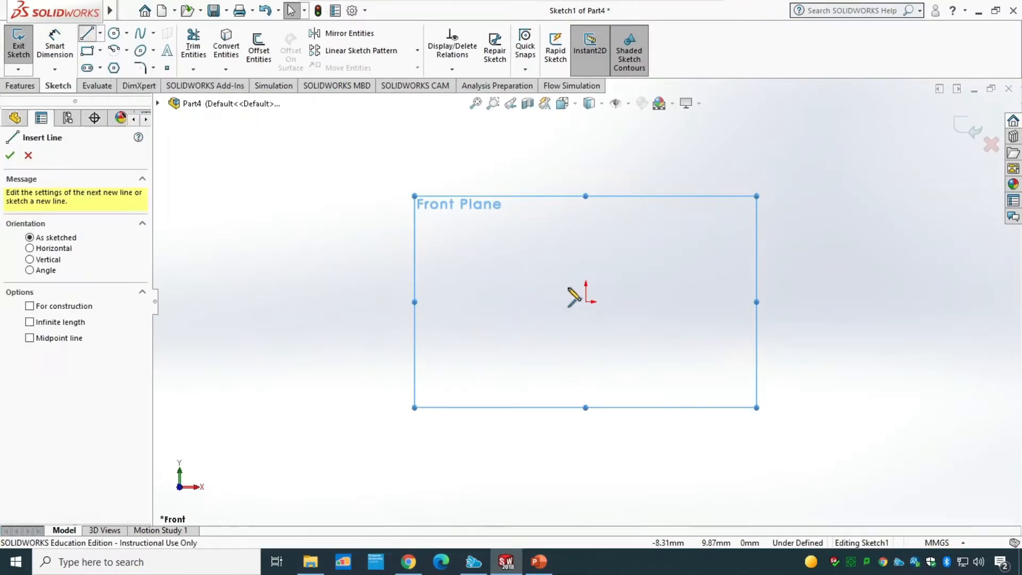
left_click_drag(586, 301, 854, 302)
left_click(854, 302)
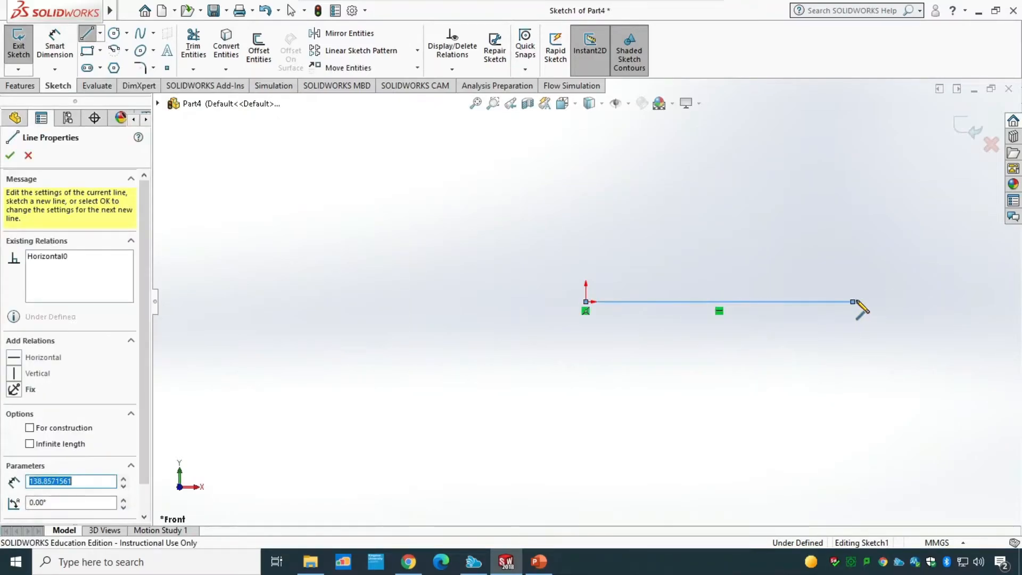
left_click(852, 137)
key("Escape")
Step: Dimension the vertical line to 150 mm
left_click(55, 47)
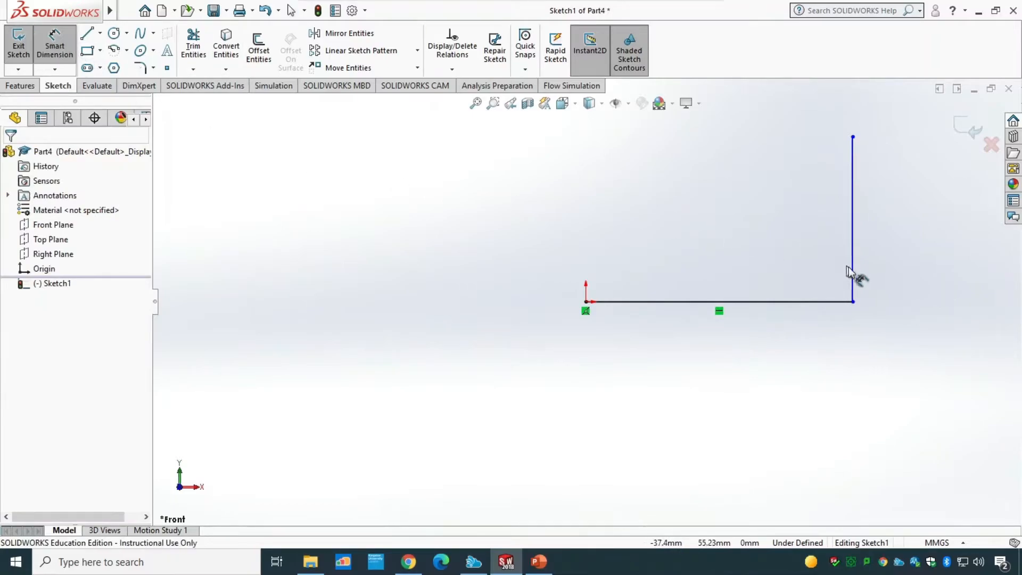
left_click(854, 274)
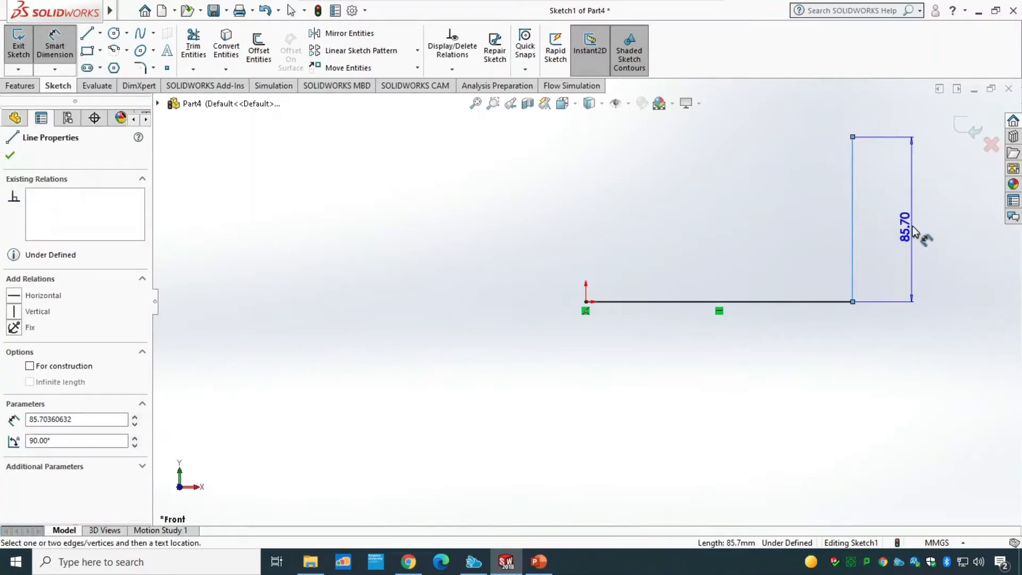
left_click(913, 228)
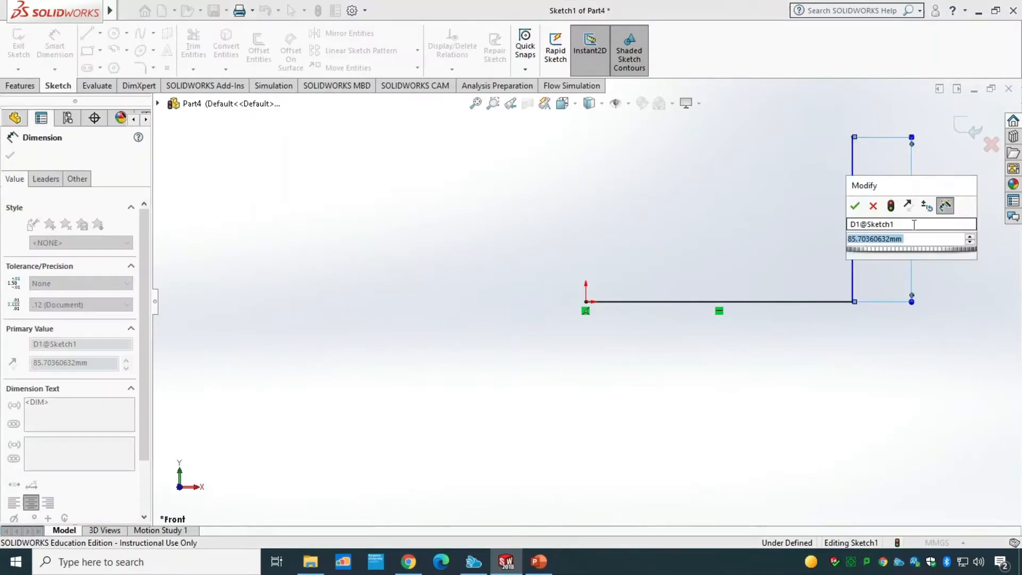
type("150")
key("Return")
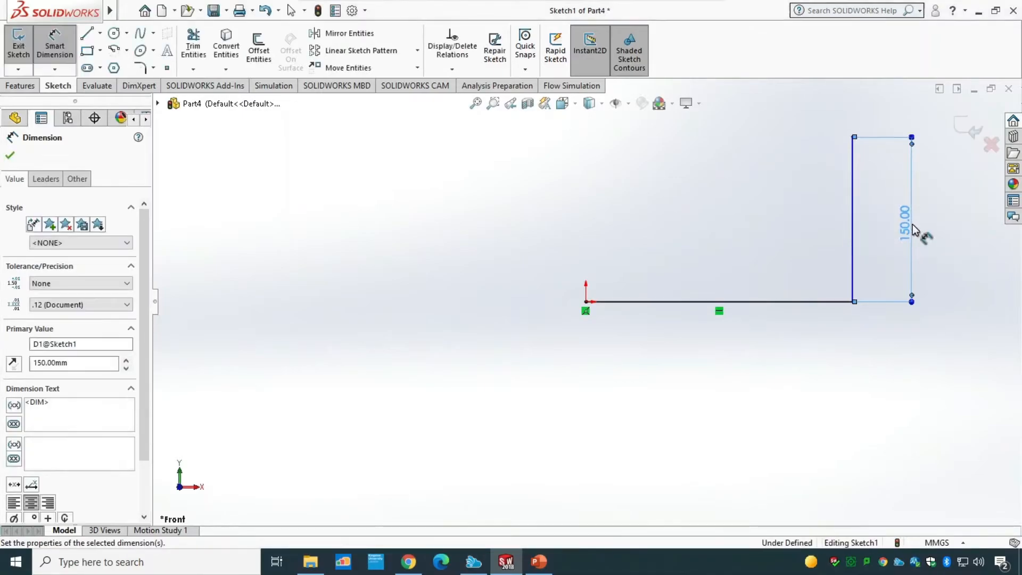
Step: Dimension the horizontal line to 100 mm
left_click(791, 303)
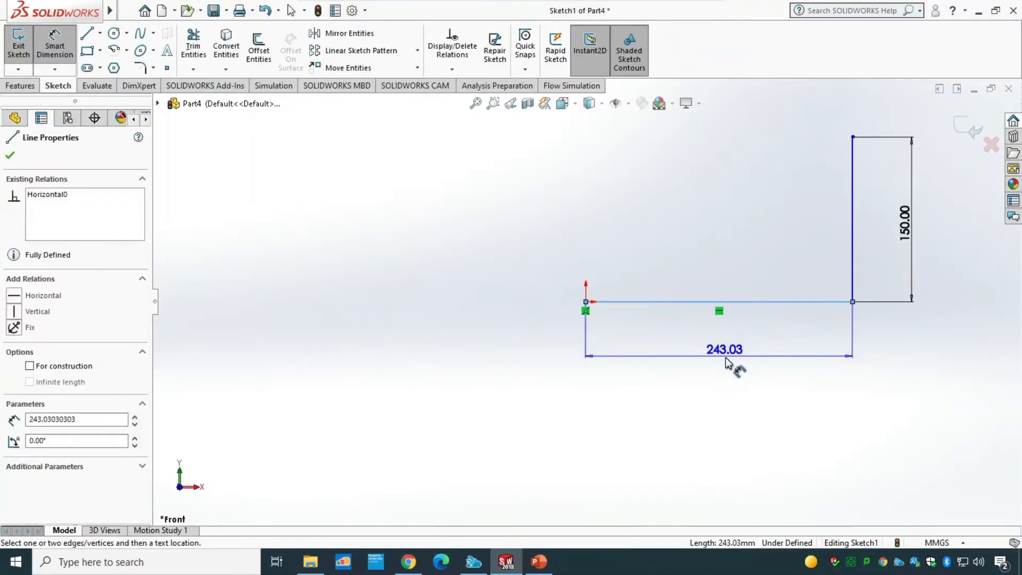
left_click(727, 360)
type("100")
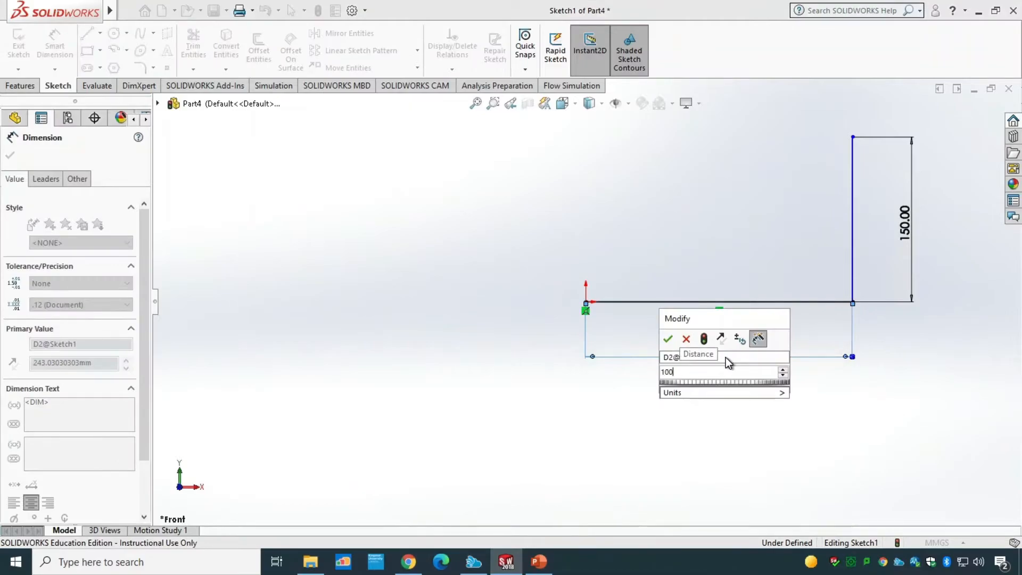
key("Return")
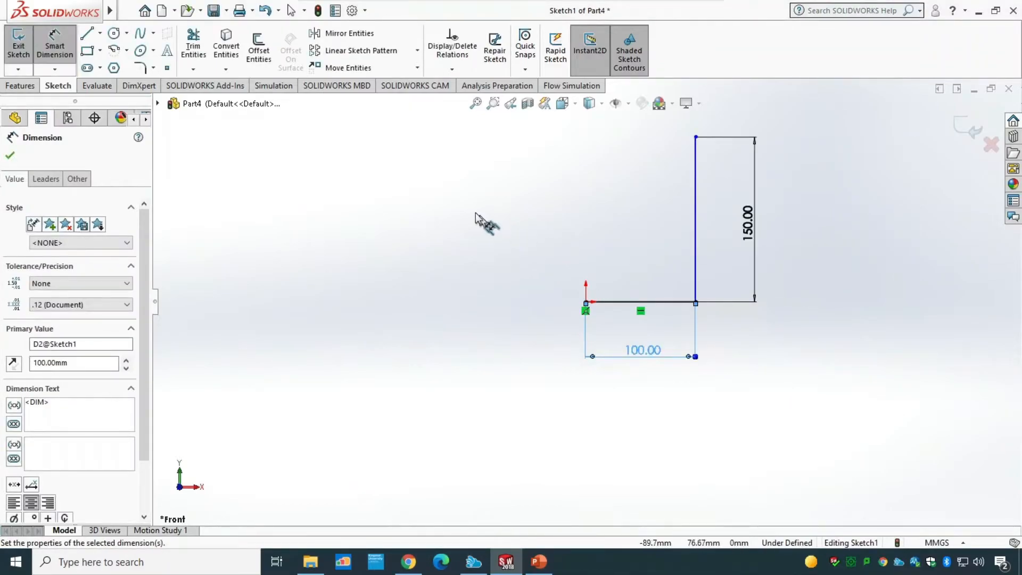
left_click(53, 52)
left_click(9, 155)
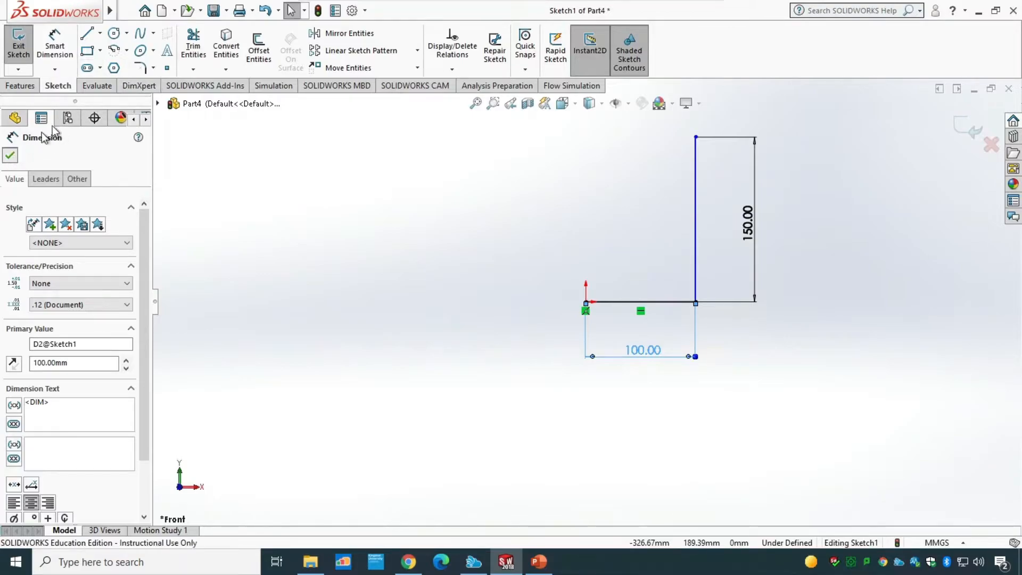
Step: Fillet the corner between the horizontal and vertical lines with a 50 mm radius and exit the sketch
left_click(140, 68)
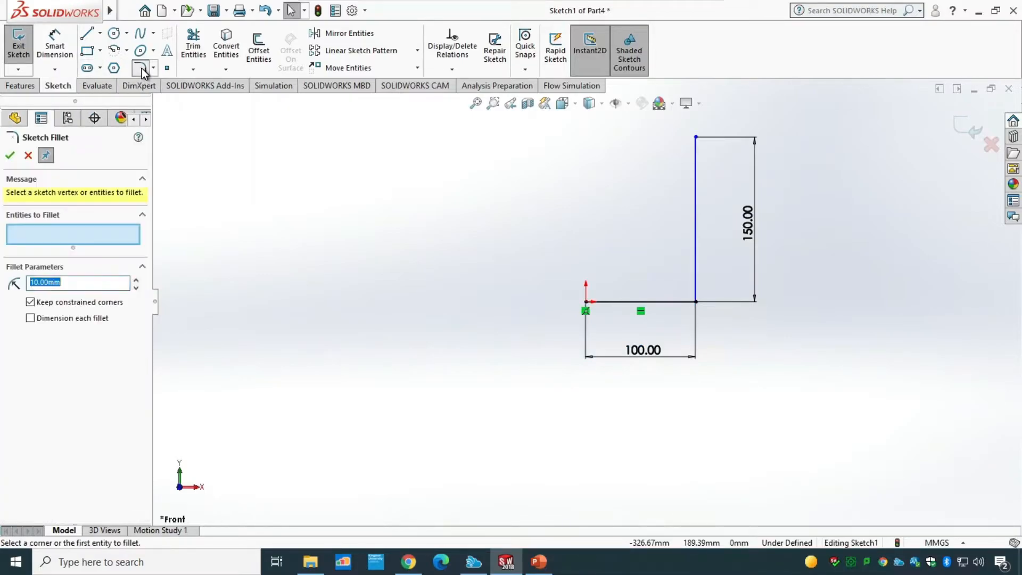
left_click(680, 303)
left_click(702, 290)
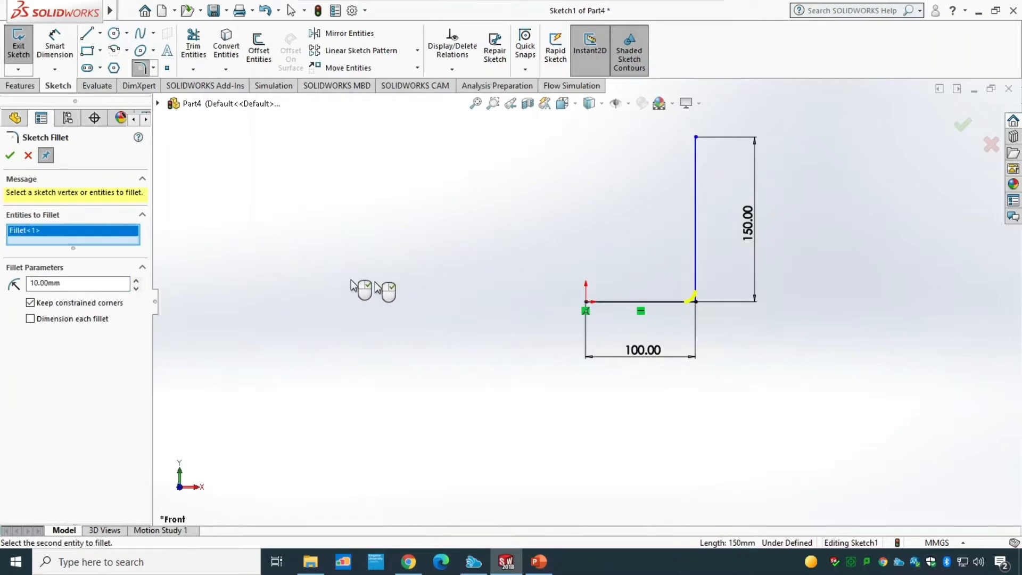
left_click_drag(79, 284, 17, 284)
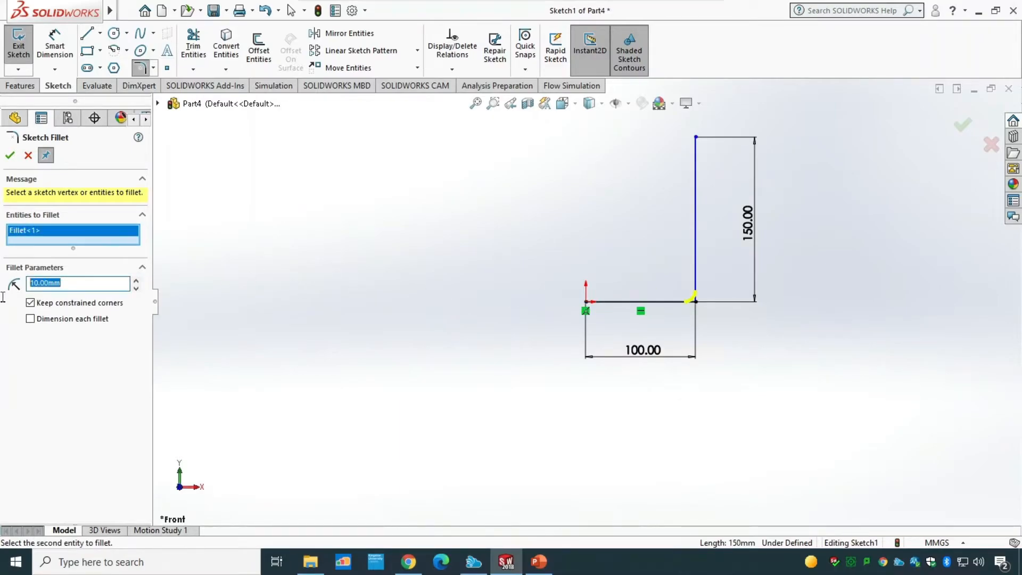
type("50")
key("Return")
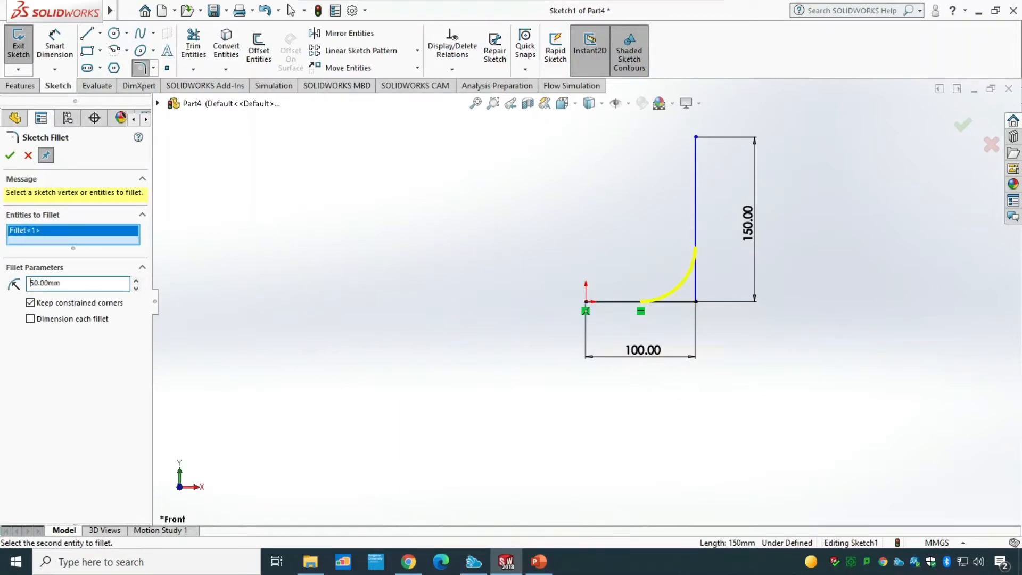
left_click(10, 155)
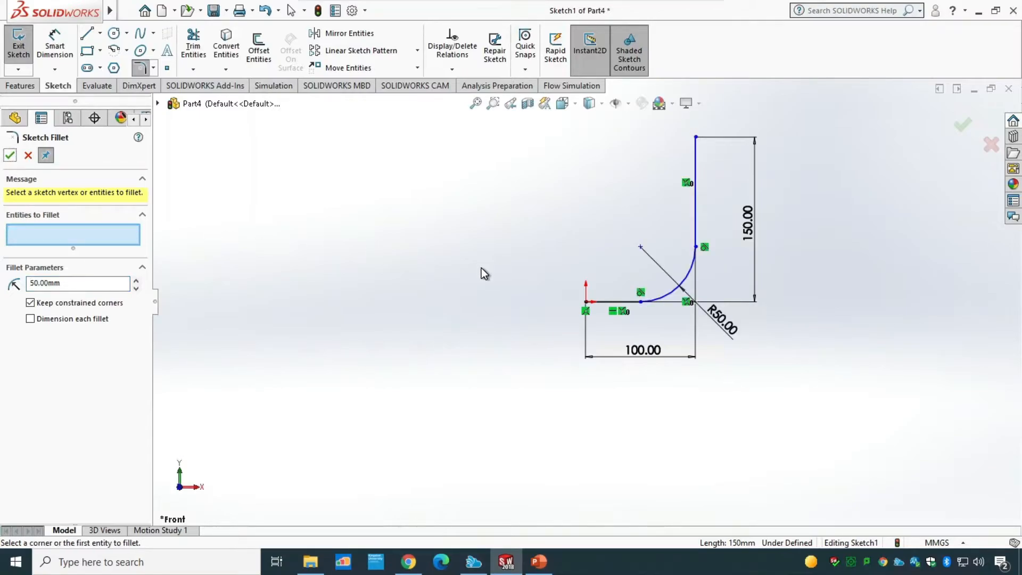
left_click(18, 44)
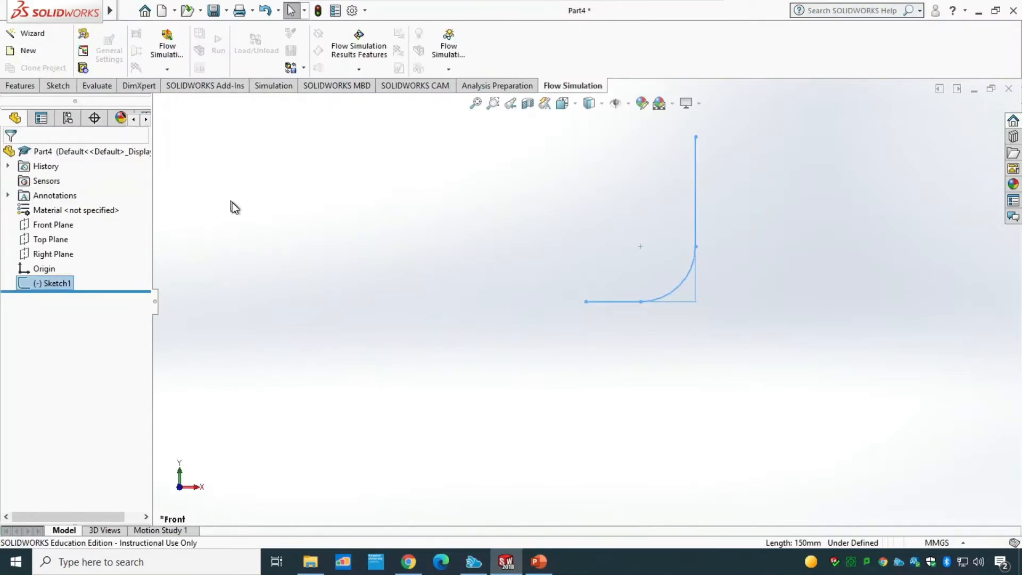
Step: Start a 3D sketch on the Right Plane
mouse_move(289, 247)
middle_mouse_down()
mouse_move(314, 244)
mouse_move(346, 287)
mouse_move(609, 346)
middle_mouse_up()
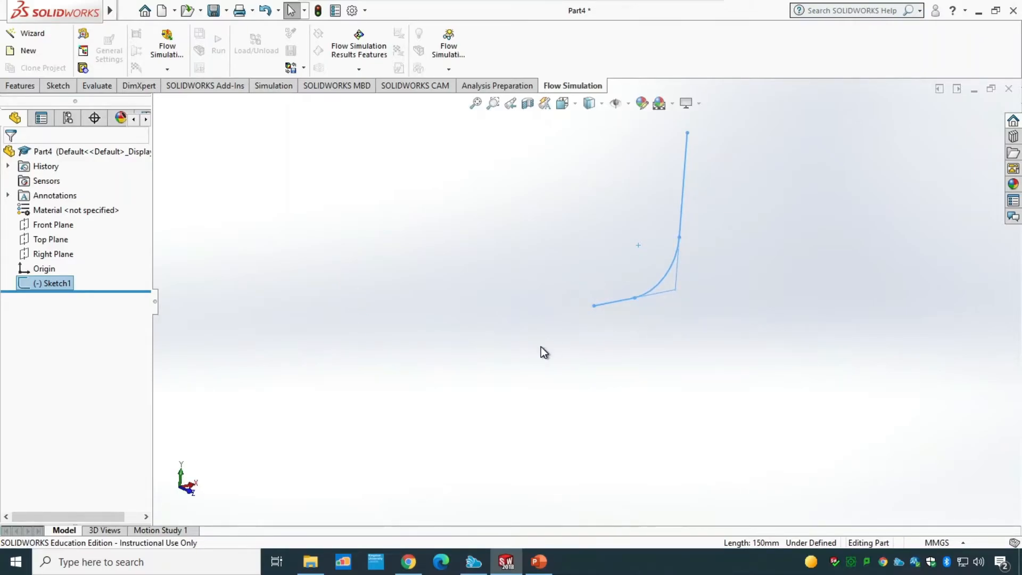
left_click(20, 87)
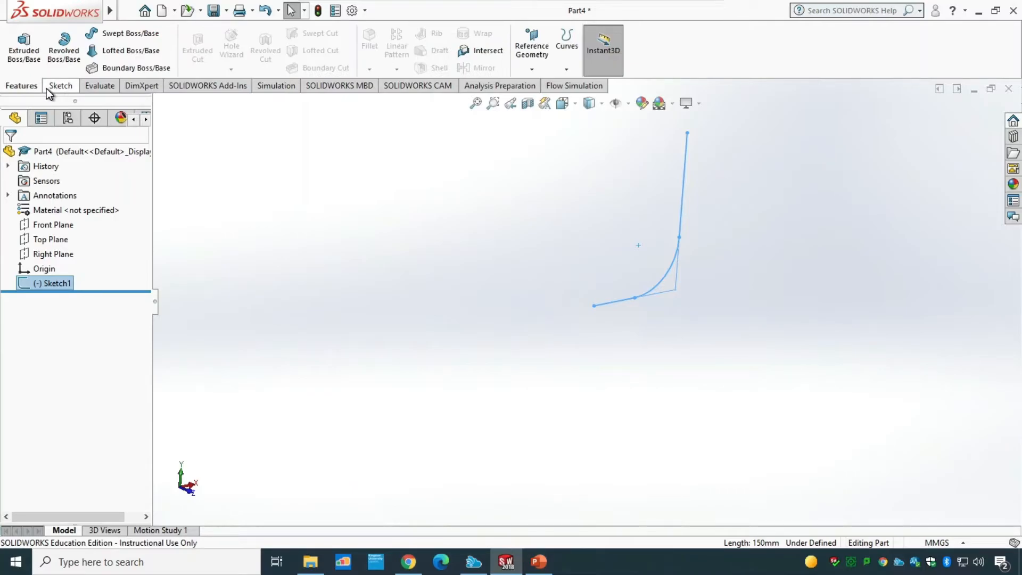
left_click(71, 86)
left_click(26, 69)
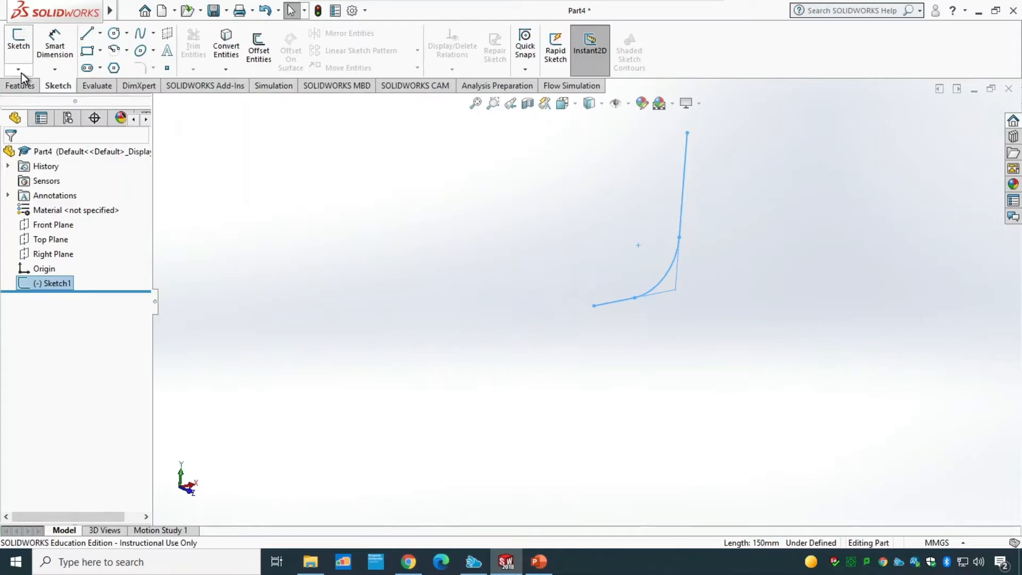
left_click(19, 69)
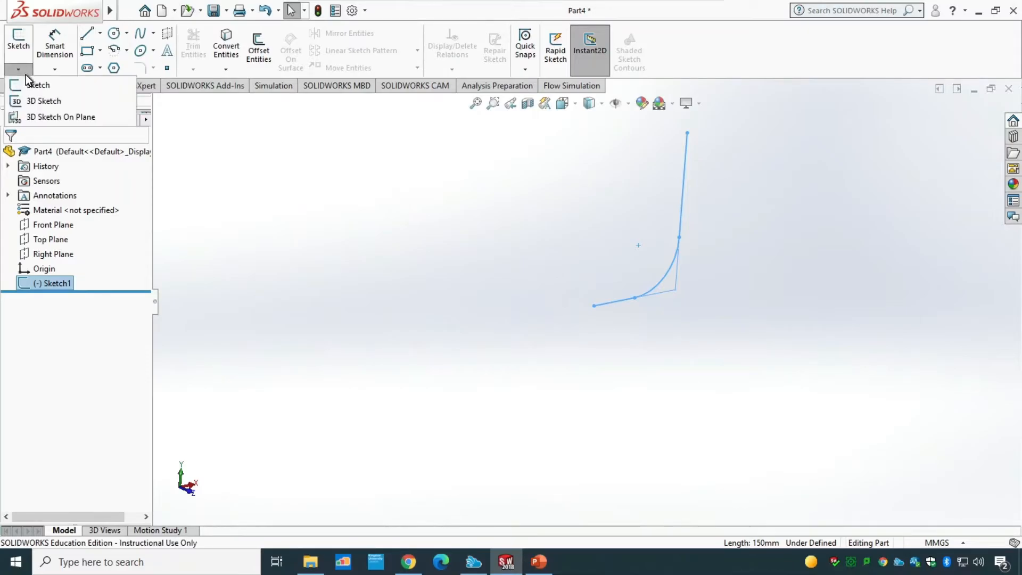
left_click(35, 117)
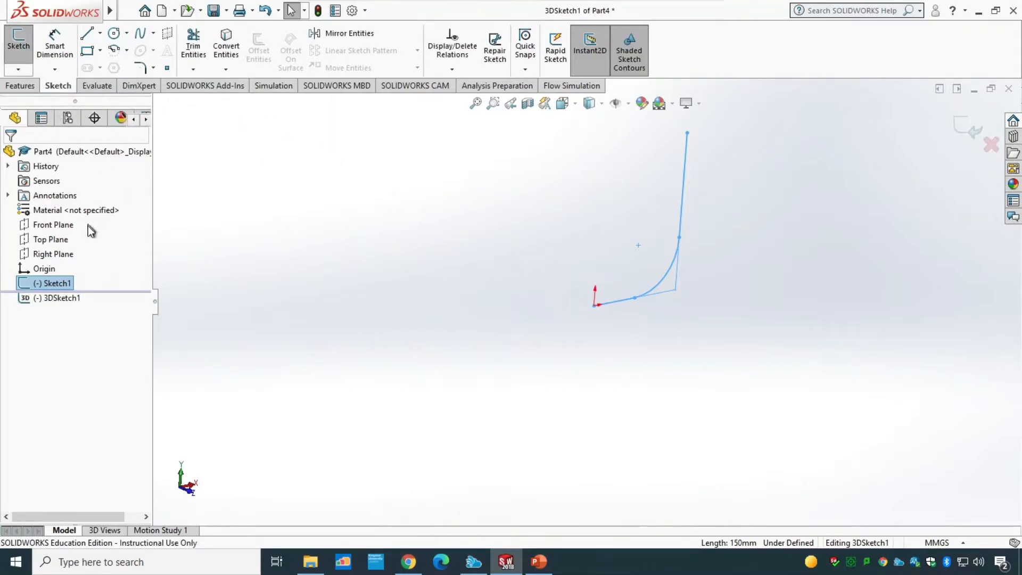
left_click(45, 255)
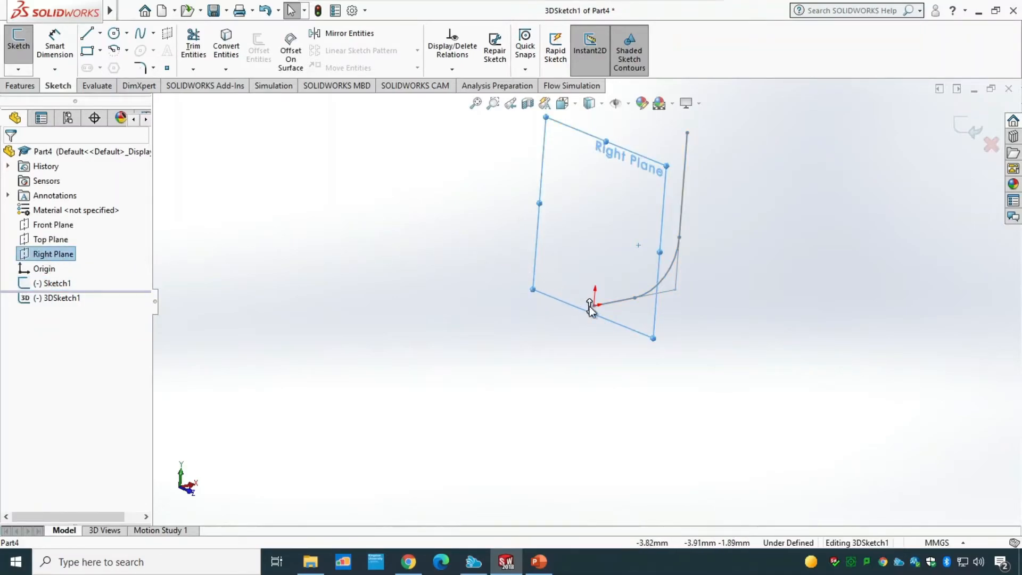
left_click(19, 71)
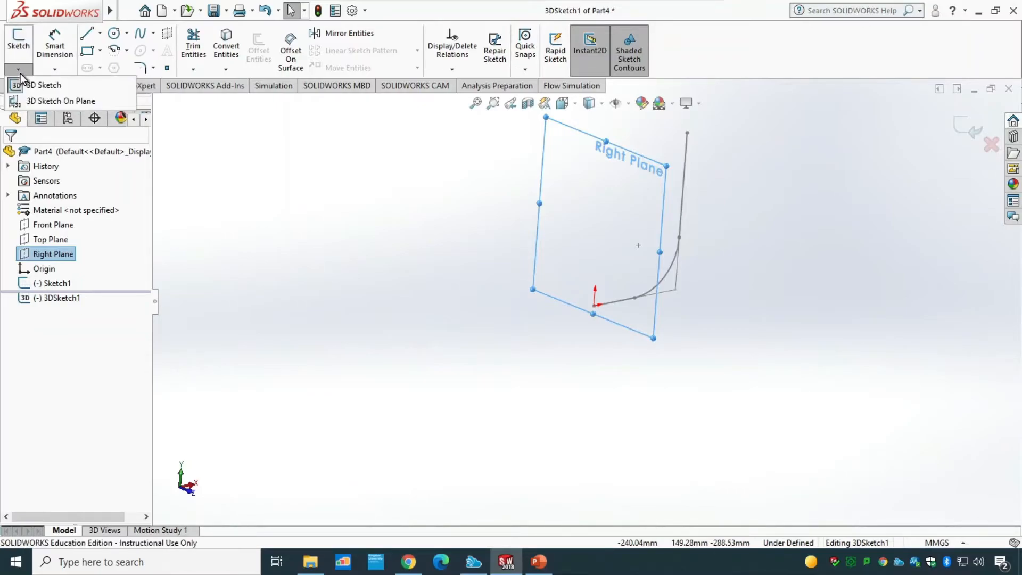
left_click(36, 102)
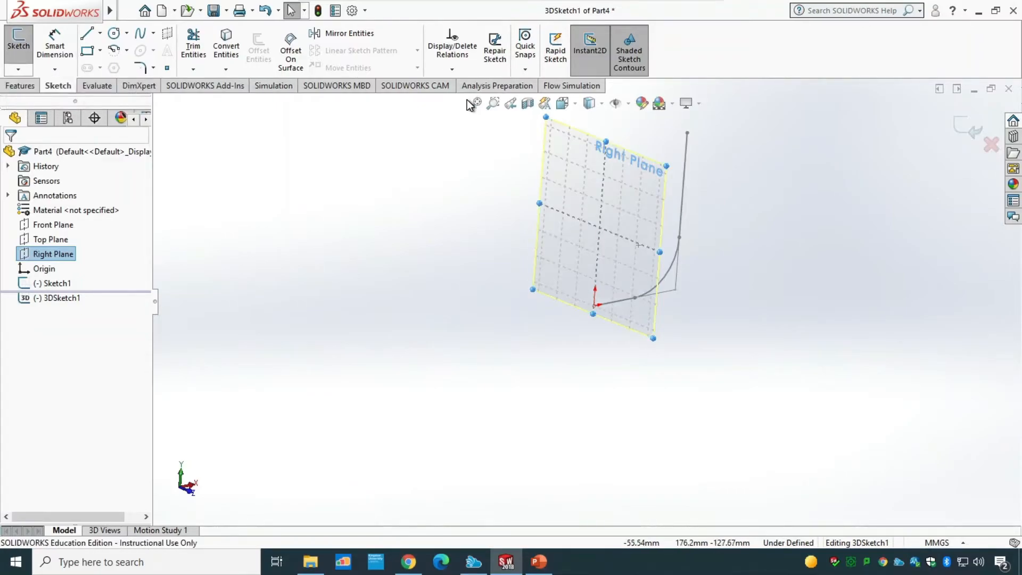
Step: Draw a circle centred on the origin on the Right Plane, about 26 mm radius
left_click(114, 34)
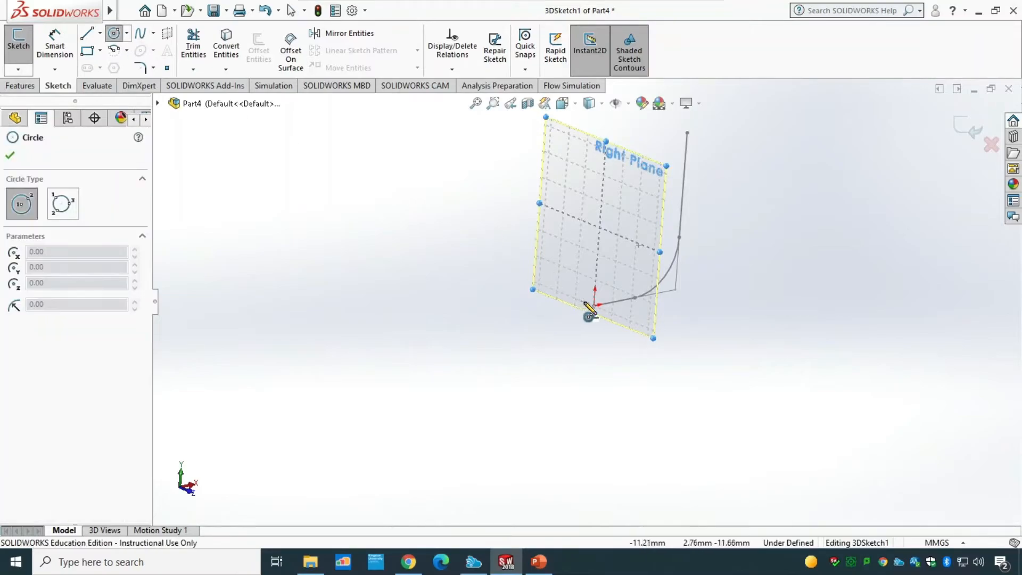
left_click(593, 305)
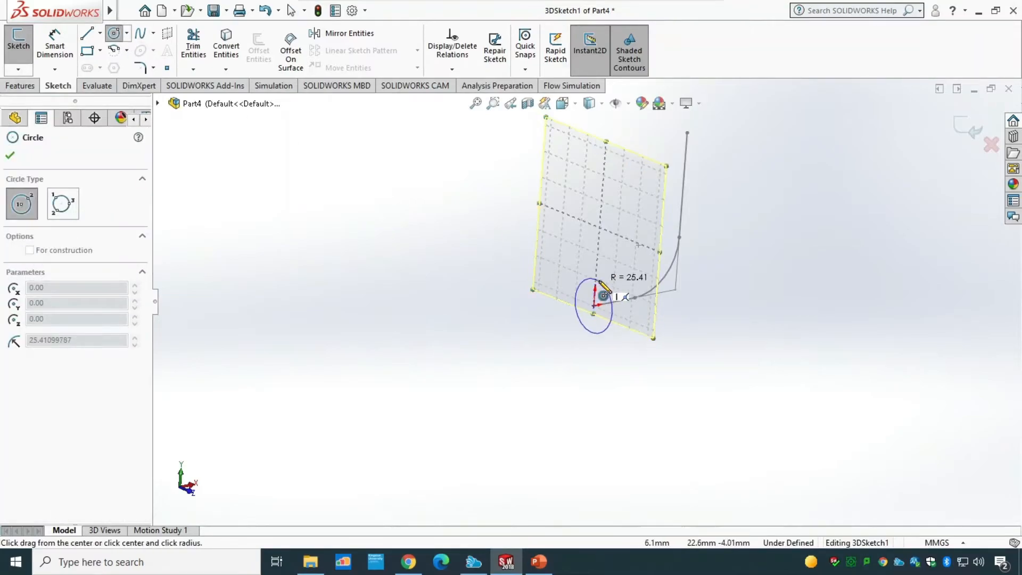
left_click(600, 282)
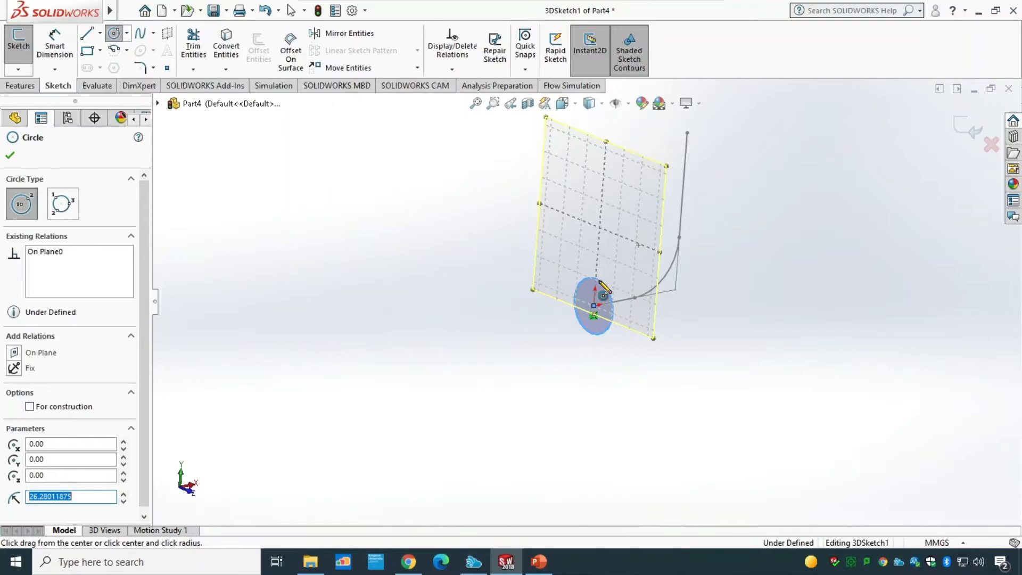
key("Escape")
Step: Dimension the circle's diameter to 25 mm
left_click(55, 42)
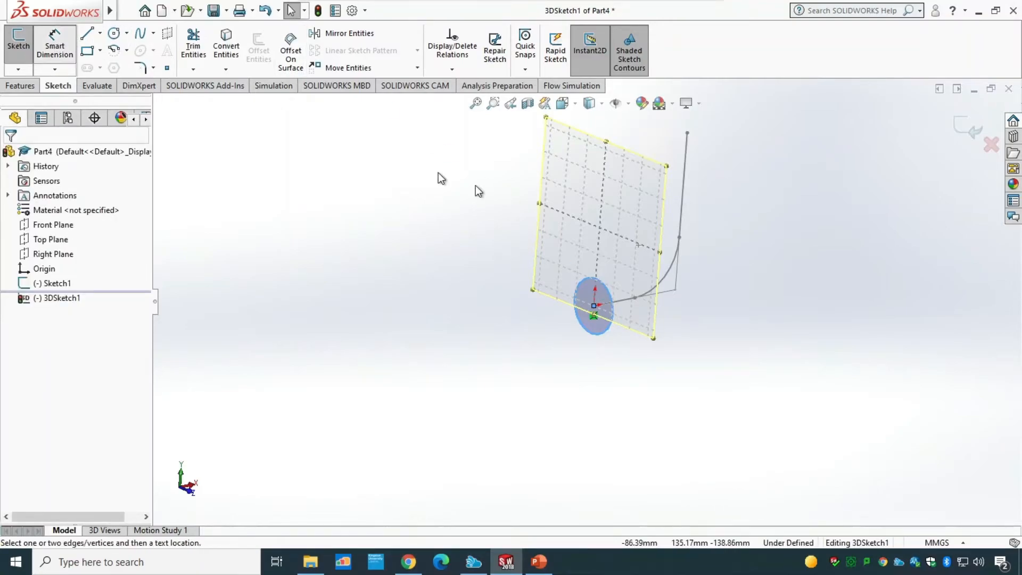
left_click(612, 311)
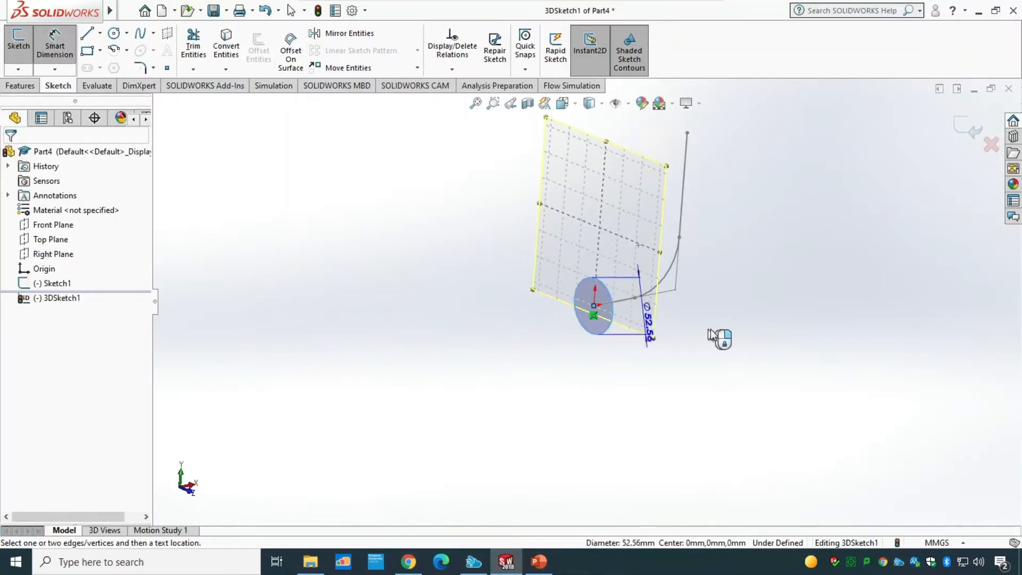
left_click(647, 320)
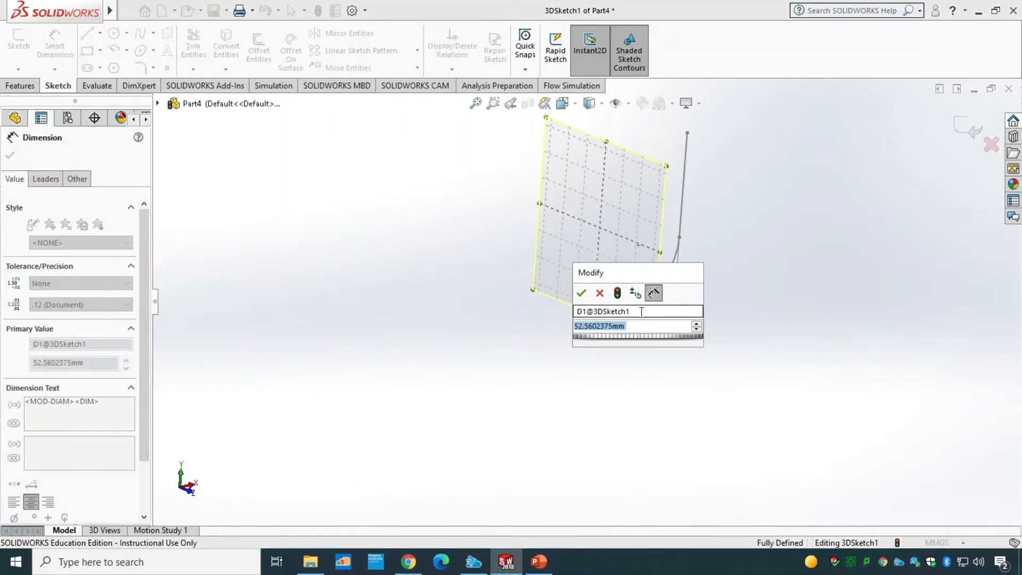
type("25")
key("Return")
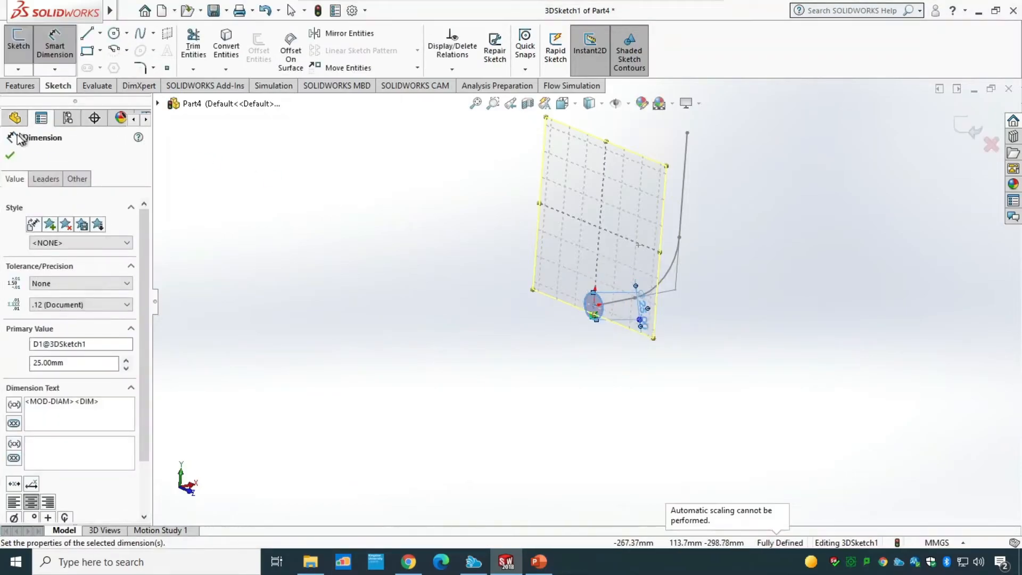
Step: Accept the 25 mm diameter dimension and leave the 3D sketch on the Right Plane
left_click(10, 155)
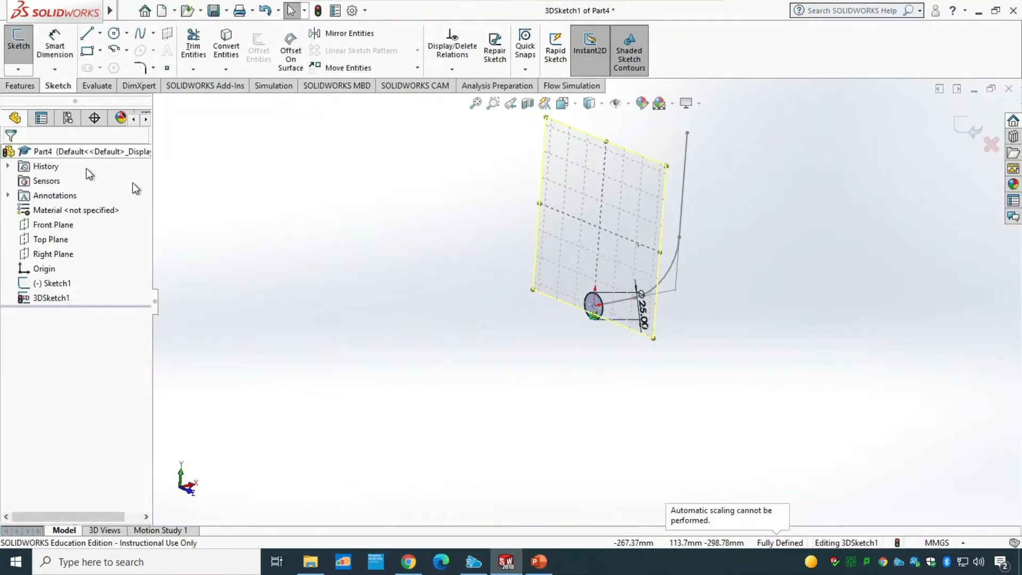
left_click(18, 69)
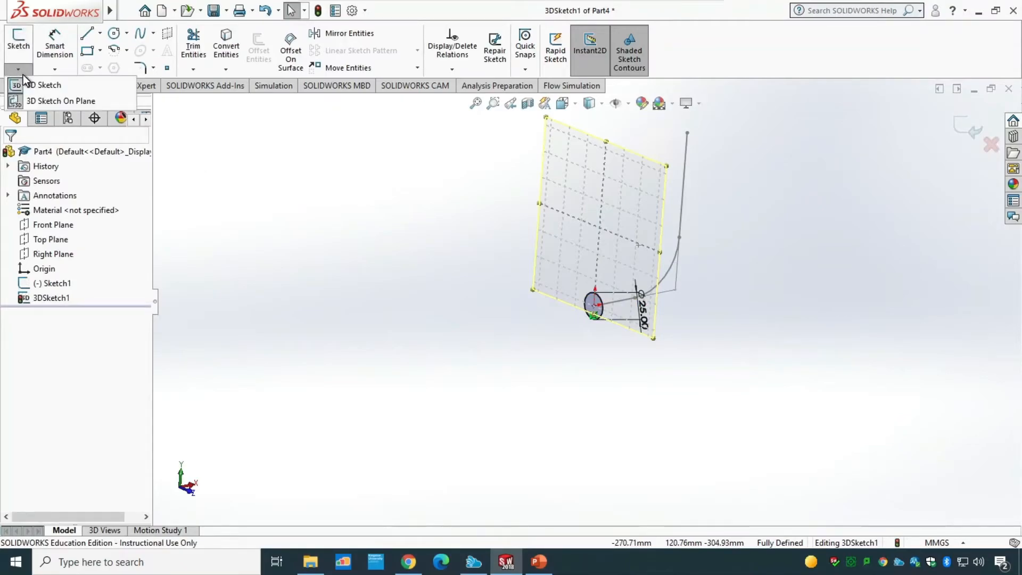
left_click(58, 101)
mouse_move(456, 353)
middle_mouse_down()
mouse_move(655, 349)
mouse_move(611, 354)
mouse_move(660, 365)
middle_mouse_up()
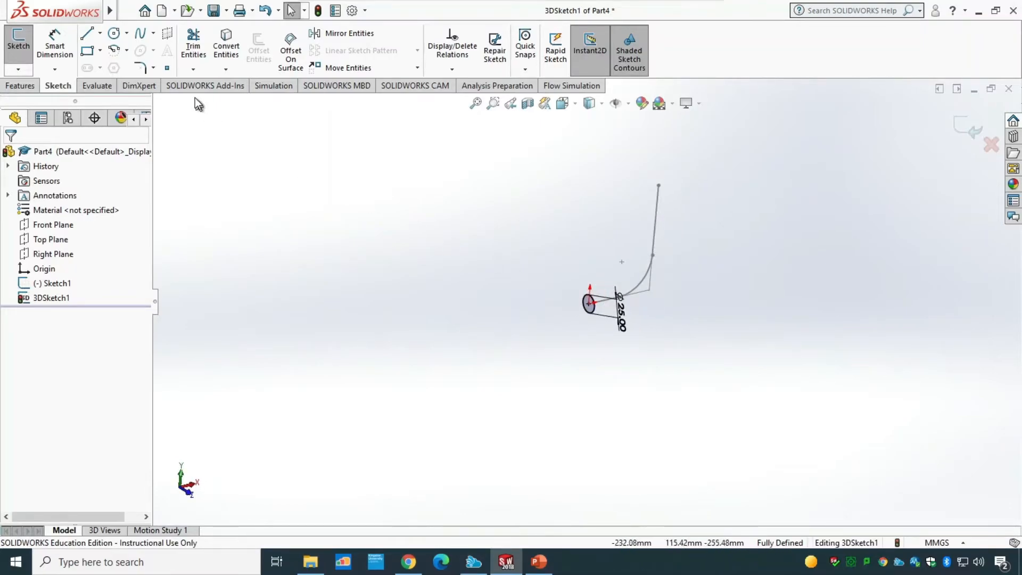
Step: Start a Swept Boss/Base using the circle sketch 3DSketch1 as profile and Sketch1 as path
left_click(30, 86)
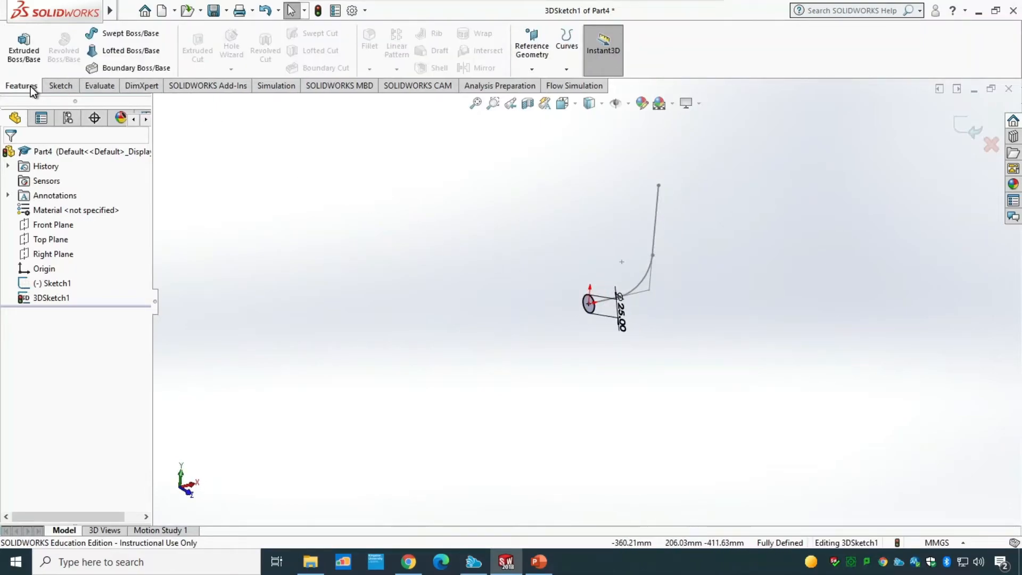
left_click(148, 36)
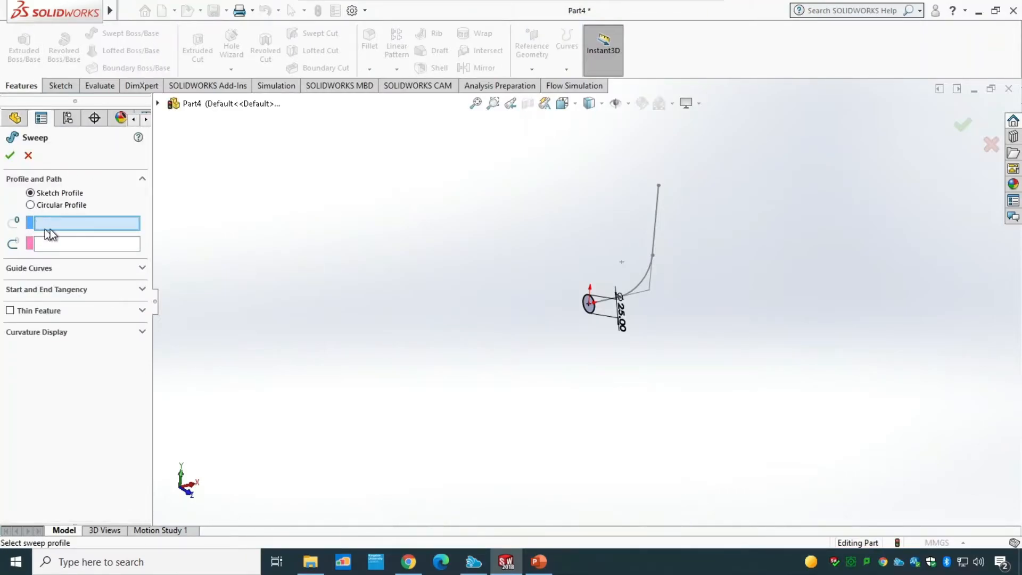
left_click(157, 104)
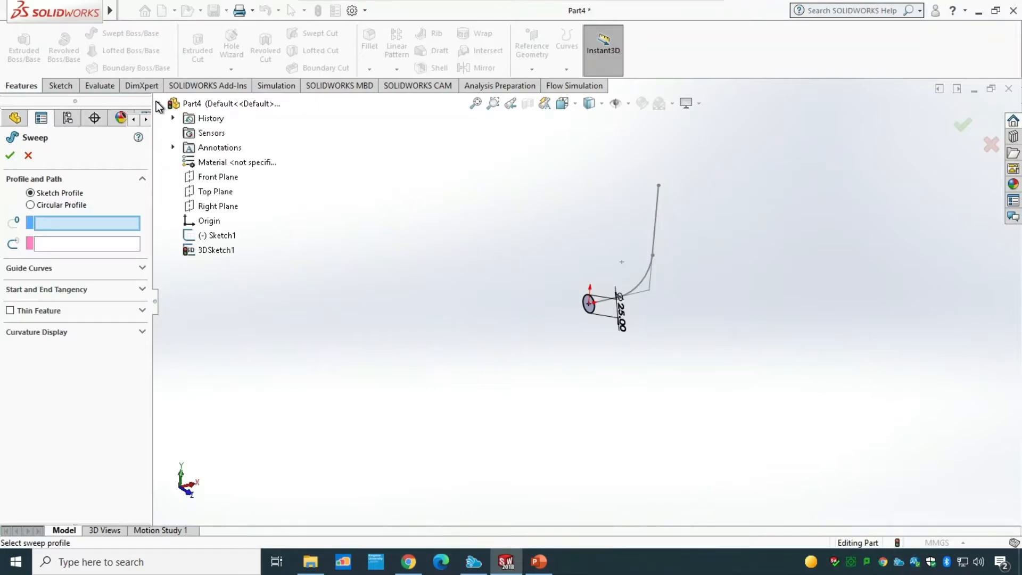
left_click(223, 250)
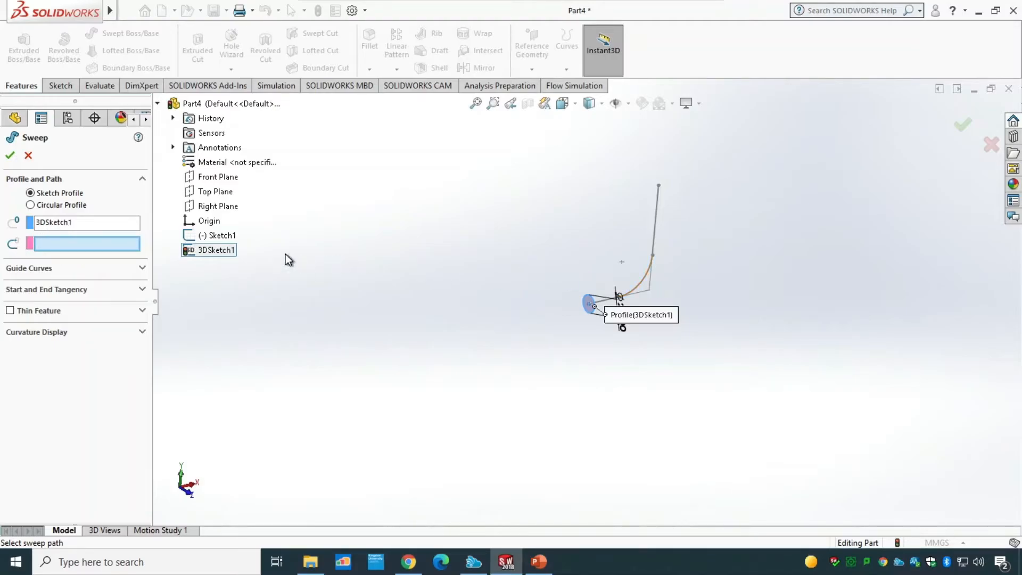
left_click(223, 238)
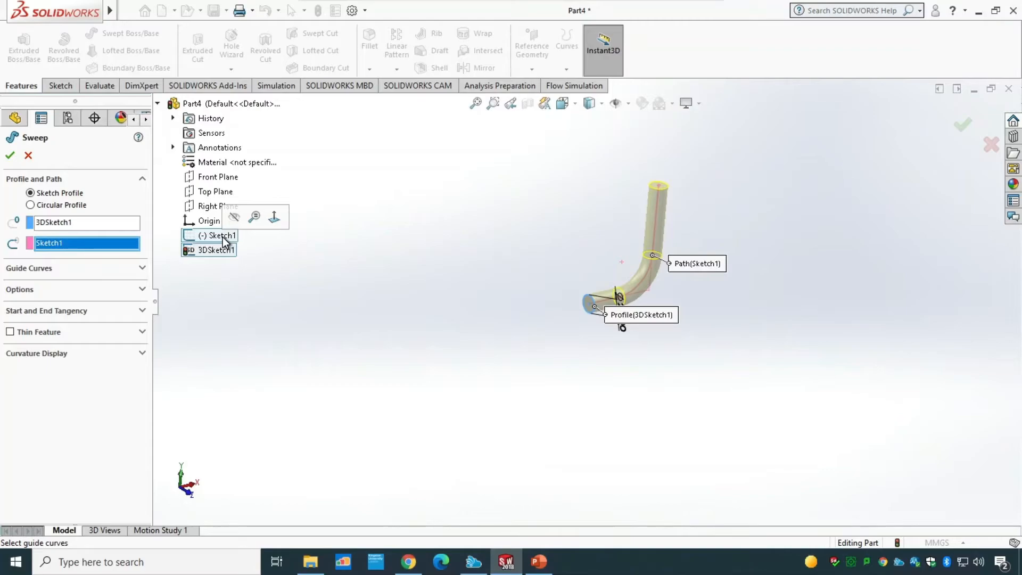
Step: Make the sweep a one-direction thin feature 1.5 mm thick and finish the pipe
left_click(40, 332)
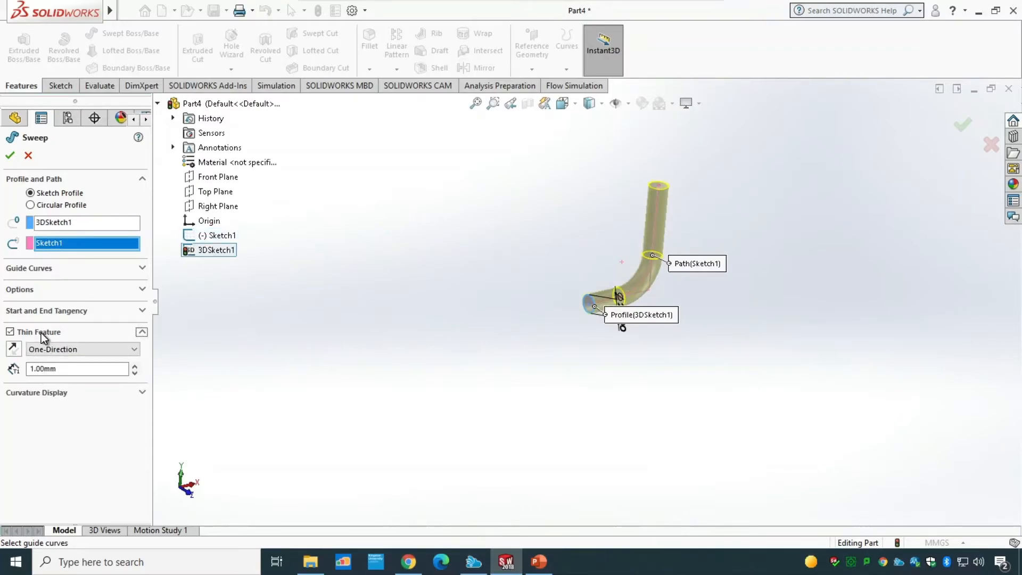
left_click_drag(64, 369, 1, 367)
type("1.")
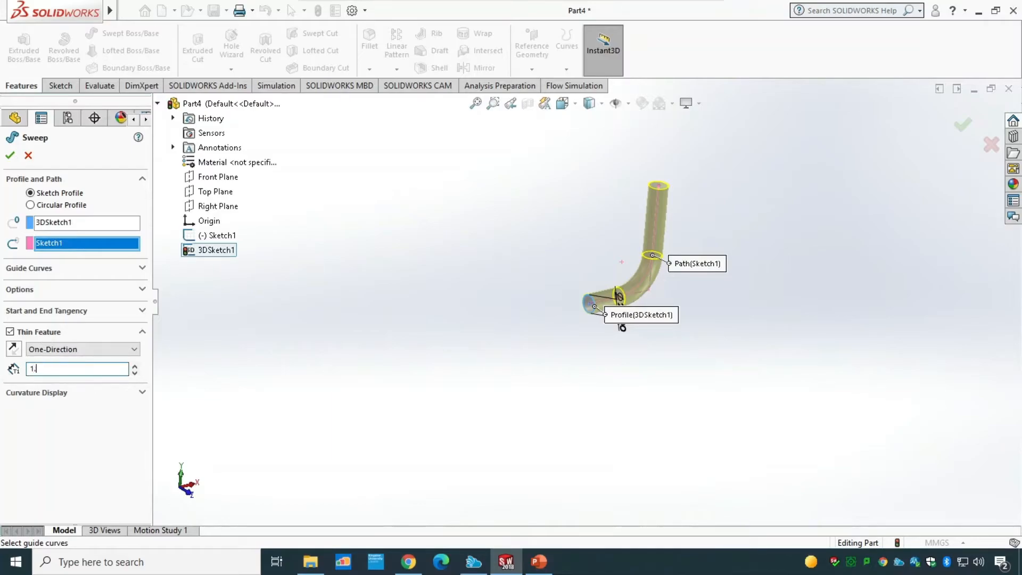
type("5")
key("Return")
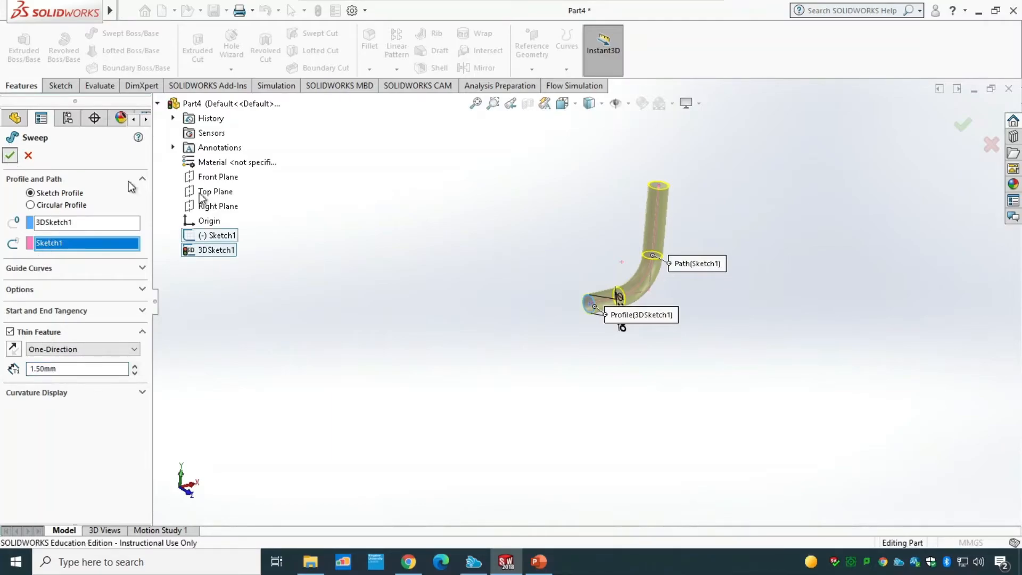
scroll(588, 289, "down", 5)
scroll(587, 362, "up", 5)
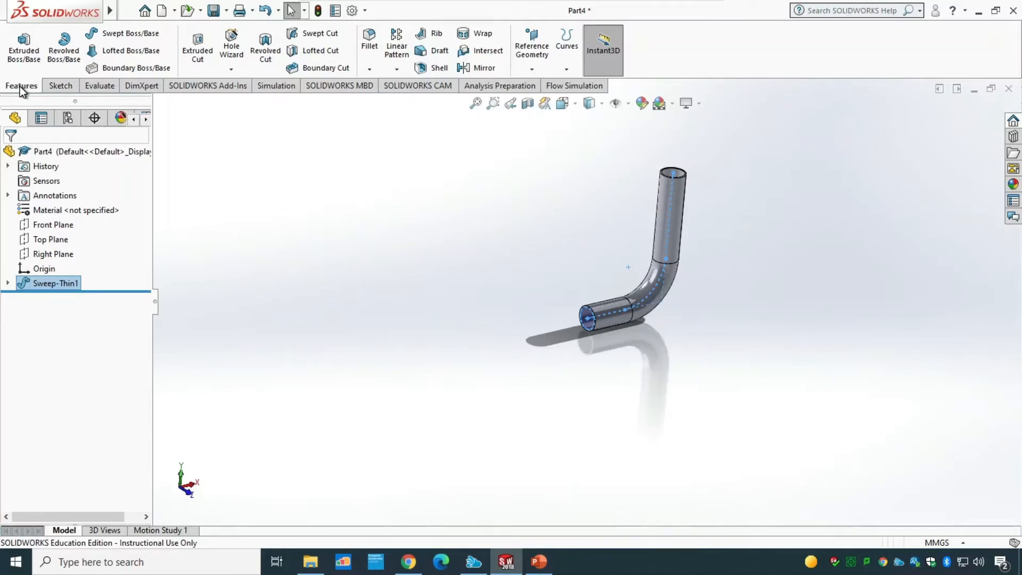
Step: Create a reference plane offset 50 mm from the Top Plane, flipped to lie below the pipe
left_click(533, 69)
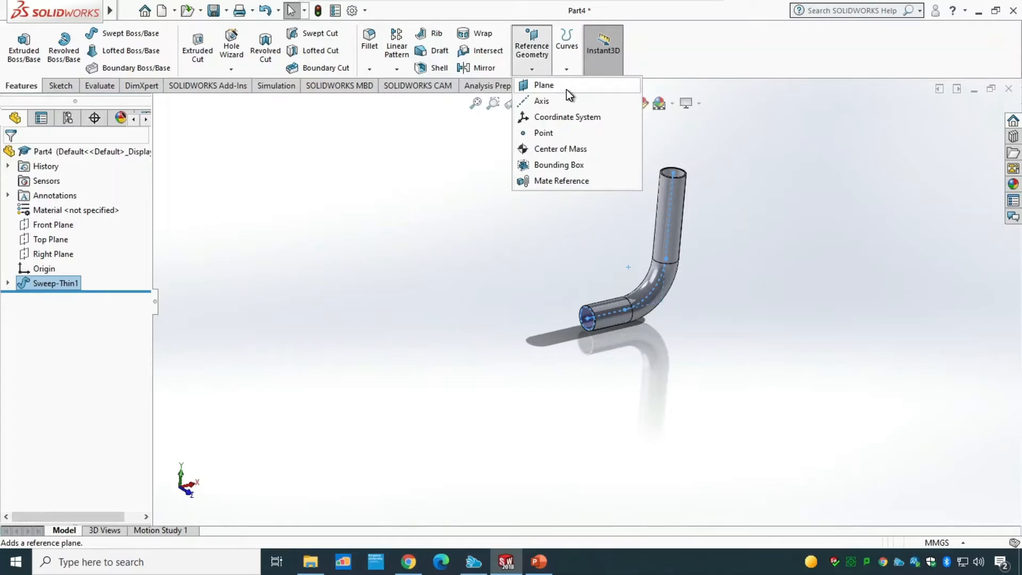
left_click(553, 88)
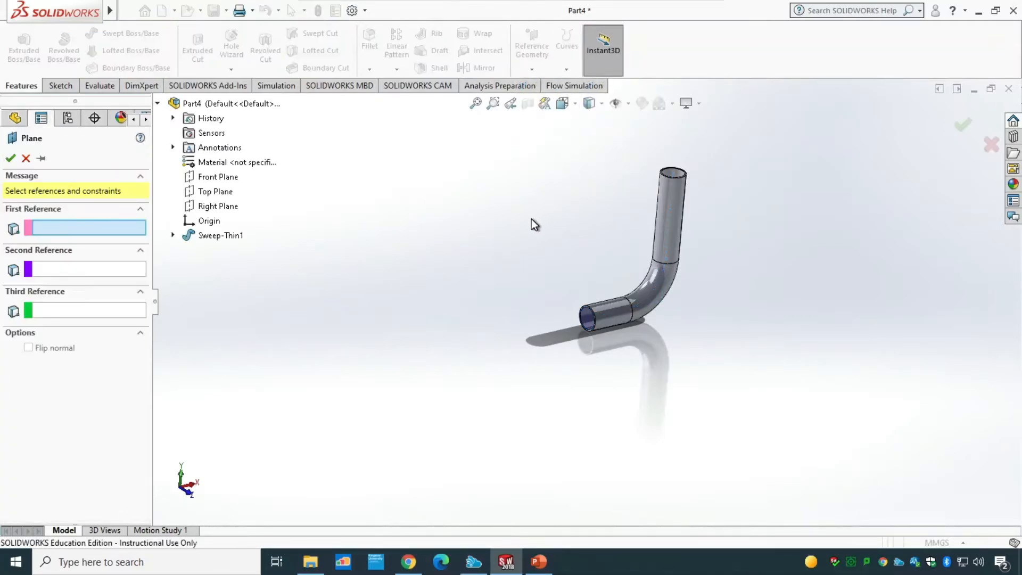
left_click(206, 193)
middle_click_drag(362, 385, 351, 255)
scroll(351, 254, "up", 1)
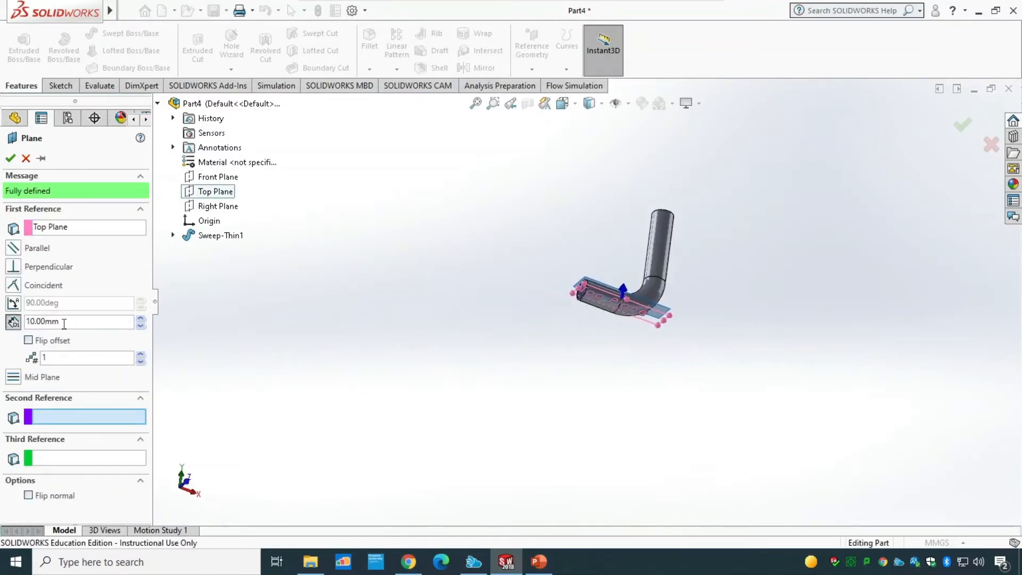
left_click(14, 323)
type("50")
key("Return")
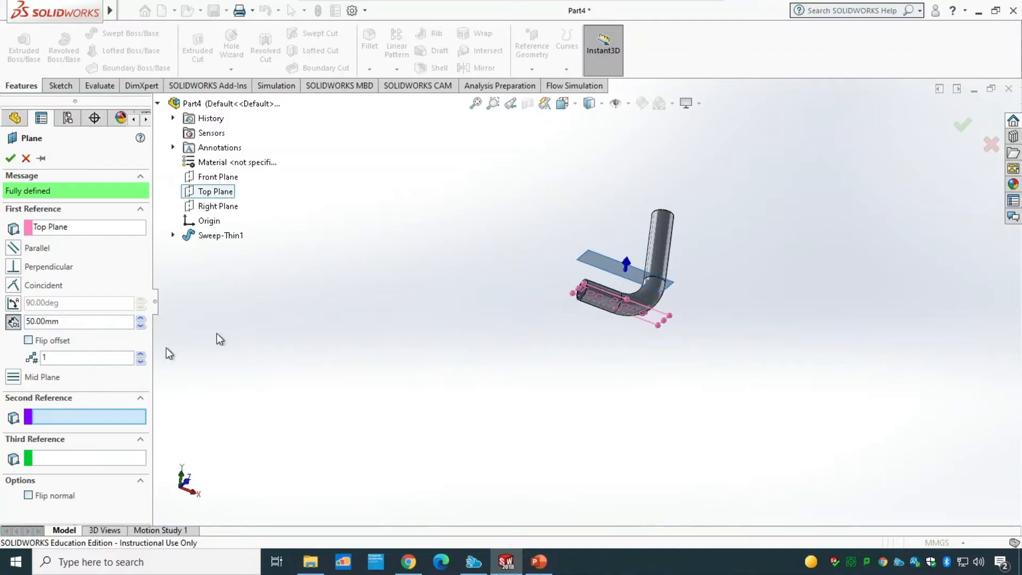
left_click(51, 343)
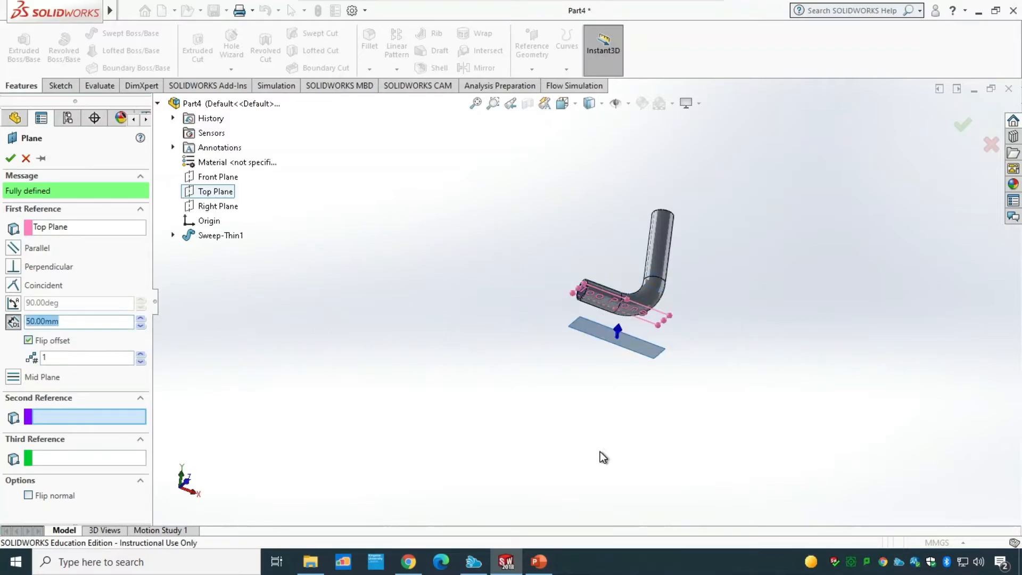
left_click(10, 158)
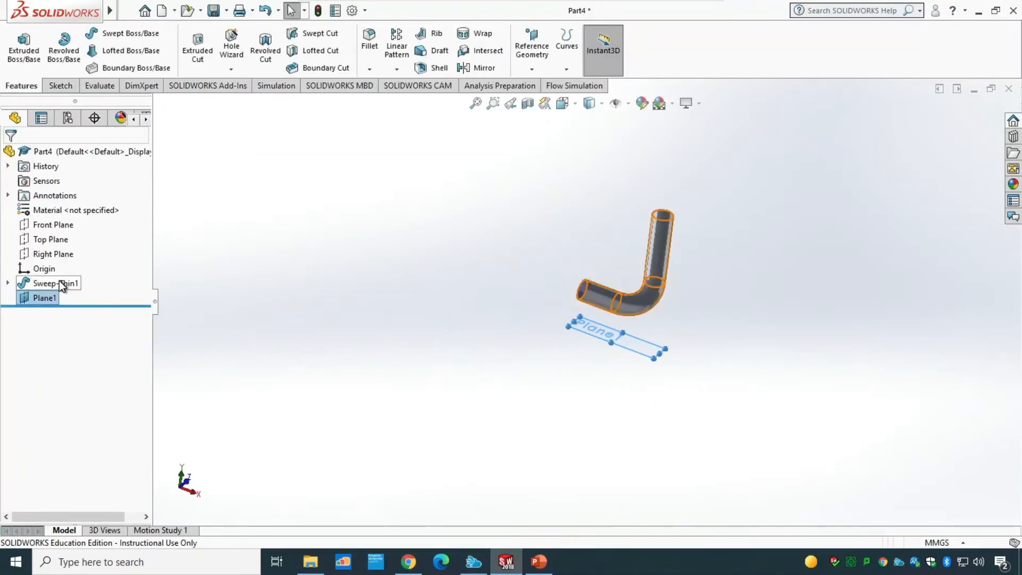
Step: Open a new sketch on Plane1 and view it from the bottom
right_click(52, 297)
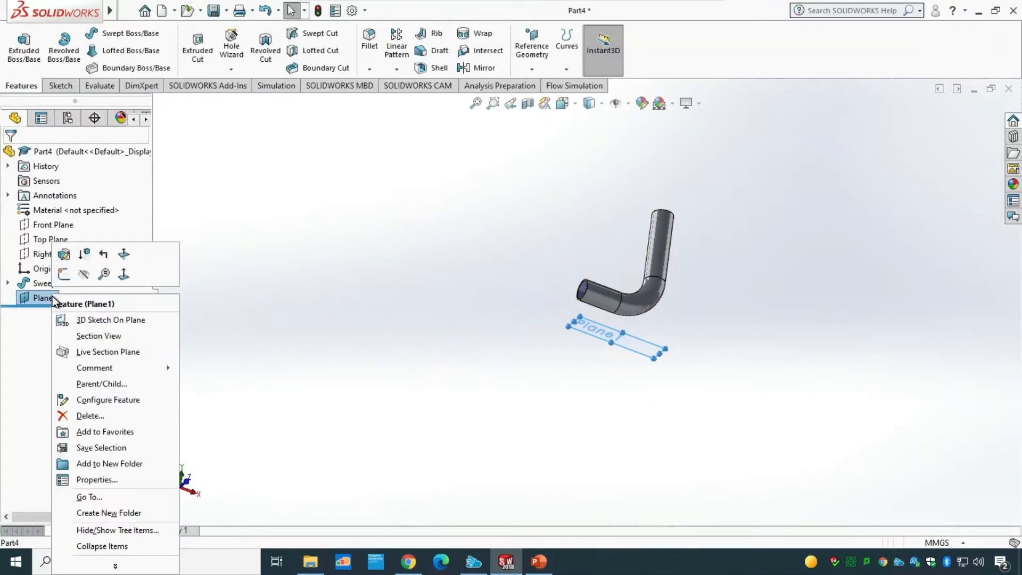
left_click(65, 278)
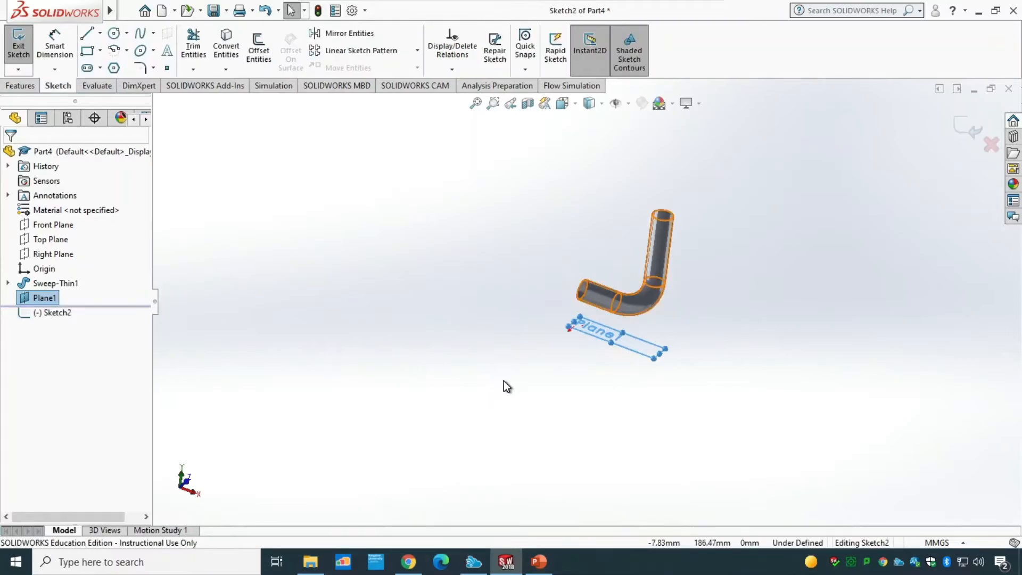
key("space")
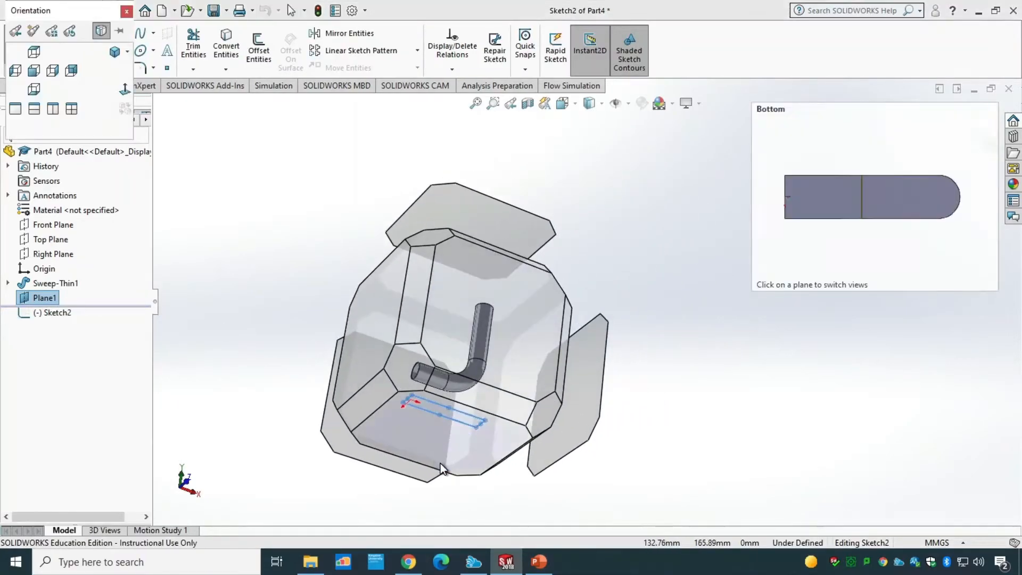
left_click(440, 463)
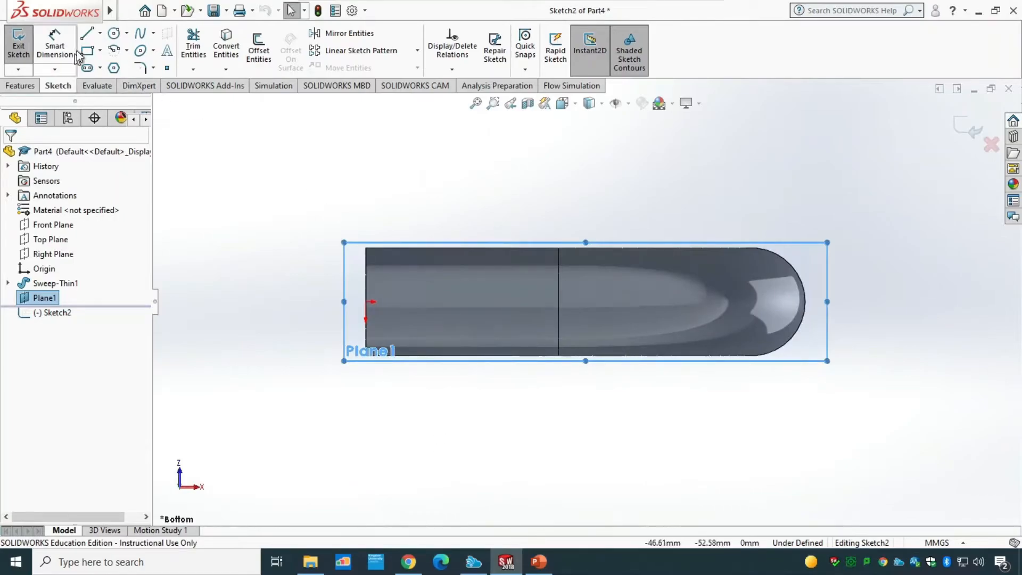
left_click(113, 33)
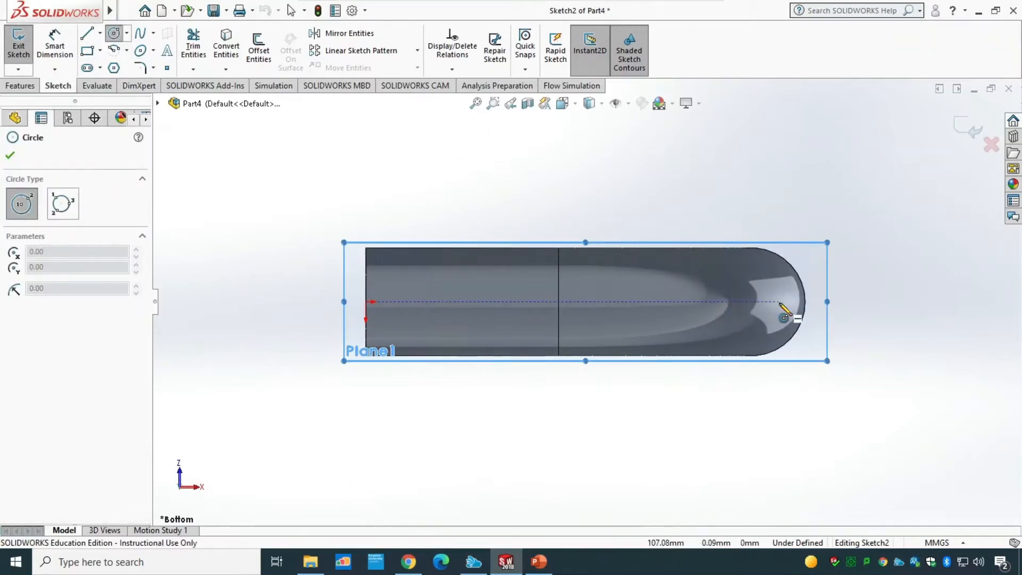
left_click(776, 302)
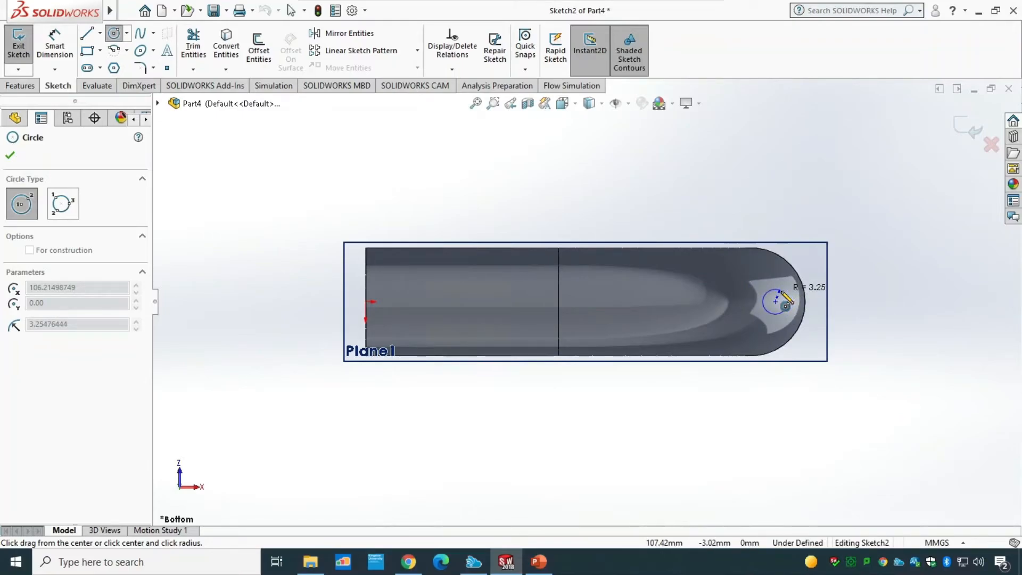
key("Escape")
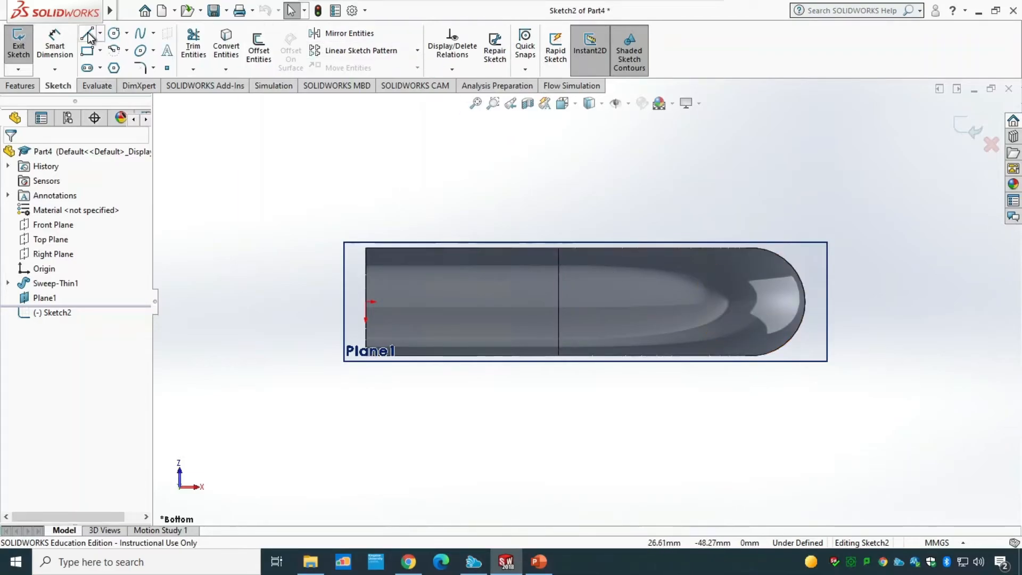
Step: Draw two concentric circles centred under the pipe's open end, the inner about 7.9 mm radius and a larger outer one
left_click(111, 35)
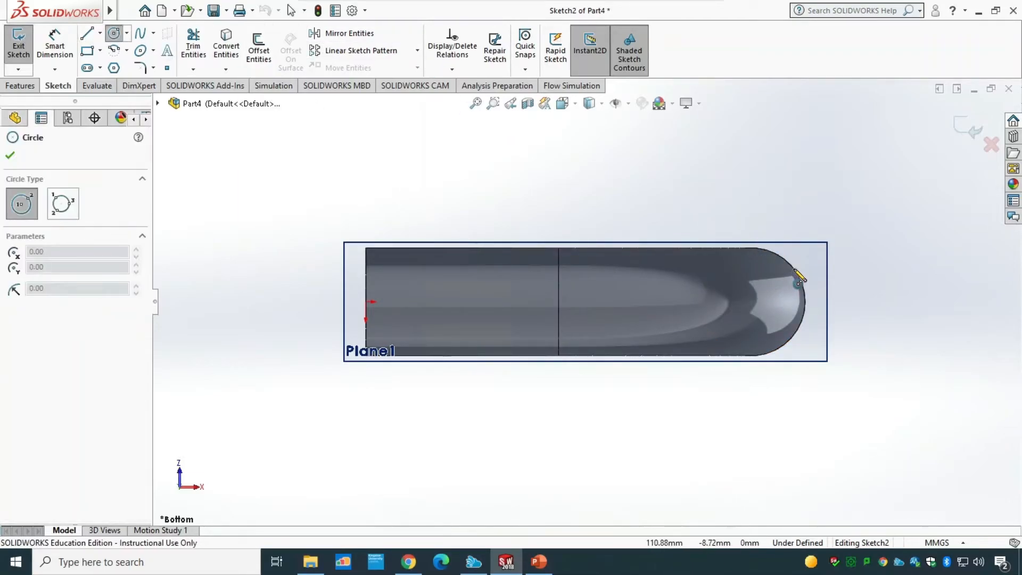
left_click(751, 302)
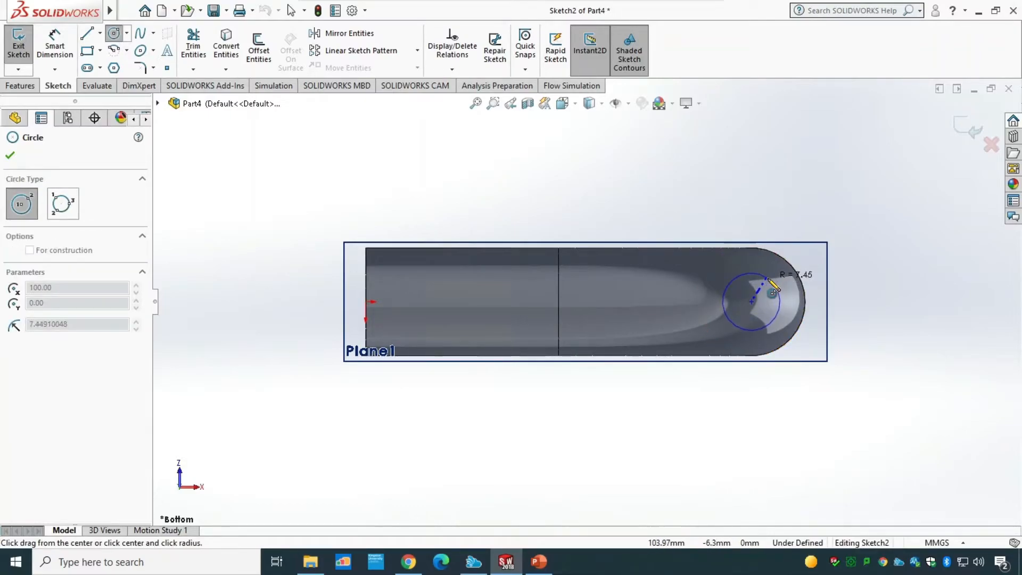
left_click(768, 277)
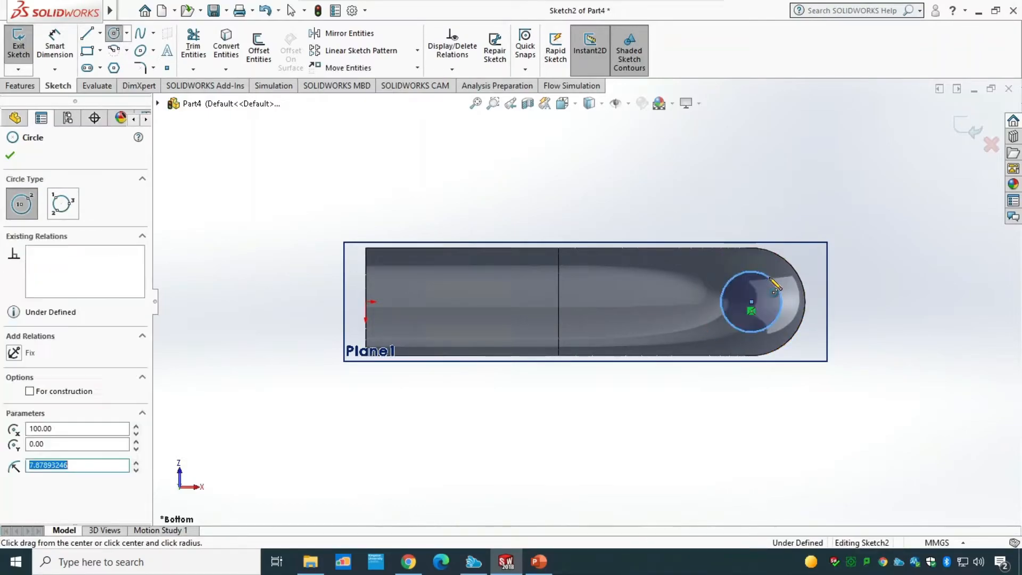
left_click(752, 302)
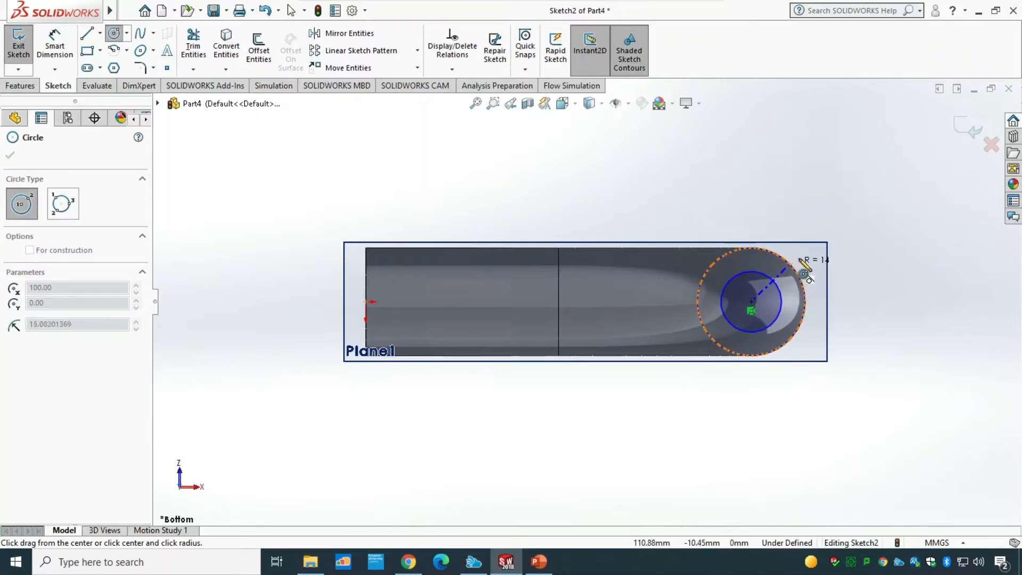
left_click(818, 249)
key("Escape")
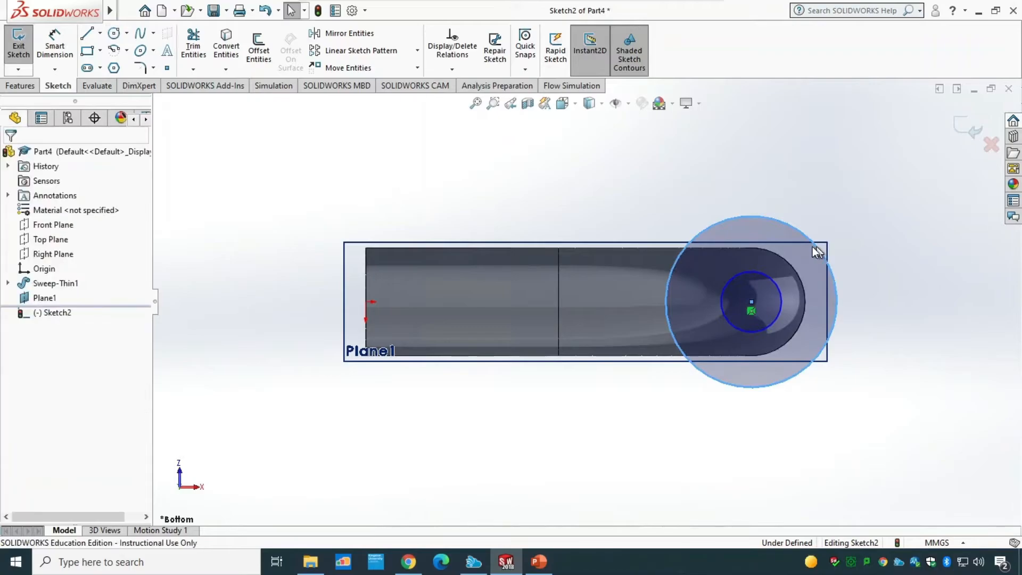
left_click(55, 47)
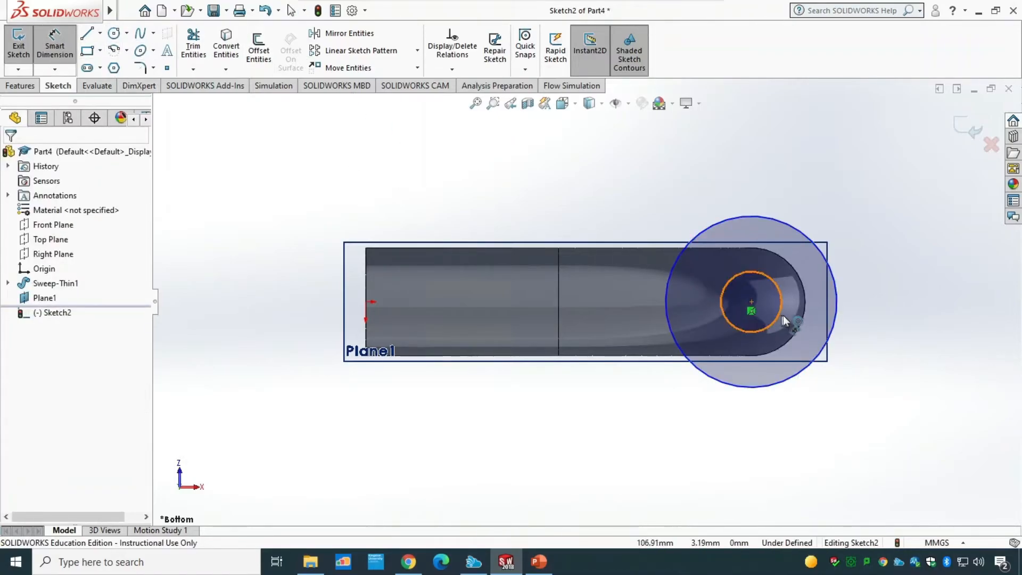
left_click(751, 301)
left_click(366, 293)
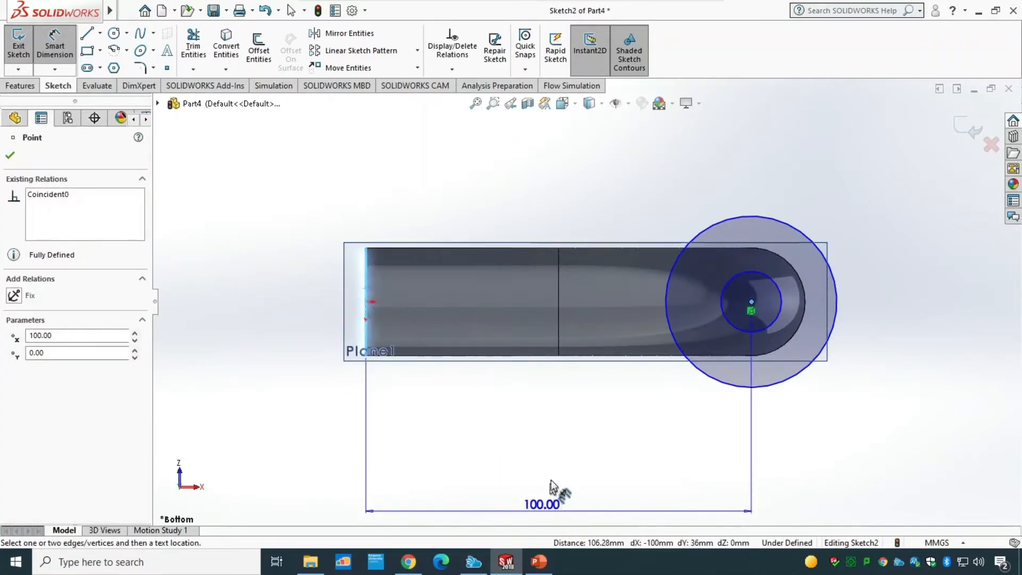
key("Escape")
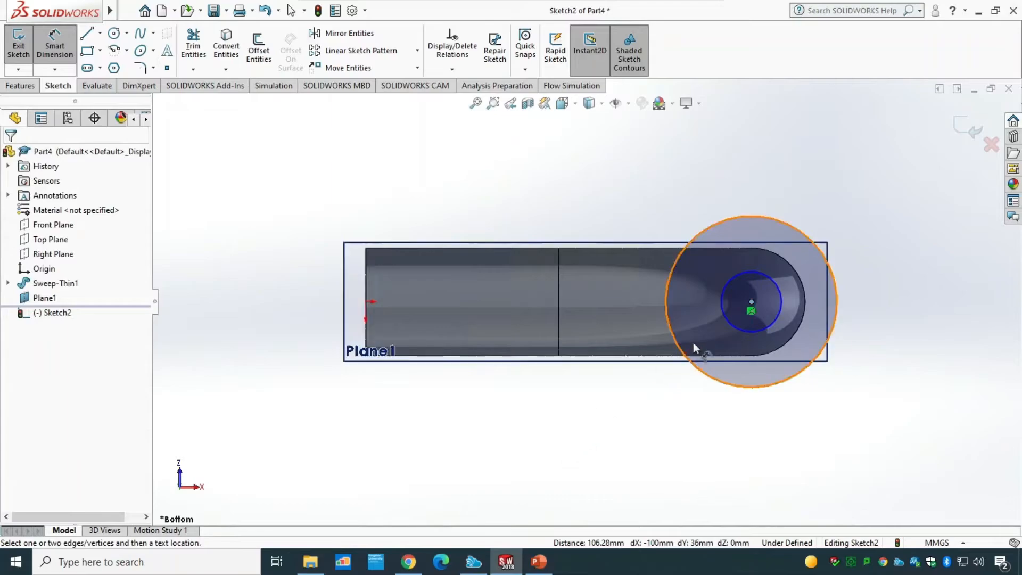
Step: Dimension the inner circle's diameter as 15 mm
left_click(772, 326)
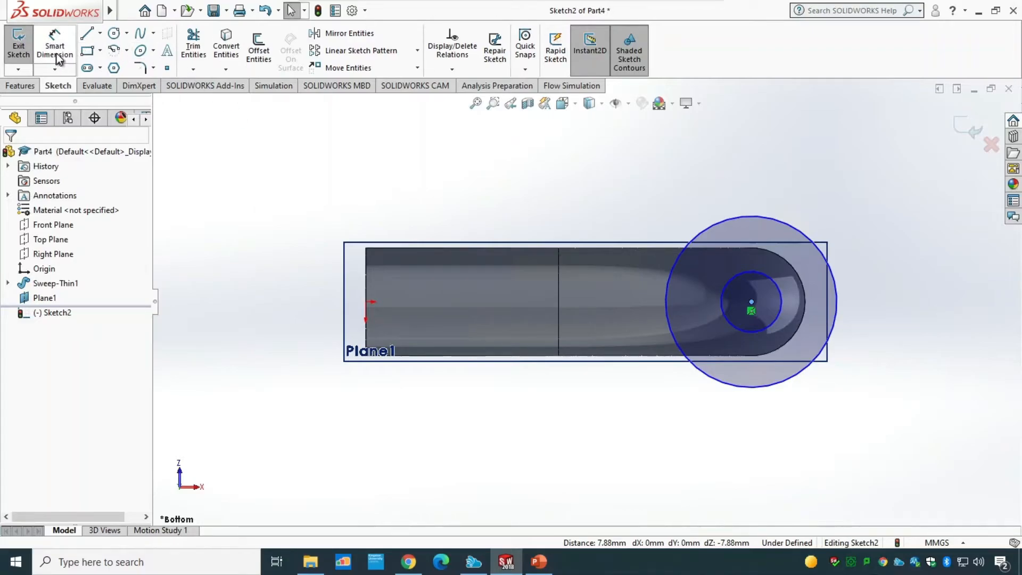
left_click(787, 309)
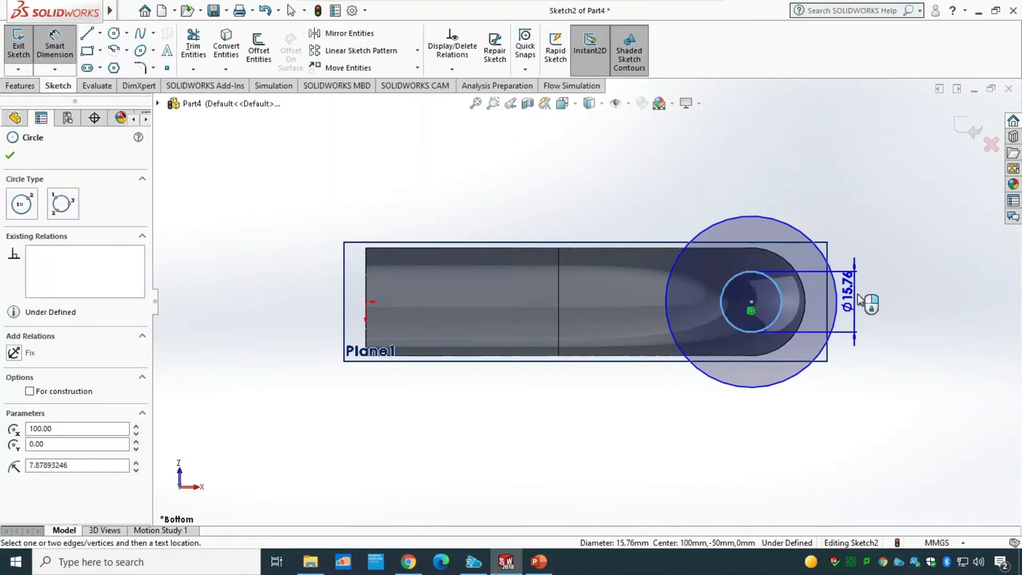
left_click(903, 311)
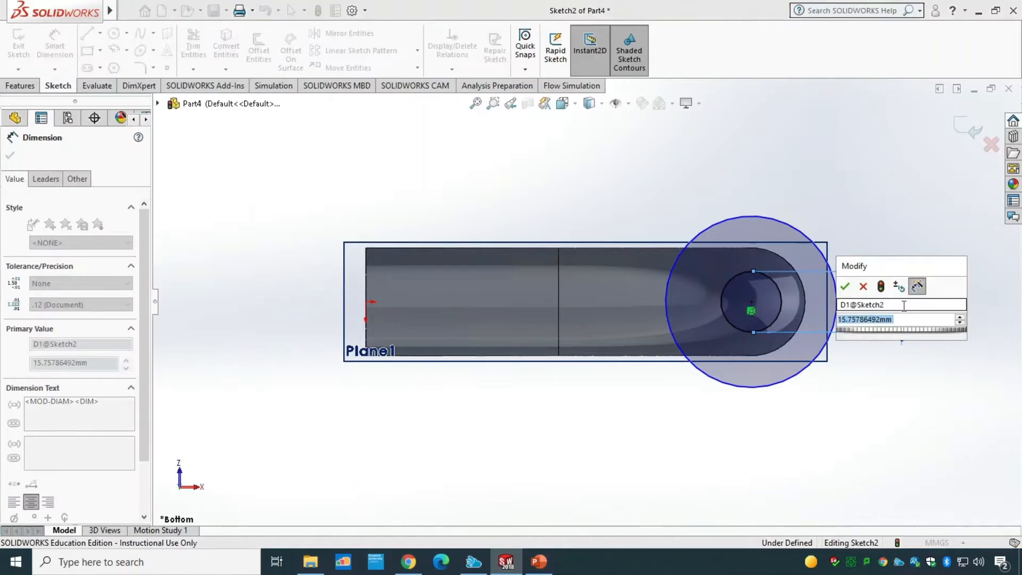
type("15")
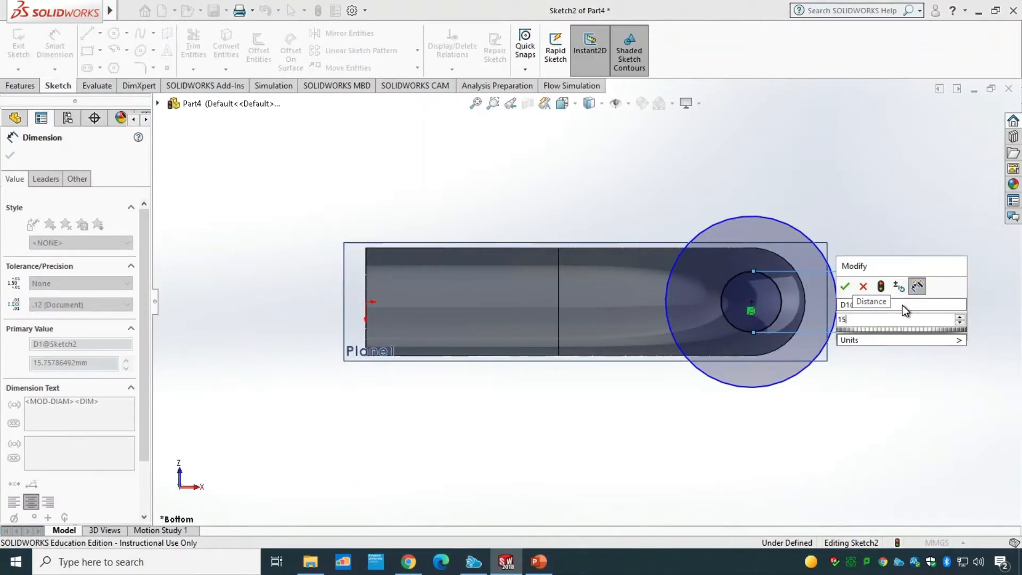
key("Return")
Step: Dimension the outer circle's diameter as 18 mm
left_click(837, 320)
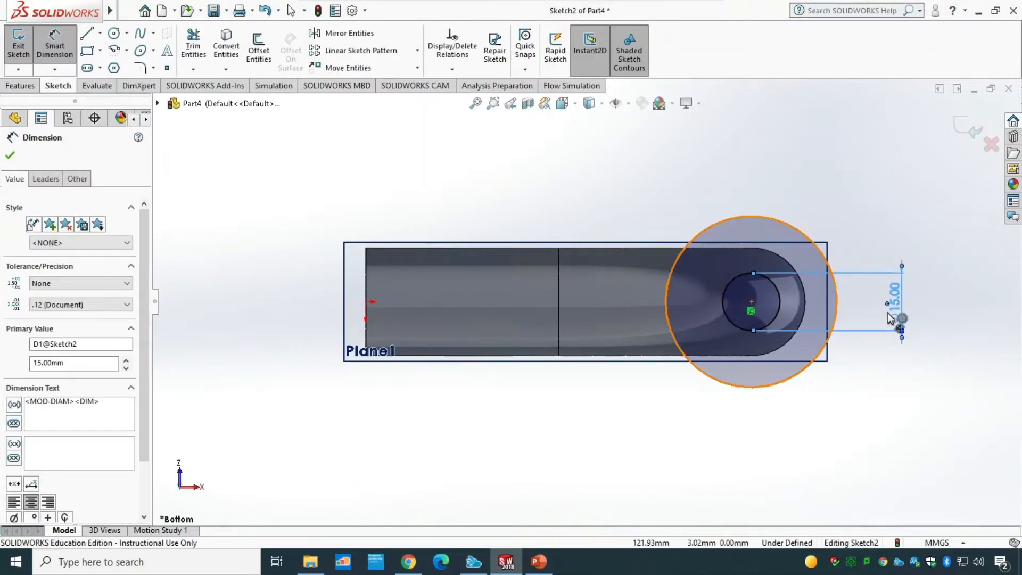
left_click(949, 306)
type("18")
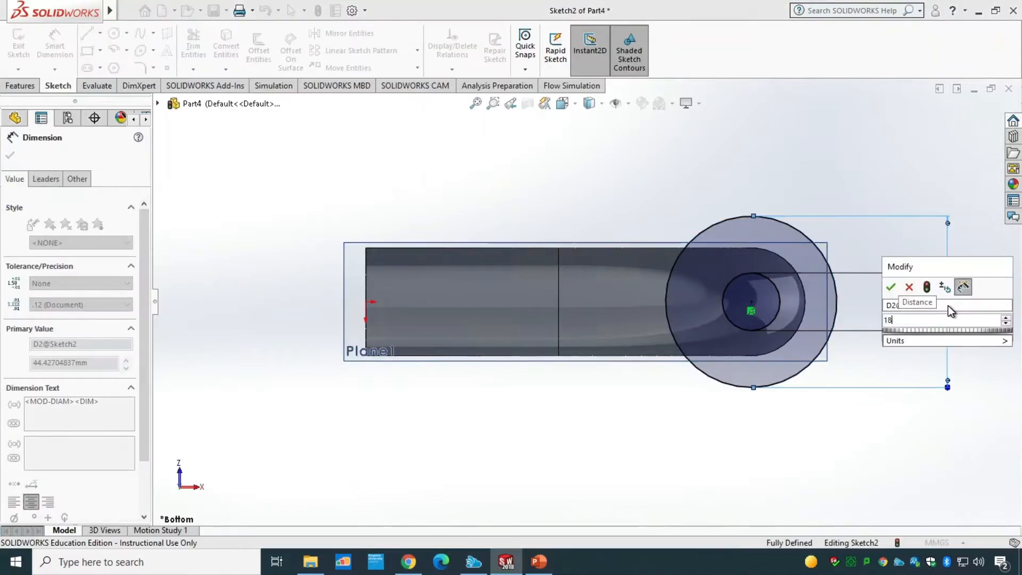
key("Return")
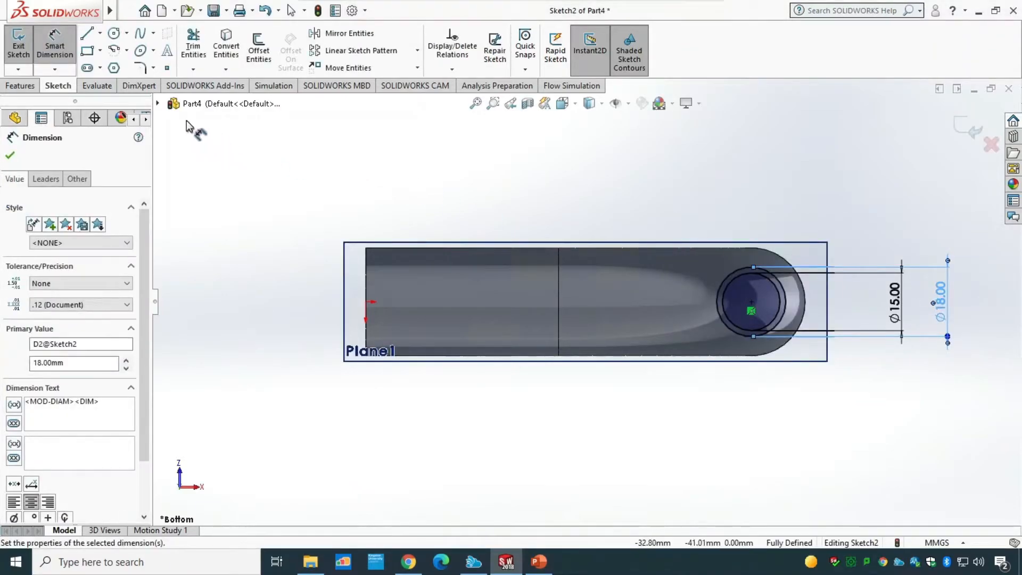
Step: Exit the sketch and extrude the ring as a boss Up To Surface, ending at the pipe's bend face
left_click(18, 46)
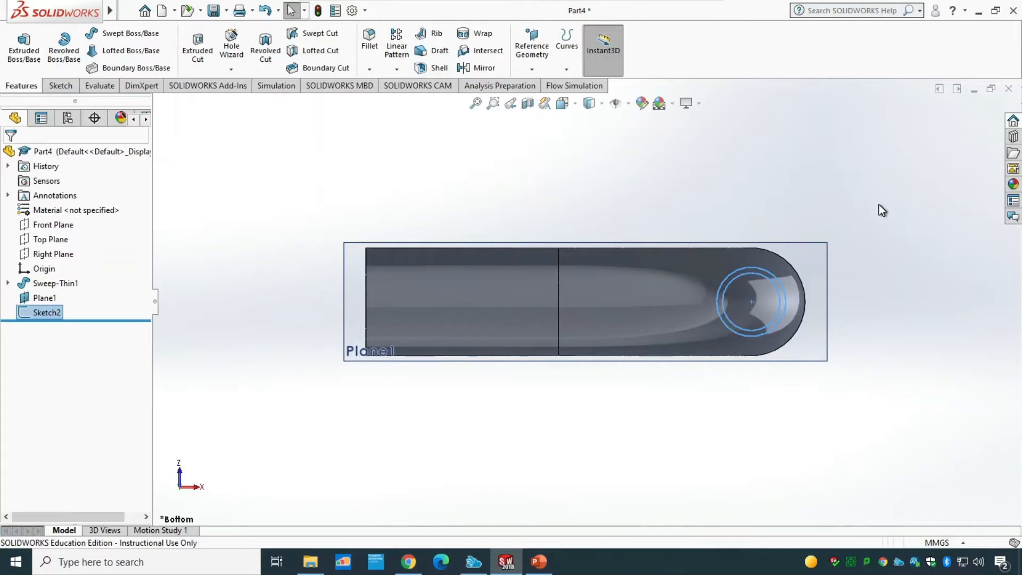
middle_click_drag(880, 210, 819, 266)
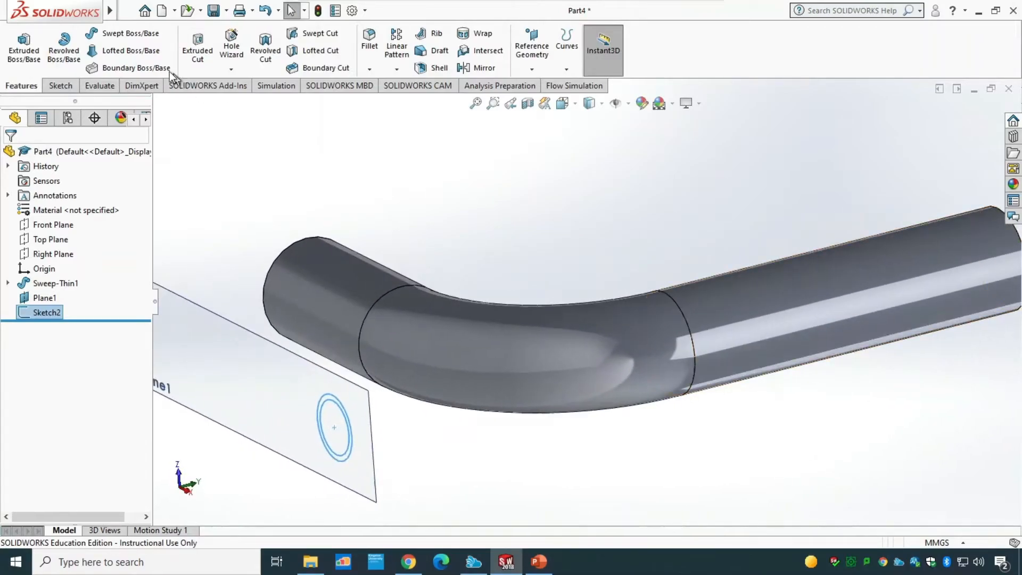
left_click(22, 54)
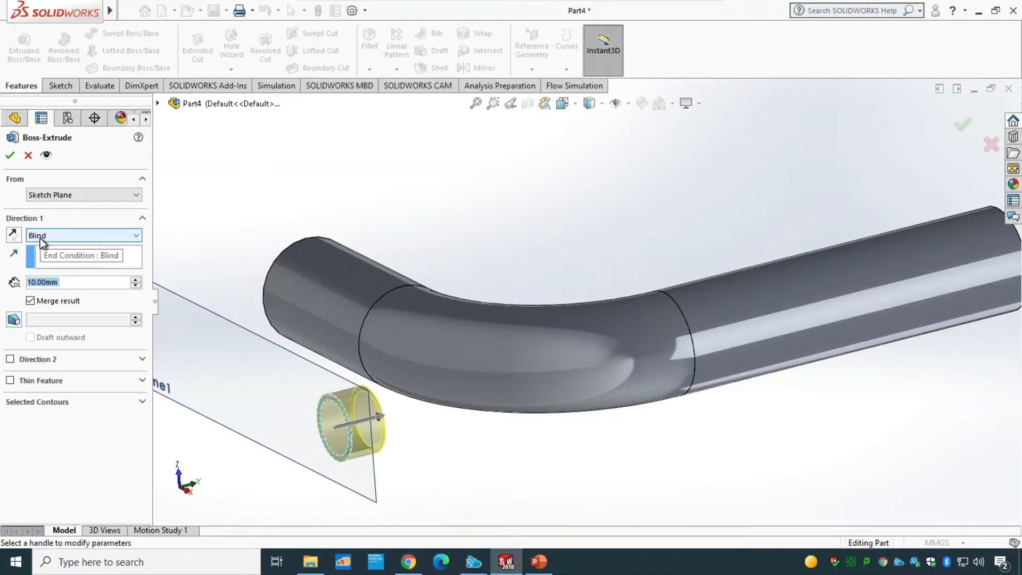
left_click(55, 235)
left_click(69, 282)
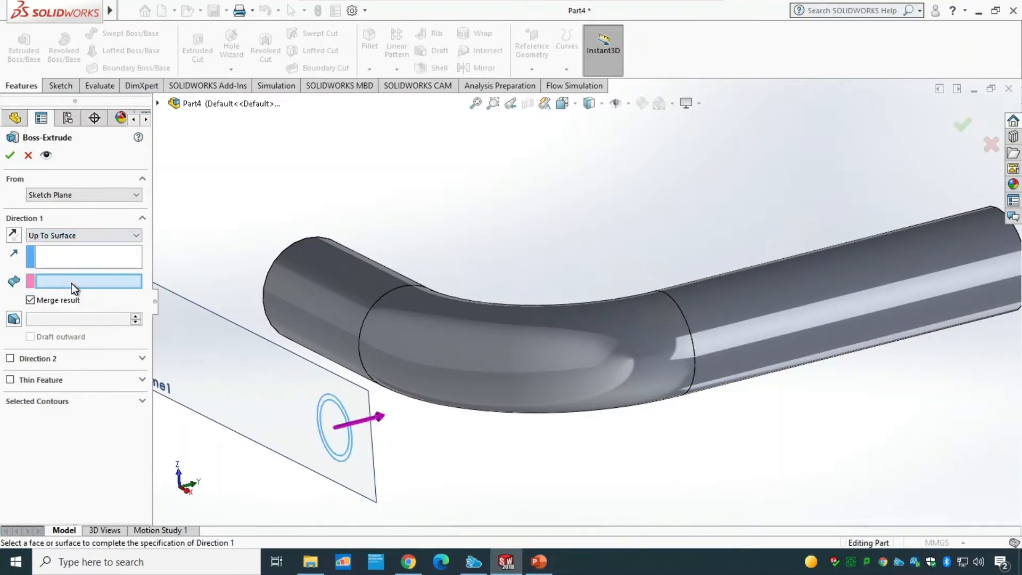
left_click(540, 388)
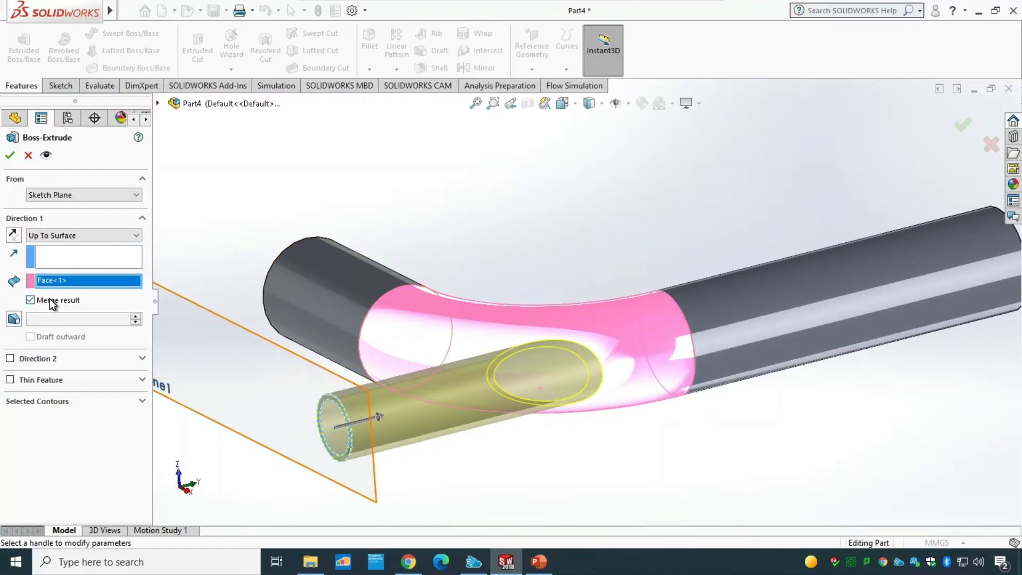
left_click(10, 155)
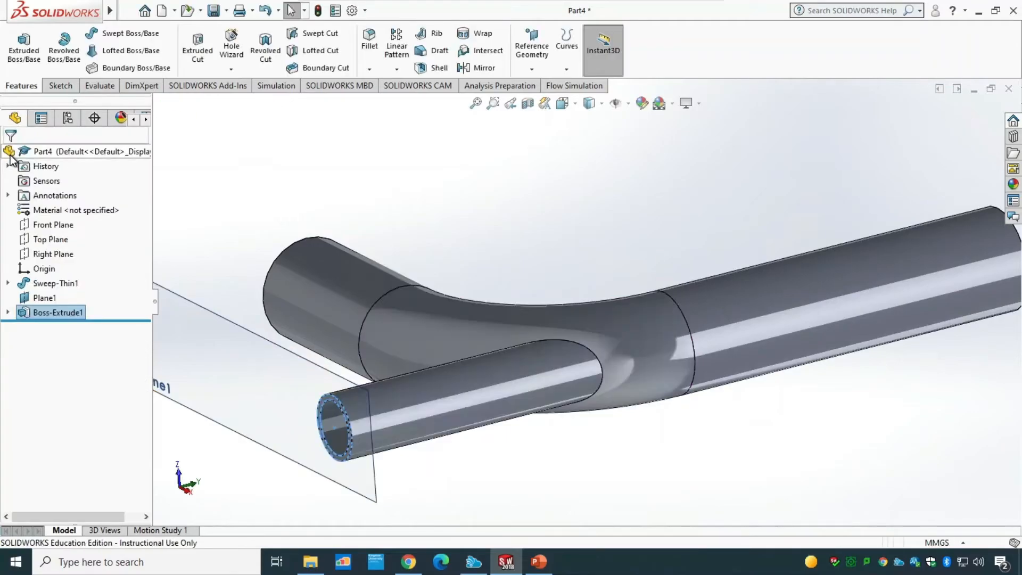
Step: Start a sketch on the branch's end face and convert its inner circular edge into the sketch
scroll(517, 479, "down", 3)
middle_click_drag(554, 449, 632, 403)
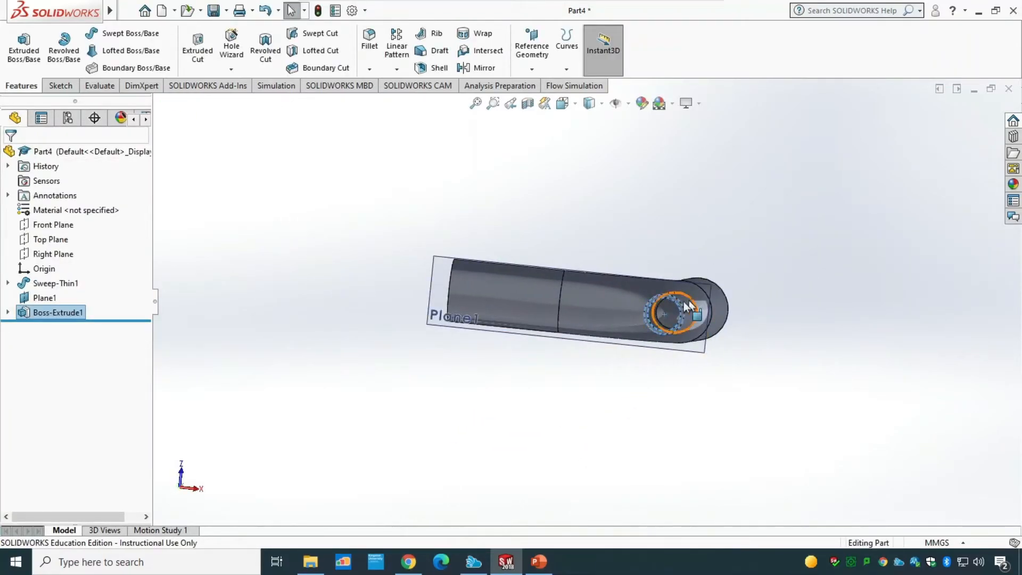
middle_click_drag(796, 429, 772, 381)
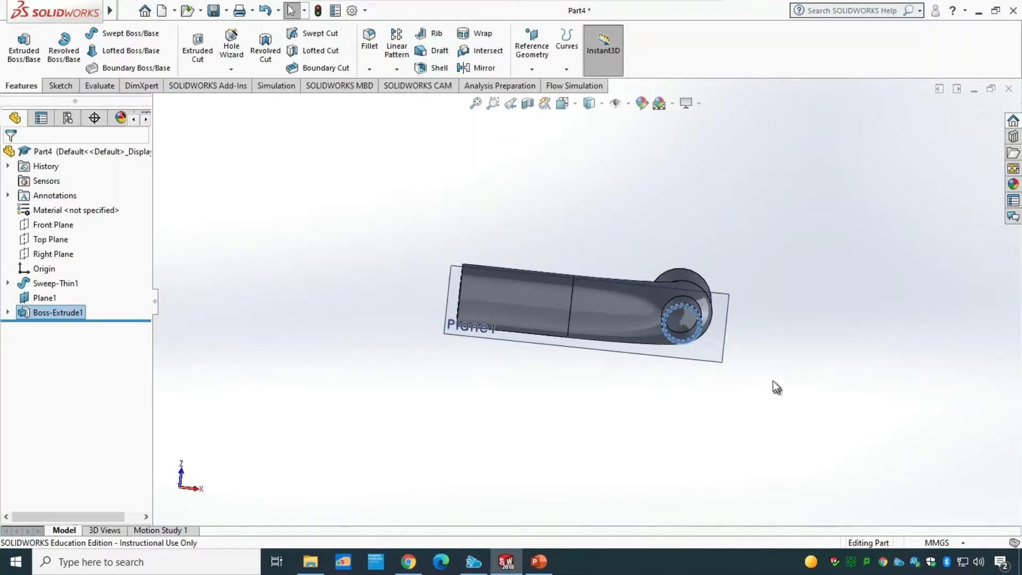
scroll(761, 363, "up", 5)
left_click(716, 284)
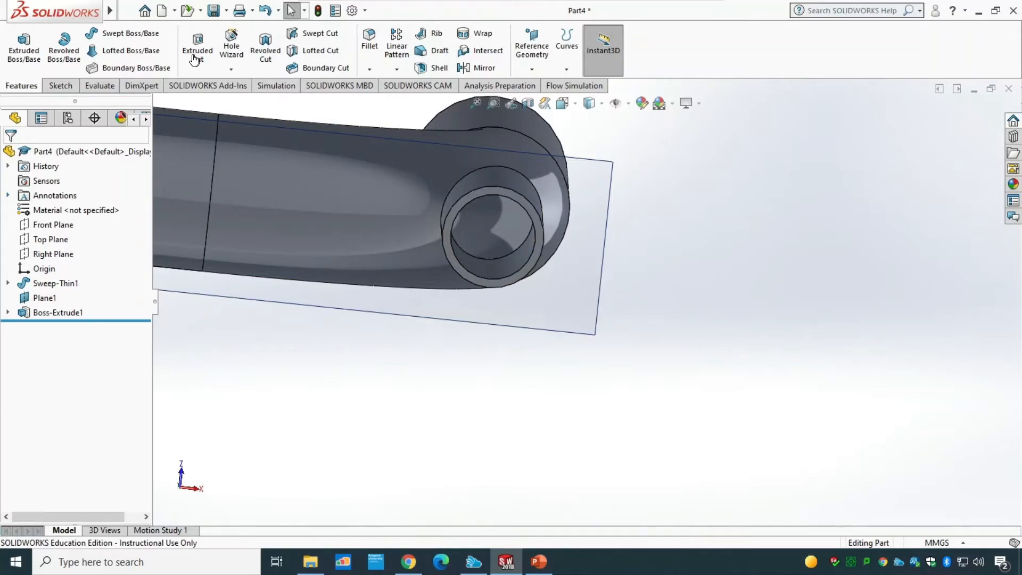
left_click(514, 280)
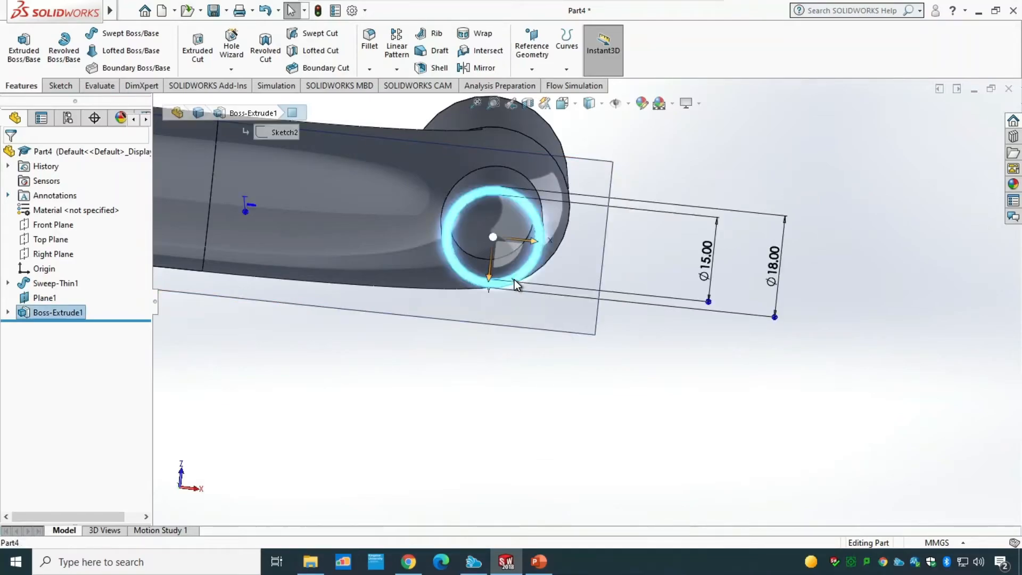
left_click(52, 90)
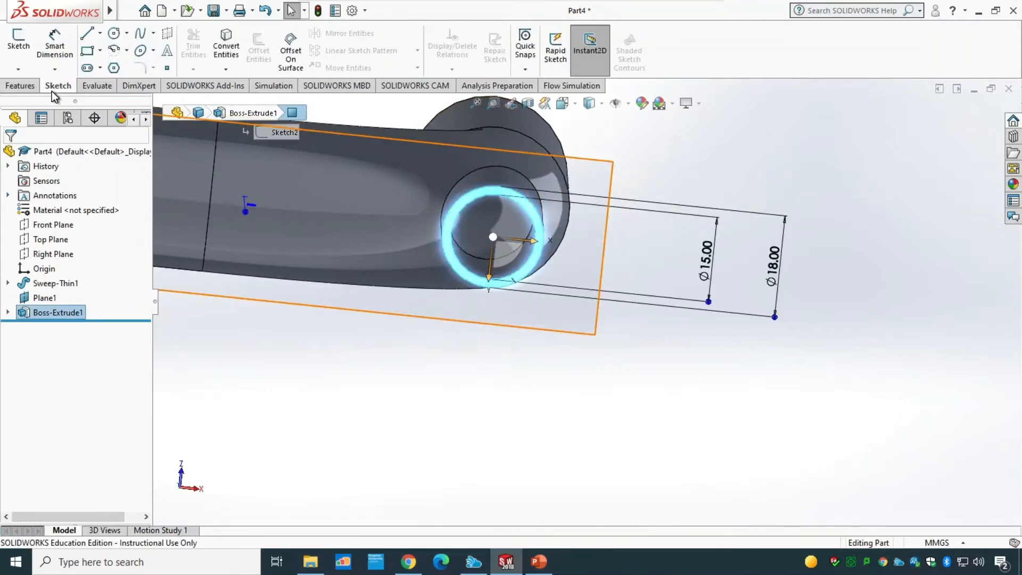
left_click(19, 49)
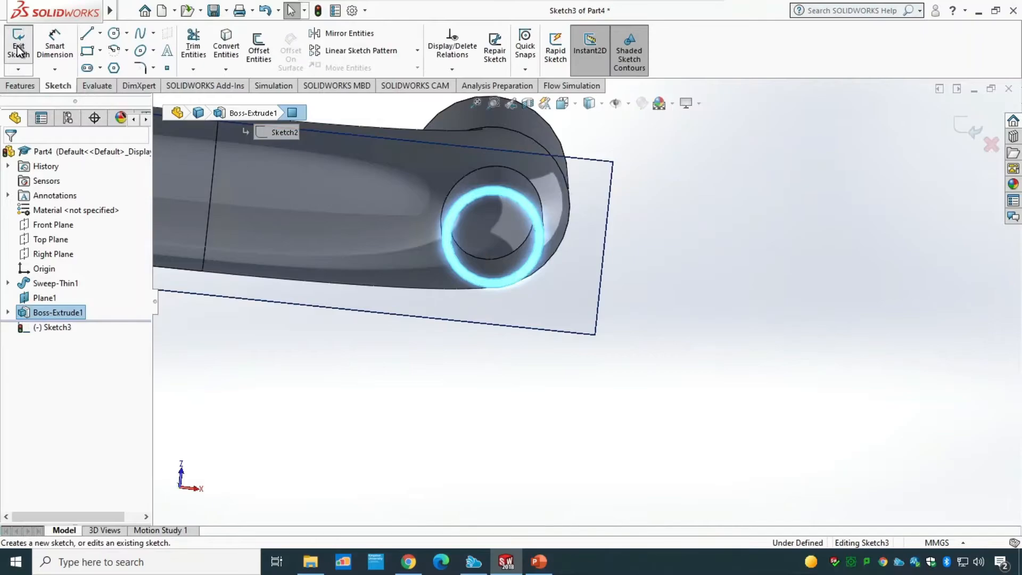
left_click(768, 276)
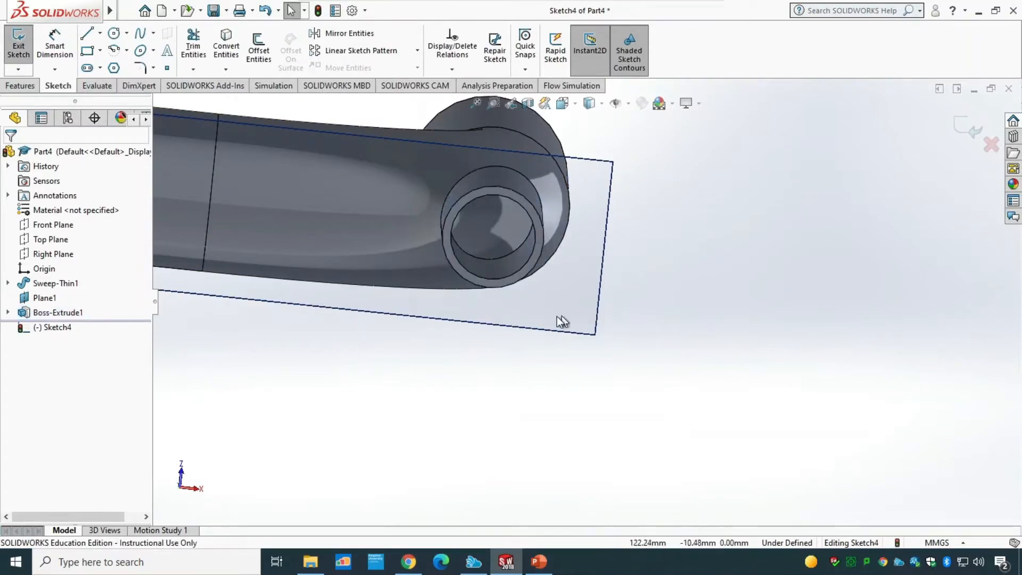
left_click(507, 278)
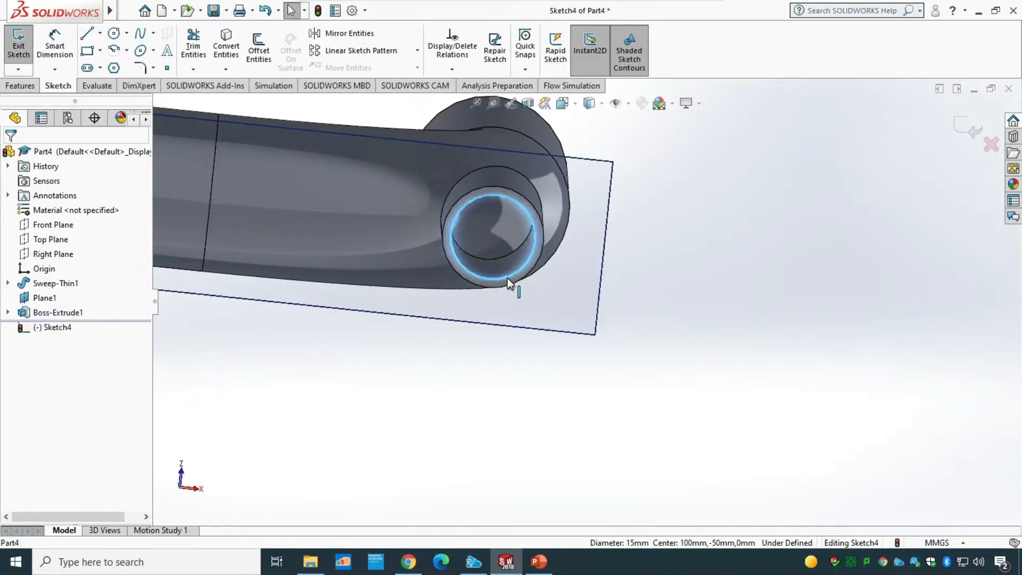
left_click(225, 53)
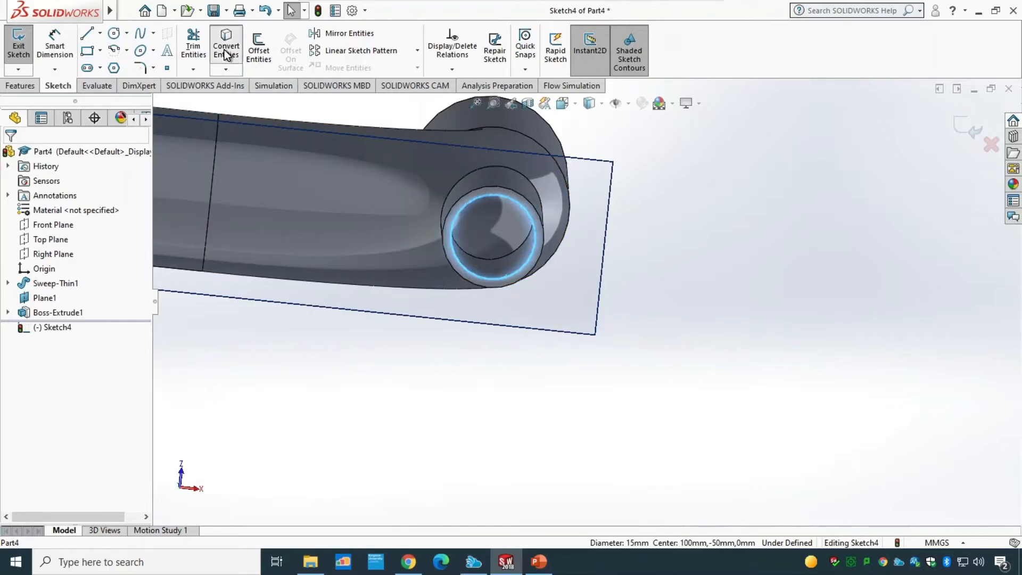
left_click(18, 58)
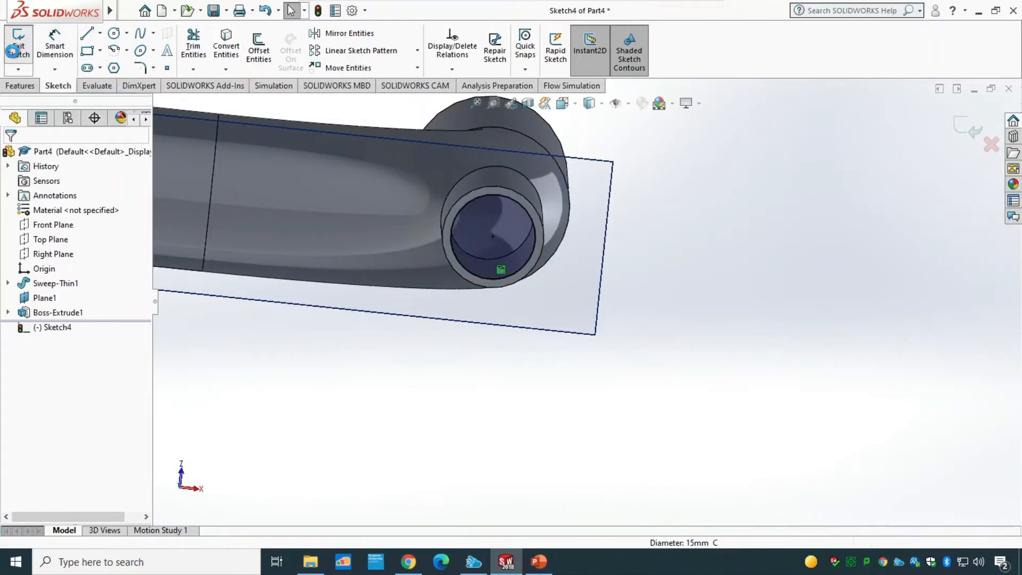
Step: Cut-extrude the converted circle Through All to open the branch into the pipe
left_click(31, 83)
left_click(200, 48)
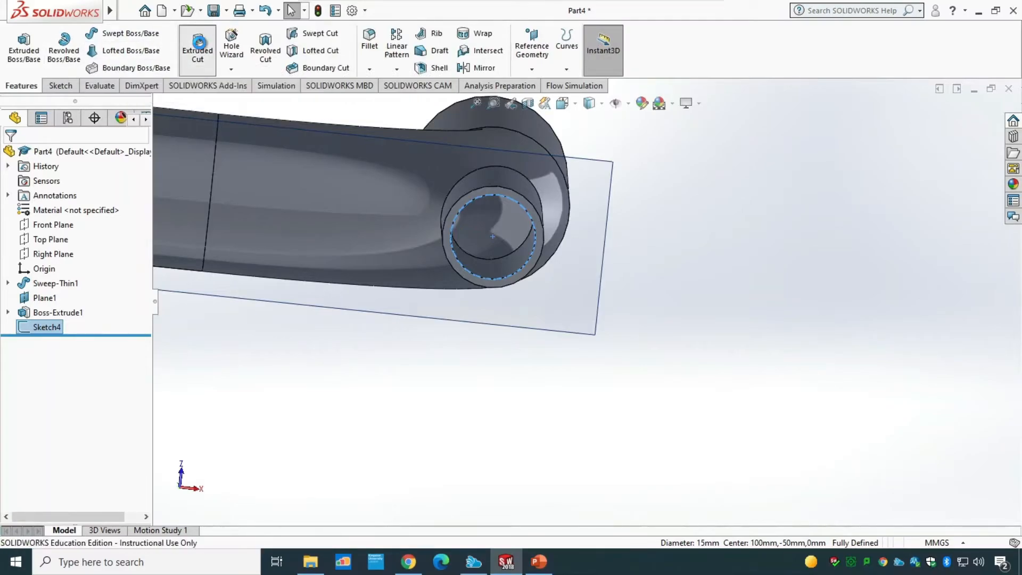
key("f")
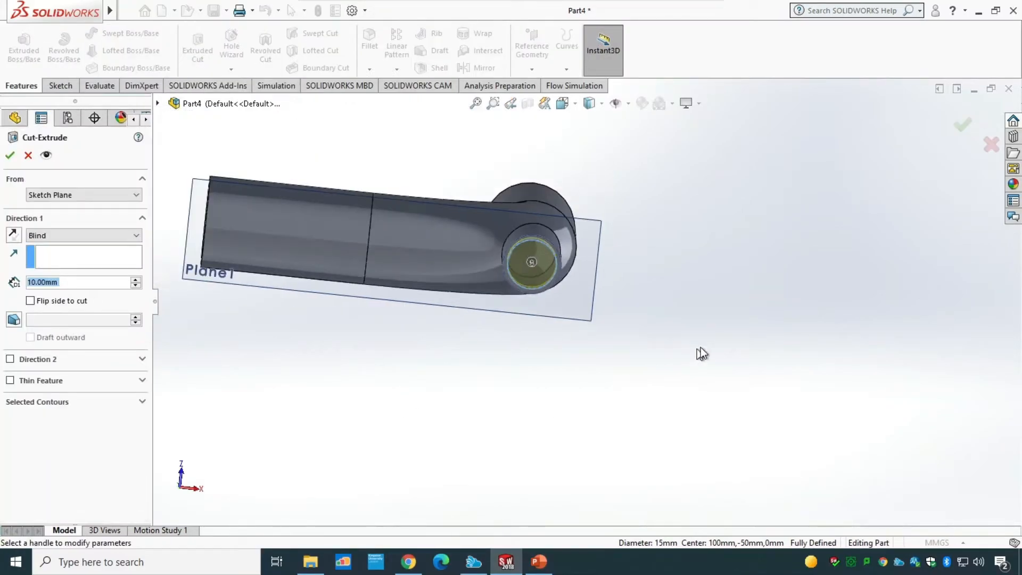
middle_click_drag(700, 353, 633, 375)
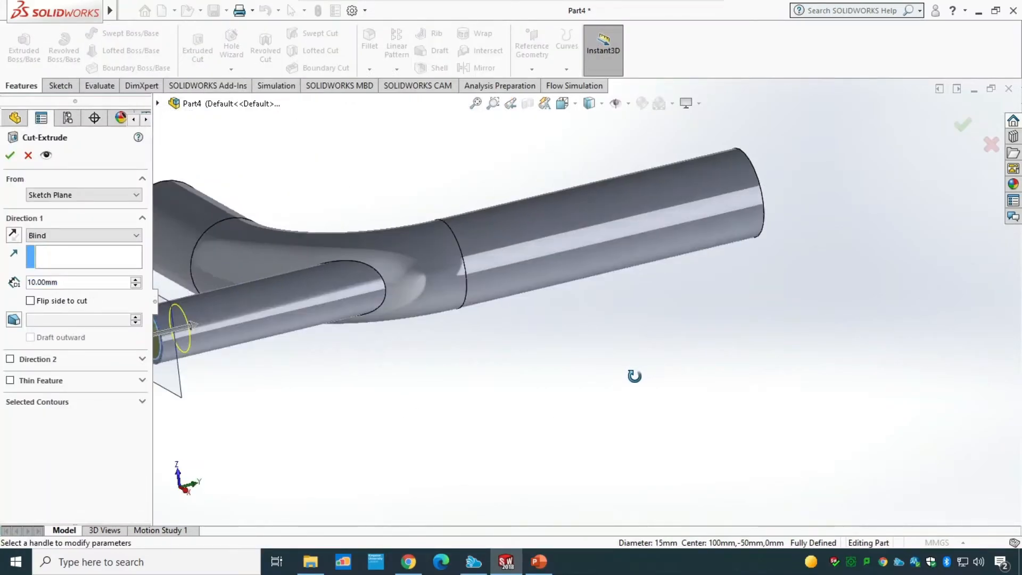
left_click(65, 239)
left_click(64, 257)
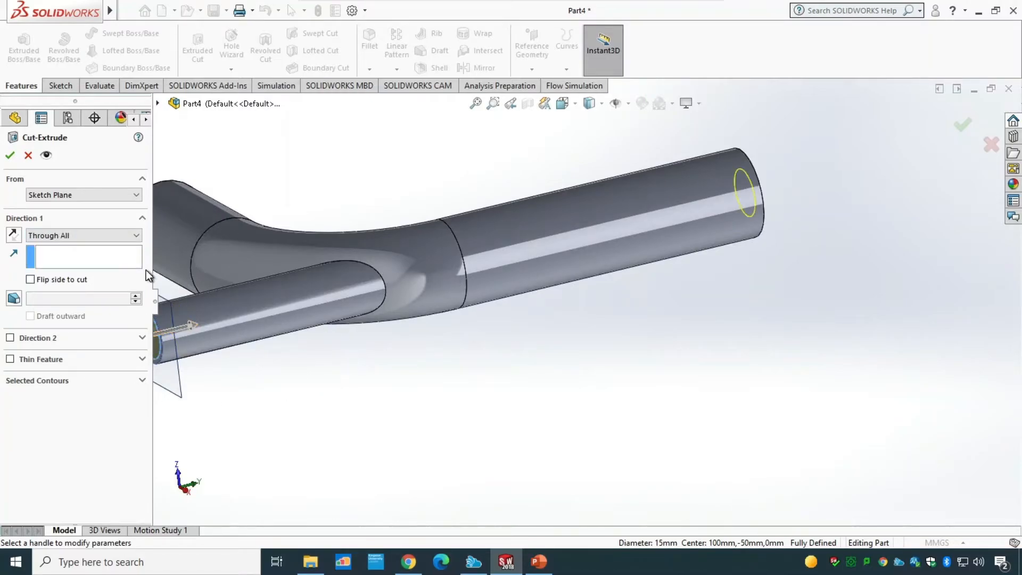
left_click(11, 155)
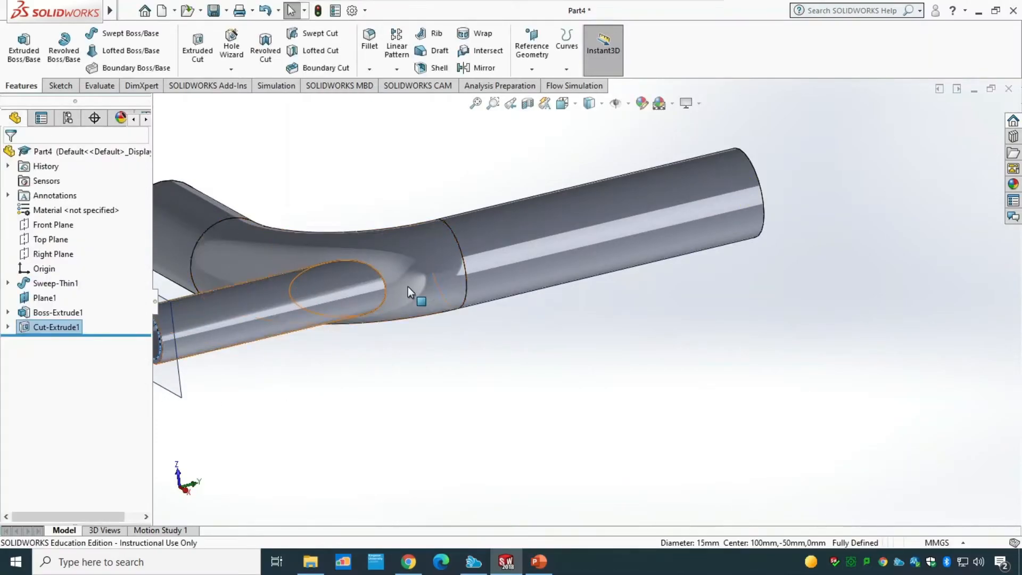
Step: Save the part as Pipe_t03 in the Tutorial 3 folder
middle_click_drag(433, 417, 477, 453)
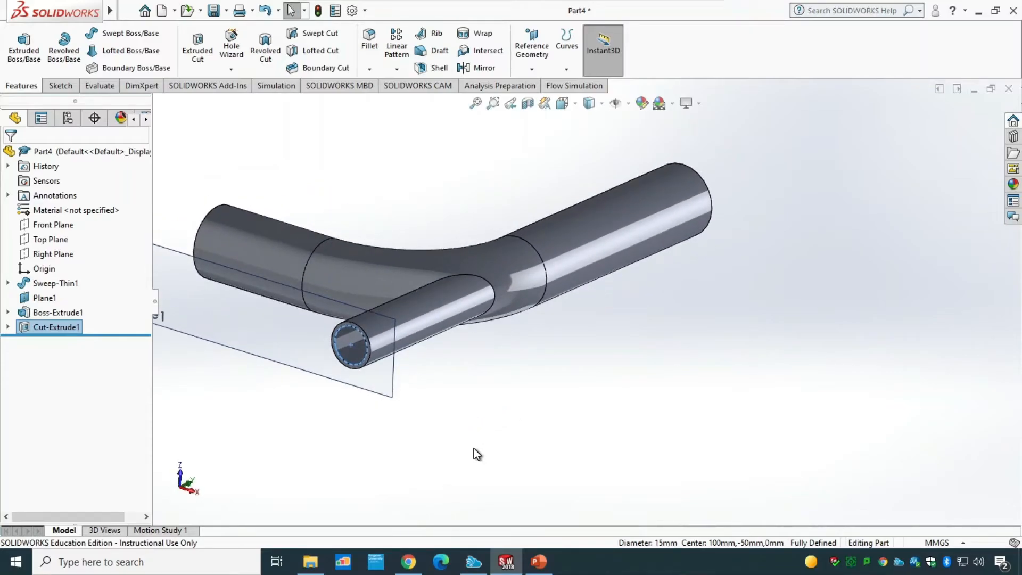
key("ctrl+s")
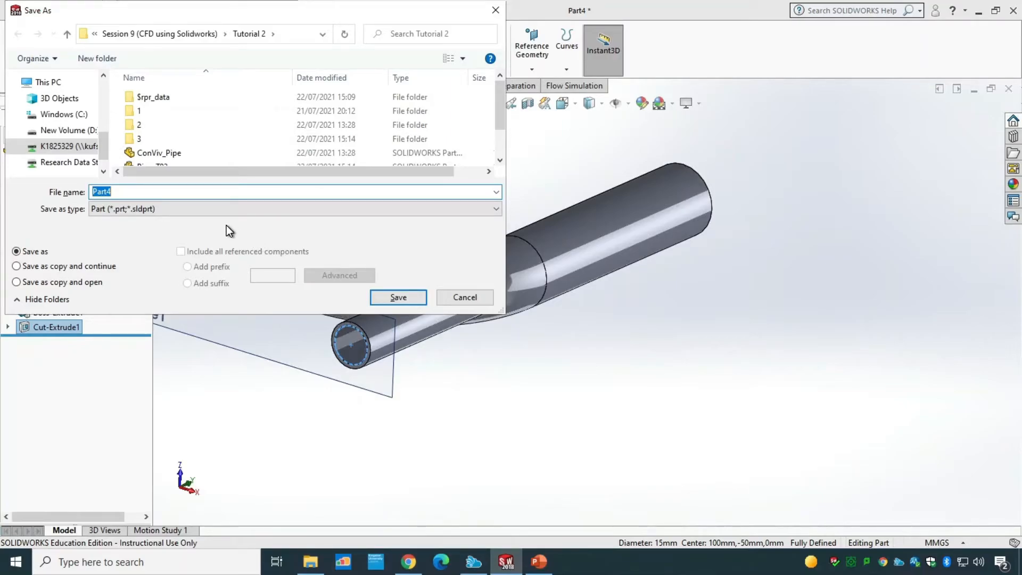
left_click(194, 34)
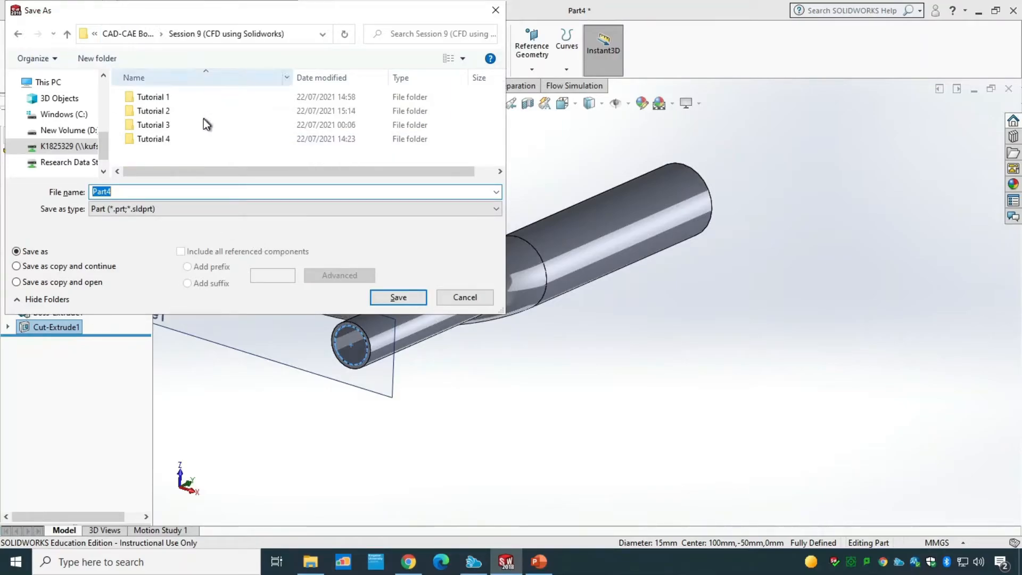
left_click(164, 126)
double_click(164, 126)
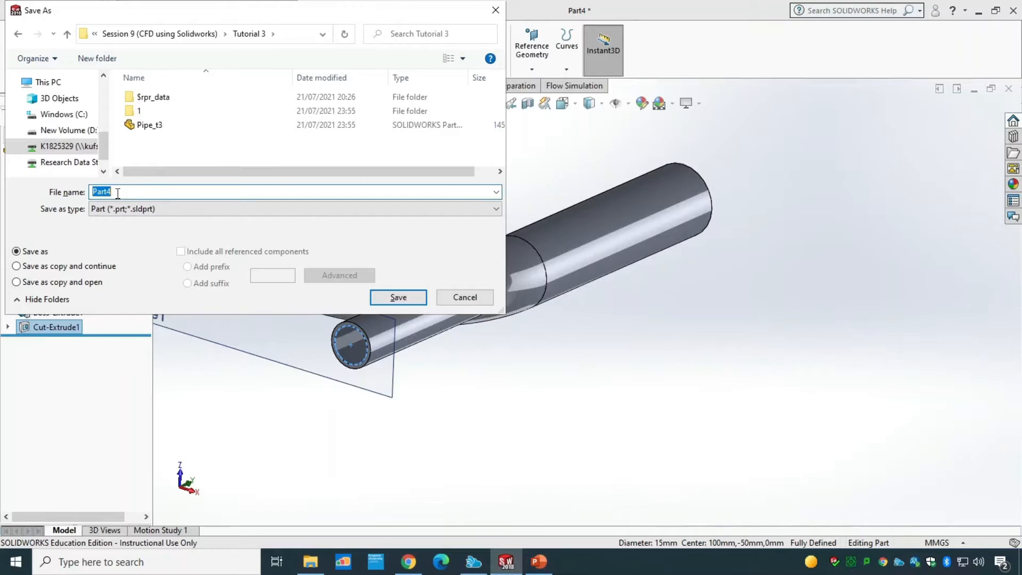
type("Pipe_")
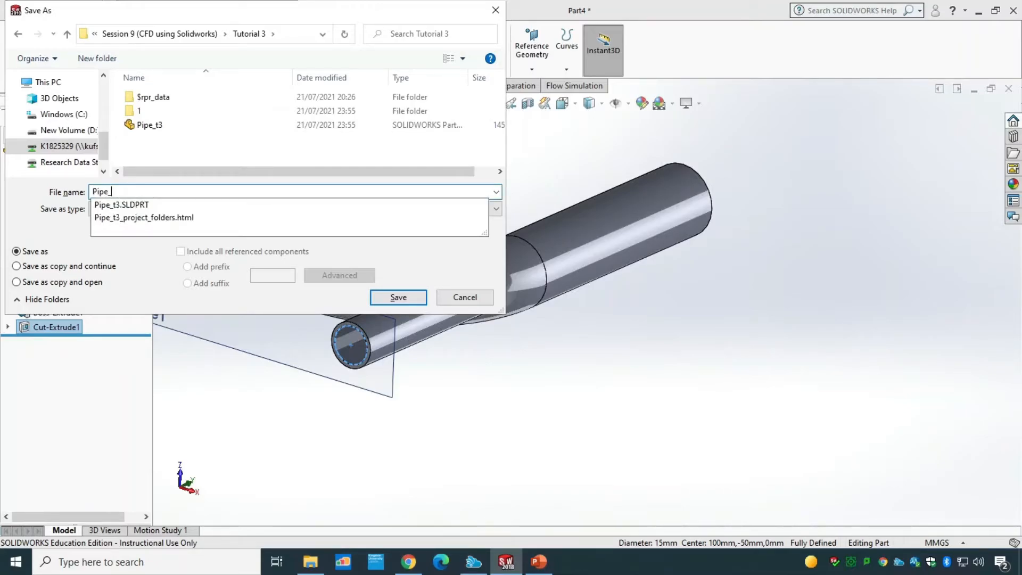
type("t03")
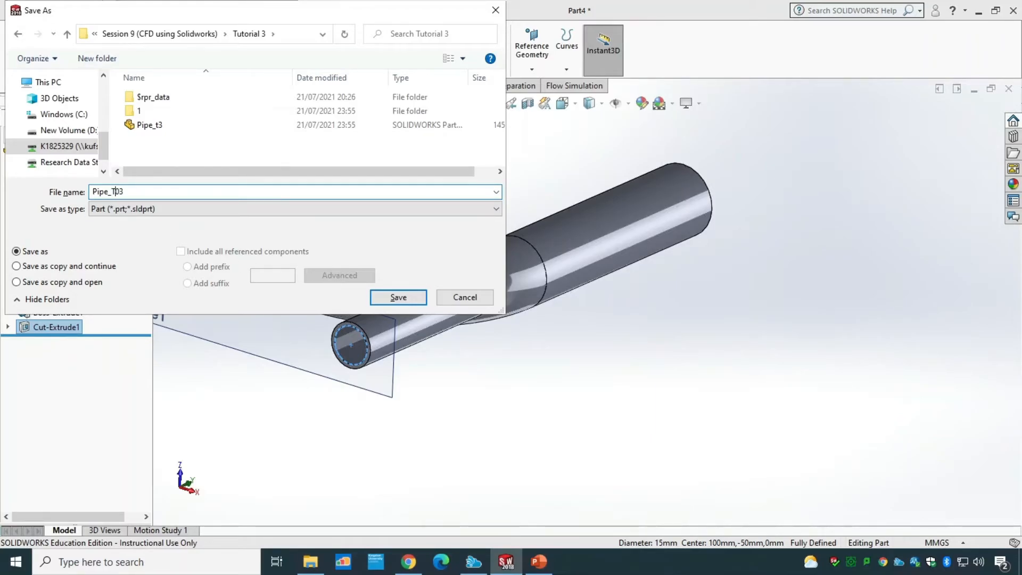
left_click(406, 296)
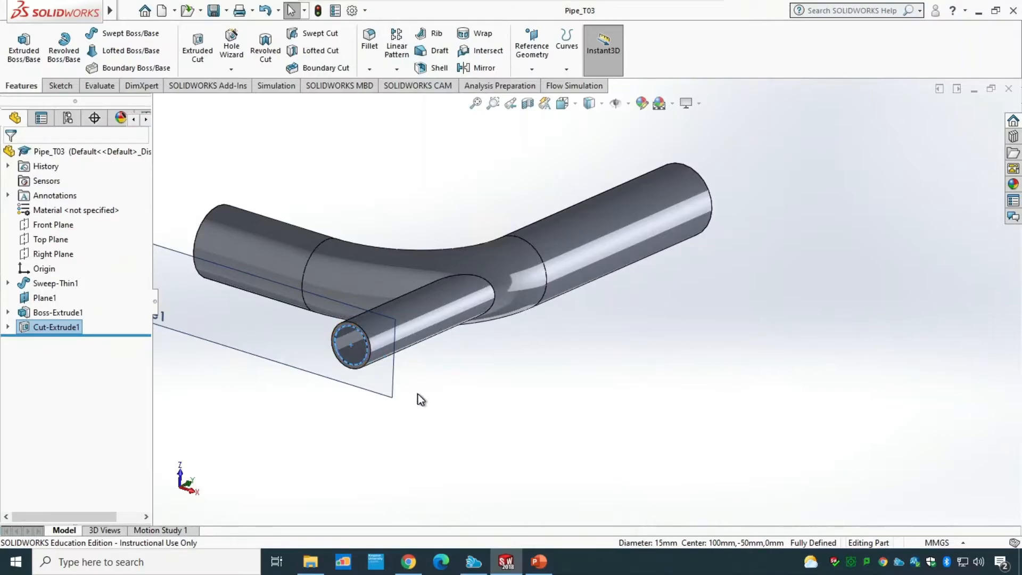
Step: Hide the reference plane Plane1
scroll(419, 394, "up", 3)
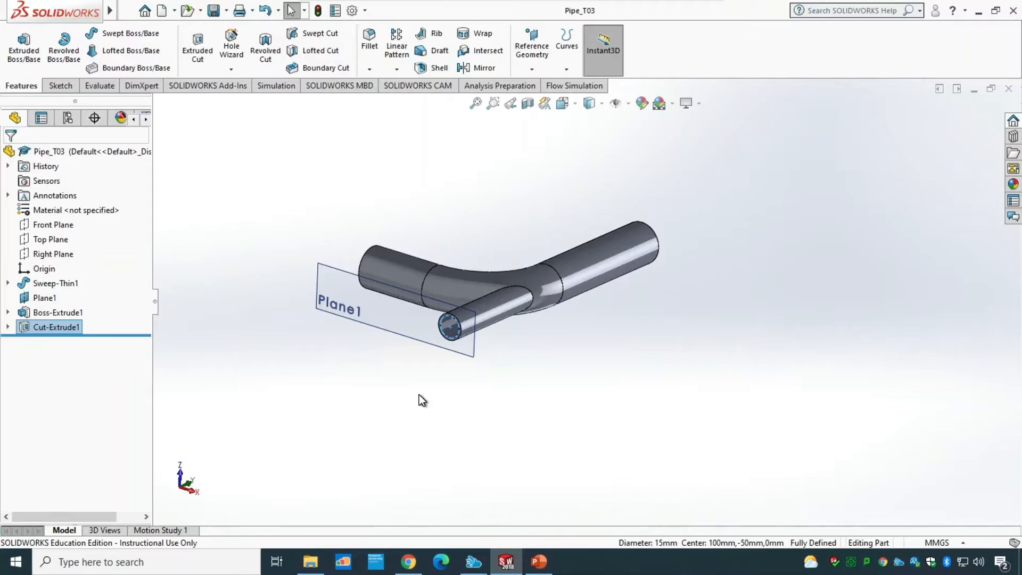
key("Escape")
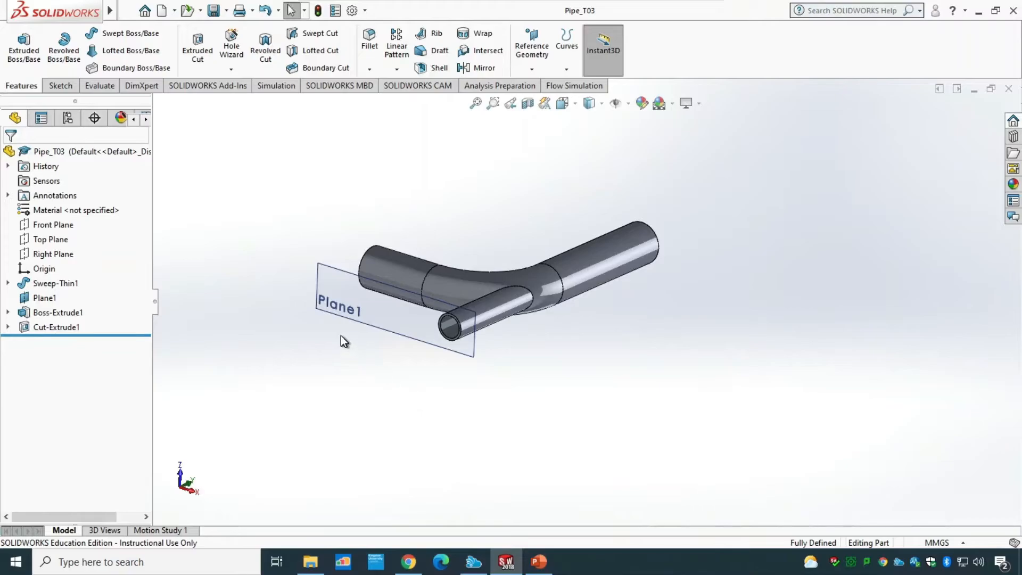
middle_click_drag(313, 209, 605, 354)
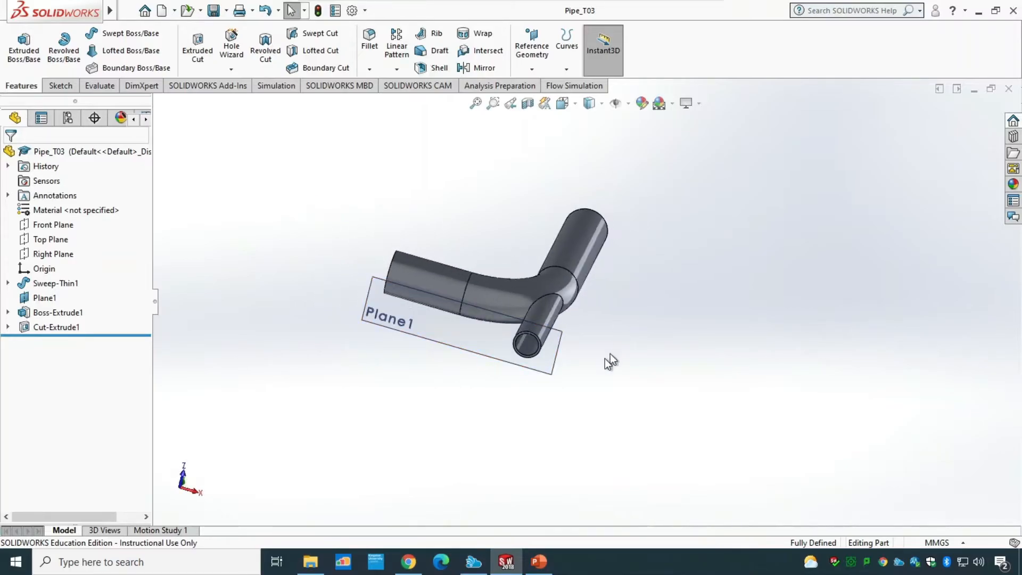
right_click(369, 286)
left_click(428, 263)
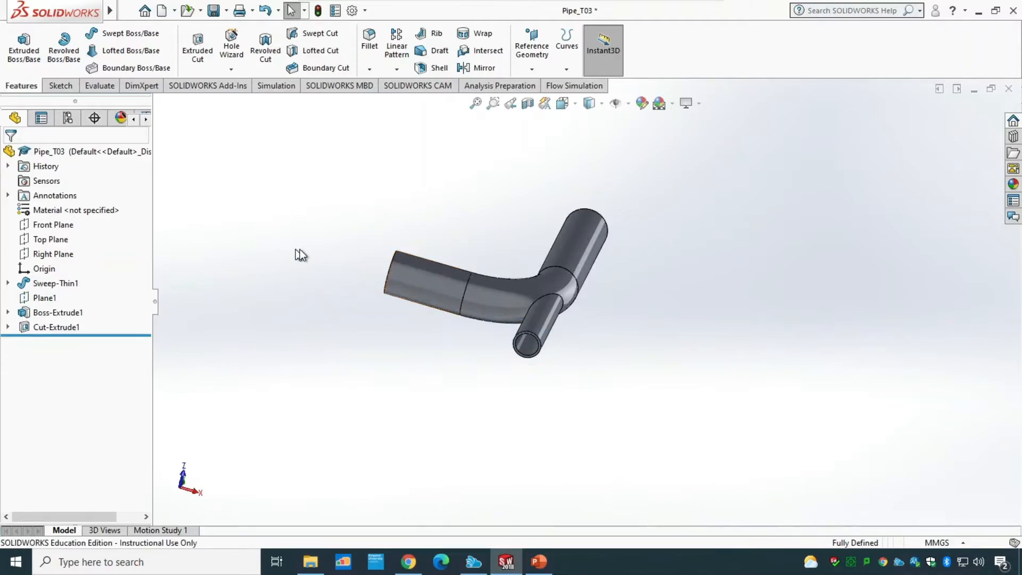
Step: Sketch on the main pipe's near end face, convert its outer circular edge, and exit the sketch
middle_click_drag(341, 212, 404, 278)
scroll(451, 280, "down", 3)
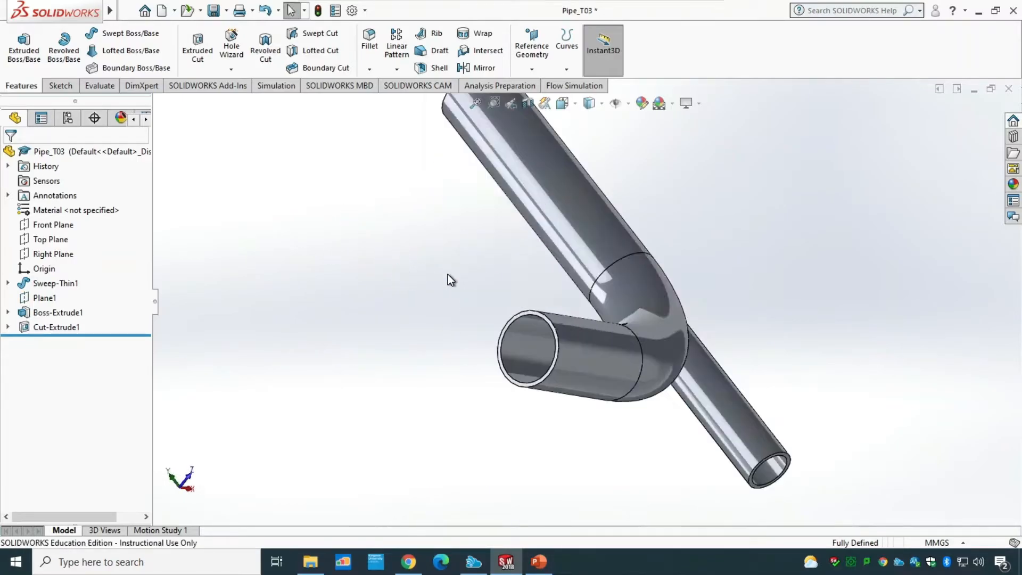
scroll(566, 294, "down", 1)
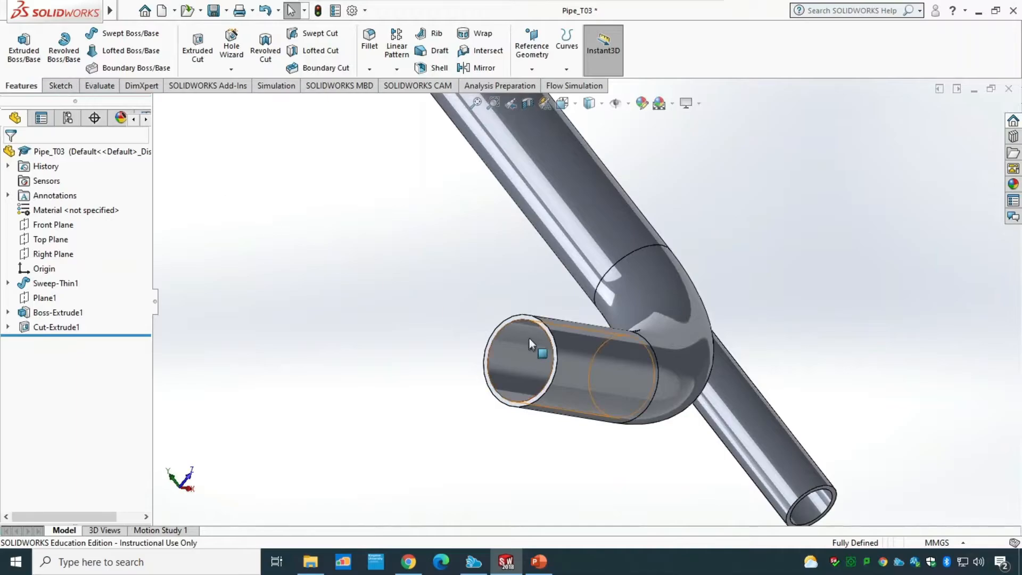
scroll(525, 315, "down", 2)
left_click(522, 320)
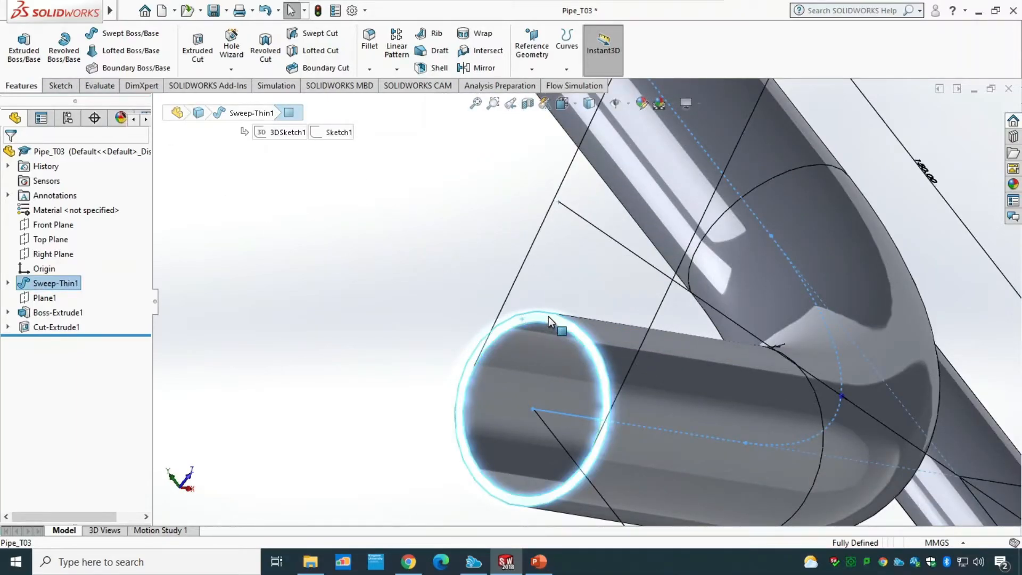
left_click(57, 88)
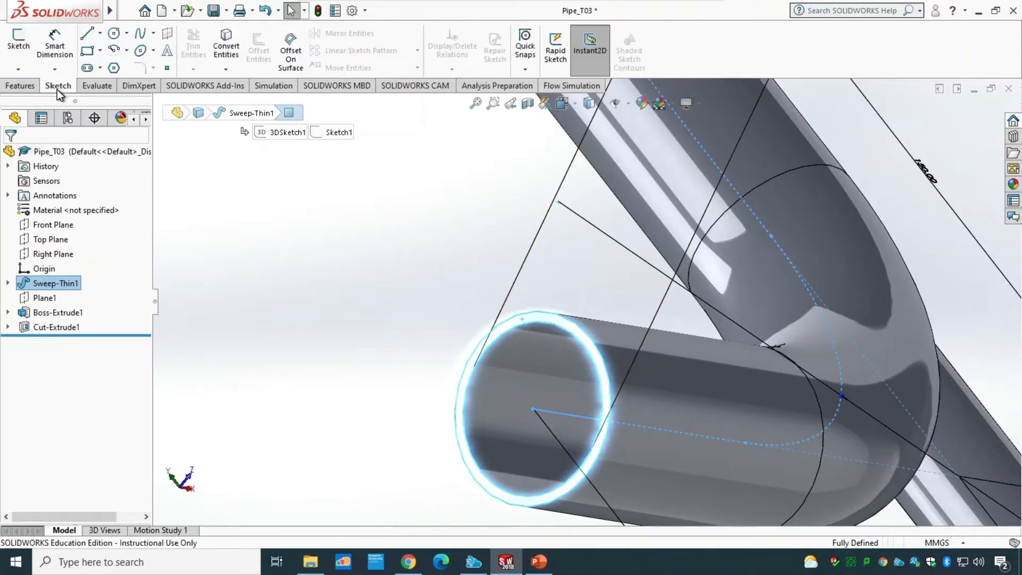
left_click(18, 42)
left_click(273, 277)
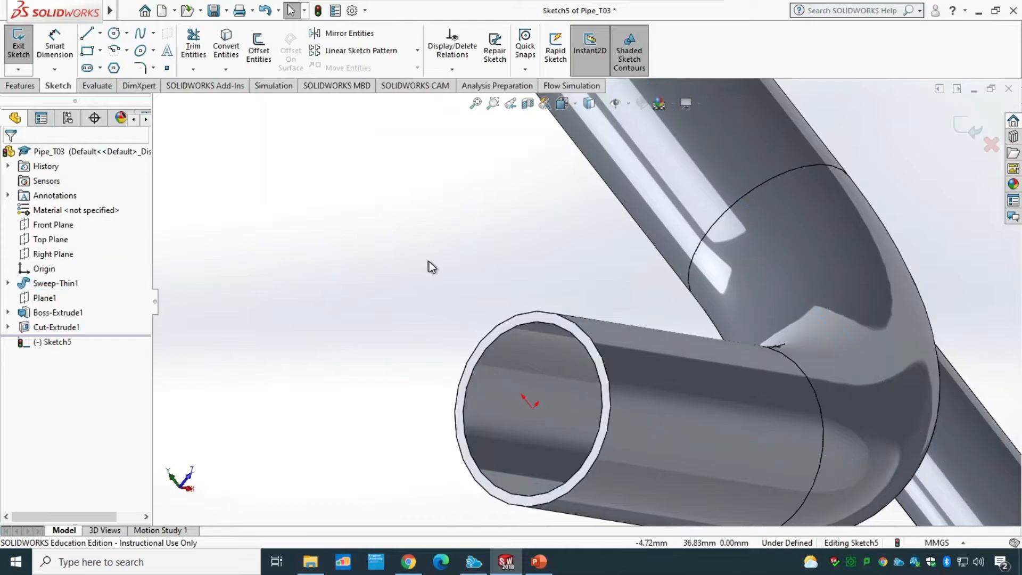
left_click(513, 315)
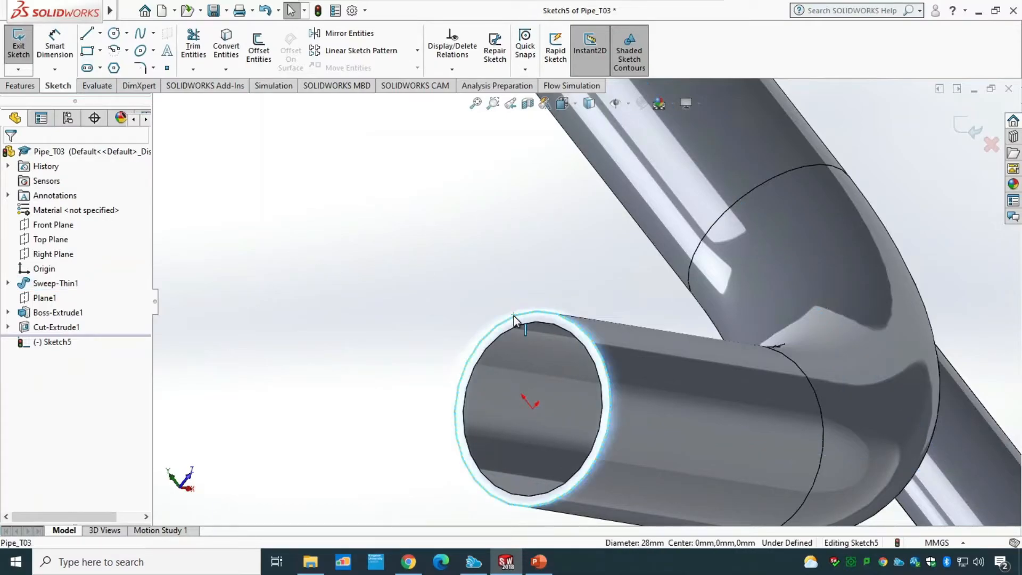
left_click(226, 47)
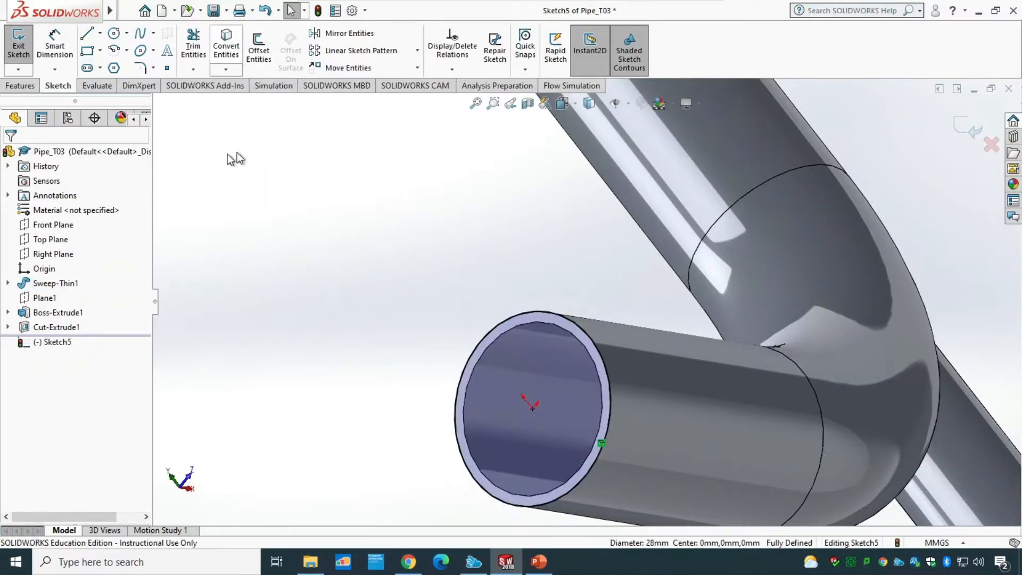
left_click(18, 51)
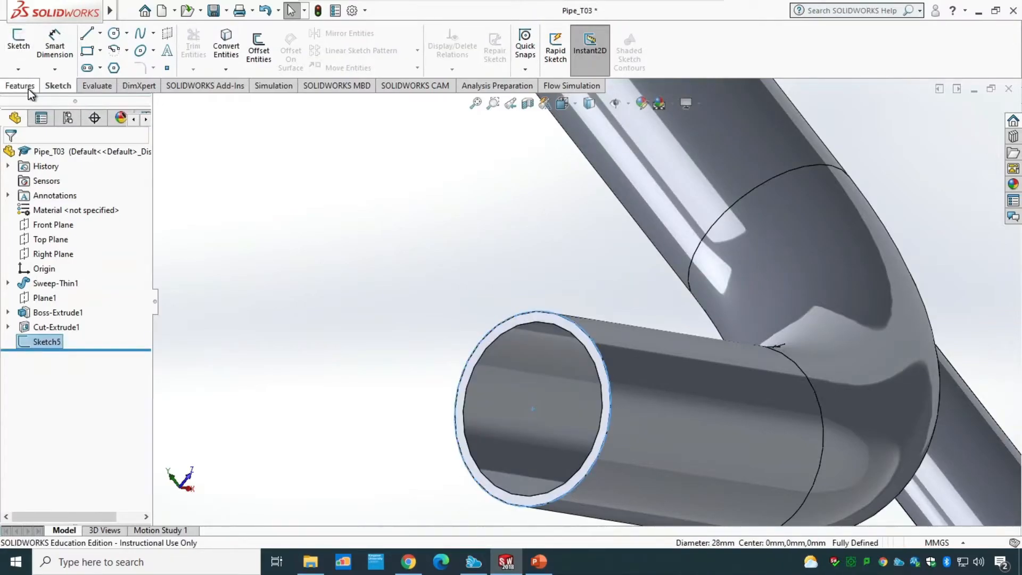
Step: Extrude the converted circle 2 mm as a boss with Merge result turned off, forming a lid
left_click(28, 89)
left_click(22, 50)
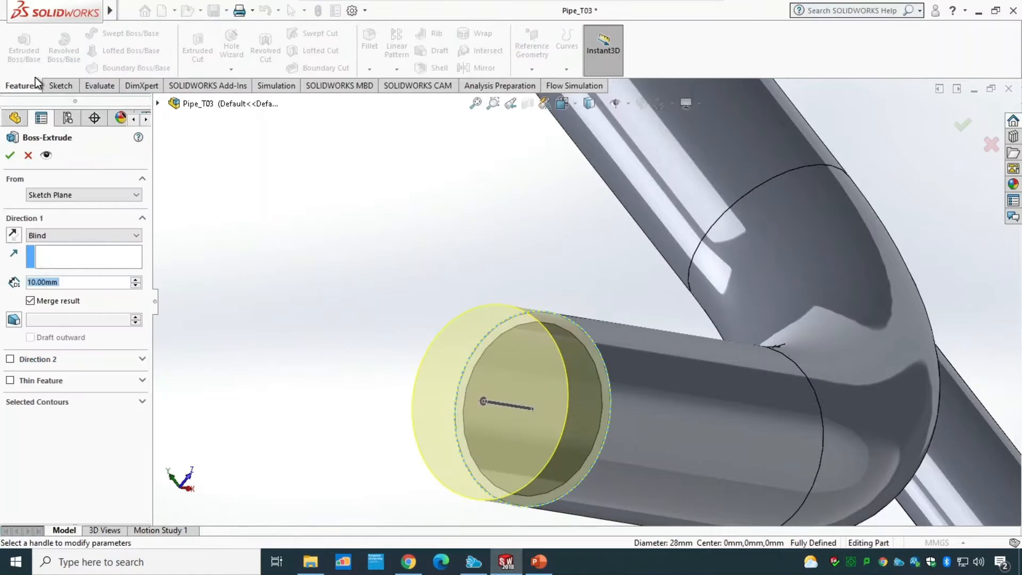
type("2")
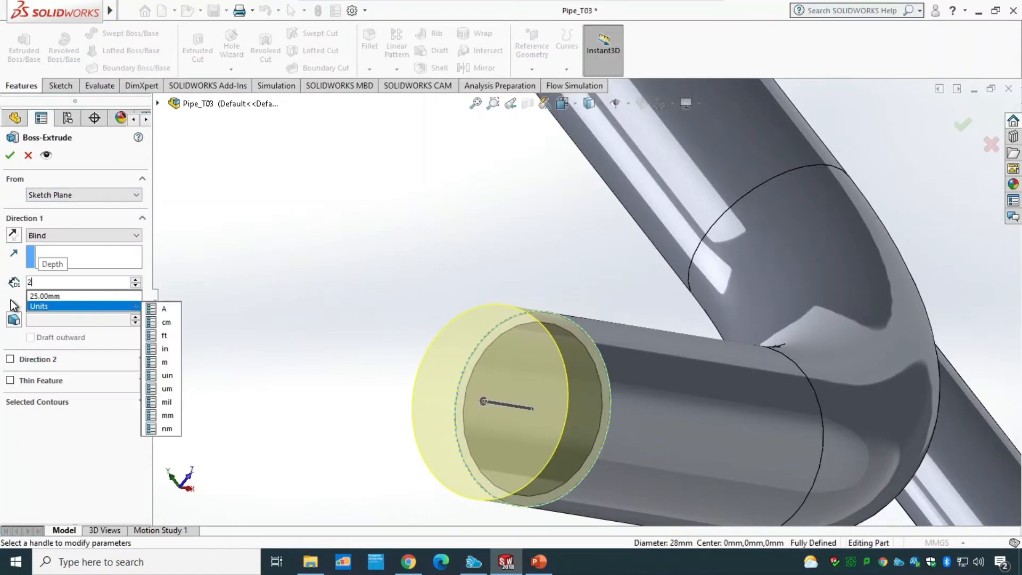
left_click(31, 301)
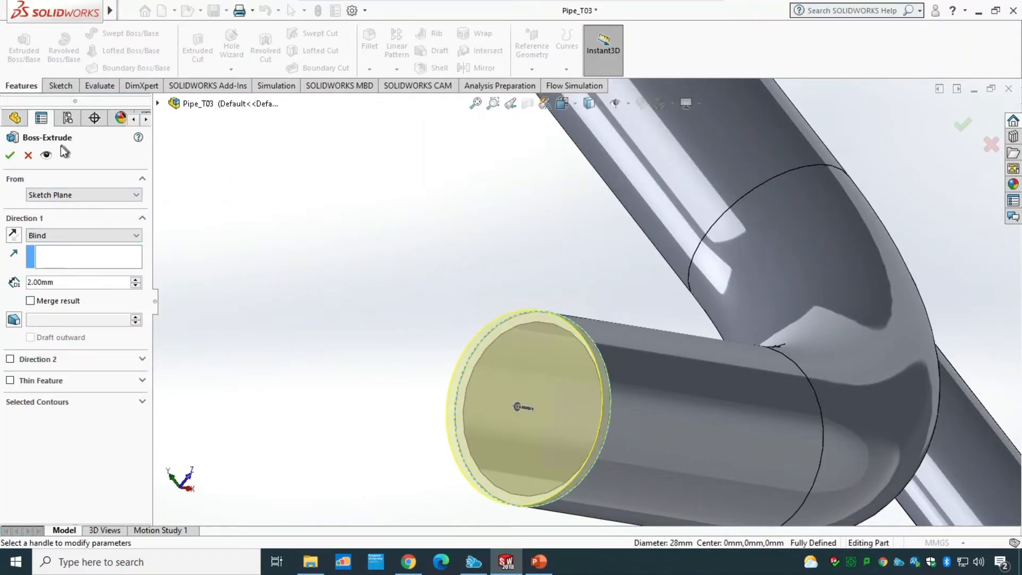
left_click(15, 158)
Step: Sketch on the branch's end face and convert its outer circular edge into the sketch
scroll(293, 295, "up", 5)
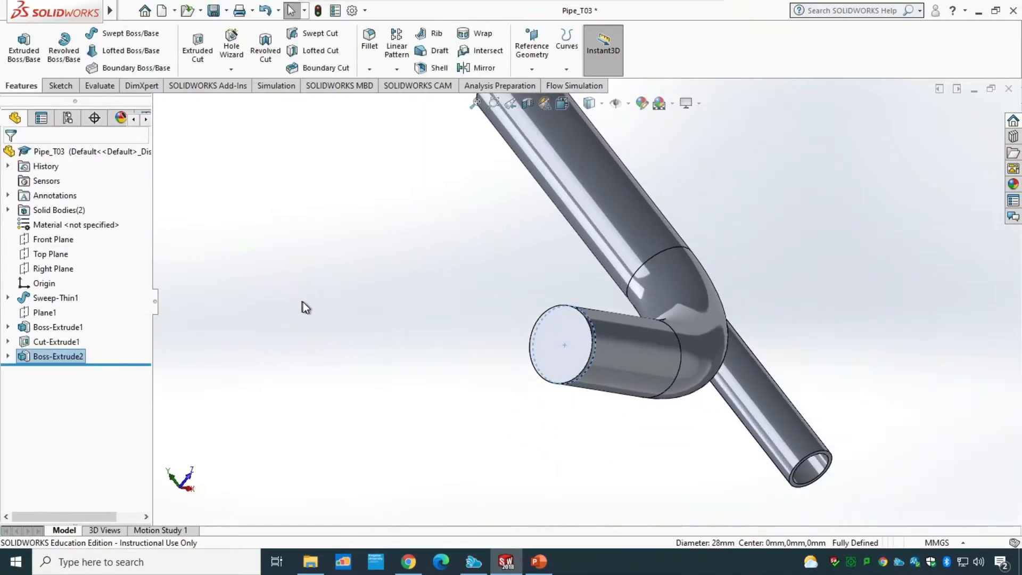
middle_click_drag(330, 395, 456, 421)
scroll(549, 375, "down", 6)
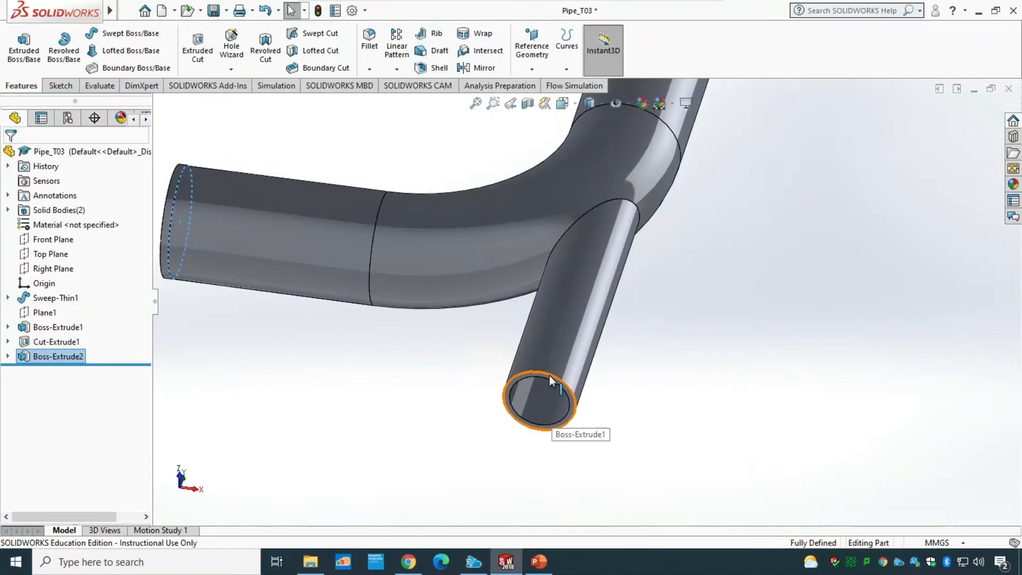
left_click(553, 361)
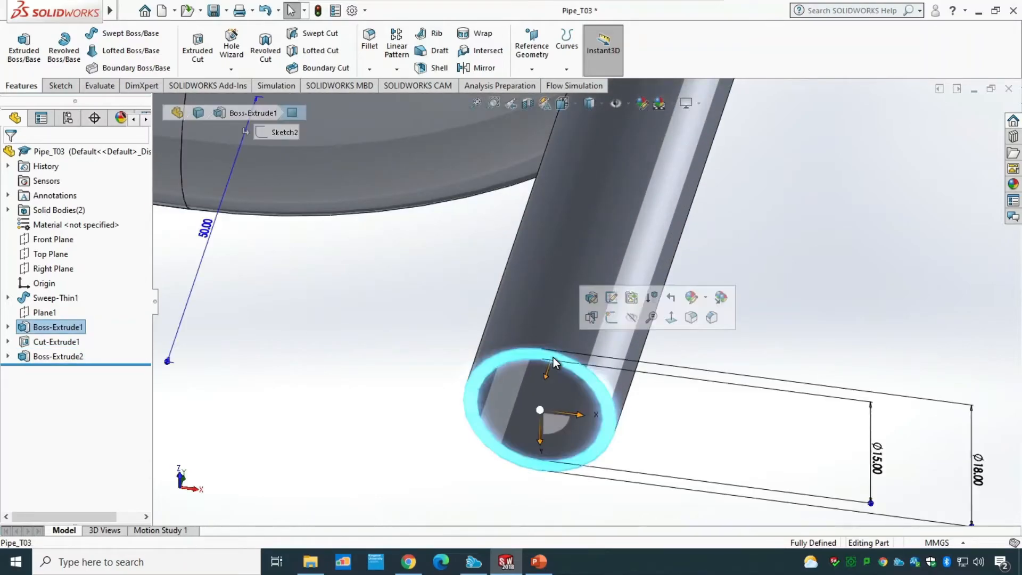
left_click(58, 86)
left_click(22, 51)
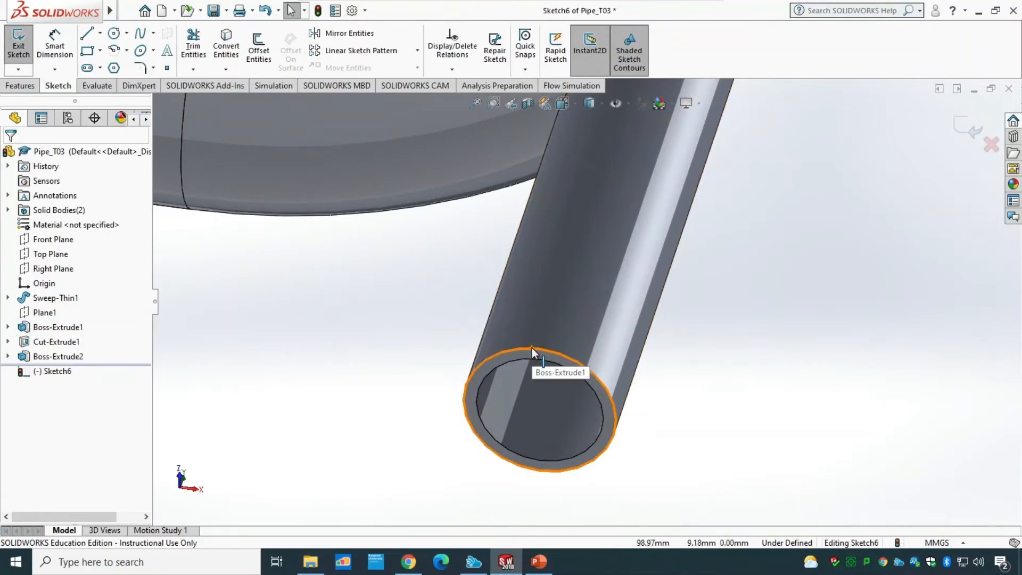
left_click(531, 347)
left_click(739, 403)
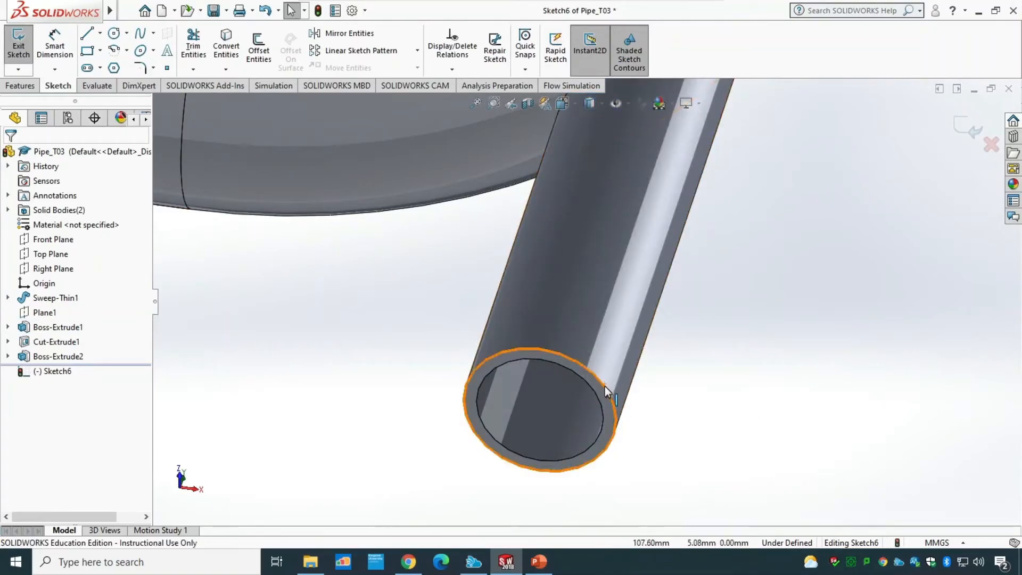
left_click(605, 392)
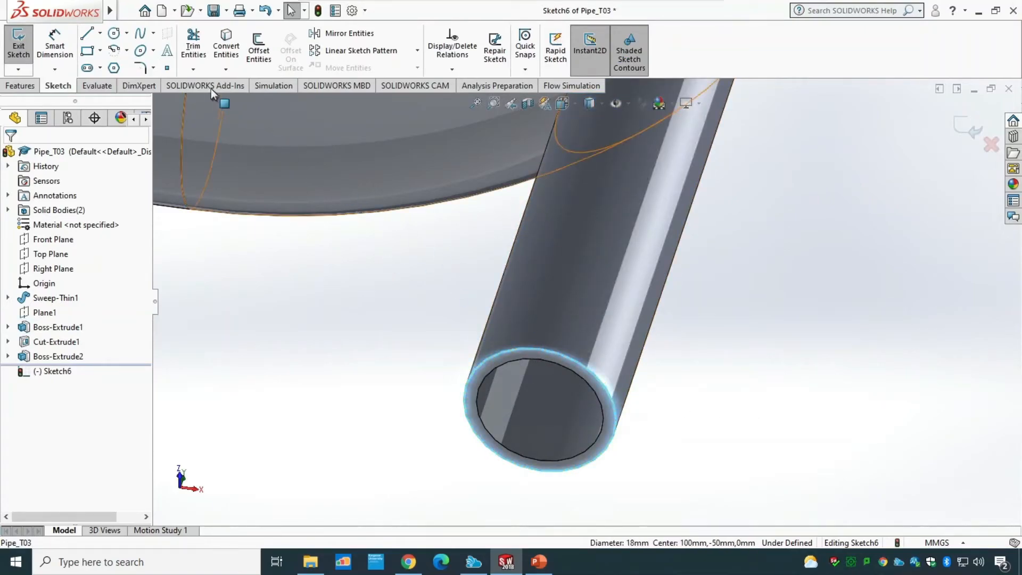
left_click(222, 47)
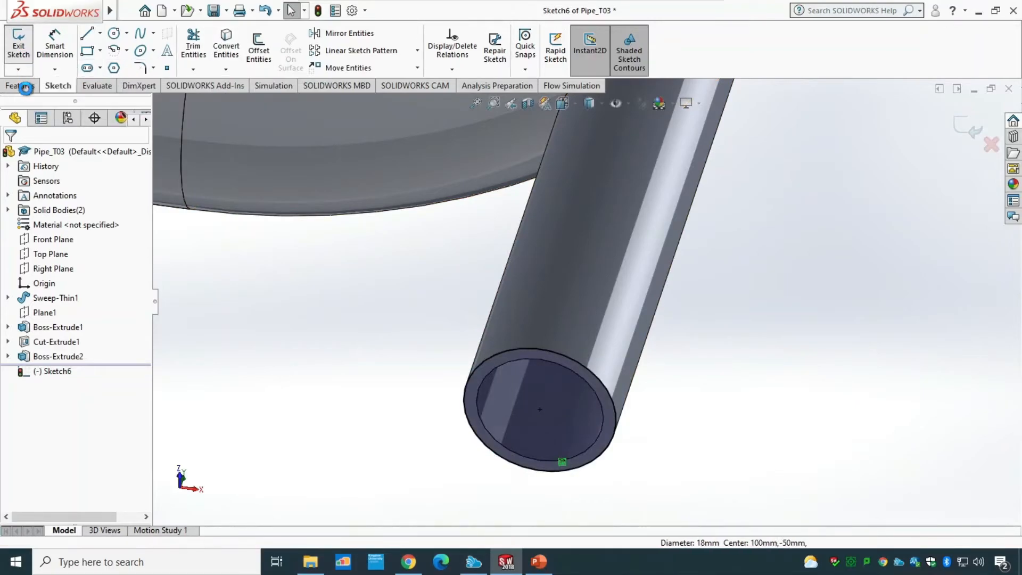
Step: Extrude the branch's converted circle 2 mm as a separate lid with Merge result turned off
left_click(25, 87)
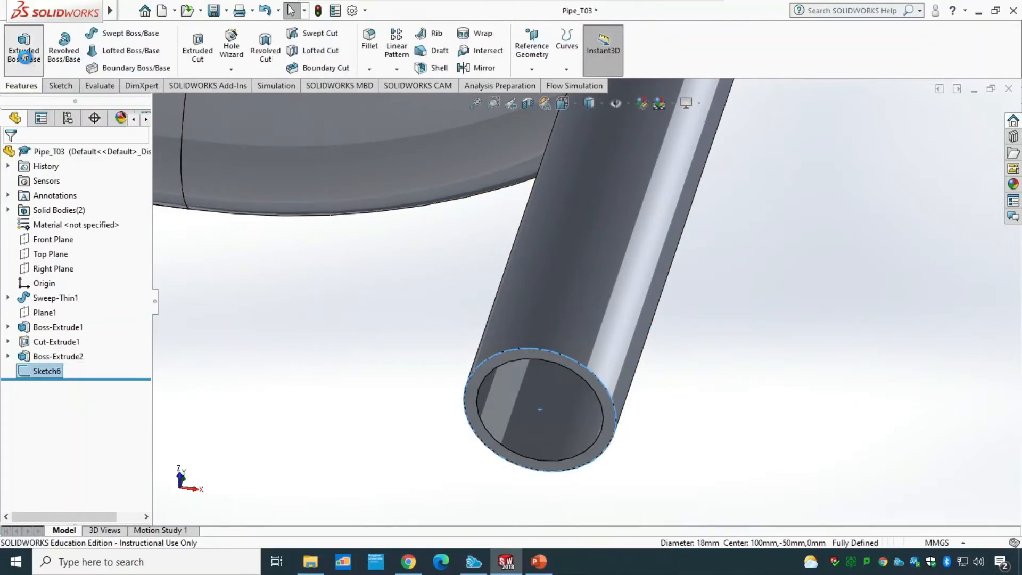
left_click(24, 57)
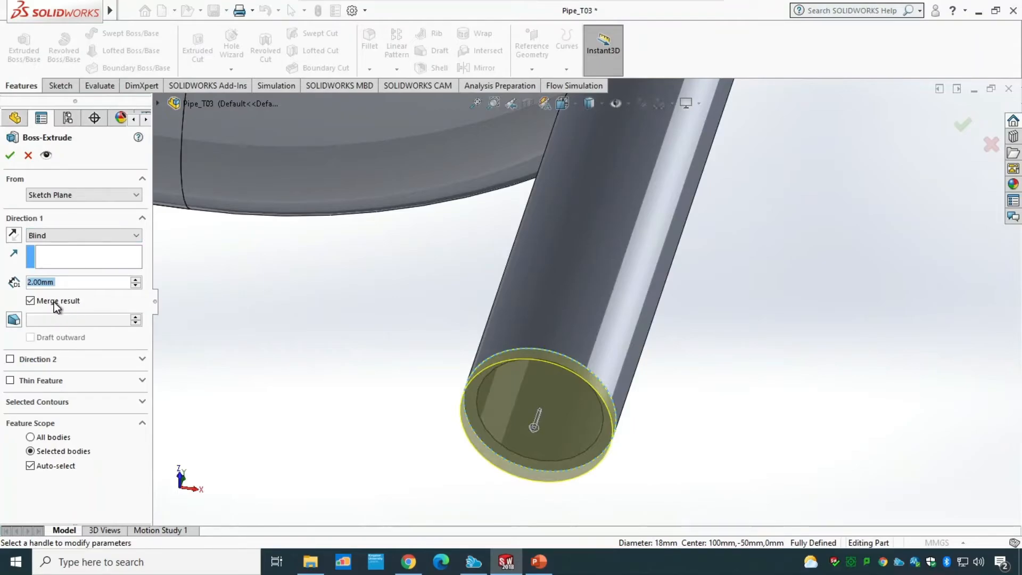
left_click(53, 301)
left_click(9, 155)
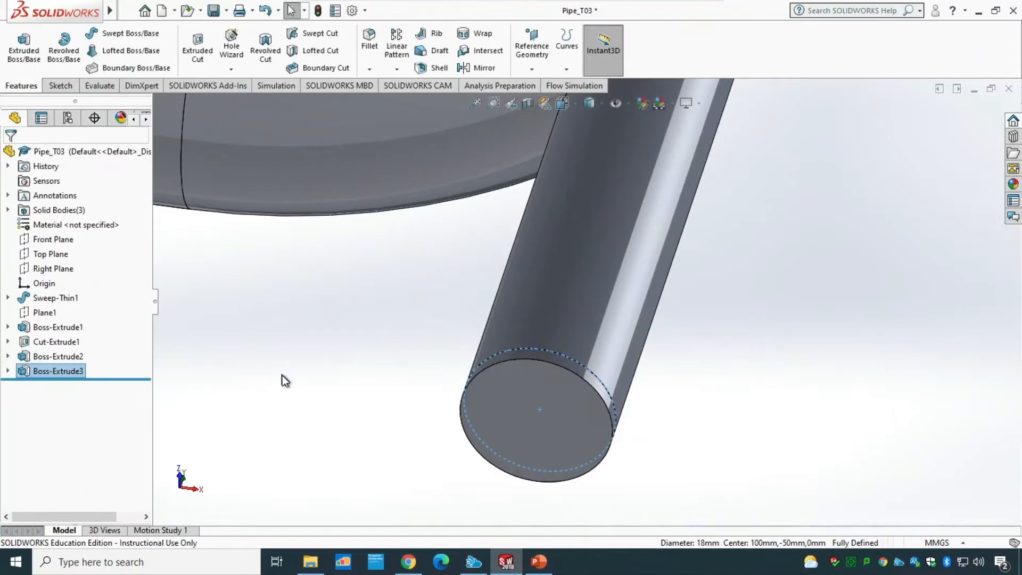
Step: Sketch on the main pipe's far end face, convert its outer circular edge, and exit the sketch
scroll(285, 380, "up", 5)
middle_click_drag(285, 379, 595, 296)
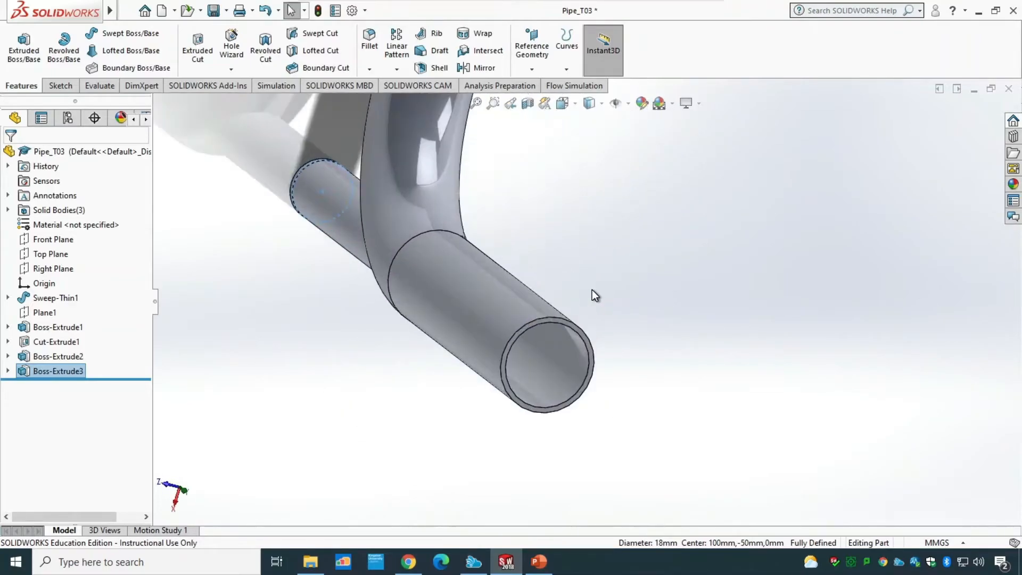
scroll(595, 295, "down", 3)
left_click(494, 349)
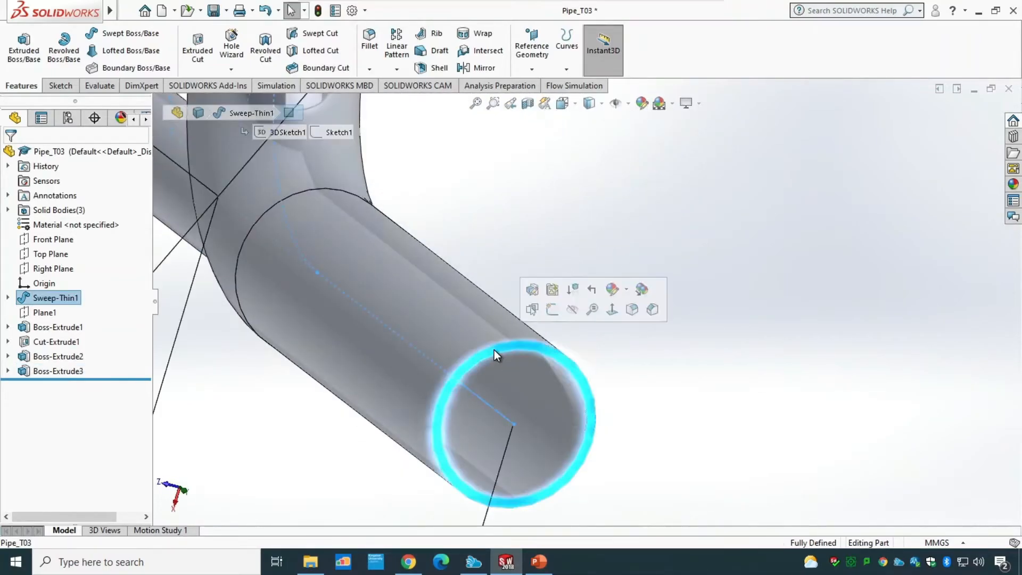
left_click(552, 309)
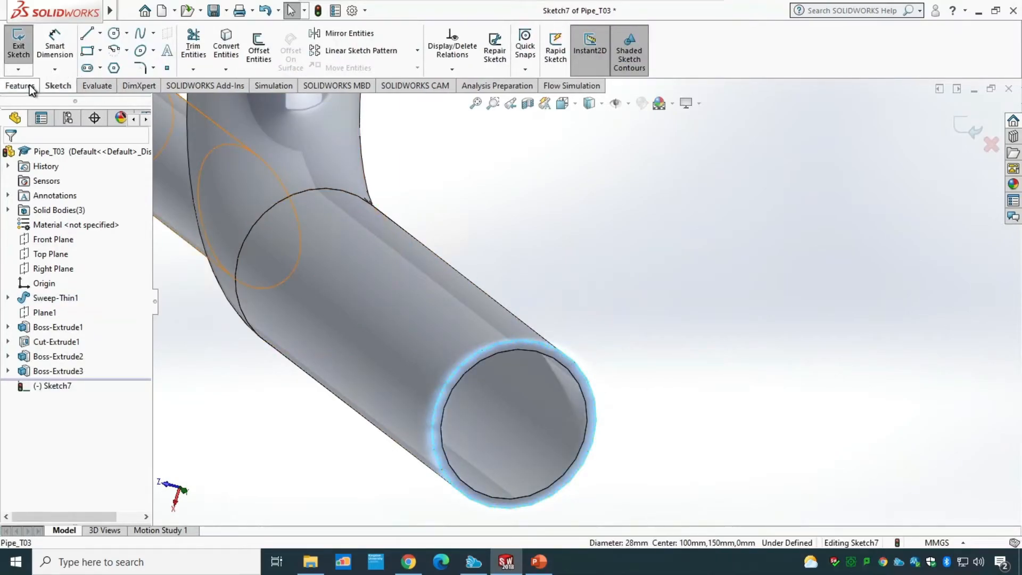
left_click(228, 42)
left_click(22, 49)
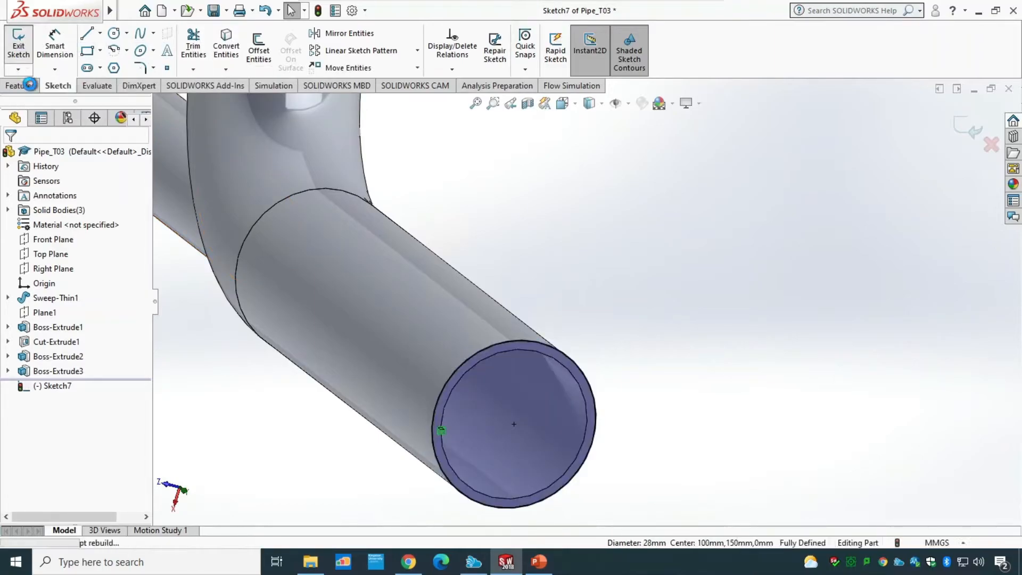
Step: Extrude the far-end circle 2 mm as a boss to form the third lid
left_click(29, 85)
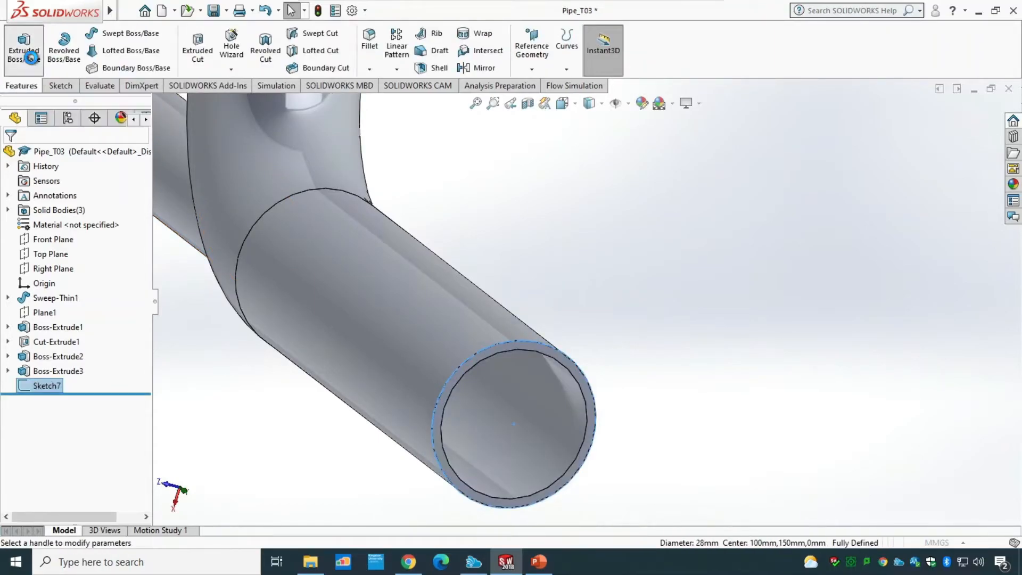
left_click(31, 57)
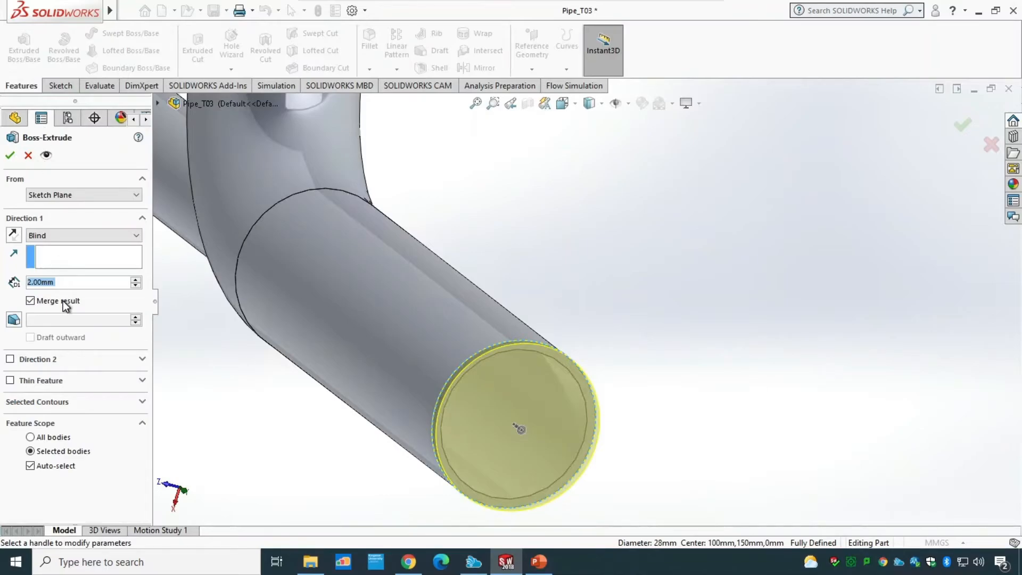
left_click(10, 155)
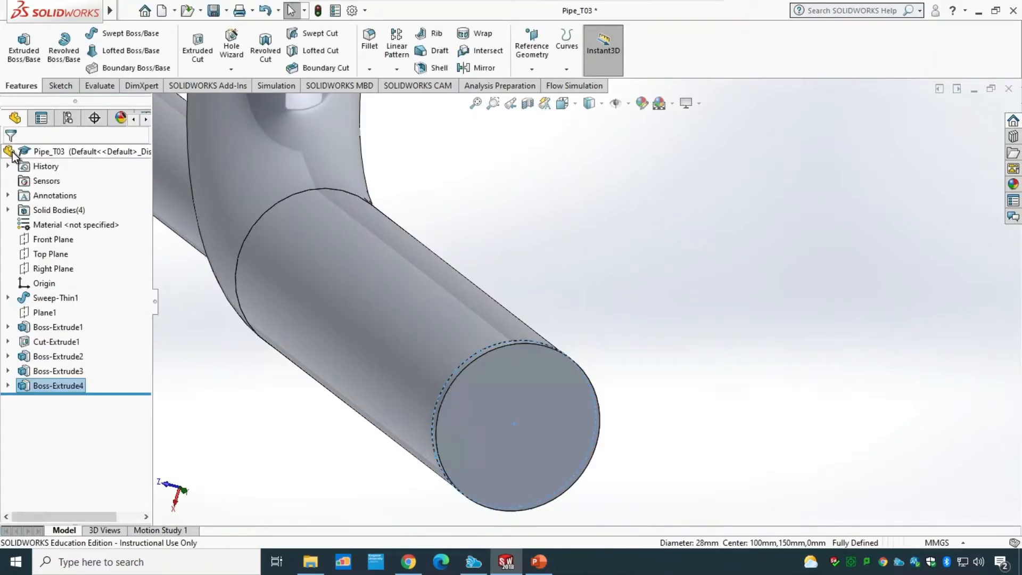
Step: Rename the first lid feature, Boss-Extrude2, as Inlet 1
scroll(381, 363, "up", 10)
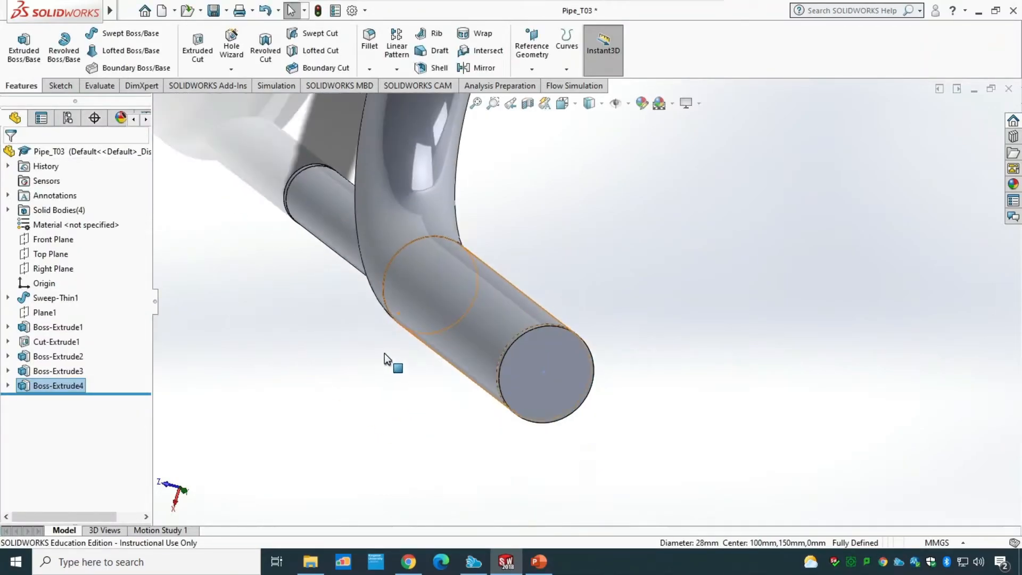
middle_click_drag(391, 393, 529, 224)
left_click(51, 357)
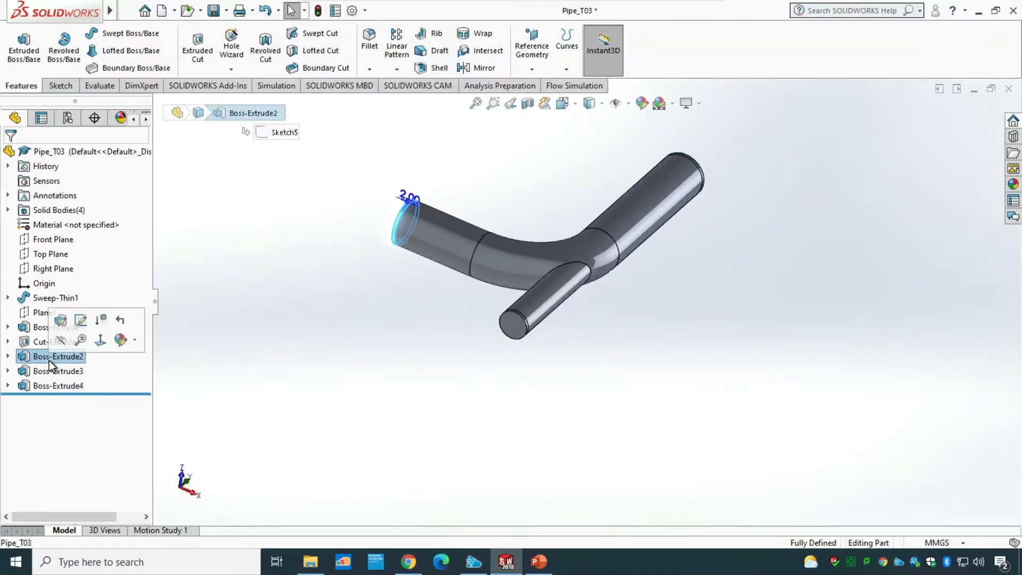
left_click(50, 357)
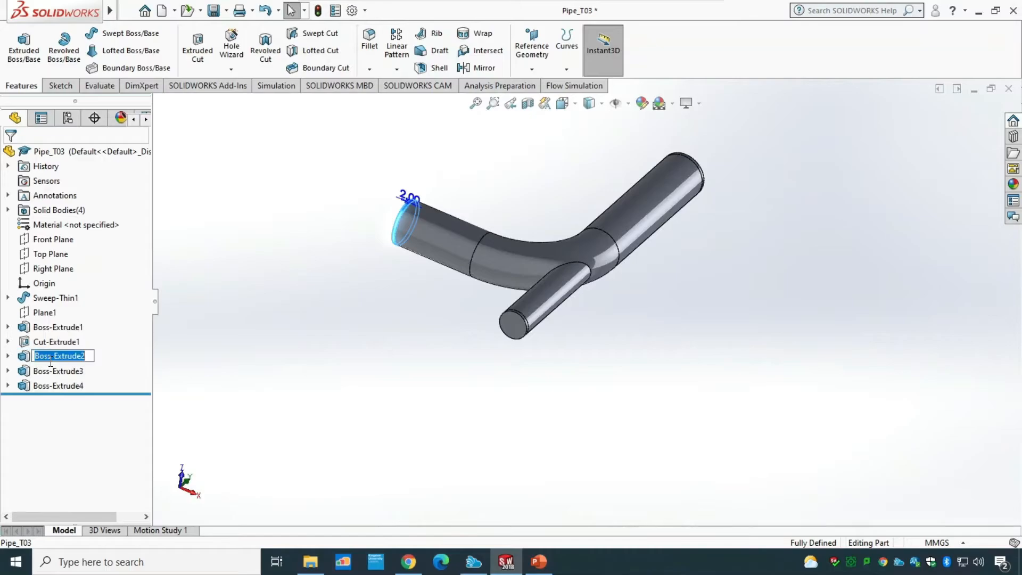
type("Inlet 1")
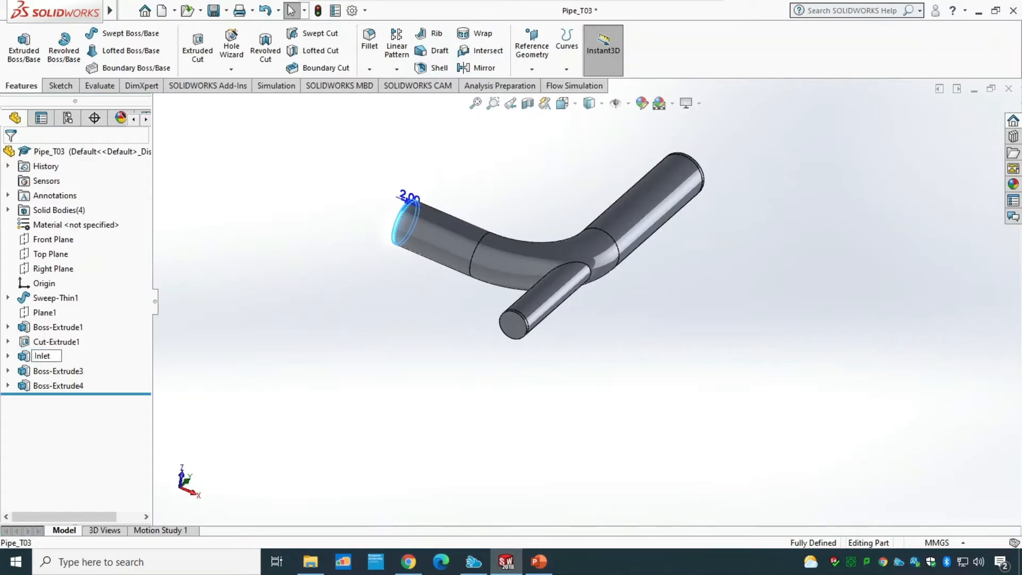
Step: Rename the branch lid feature, Boss-Extrude3, as Inlet 2
left_click(63, 370)
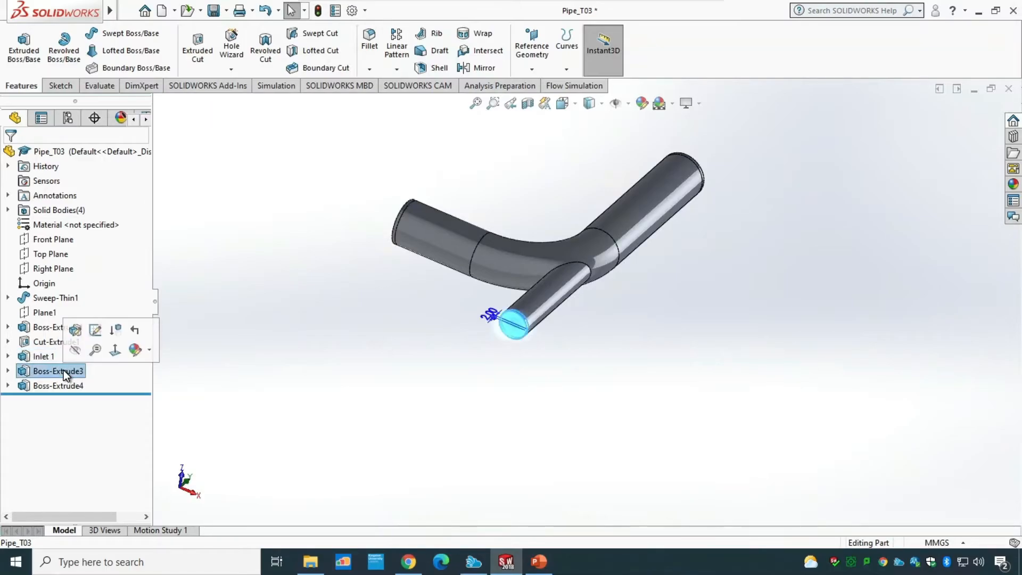
left_click(62, 369)
type("Inlet 2")
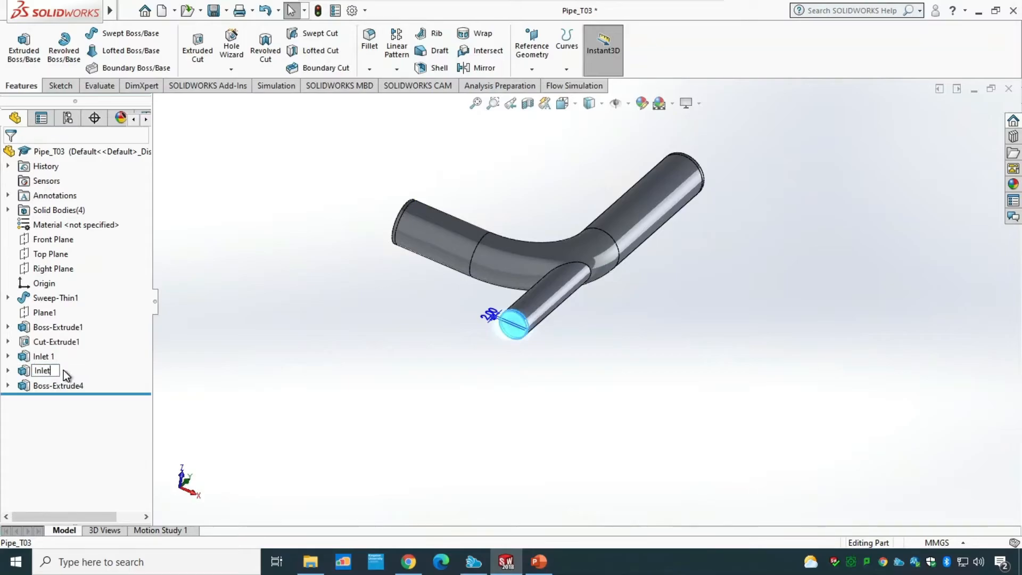
Step: Rename the far-end lid feature, Boss-Extrude4, as Outlet
left_click(61, 385)
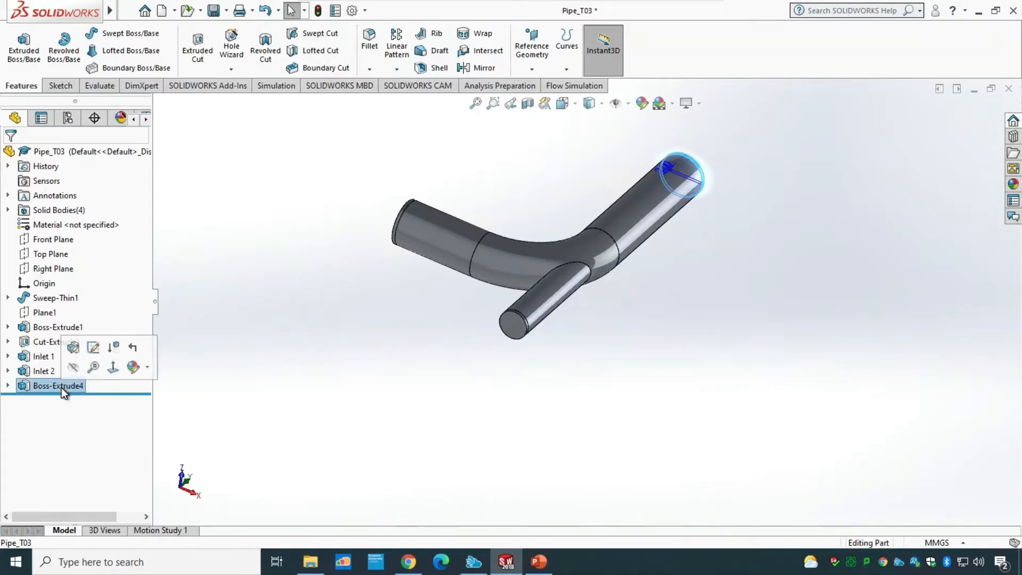
left_click(62, 386)
type("Ou")
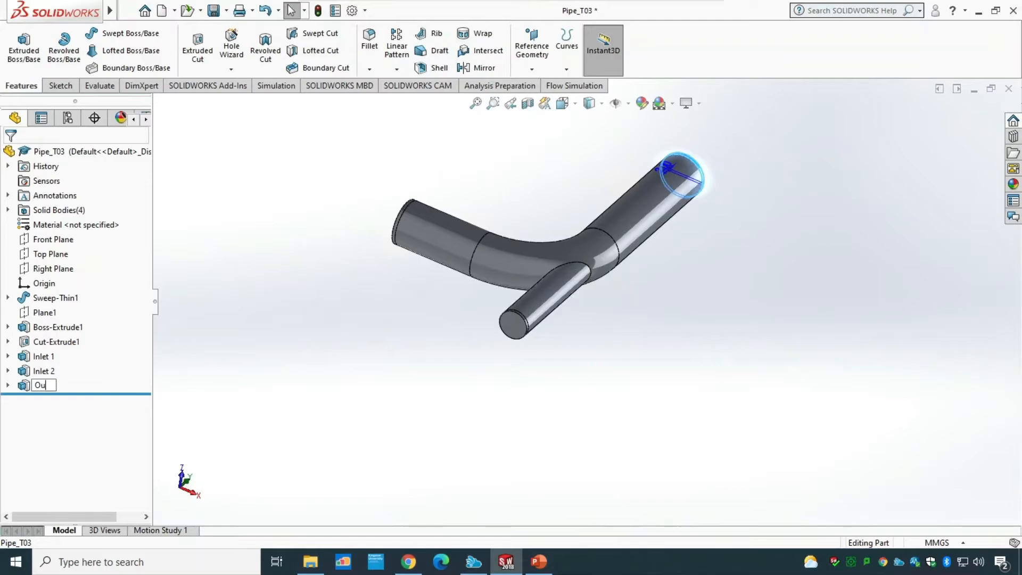
type("tlet")
left_click(213, 391)
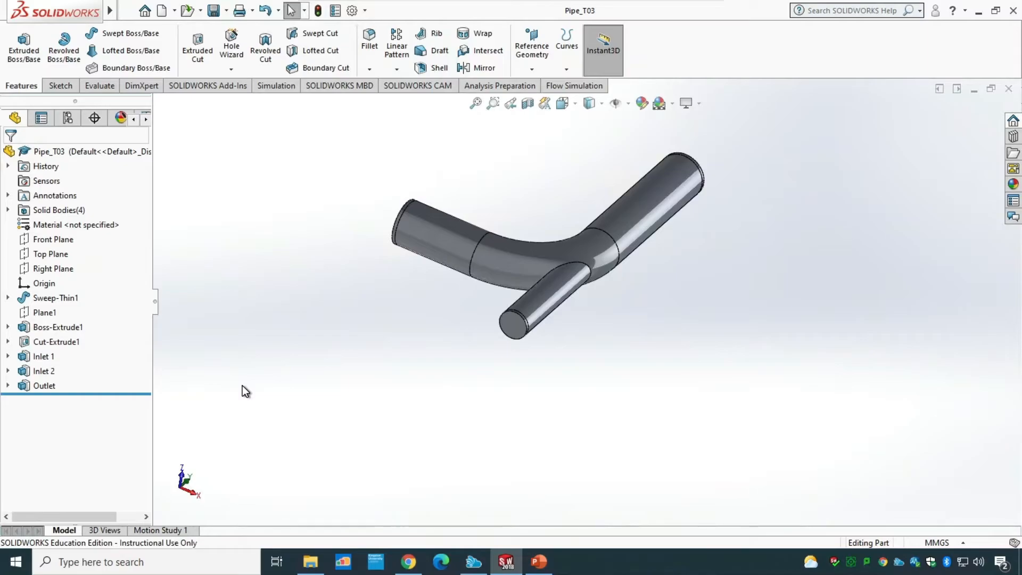
Step: Start a new Flow Simulation project with the wizard and name it Mixing Fluids Simulation
left_click(570, 86)
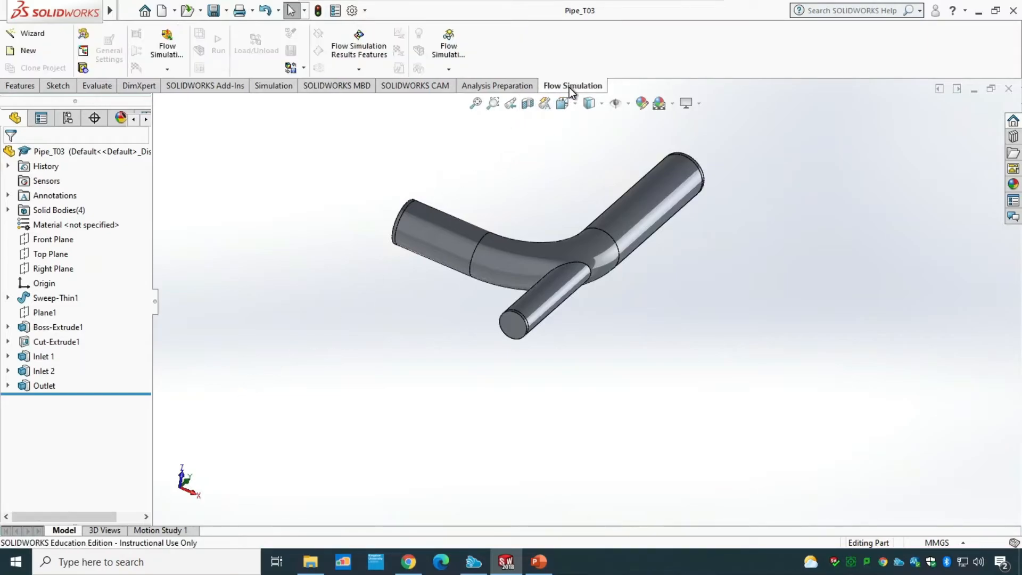
left_click(41, 33)
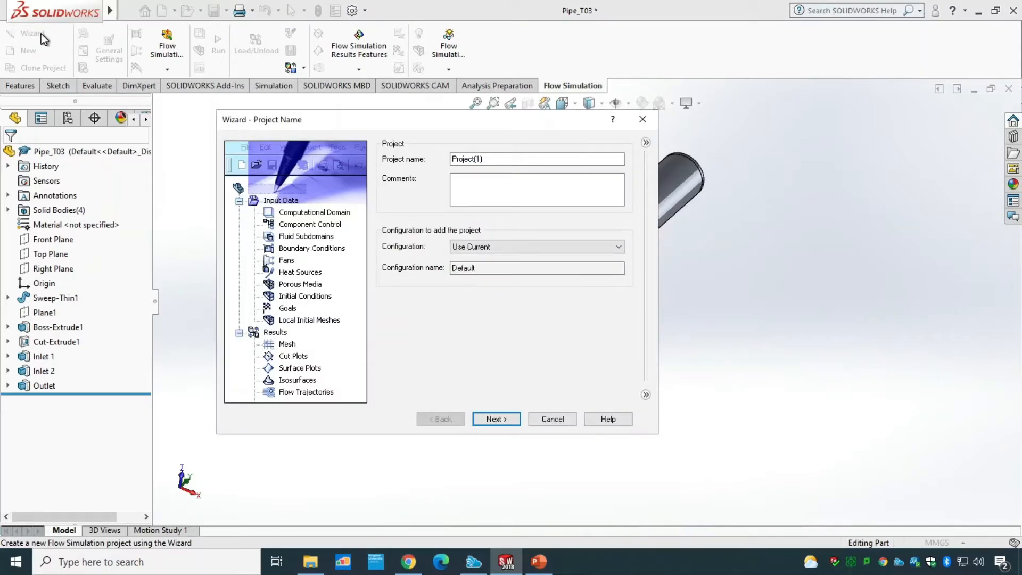
left_click_drag(519, 158, 435, 155)
type("Mix")
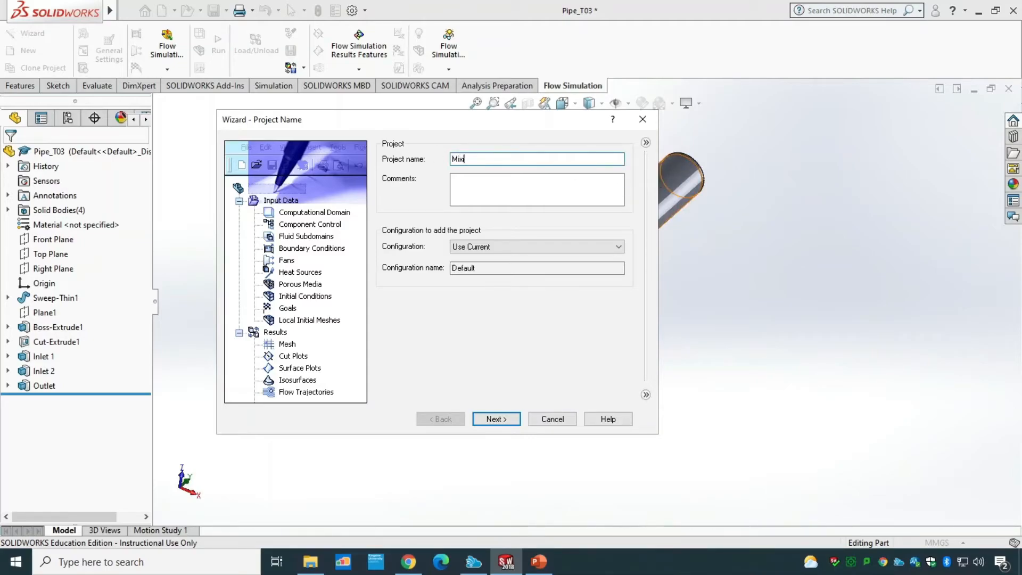
type("ing Fluids Simulation")
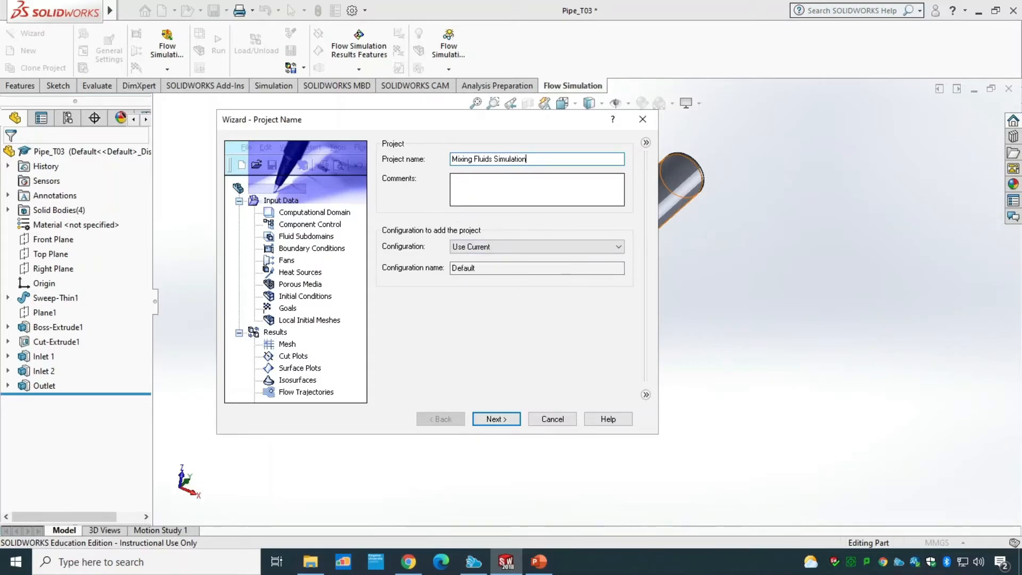
left_click(497, 419)
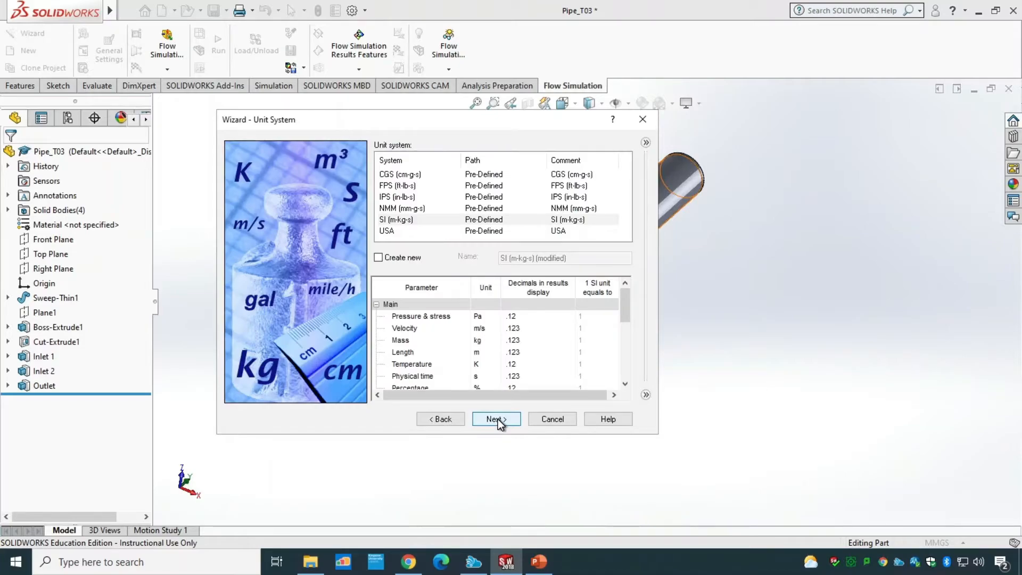
Step: Choose the SI (m-kg-s) unit system and keep the internal analysis type
left_click(402, 220)
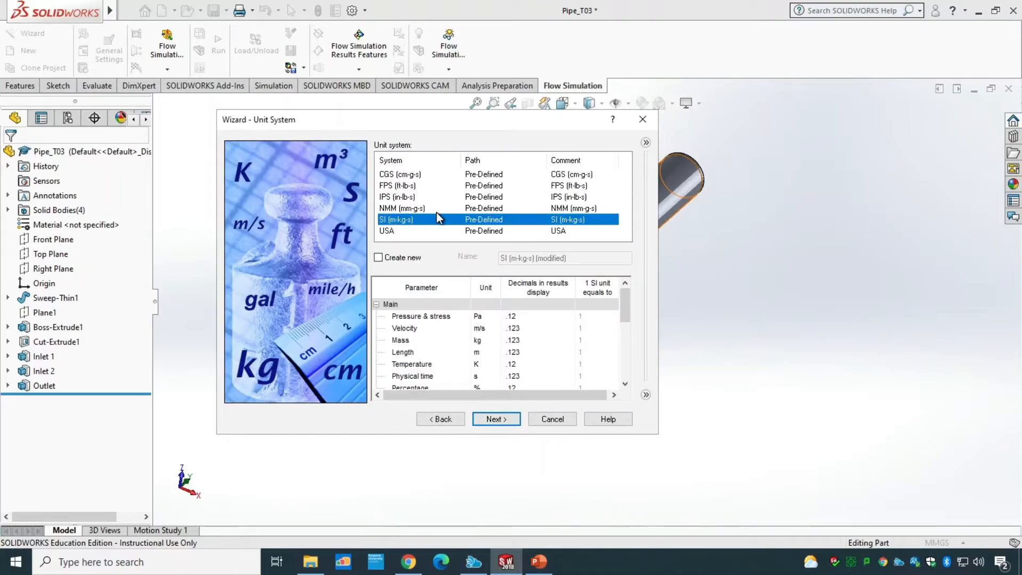
left_click(497, 418)
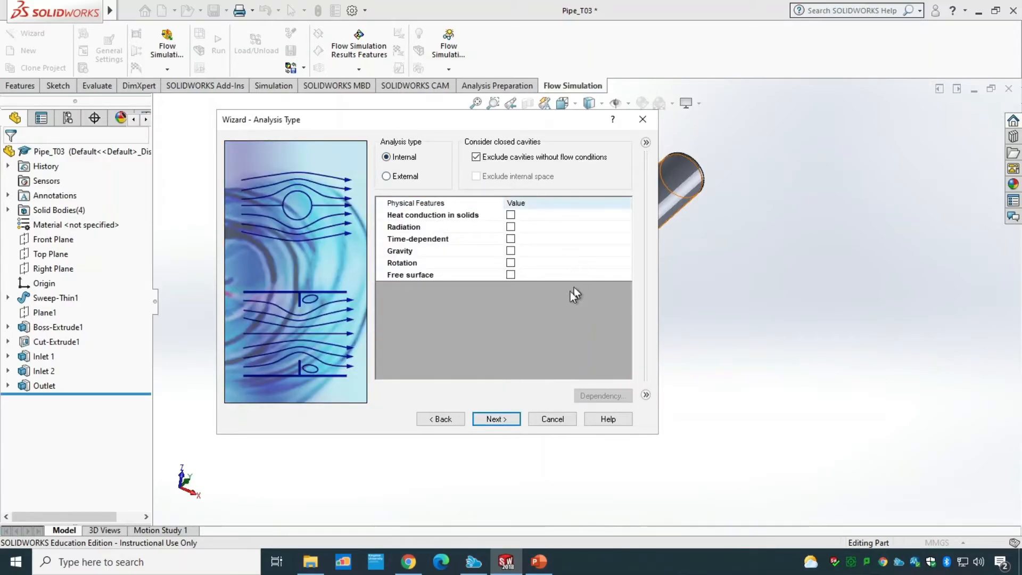
left_click(508, 419)
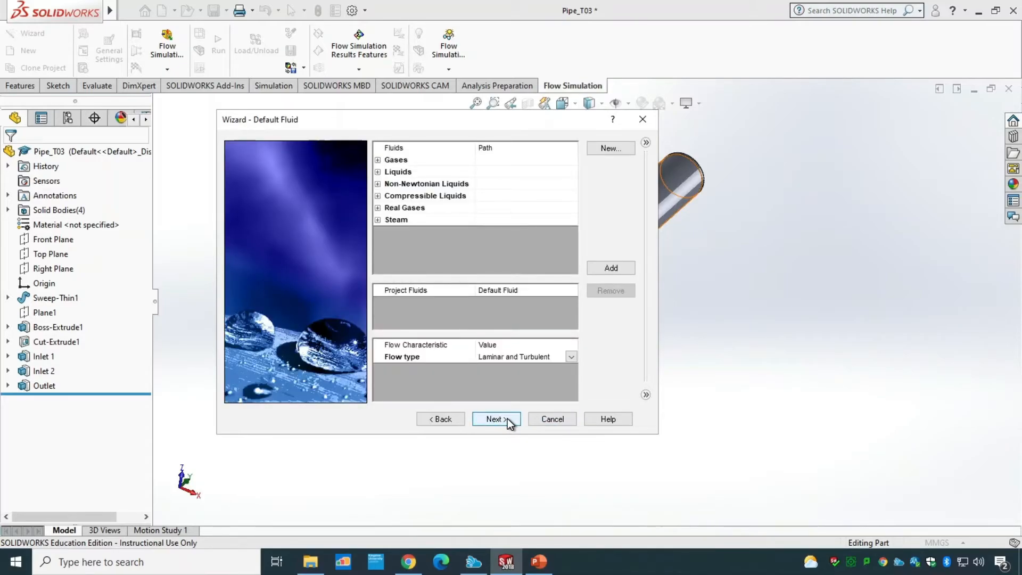
Step: Add Water from the predefined liquids as the project fluid and set the flow type to Laminar Only
left_click(377, 171)
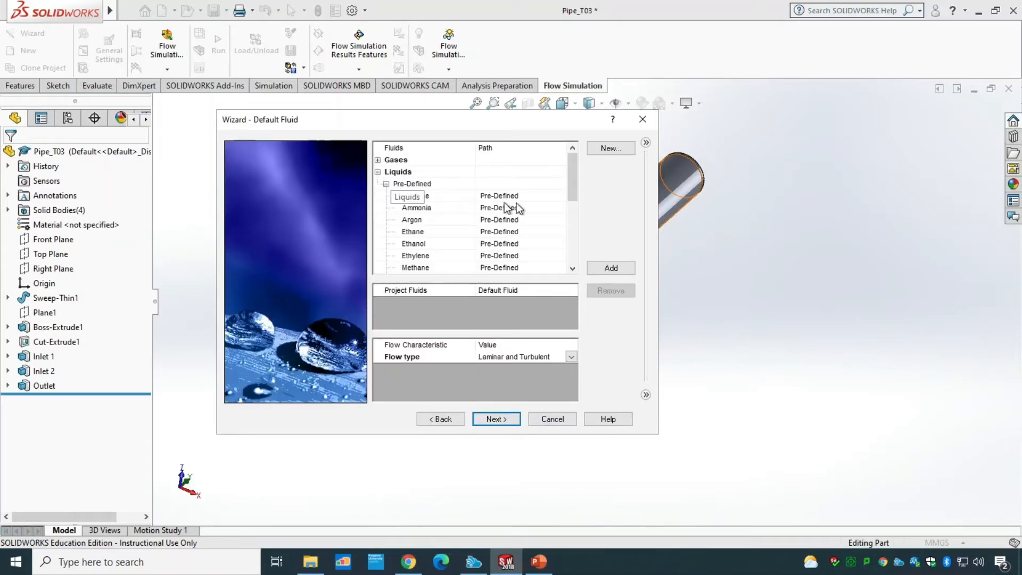
left_click_drag(570, 189, 577, 262)
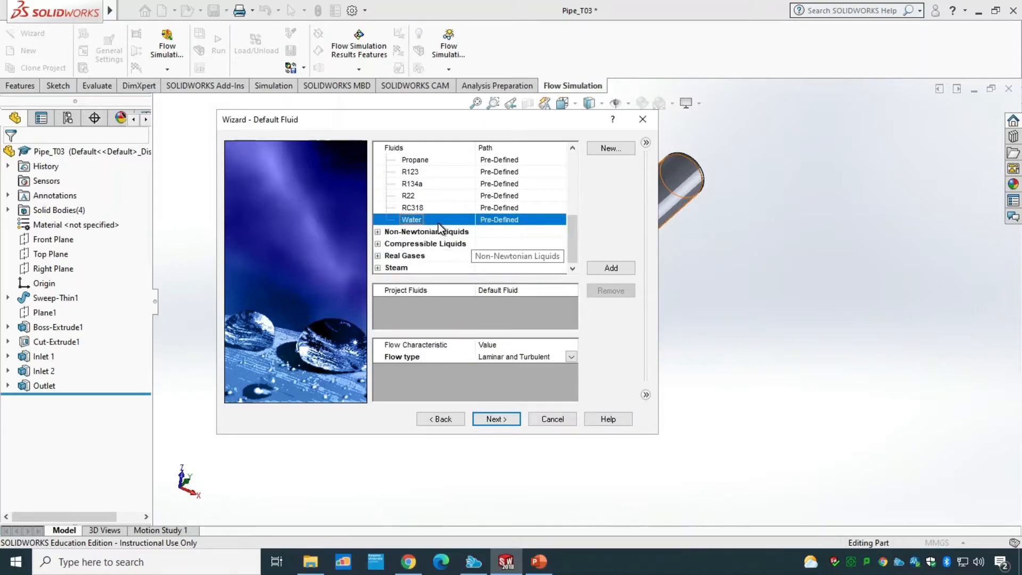
left_click(617, 269)
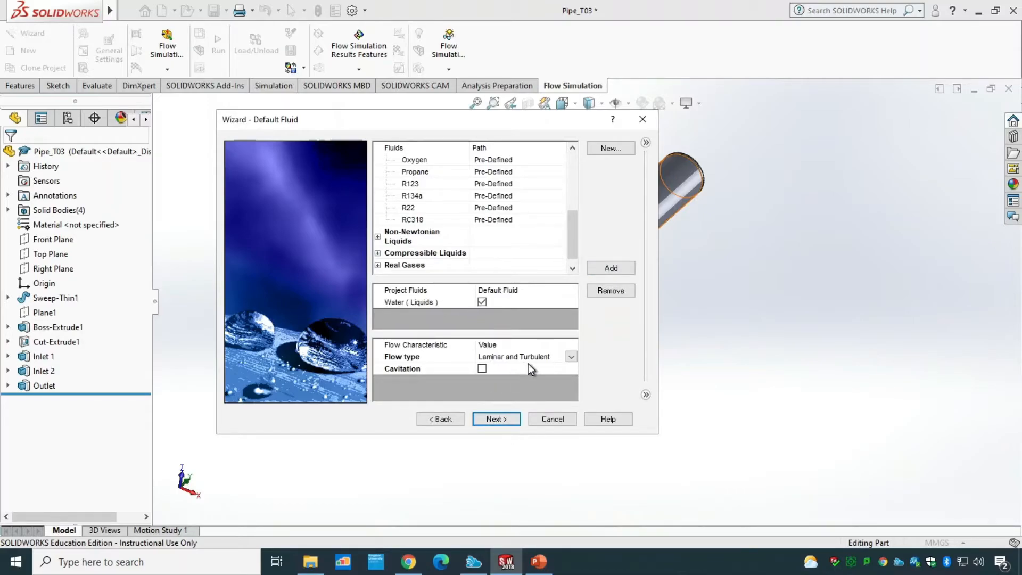
left_click(574, 355)
left_click(573, 355)
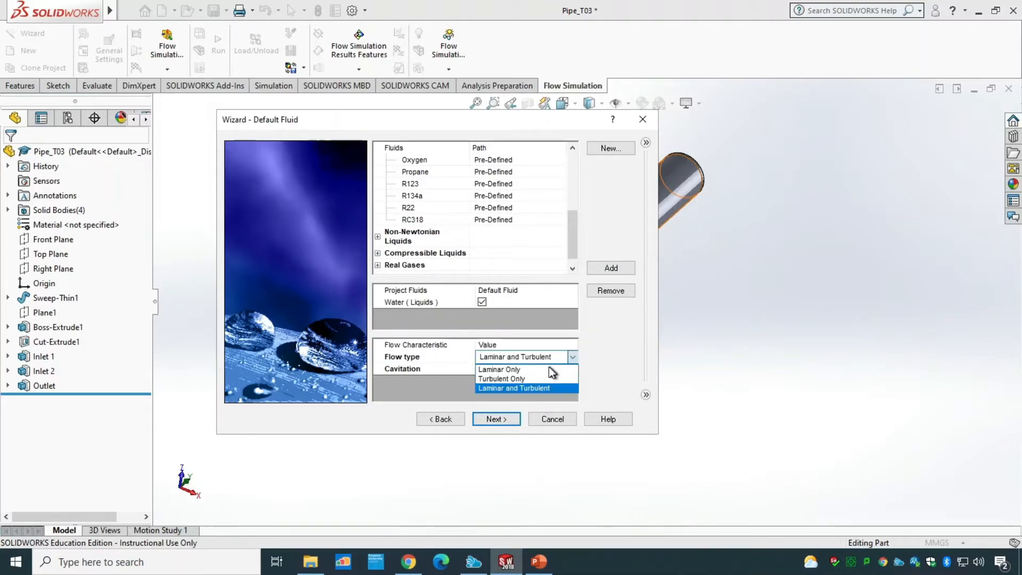
left_click(535, 367)
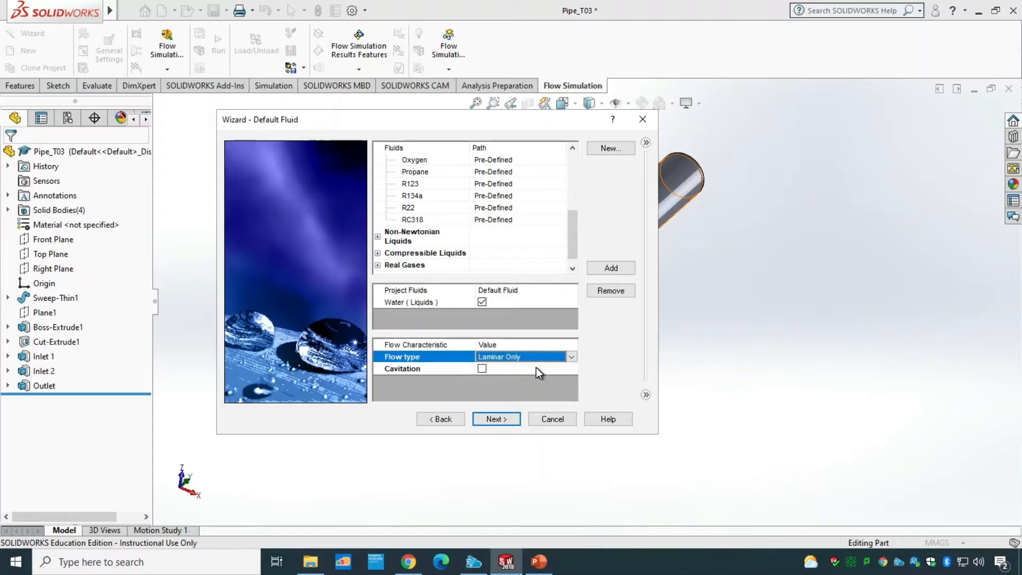
Step: Finish the wizard, keeping the default wall and initial conditions
left_click(495, 420)
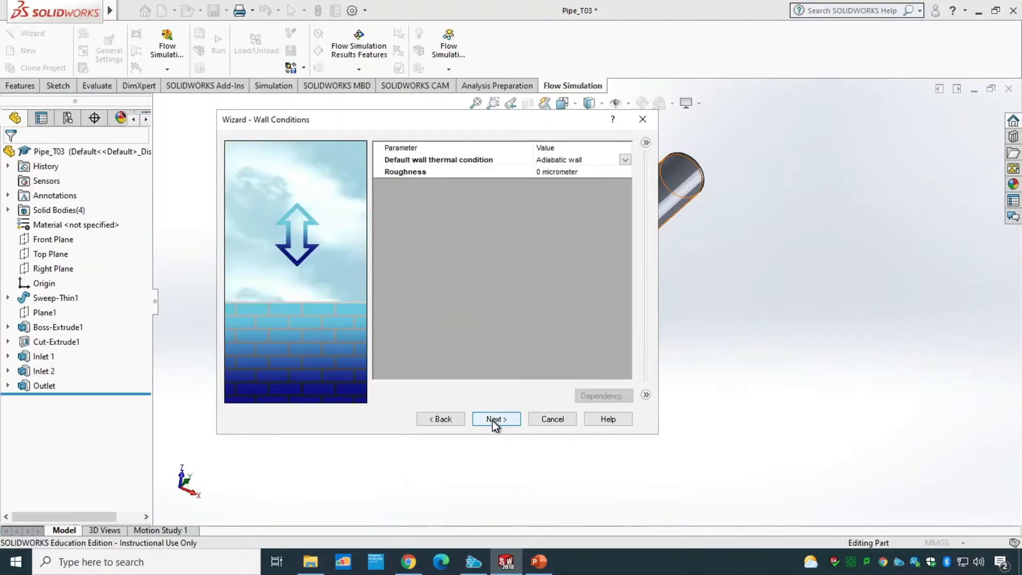
left_click(495, 419)
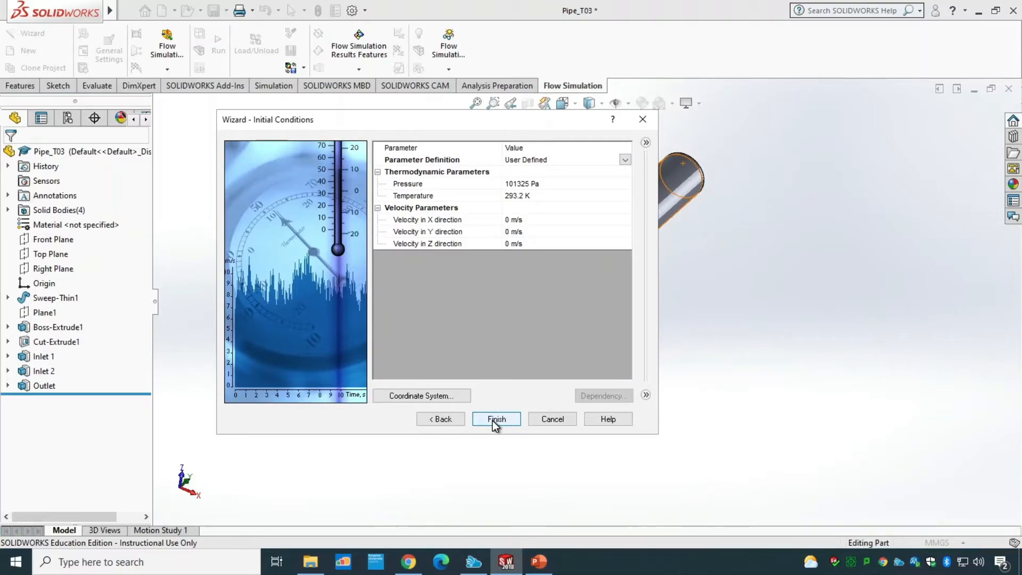
left_click(494, 420)
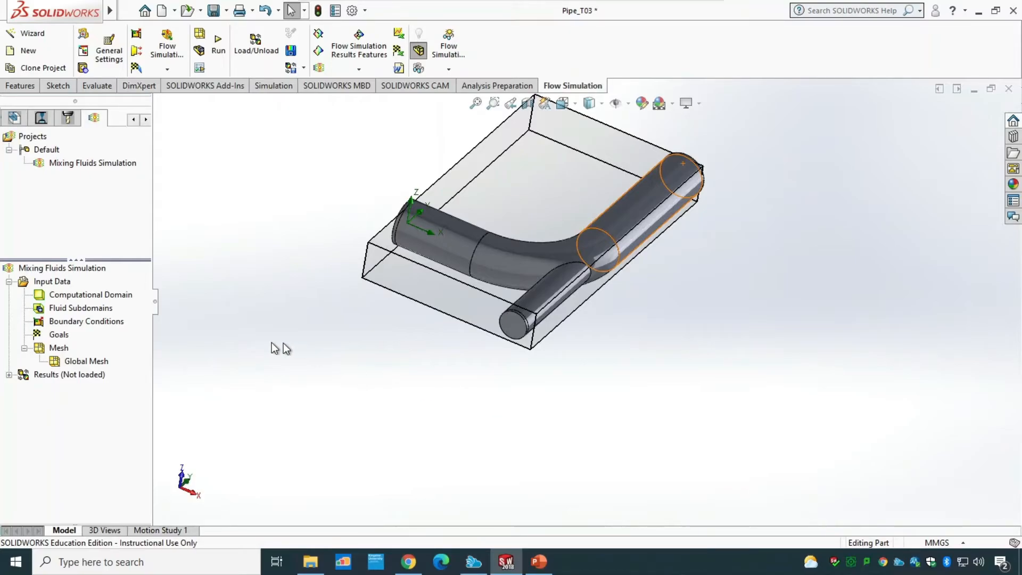
Step: Hide the computational domain
left_click(92, 296)
right_click(92, 295)
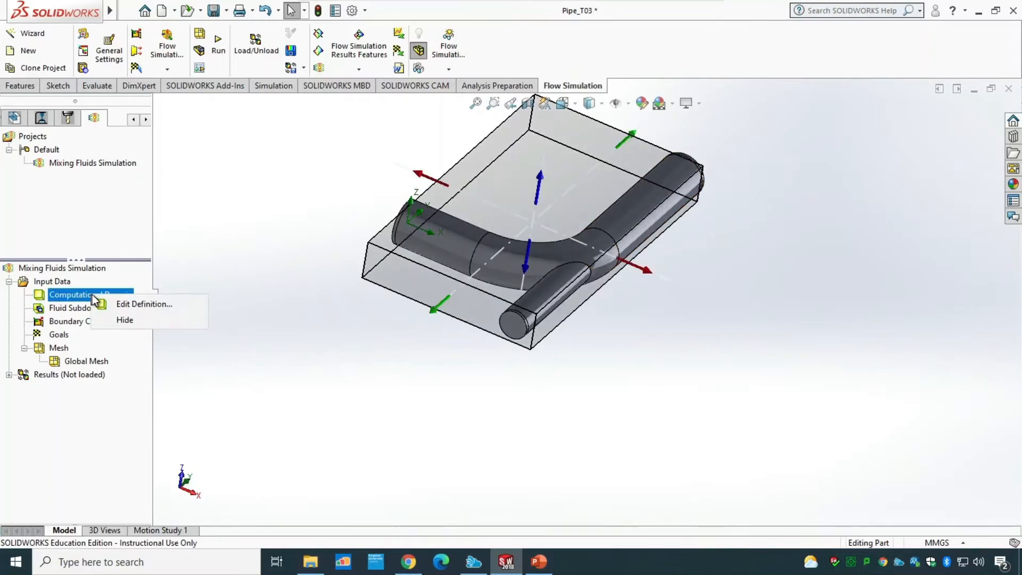
left_click(124, 321)
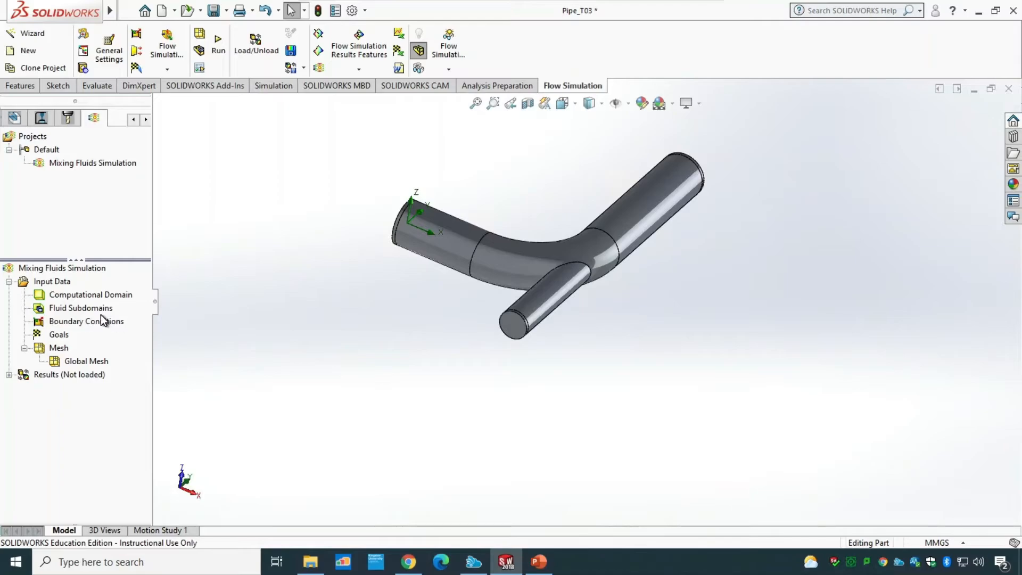
Step: Insert a new boundary condition and select the inner face of the lid on the angled pipe's inlet
right_click(106, 322)
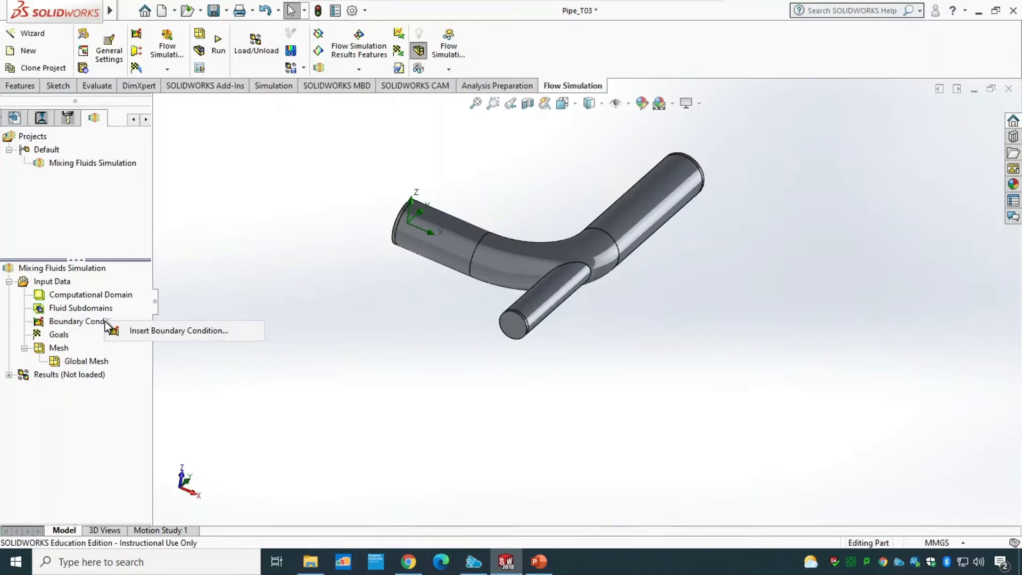
left_click(139, 331)
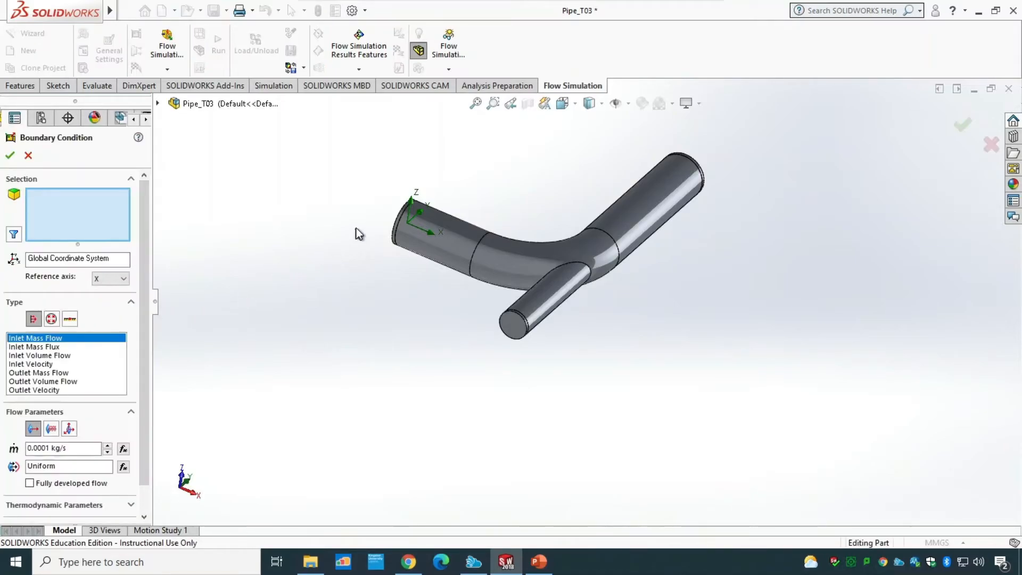
middle_click_drag(356, 228, 402, 242)
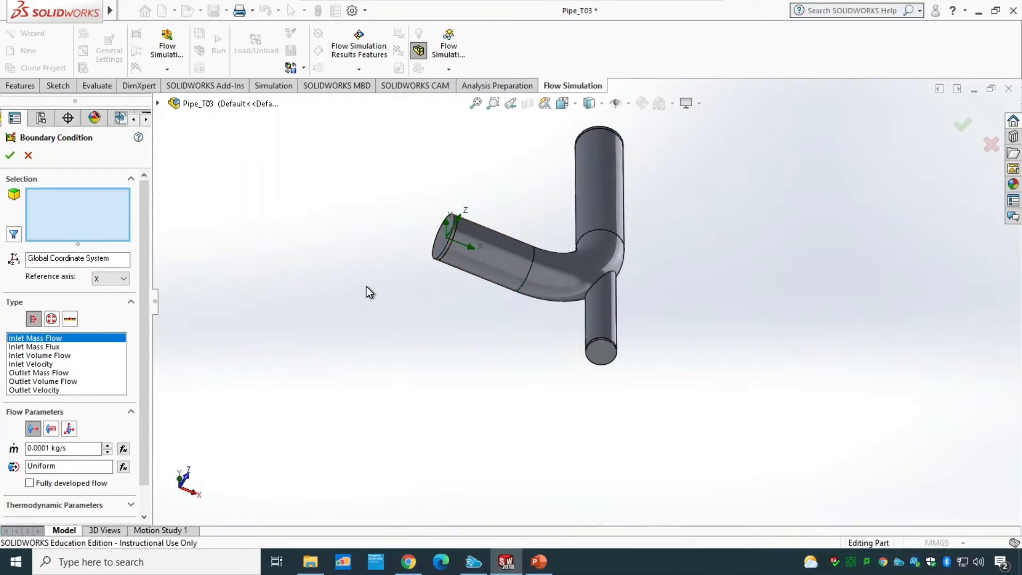
scroll(366, 286, "down", 3)
right_click(498, 229)
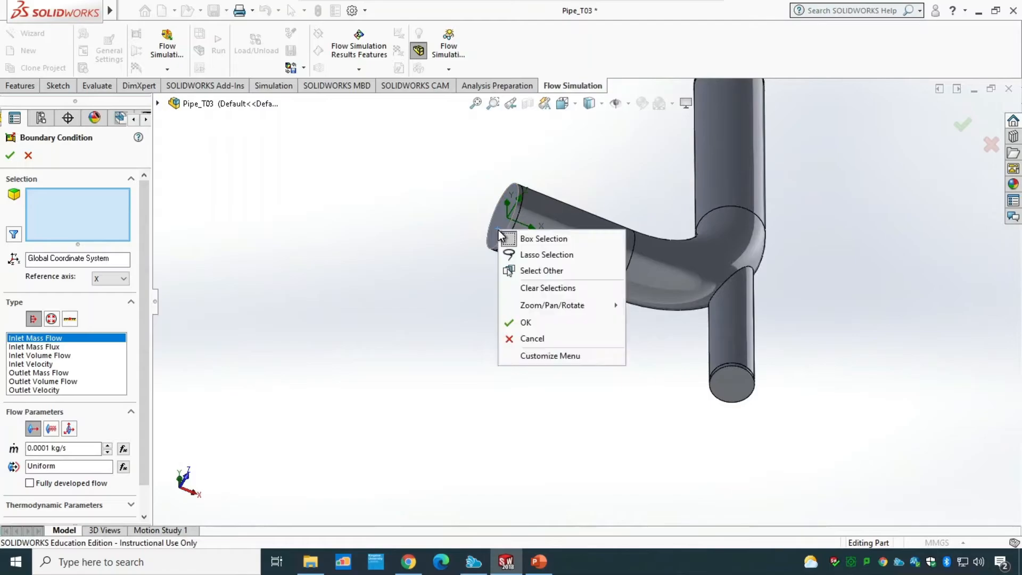
left_click(534, 270)
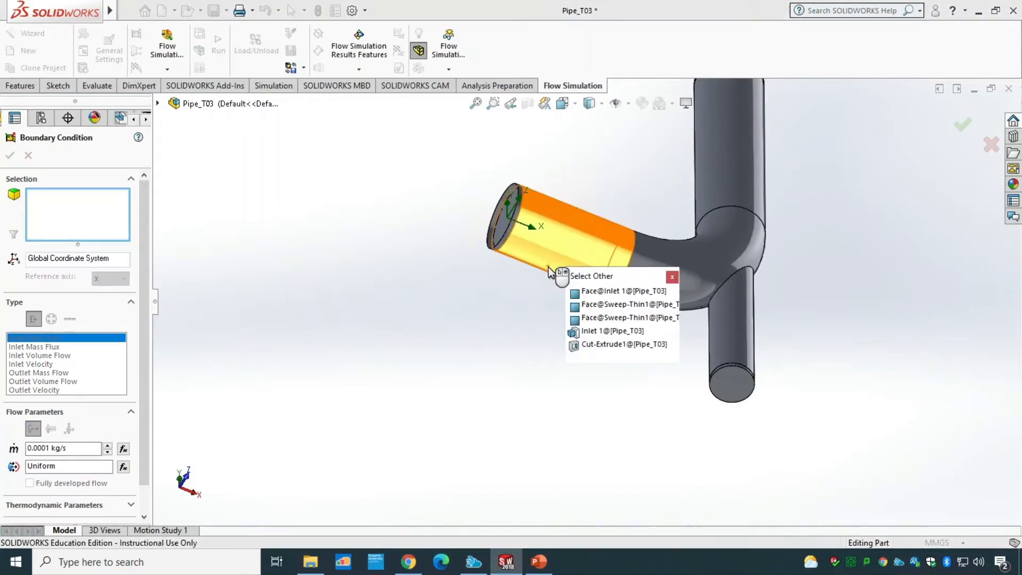
left_click(612, 291)
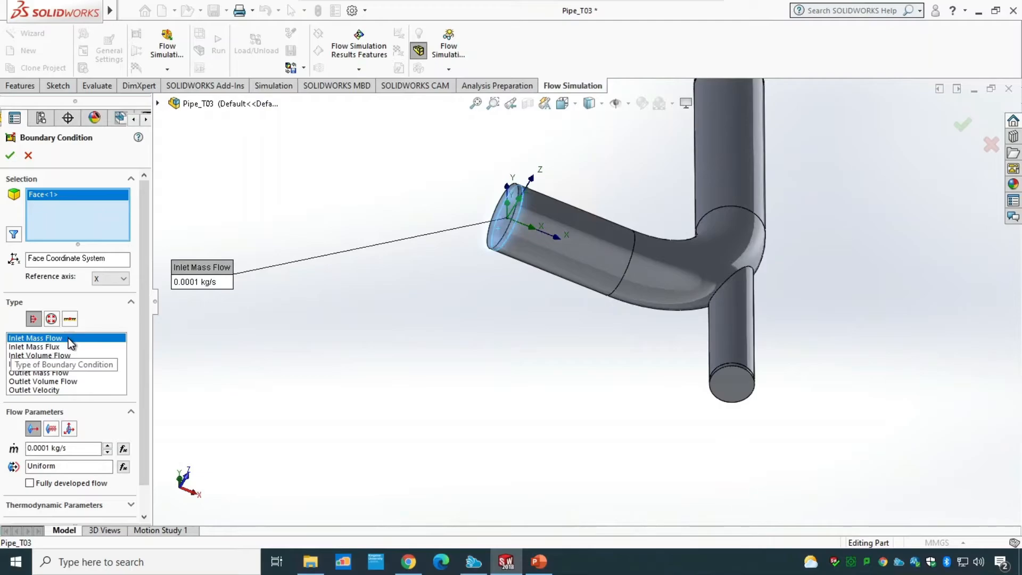
Step: Define it as an inlet mass flow of 0.005 kg/s with a temperature of 393 K and confirm
left_click(50, 448)
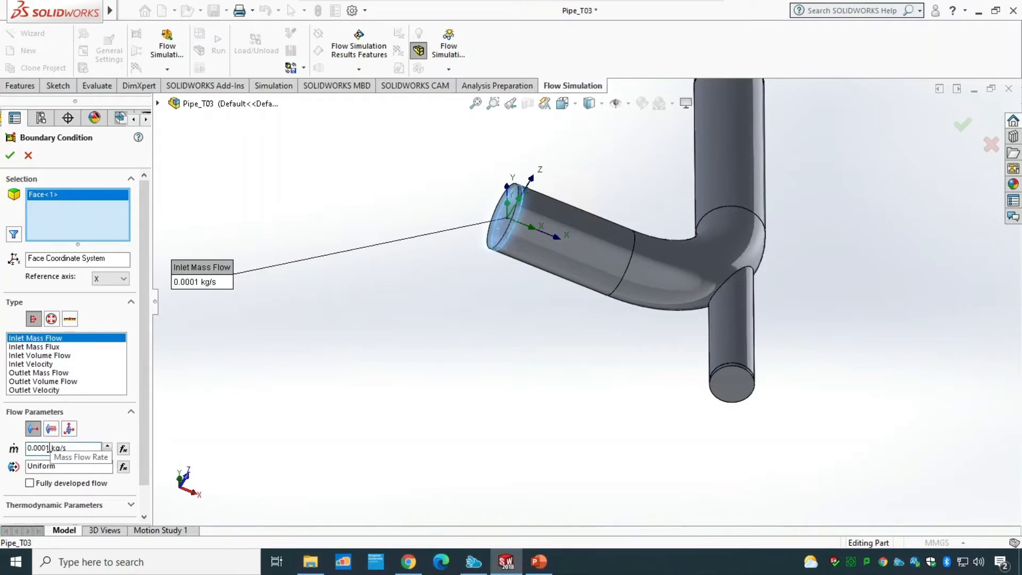
key("BackSpace")
key("BackSpace")
type("5")
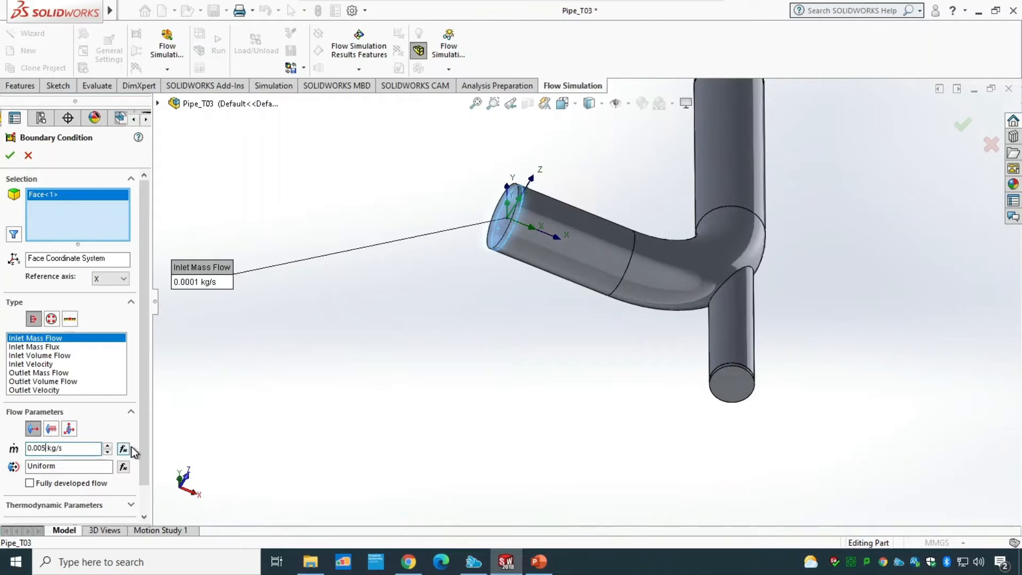
scroll(149, 504, "down", 1)
left_click(130, 474)
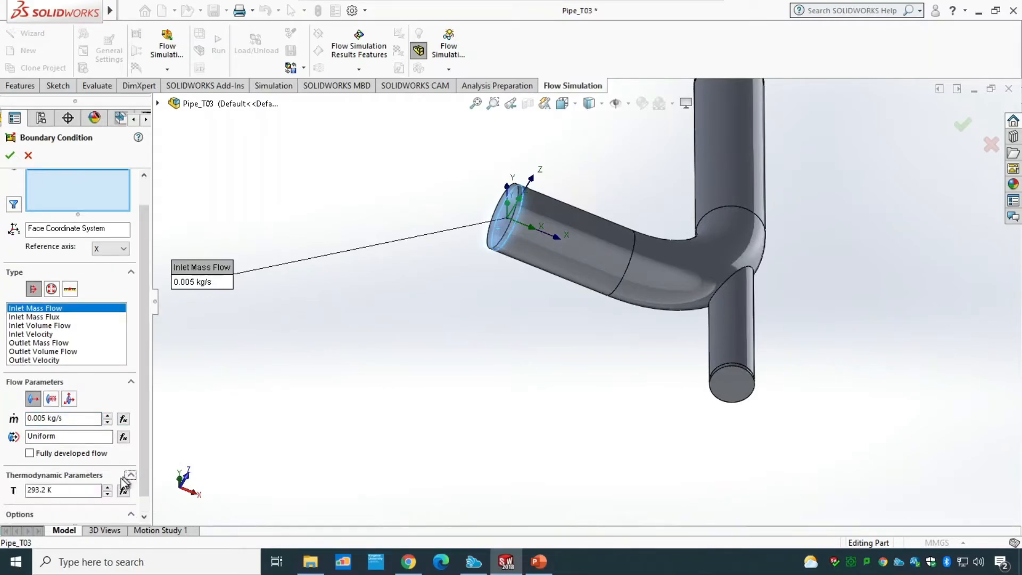
double_click(56, 491)
type("393")
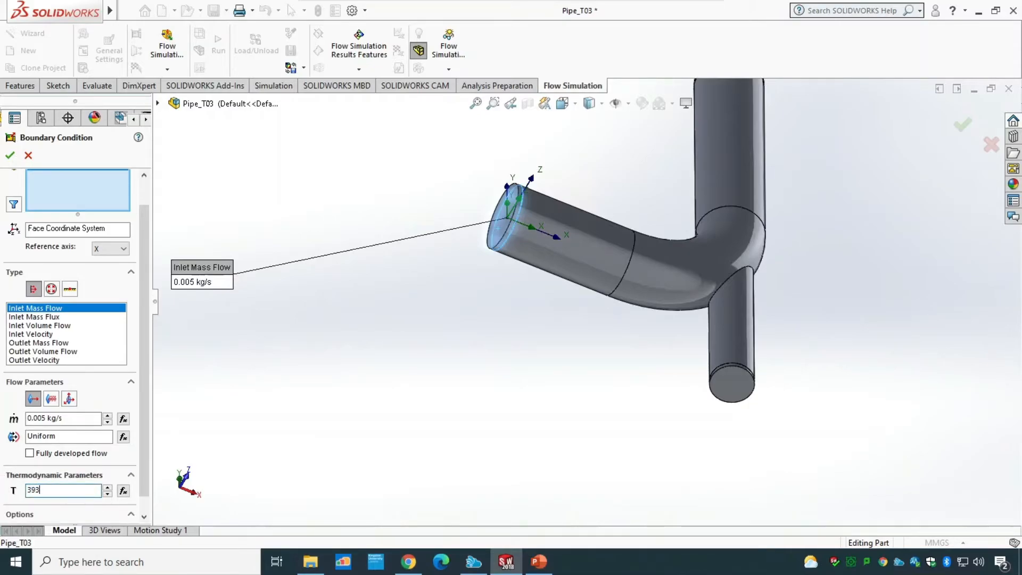
left_click(9, 154)
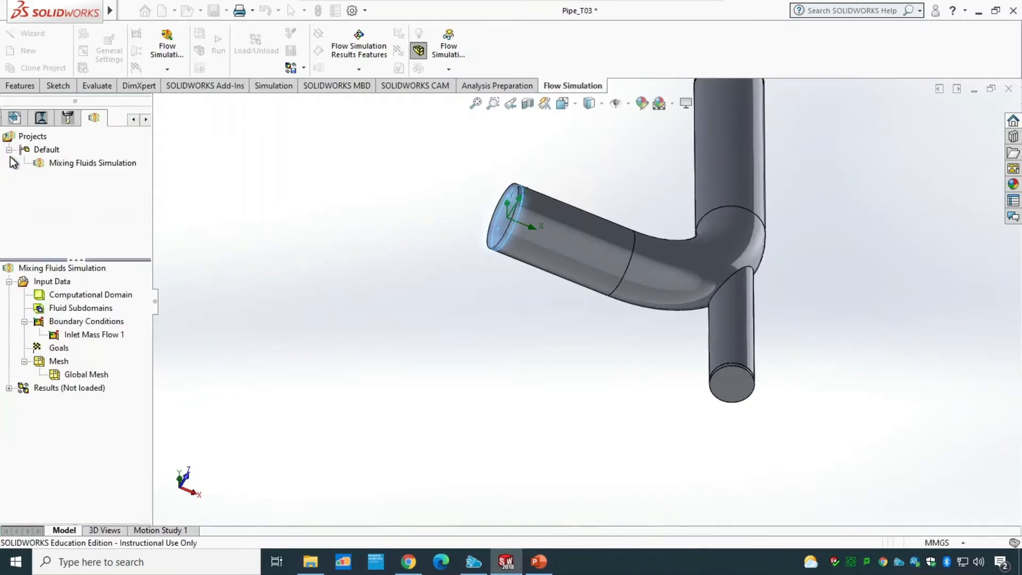
Step: Rename the first inlet mass flow boundary condition to Hot fluid inlet
middle_click_drag(512, 410, 512, 409)
scroll(512, 409, "up", 2)
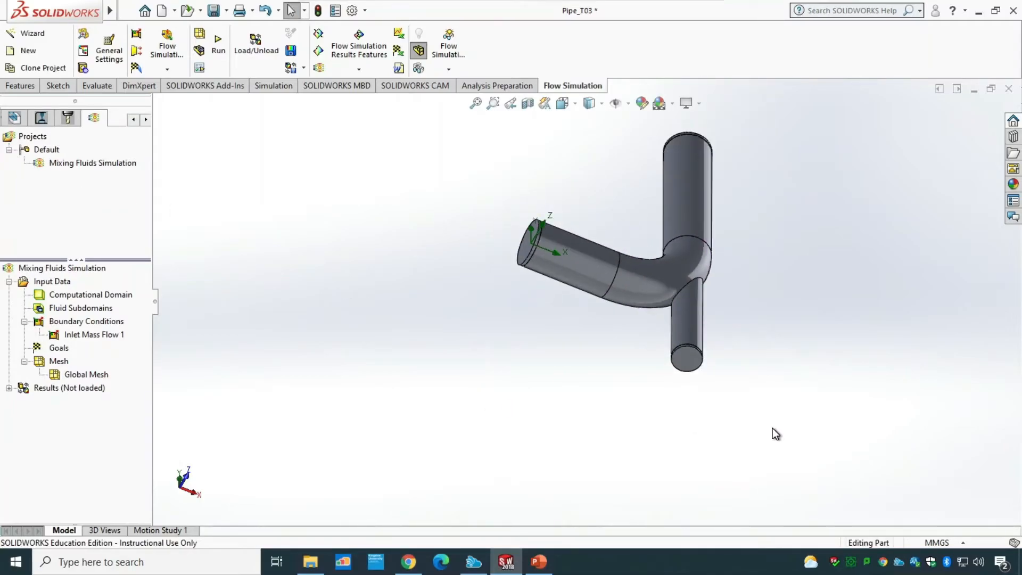
middle_click_drag(772, 429, 740, 417)
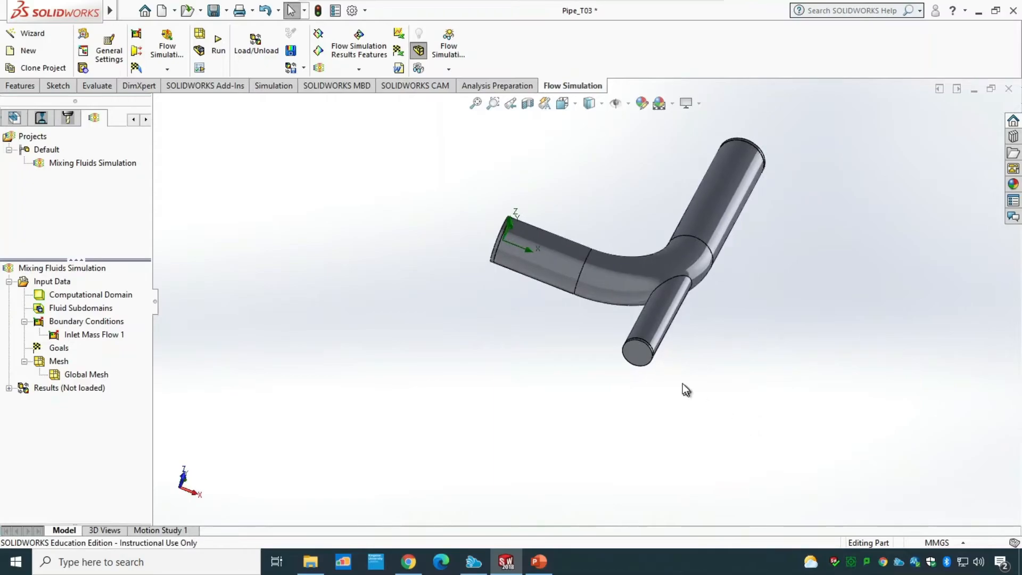
right_click(104, 323)
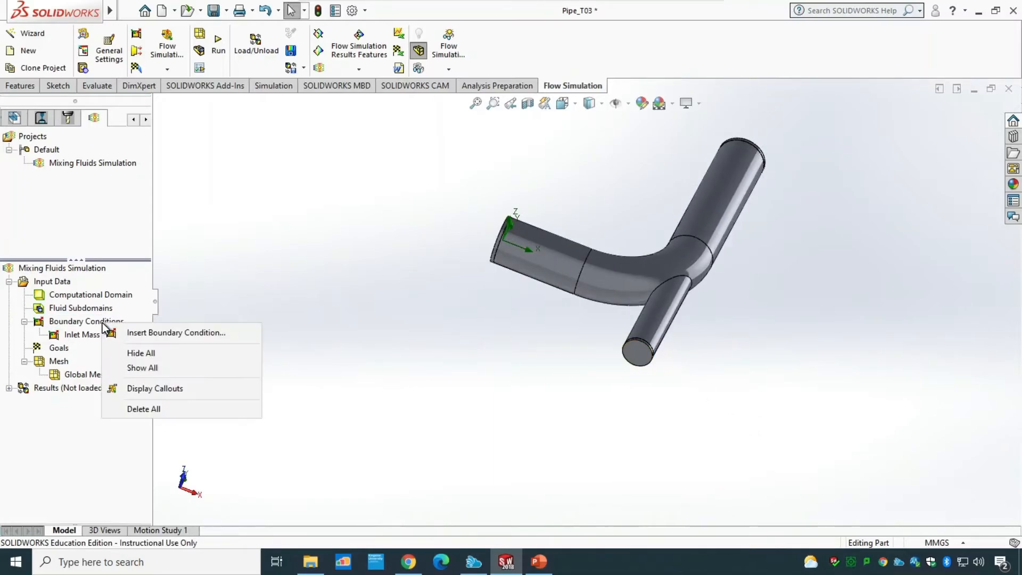
right_click(85, 335)
left_click(135, 447)
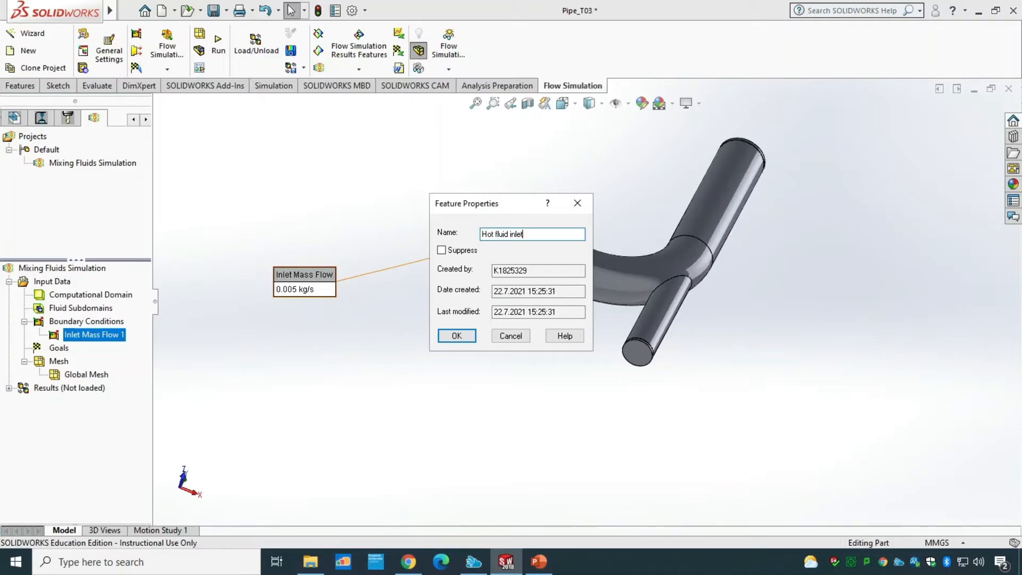
left_click(456, 336)
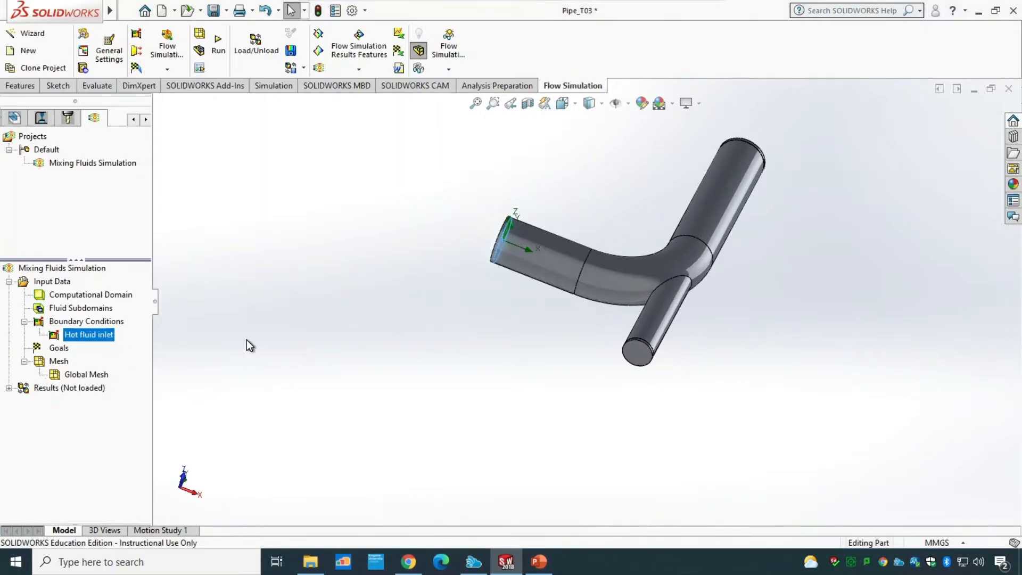
Step: Insert another boundary condition, clear the preselected face, and select the inner face of the branch pipe's lid
right_click(118, 325)
left_click(132, 327)
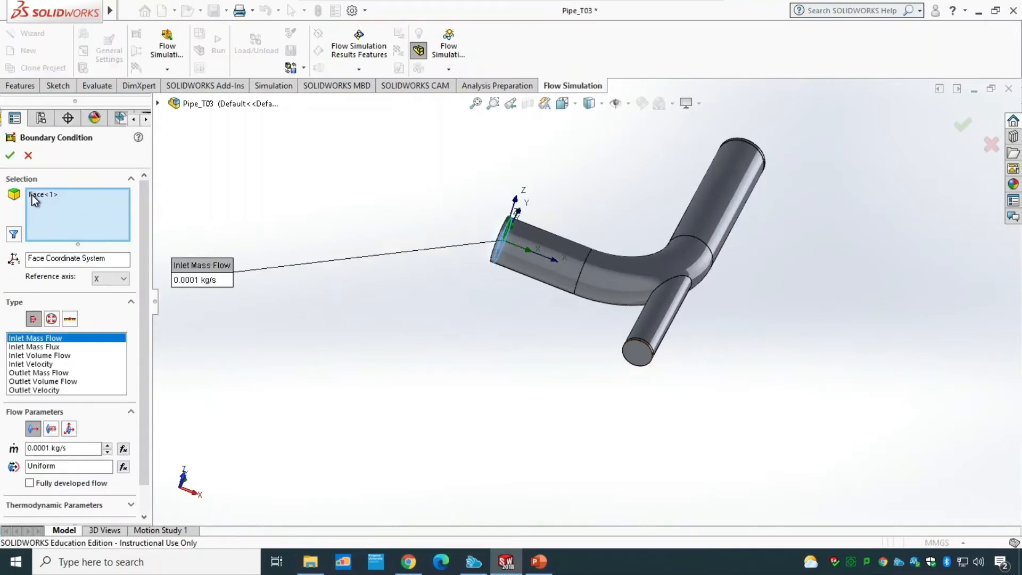
left_click(32, 194)
right_click(32, 195)
left_click(60, 206)
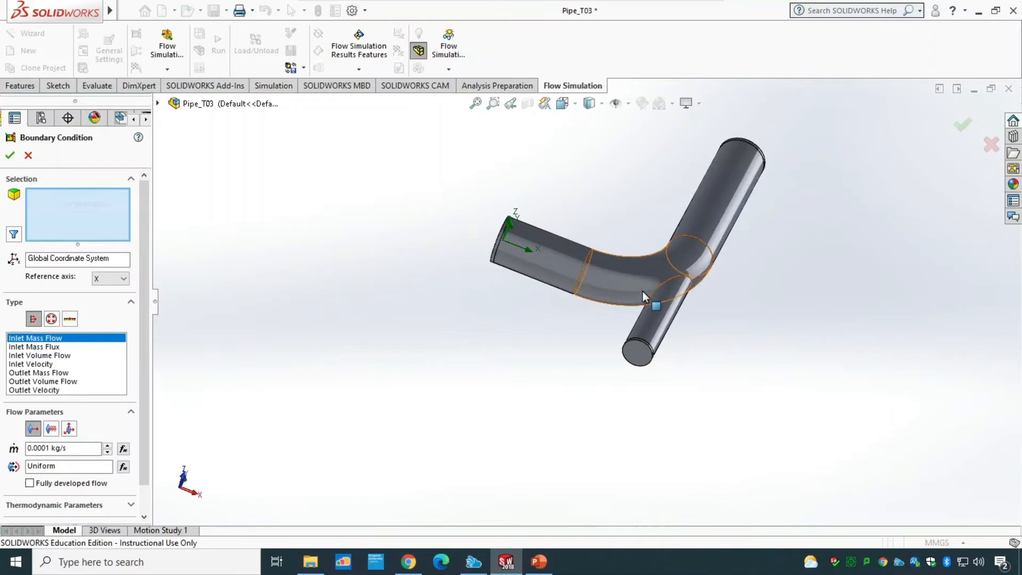
right_click(641, 357)
left_click(646, 395)
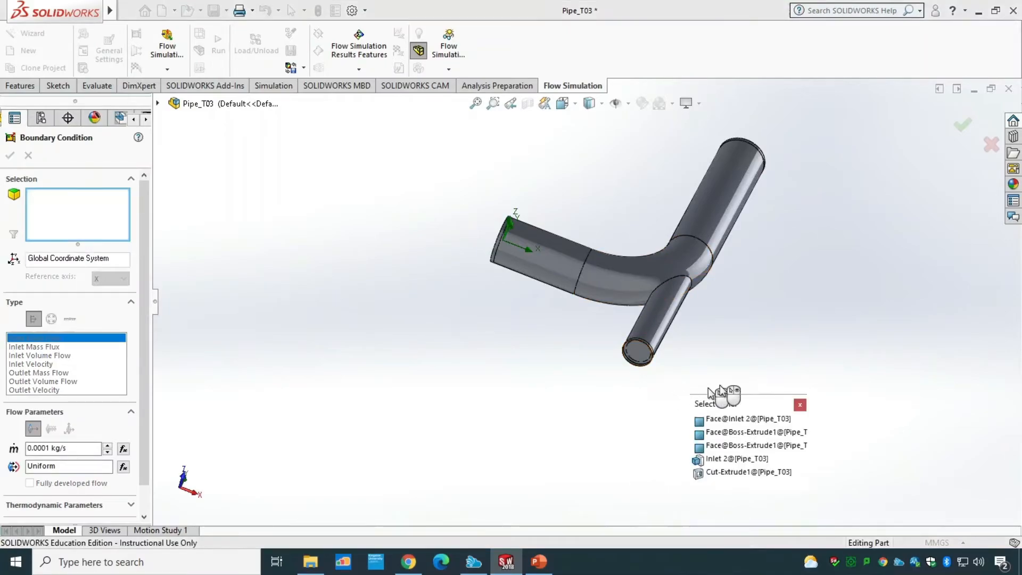
left_click(766, 420)
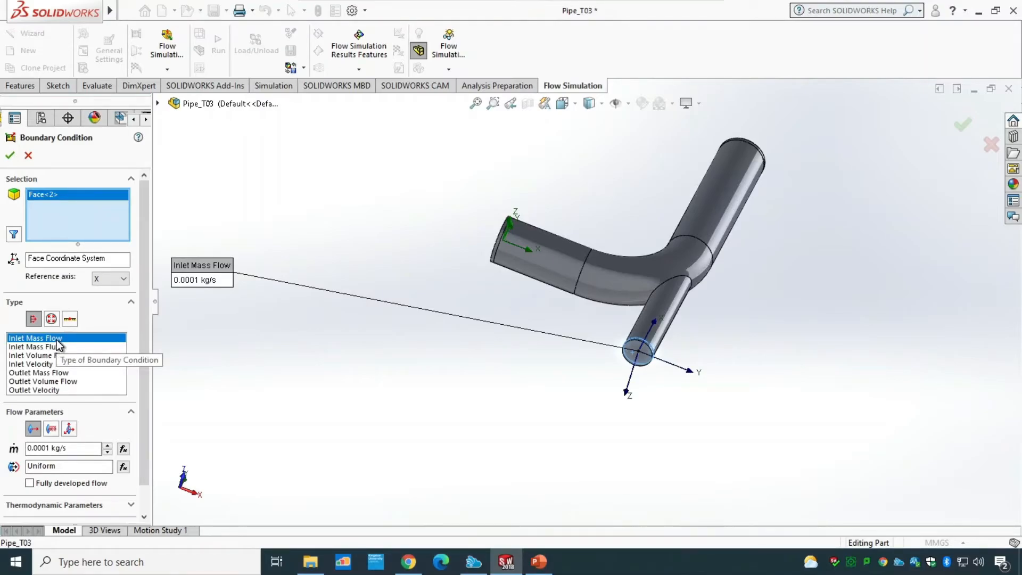
Step: Set this inlet mass flow rate to 0.01 kg/s and confirm the boundary condition
left_click(51, 450)
key("BackSpace")
key("BackSpace")
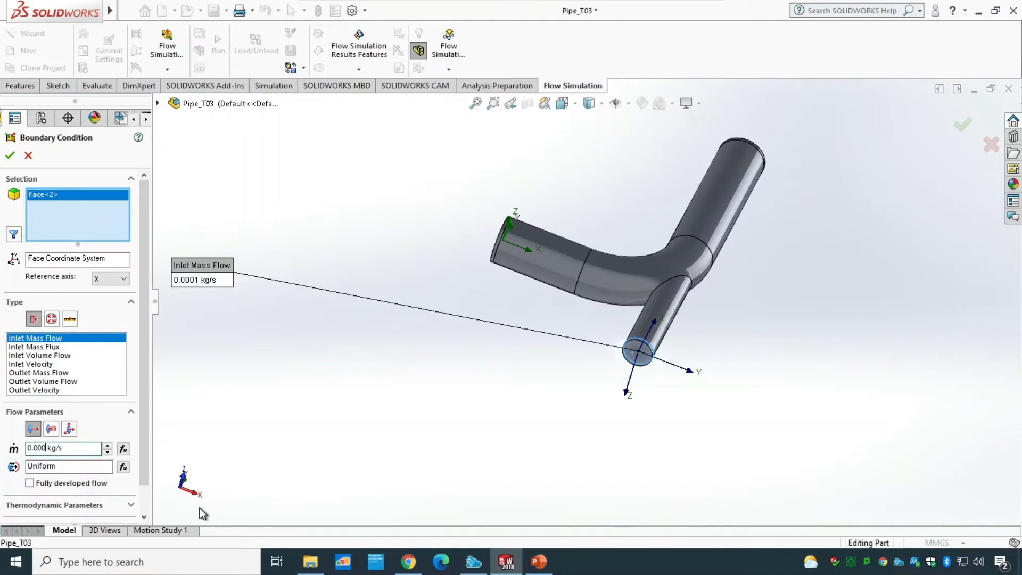
key("BackSpace")
type("1")
left_click(131, 504)
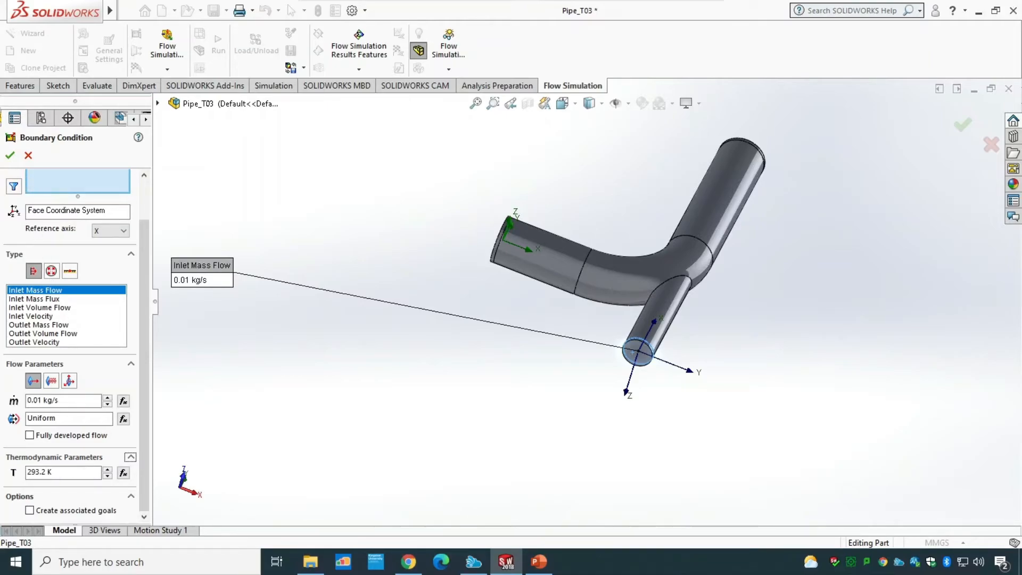
left_click(9, 154)
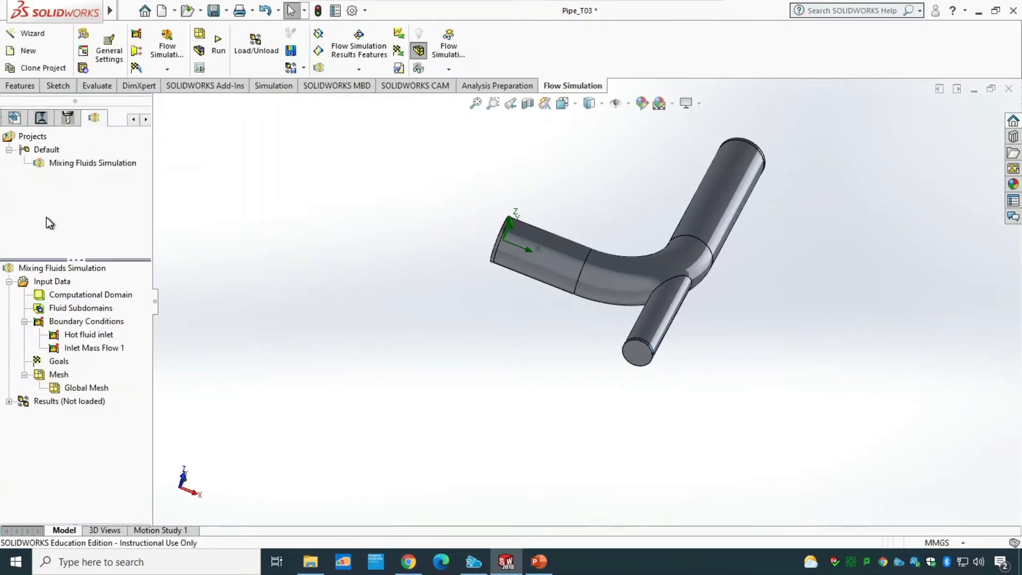
Step: Rename the second inlet mass flow boundary condition to Cold fluid inlet
right_click(99, 350)
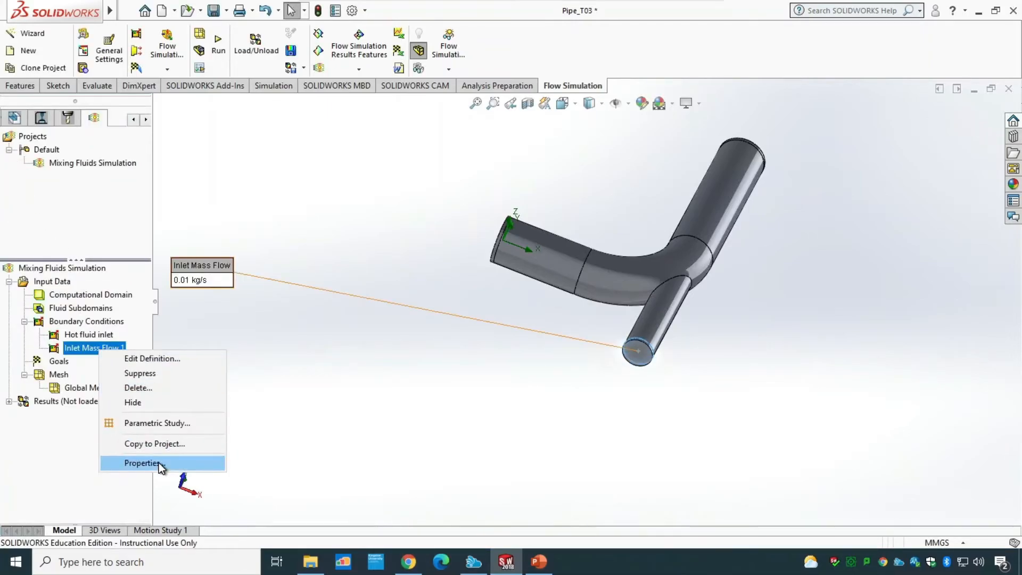
left_click(141, 463)
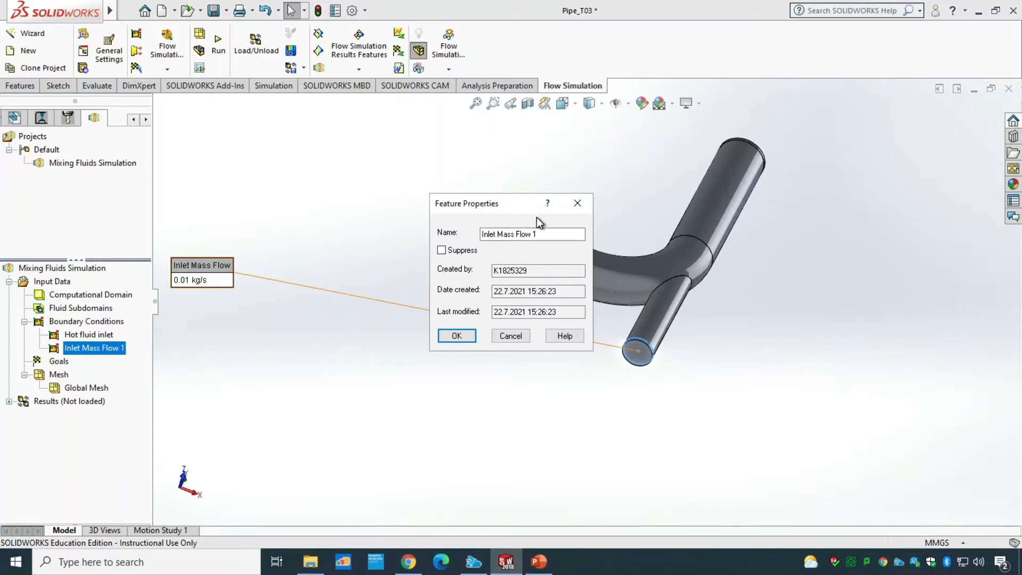
type("Cold fluid inlet")
left_click(456, 335)
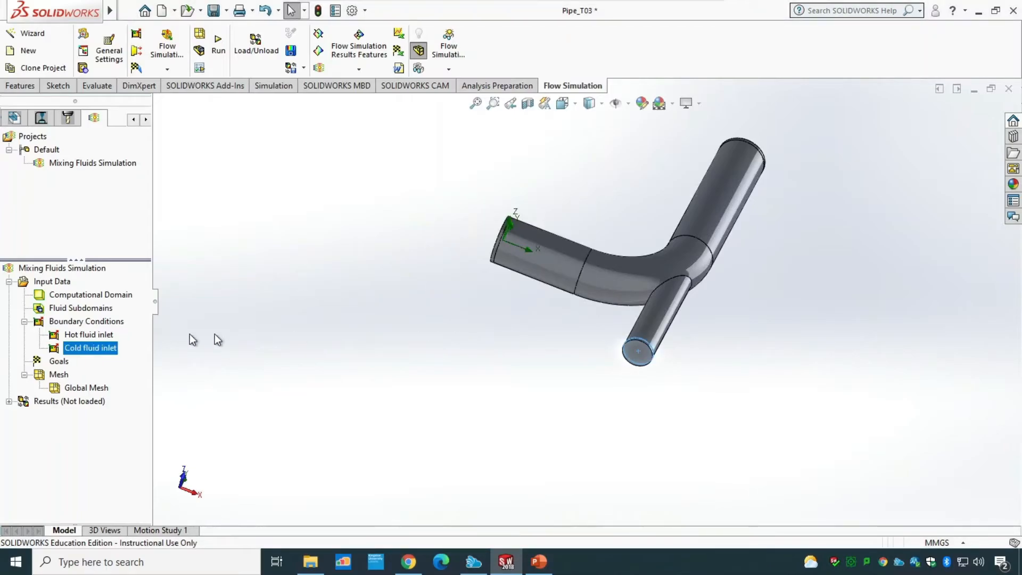
Step: Add a Total Pressure opening boundary condition on the inner face of the lid at the straight pipe's outlet end
right_click(108, 325)
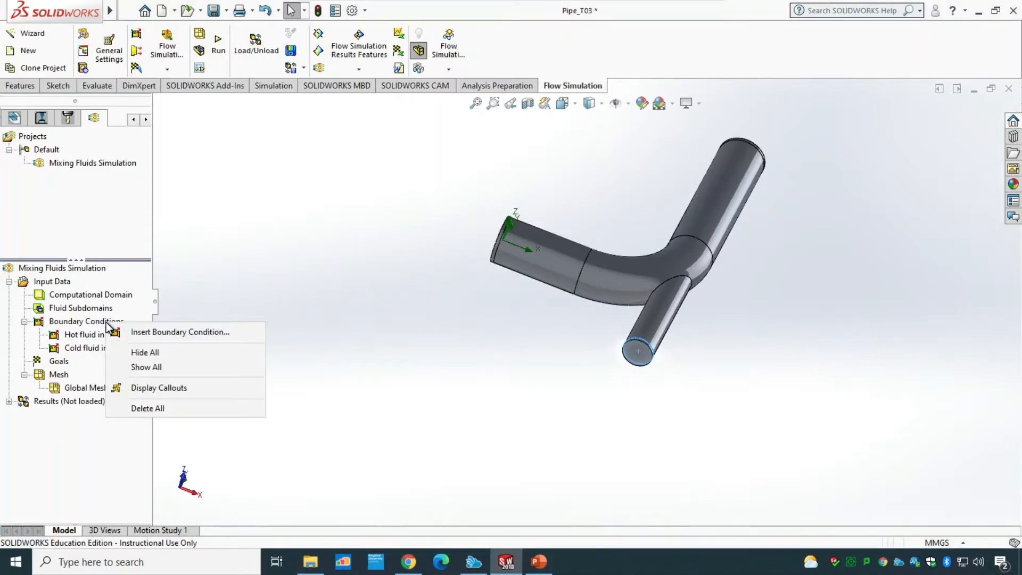
left_click(139, 332)
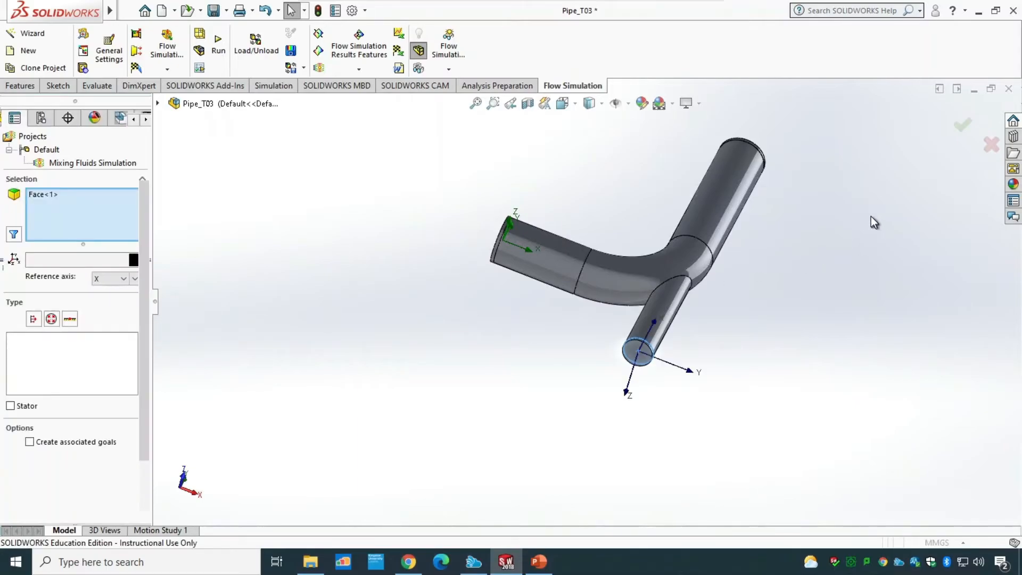
middle_click_drag(870, 177, 760, 339)
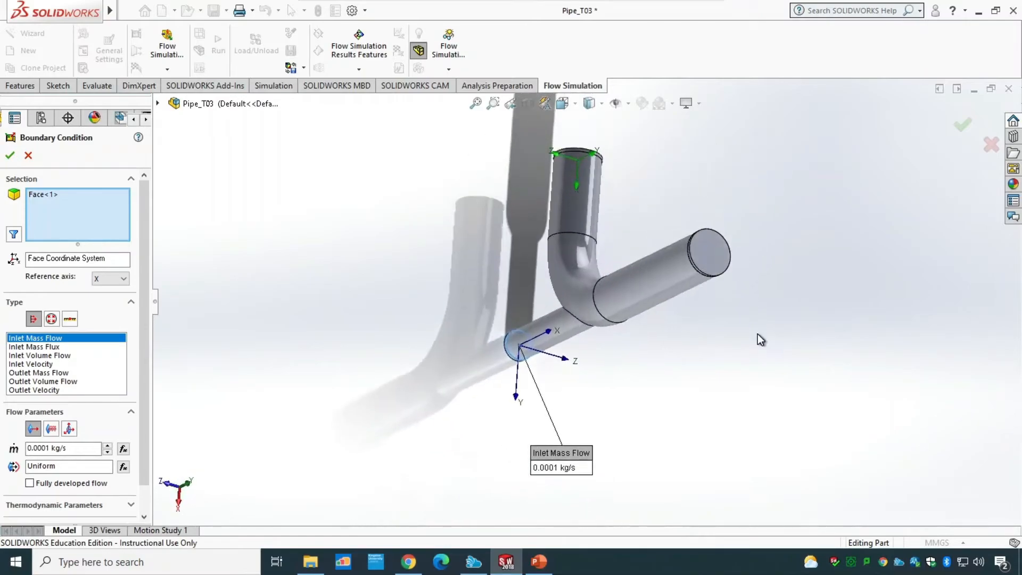
right_click(40, 196)
left_click(74, 207)
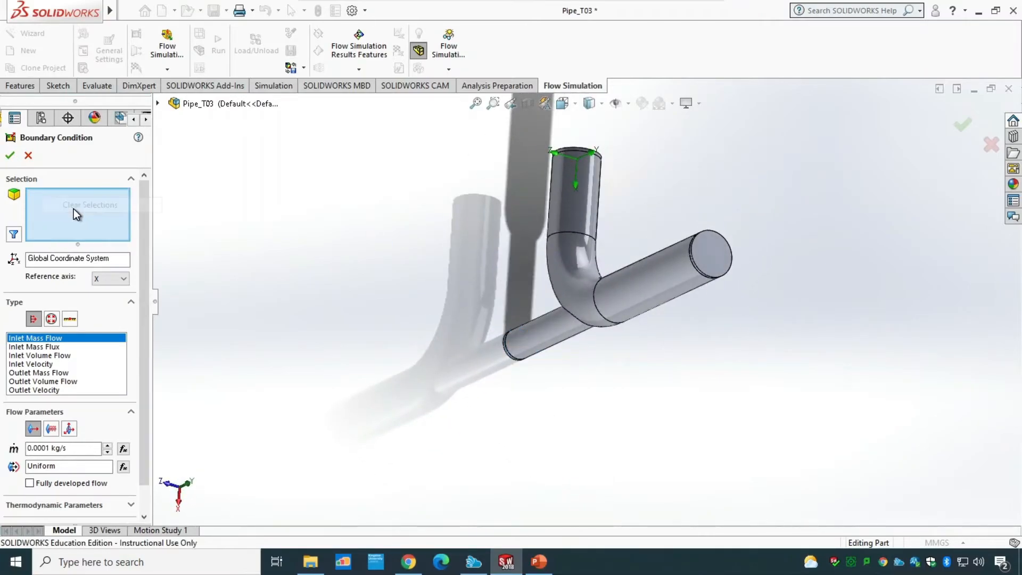
right_click(717, 245)
left_click(783, 289)
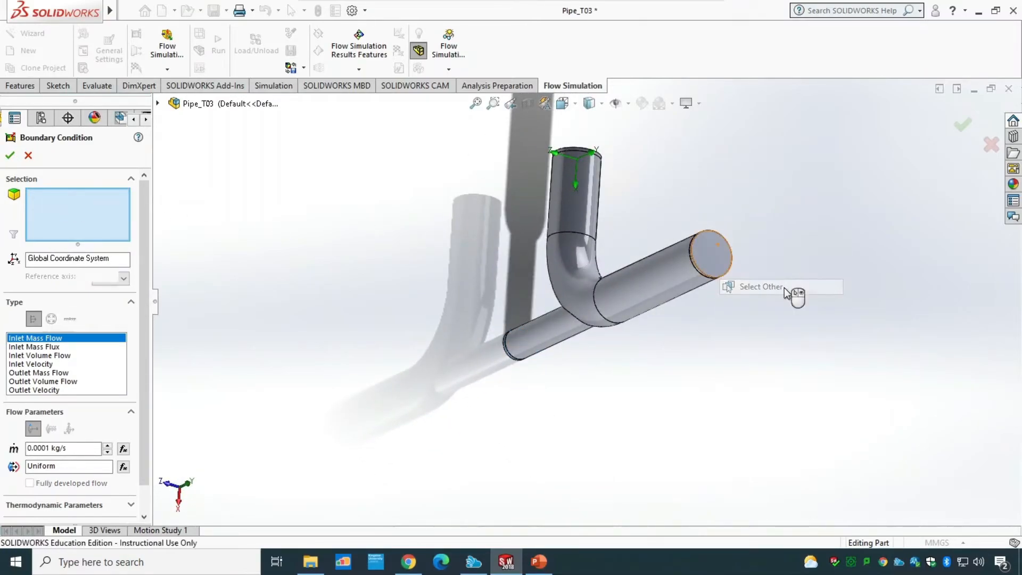
left_click(838, 313)
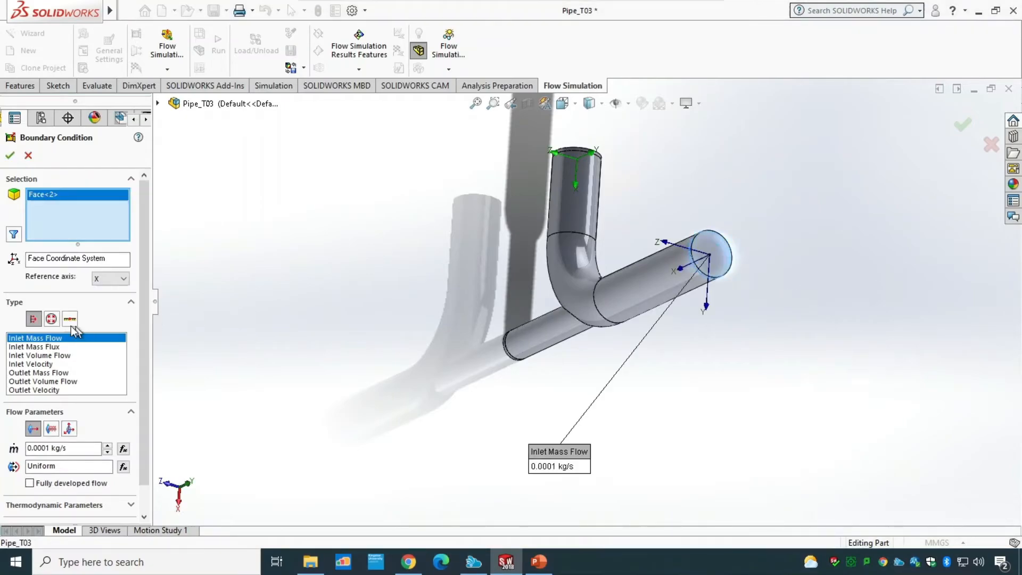
left_click(51, 319)
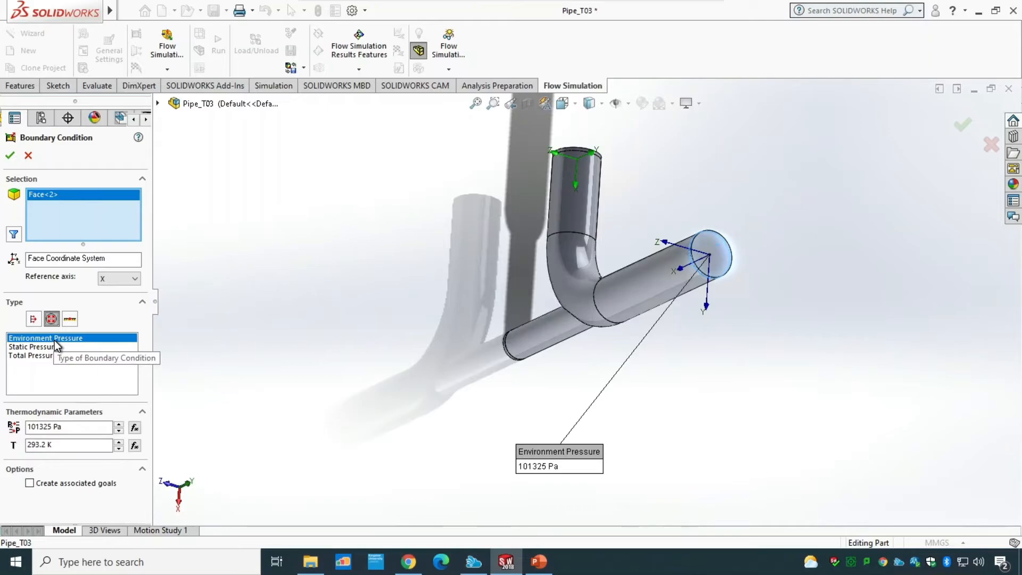
left_click(51, 355)
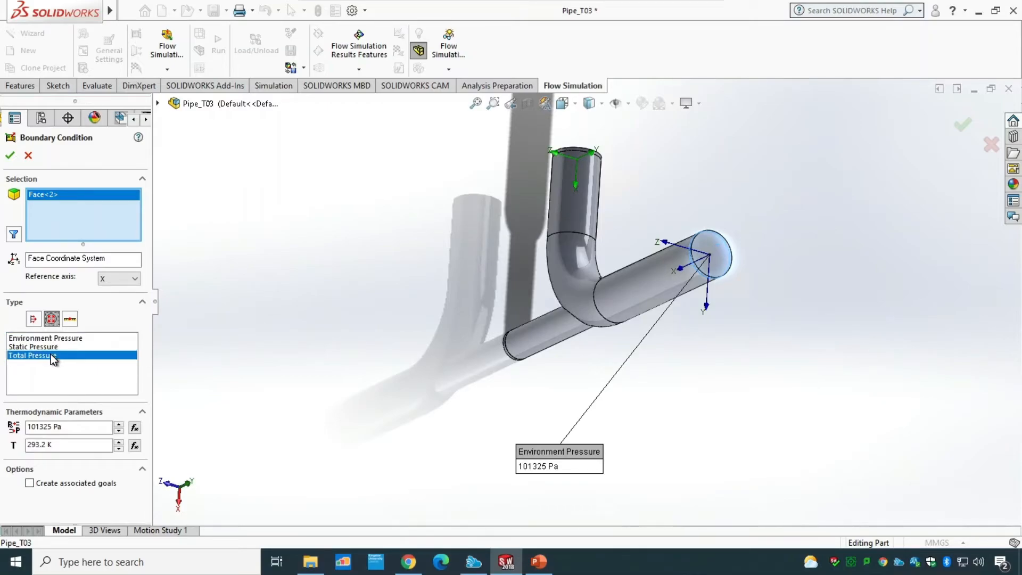
left_click(10, 156)
Step: Rename the total pressure boundary condition to Outlet
right_click(86, 362)
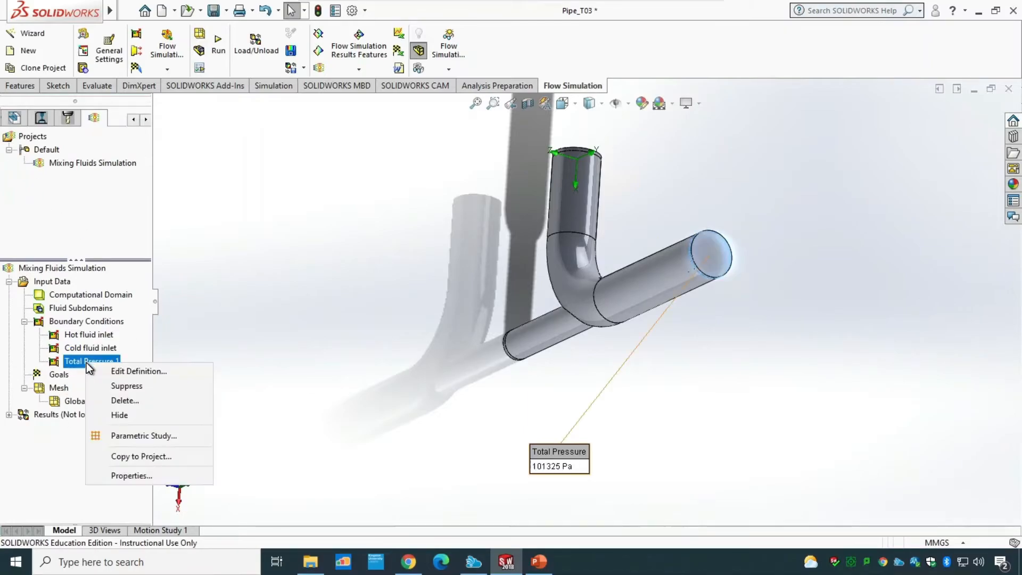
left_click(142, 474)
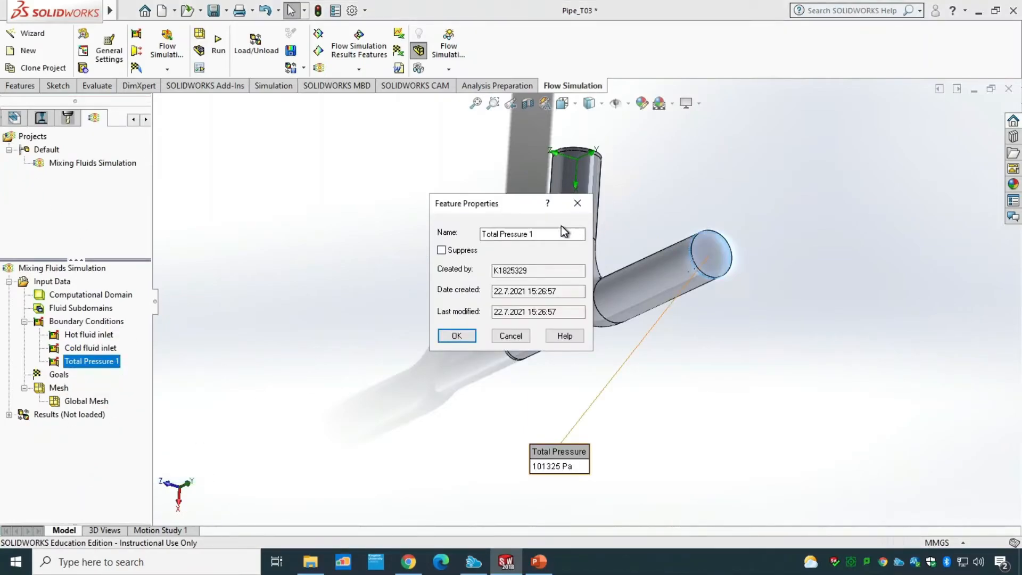
left_click_drag(564, 232, 455, 237)
type("Ou")
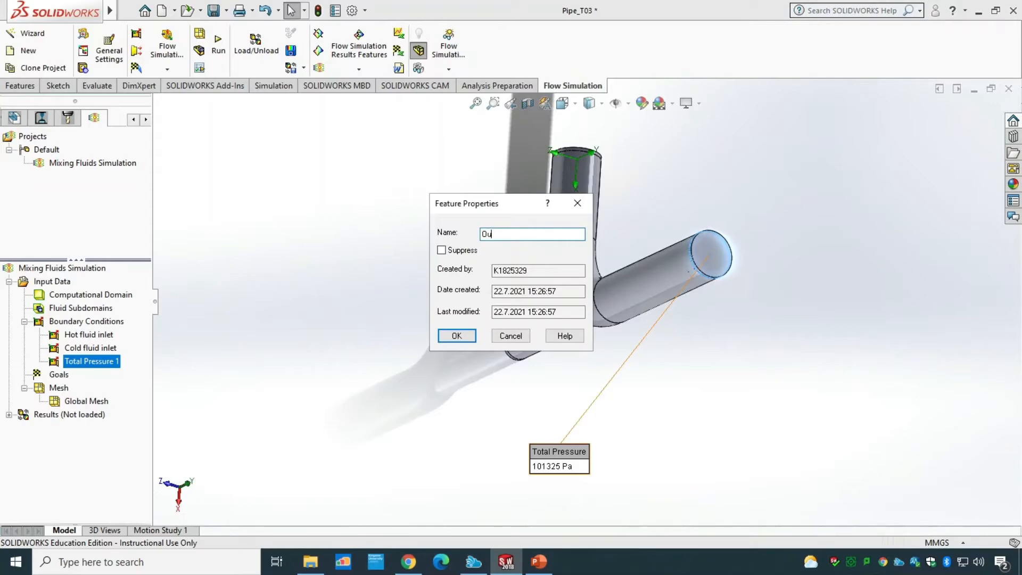
type("tlet")
key("Return")
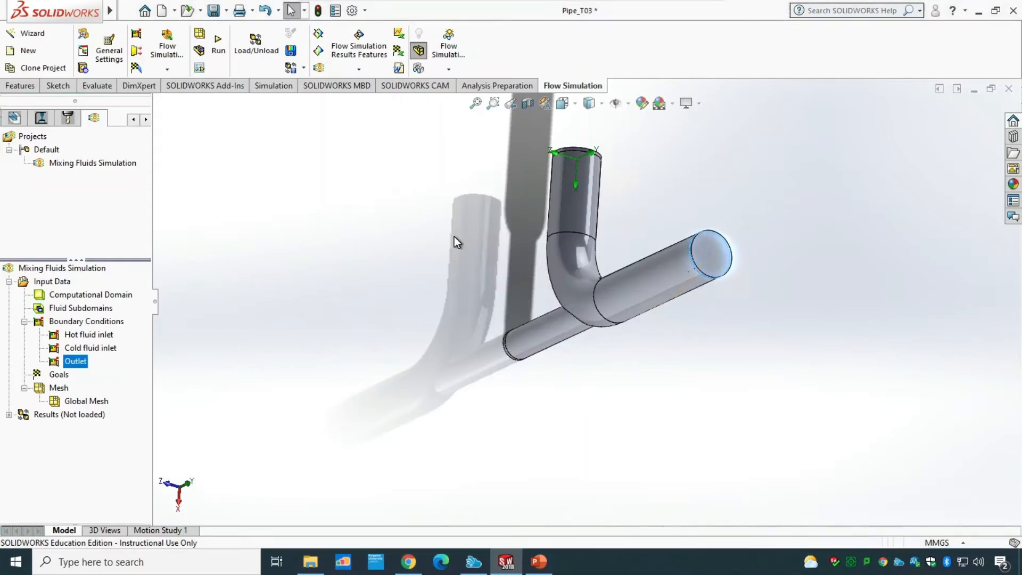
left_click(299, 332)
middle_click_drag(299, 332, 389, 236)
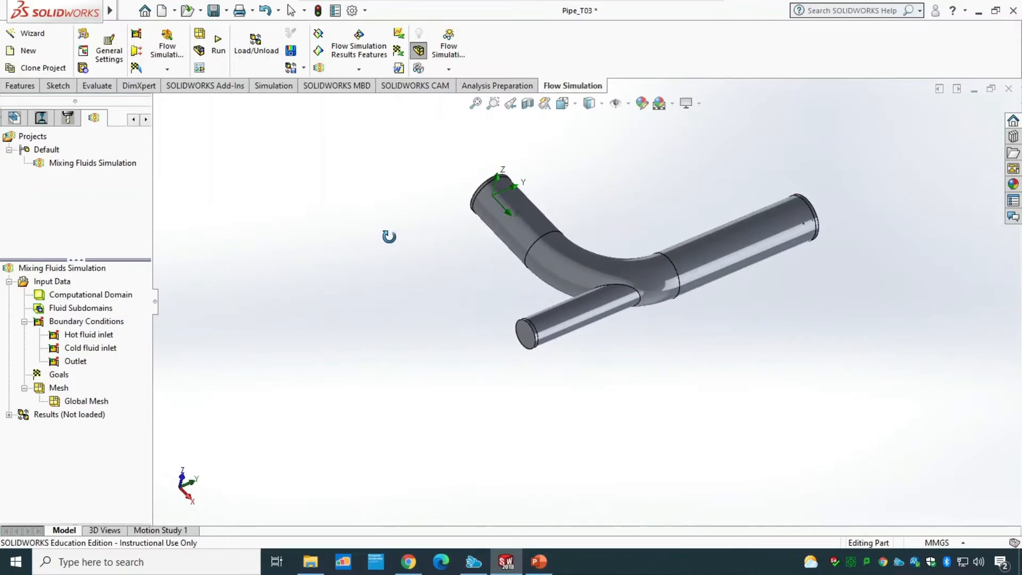
right_click(59, 392)
left_click(82, 394)
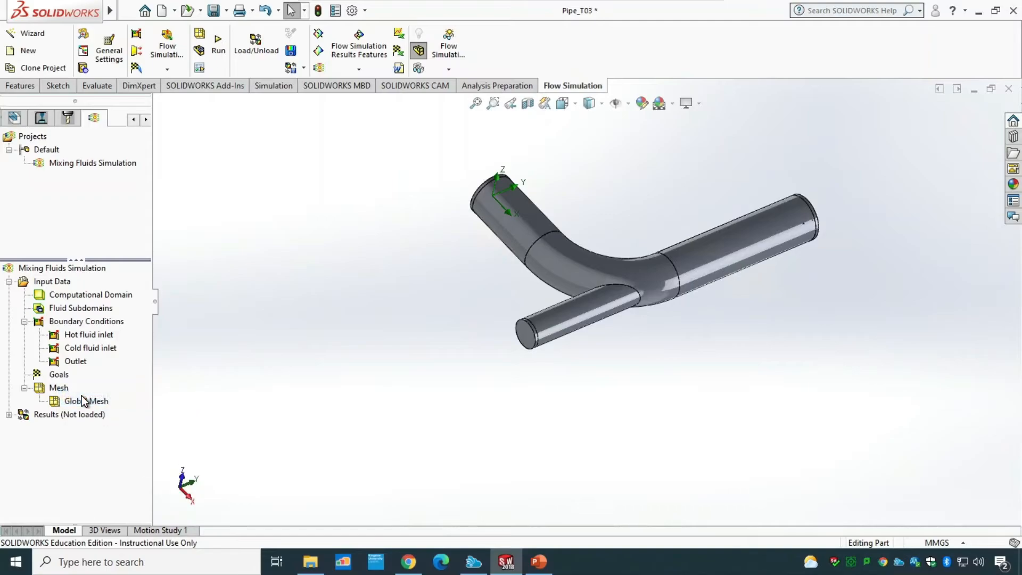
left_click(9, 155)
right_click(56, 375)
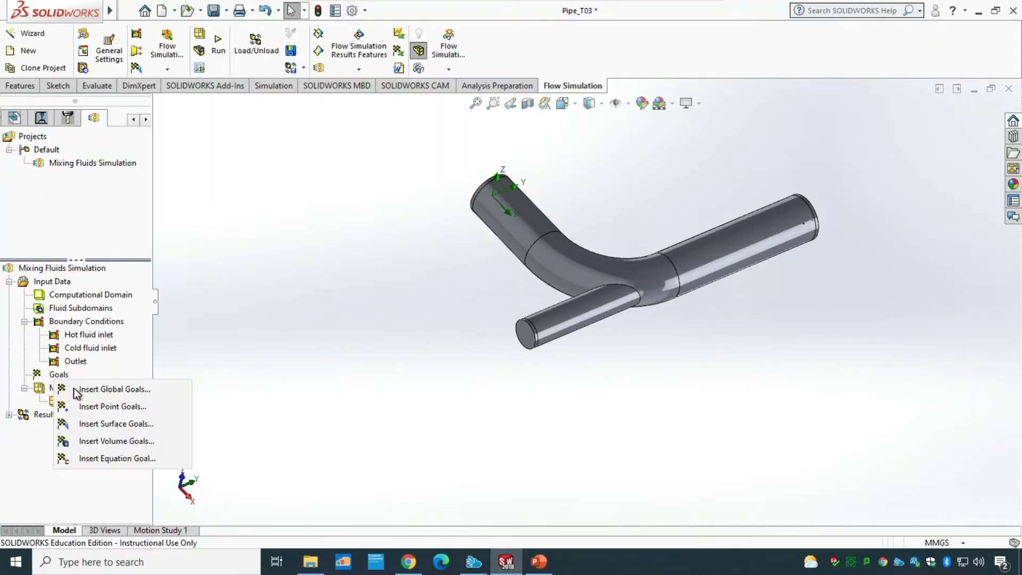
left_click(94, 423)
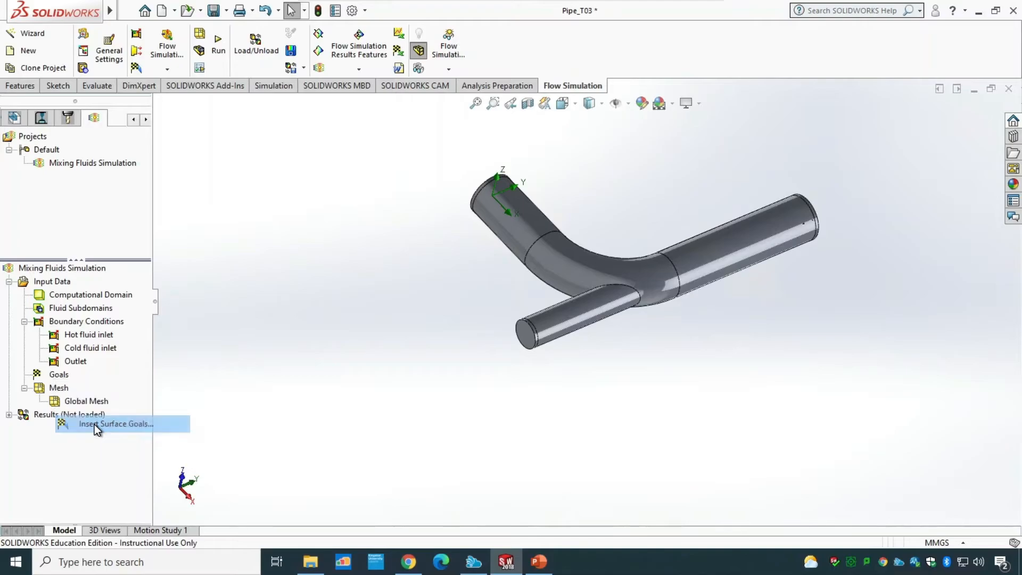
left_click(160, 104)
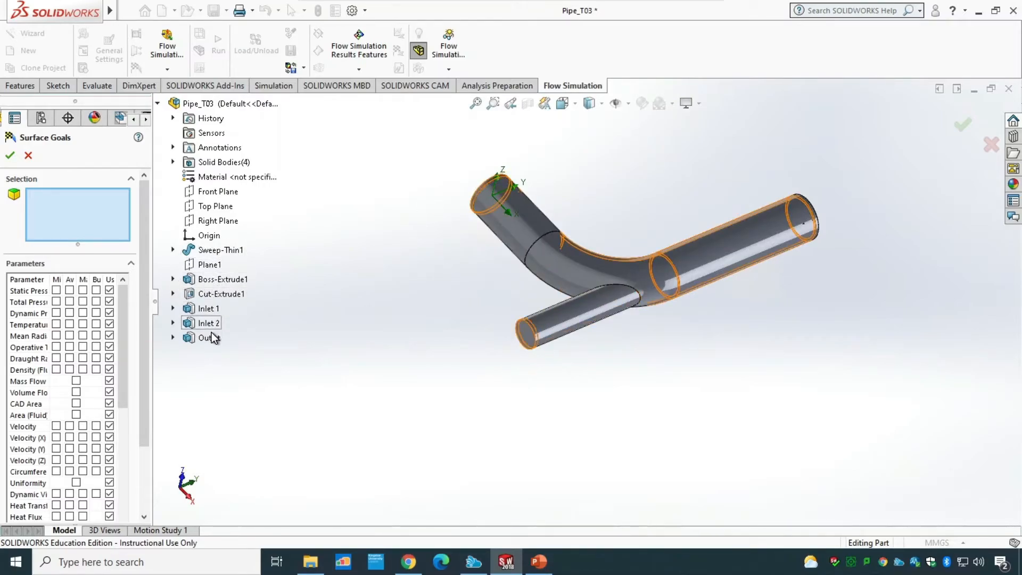
left_click(29, 156)
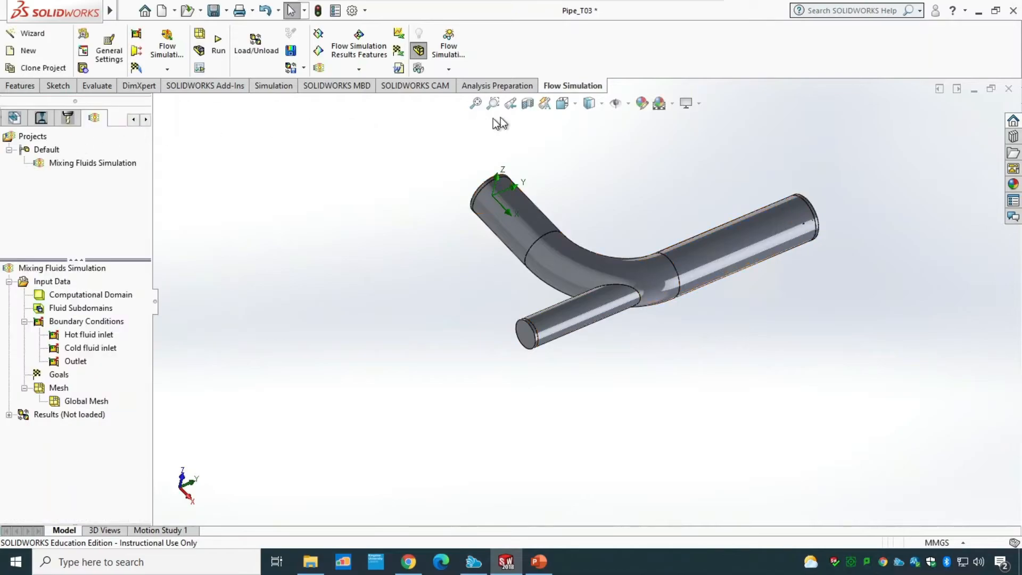
Step: Apply a section view cut along the Front Plane to see inside the pipes
left_click(526, 103)
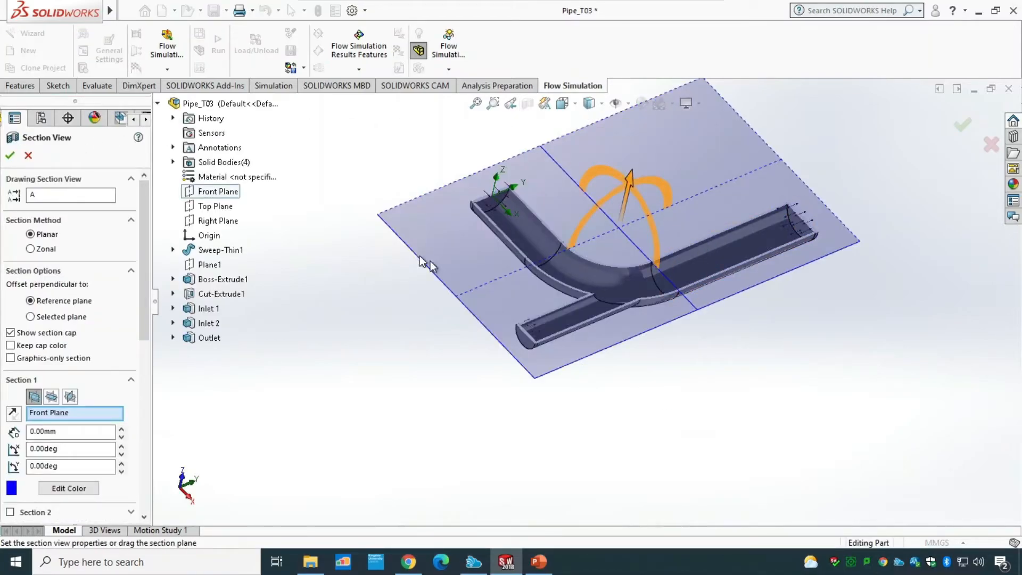
left_click(10, 157)
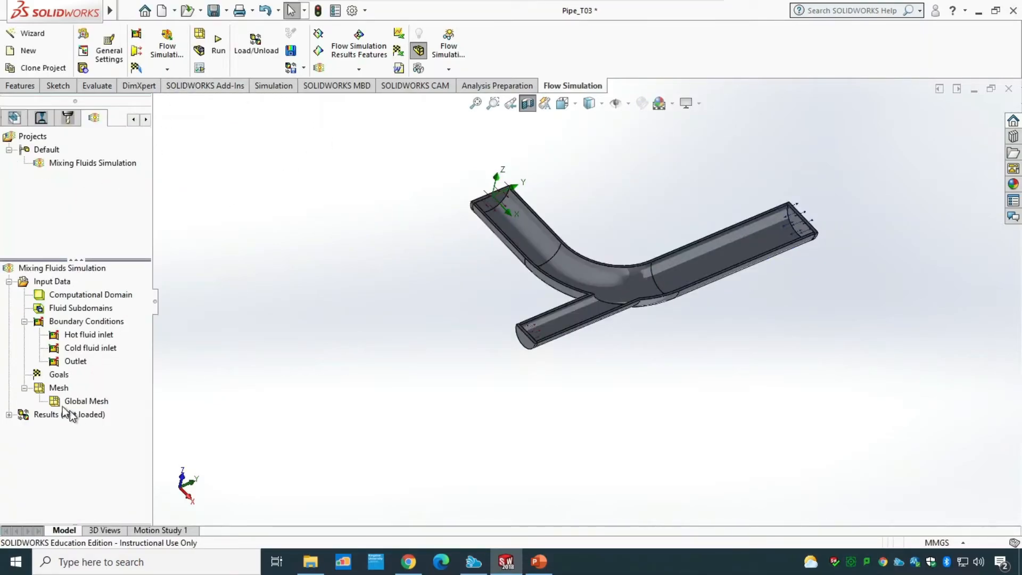
Step: Insert a surface goal on the four inner pipe faces, tracking the average fluid temperature
right_click(53, 375)
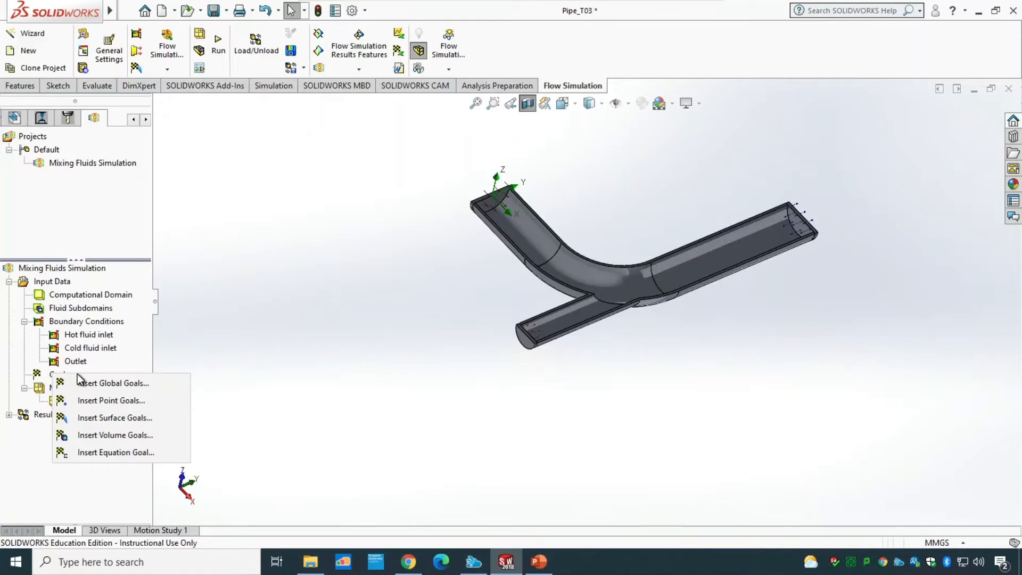
left_click(101, 417)
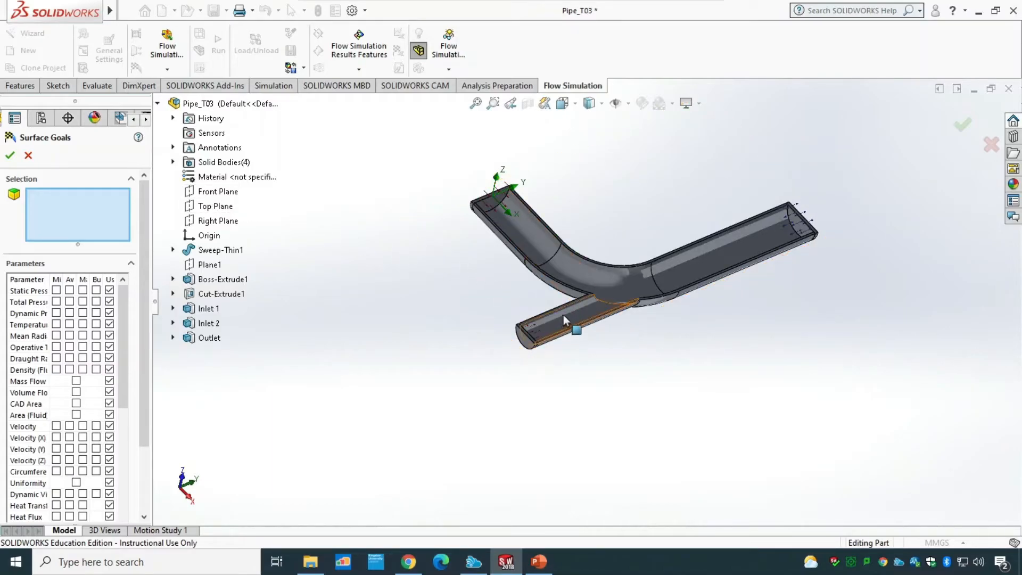
middle_click_drag(601, 322, 566, 369)
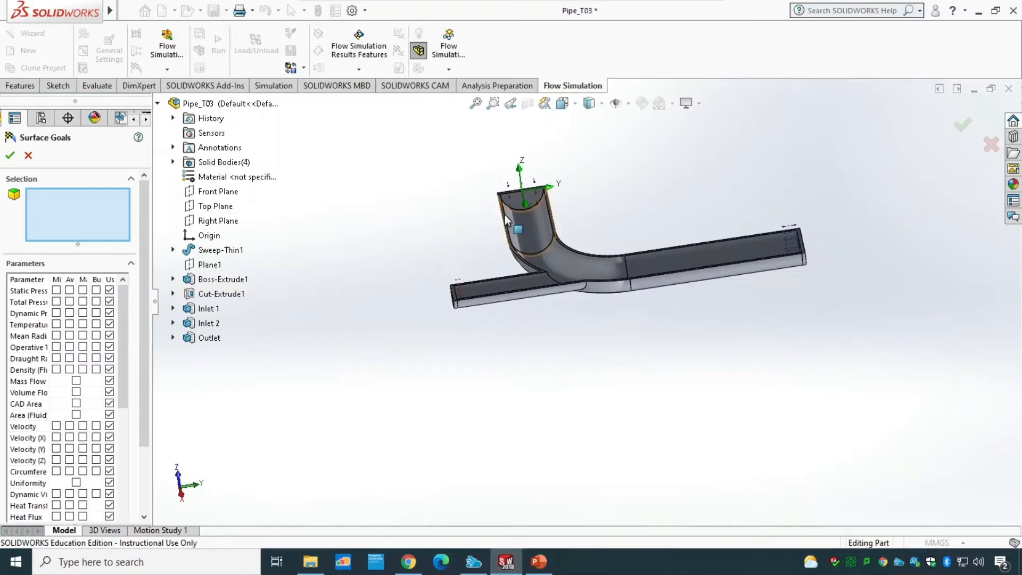
left_click(532, 214)
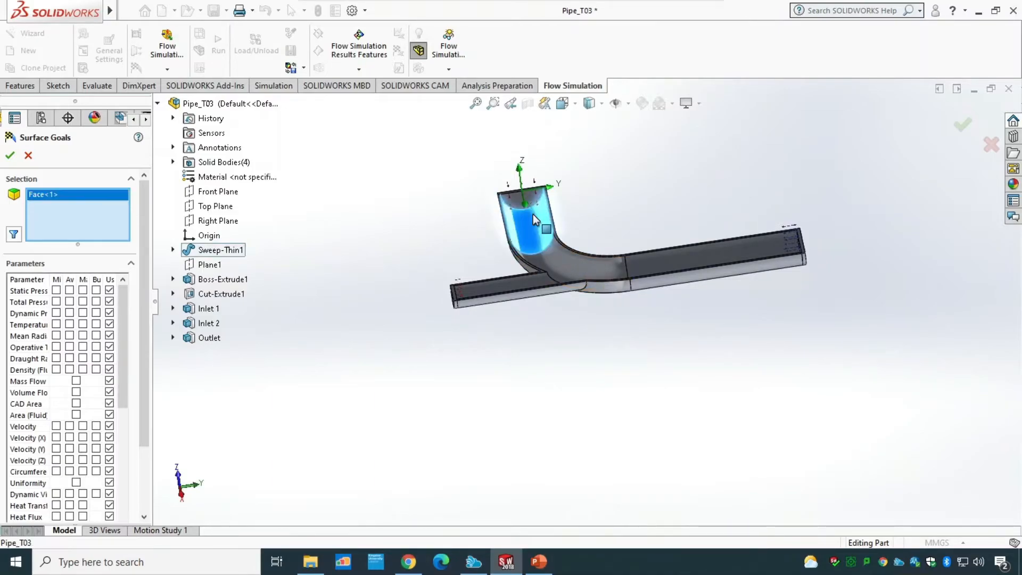
left_click(570, 257)
left_click(681, 258)
left_click(497, 284)
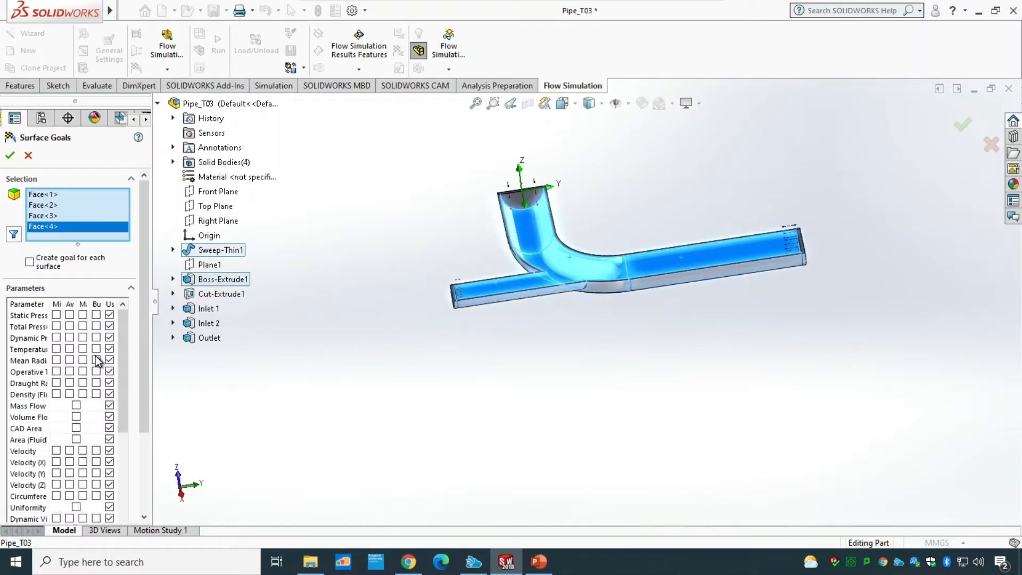
left_click(70, 349)
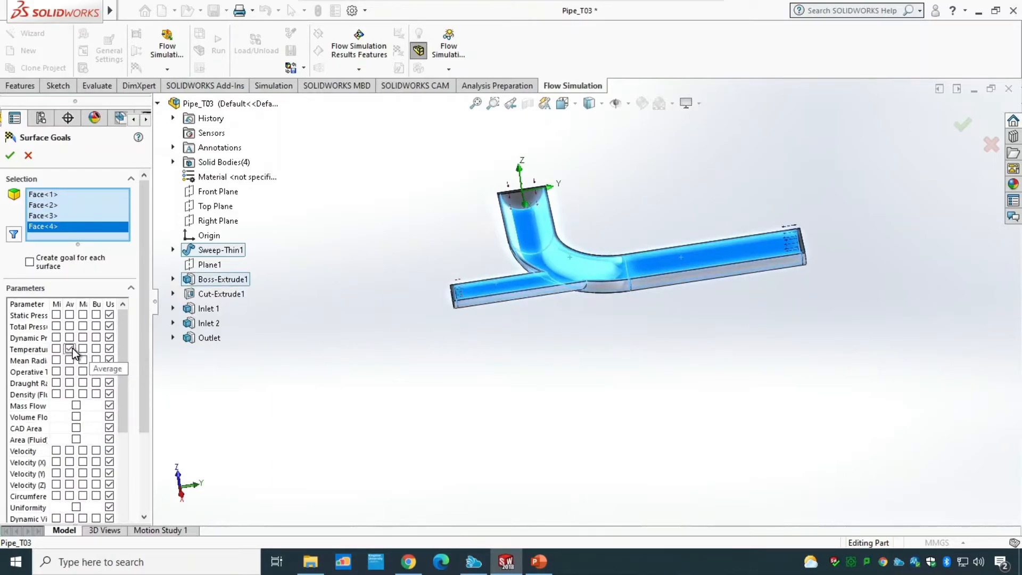
left_click(9, 155)
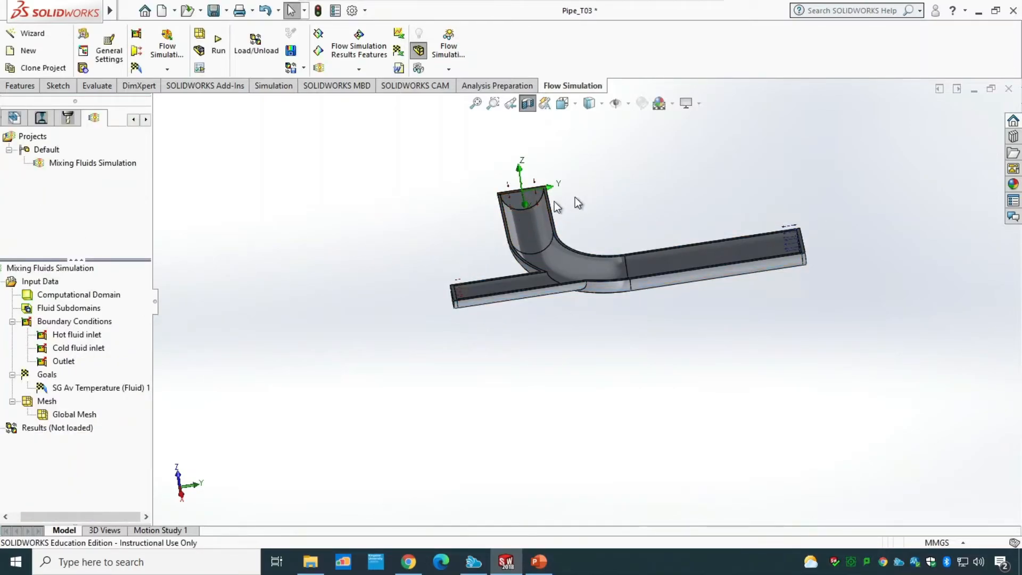
Step: Run the simulation as a new calculation on this computer
scroll(448, 280, "down", 5)
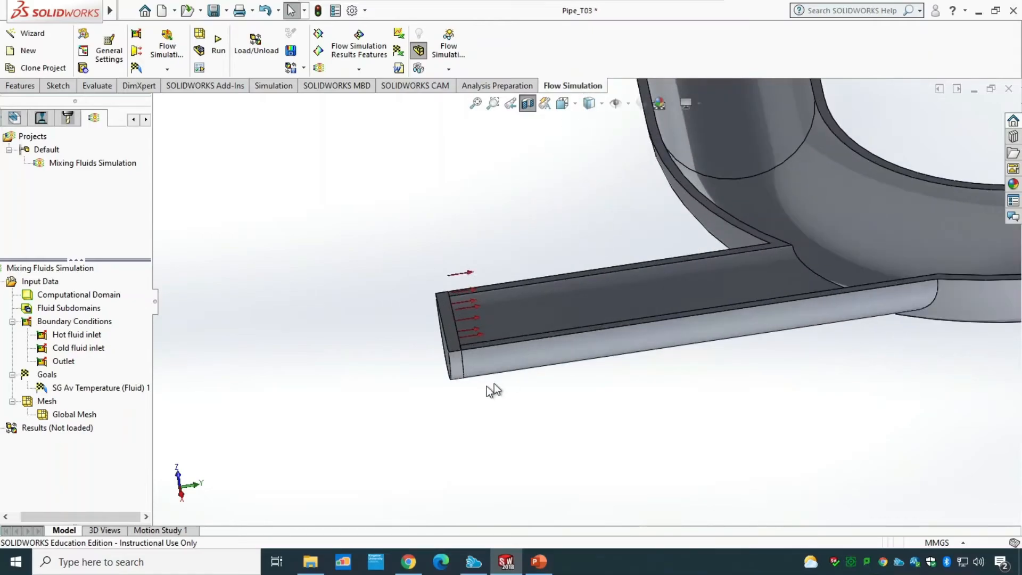
scroll(524, 340, "up", 2)
scroll(574, 273, "up", 5)
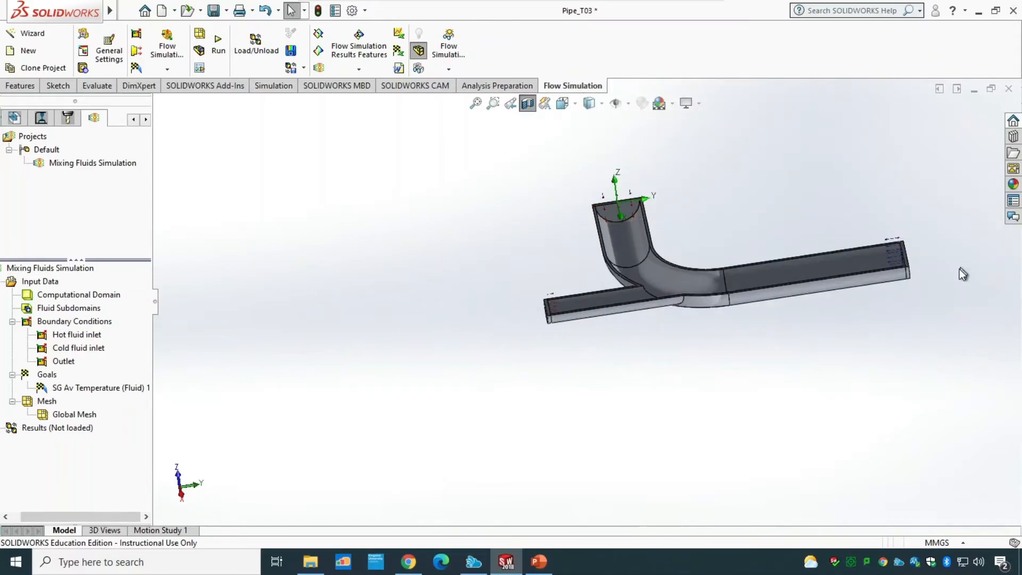
scroll(943, 264, "down", 8)
scroll(474, 407, "up", 6)
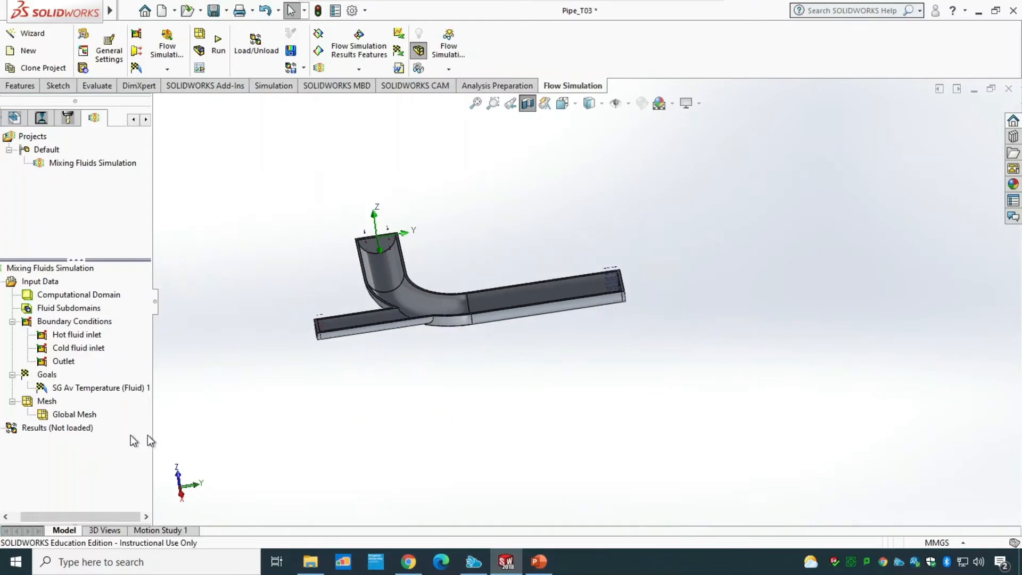
left_click(218, 42)
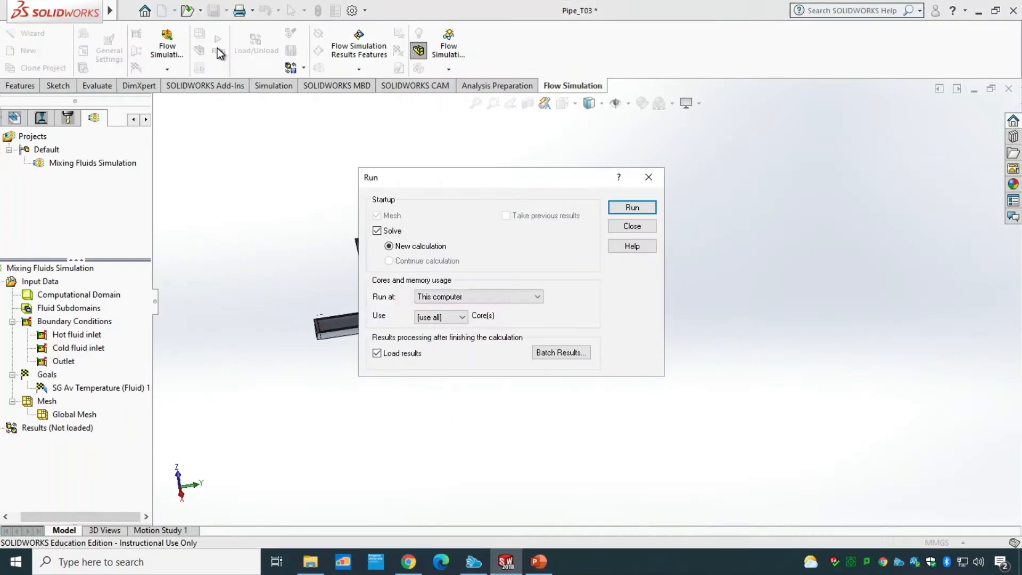
left_click(619, 210)
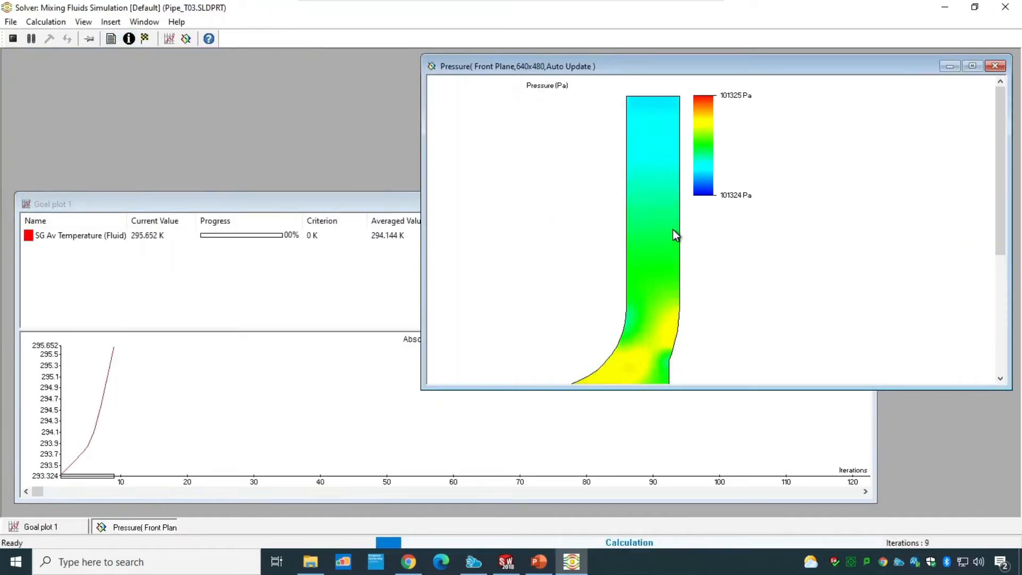
Step: Monitor the solver's goal plot and pressure preview during the calculation, and close the solver window
scroll(672, 229, "down", 5)
scroll(589, 292, "down", 3)
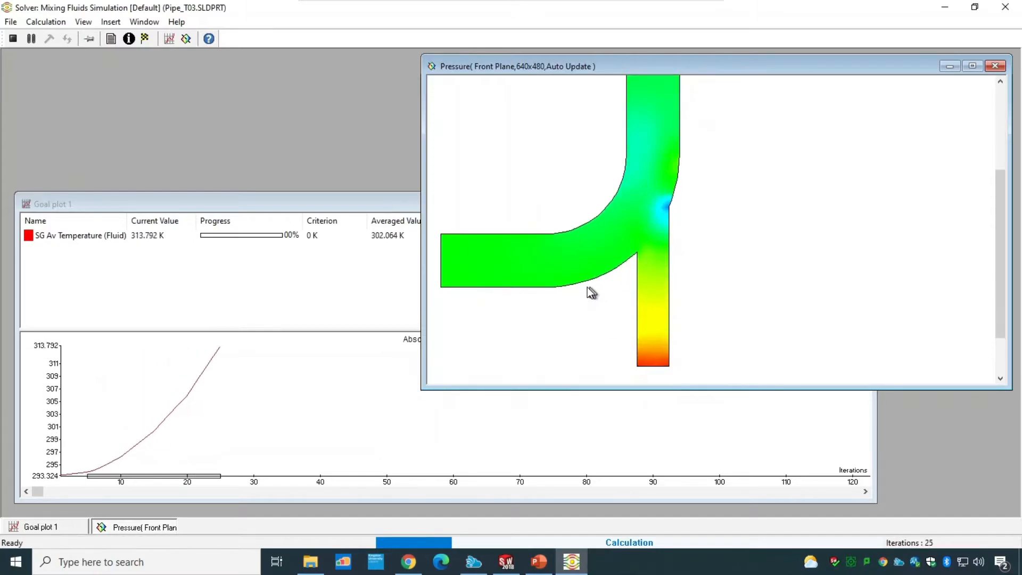
scroll(506, 312, "up", 1)
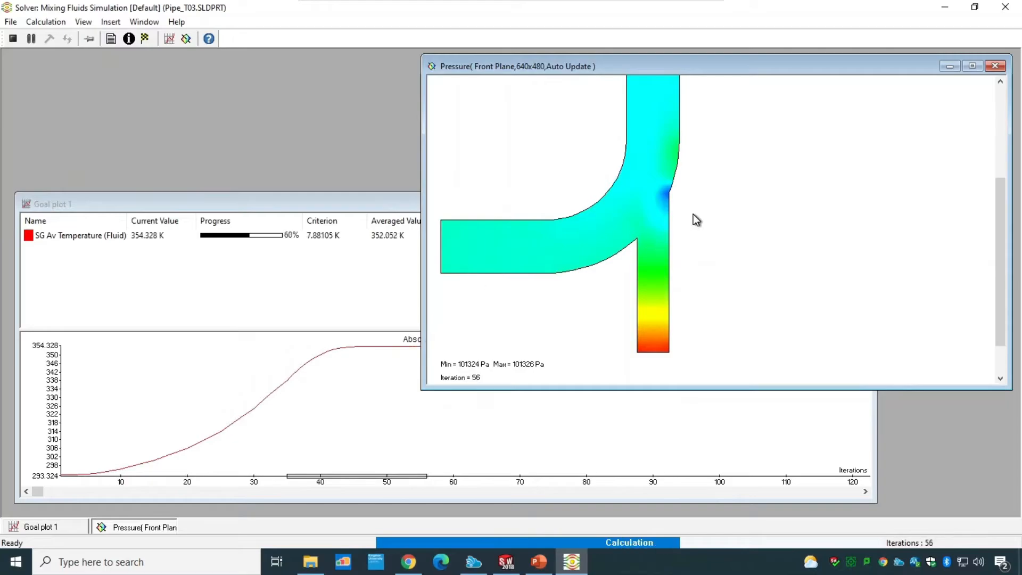
scroll(692, 216, "up", 7)
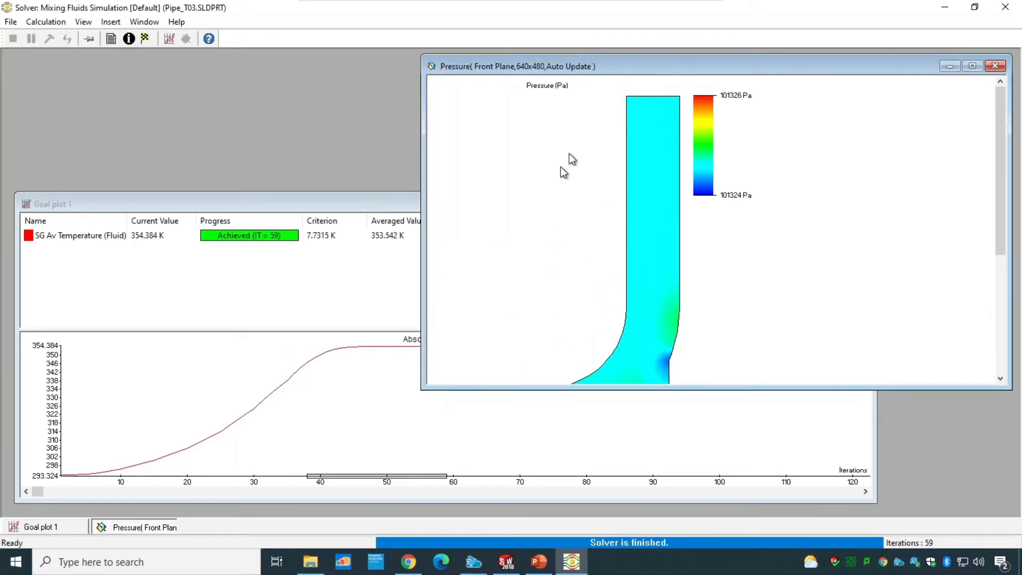
scroll(698, 266, "down", 6)
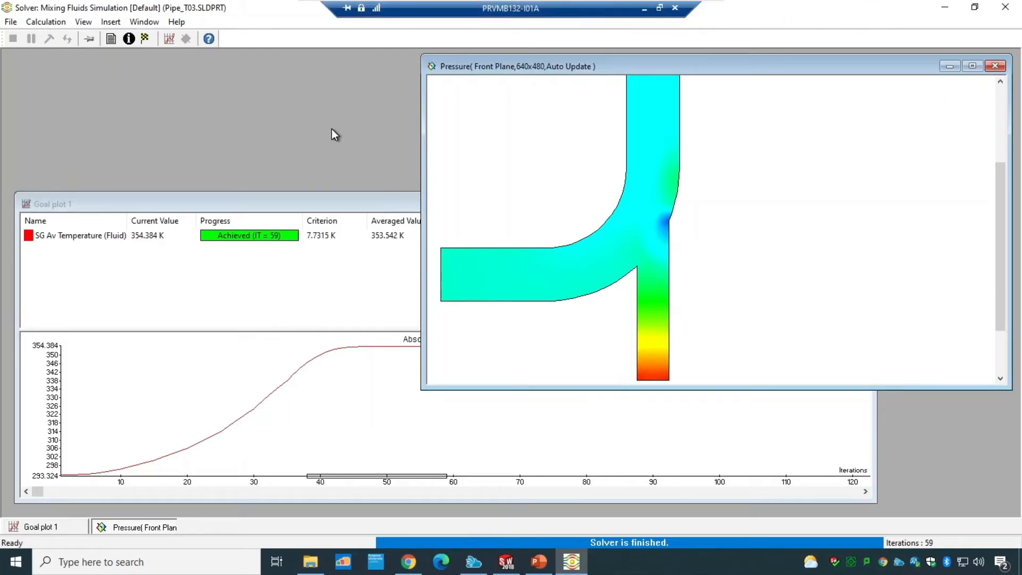
left_click(1007, 11)
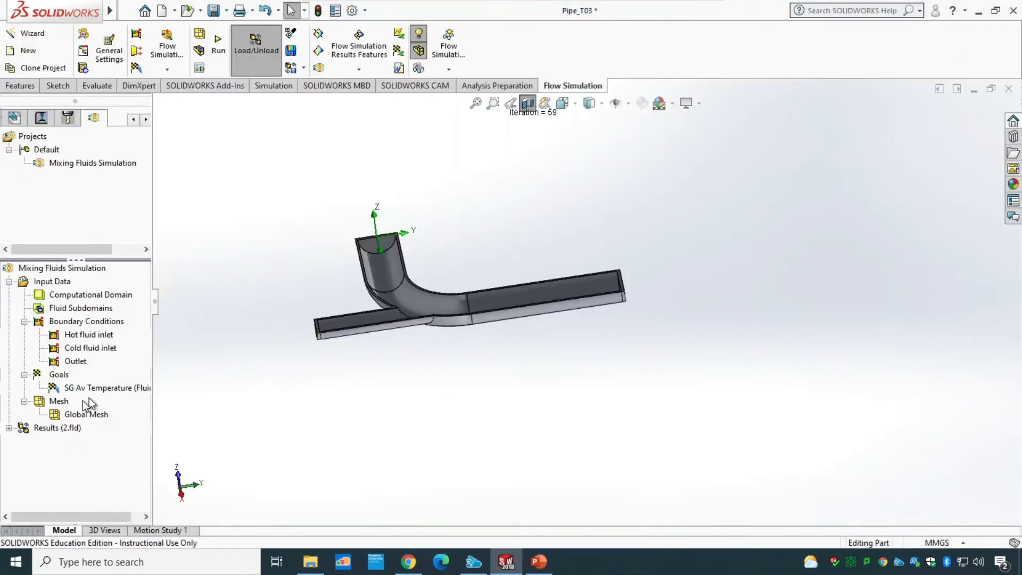
Step: Insert a pressure contour cut plot on the Front Plane from the loaded results
left_click(10, 428)
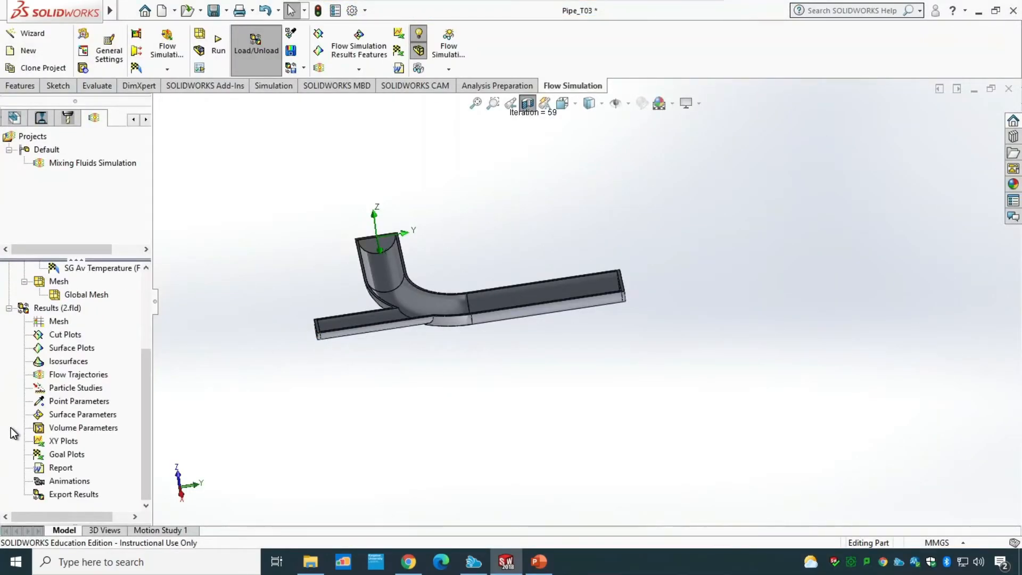
right_click(72, 335)
left_click(97, 342)
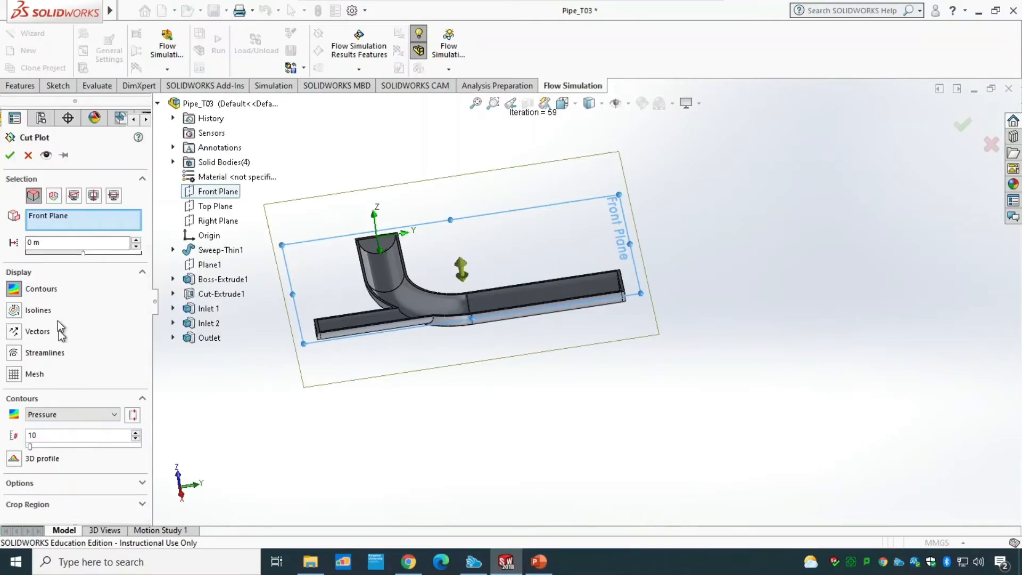
left_click(9, 155)
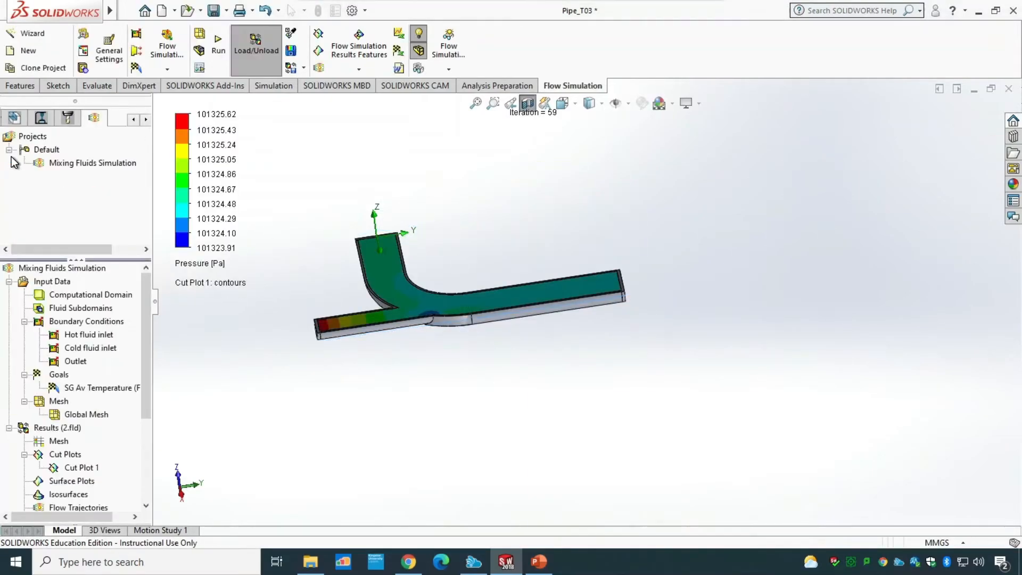
Step: Switch to the front view and play the cut plot animation
key("ctrl+7")
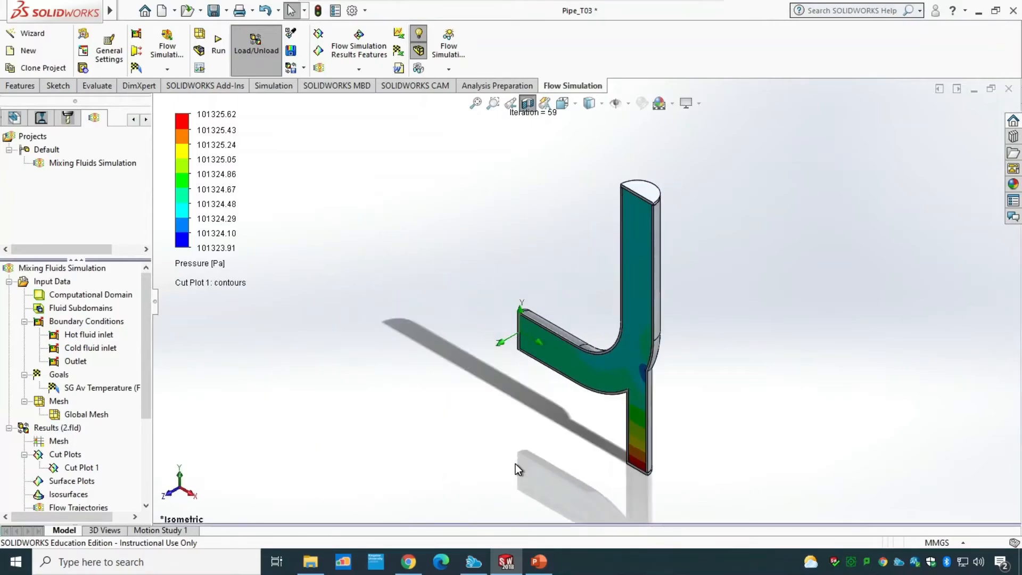
key("ctrl+1")
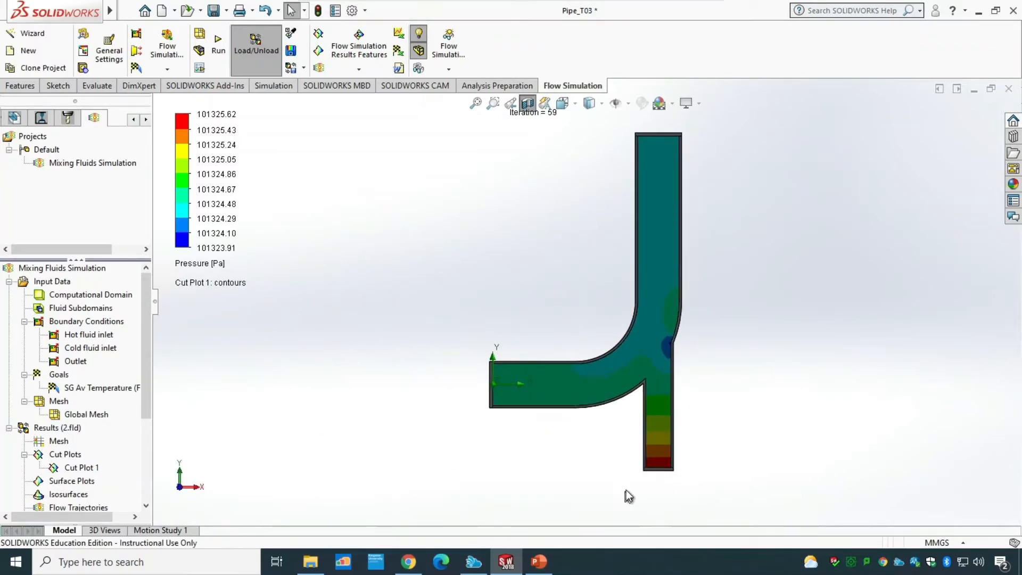
right_click(77, 468)
left_click(116, 361)
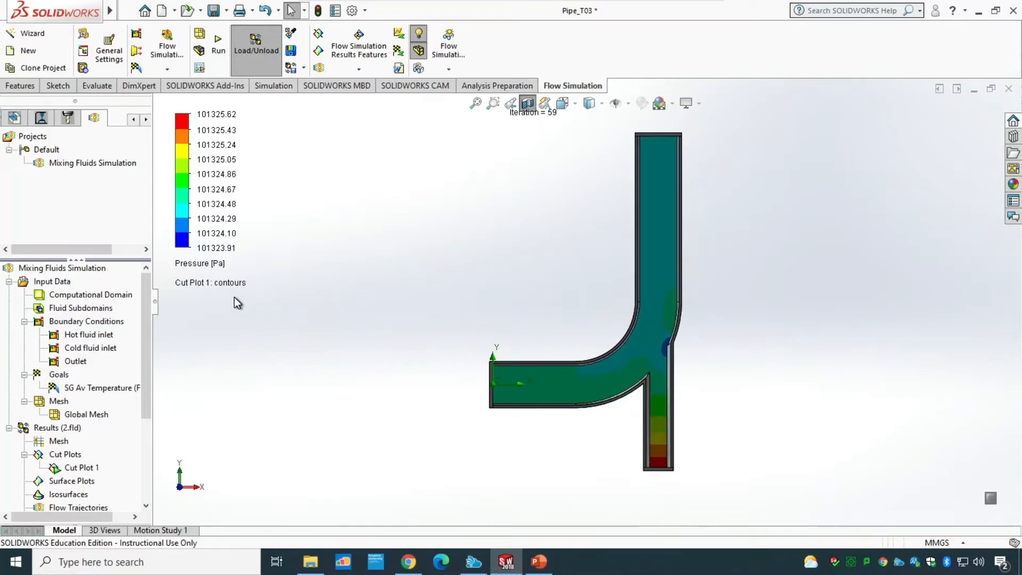
Step: Change the cut plot's displayed parameter to Temperature (Fluid) and stop the cut plot animation
left_click(219, 264)
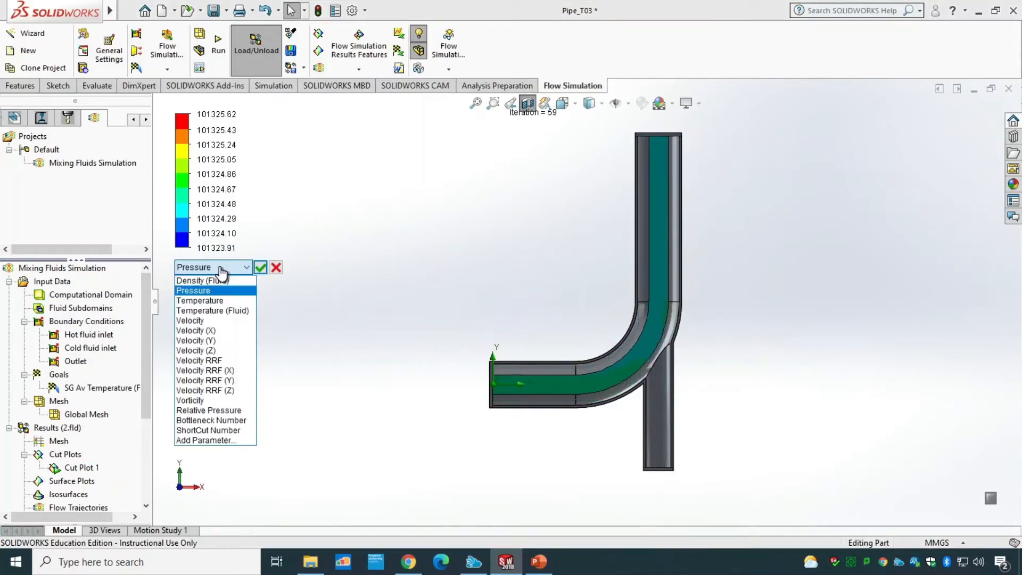
left_click(221, 310)
left_click(261, 267)
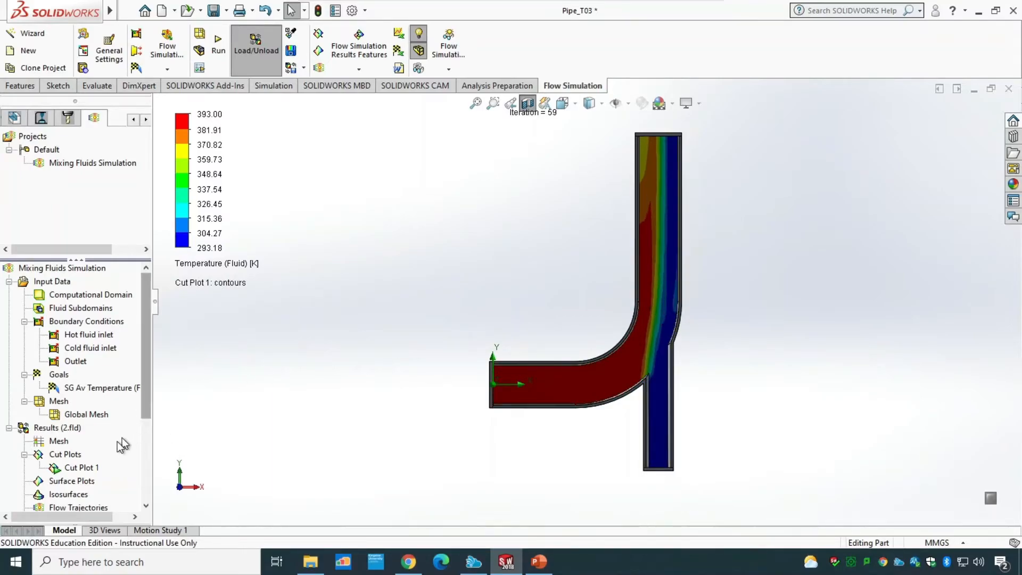
right_click(85, 466)
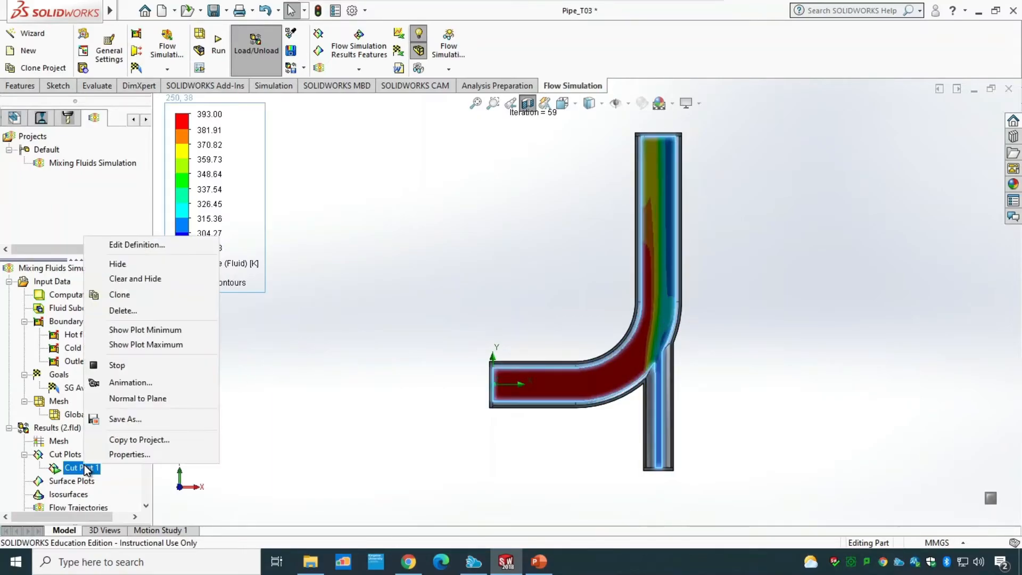
left_click(123, 365)
Step: Insert flow trajectories with starting points on the Front Plane
left_click_drag(147, 349, 143, 449)
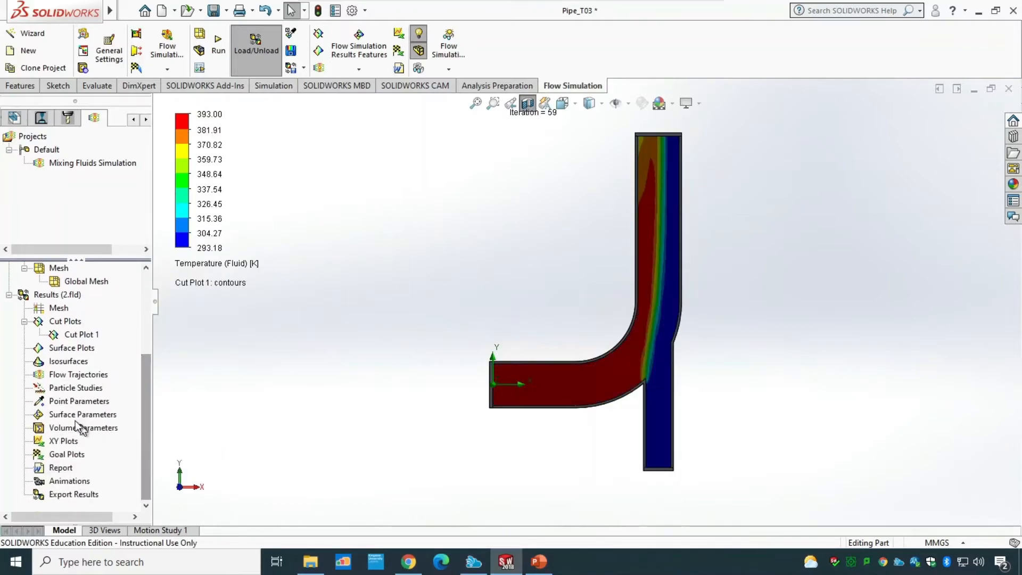
right_click(62, 371)
left_click(90, 377)
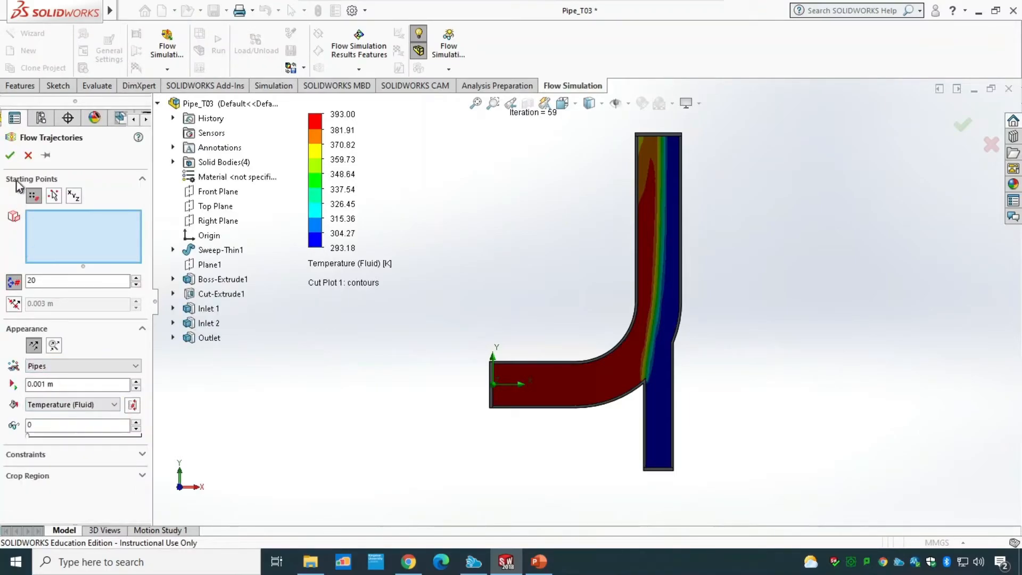
left_click(9, 155)
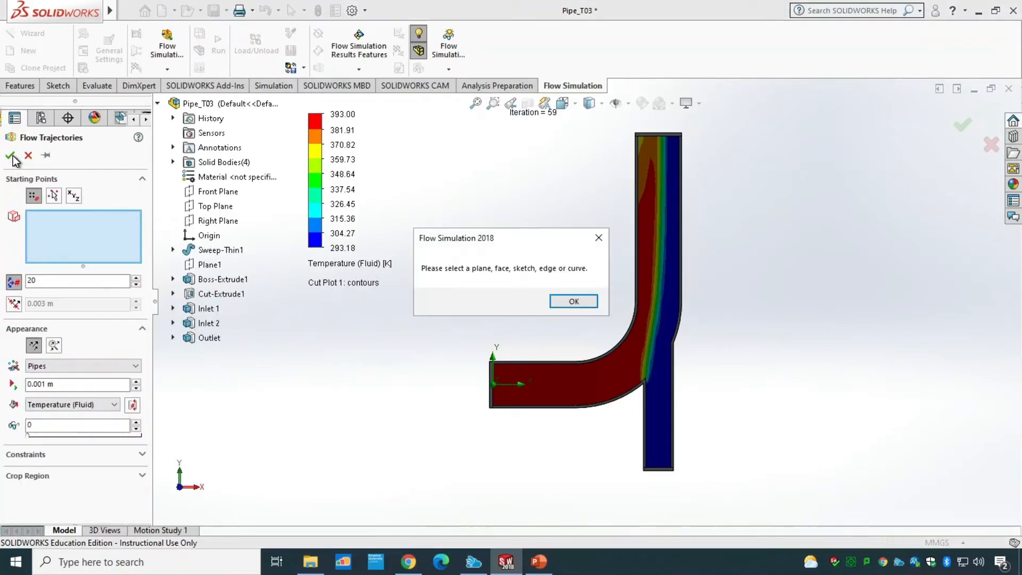
left_click(574, 301)
left_click(200, 193)
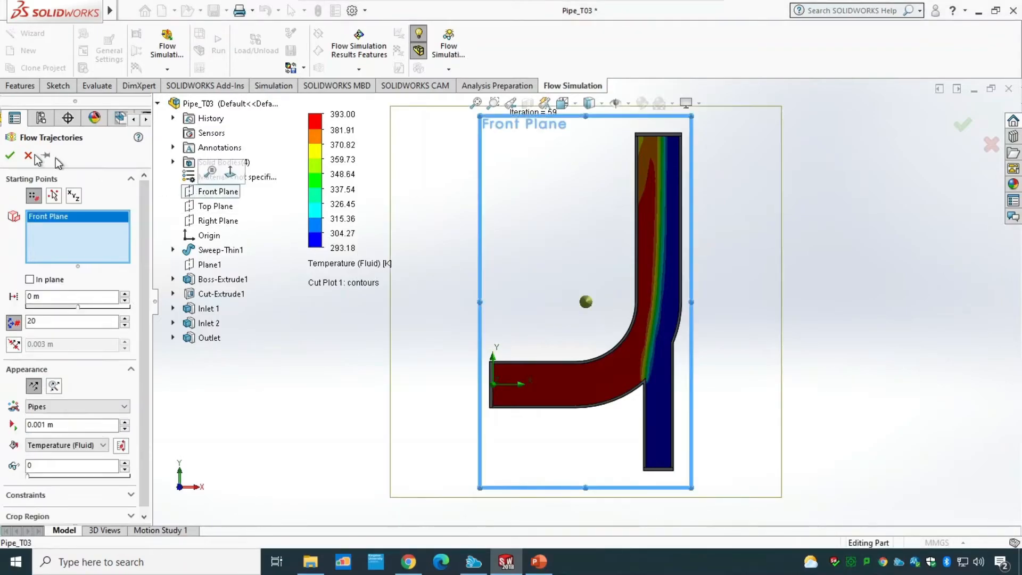
left_click(10, 155)
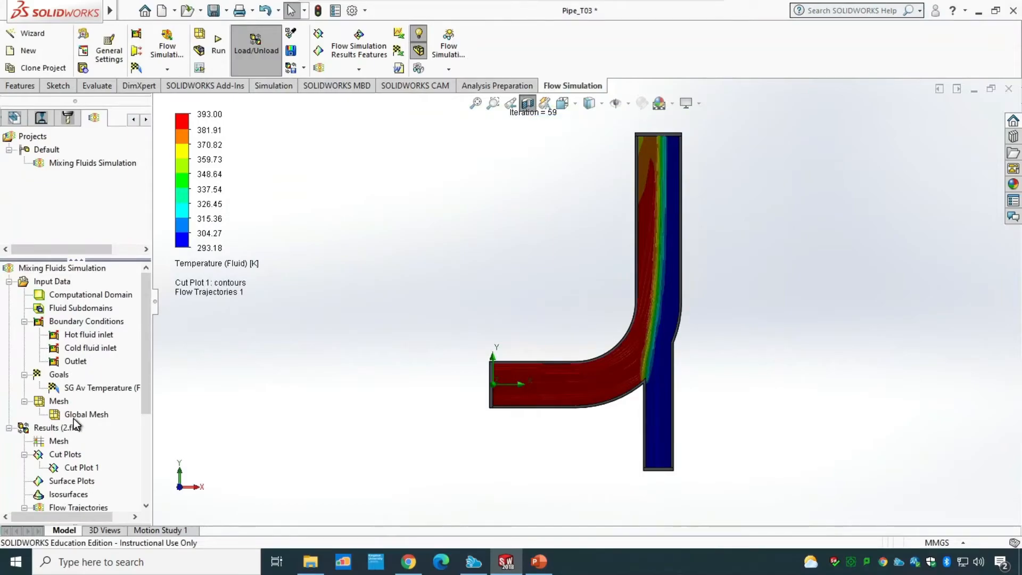
Step: Hide the cut plot and play the flow trajectories animation
right_click(70, 468)
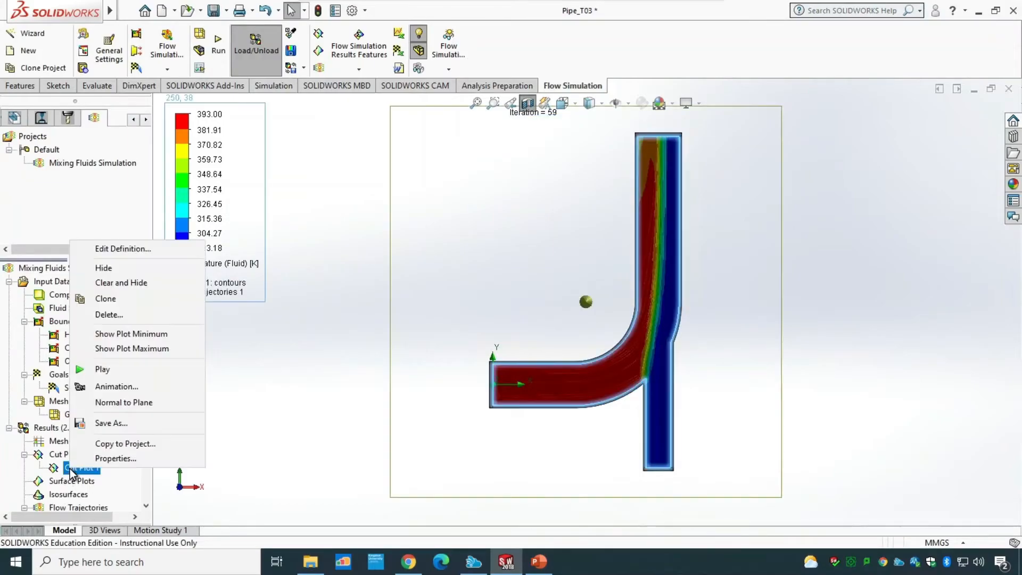
left_click(119, 272)
left_click_drag(142, 319, 146, 397)
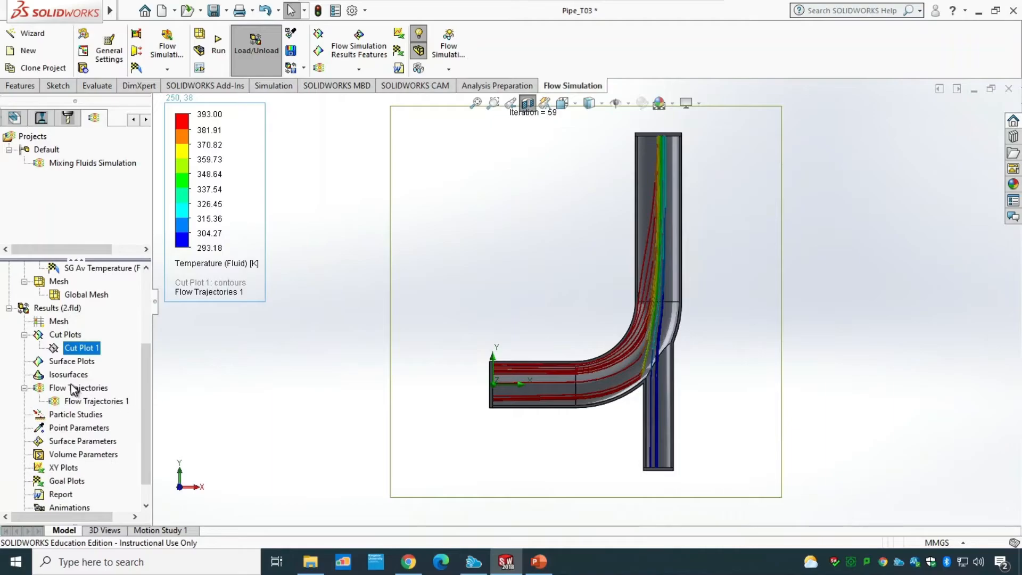
right_click(64, 400)
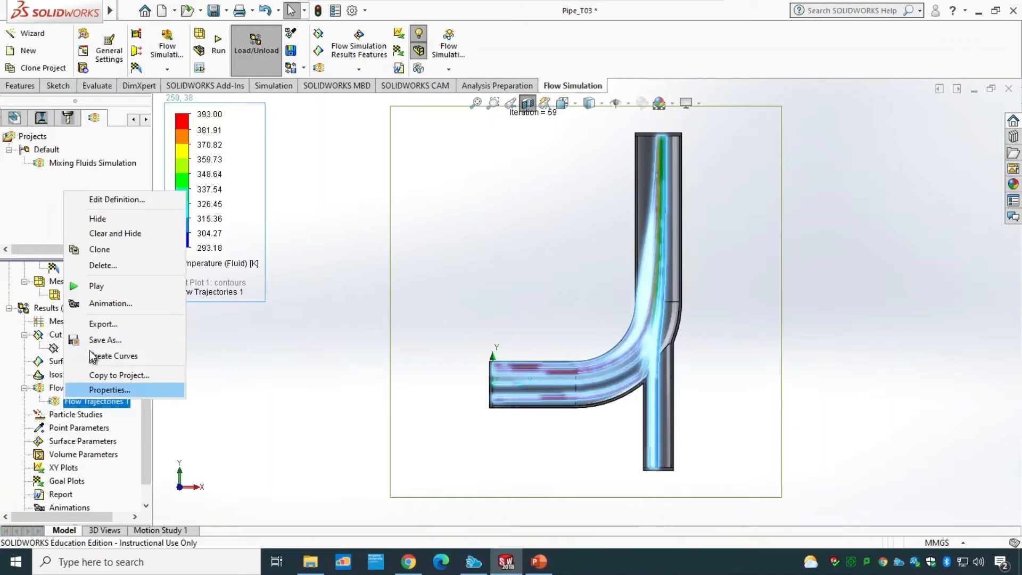
left_click(98, 288)
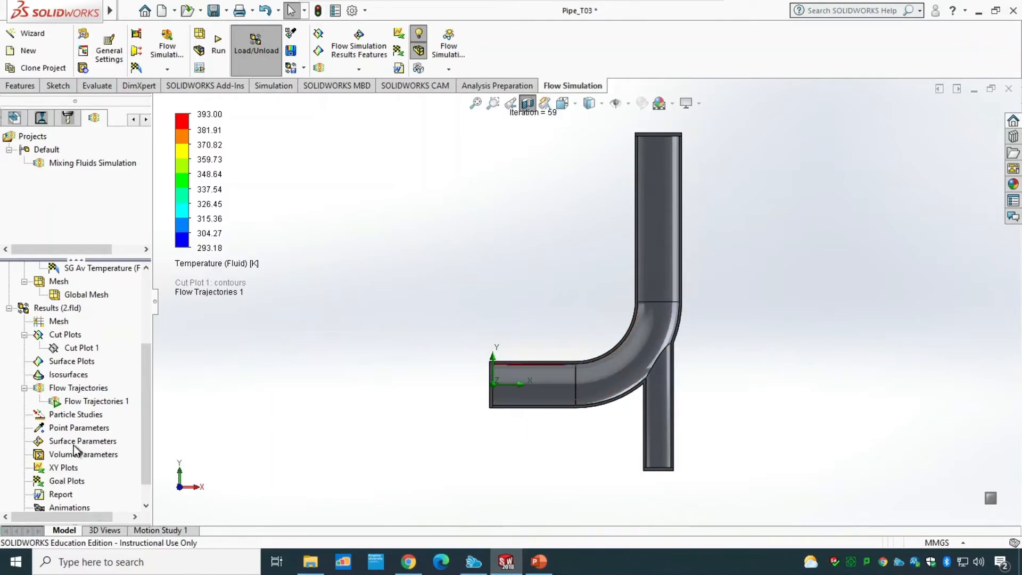
Step: Edit the flow trajectories to display as spheres, then play their animation
right_click(78, 400)
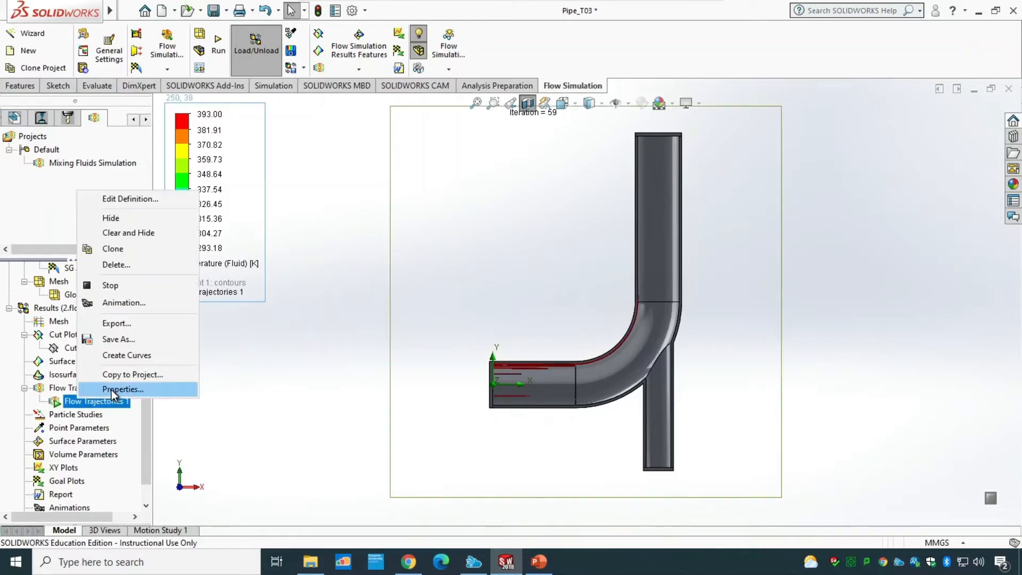
left_click(120, 200)
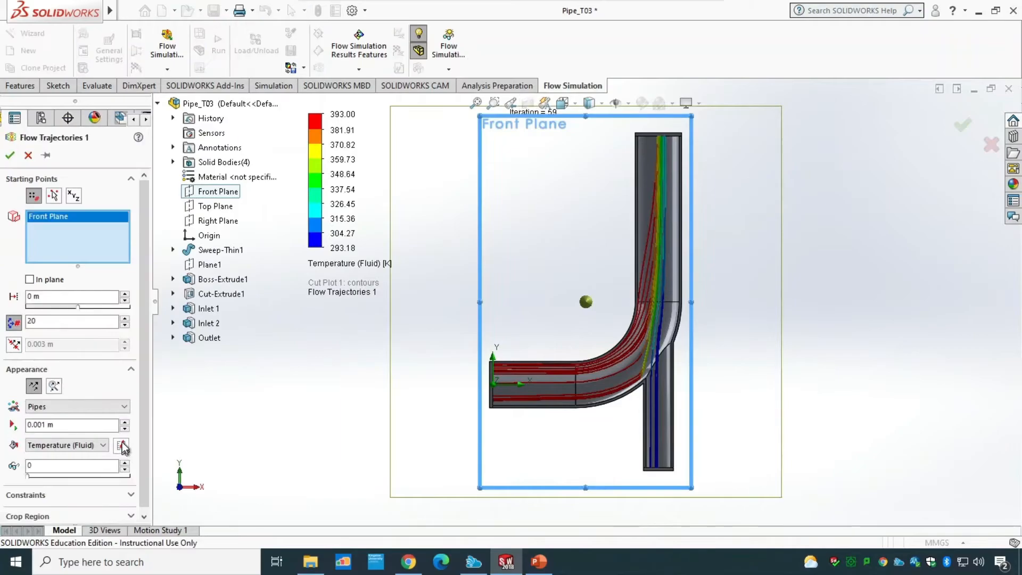
left_click(58, 387)
left_click(65, 407)
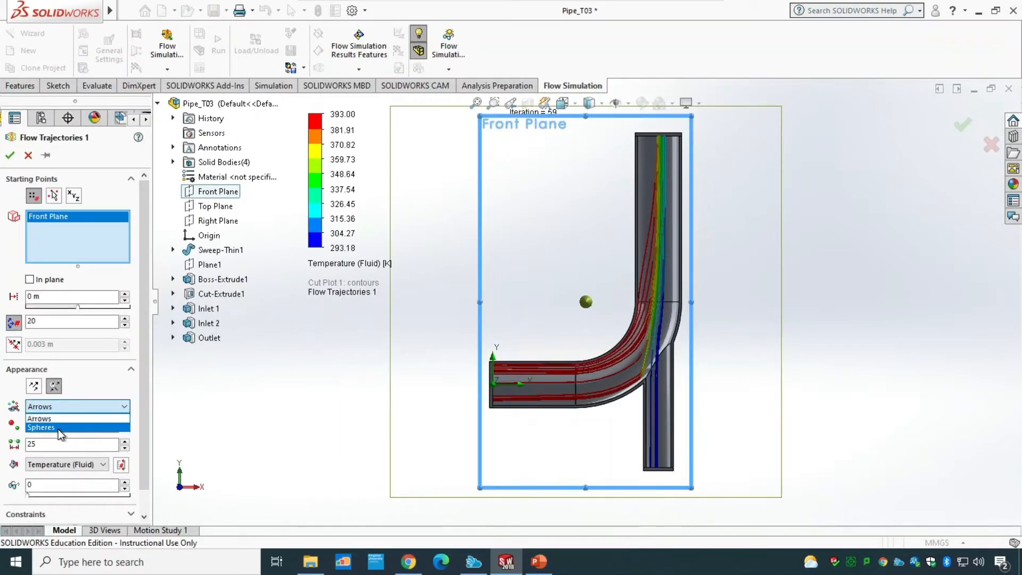
left_click(59, 429)
left_click(11, 156)
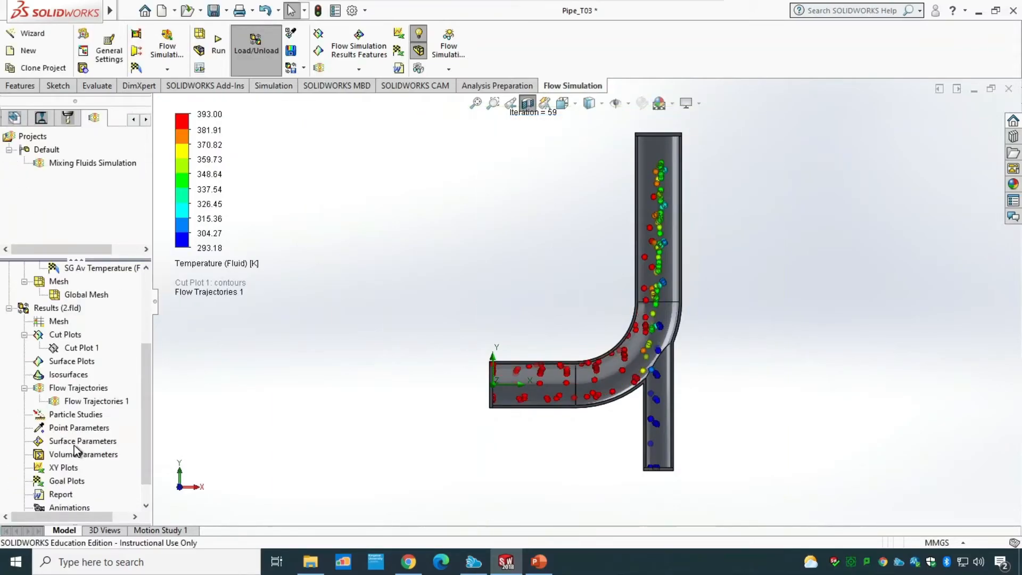
right_click(85, 403)
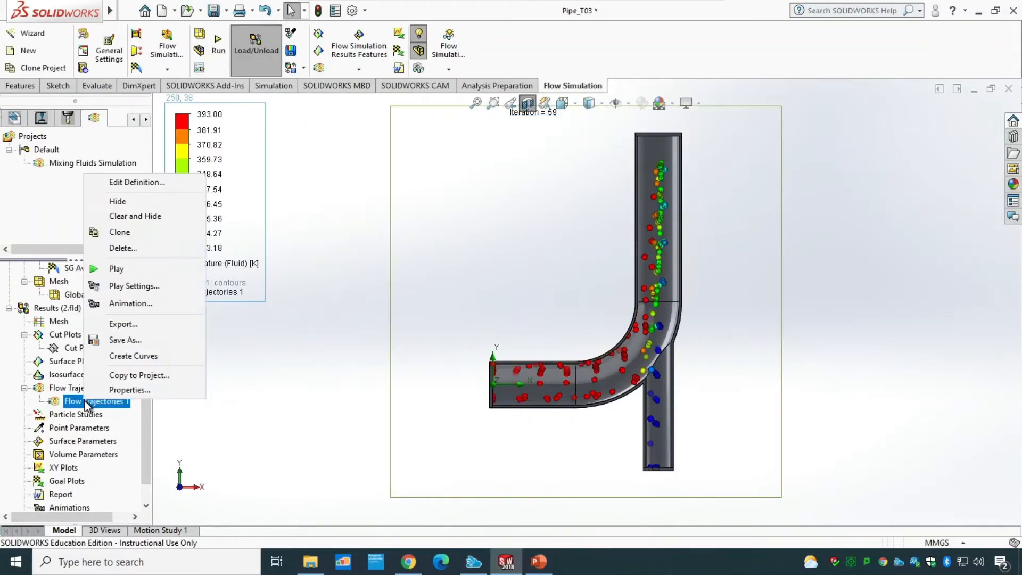
left_click(135, 266)
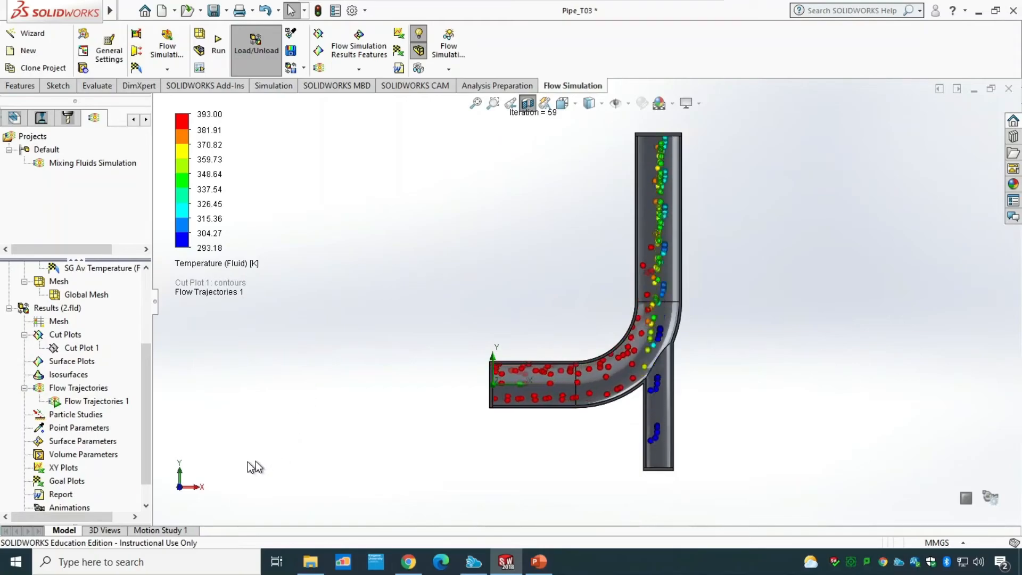
Step: Edit the flow trajectories to display as arrows instead of spheres
right_click(83, 401)
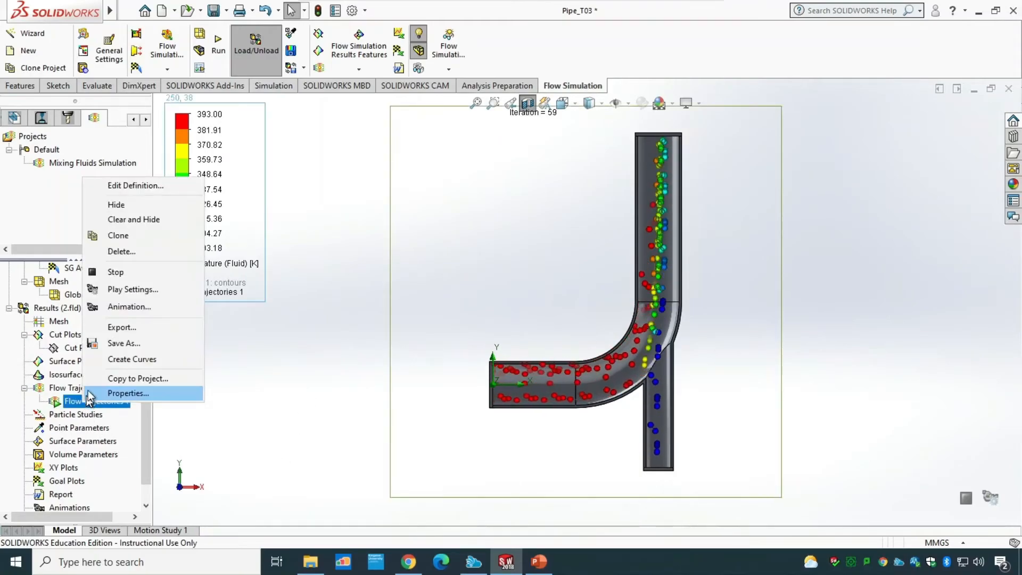
left_click(141, 184)
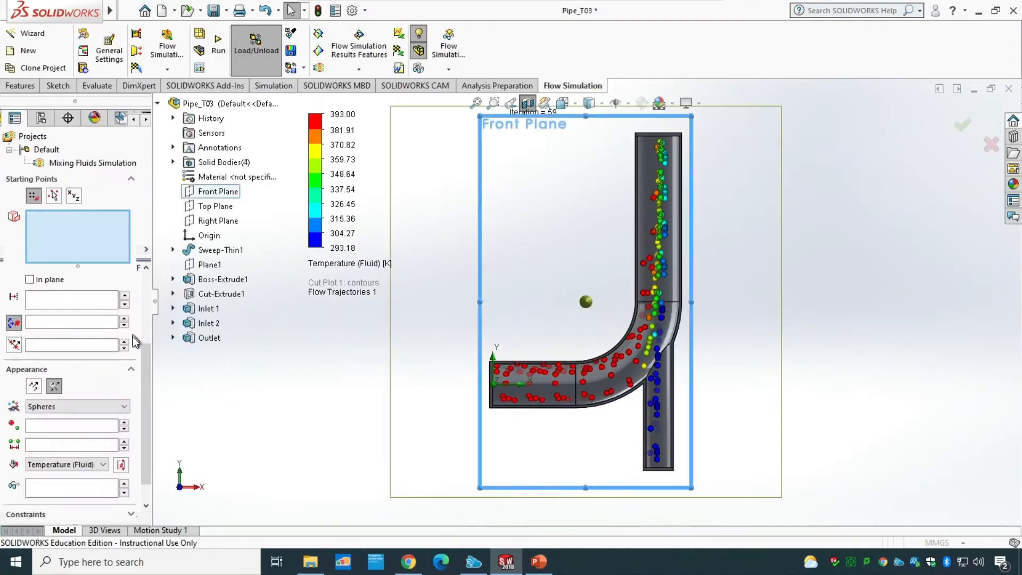
left_click(101, 406)
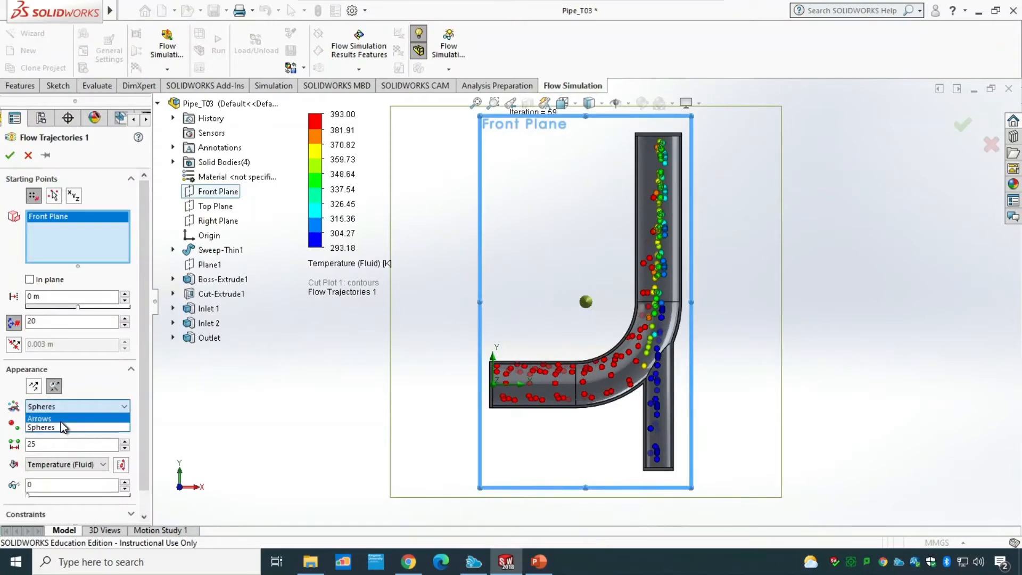
left_click(60, 422)
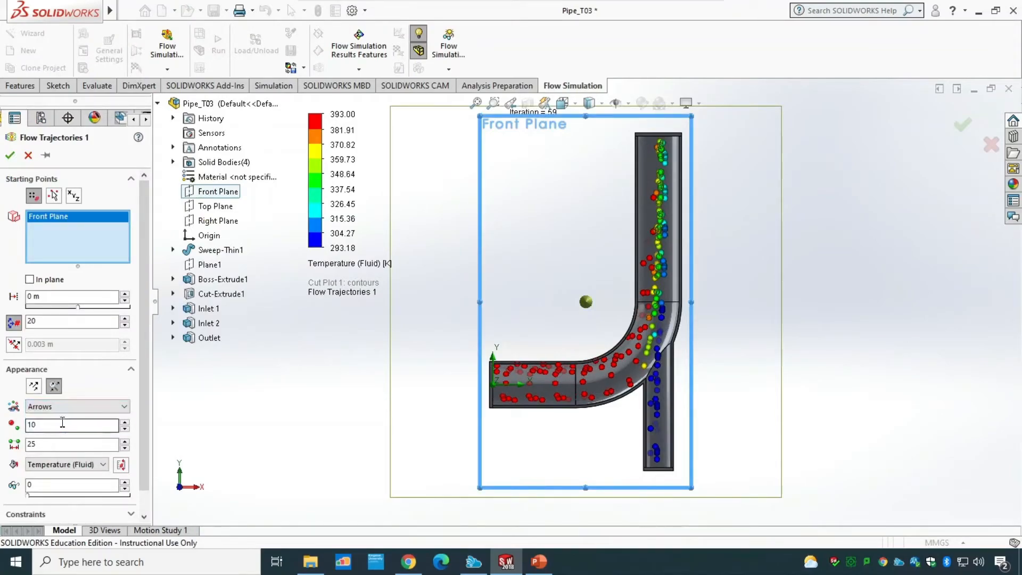
left_click(14, 159)
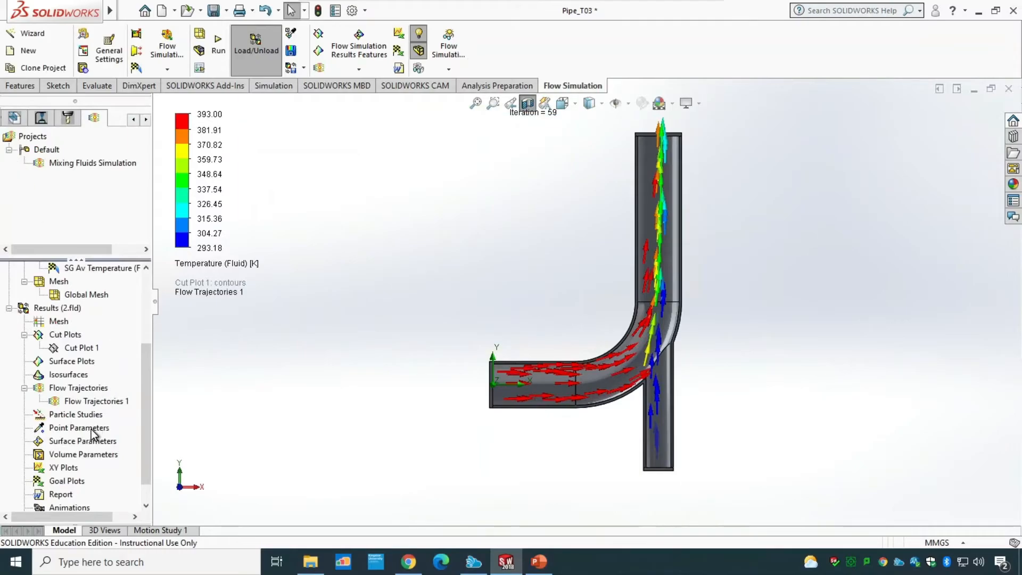
Step: Play the arrow flow trajectories animation
right_click(101, 405)
left_click(139, 272)
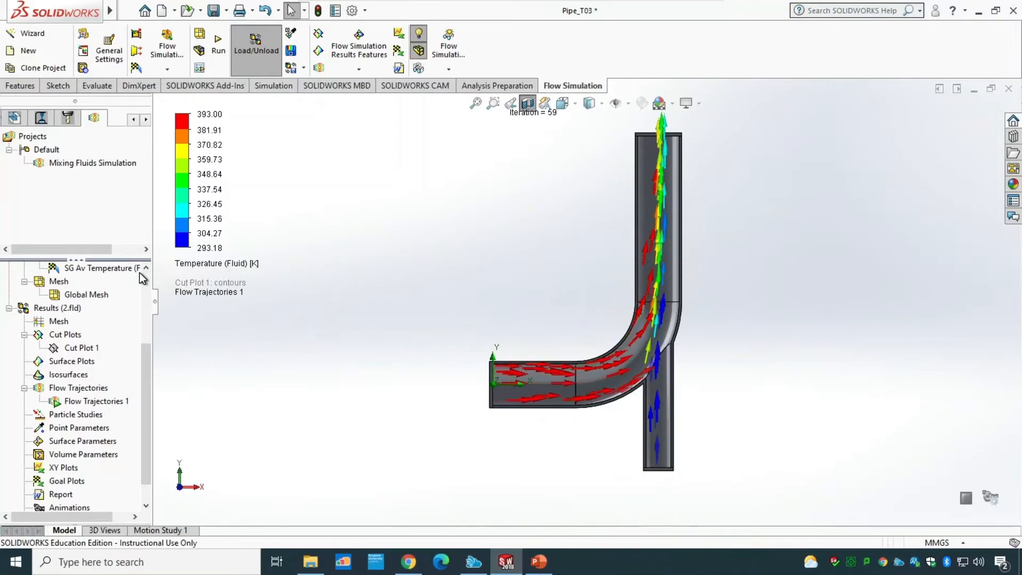
left_click_drag(146, 451, 137, 498)
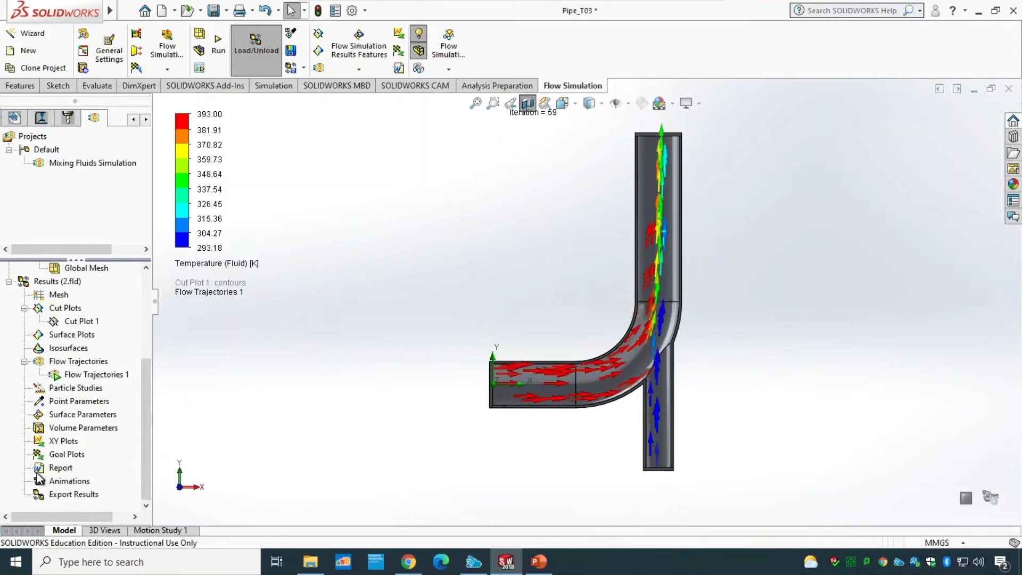
right_click(107, 374)
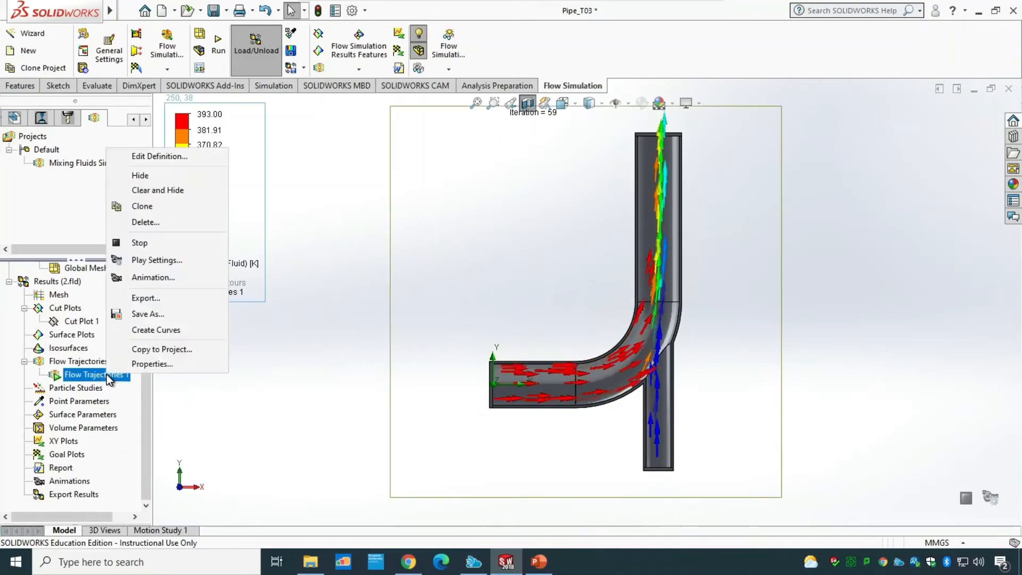
left_click(242, 414)
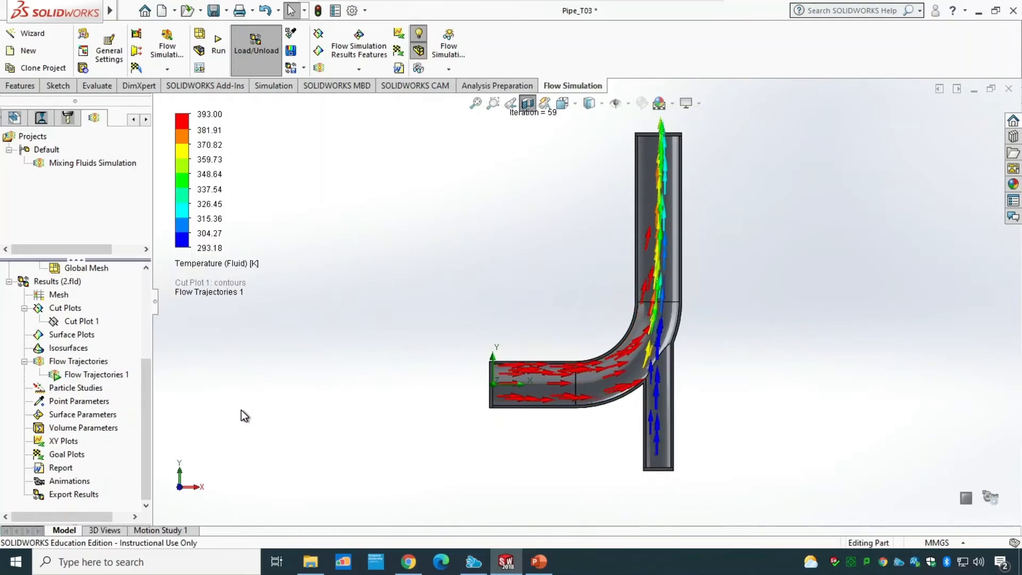
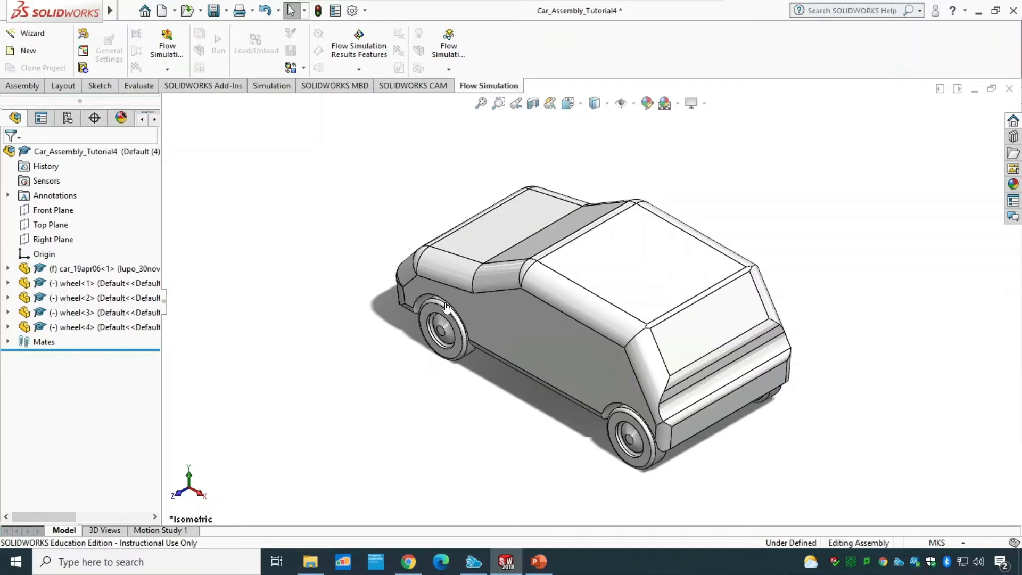
Step: Create a new part document and set its units to MKS (meter, kilogram, second)
left_click(23, 86)
key("ctrl+n")
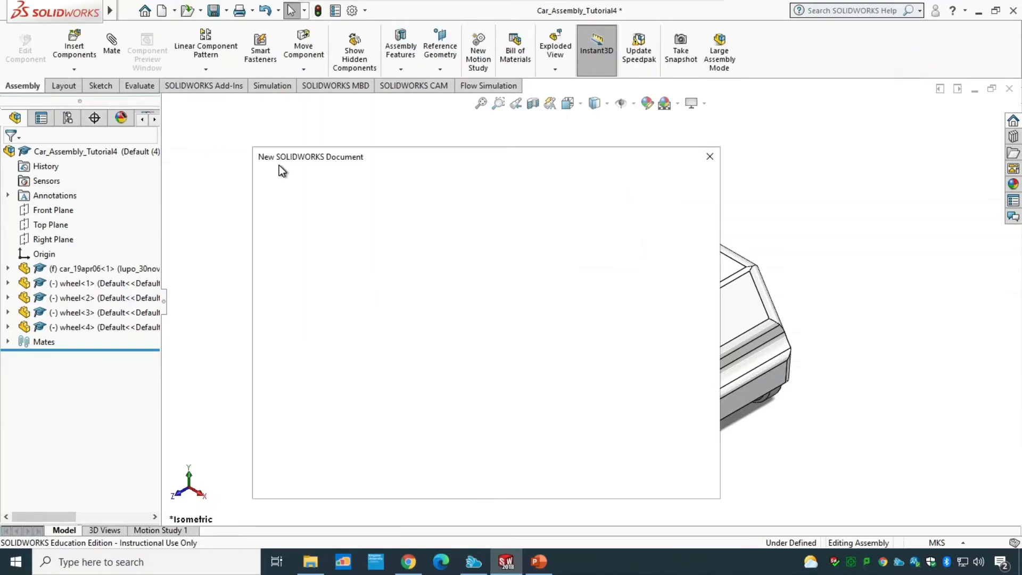
left_click(539, 469)
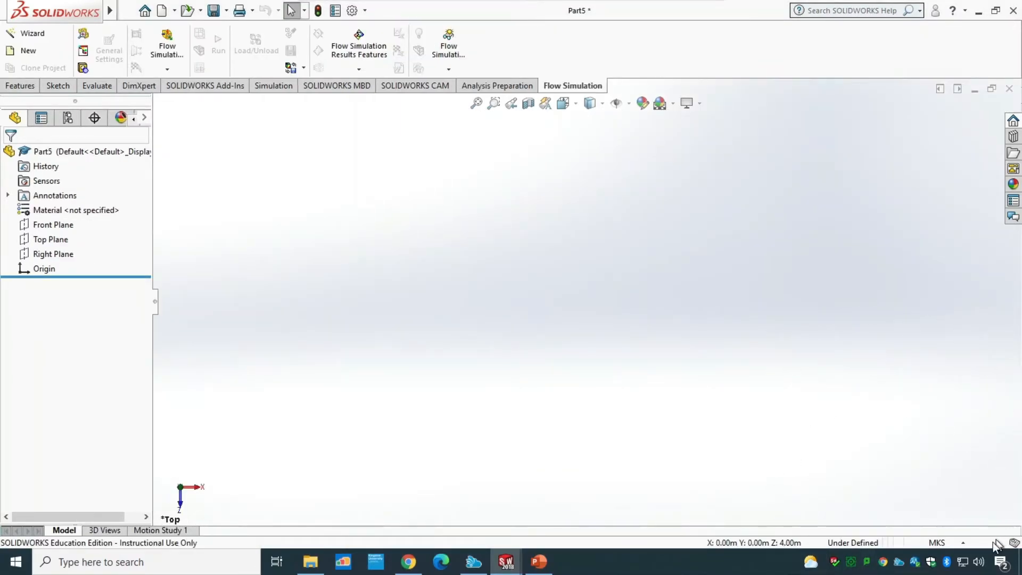
left_click(953, 543)
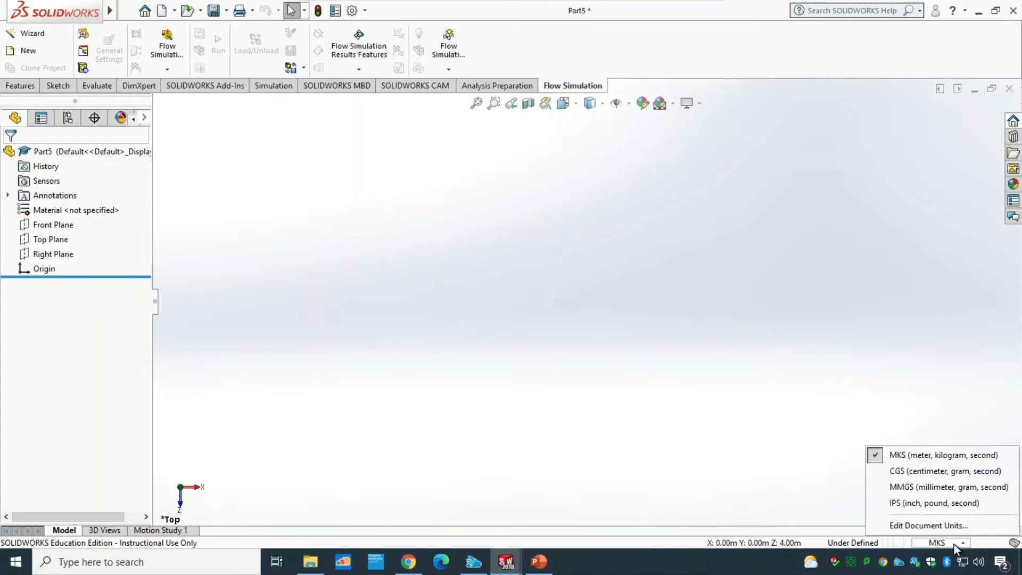
left_click(925, 458)
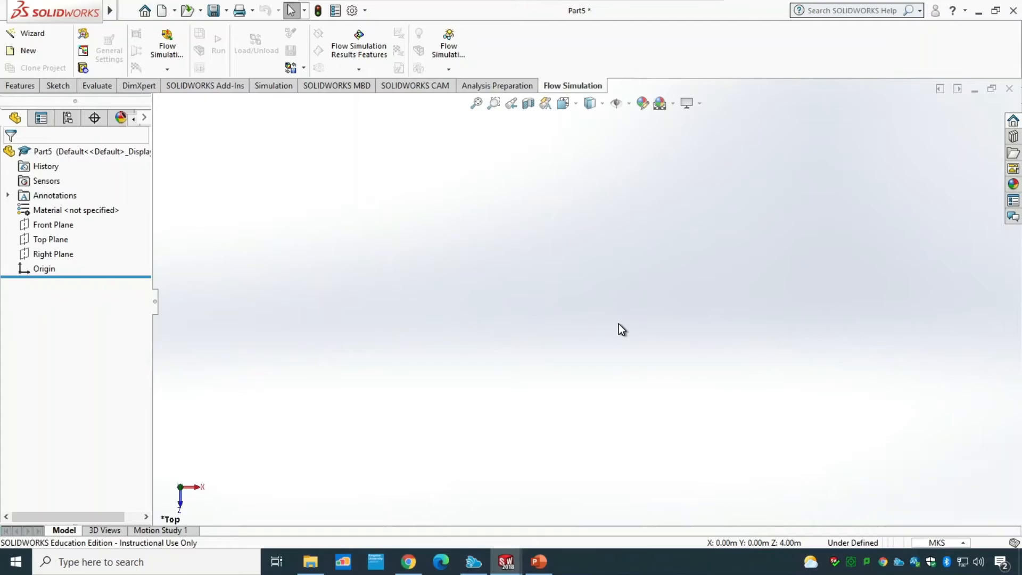
Step: Start a sketch on the Top Plane and draw a vertical midpoint line centred on the origin, about 0.08 m long
left_click(60, 239)
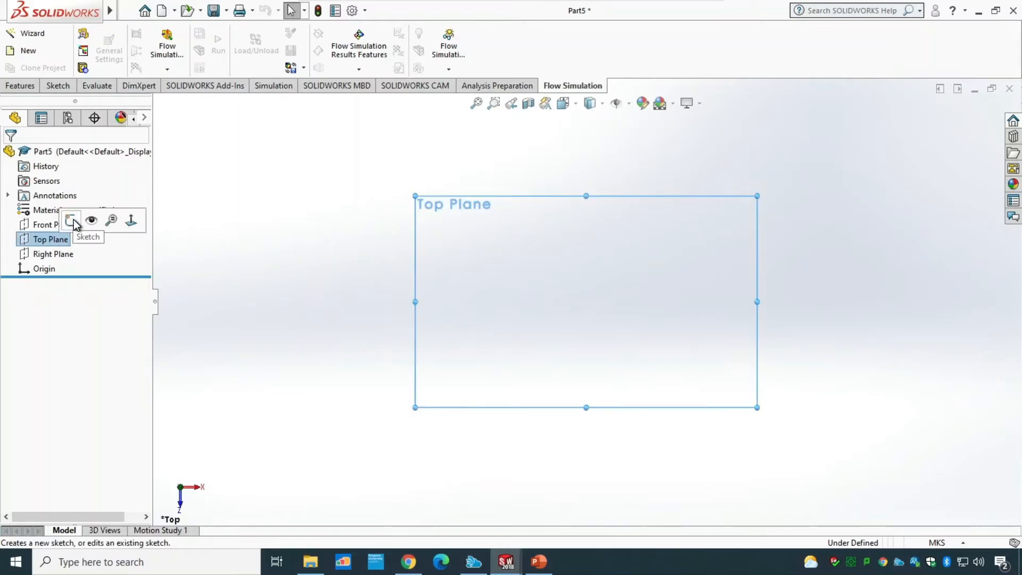
left_click(72, 220)
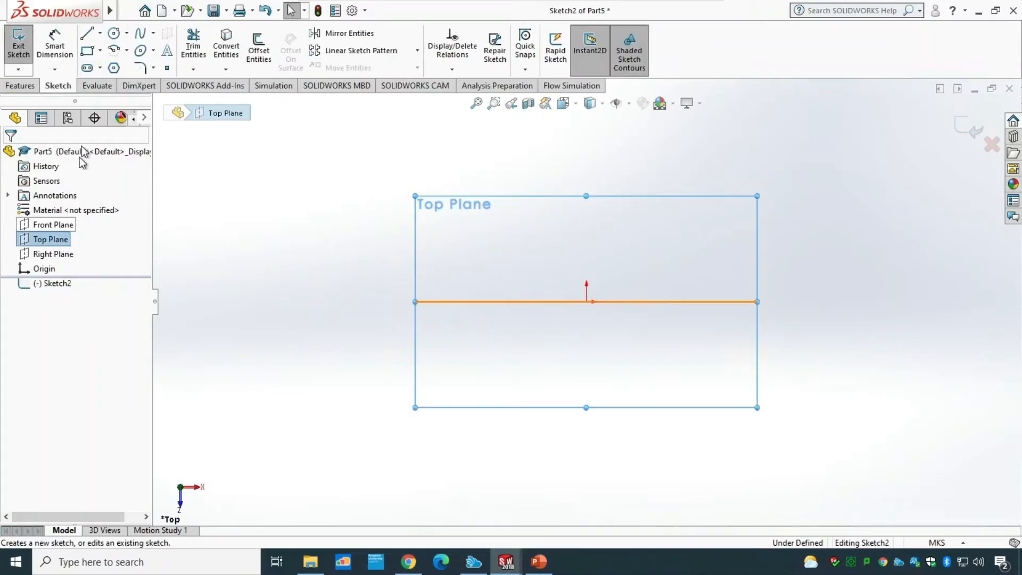
left_click(100, 34)
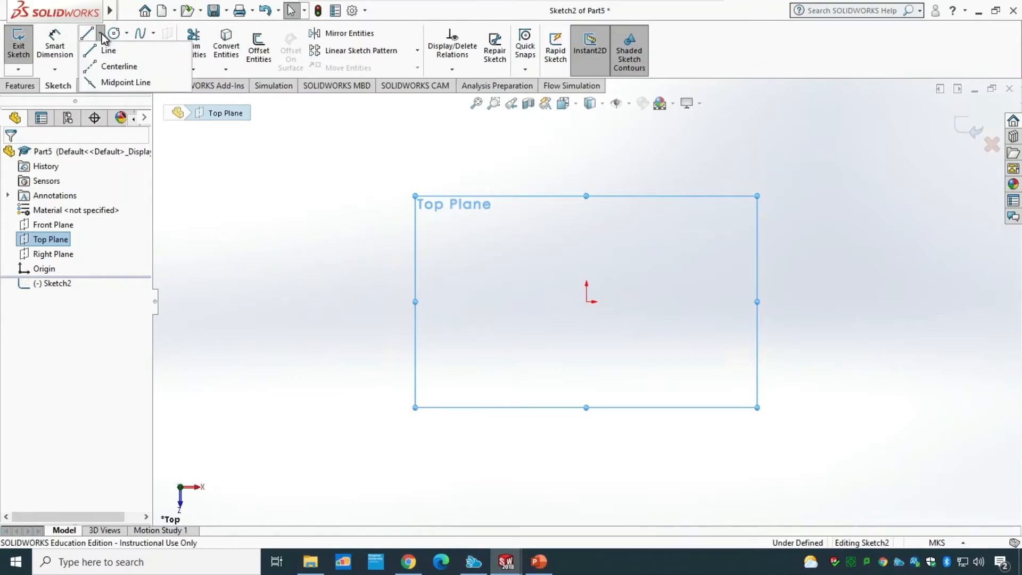
left_click(117, 83)
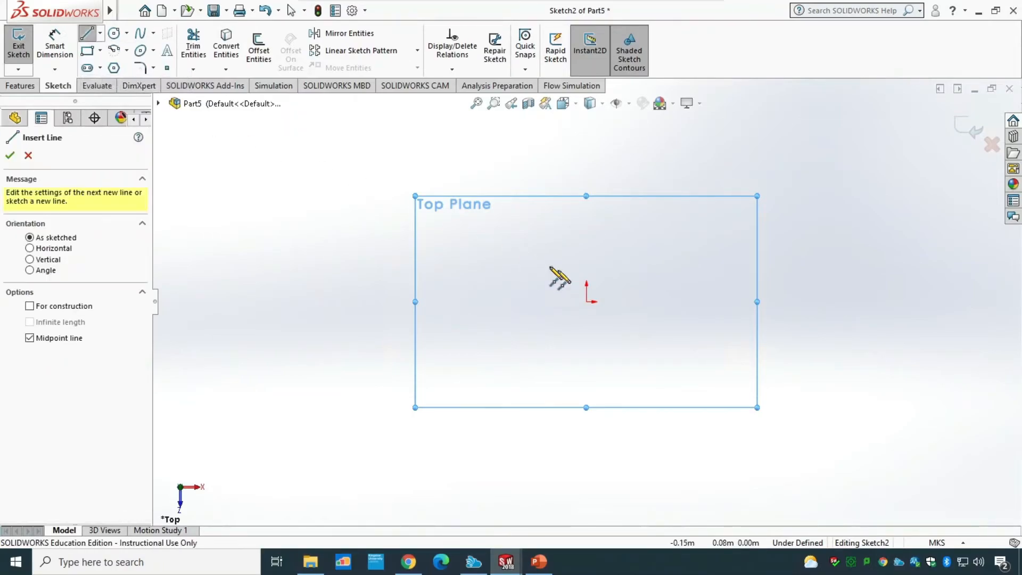
left_click(586, 301)
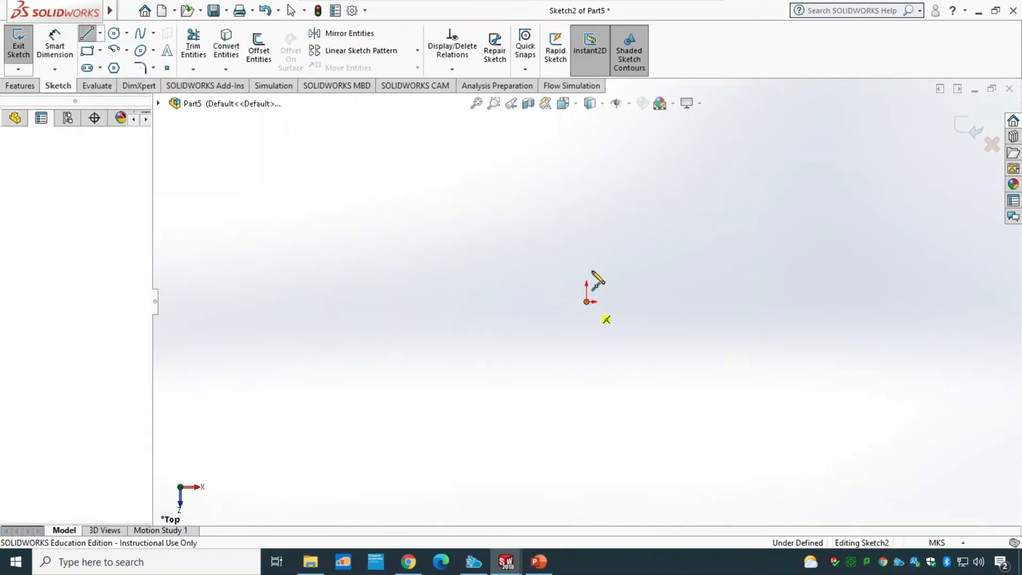
left_click(586, 226)
key("Escape")
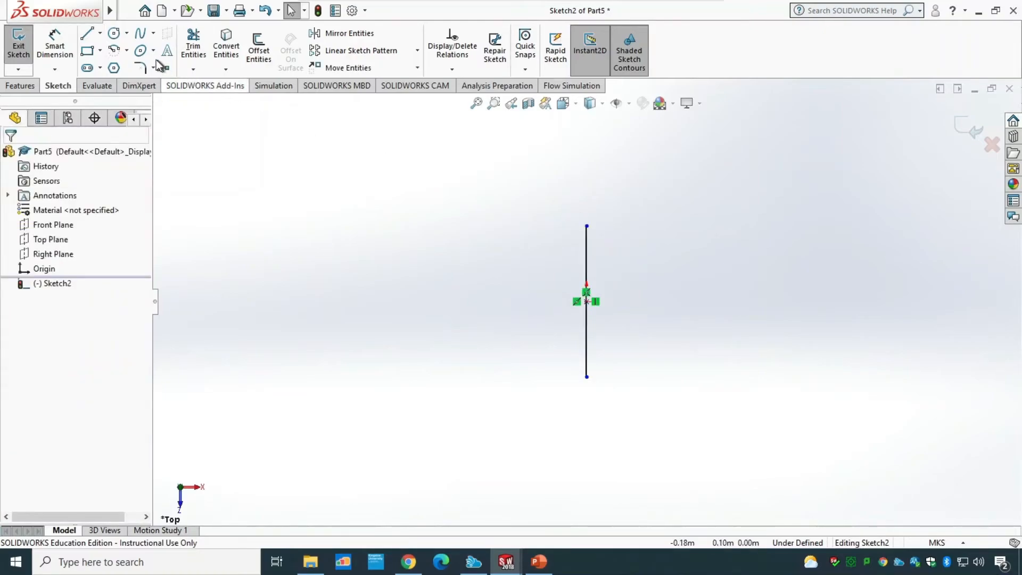
Step: Draw three lines from the midpoint line's ends to close a rectangle about 0.17 m wide
left_click(87, 33)
left_click(587, 377)
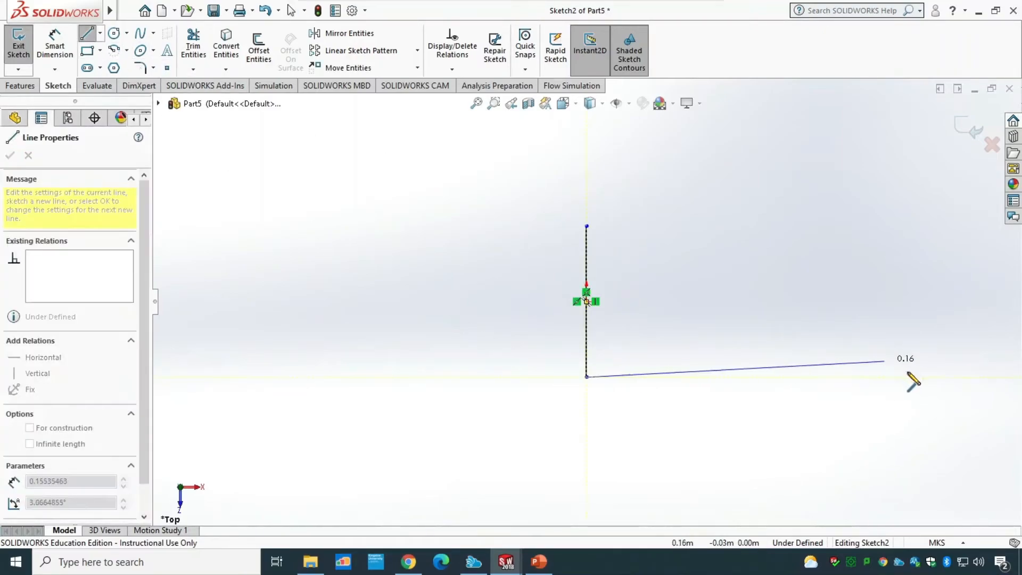
left_click(917, 377)
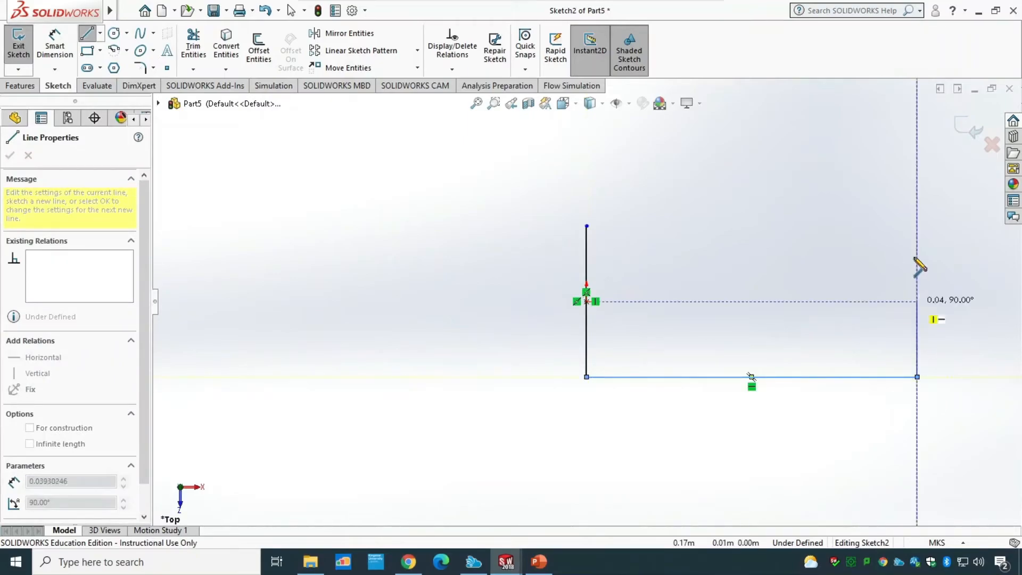
left_click(916, 226)
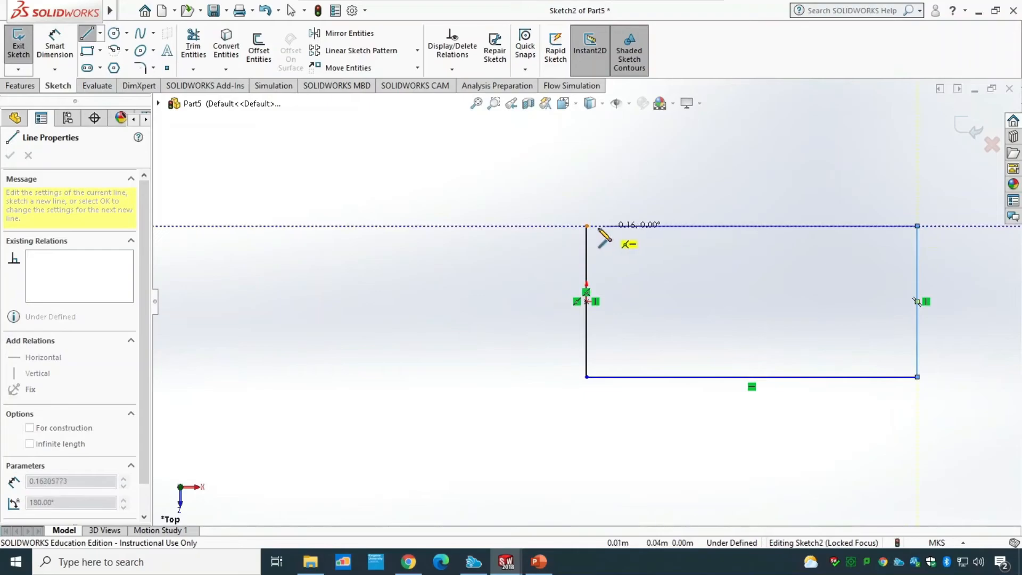
left_click(587, 226)
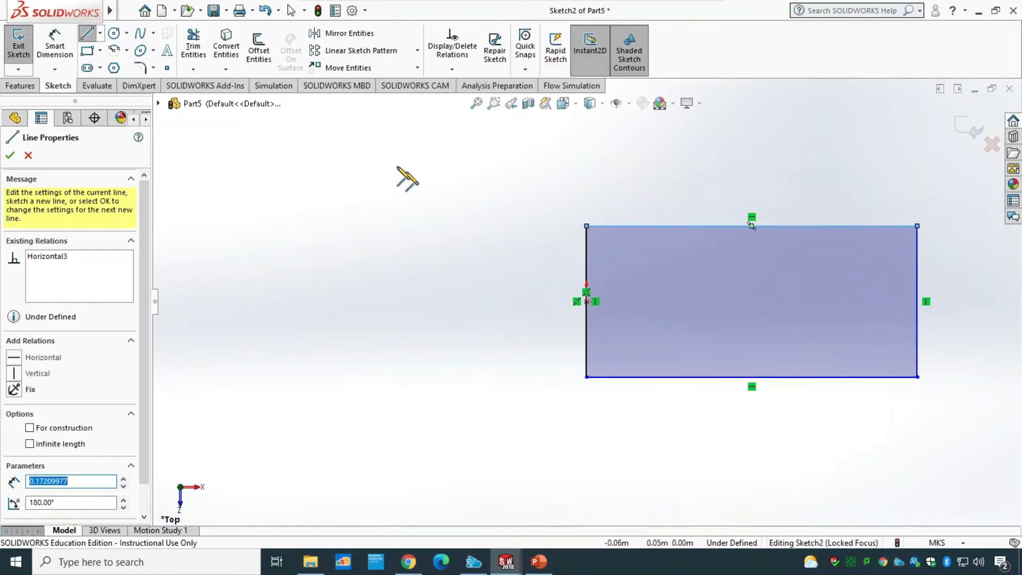
key("Escape")
Step: Dimension the rectangle's bottom edge and set its width to 25 m
left_click(61, 59)
left_click(687, 377)
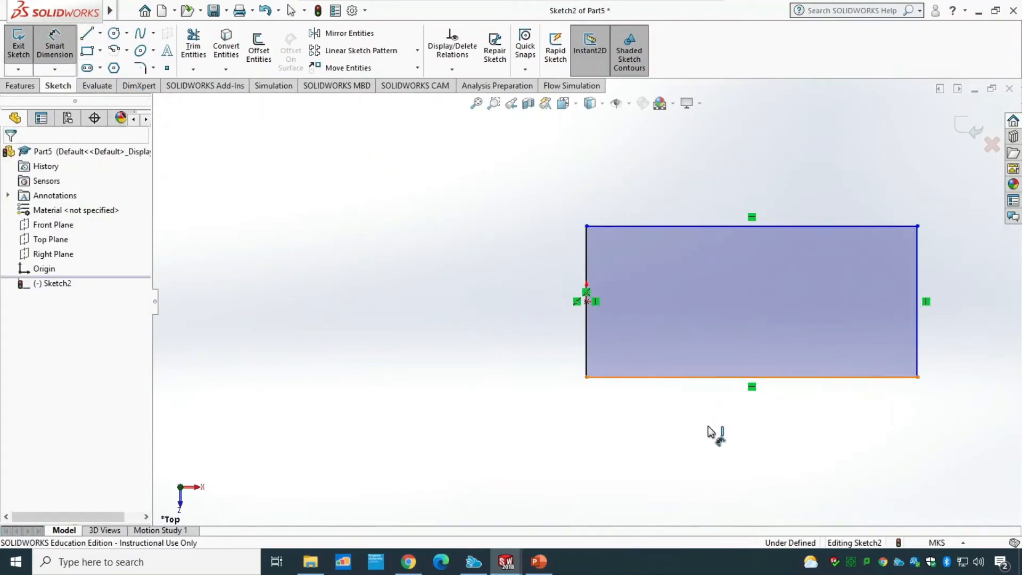
left_click(765, 438)
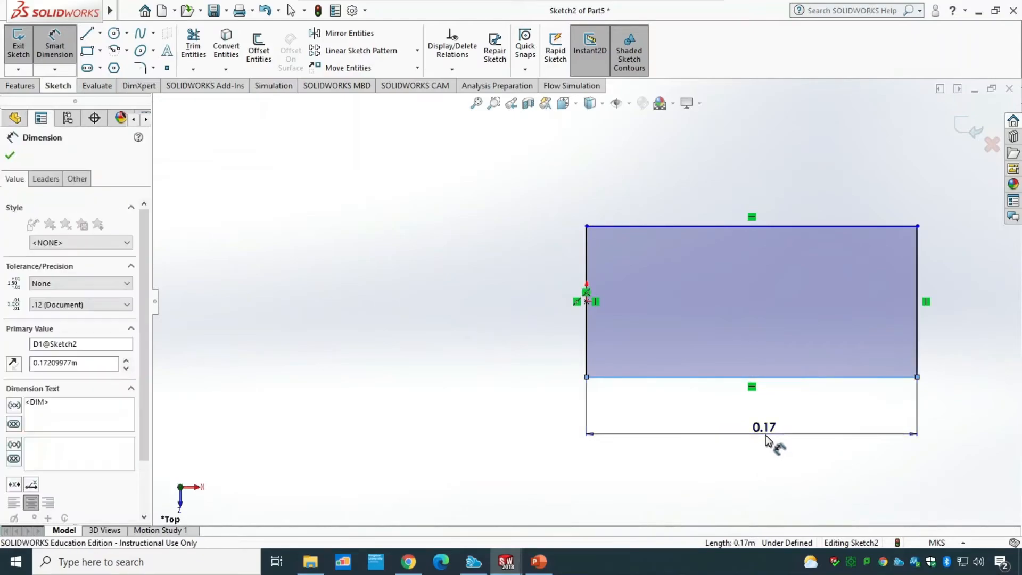
type("25")
key("Return")
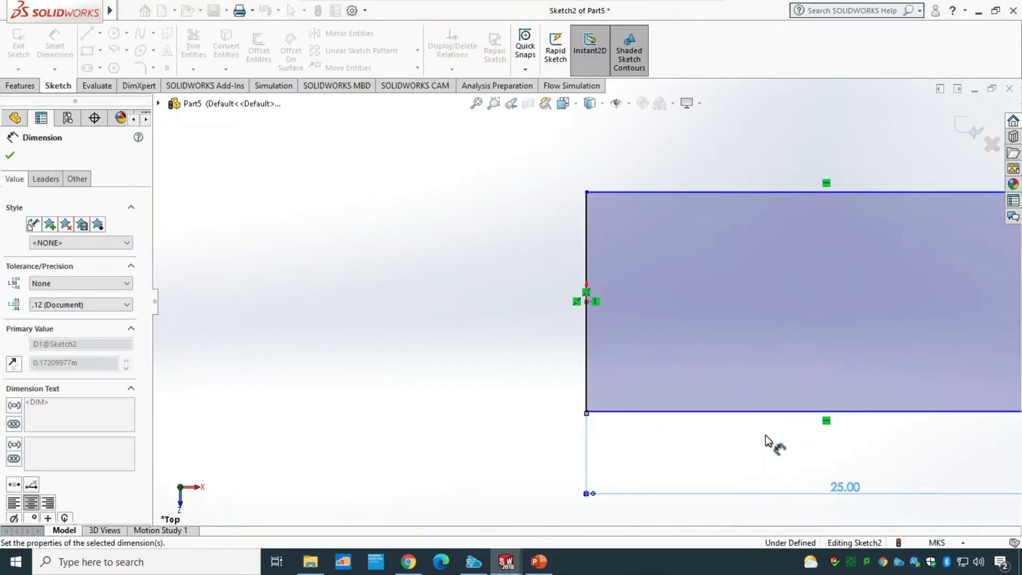
Step: Dimension the rectangle's right edge and set its height to 8 m
left_click(475, 106)
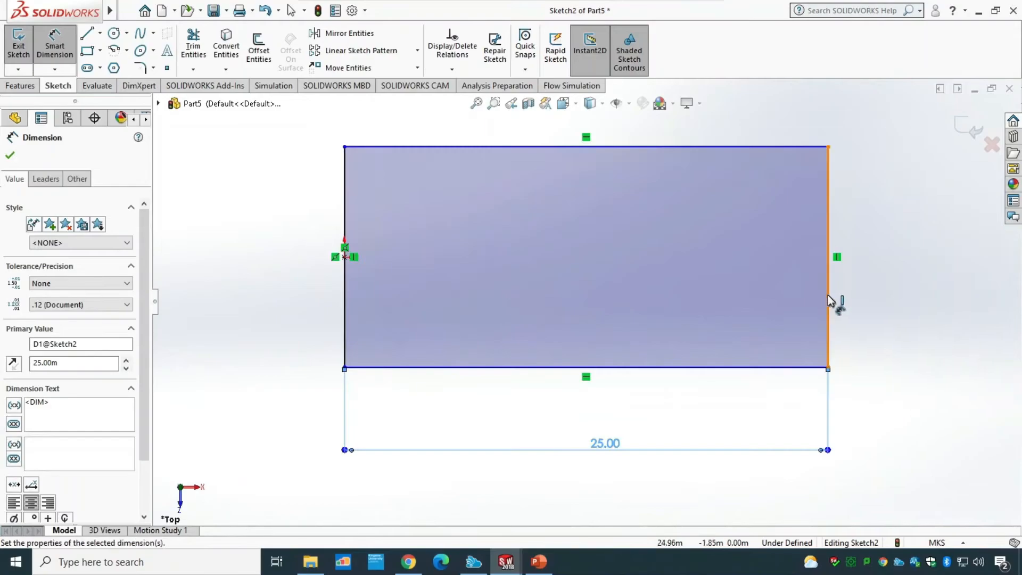
left_click(829, 304)
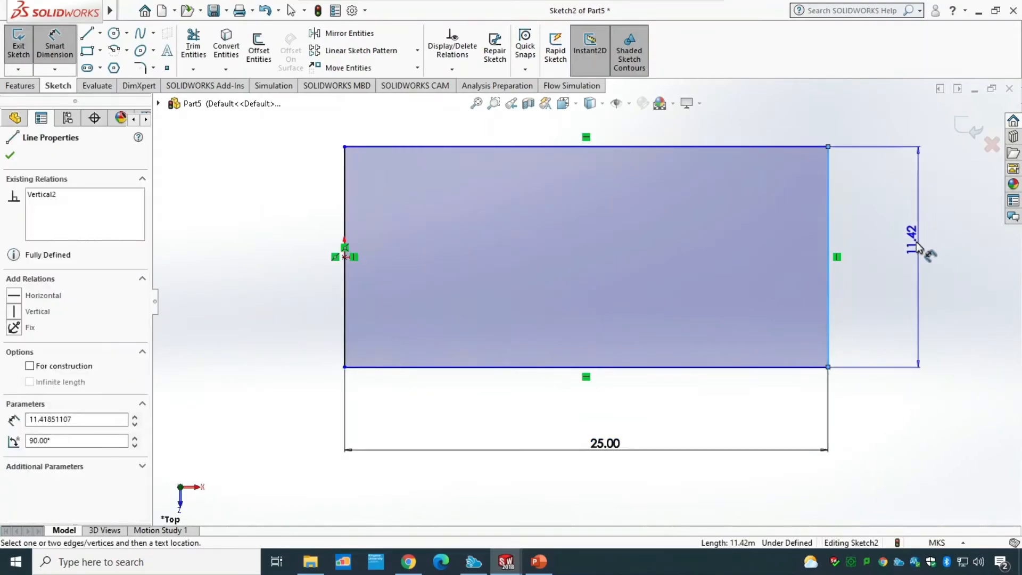
left_click(926, 263)
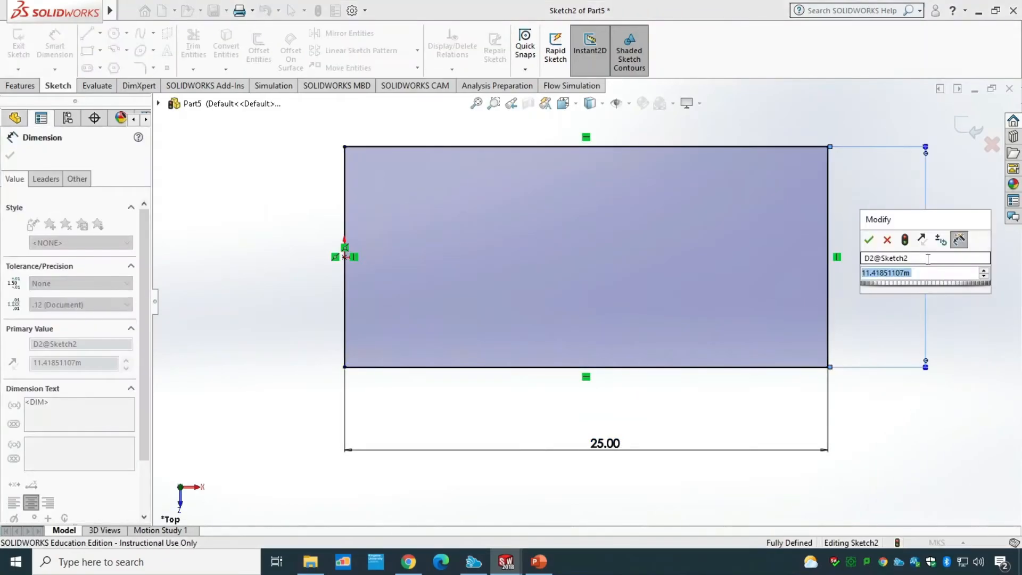
type("8")
key("Return")
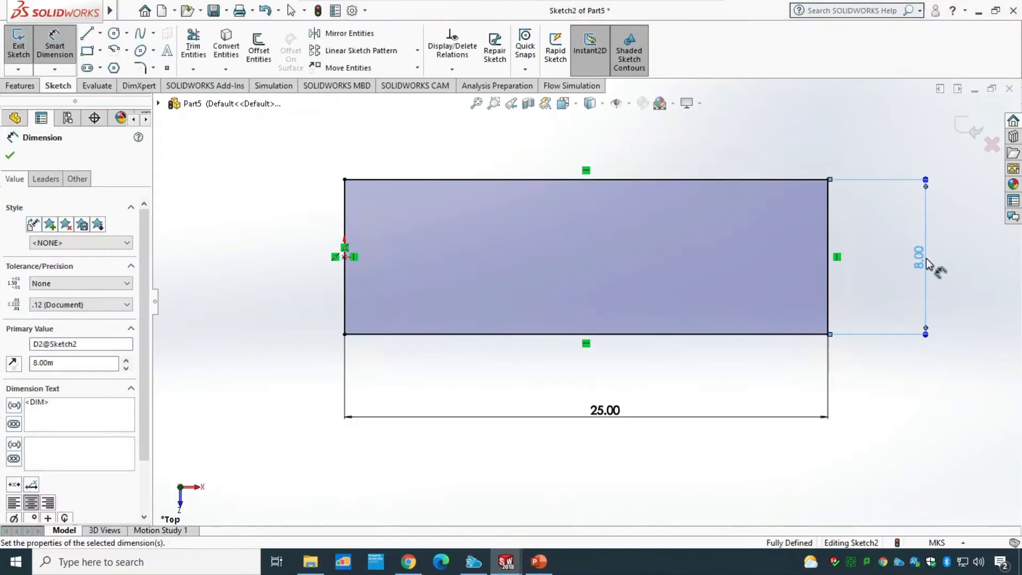
left_click(344, 334)
left_click(345, 256)
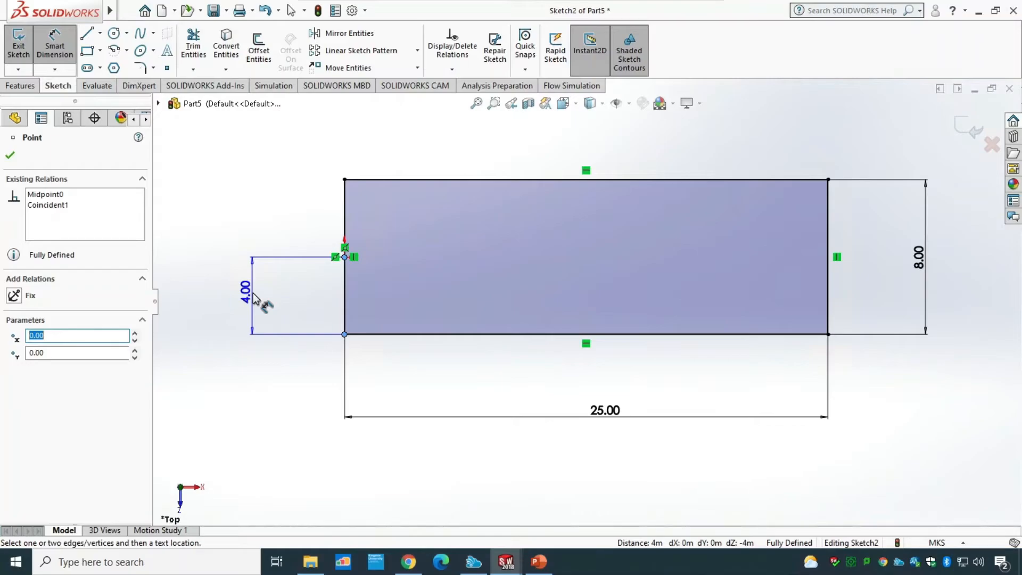
key("Escape")
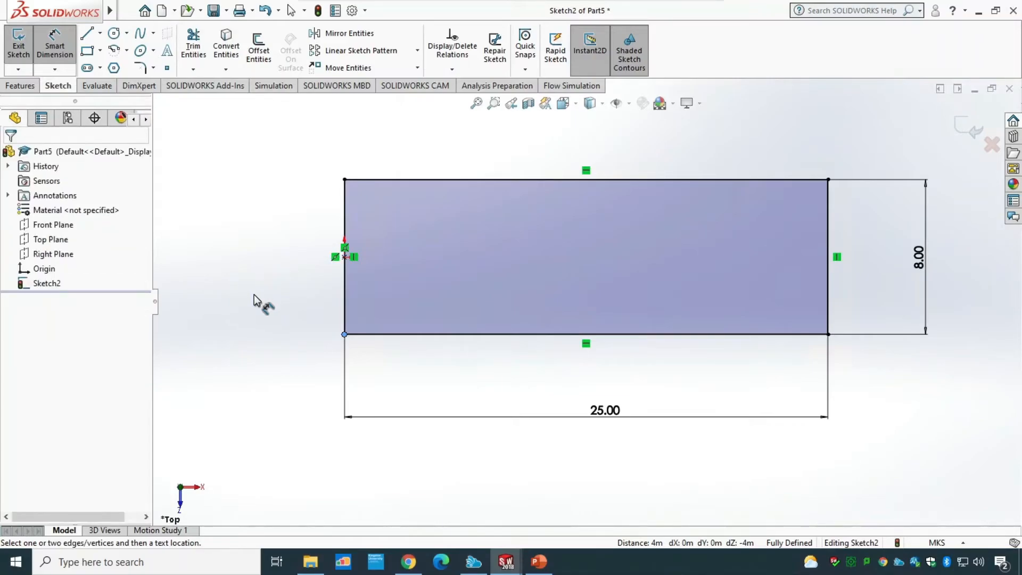
Step: Exit the sketch and extrude the rectangle as a boss 0.02 m thick
left_click(19, 49)
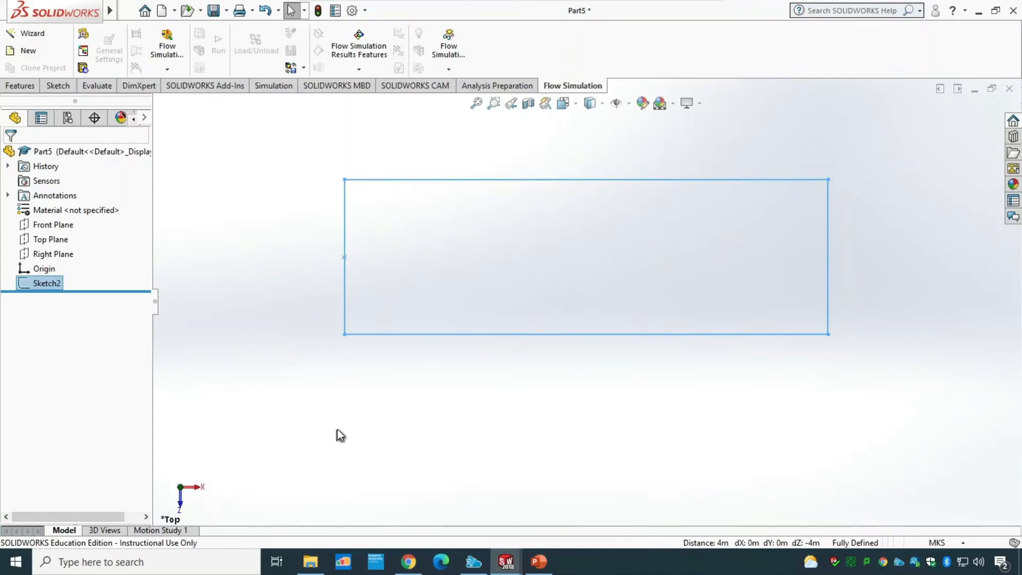
left_click(21, 86)
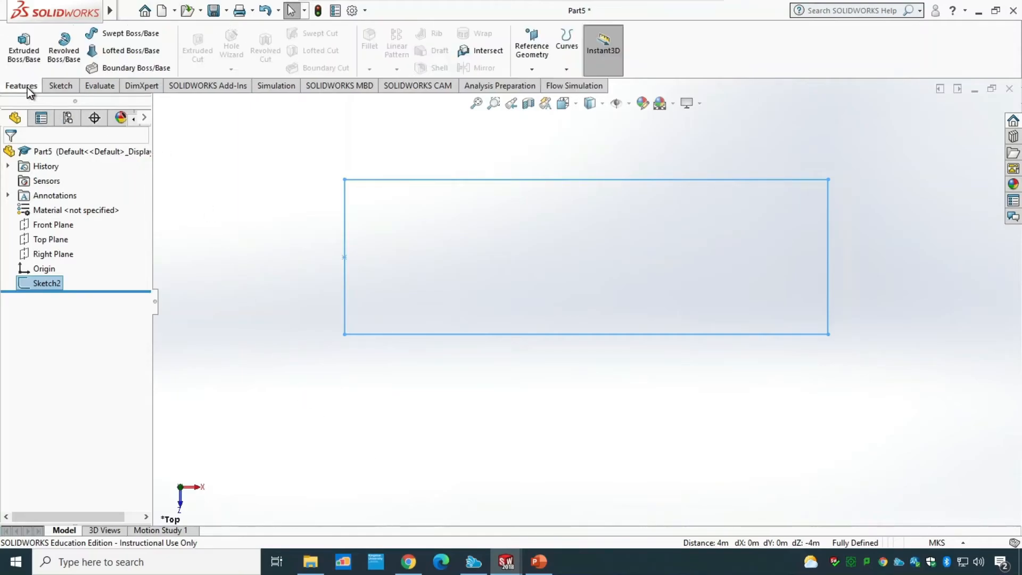
left_click(24, 50)
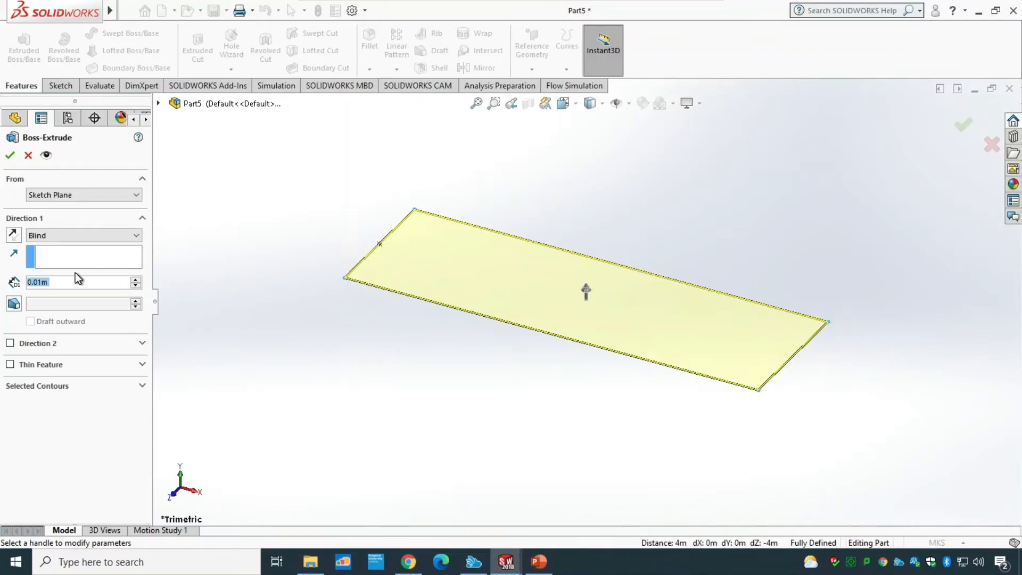
type("0.02")
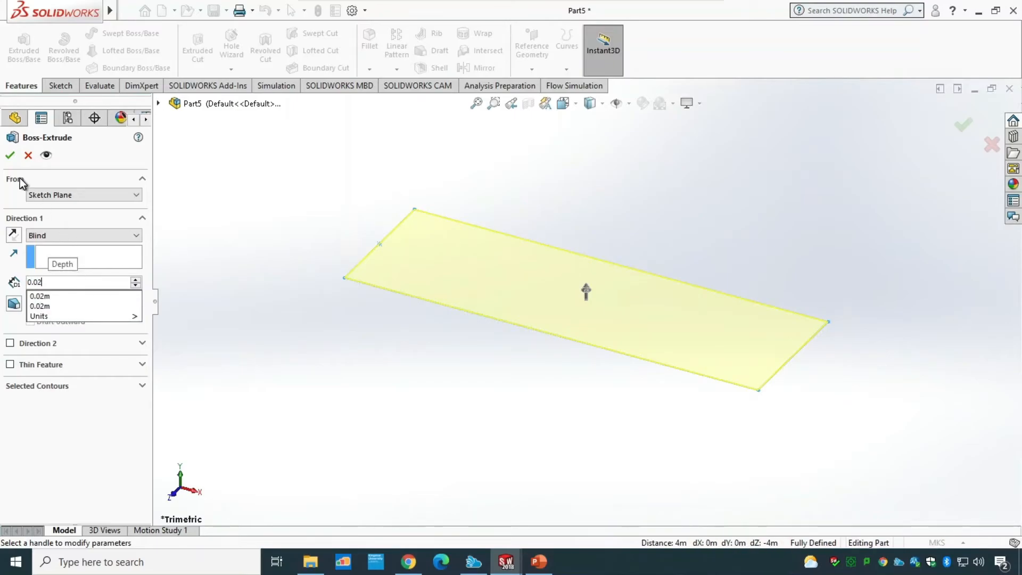
left_click(13, 154)
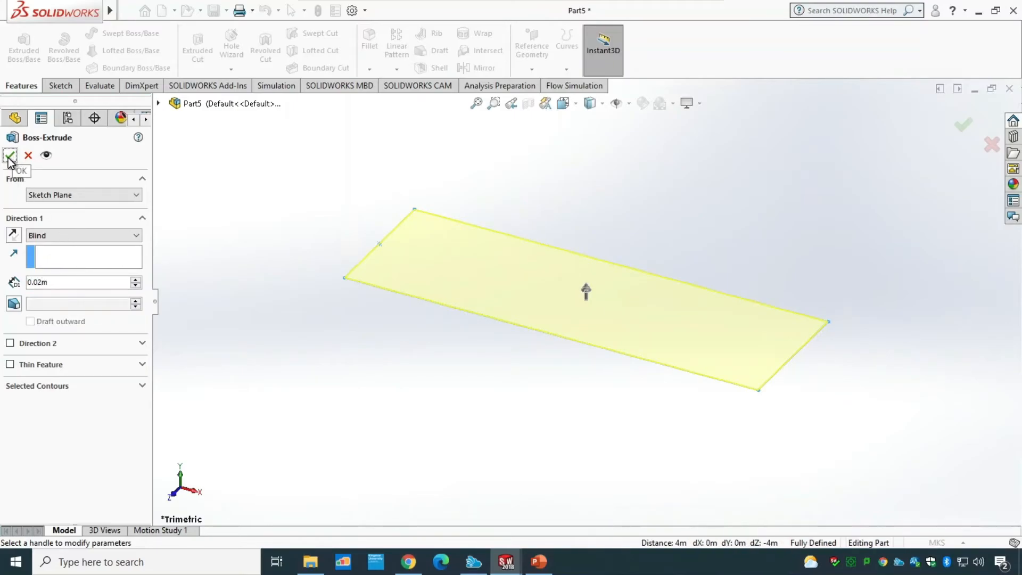
left_click(12, 155)
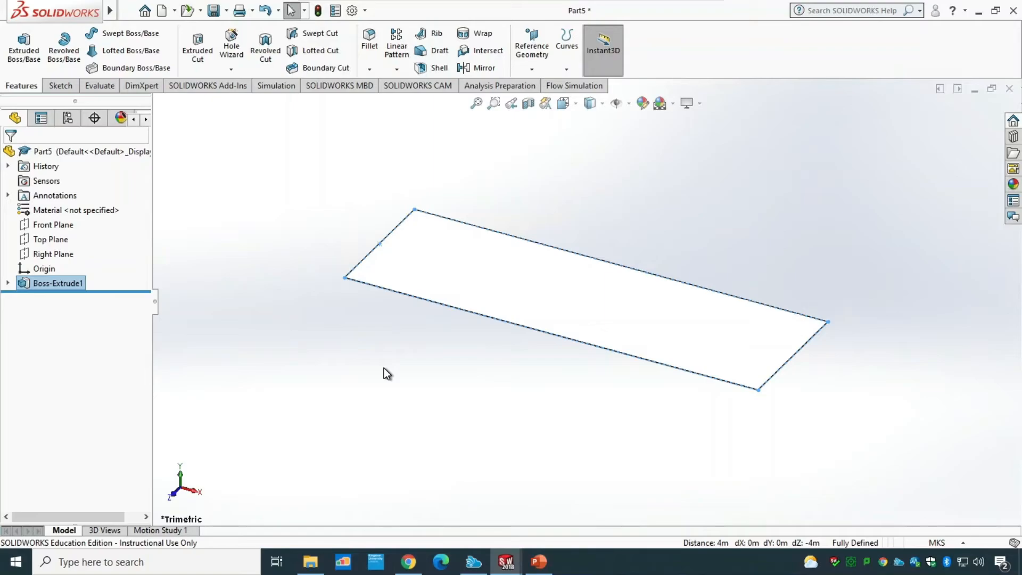
Step: Try to save the part under the file name Road_T04
key("ctrl+s")
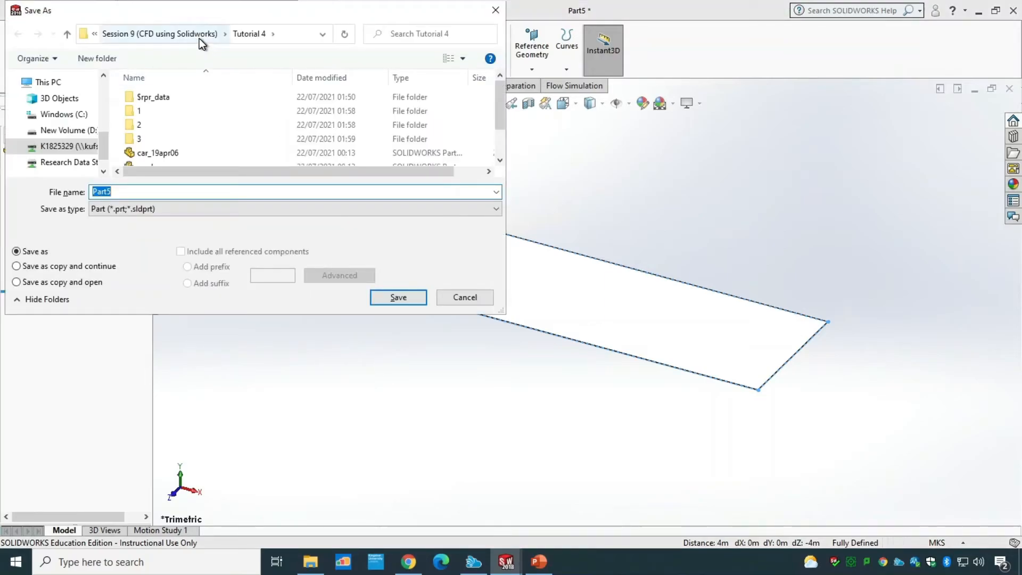
type("Road")
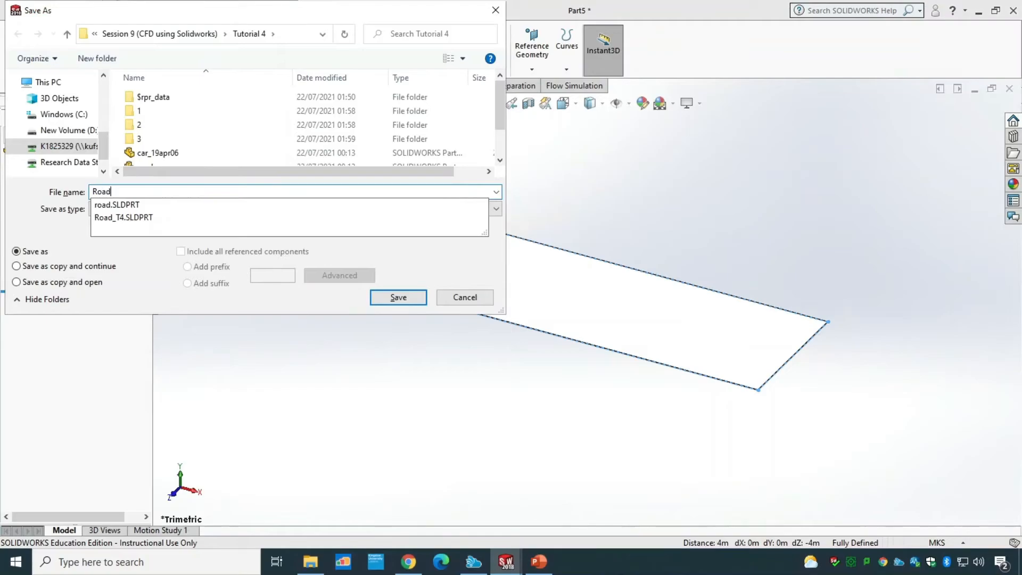
type("_T04")
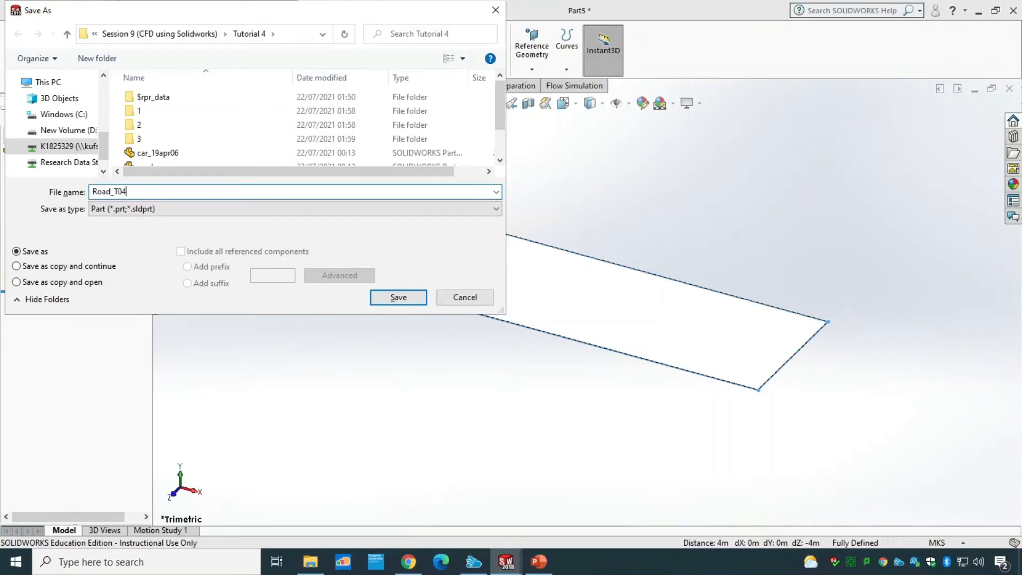
key("Return")
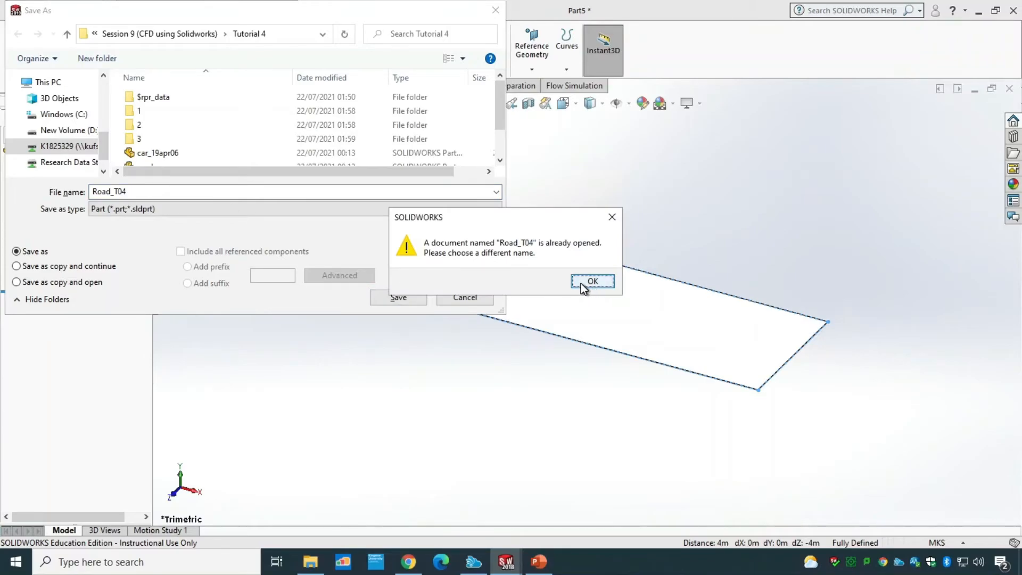
left_click(581, 284)
Step: Save the part under the new file name Road_Tutorial4
left_click(168, 190)
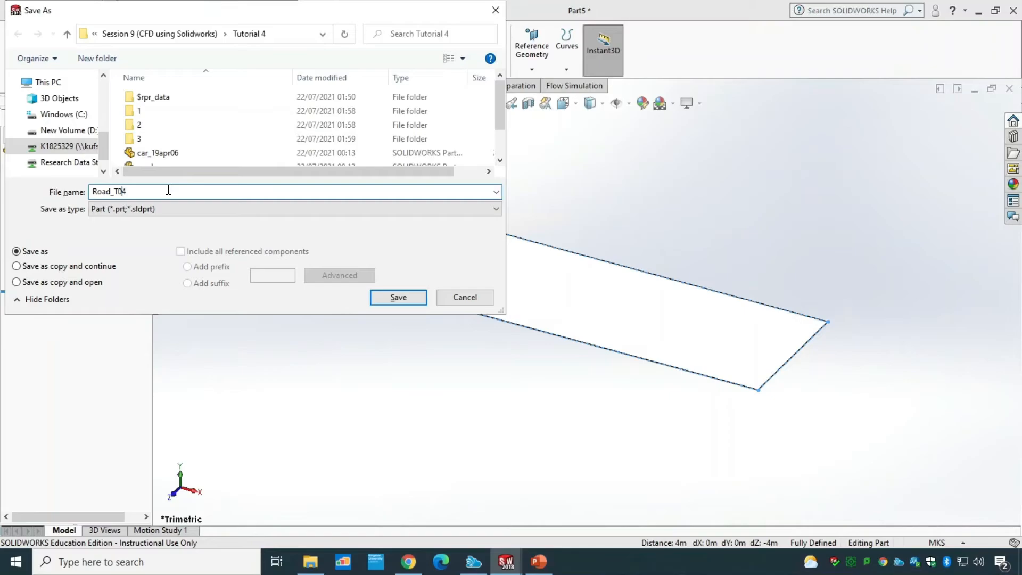
key("BackSpace")
key("BackSpace")
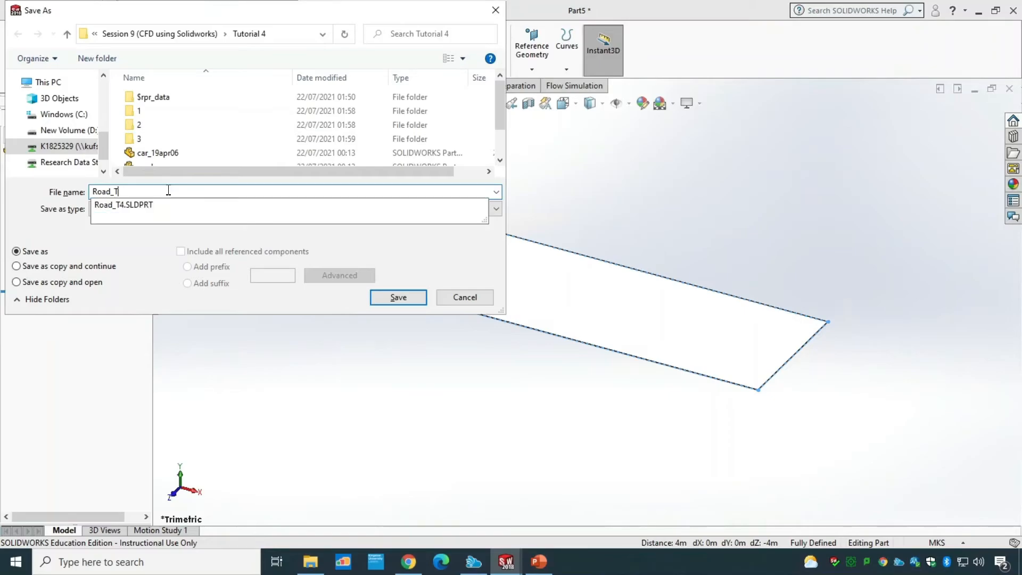
type("utorial4")
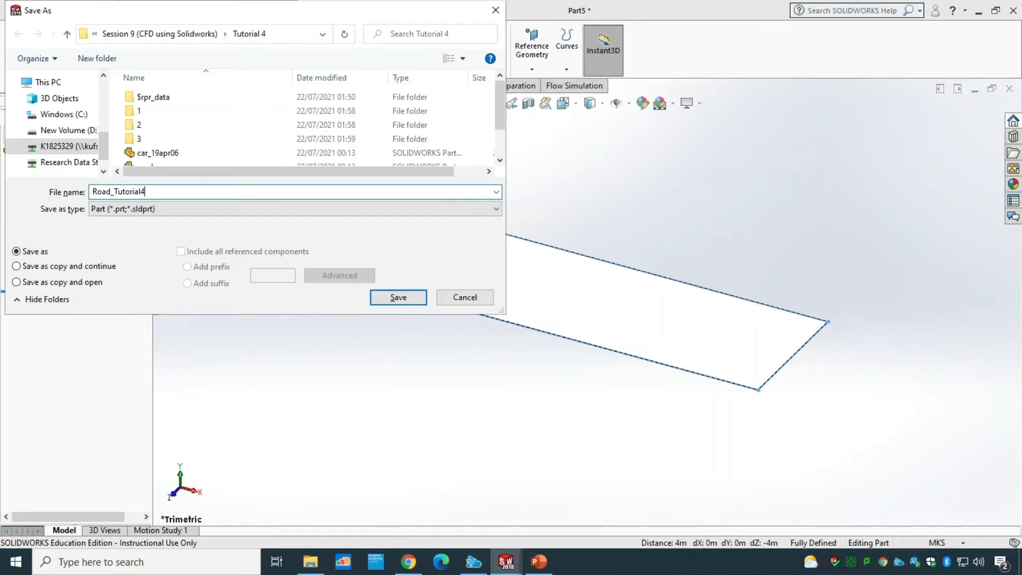
key("Return")
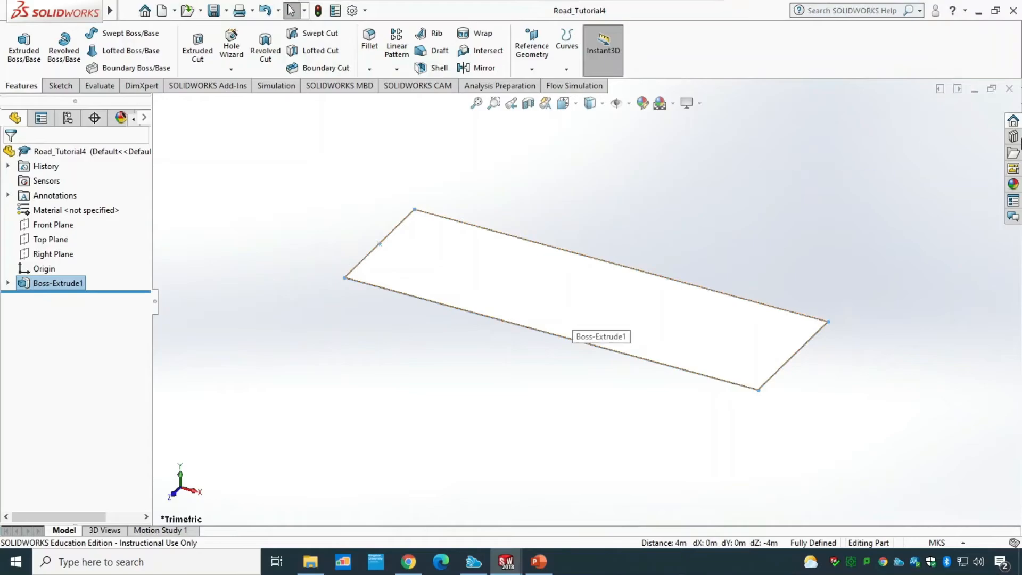
Step: Close the road part and insert Road_Tutorial4 as a component into the car assembly, placing it near the car
left_click(1009, 89)
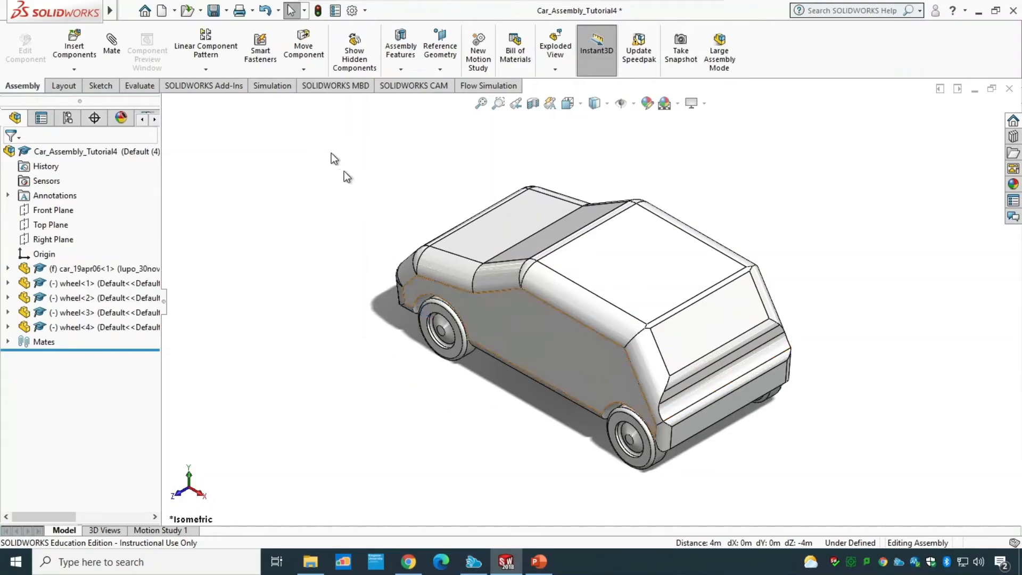
left_click(74, 51)
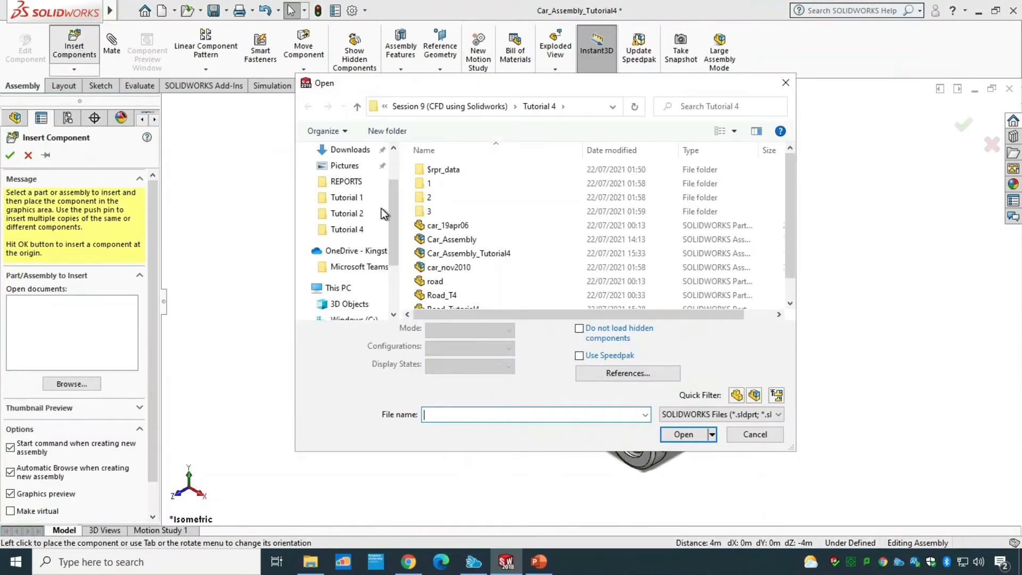
scroll(532, 279, "down", 1)
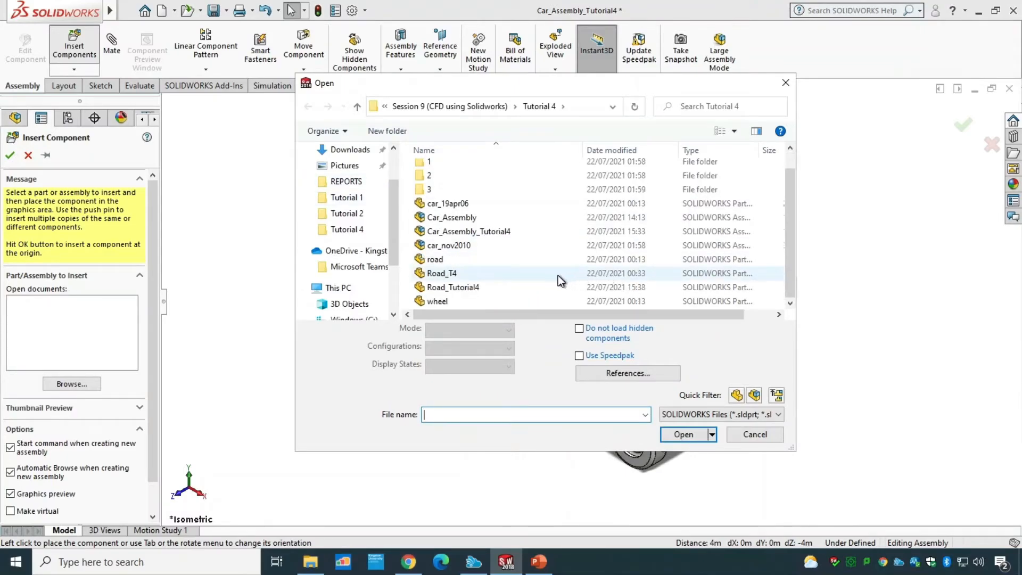
left_click(483, 288)
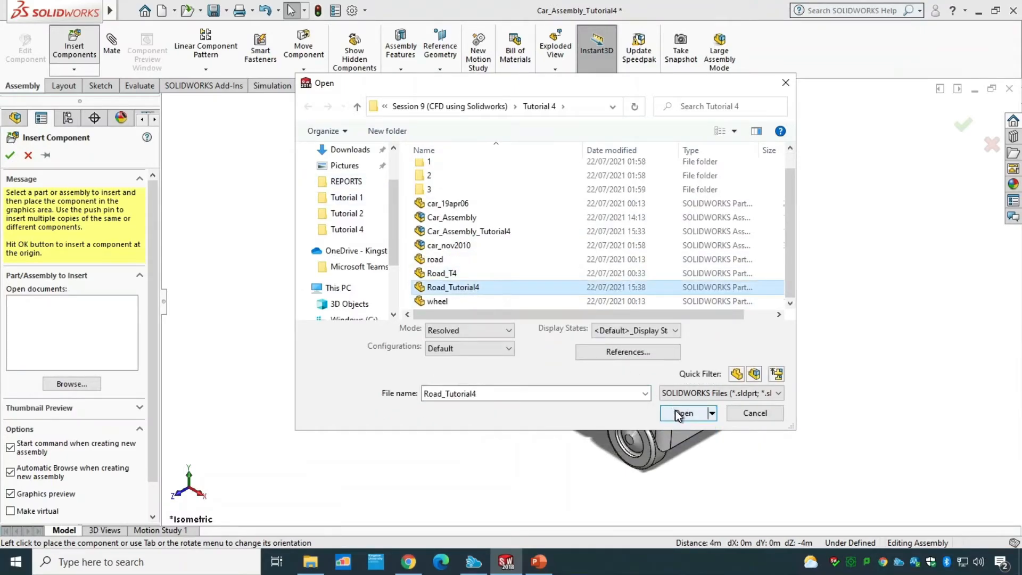
left_click(679, 412)
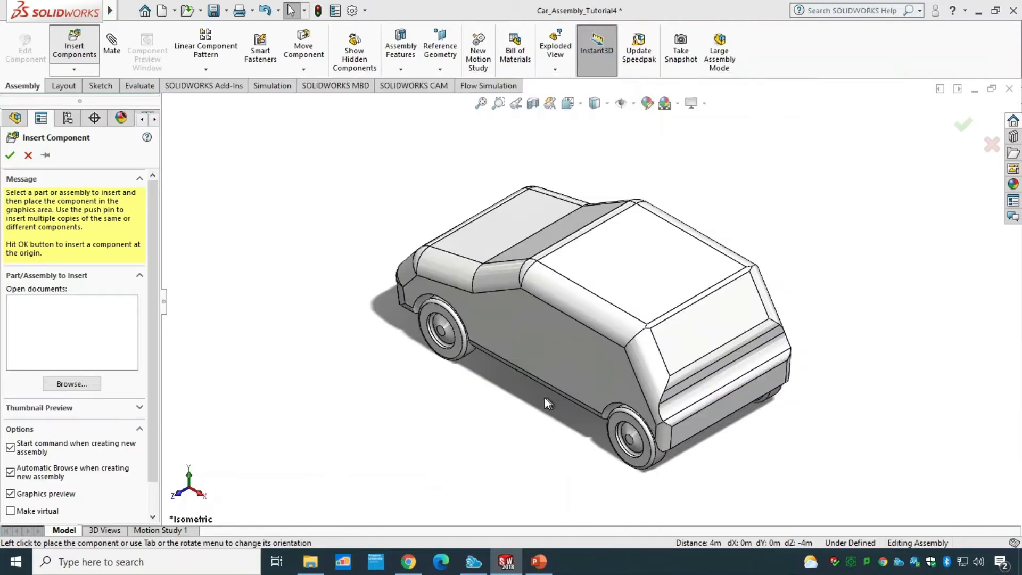
scroll(497, 392, "up", 9)
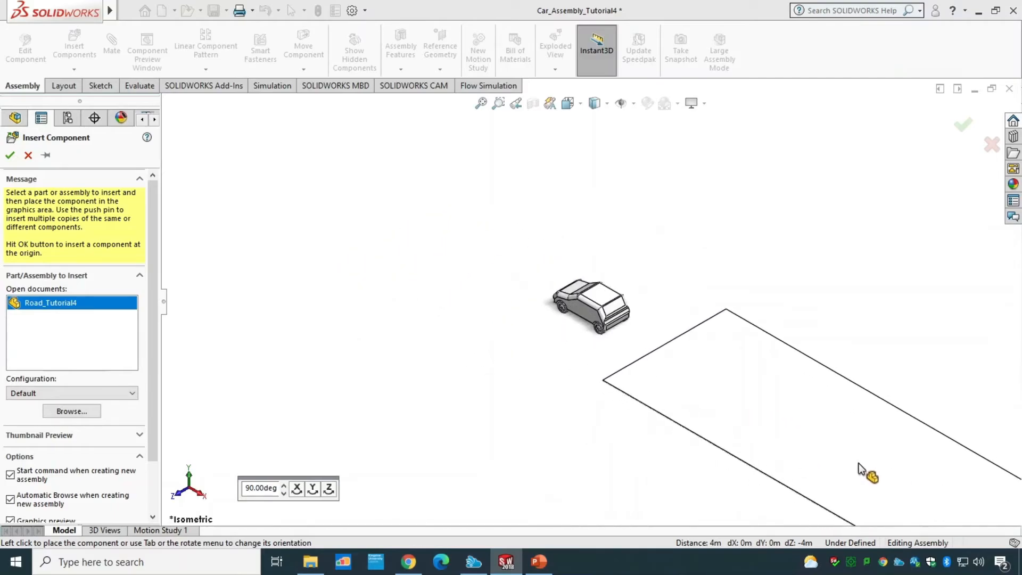
left_click(738, 391)
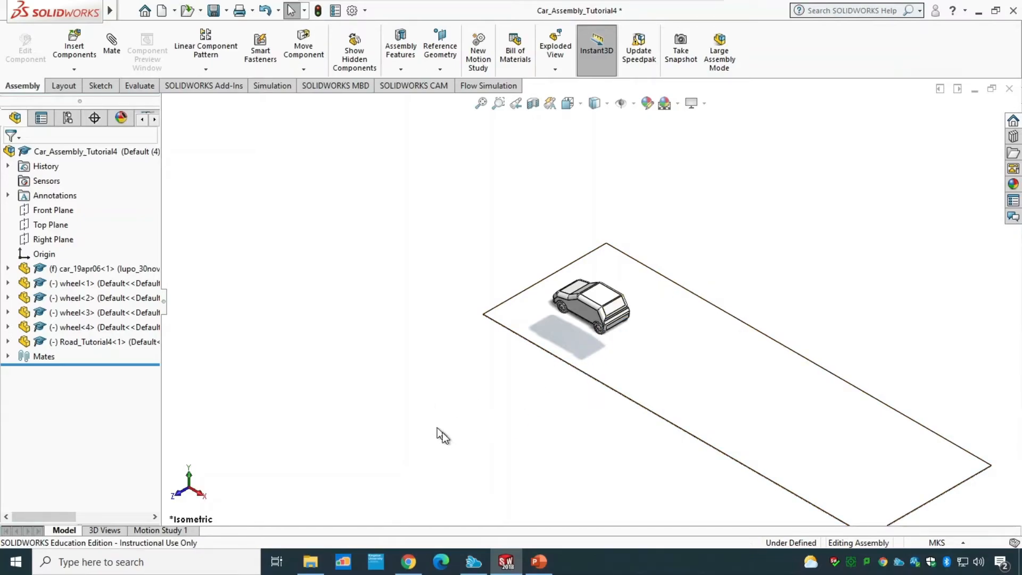
Step: Mate the road plate's face coincident with the assembly's Top Plane
middle_click_drag(442, 433, 479, 358)
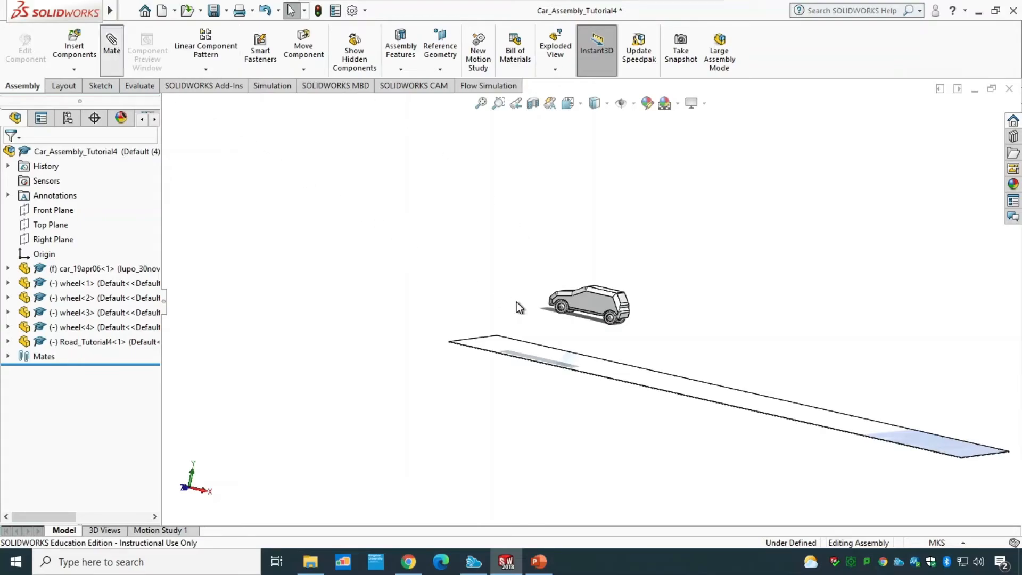
left_click(650, 378)
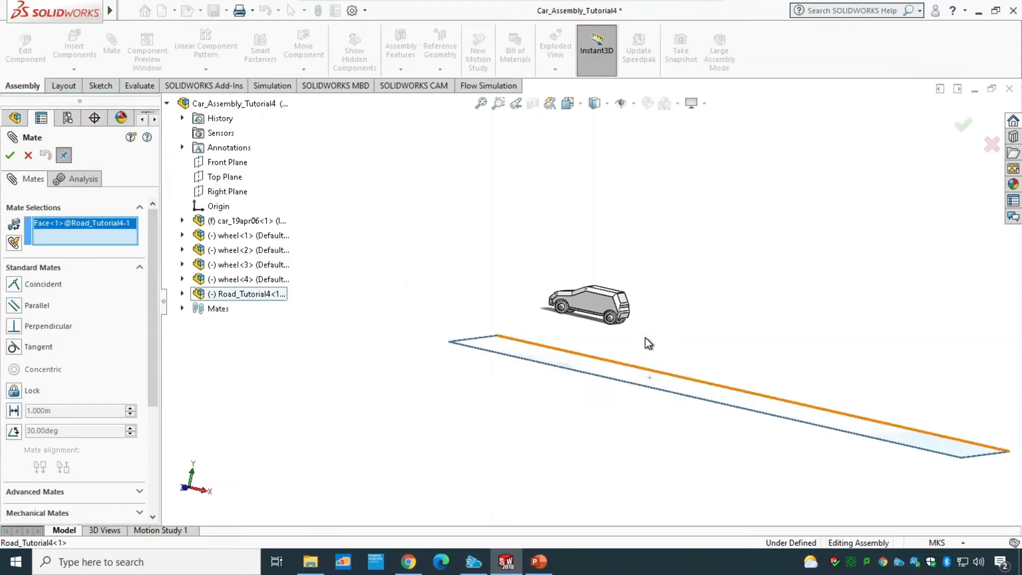
scroll(647, 326, "down", 5)
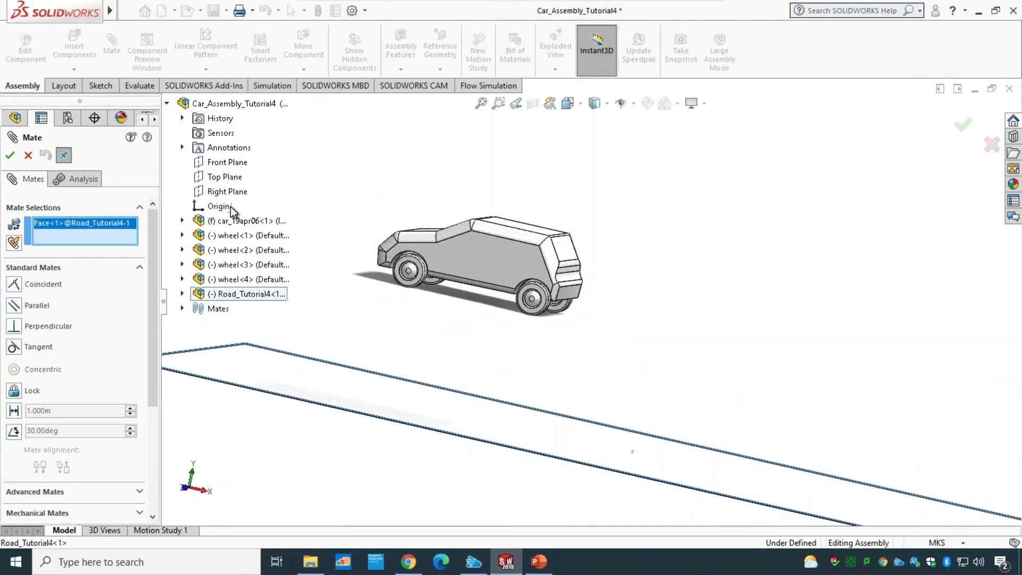
left_click(226, 178)
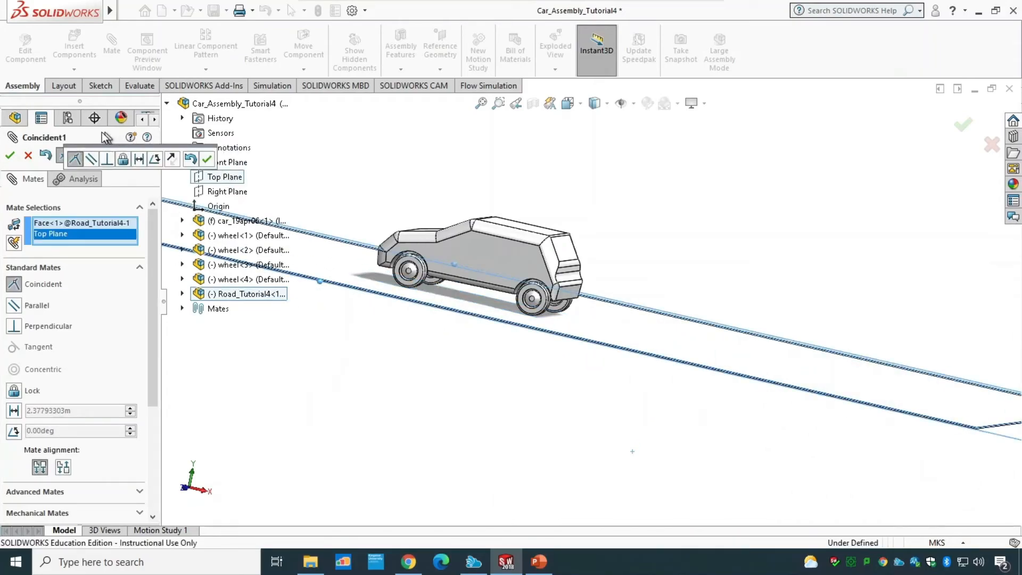
left_click(10, 155)
Step: Add a 6 m distance mate between the road plate's short end edge and the assembly origin
scroll(417, 289, "up", 5)
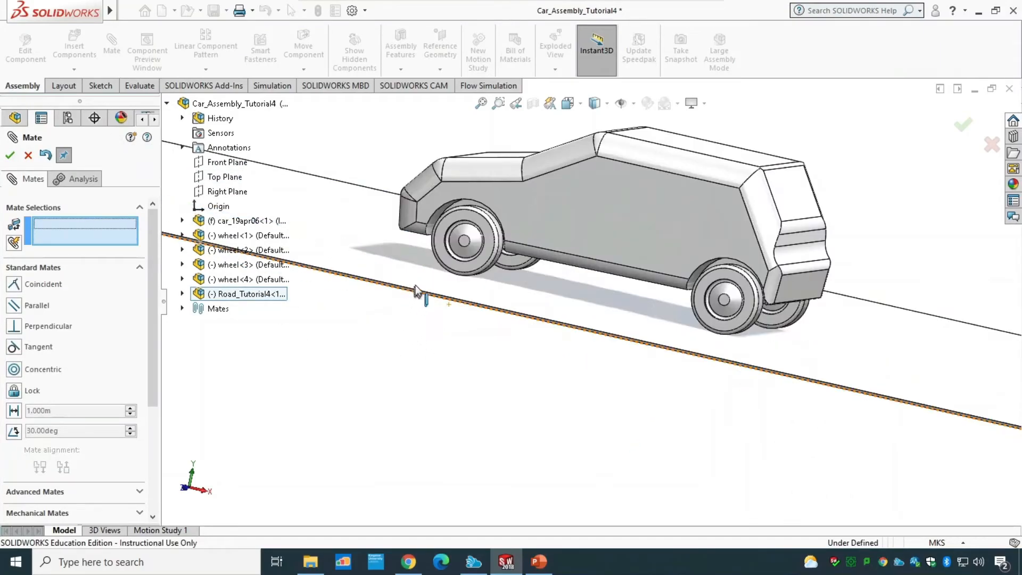
scroll(521, 417, "down", 10)
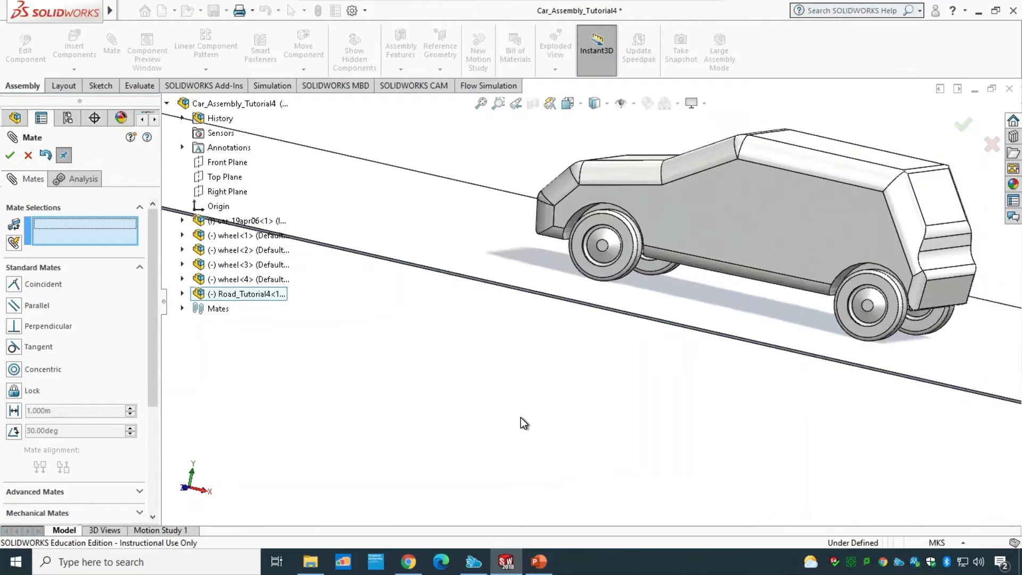
scroll(519, 416, "down", 4)
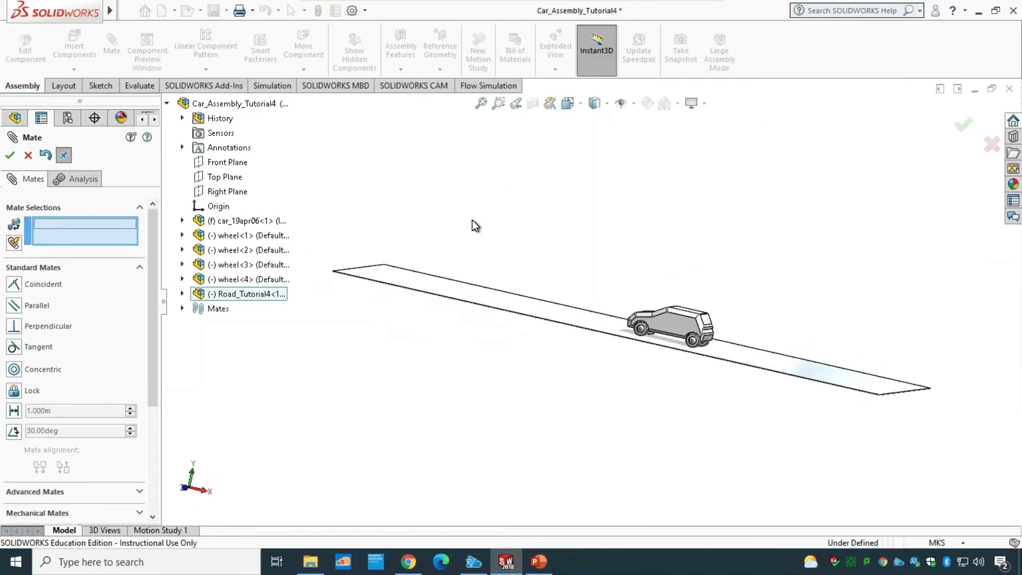
middle_click_drag(471, 219, 479, 262)
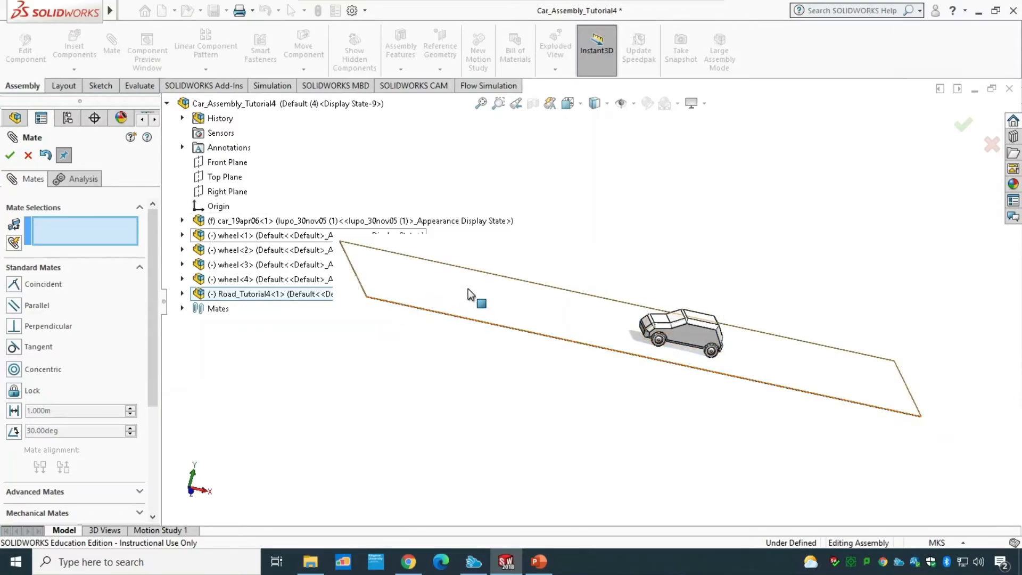
left_click_drag(456, 289, 644, 328)
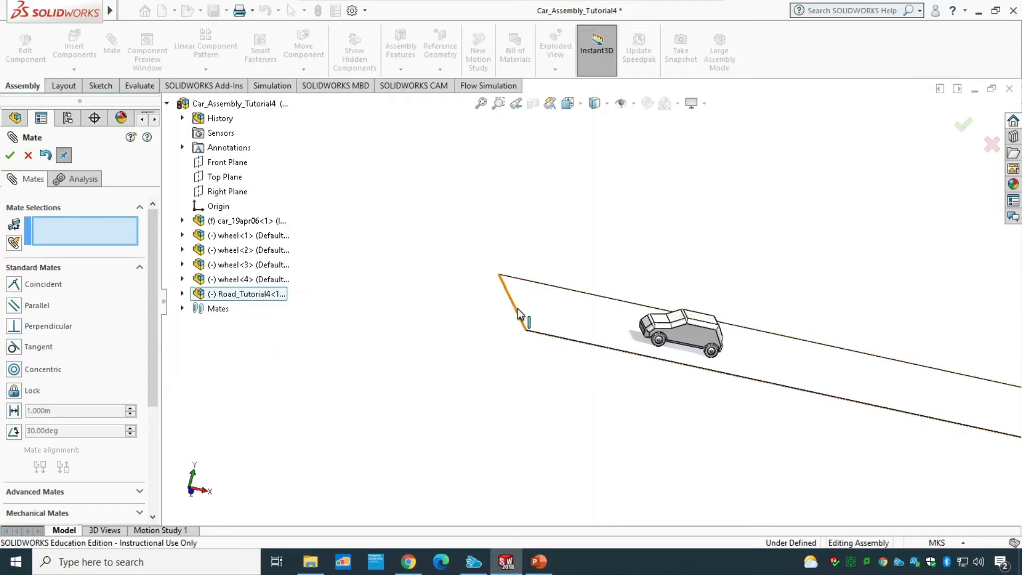
scroll(518, 308, "down", 5)
scroll(565, 296, "down", 3)
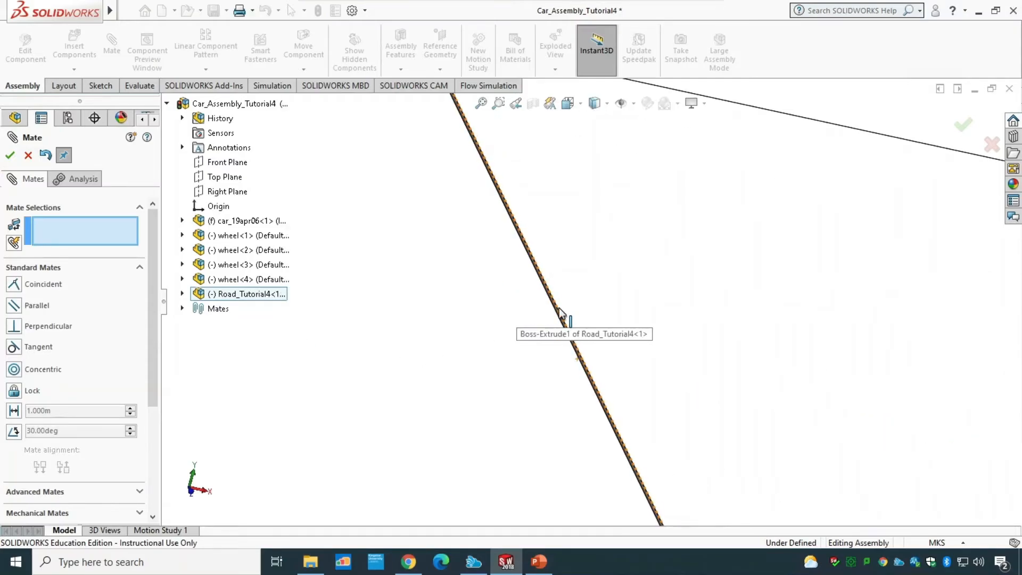
left_click(557, 312)
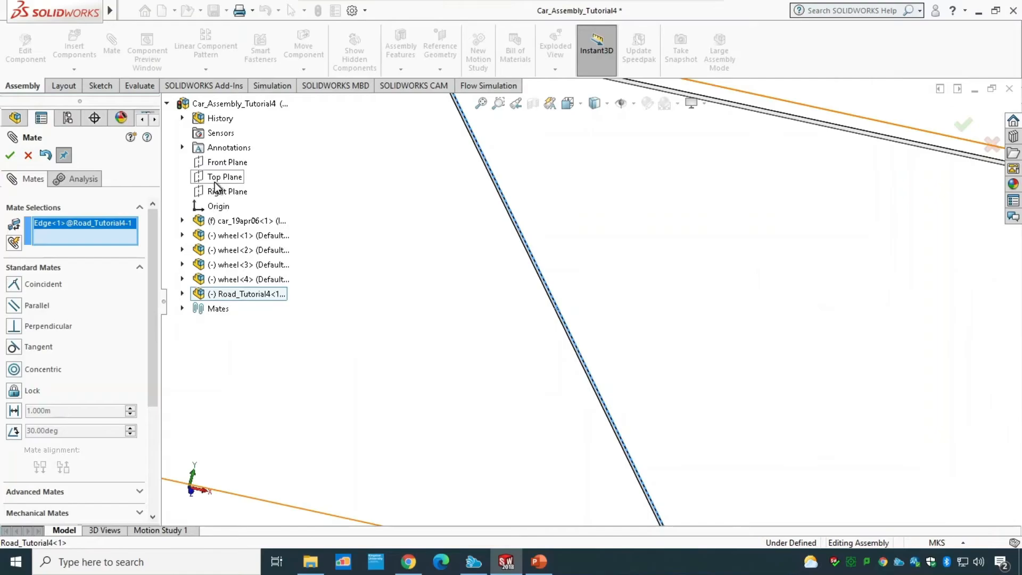
left_click(218, 207)
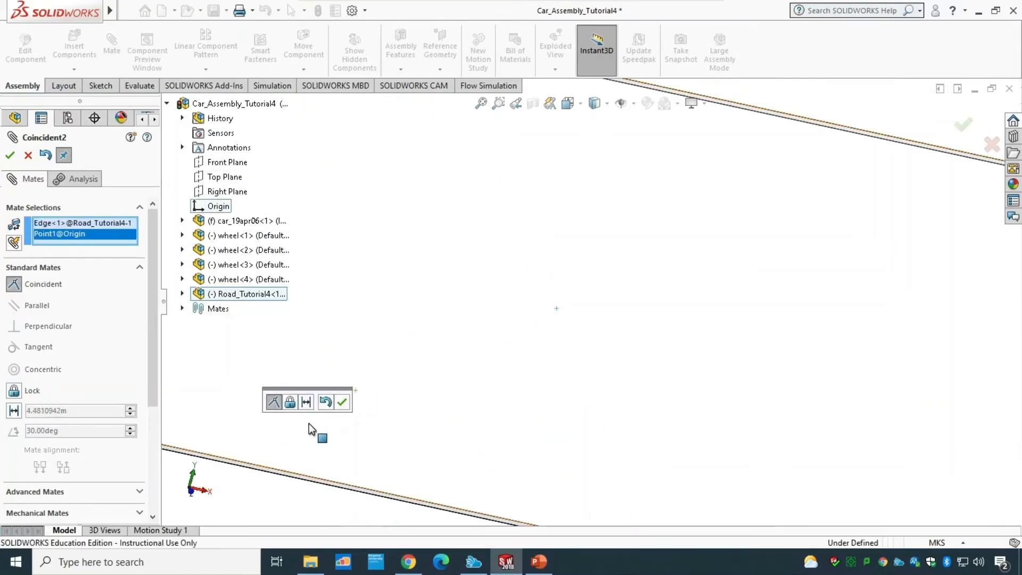
scroll(308, 423, "up", 5)
left_click(15, 410)
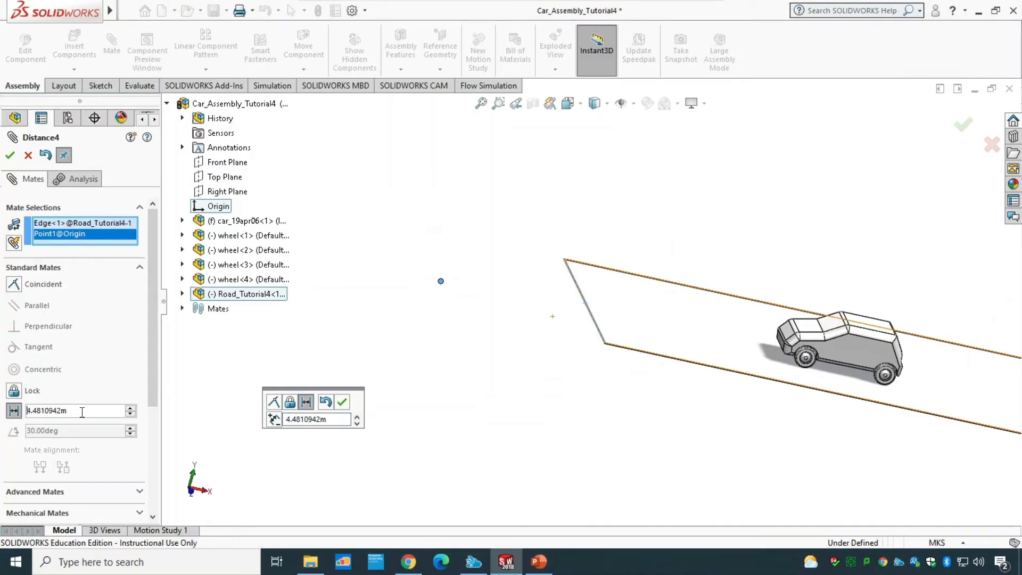
double_click(82, 412)
type("6")
key("Return")
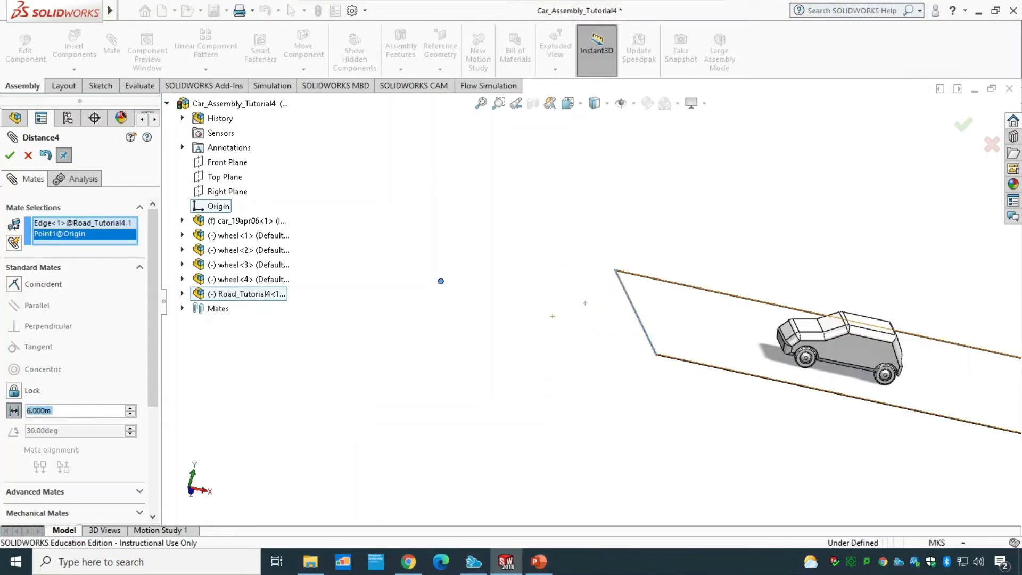
left_click(10, 155)
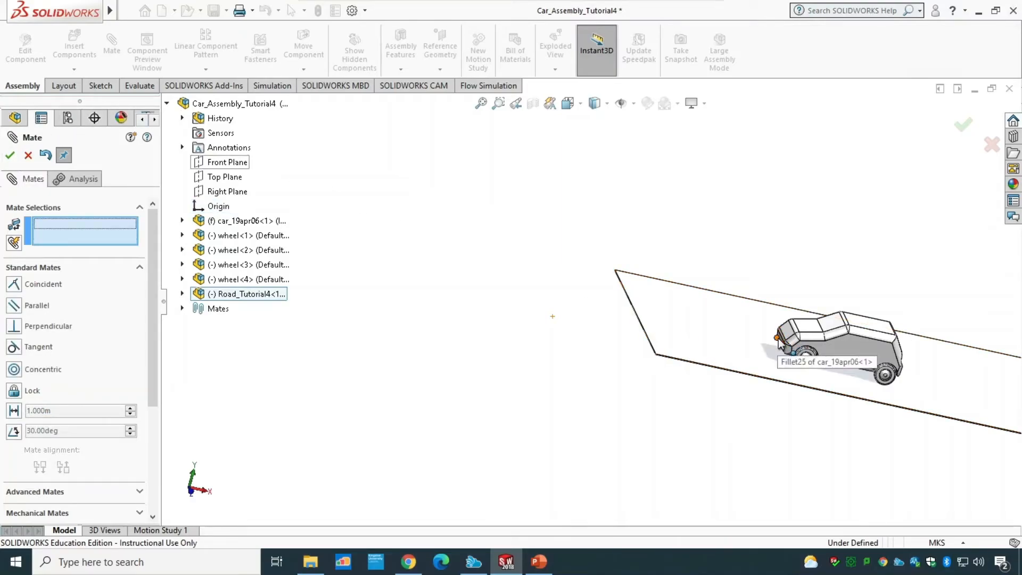
Step: Measure the distance between the road plate's end edge and the front of the car
left_click(143, 88)
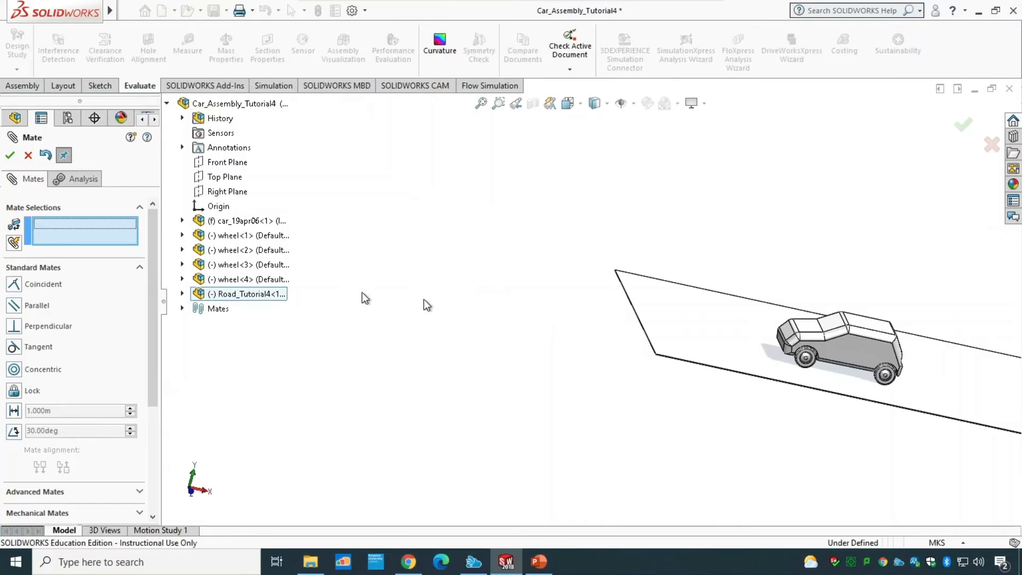
left_click(29, 155)
left_click(188, 50)
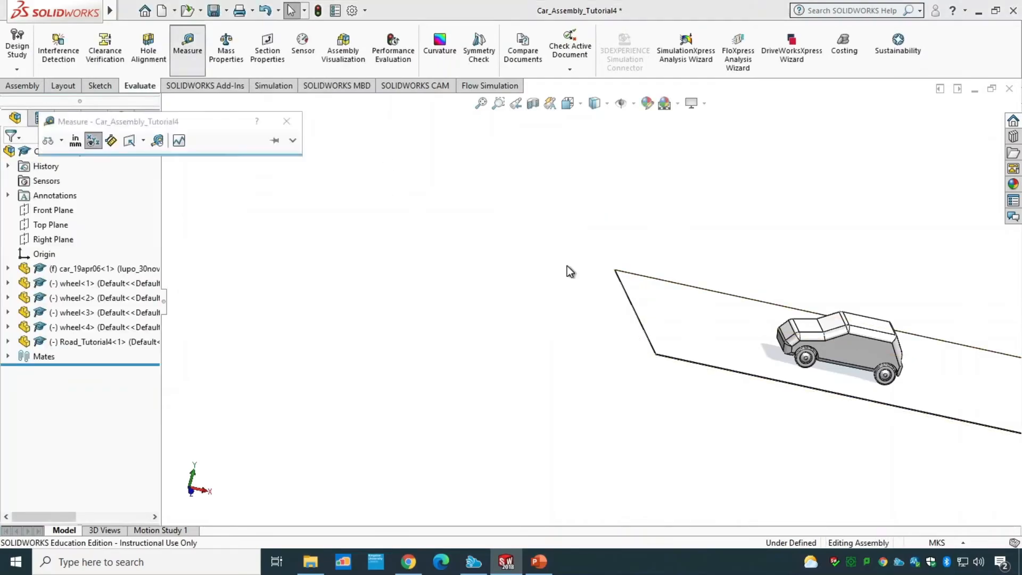
left_click(644, 323)
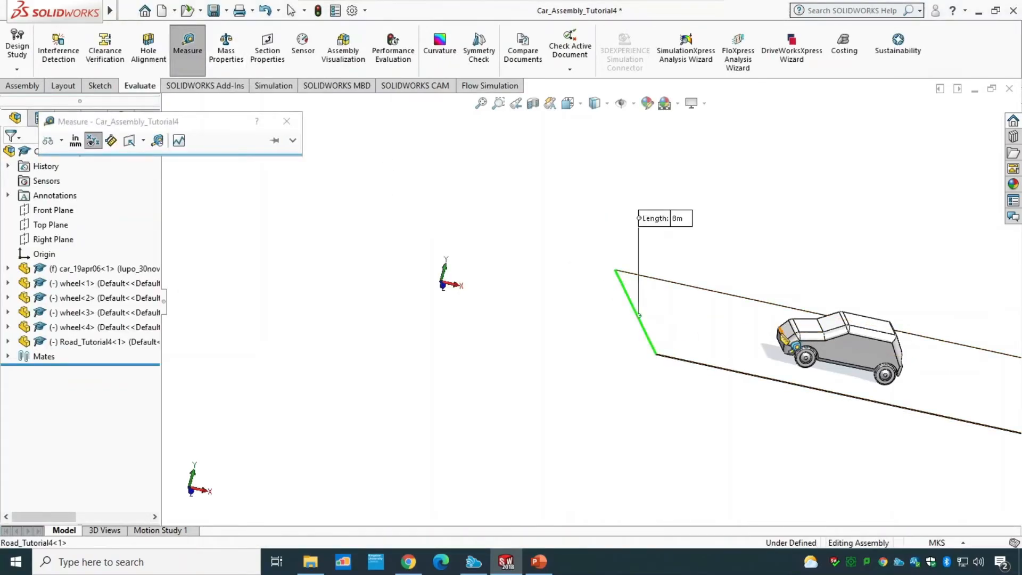
left_click(781, 336)
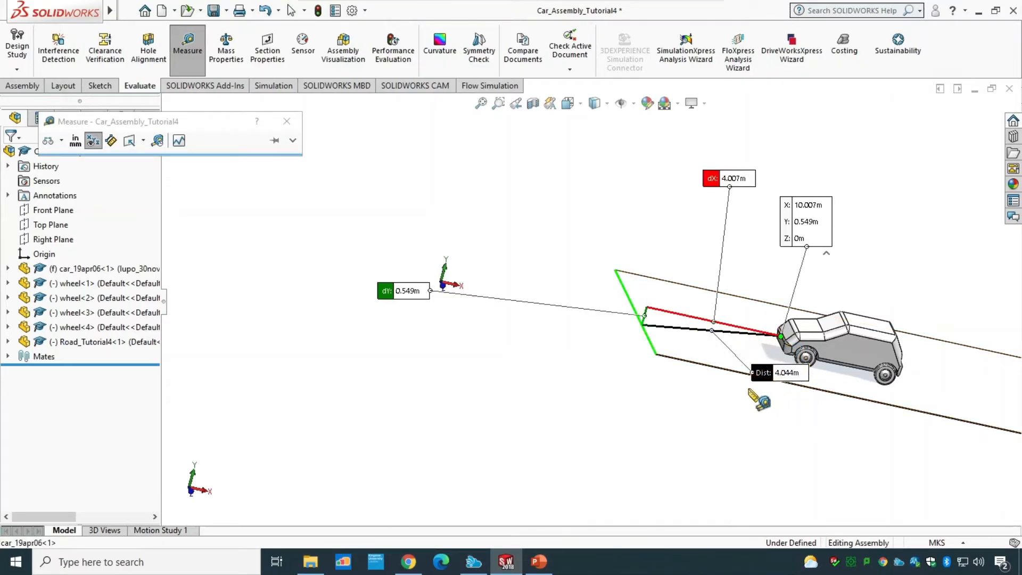
key("Escape")
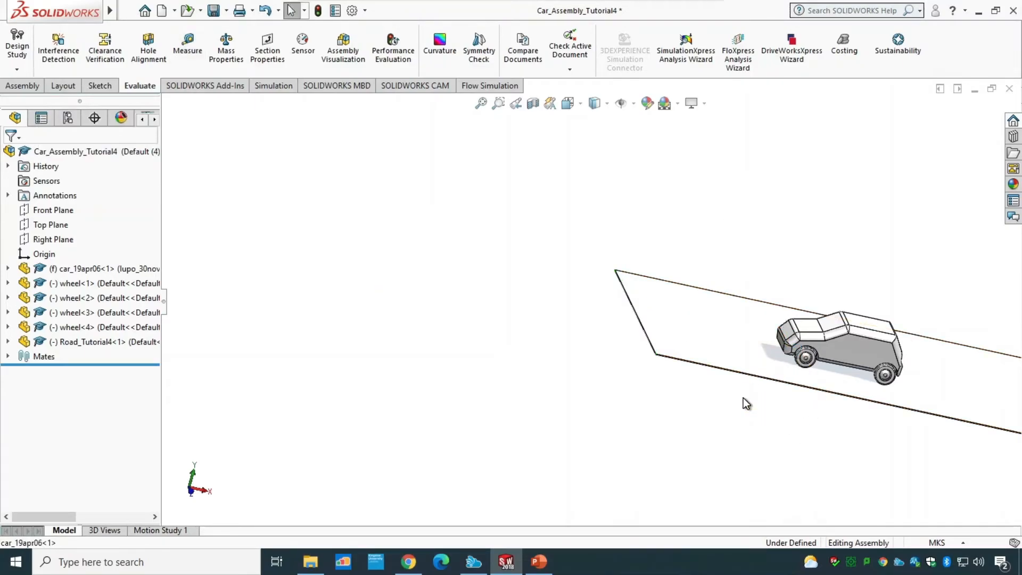
scroll(692, 372, "up", 2)
scroll(730, 321, "down", 2)
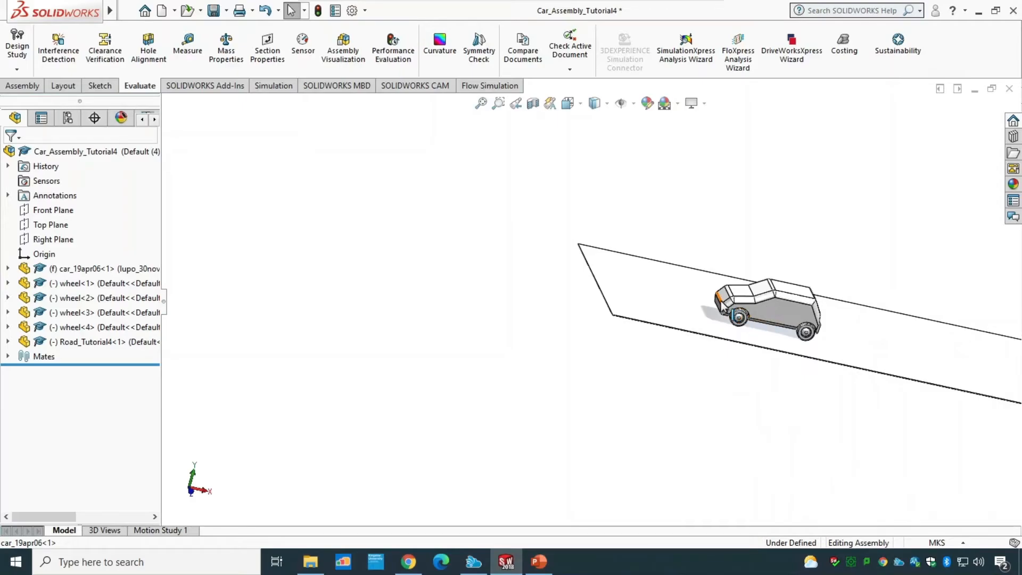
scroll(692, 298, "down", 5)
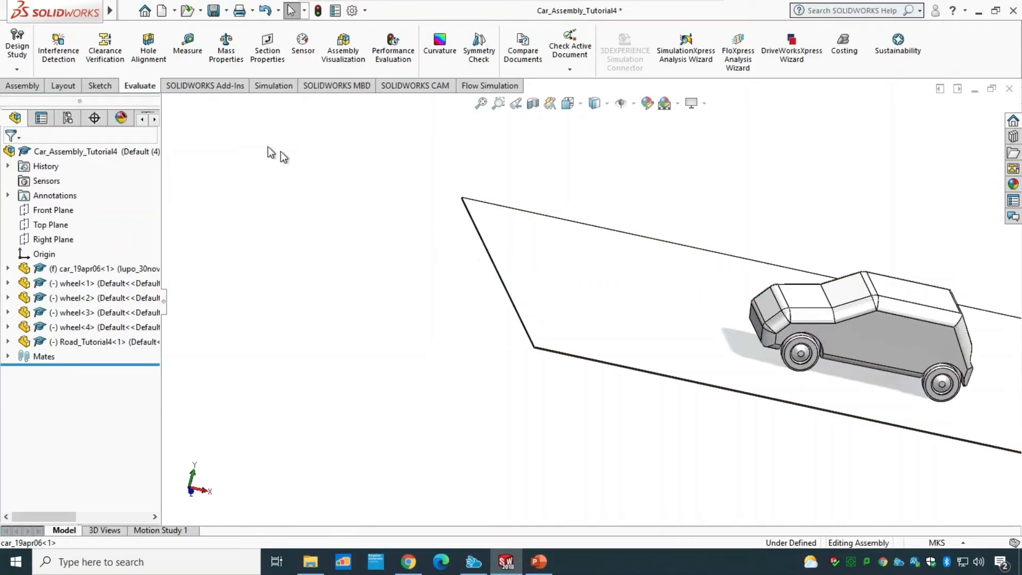
Step: Mate the road plate's Front Plane coincident with the assembly's Front Plane
left_click(19, 86)
left_click(111, 45)
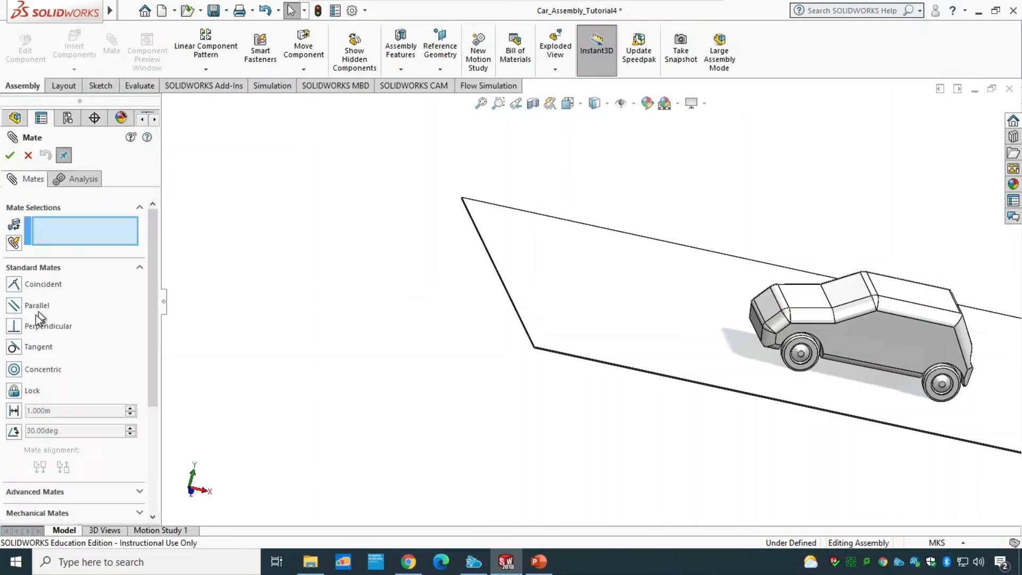
left_click(182, 294)
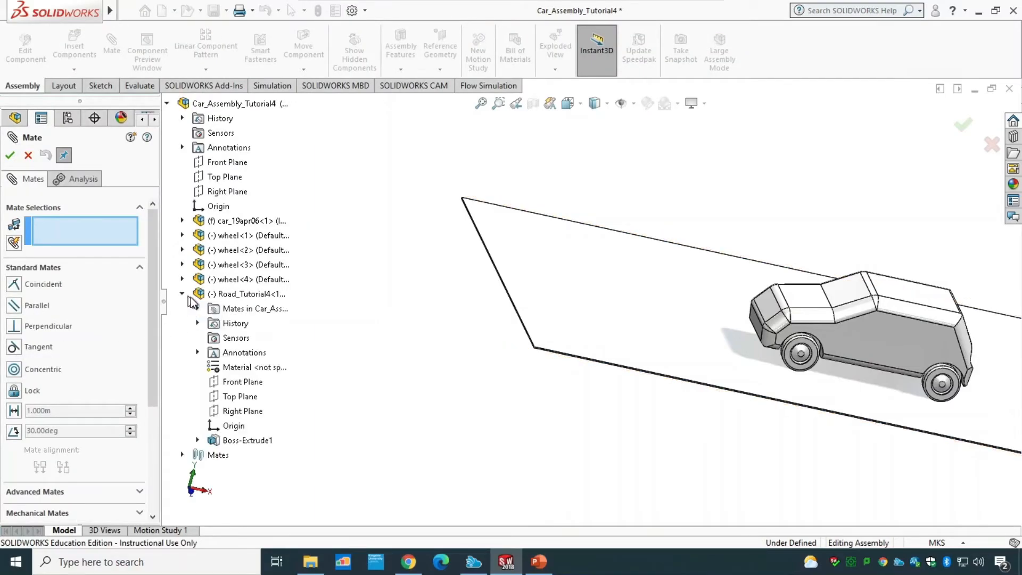
left_click(239, 383)
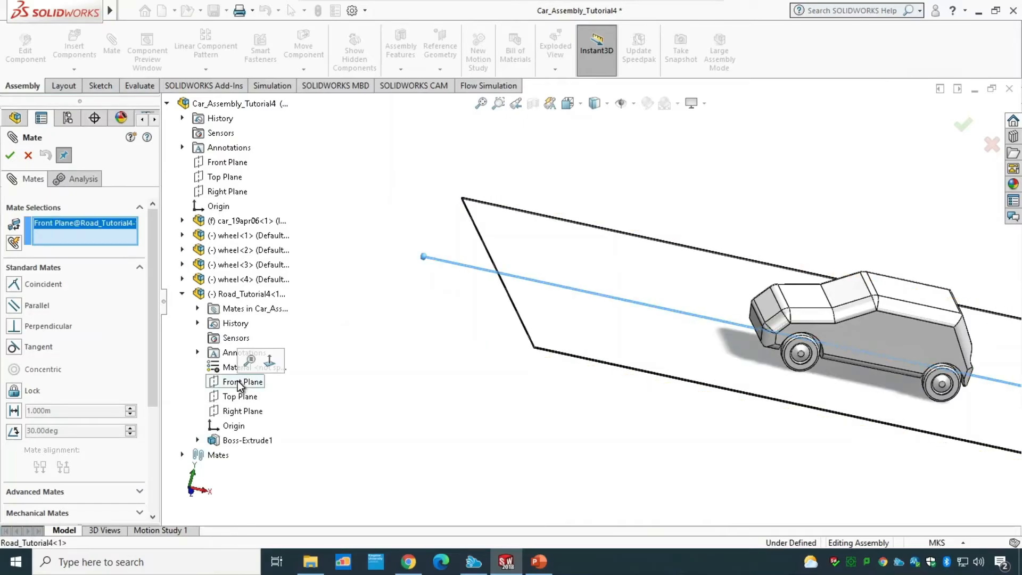
left_click(229, 164)
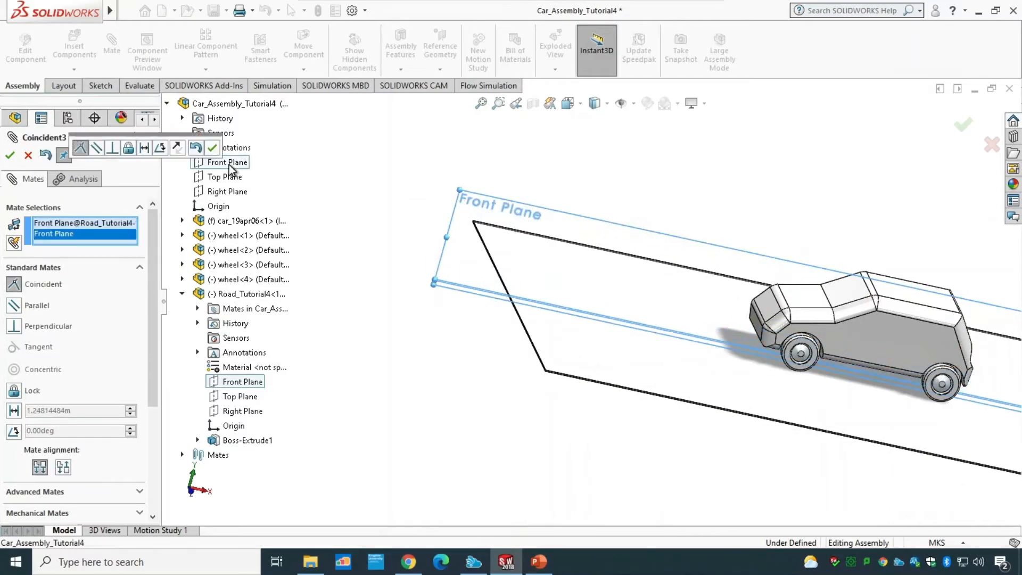
left_click(10, 154)
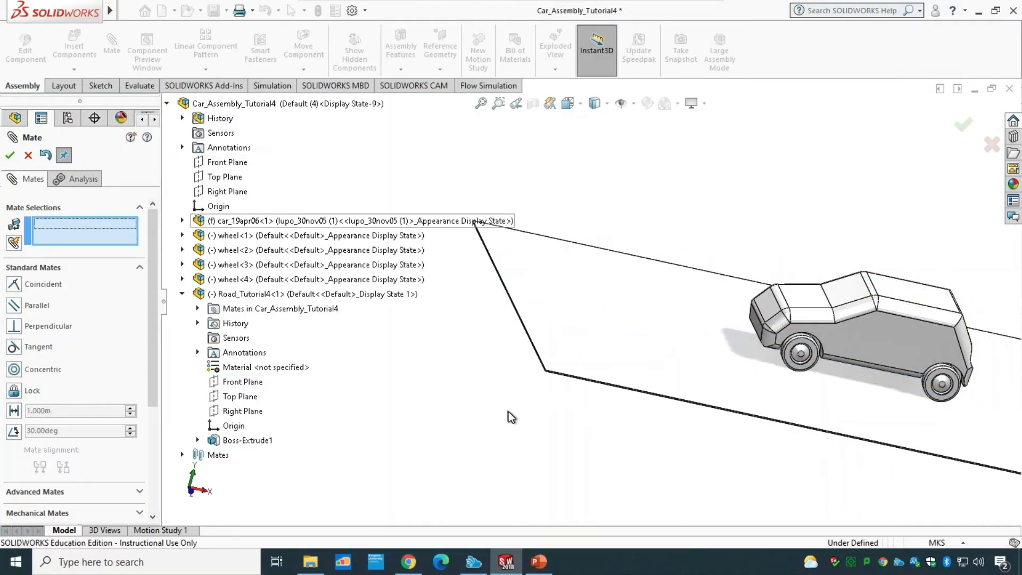
Step: Close the Mate command and save the car assembly
scroll(484, 372, "up", 3)
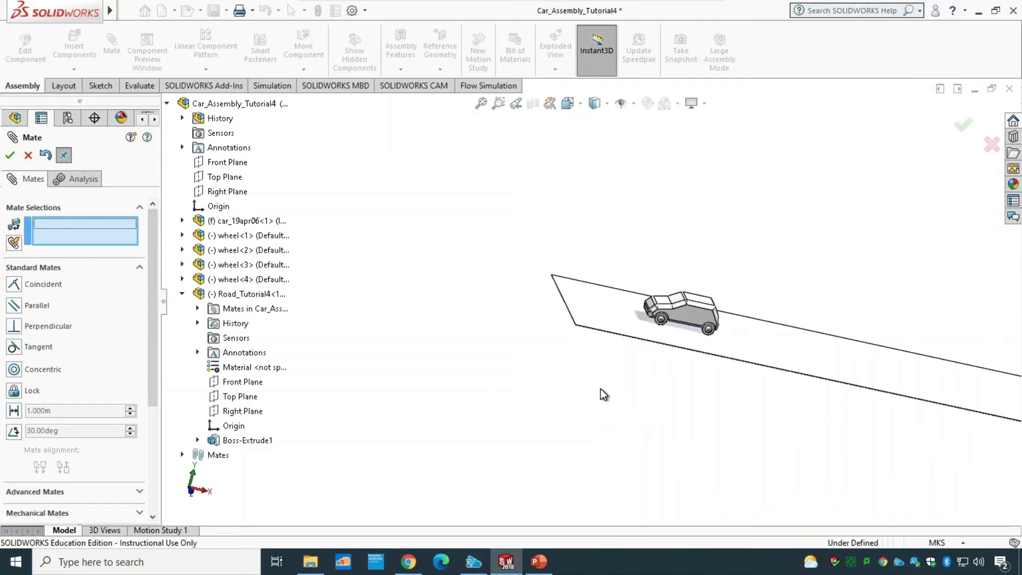
key("ctrl+7")
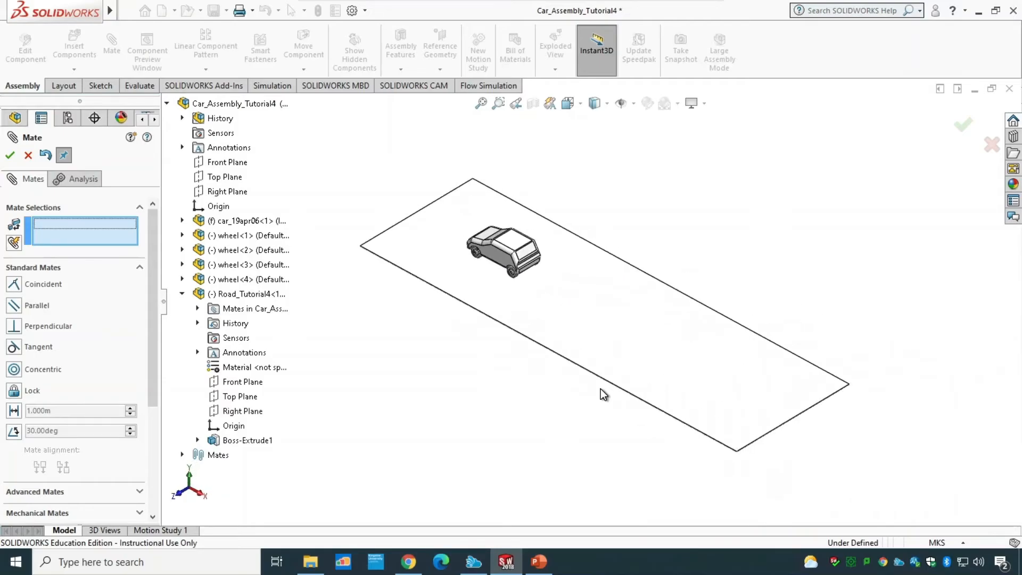
key("ctrl+1")
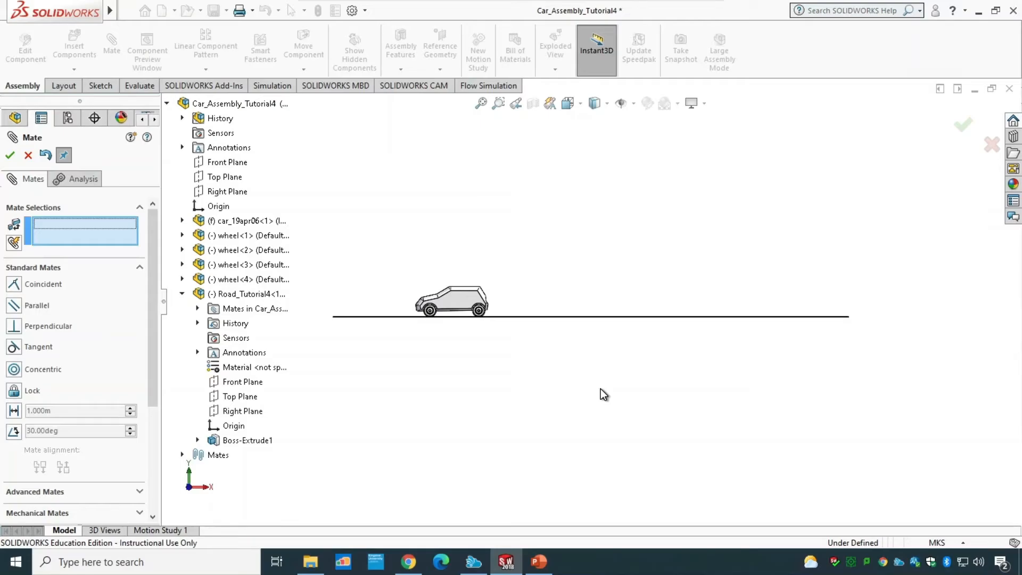
key("ctrl+7")
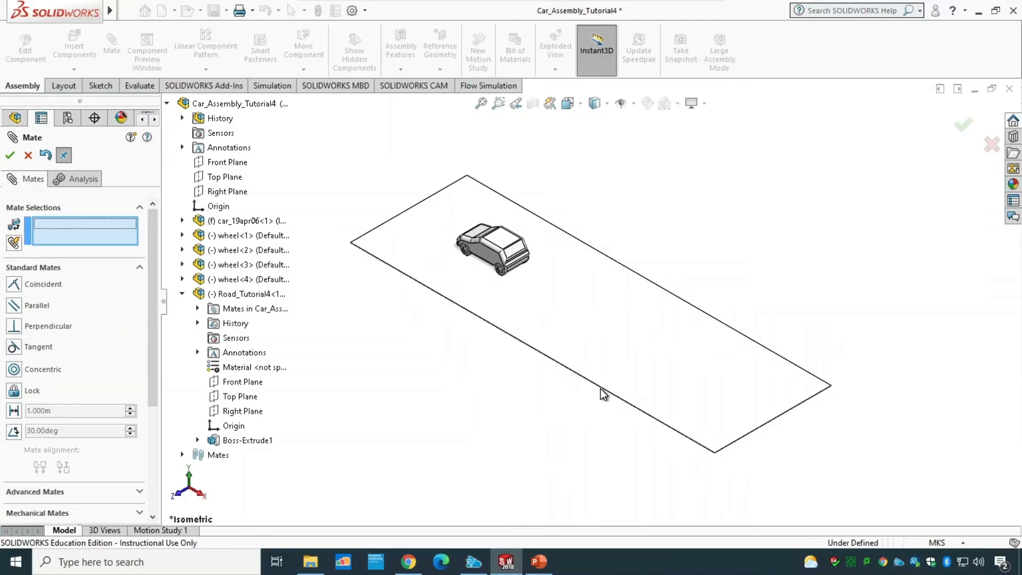
left_click(10, 156)
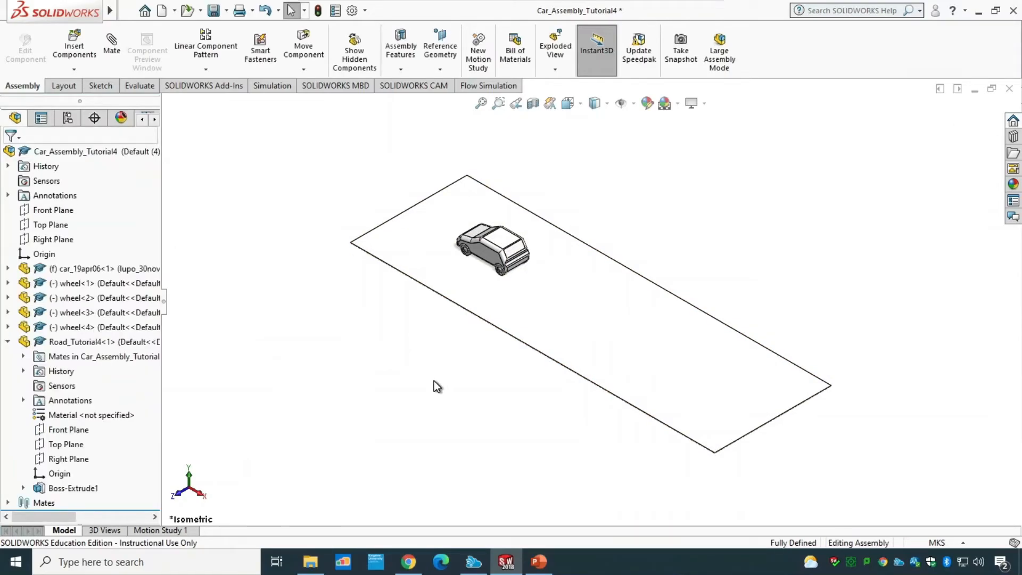
key("ctrl+s")
Step: Start the Flow Simulation wizard and name the project Car Aerodynamic Simulation
left_click(483, 88)
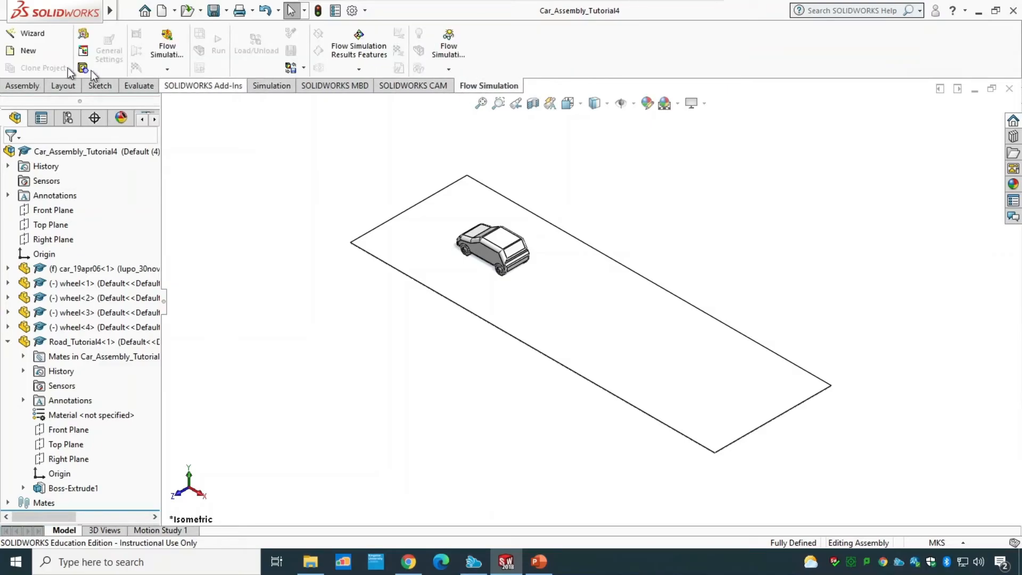
left_click(47, 33)
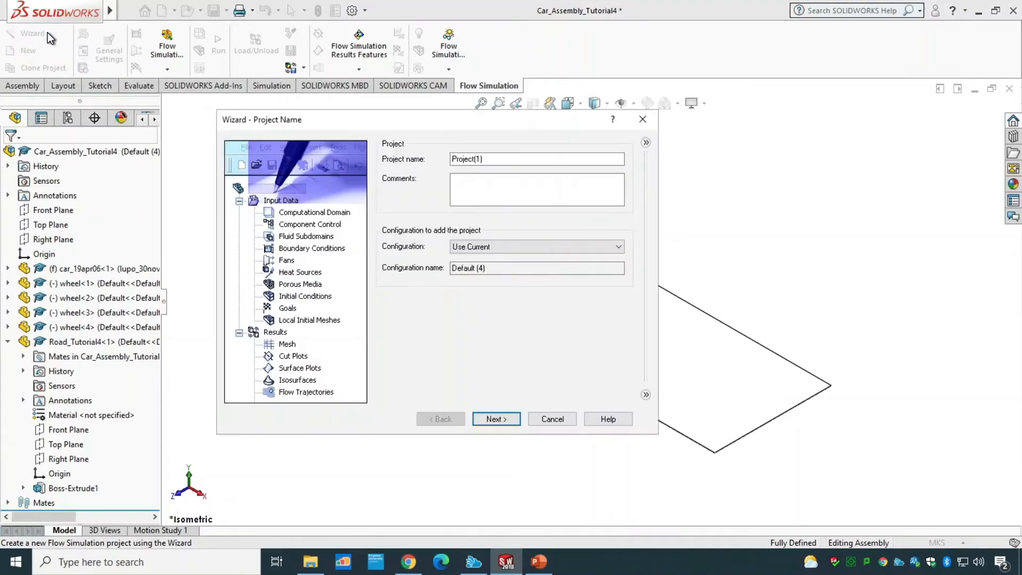
left_click(495, 159)
left_click_drag(495, 160, 430, 159)
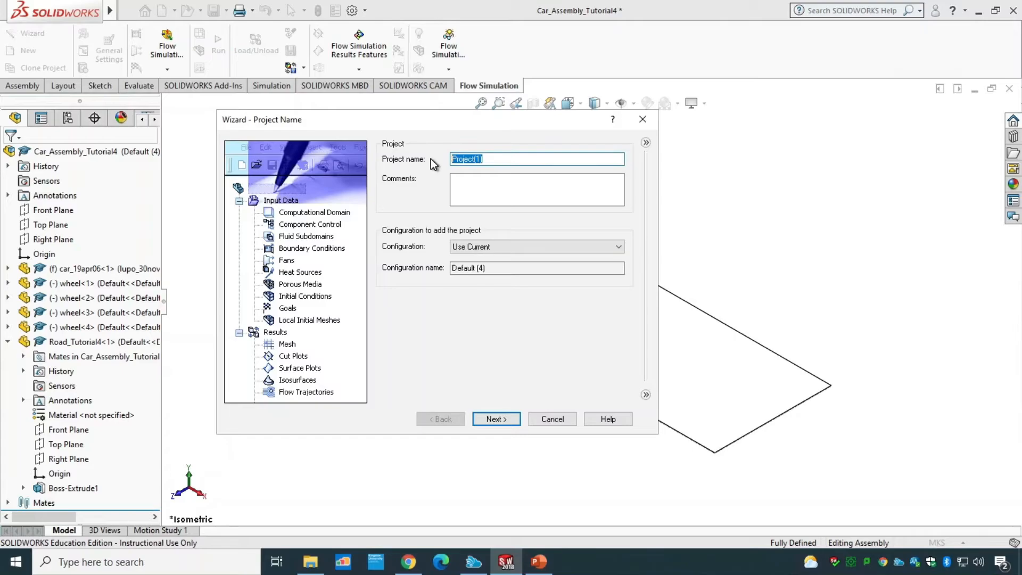
type("Car Aerodynamic Simu")
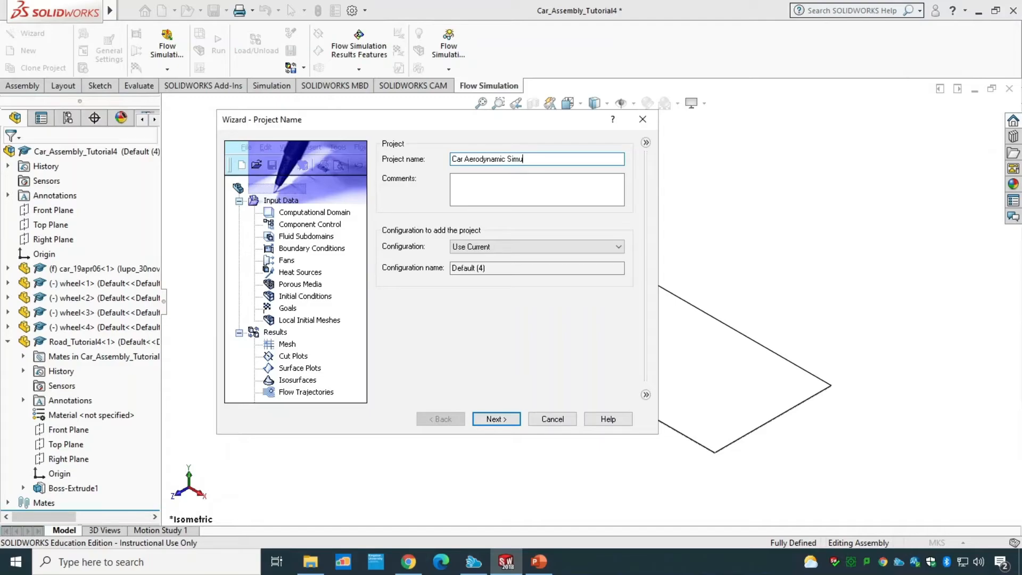
type("lation")
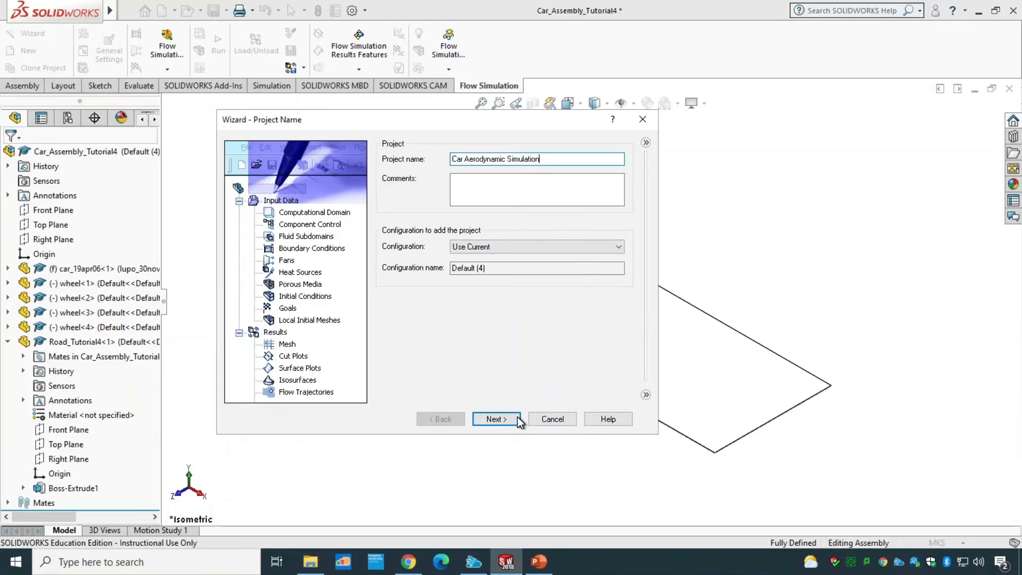
left_click(499, 421)
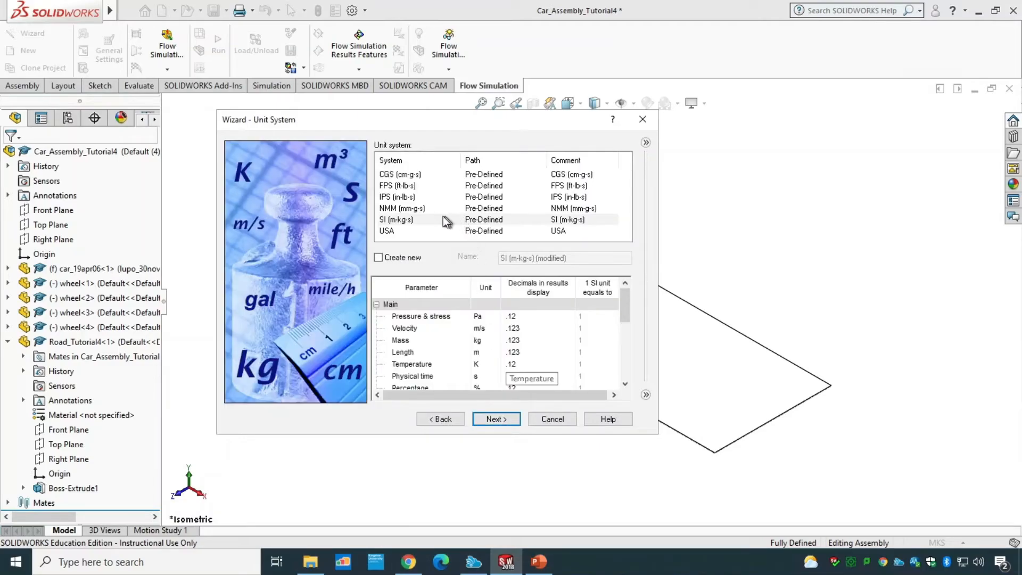
Step: Choose the SI (m-kg-s) unit system and set the analysis type to External
left_click(407, 219)
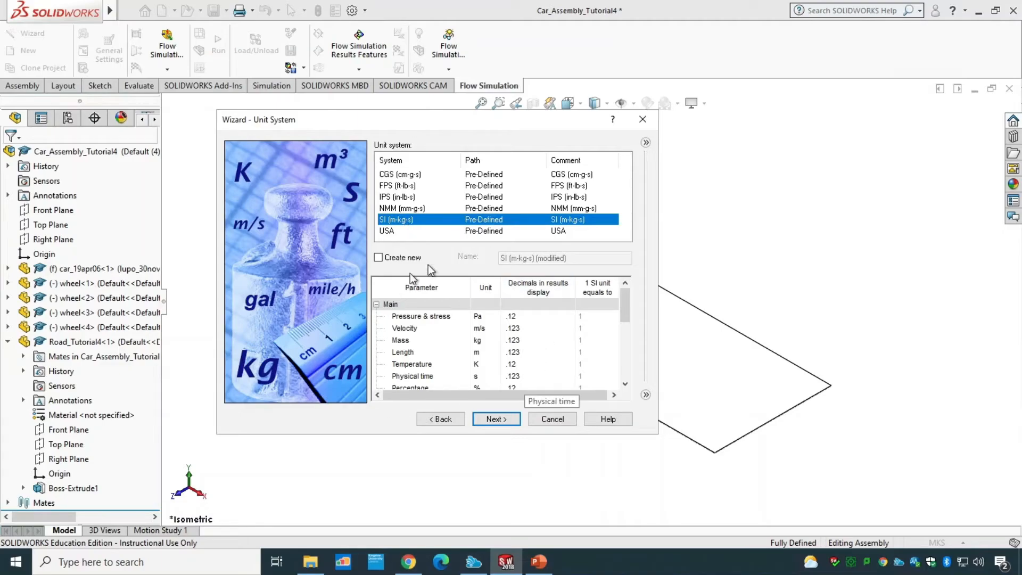
left_click(506, 419)
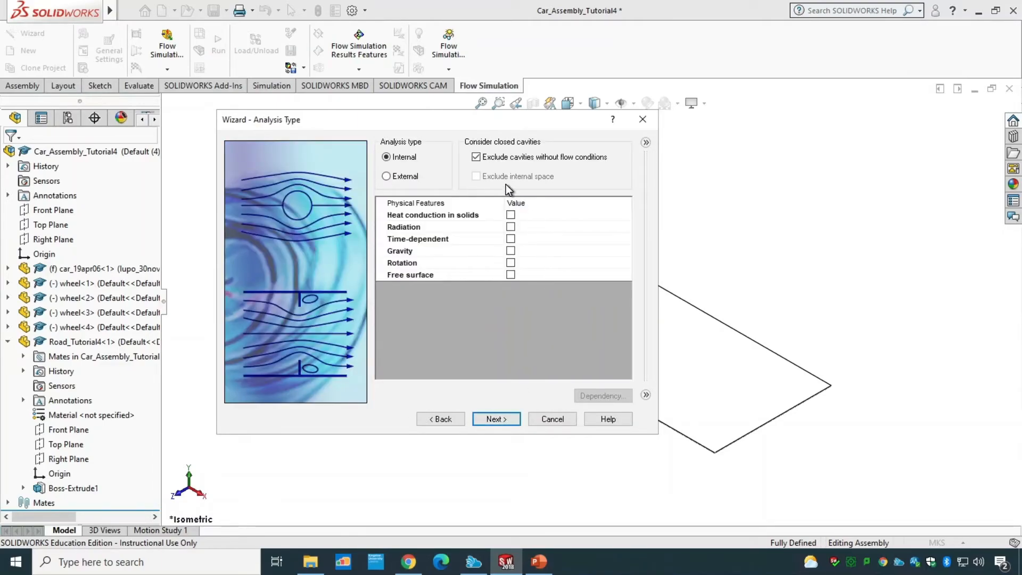
left_click(411, 177)
left_click(498, 420)
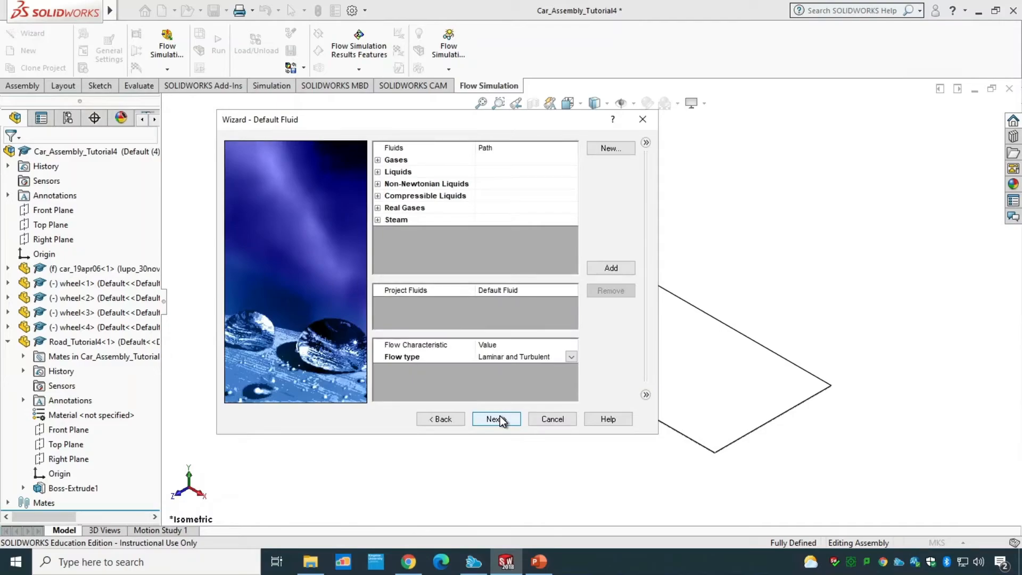
Step: Add Air from the predefined gases as the project fluid and set the flow type to Turbulent Only
left_click(377, 160)
left_click(426, 196)
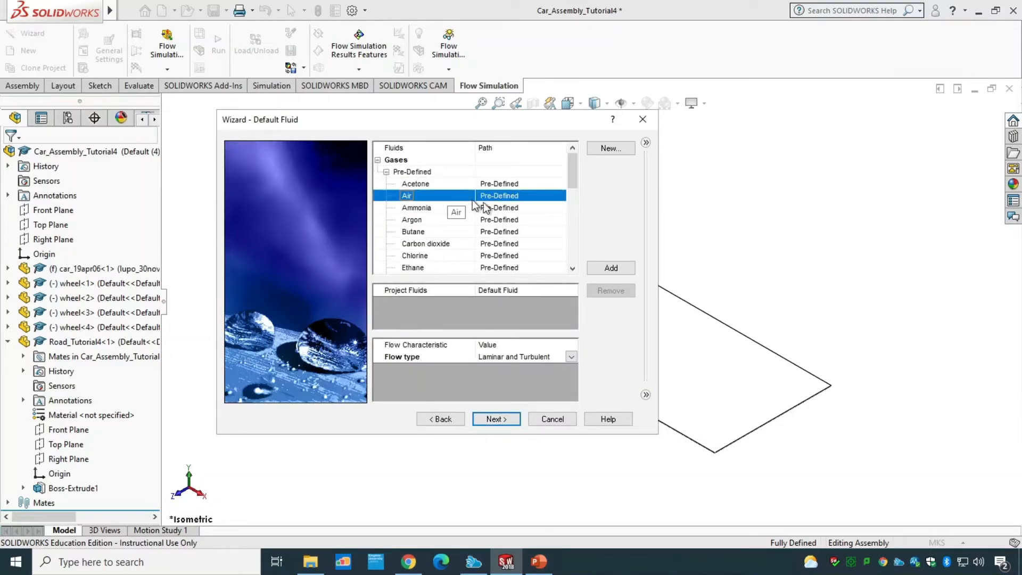
left_click(601, 269)
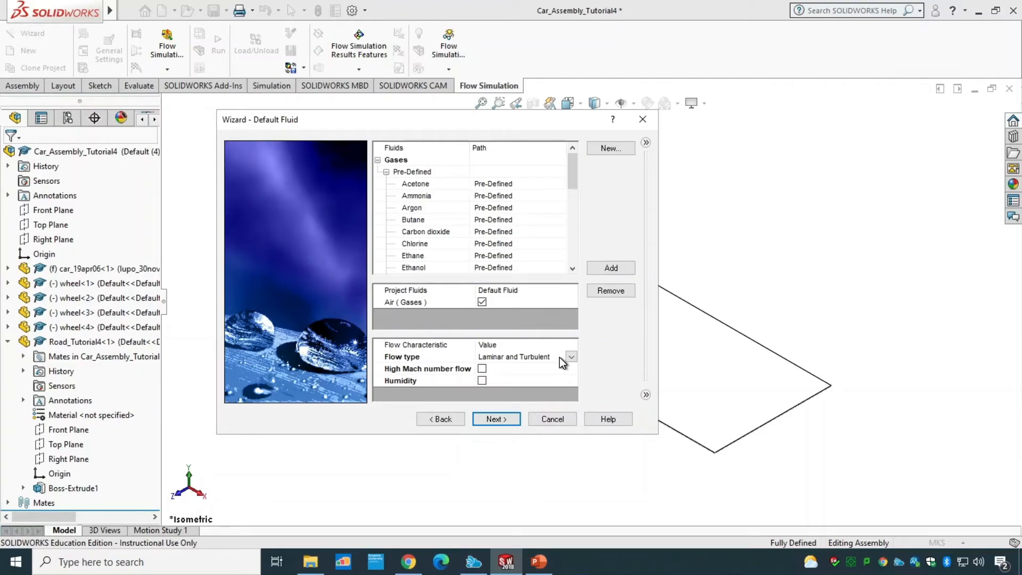
left_click(570, 358)
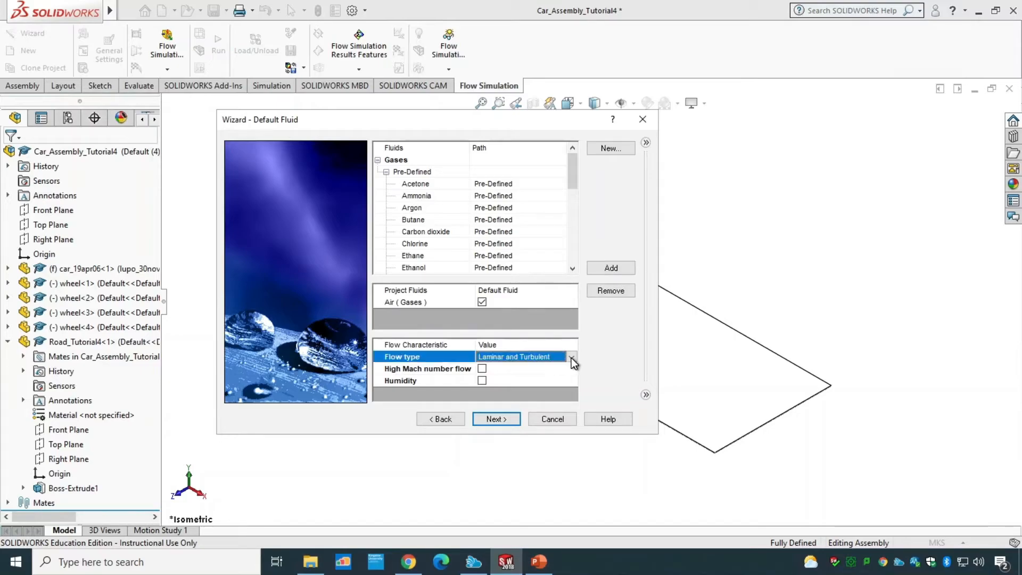
left_click(570, 356)
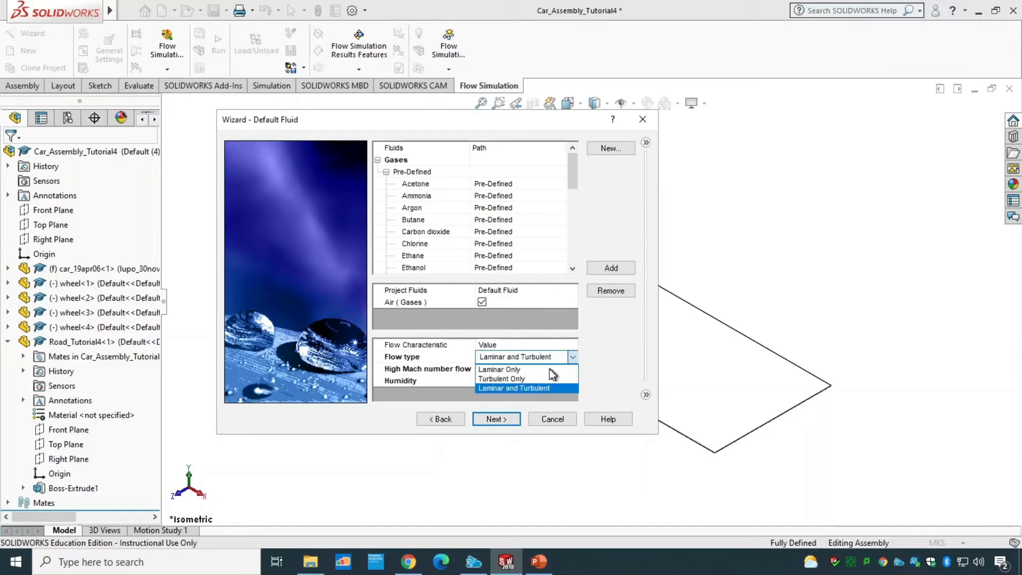
left_click(518, 377)
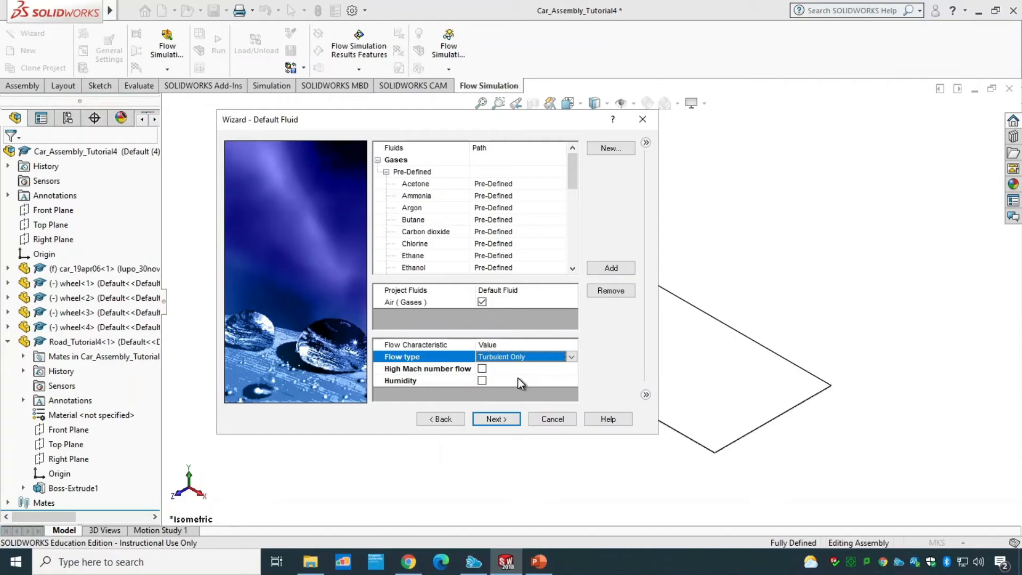
left_click(499, 420)
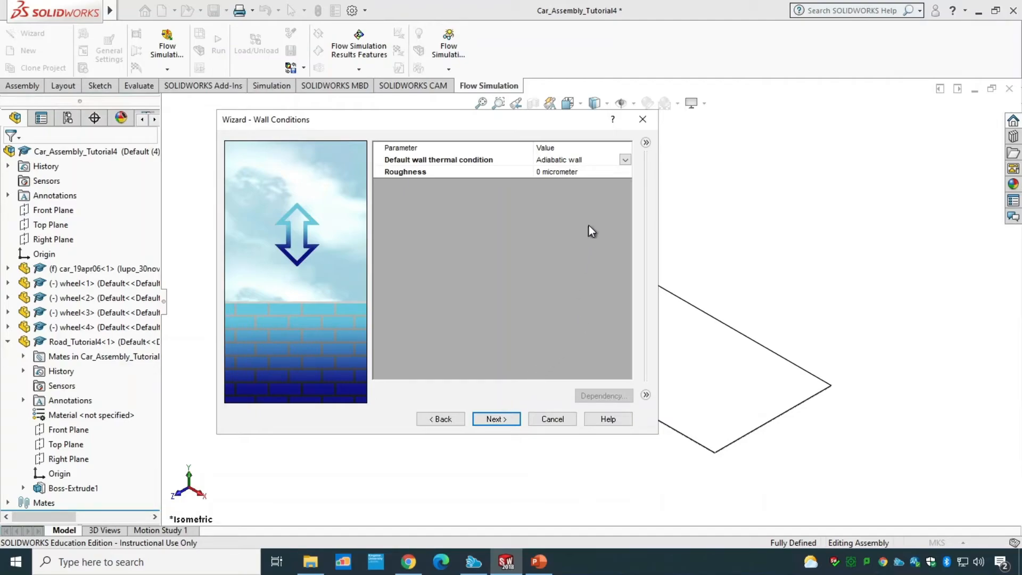
Step: Review the default wall thermal condition options and continue to the initial conditions page
left_click(627, 161)
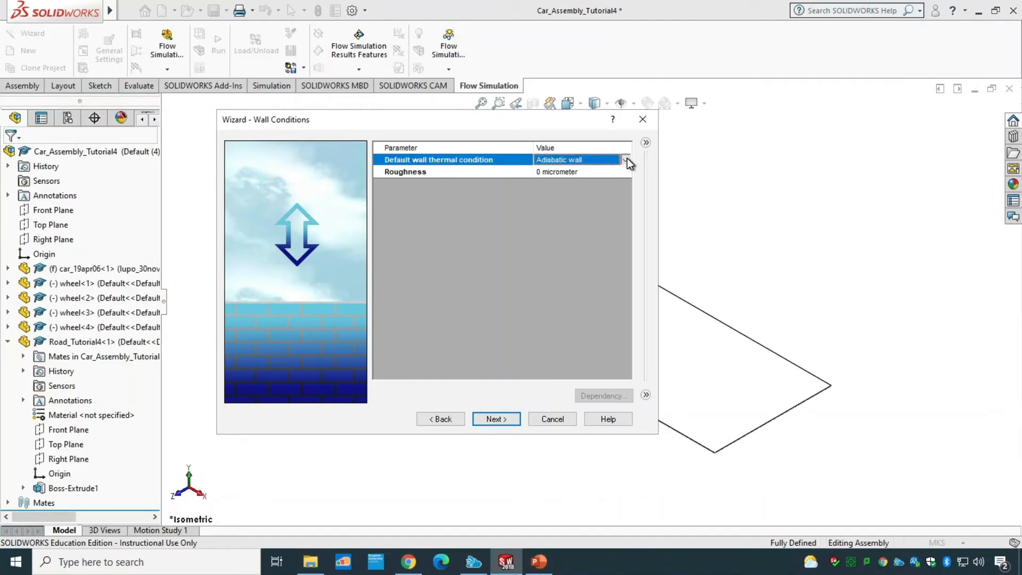
left_click(627, 161)
left_click(627, 158)
left_click(505, 420)
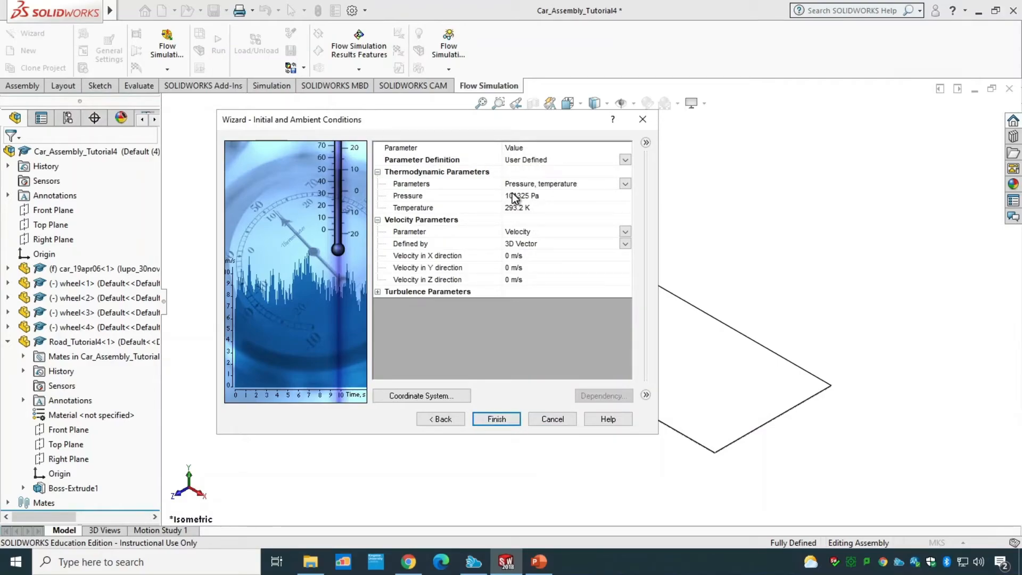
Step: Set the initial velocity in the X direction to 31.293 m/s and finish the wizard
left_click(518, 259)
left_click(515, 257)
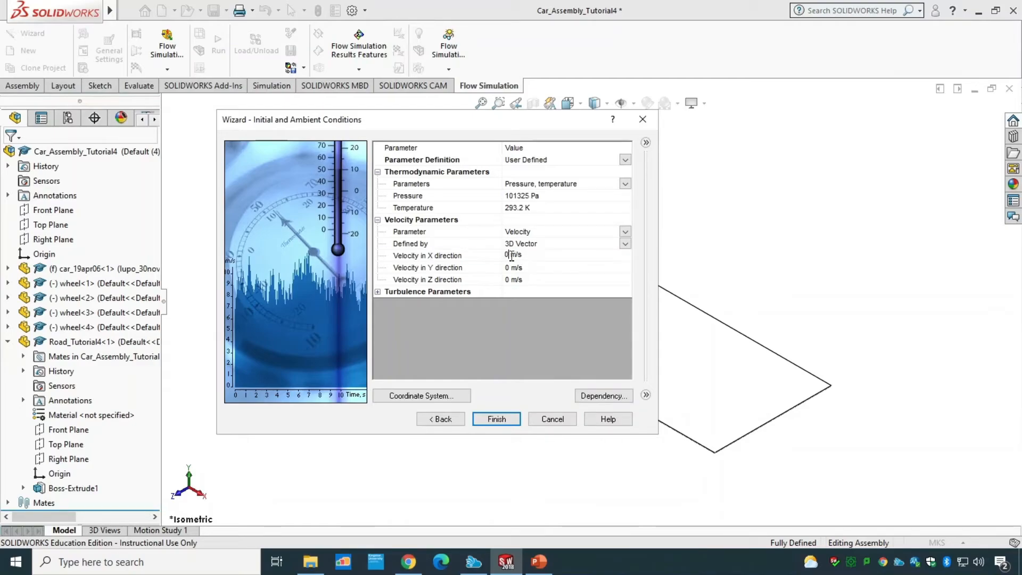
double_click(504, 254)
type("31.293")
left_click(496, 419)
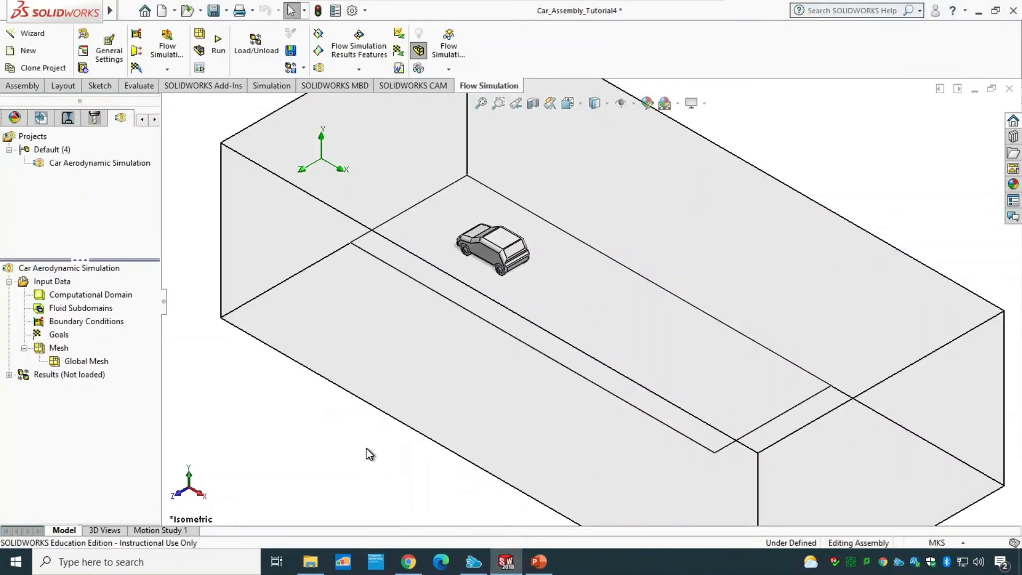
Step: Edit the computational domain and drag its Z min and Z max boundaries inward to about ±3.98 m
scroll(356, 451, "up", 5)
middle_click_drag(453, 458, 500, 403)
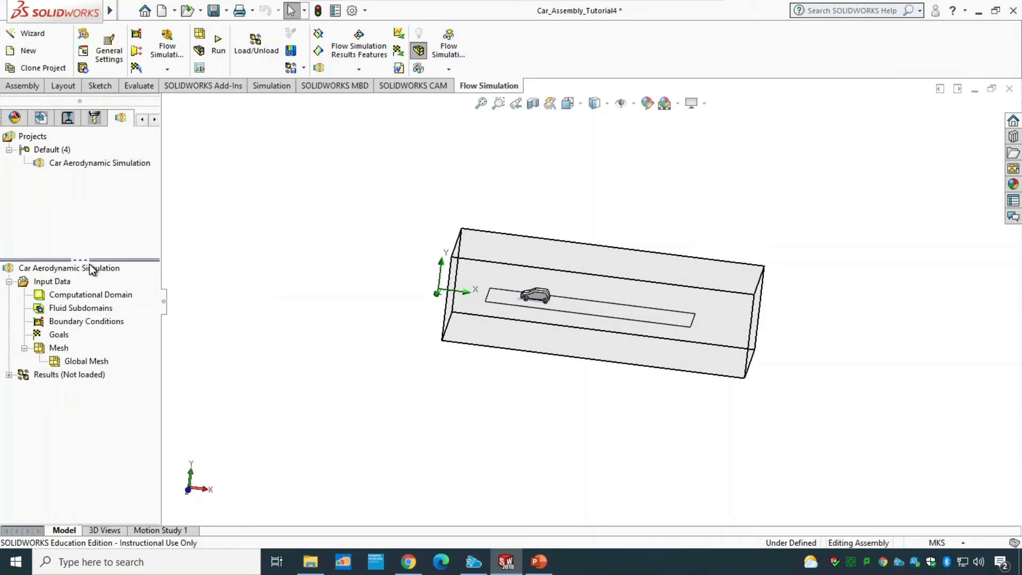
left_click(80, 295)
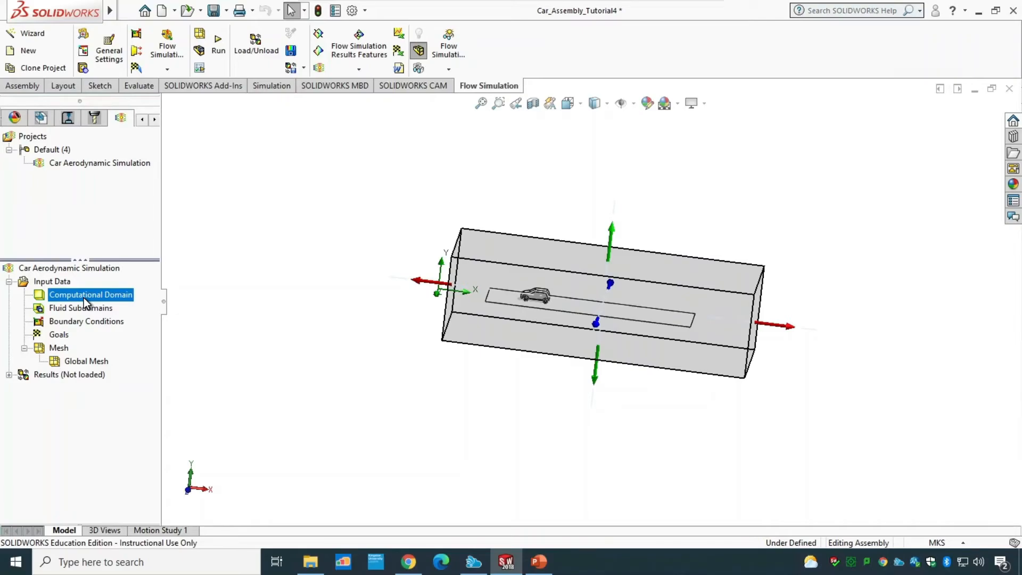
right_click(84, 298)
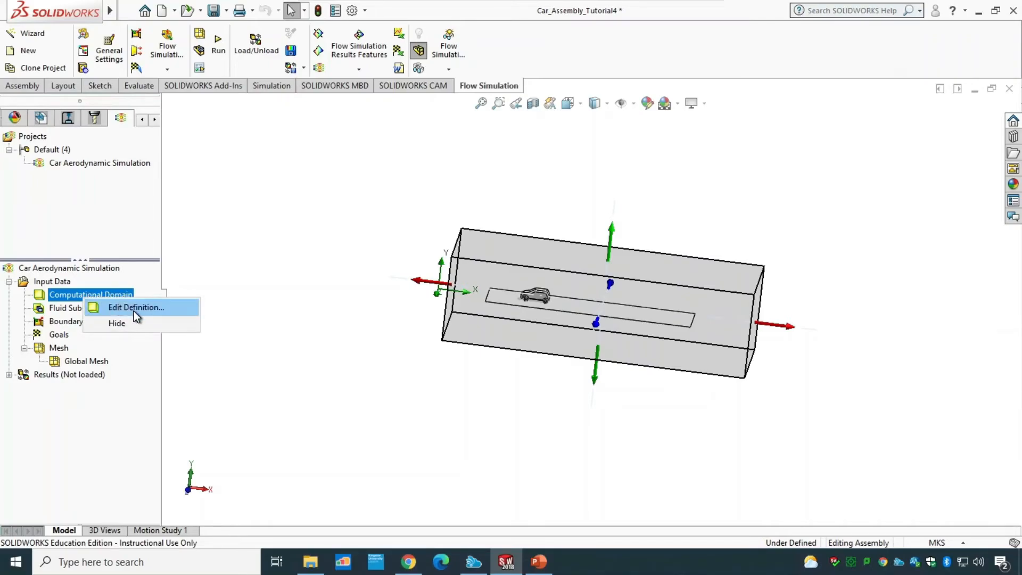
left_click(198, 306)
mouse_move(596, 375)
left_mouse_down()
mouse_move(605, 350)
mouse_move(601, 373)
left_mouse_up()
middle_click_drag(502, 411, 558, 482)
mouse_move(479, 316)
left_mouse_down()
mouse_move(525, 303)
mouse_move(480, 323)
left_mouse_up()
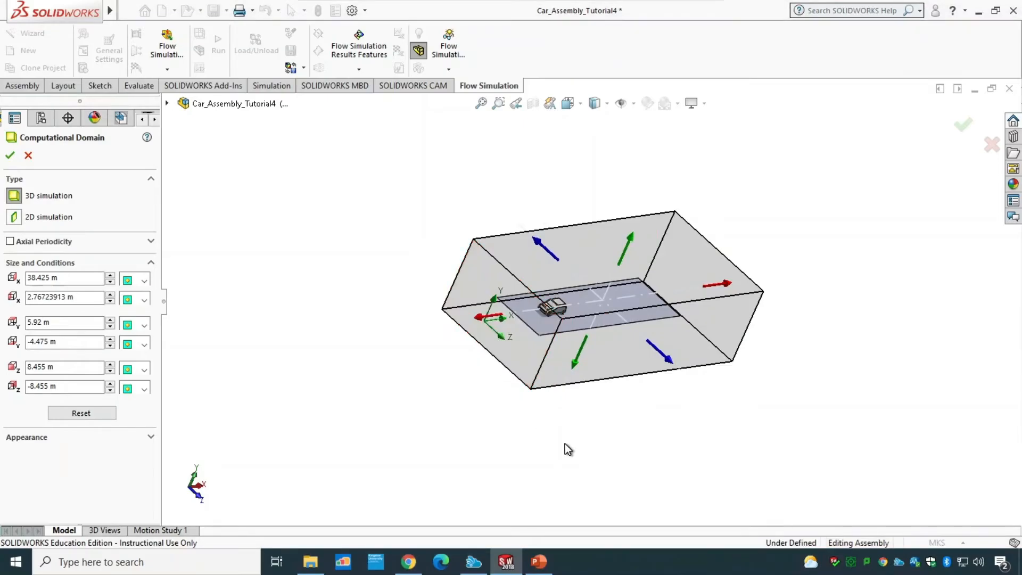
key("space")
left_click(487, 275)
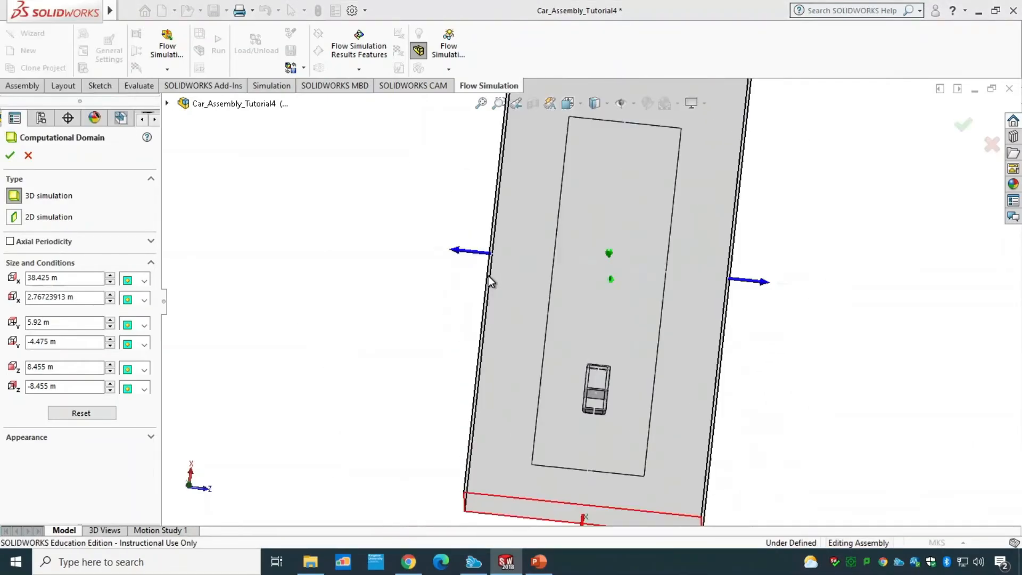
left_click_drag(452, 271, 497, 275)
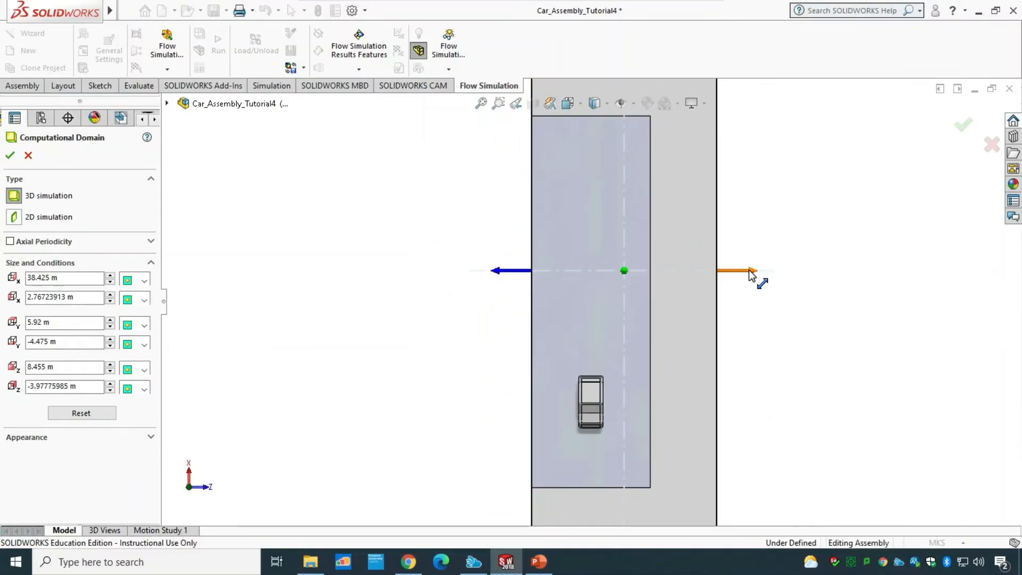
left_click_drag(758, 281, 681, 272)
left_click(681, 273)
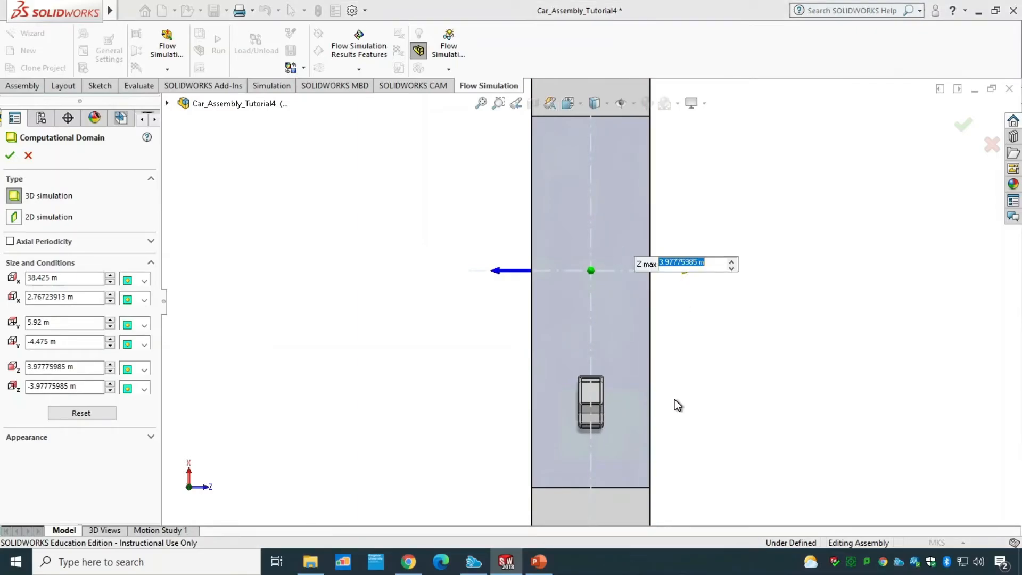
Step: Drag the computational domain's X min boundary to about 5.99 m
scroll(674, 400, "down", 3)
scroll(674, 400, "up", 7)
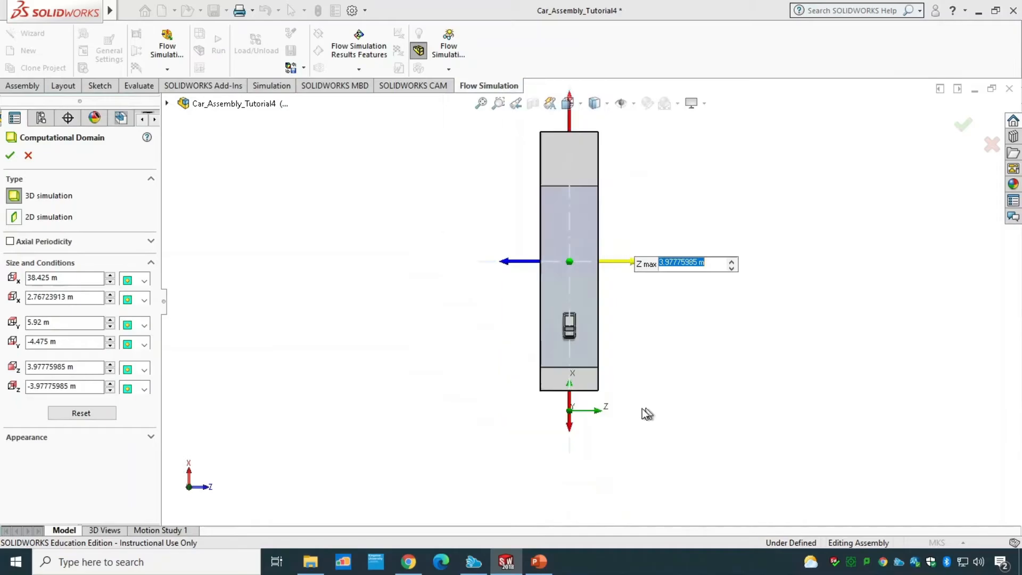
scroll(581, 406, "down", 2)
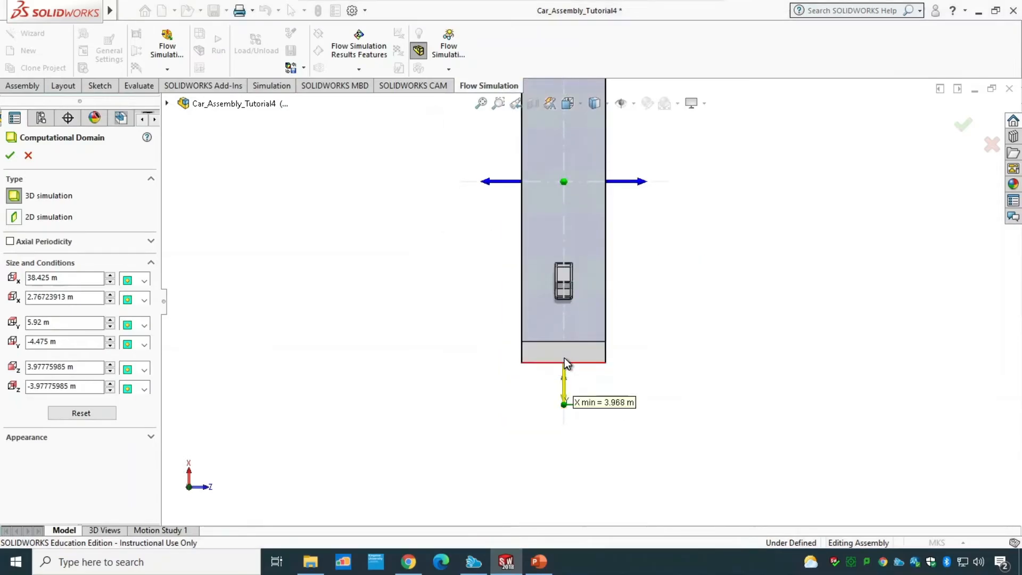
left_click_drag(565, 363, 566, 333)
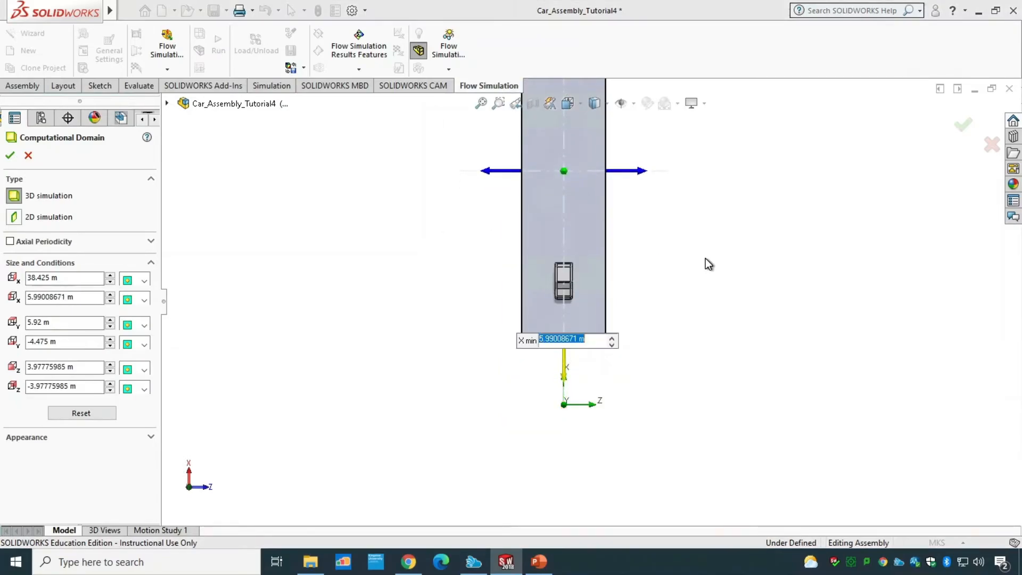
Step: Drag the domain's X max boundary to about 30.88 m and its Y min boundary to 0 m, and accept
scroll(638, 196, "up", 3)
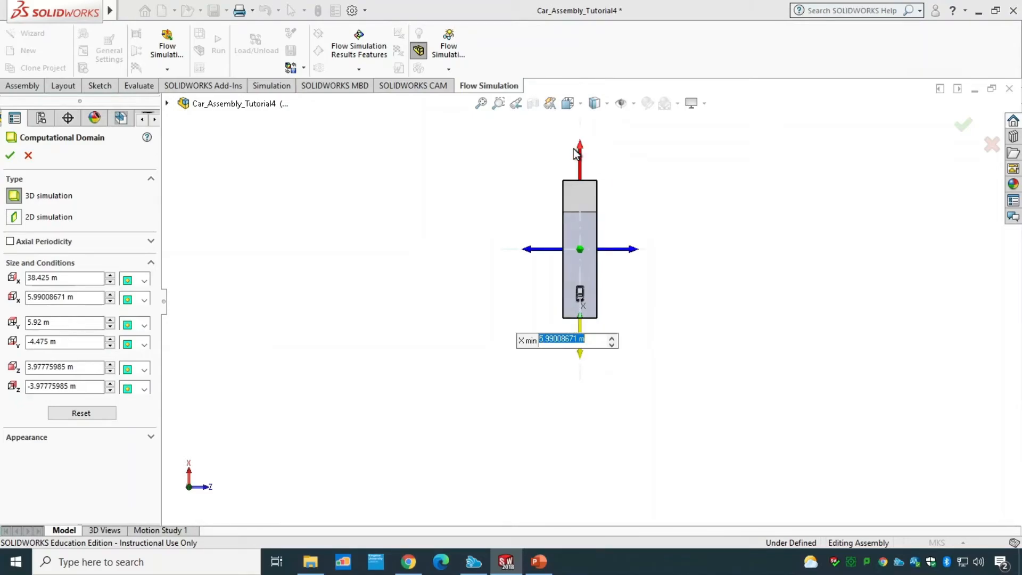
left_click_drag(575, 152, 579, 181)
middle_click_drag(730, 386, 600, 369)
key("space")
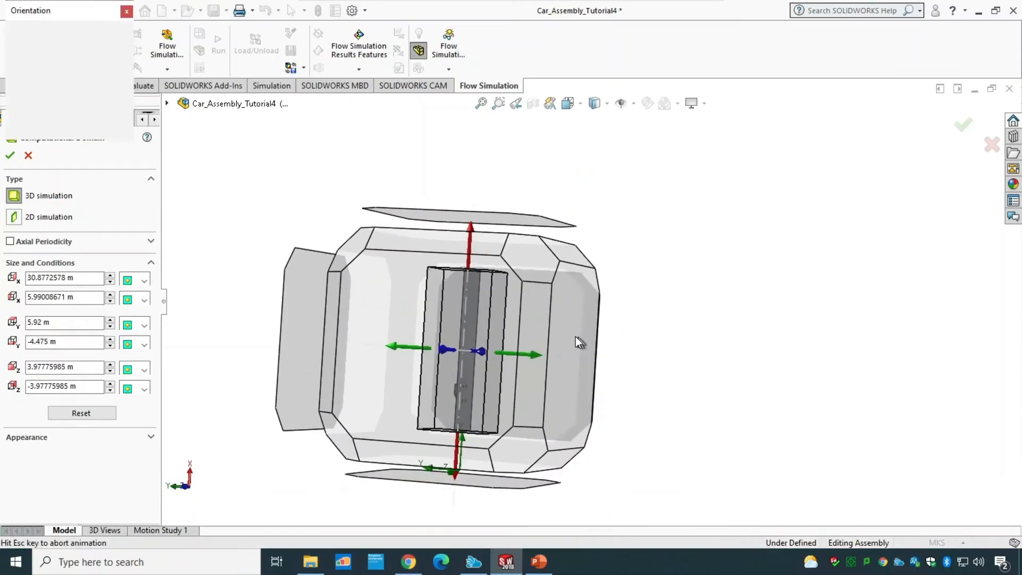
left_click(365, 327)
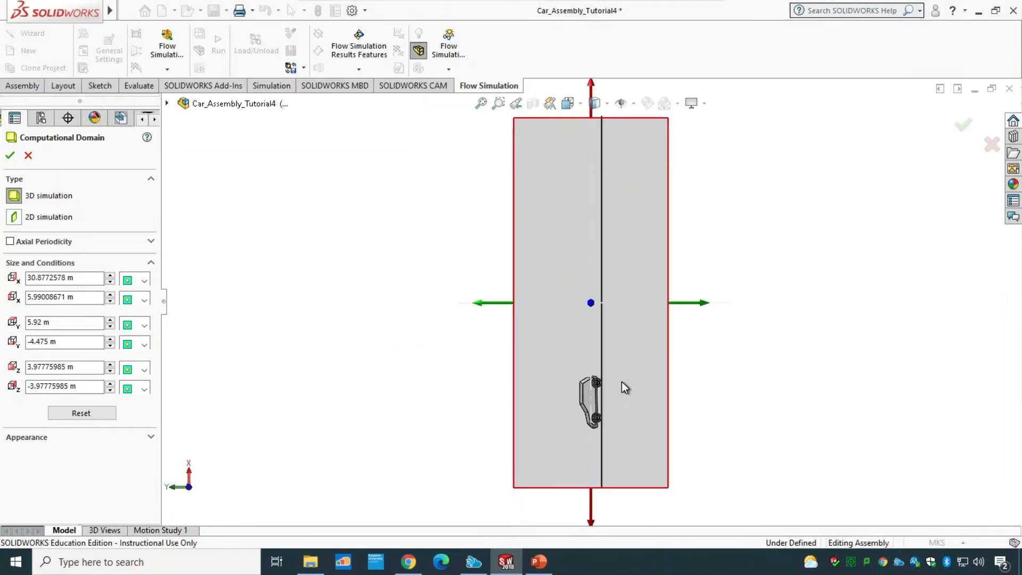
left_click_drag(706, 305, 634, 302)
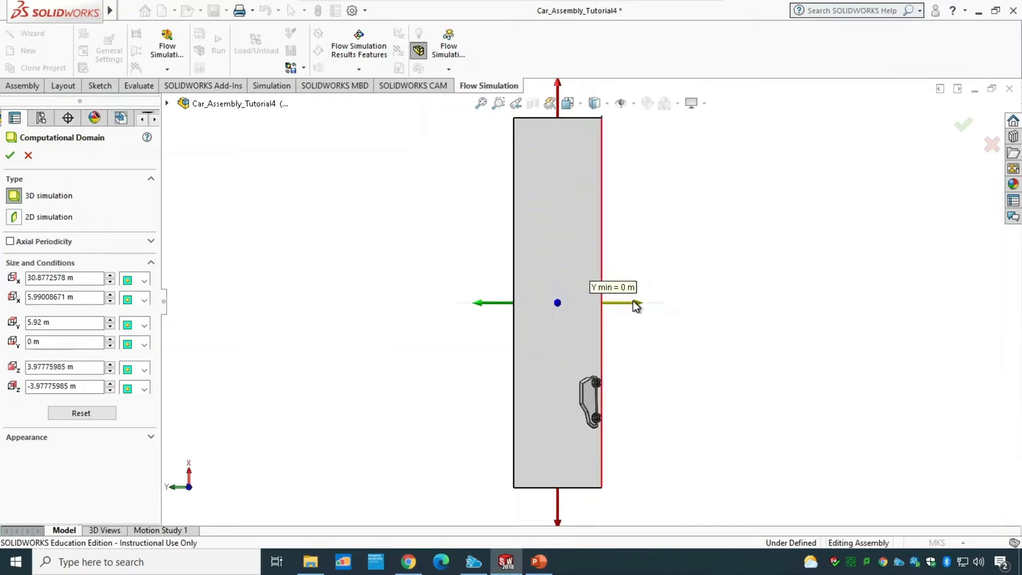
left_click(10, 155)
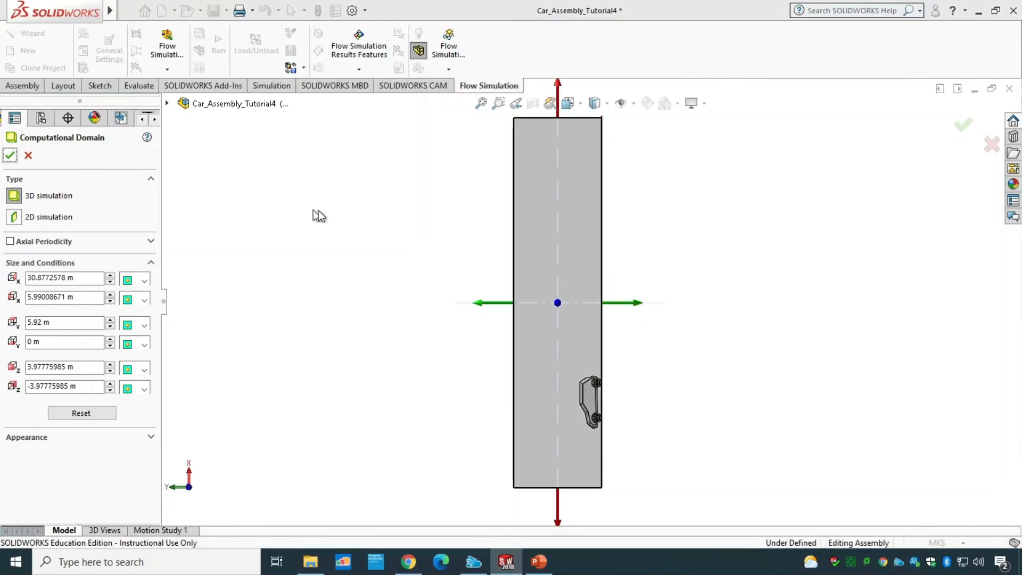
Step: Reopen the computational domain definition and set X min to 6 m and X max to 31 m
key("ctrl+7")
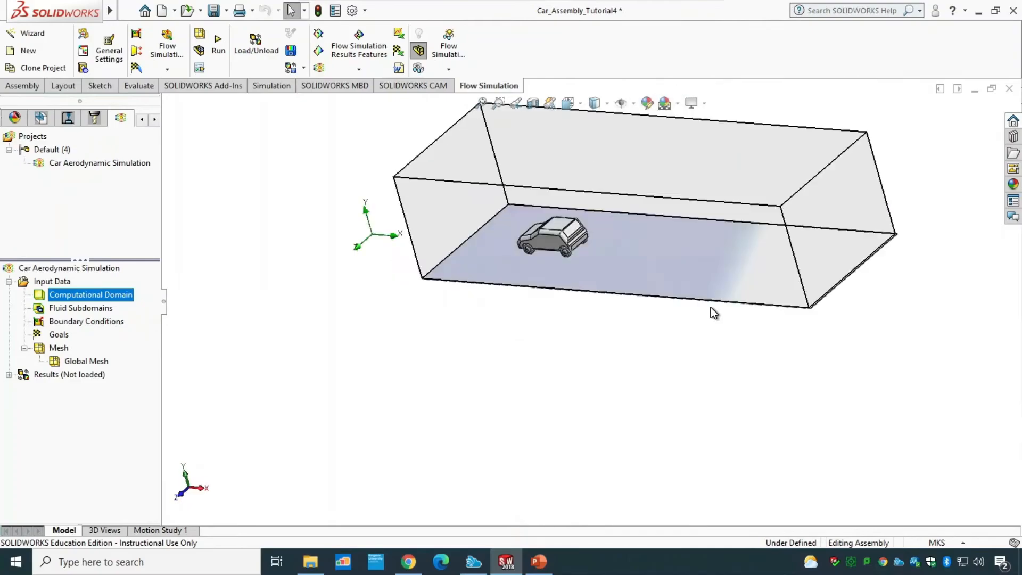
middle_click_drag(504, 413, 552, 382)
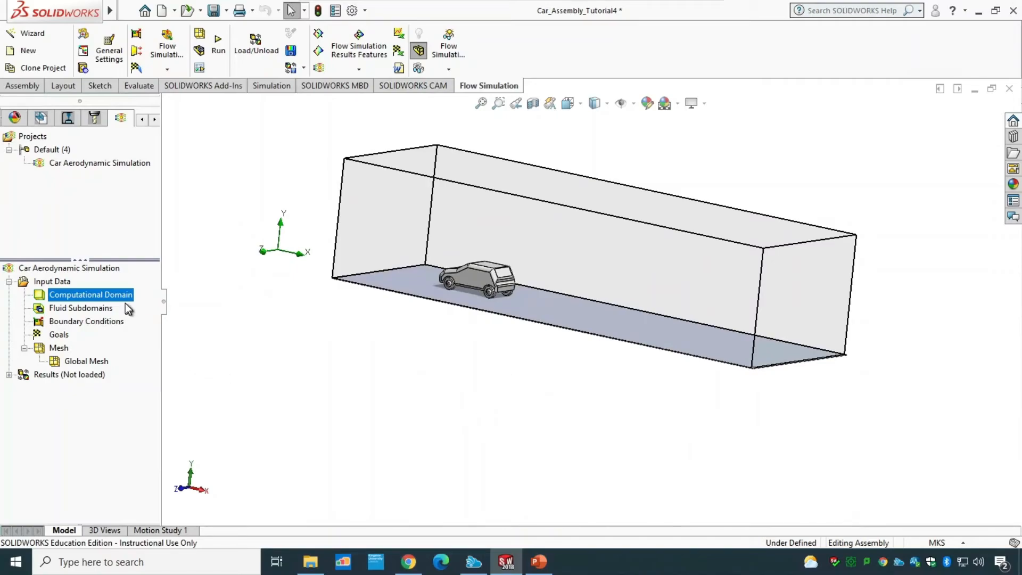
right_click(112, 292)
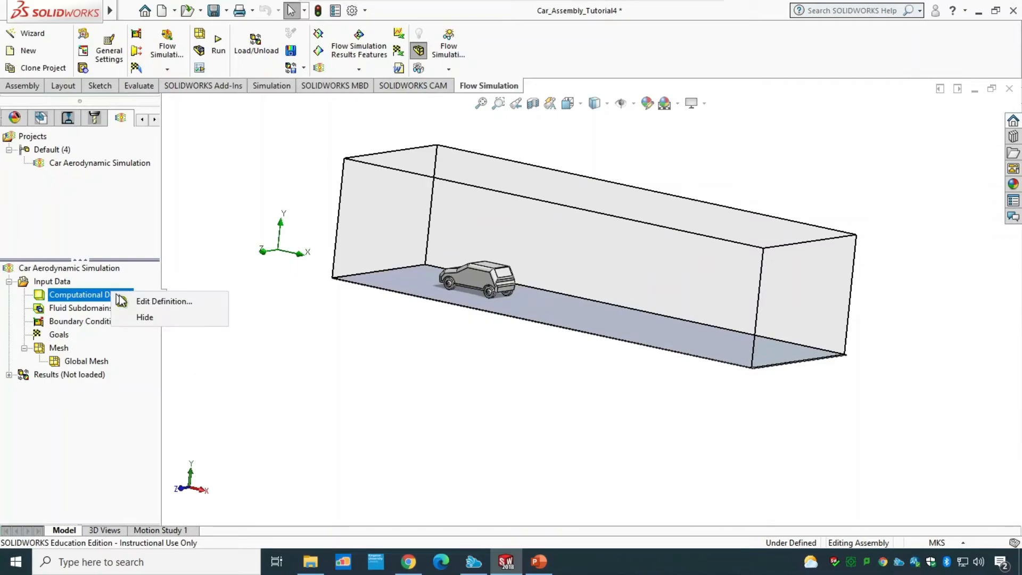
left_click(134, 297)
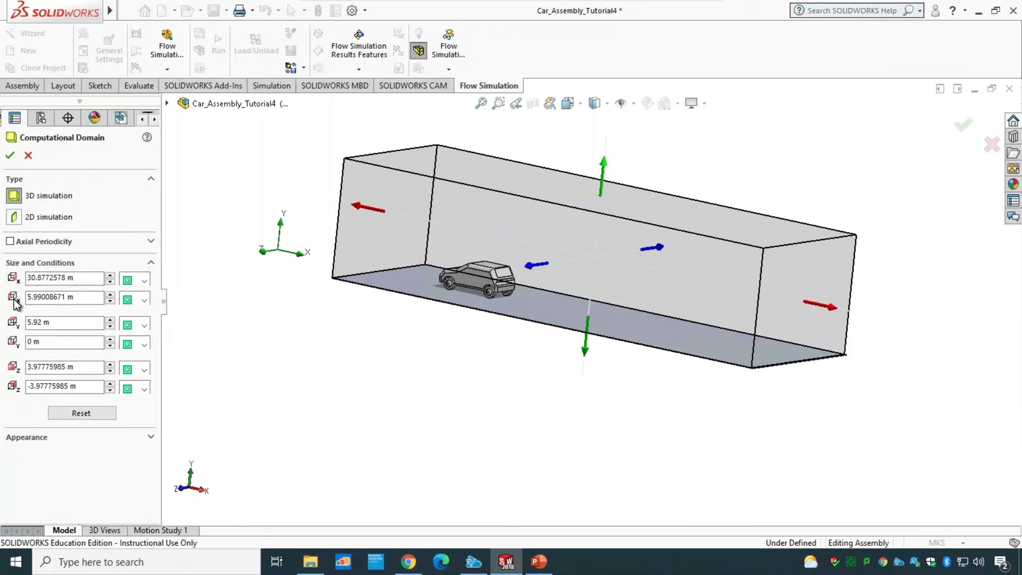
left_click_drag(87, 296, 2, 298)
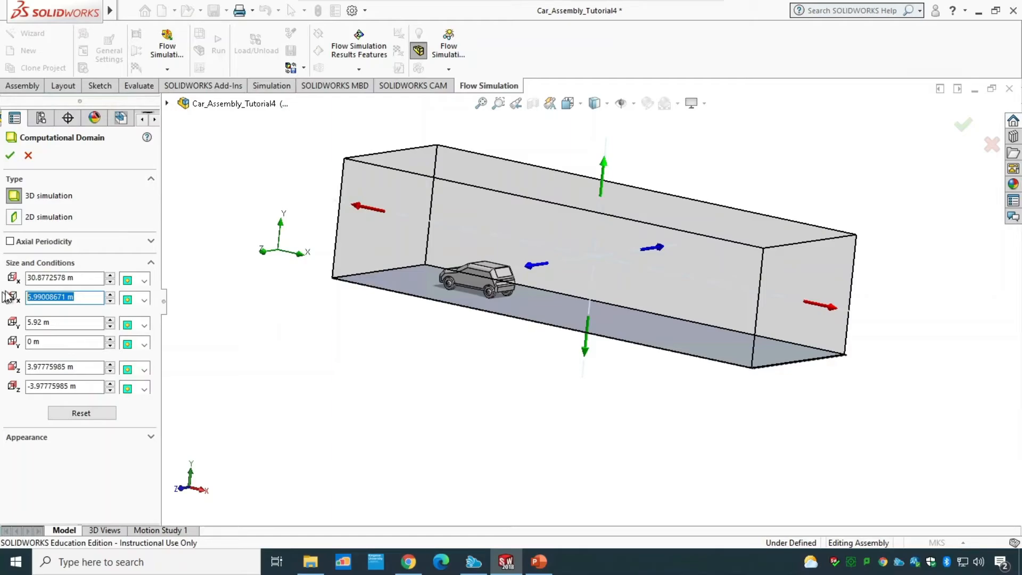
type("6")
left_click(80, 279)
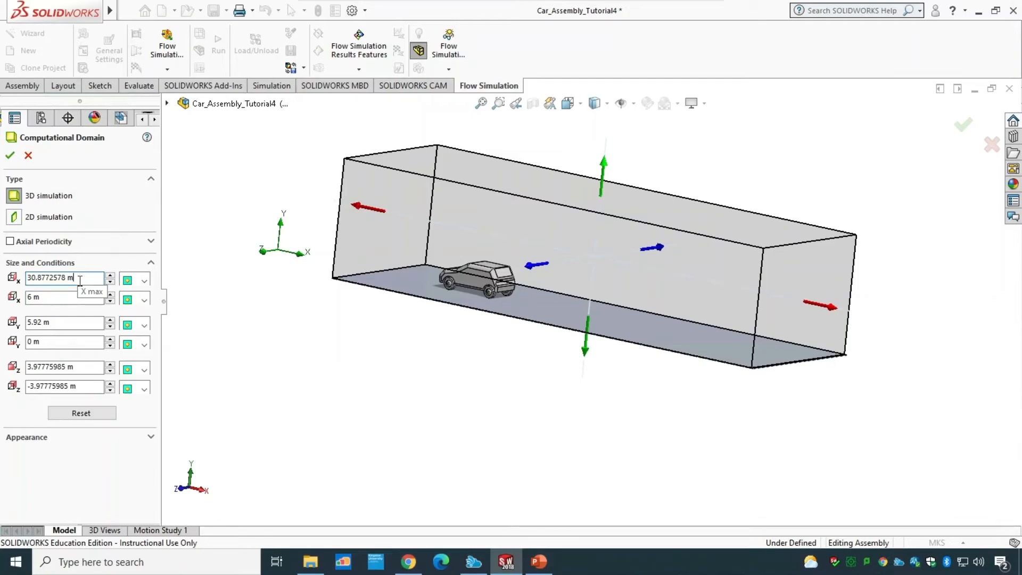
left_click_drag(90, 280, 3, 279)
type("31")
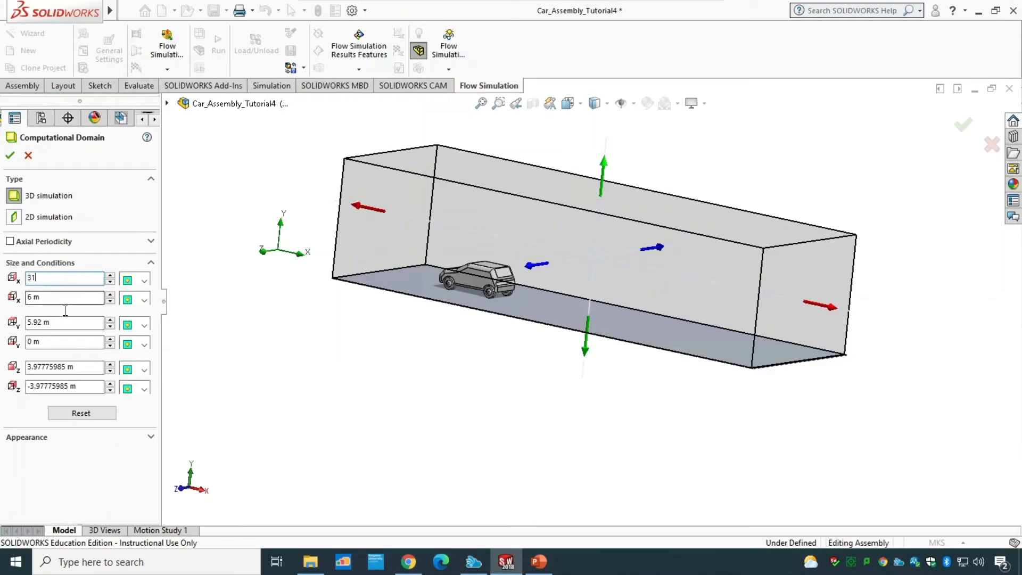
Step: Set the computational domain's Y min to -0.02 m and Y max to 5 m
left_click(57, 323)
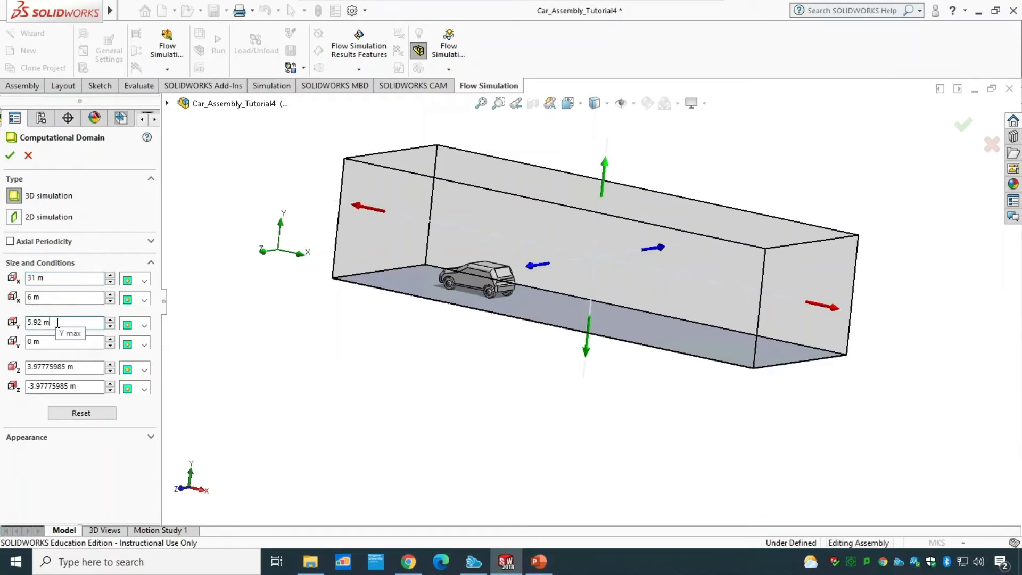
left_click_drag(64, 342, 2, 341)
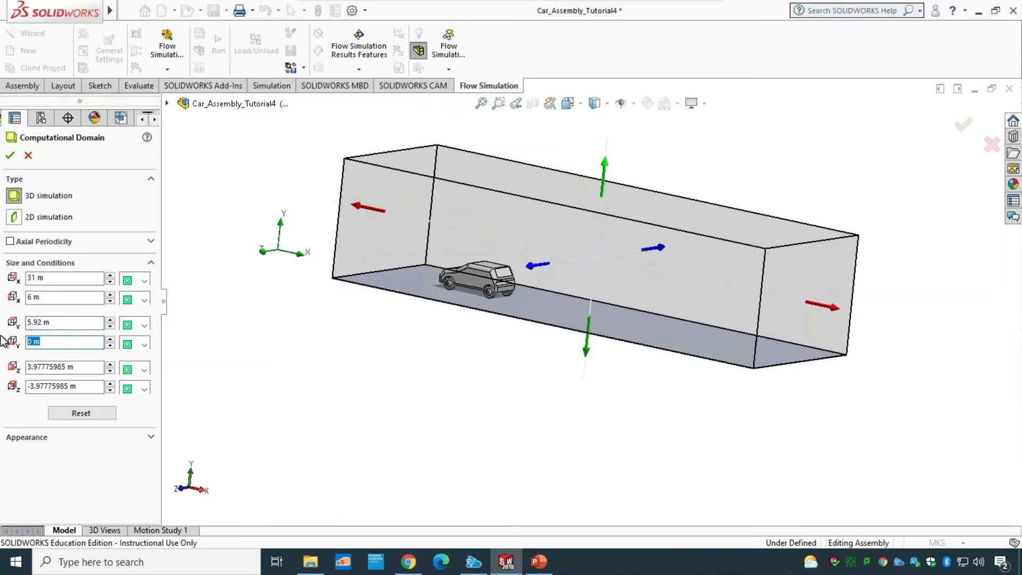
type("-0.02")
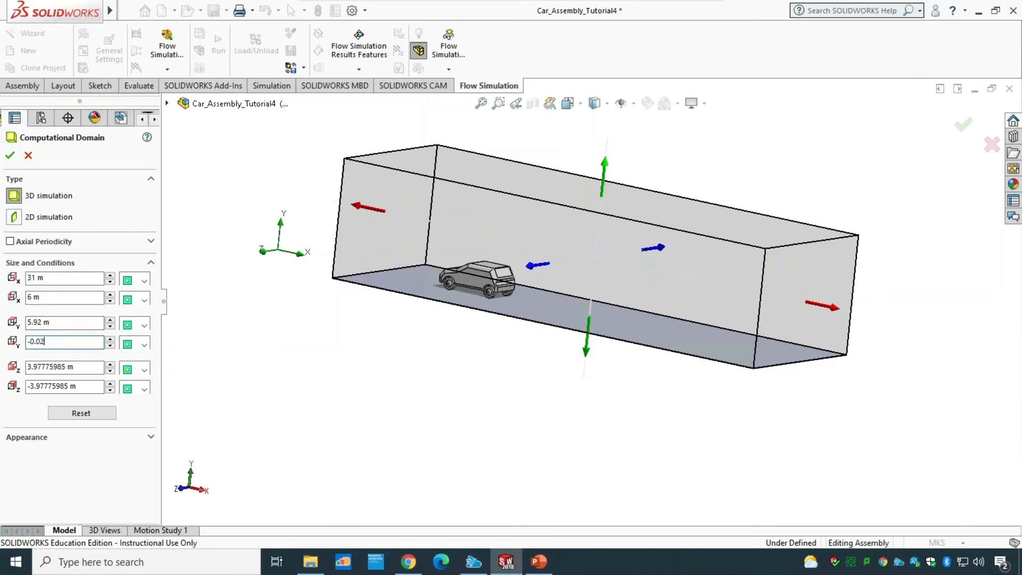
left_click(66, 323)
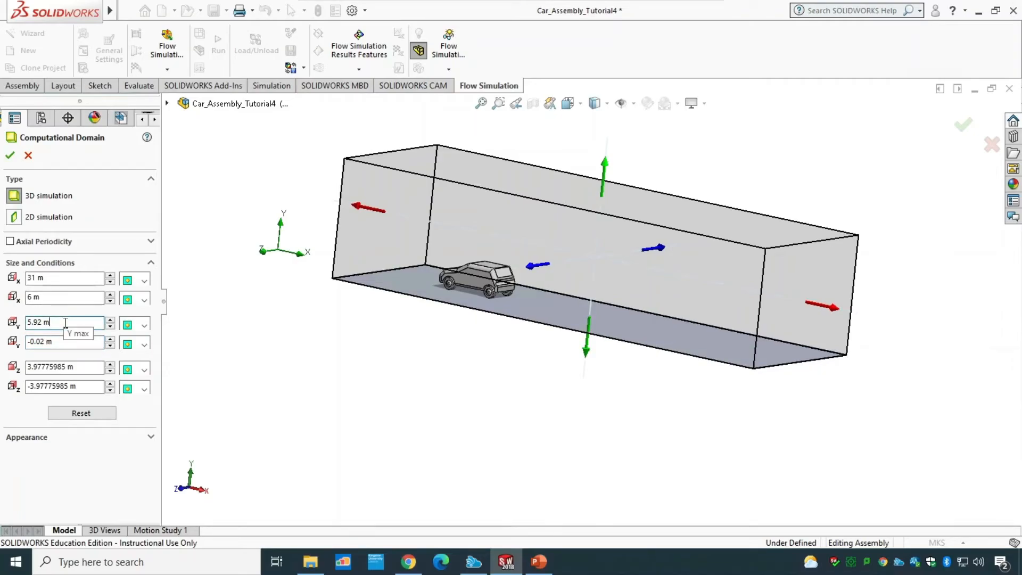
left_click_drag(65, 323, 9, 324)
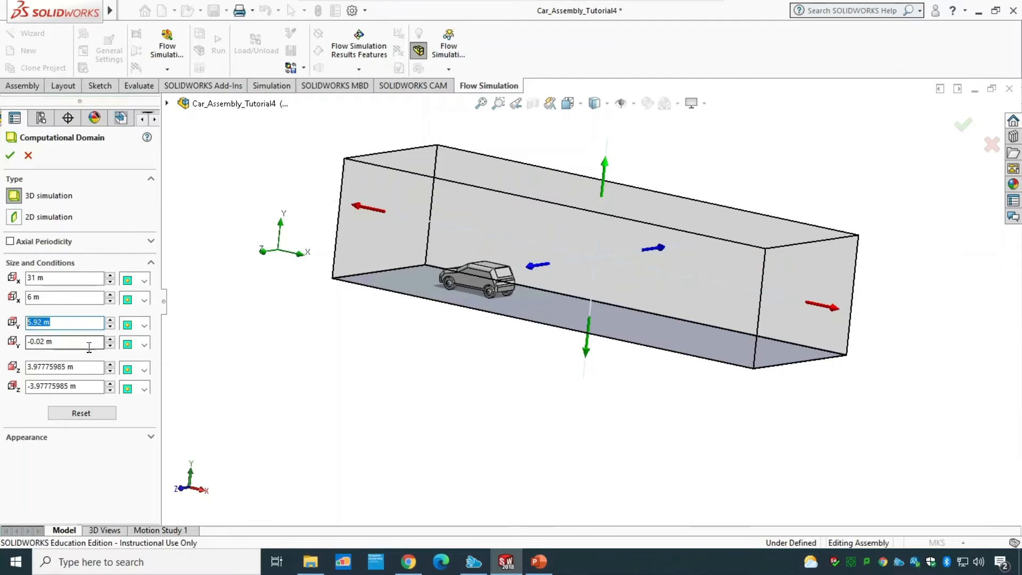
type("5")
Step: Set the domain's Z min to -4 m and Z max to 4 m, and accept the computational domain
left_click(70, 366)
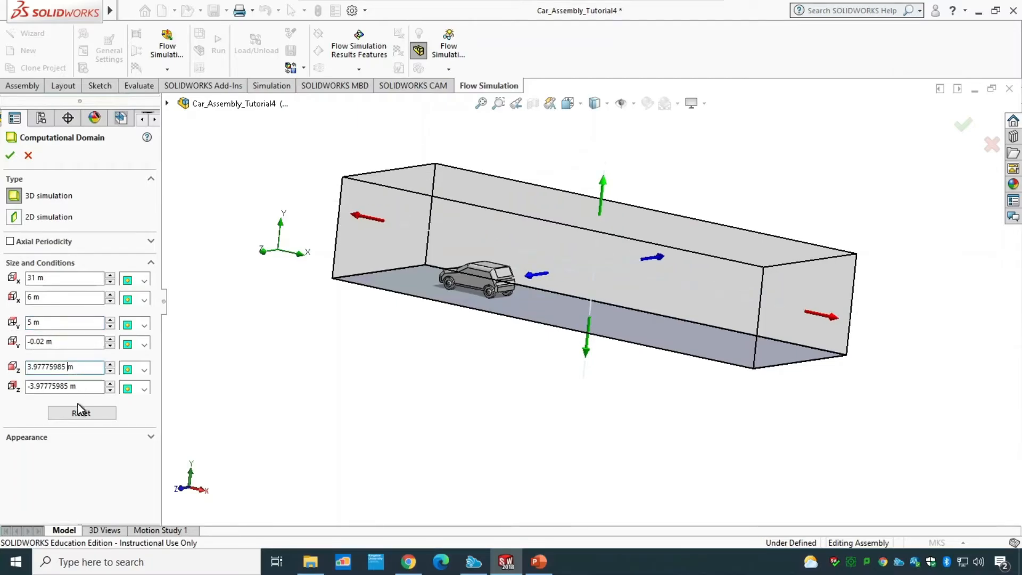
left_click_drag(78, 386, 6, 382)
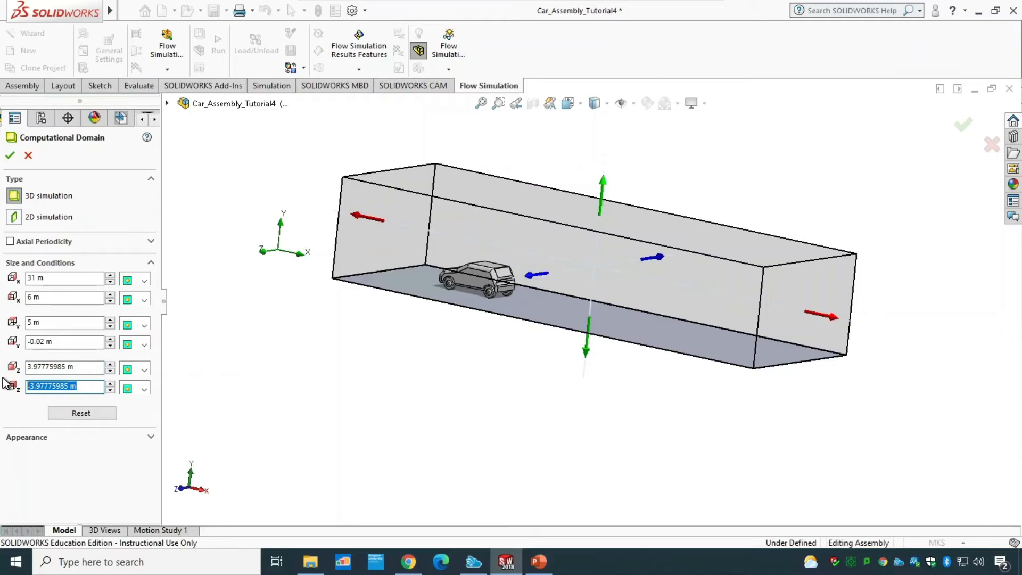
type("-4")
left_click(72, 367)
left_click_drag(72, 367, 3, 375)
type("4")
left_click(57, 390)
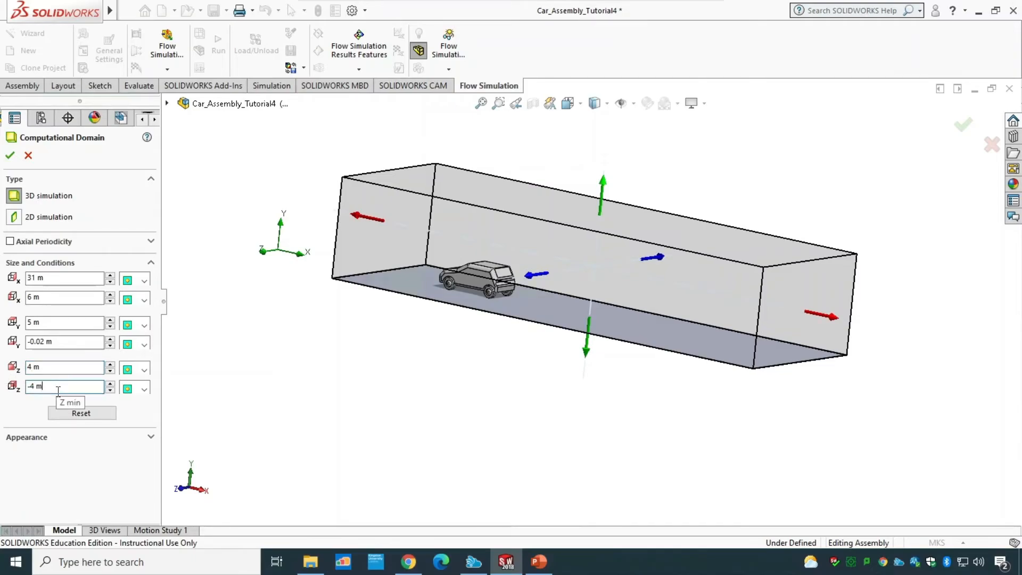
left_click(10, 155)
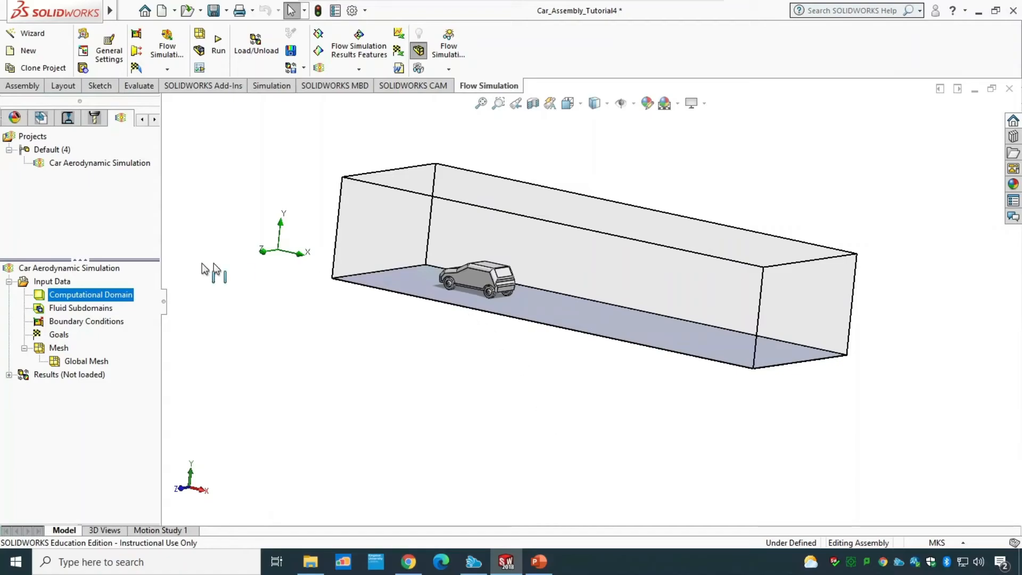
Step: Insert a Real Wall boundary condition on the road's top face and enable wall motion
right_click(100, 322)
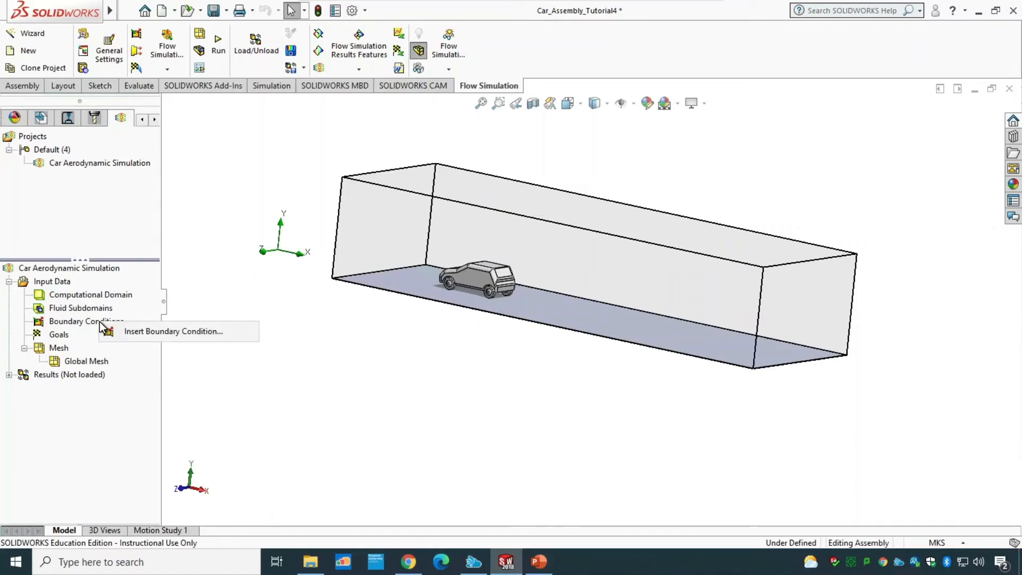
left_click(132, 332)
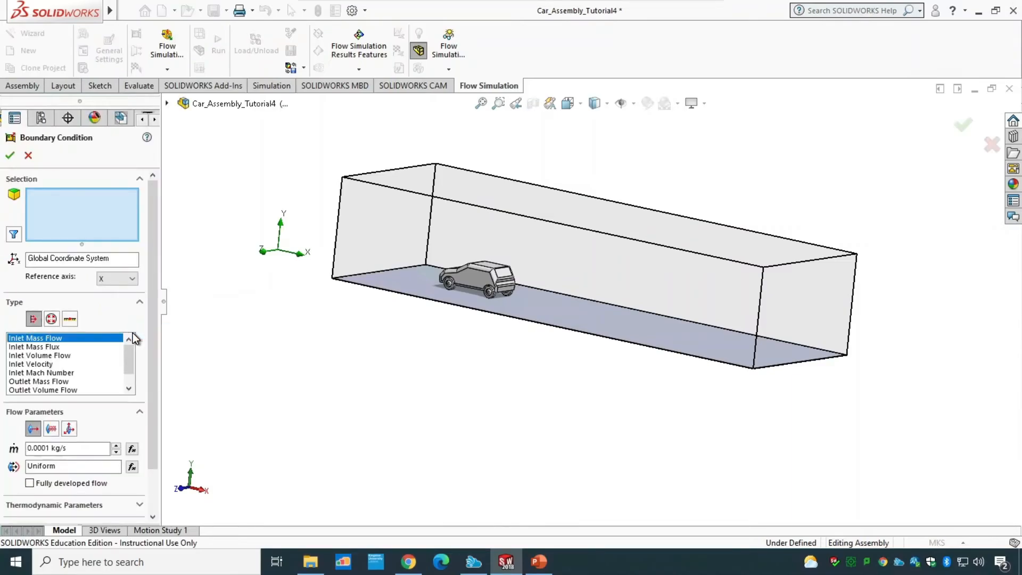
left_click(584, 320)
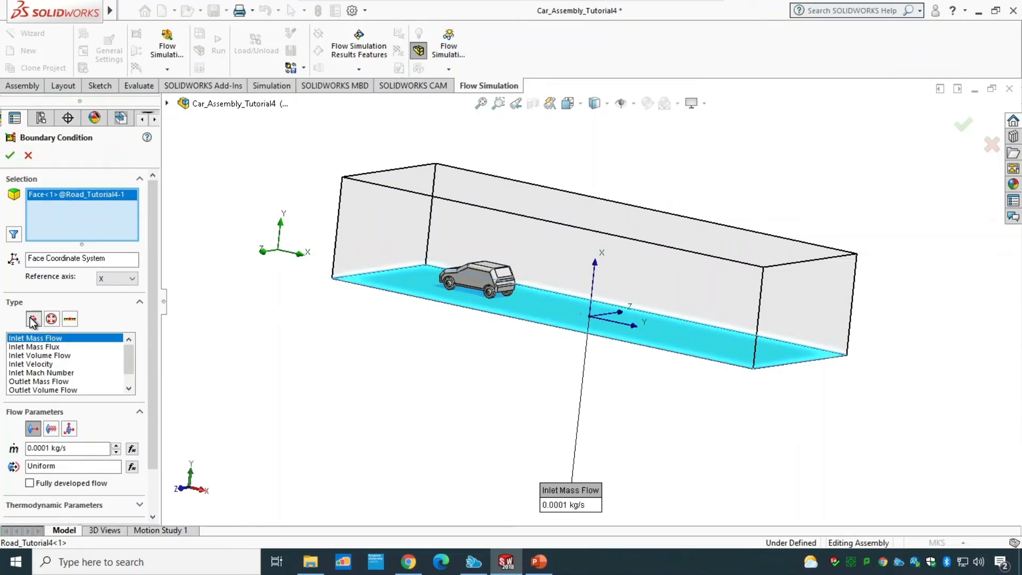
left_click(72, 320)
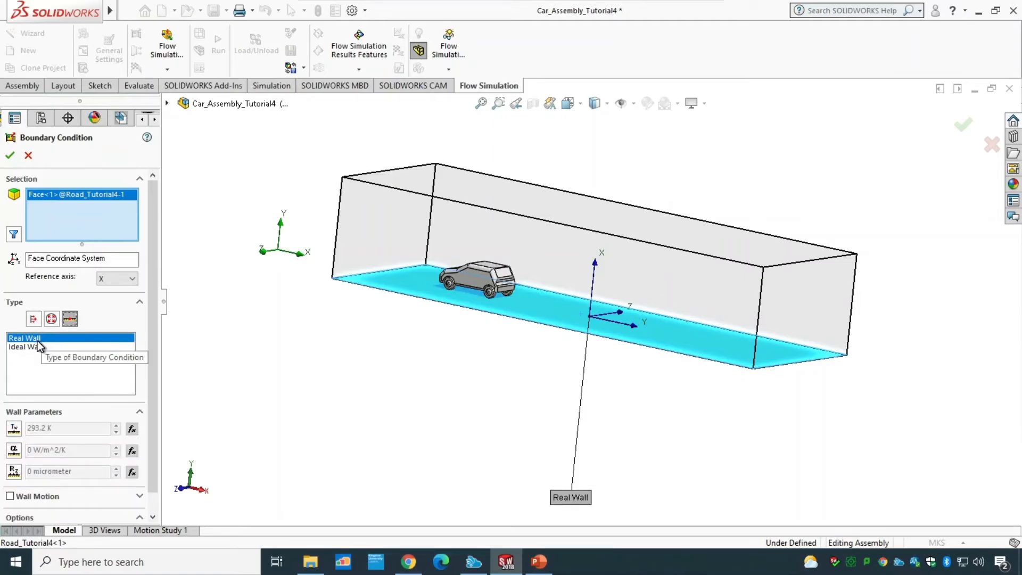
scroll(155, 368, "down", 1)
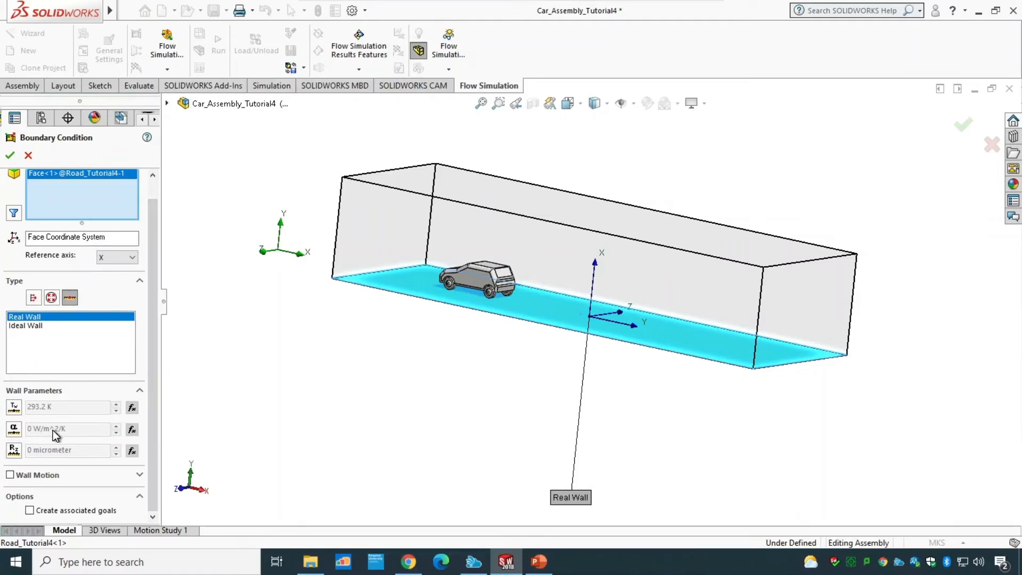
left_click(15, 449)
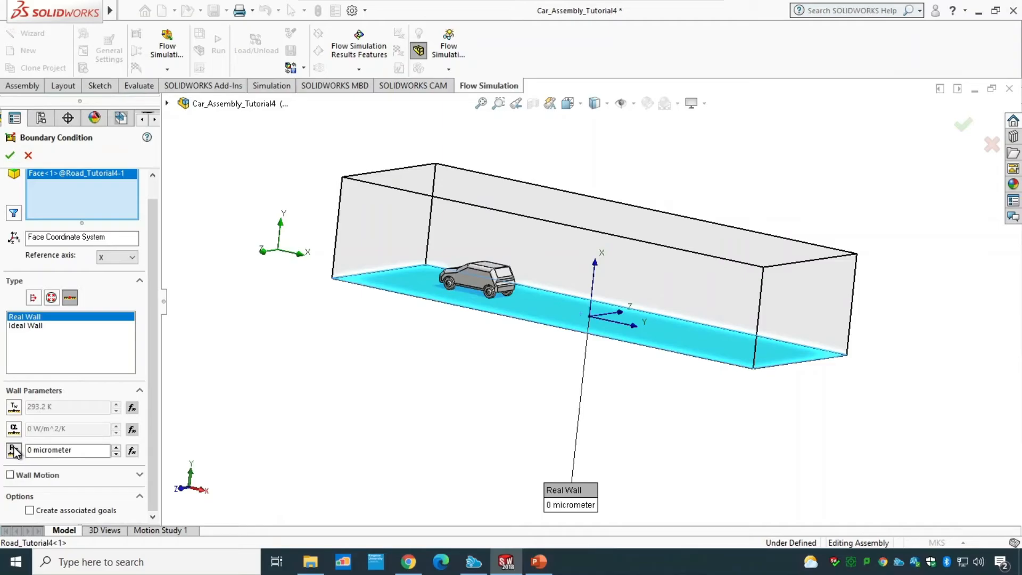
left_click(40, 450)
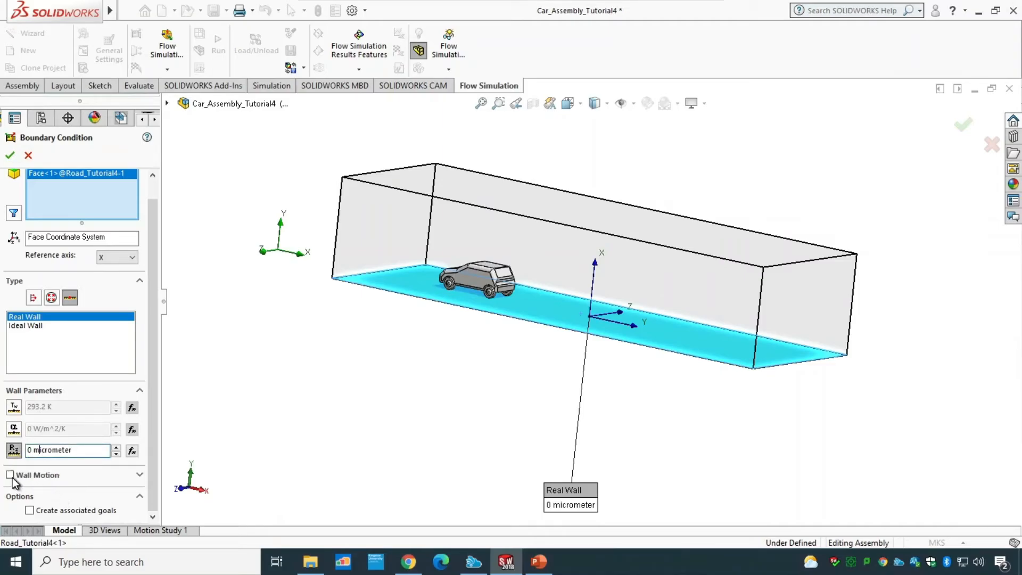
left_click(16, 476)
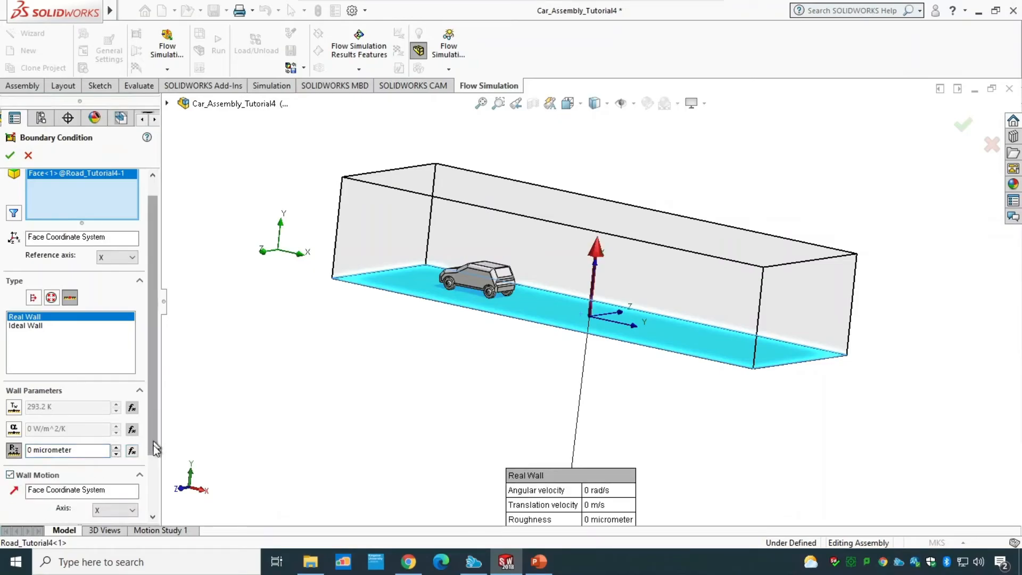
Step: Set the road wall's translation velocity to 31.293 m/s and accept the boundary condition
left_click_drag(153, 445, 154, 493)
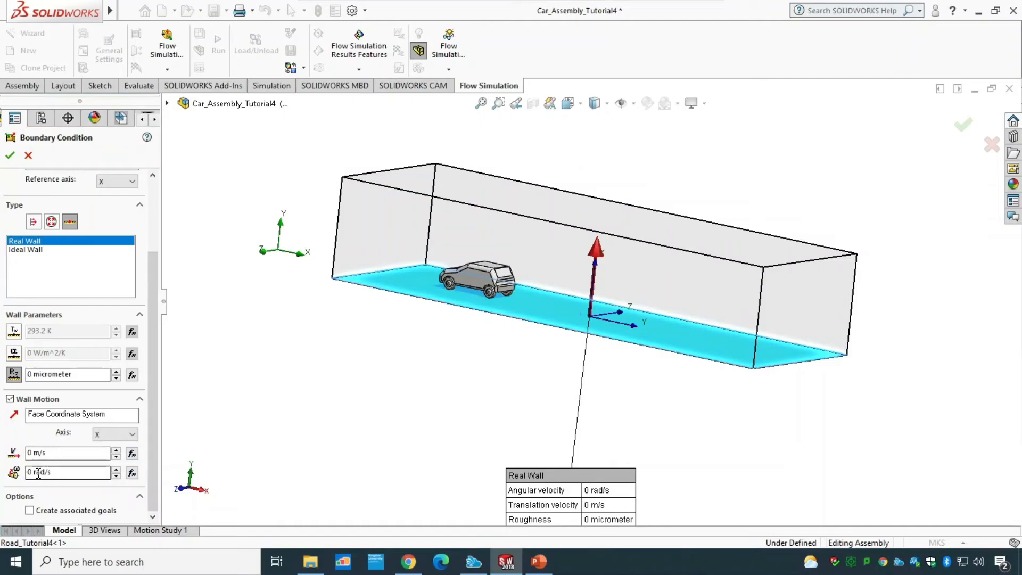
left_click_drag(55, 473, 4, 475)
left_click_drag(60, 453, 2, 454)
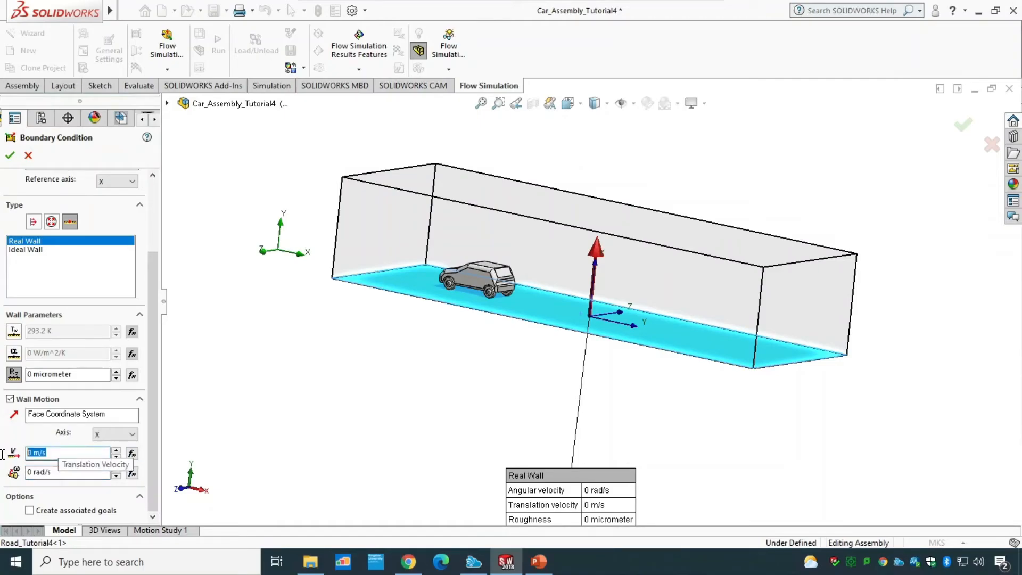
type("31")
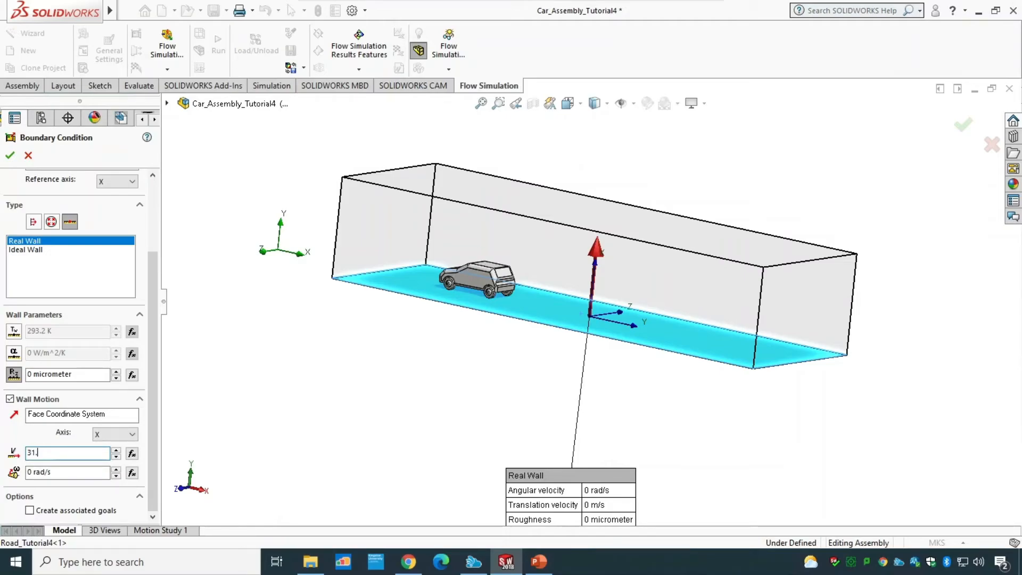
type(".293")
left_click(13, 157)
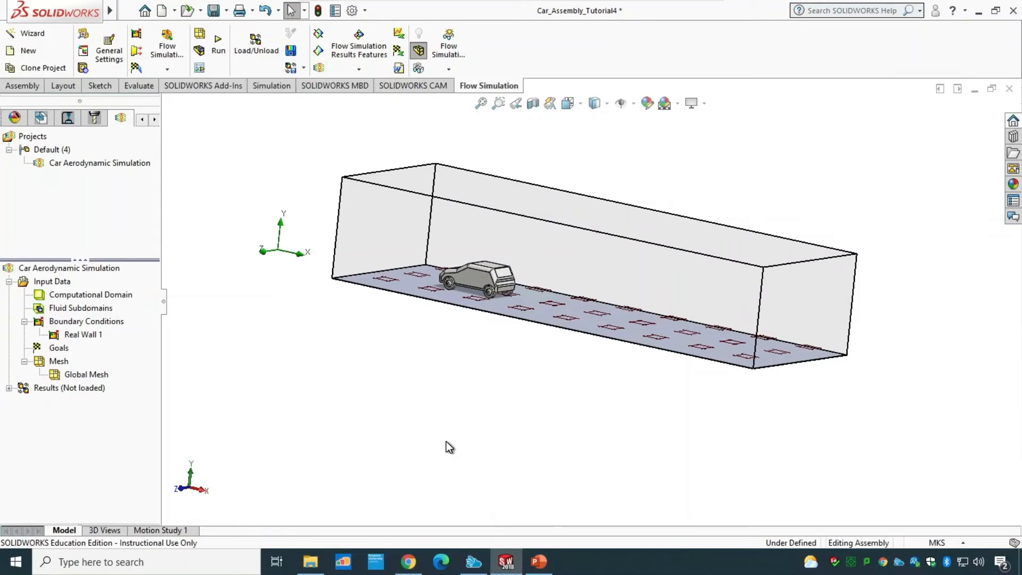
right_click(101, 372)
left_click(128, 380)
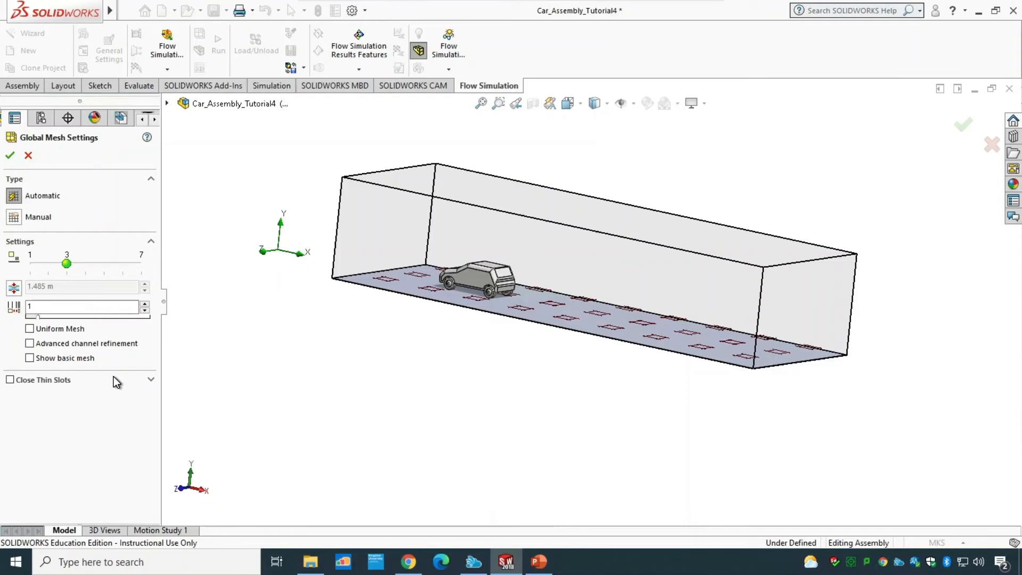
left_click(10, 155)
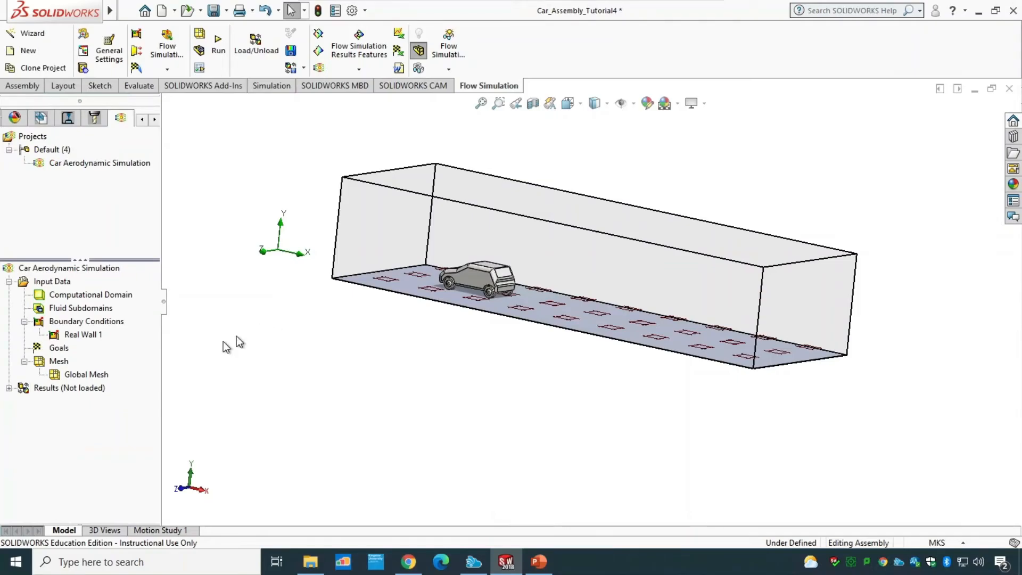
Step: Edit the global mesh and set its minimum gap size to 0.1 m, then accept
right_click(95, 370)
left_click(105, 379)
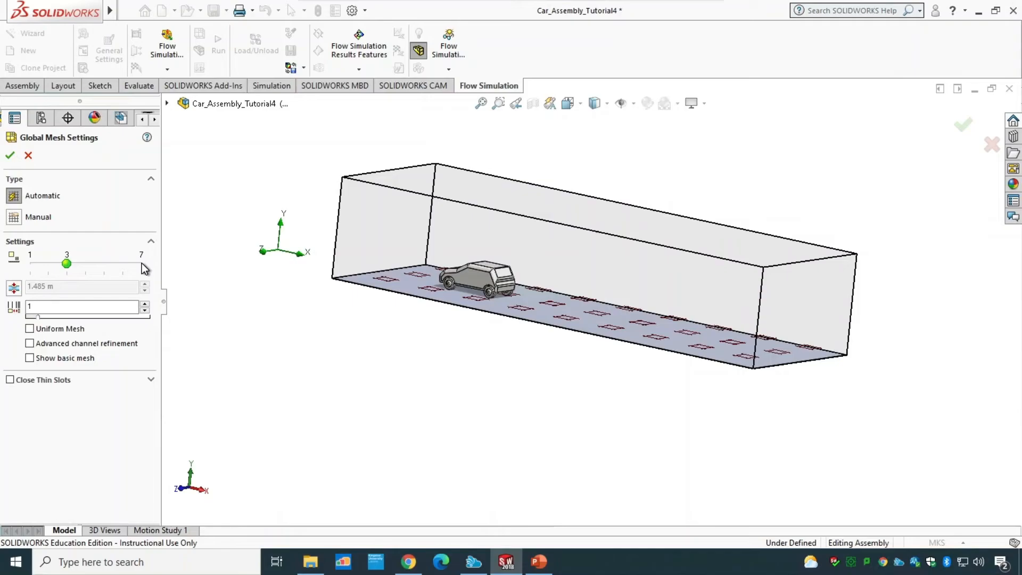
left_click(19, 290)
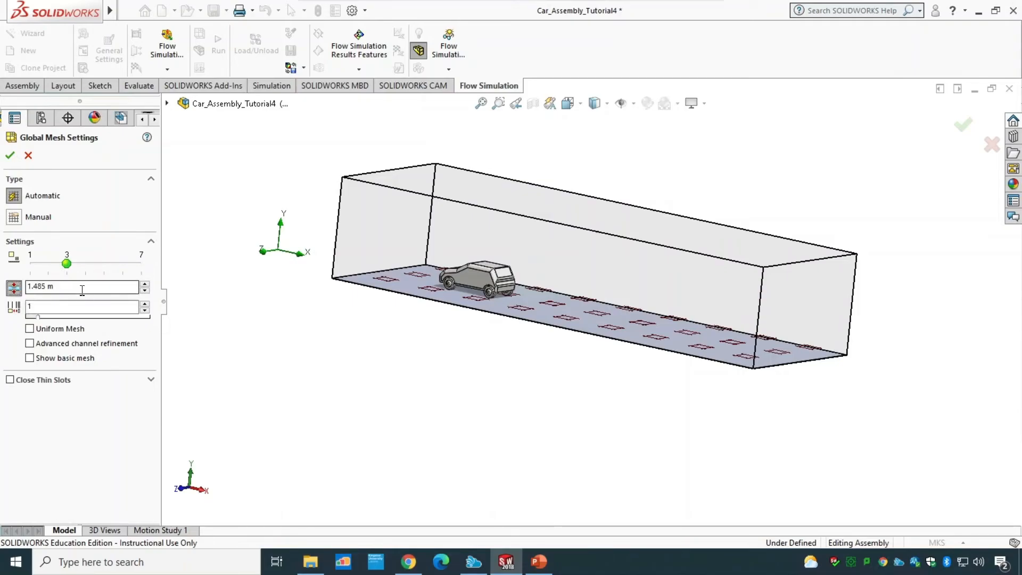
left_click_drag(52, 287, 2, 279)
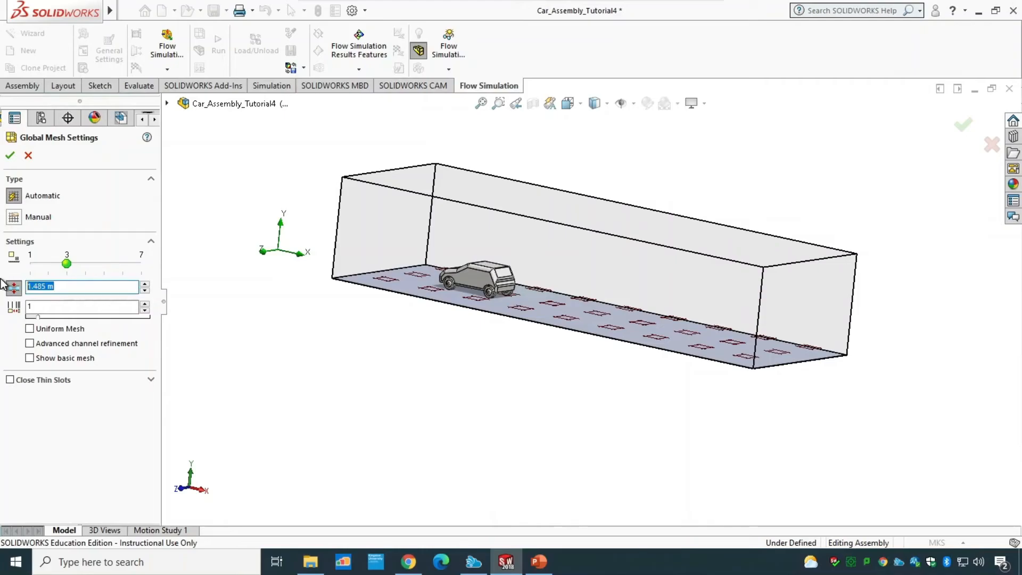
type("0.1")
left_click(48, 307)
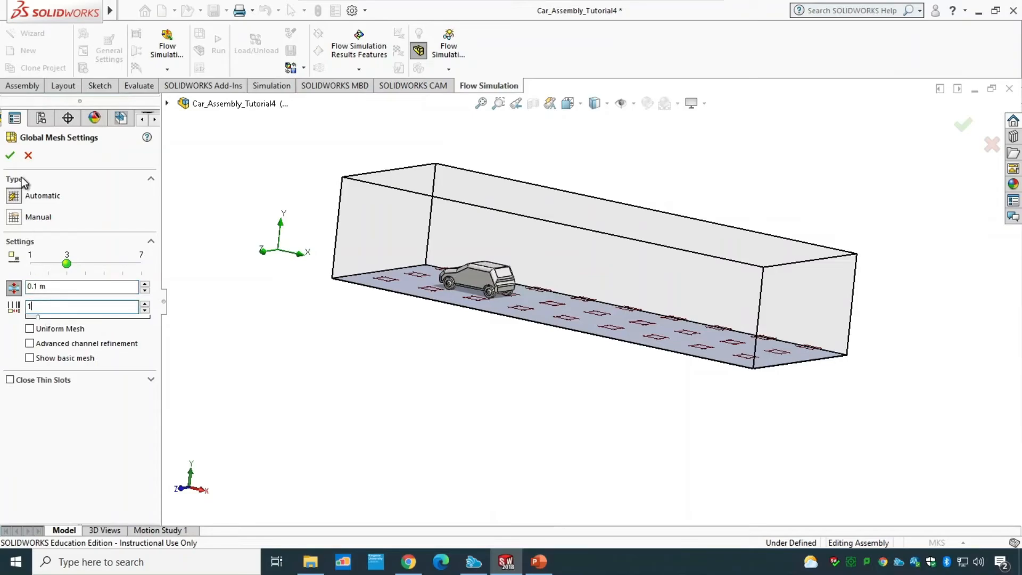
left_click(9, 155)
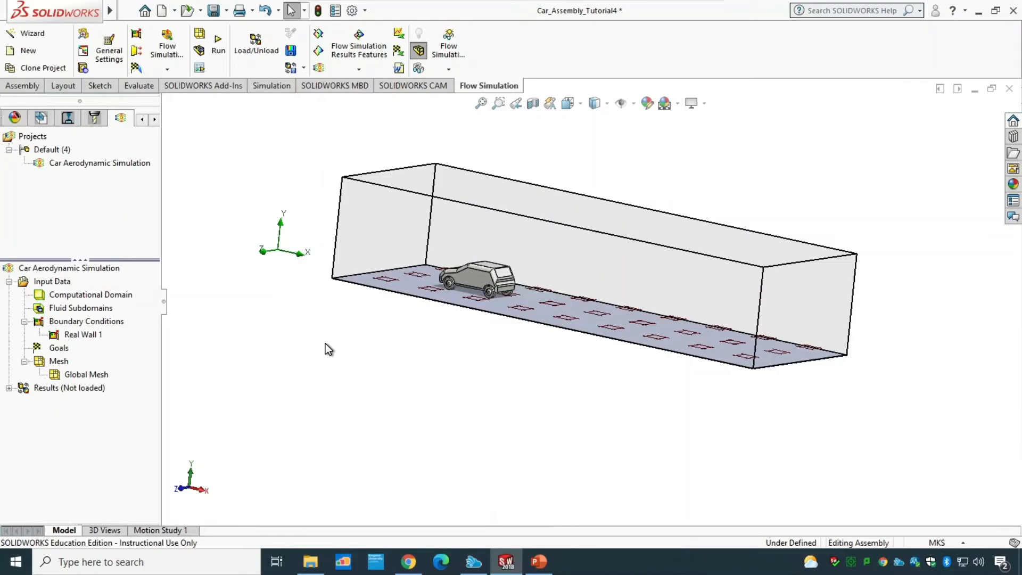
Step: Insert a surface goal and show the Selection Filter toolbar with face filtering turned on
right_click(65, 348)
left_click(124, 395)
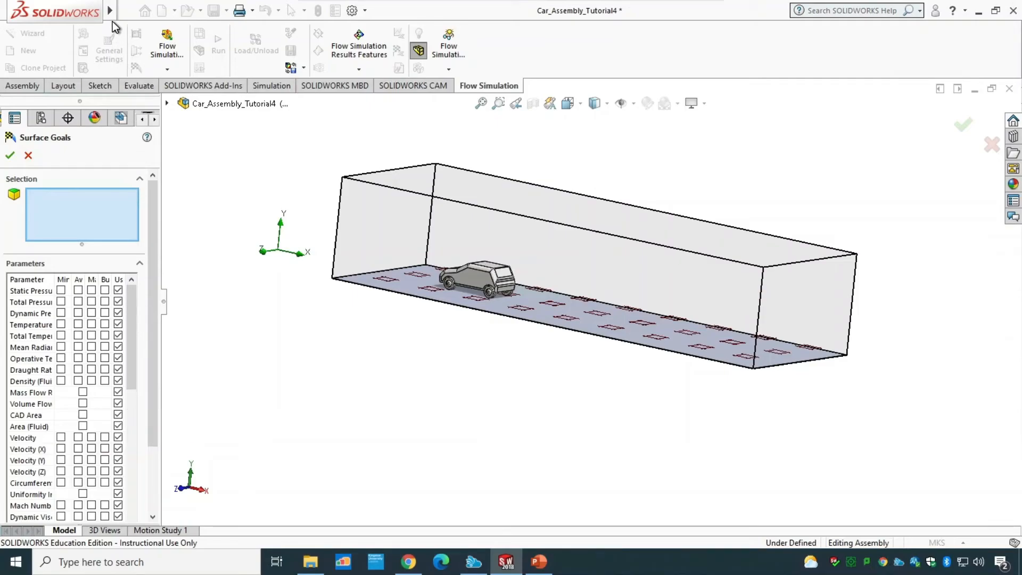
mouse_move(113, 16)
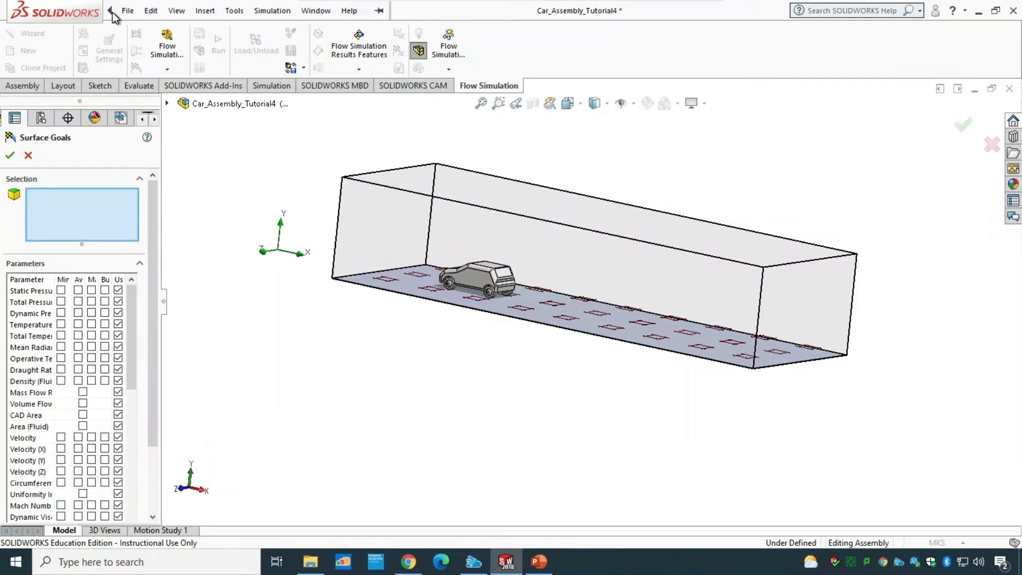
left_click(176, 11)
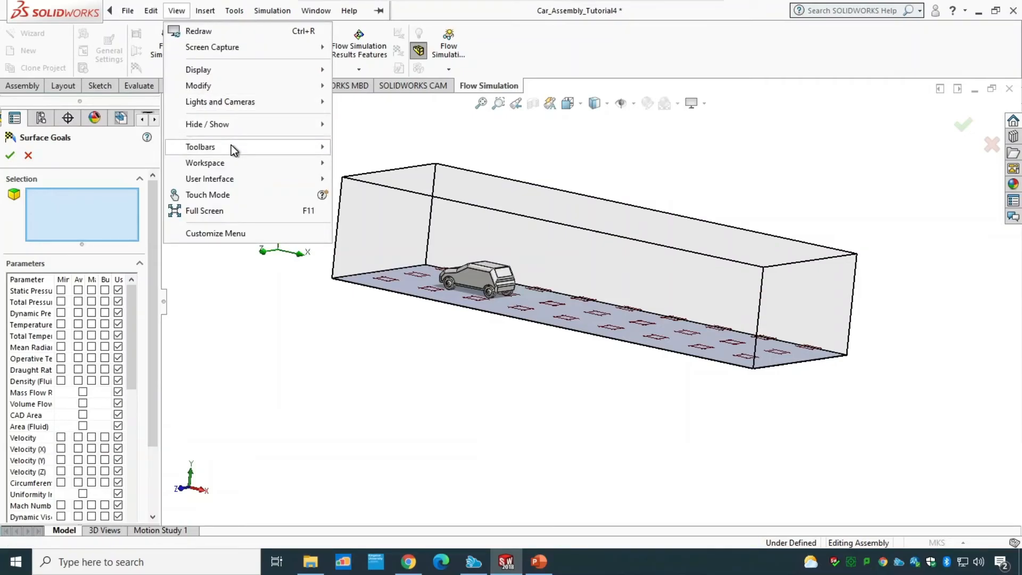
mouse_move(267, 147)
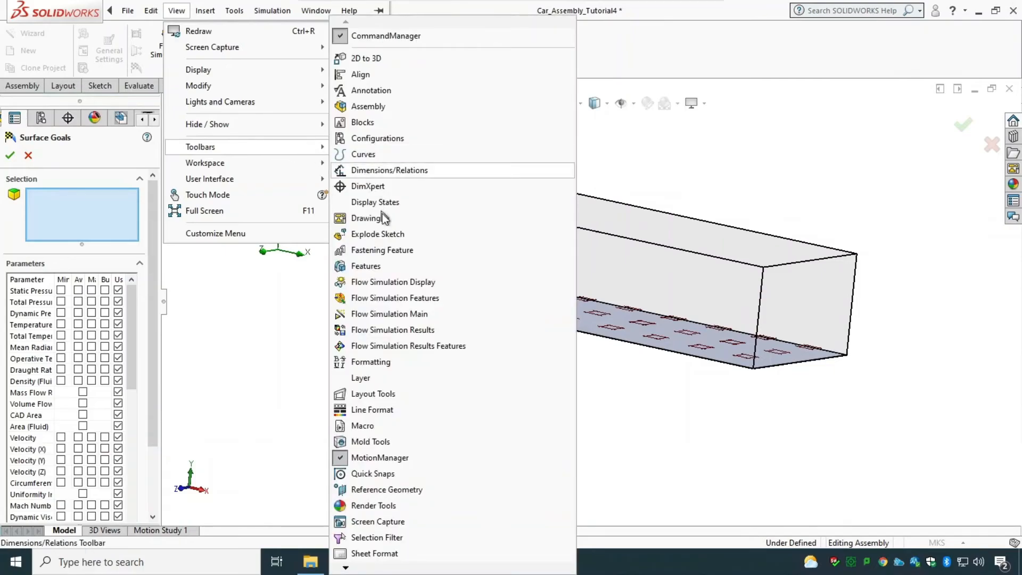
left_click(366, 541)
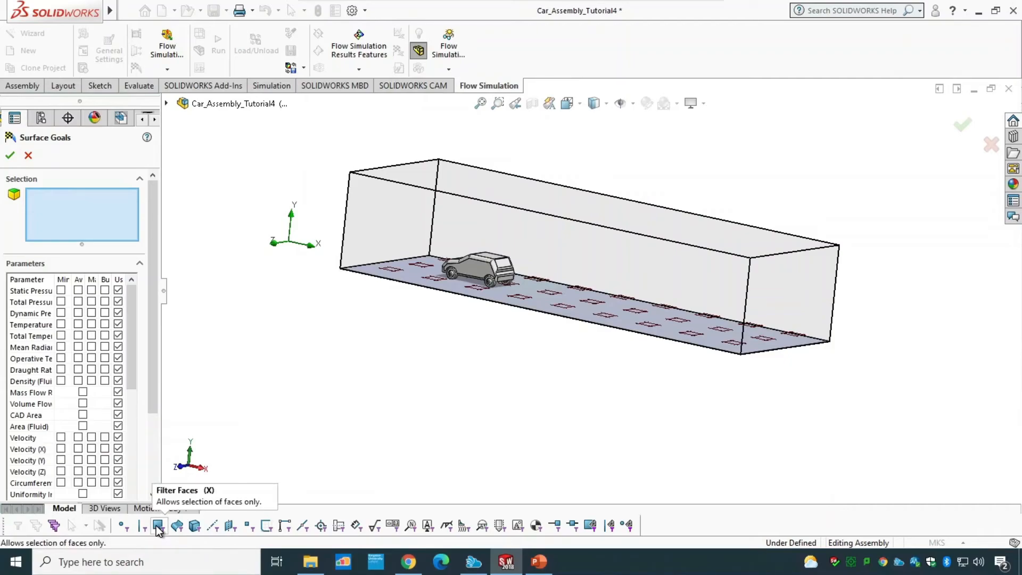
left_click(157, 525)
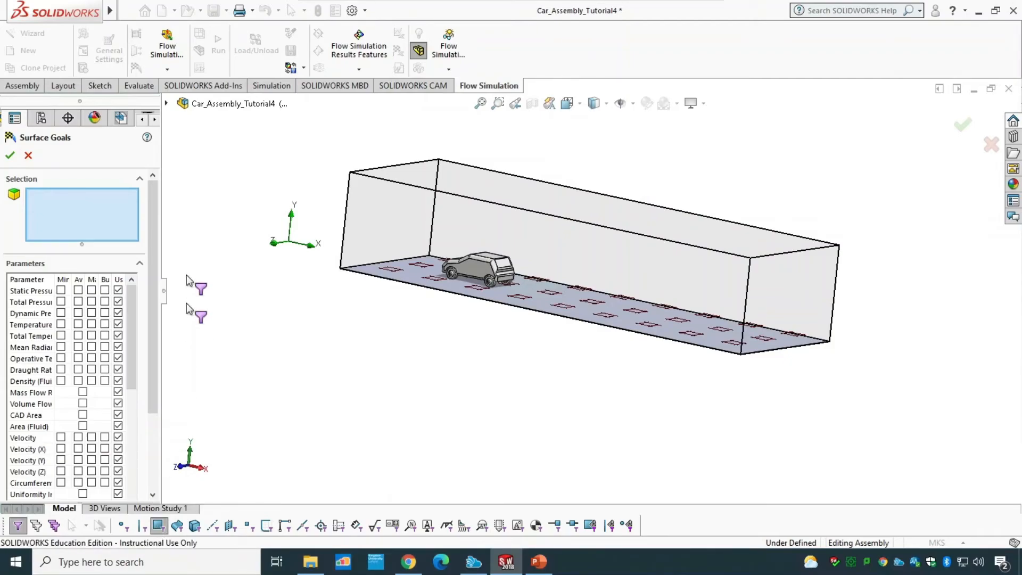
Step: Select the car body and all four wheels as the surface goal's surfaces
left_click(167, 104)
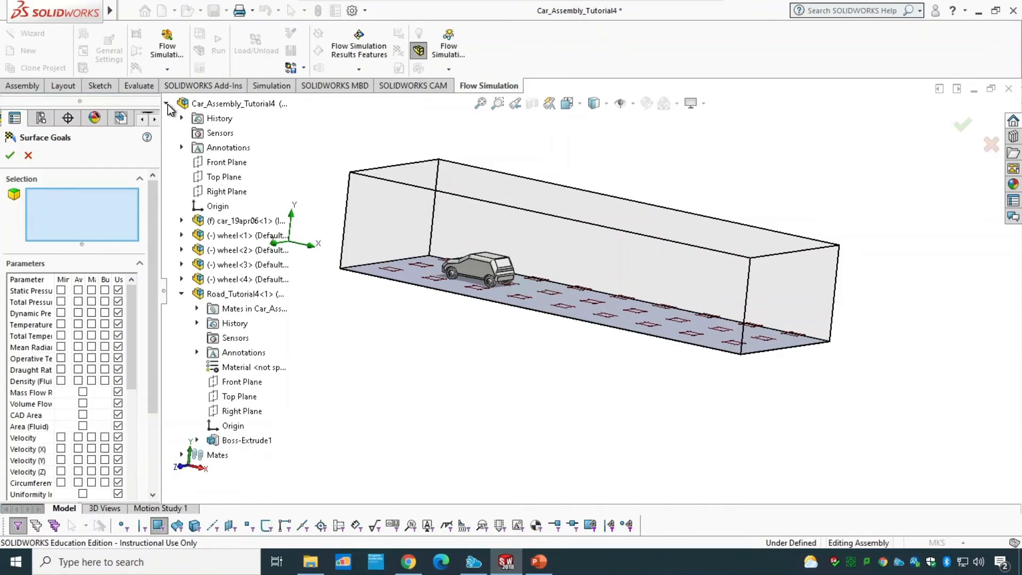
left_click(244, 222)
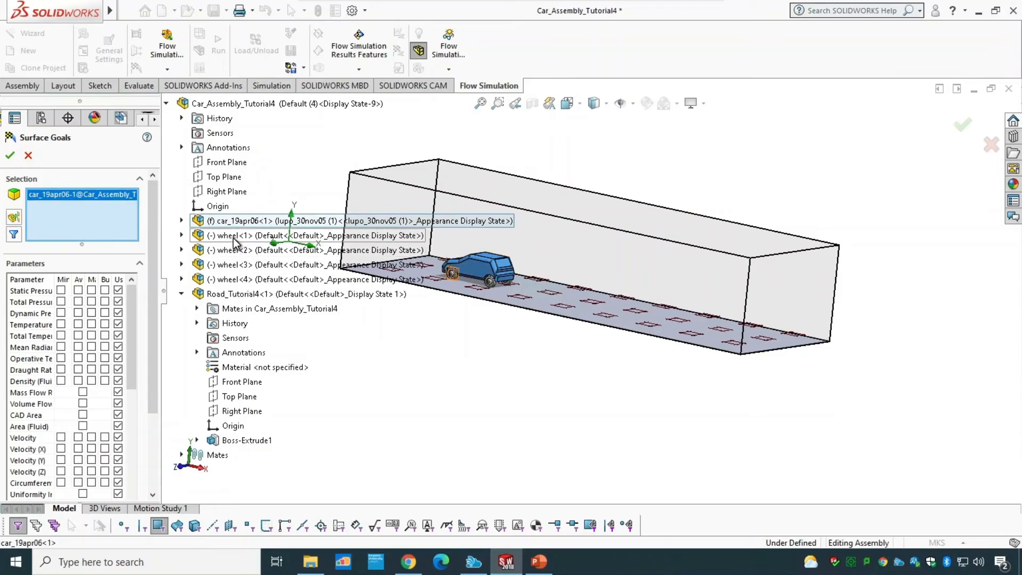
left_click(230, 237)
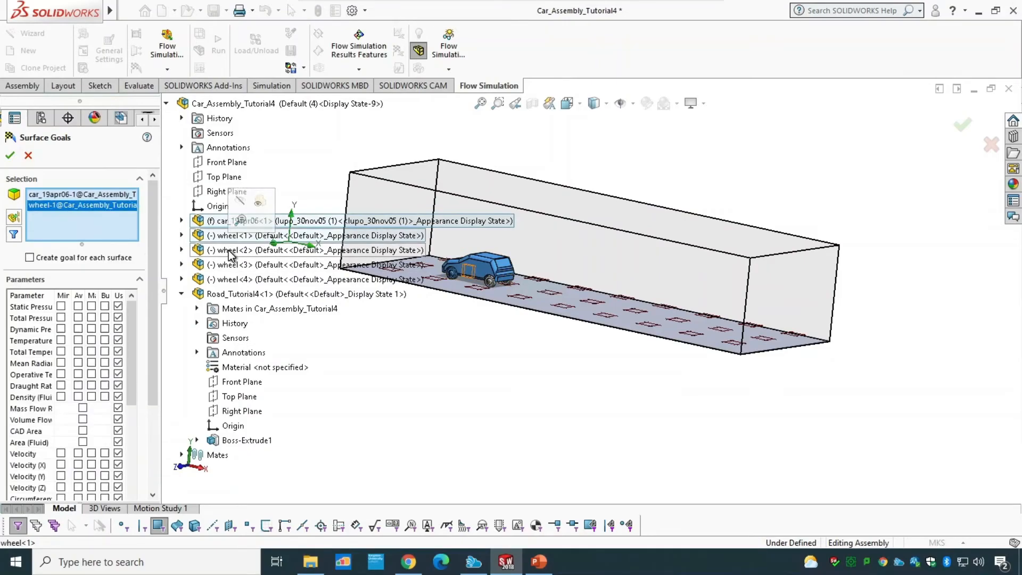
left_click(237, 251)
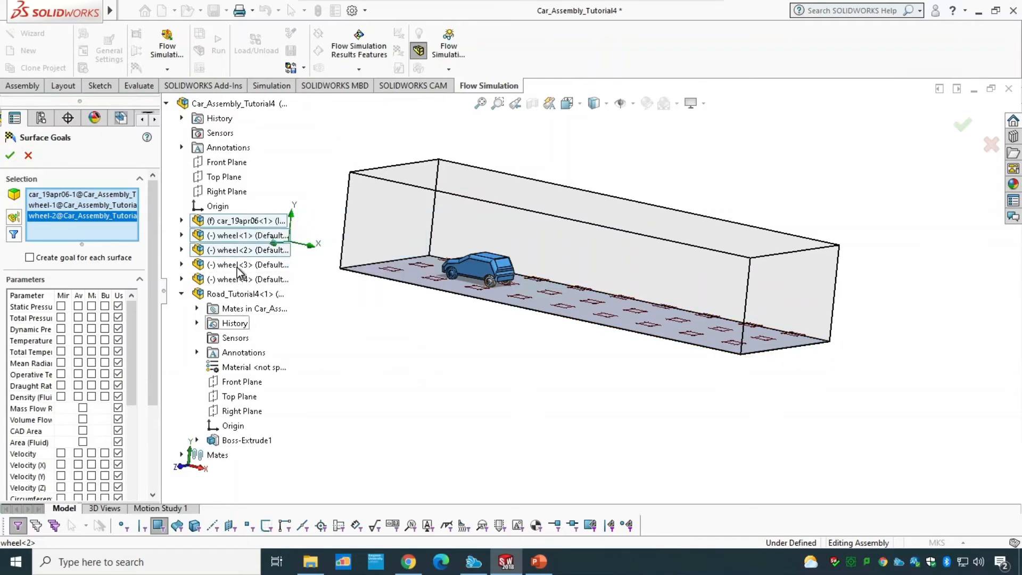
left_click(238, 265)
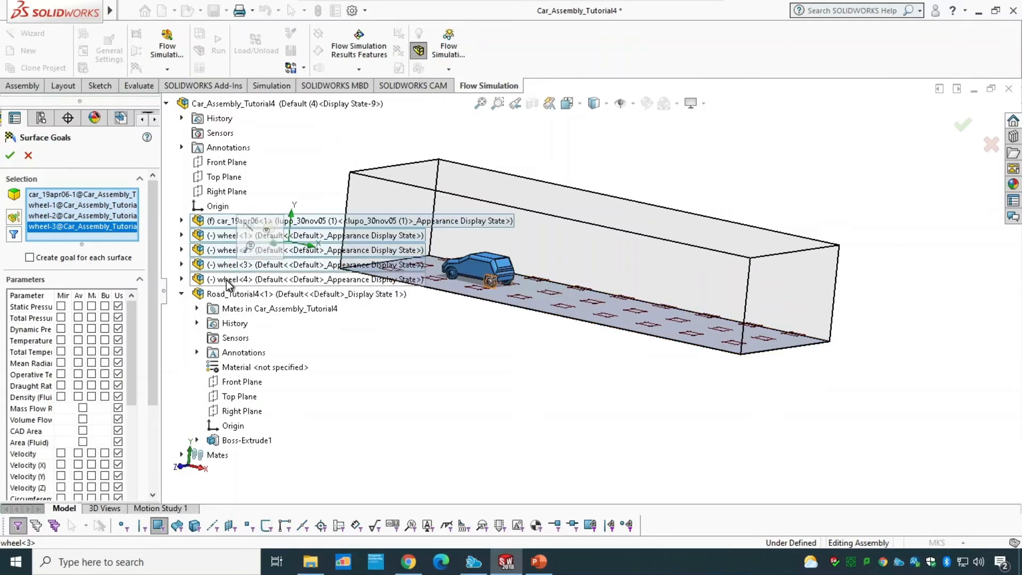
left_click(258, 282)
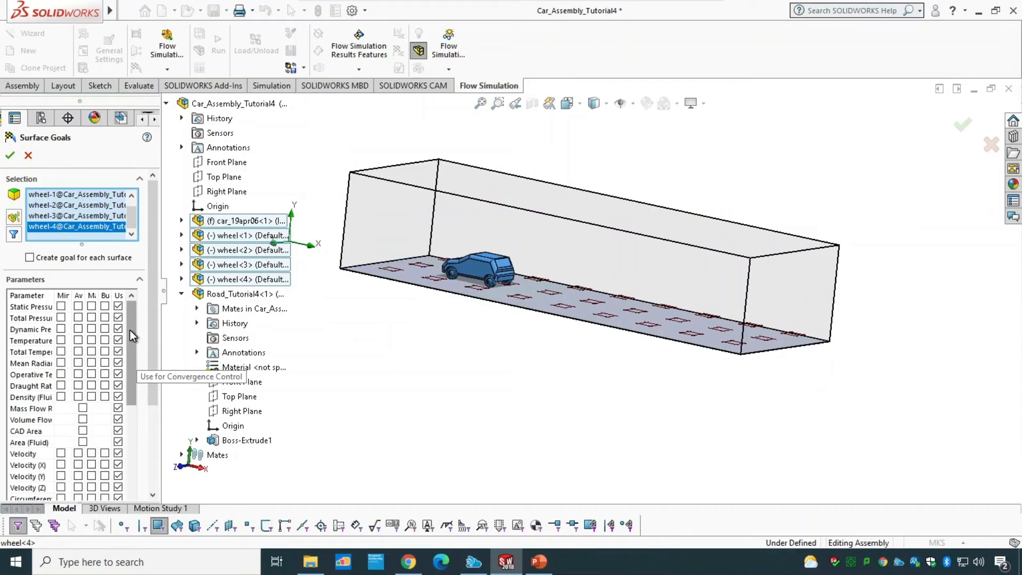
Step: Add Force (X) and Force (Y) as surface goal parameters and accept the goal
left_click_drag(130, 330, 129, 457)
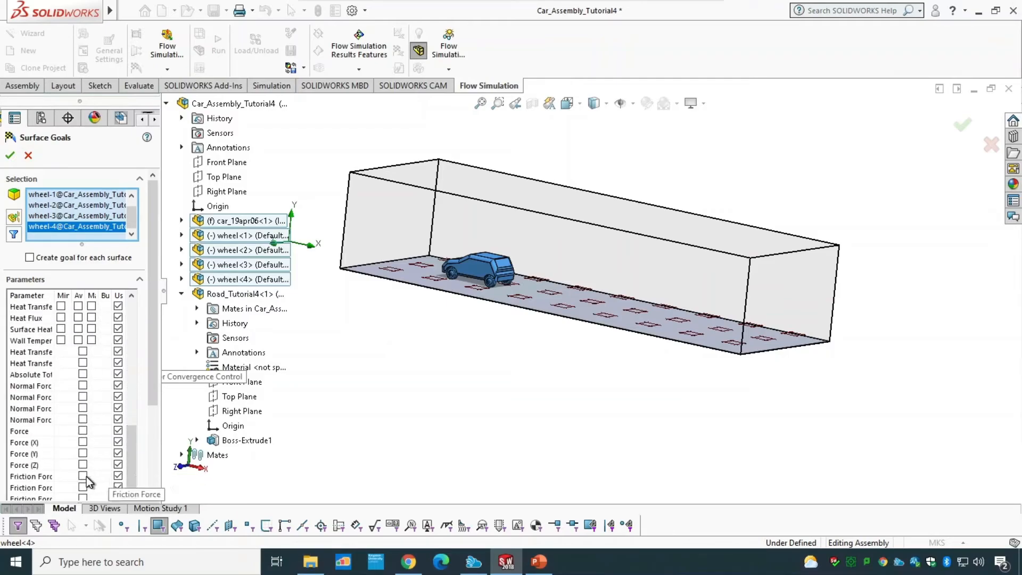
left_click(83, 443)
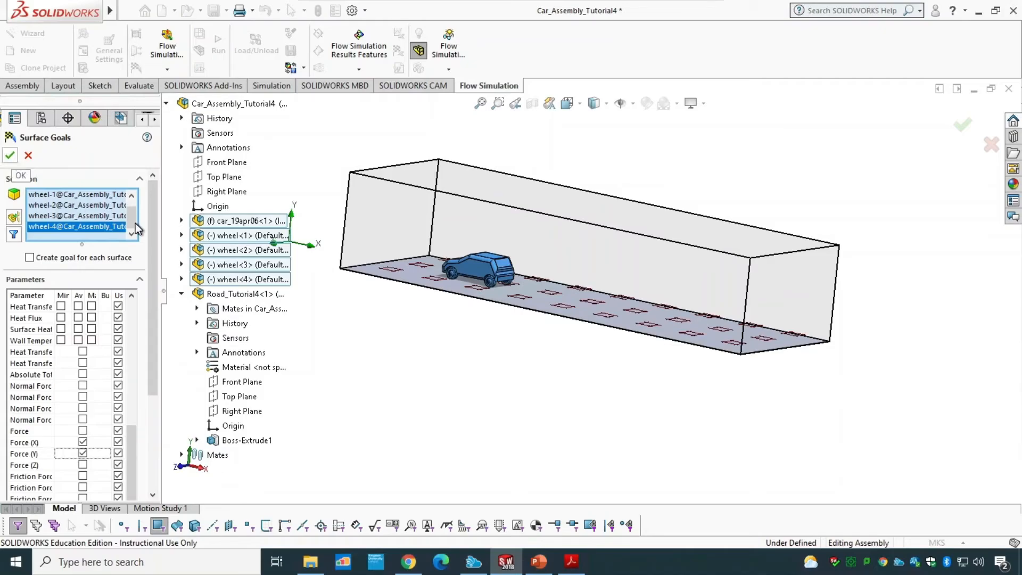
left_click_drag(153, 235, 142, 205)
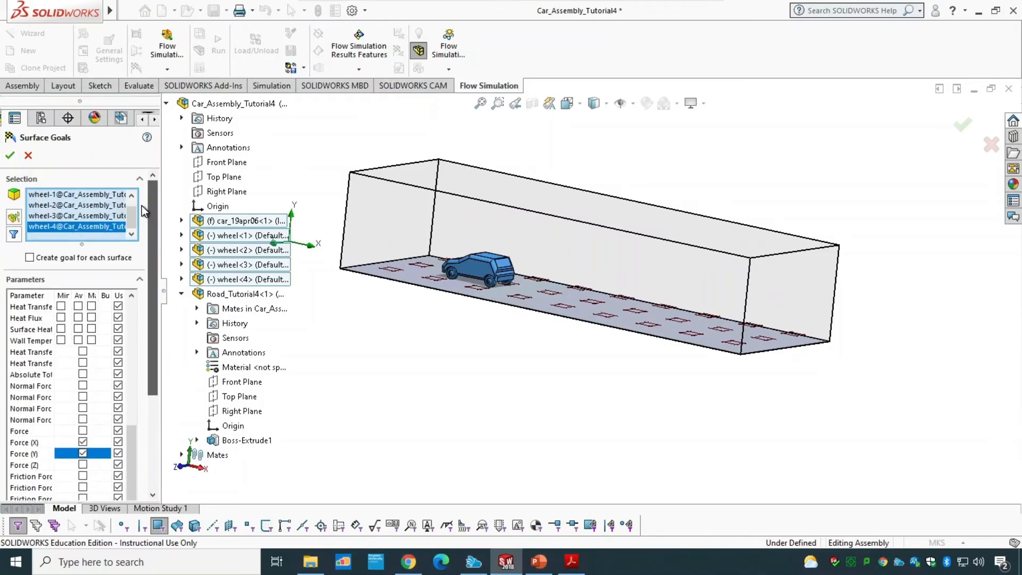
left_click(9, 156)
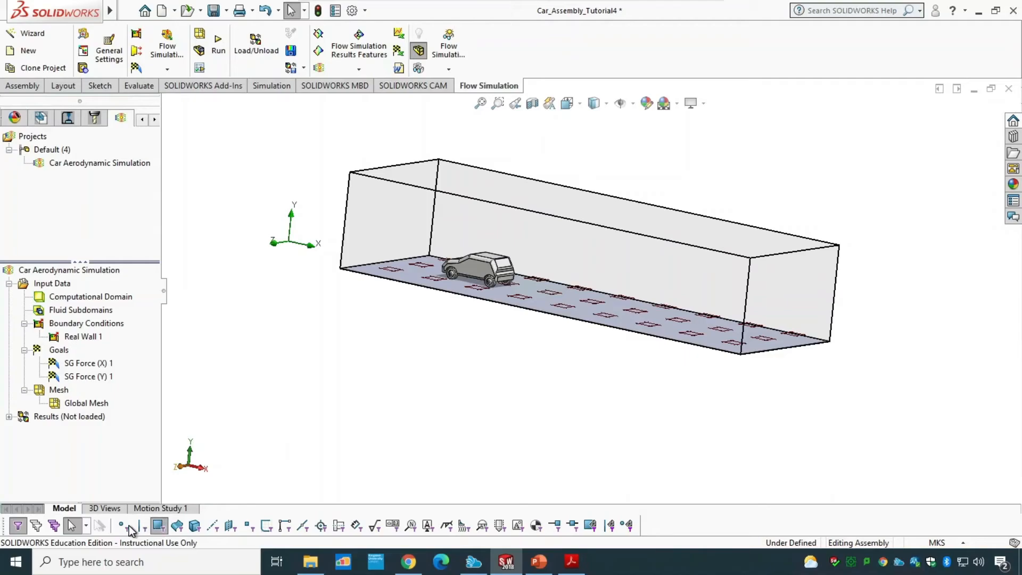
Step: Open the calculation control options and set the convergence criteria of SG Force (X) 1 and SG Force (Y) 1 to manual
left_click(36, 526)
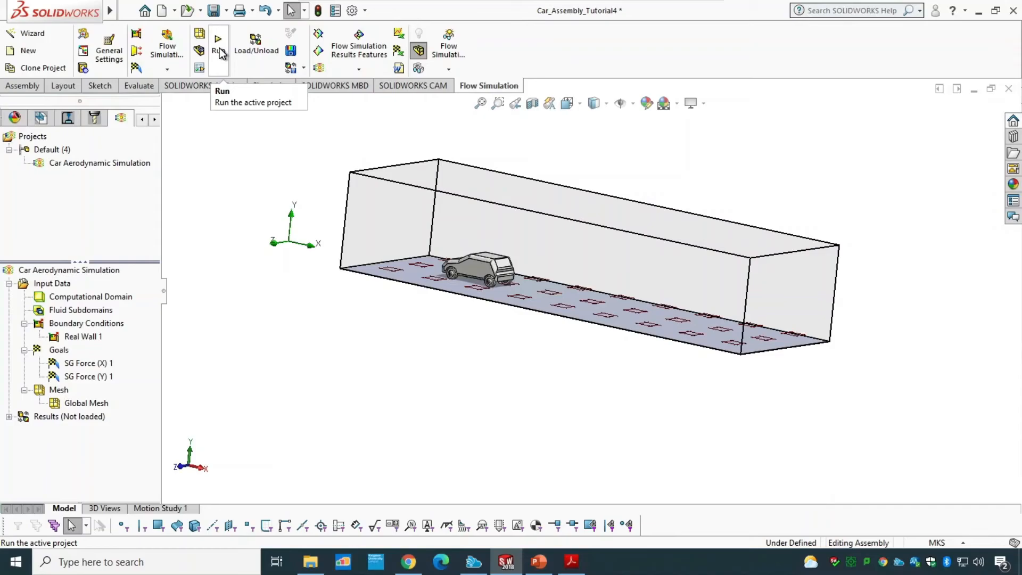
left_click(200, 68)
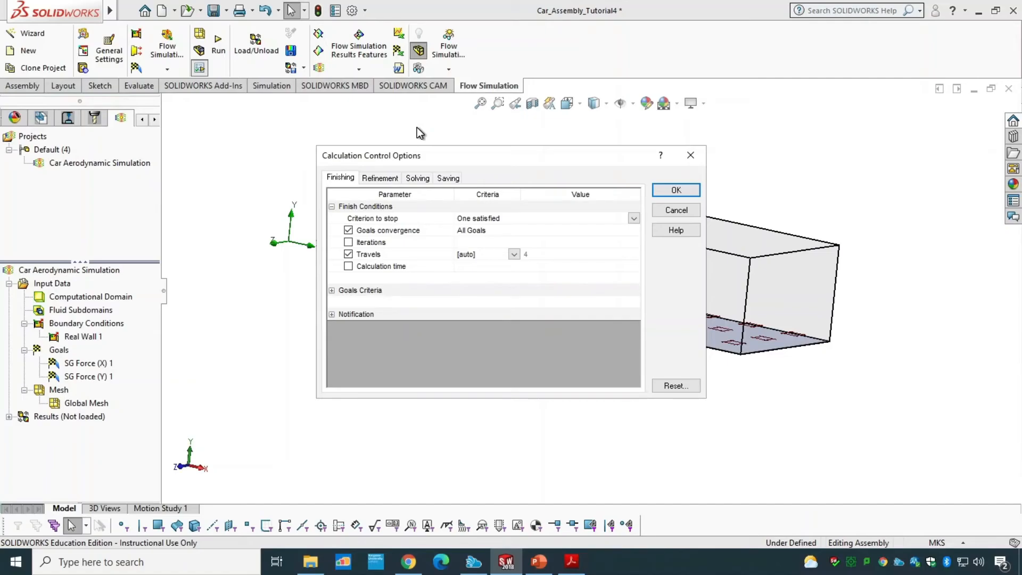
left_click(482, 232)
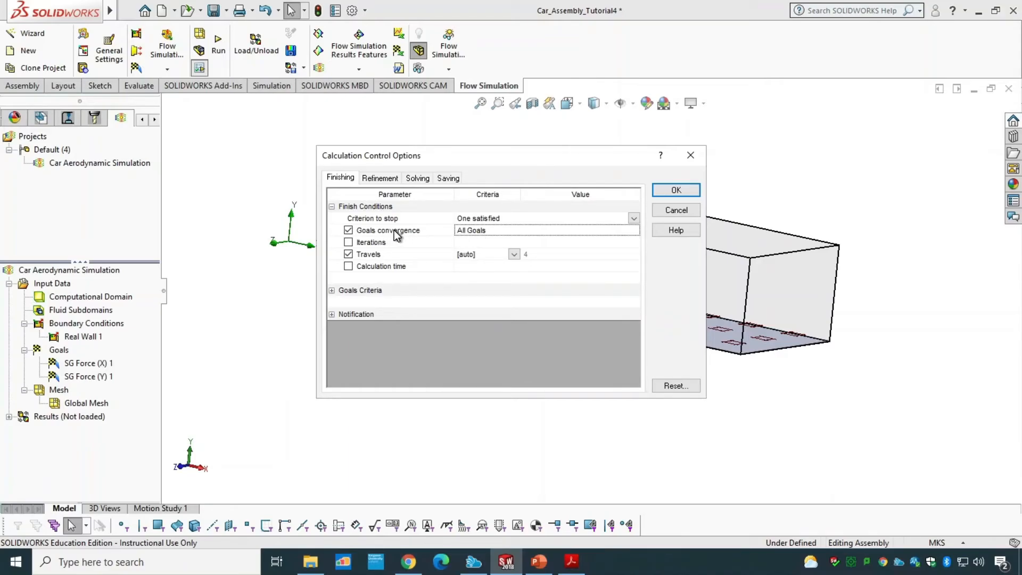
left_click(331, 291)
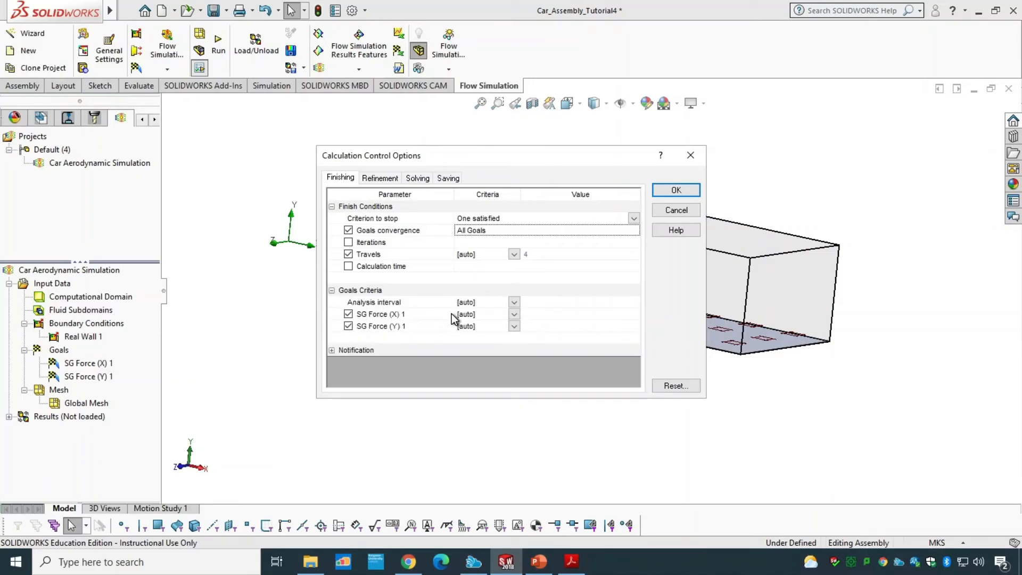
left_click(516, 315)
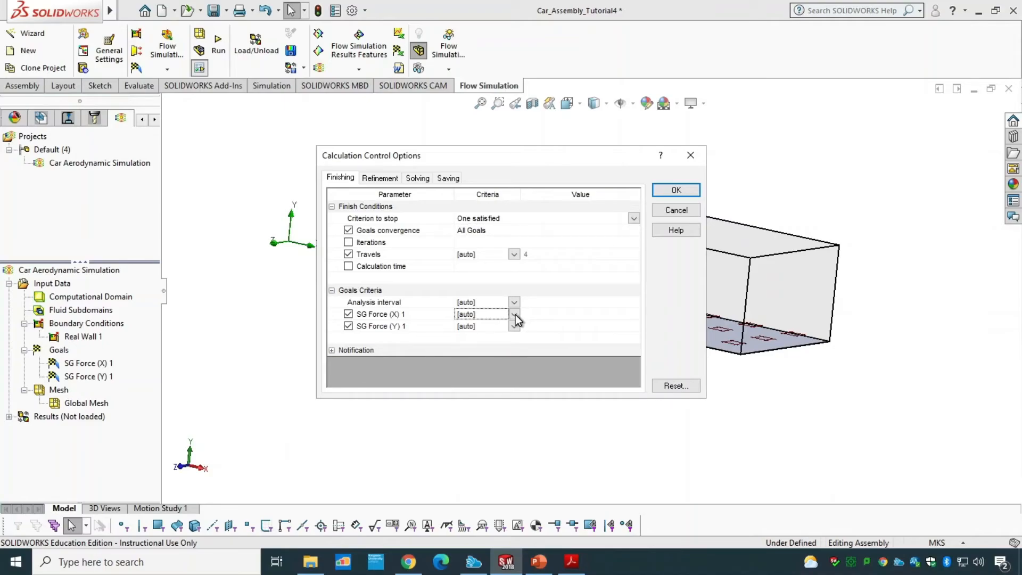
left_click(515, 314)
left_click(505, 337)
left_click(516, 326)
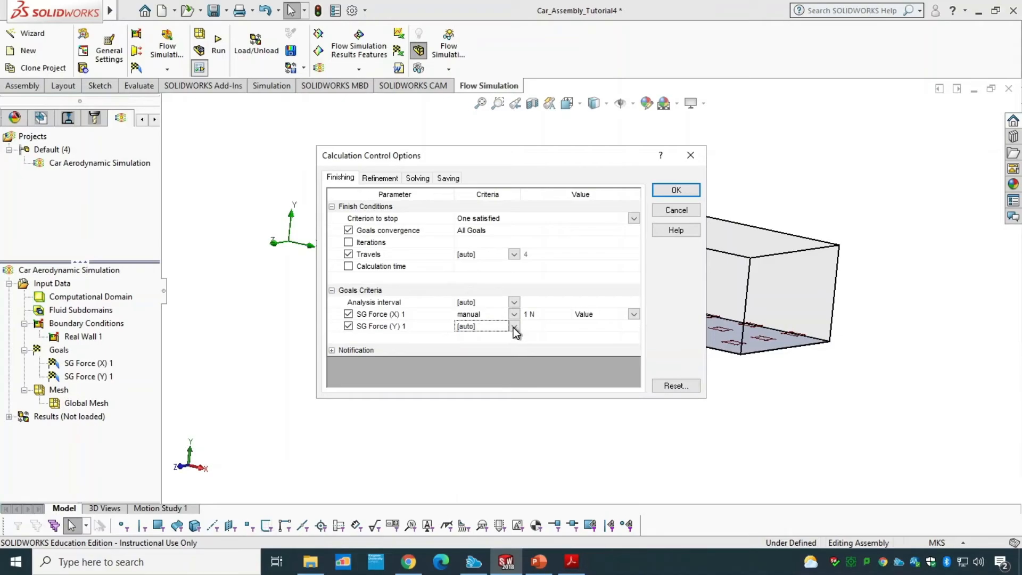
left_click(514, 326)
left_click(499, 348)
Step: Review the Refinement, Solving and Saving tabs of the calculation control options
left_click(378, 179)
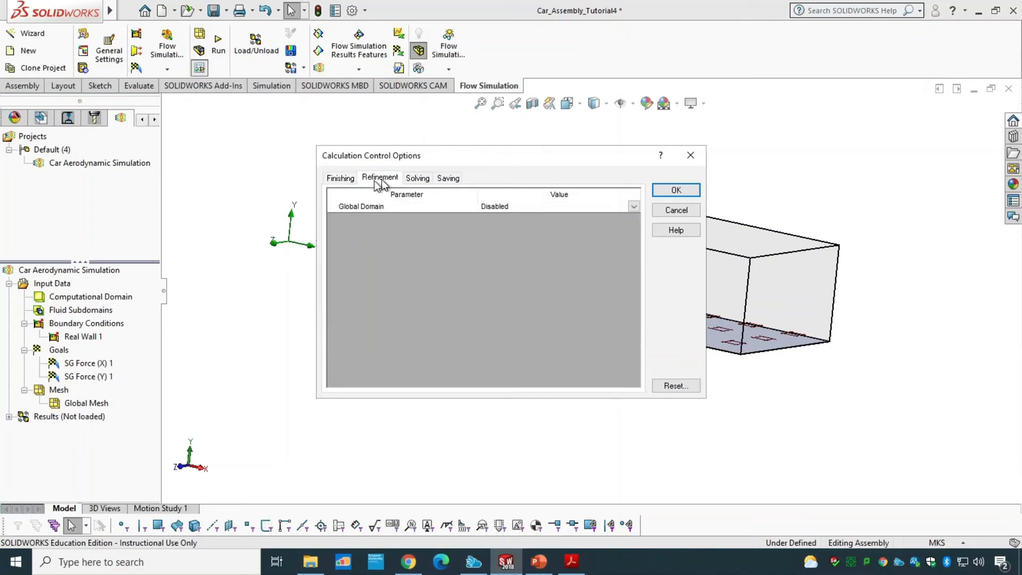
left_click(415, 178)
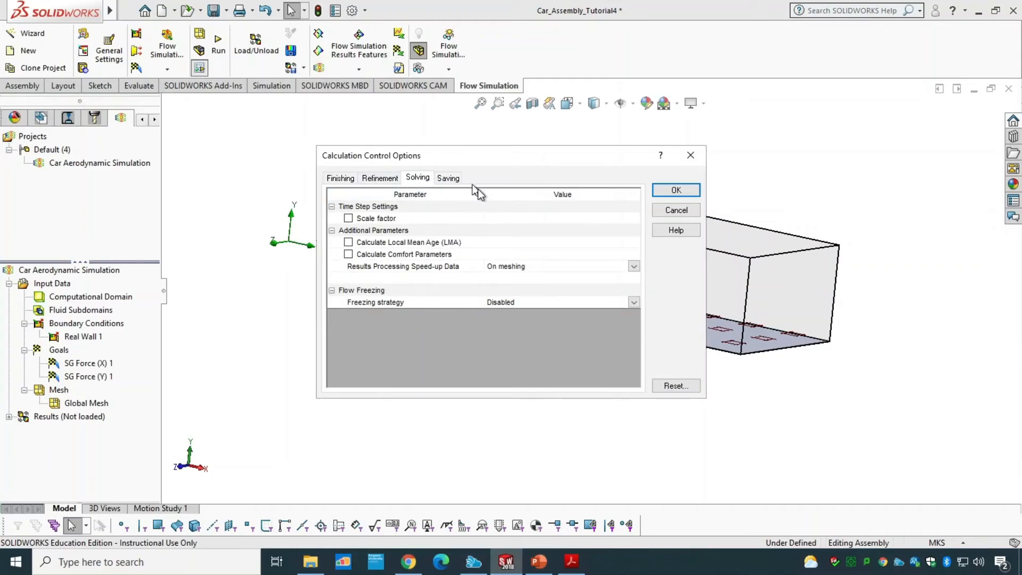
left_click(447, 179)
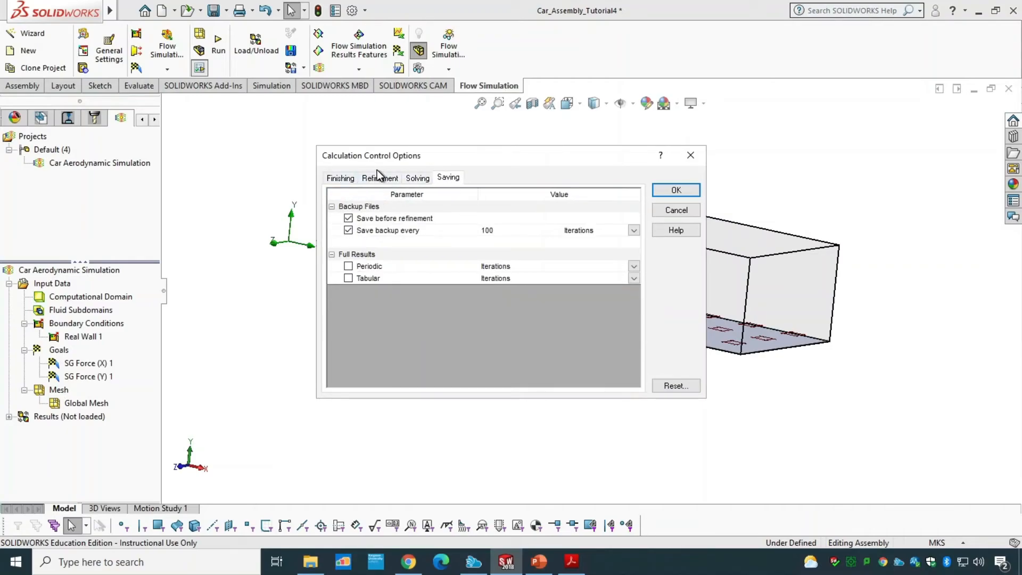
left_click(331, 183)
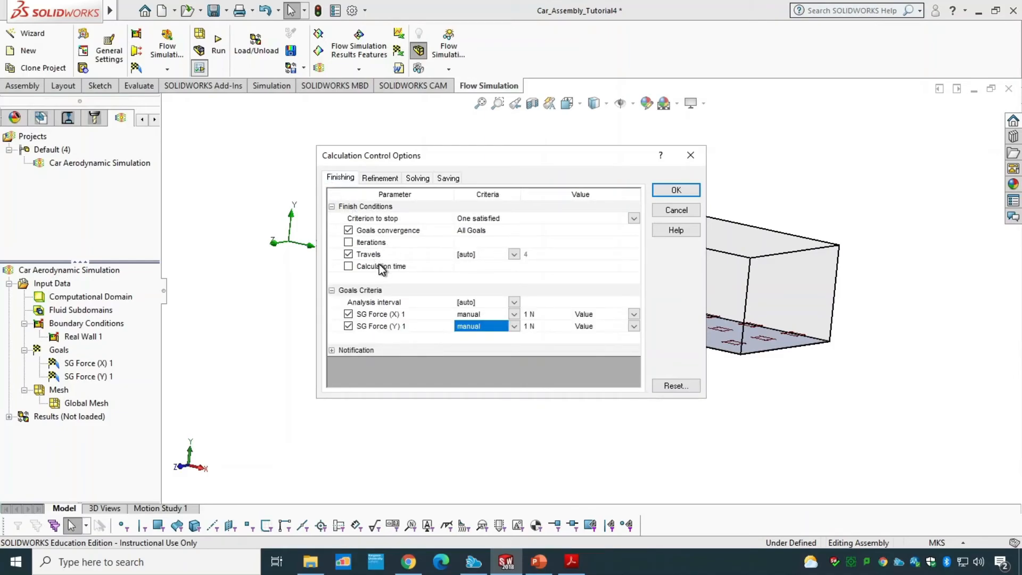
Step: Toggle the Iterations finish condition on and off again, then accept the calculation control options
left_click(348, 243)
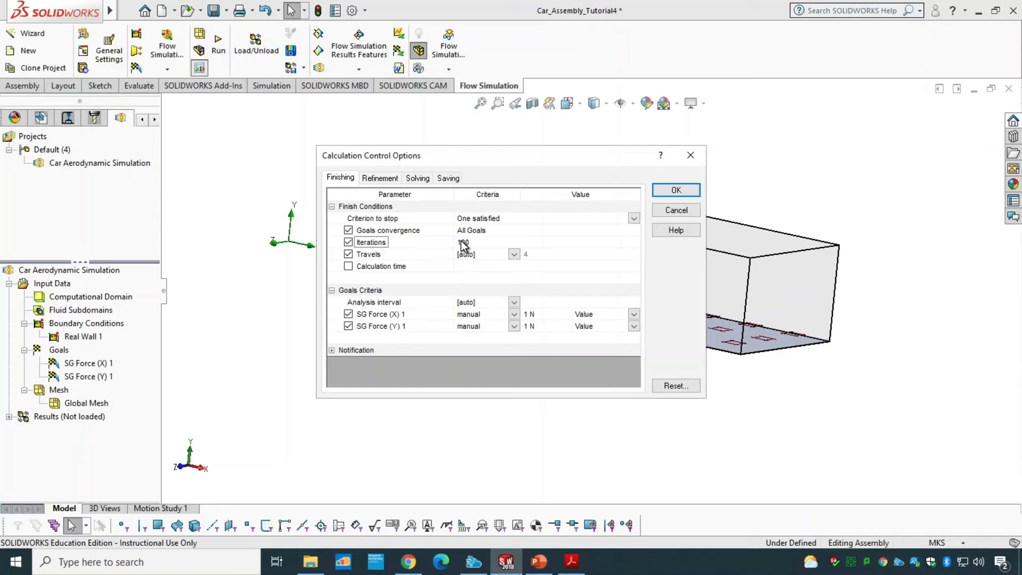
left_click(348, 243)
left_click(670, 191)
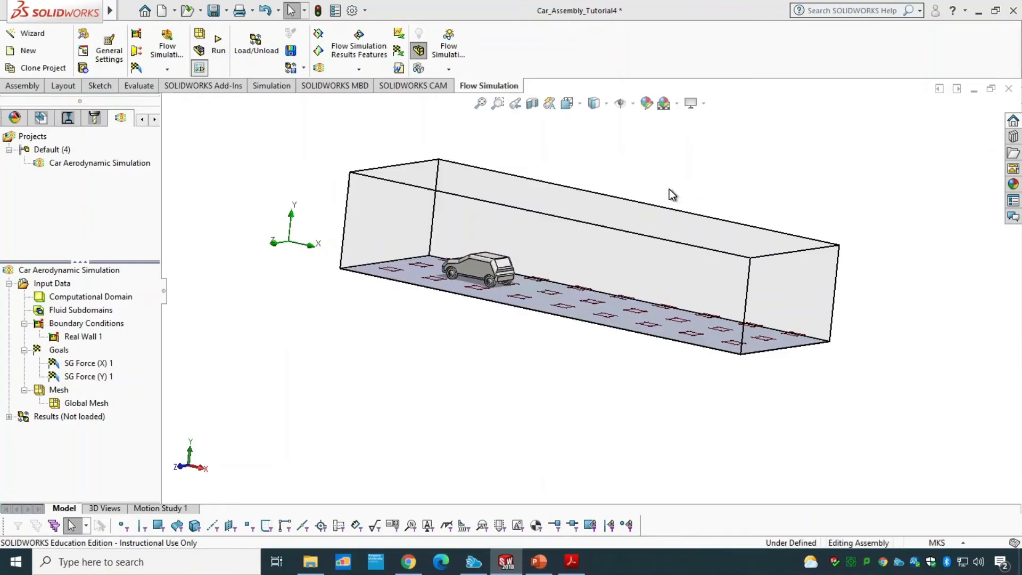
Step: Run a new calculation with mesh and solve on this computer
left_click(219, 51)
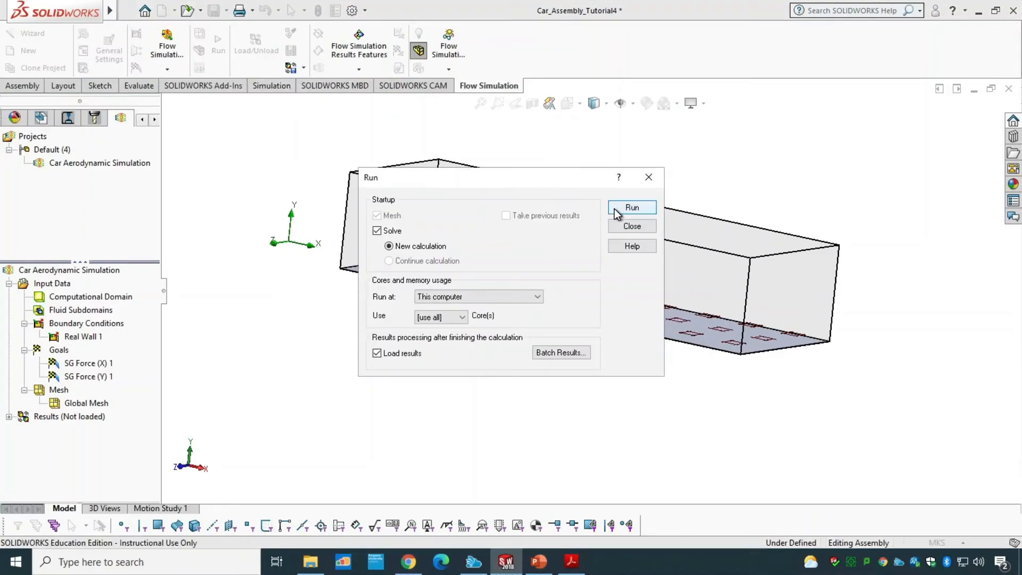
left_click(631, 208)
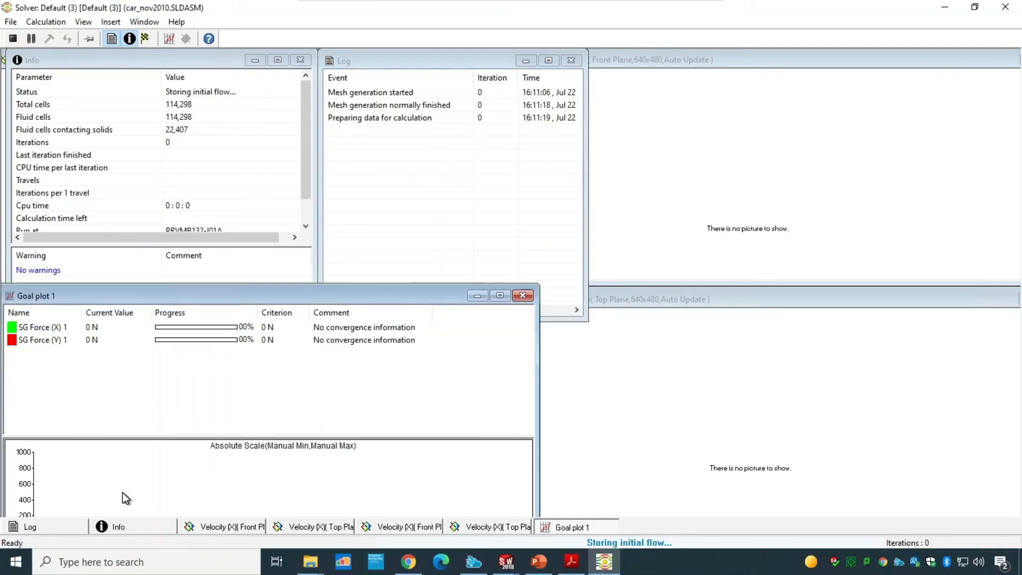
left_click_drag(359, 291, 362, 274)
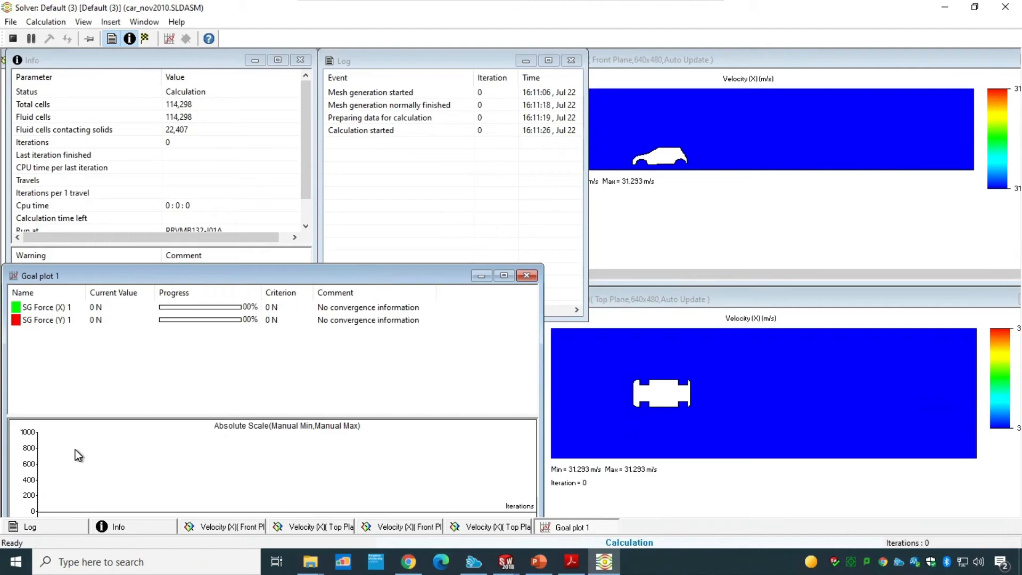
Step: Switch the goal plot's scale to automatic minimum and maximum
double_click(175, 443)
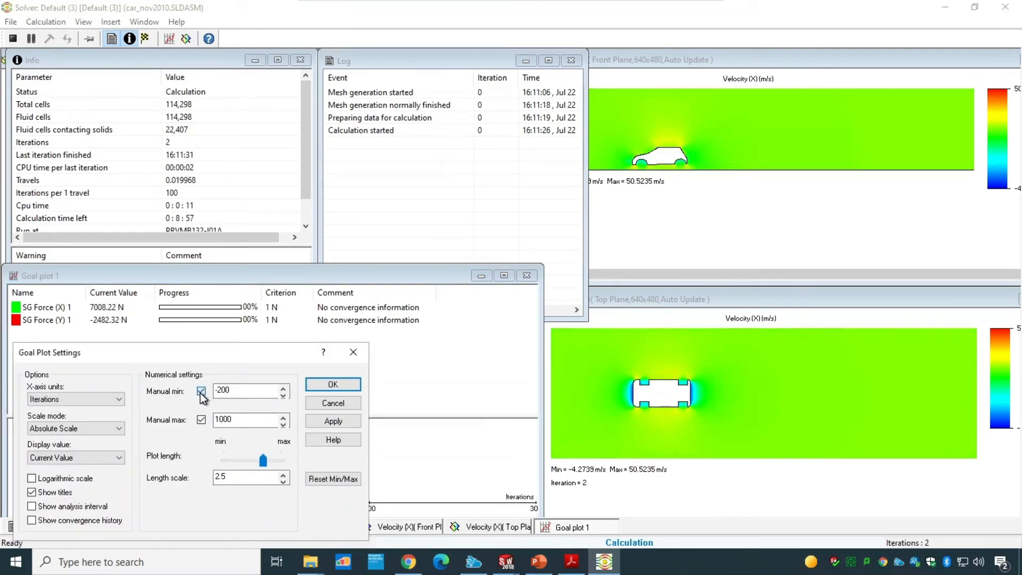
left_click(201, 391)
left_click(202, 419)
left_click(333, 383)
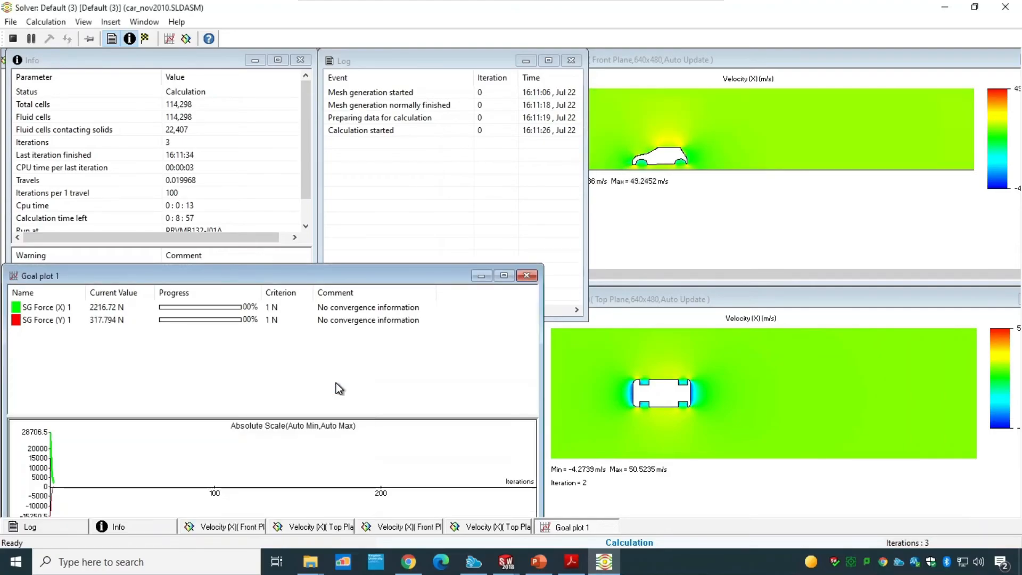
Step: Set the goal plot's manual scale limits to -200 minimum and 1000 maximum
left_click_drag(276, 269, 328, 193)
double_click(274, 377)
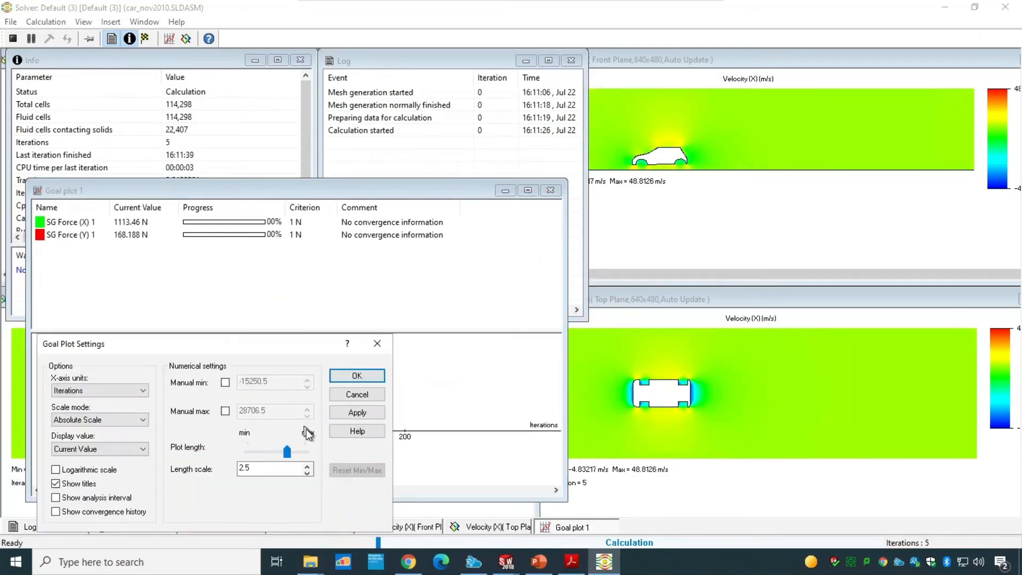
left_click(225, 382)
left_click(225, 410)
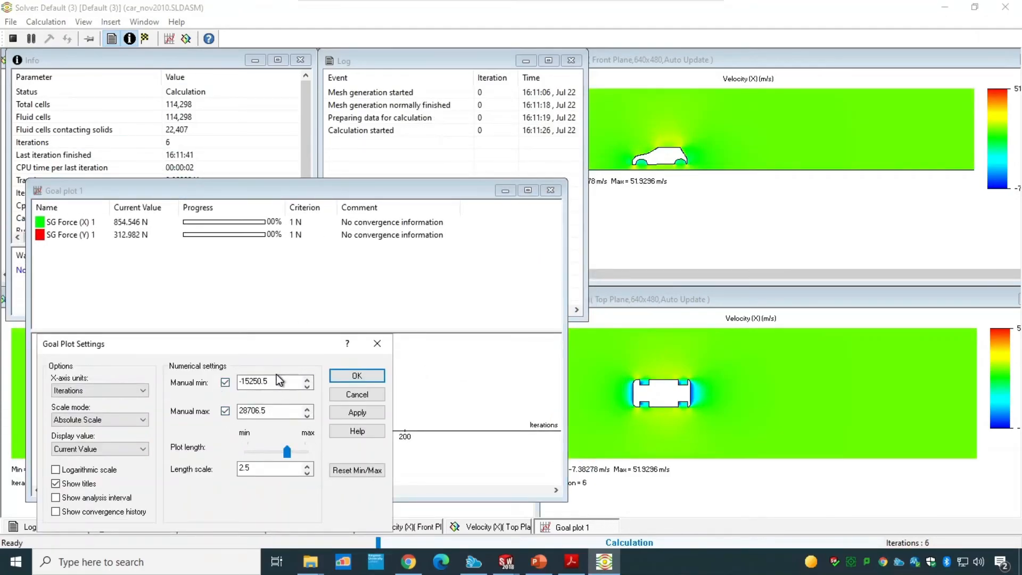
left_click_drag(282, 380, 206, 383)
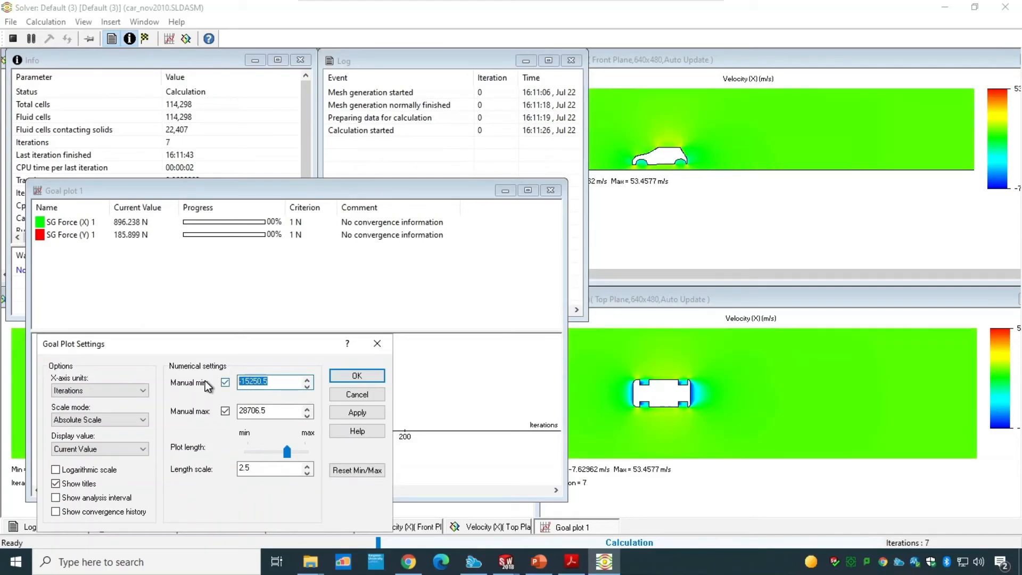
type("-200")
key("Tab")
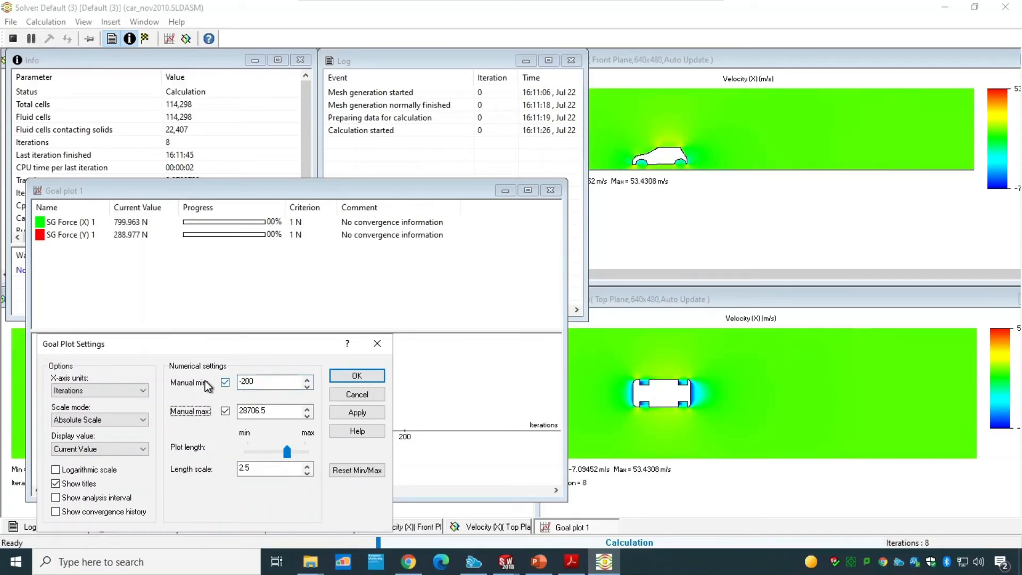
left_click_drag(279, 410, 211, 411)
type("1000")
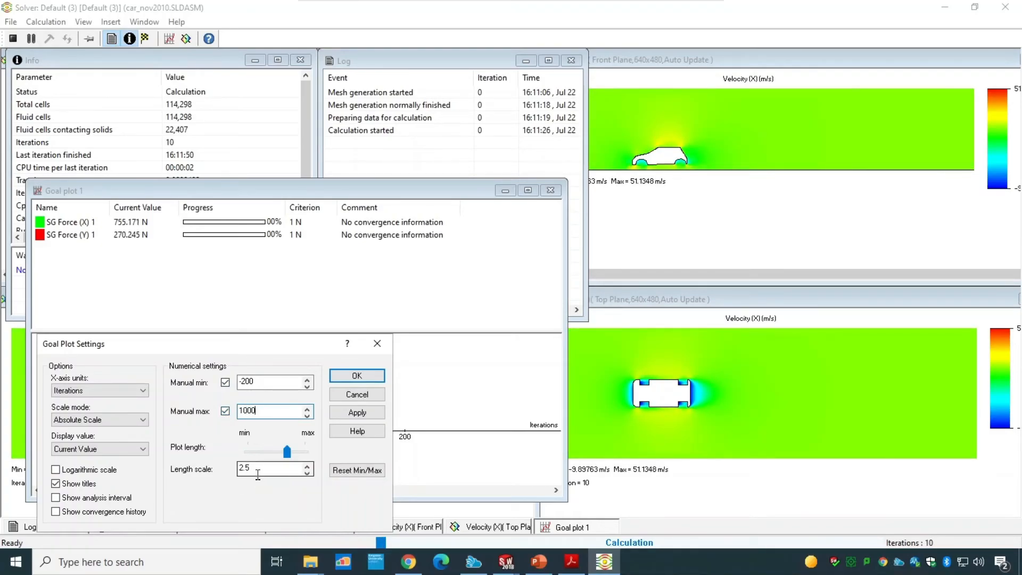
left_click(343, 376)
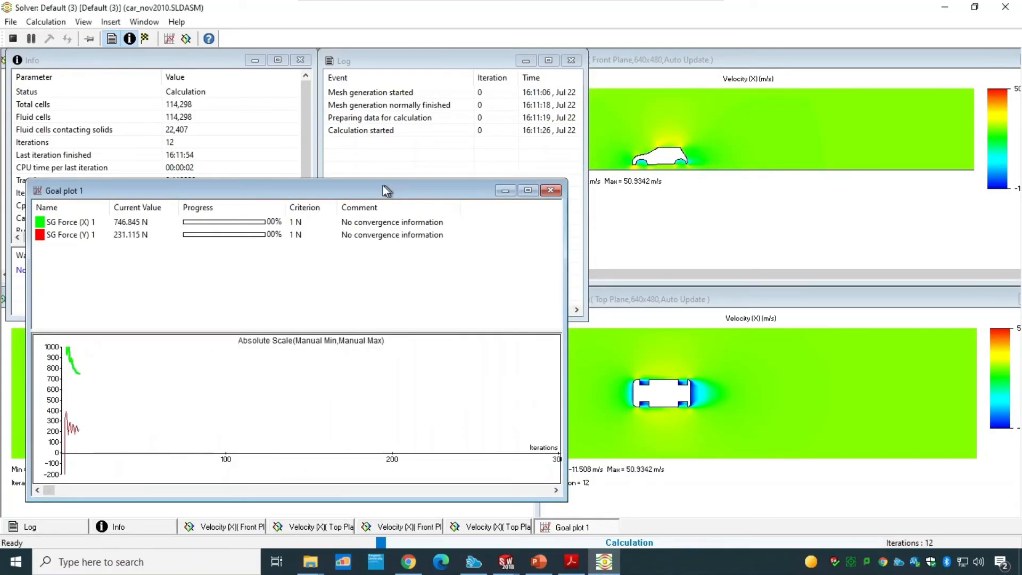
Step: Set the front-plane velocity preview's plane offset to 0 m
left_click_drag(376, 186, 379, 263)
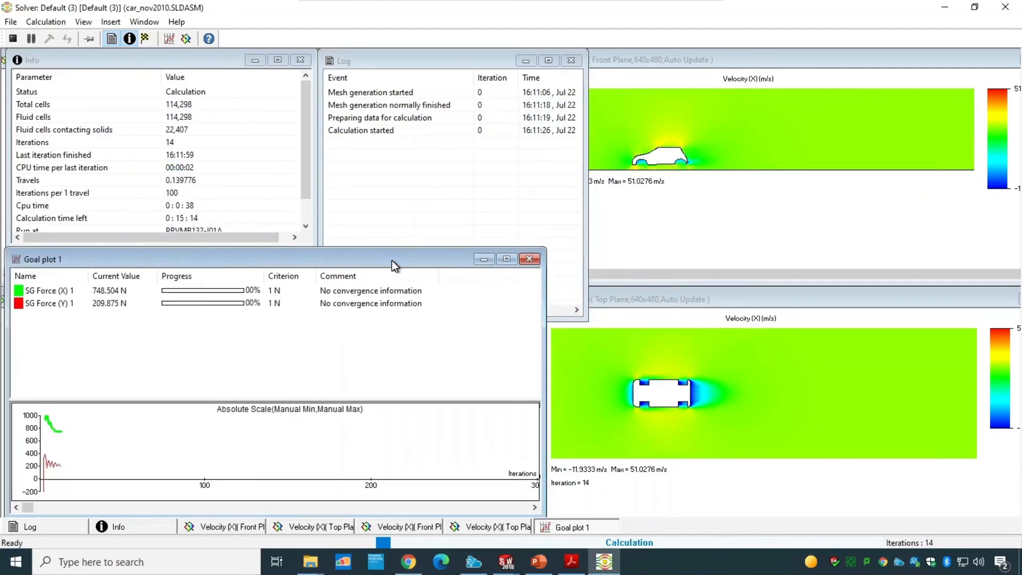
left_click(675, 160)
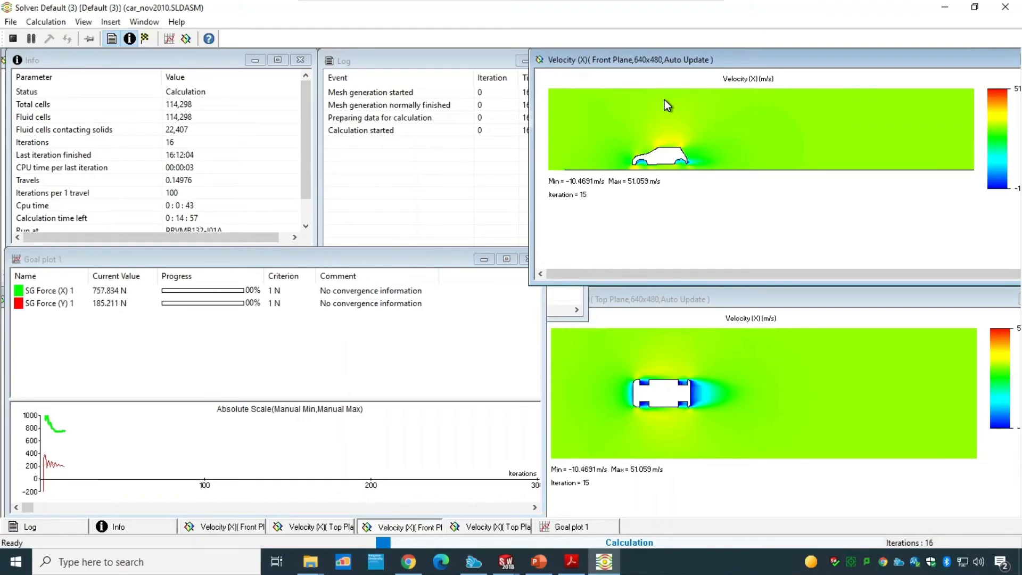
right_click(673, 153)
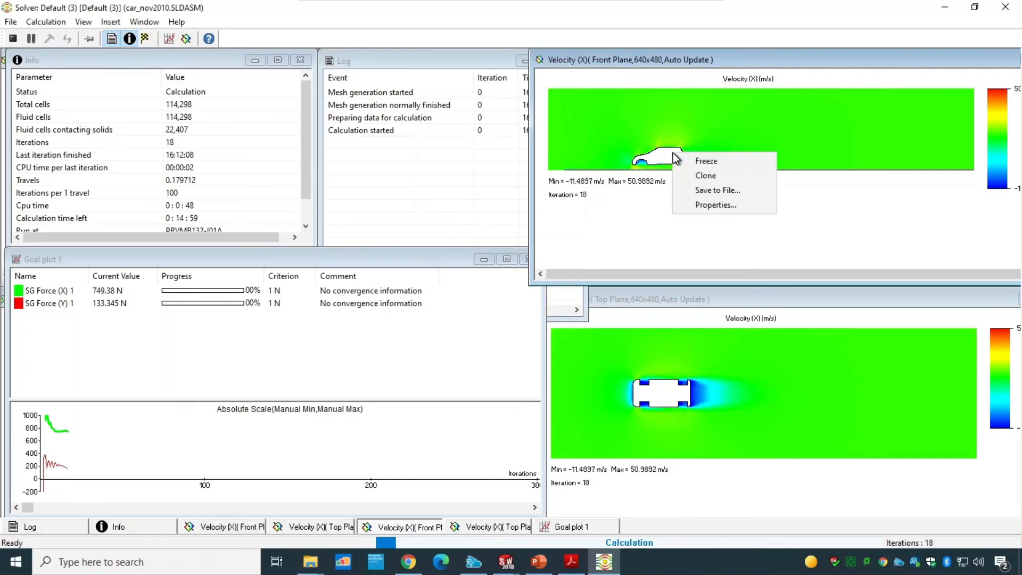
left_click(713, 205)
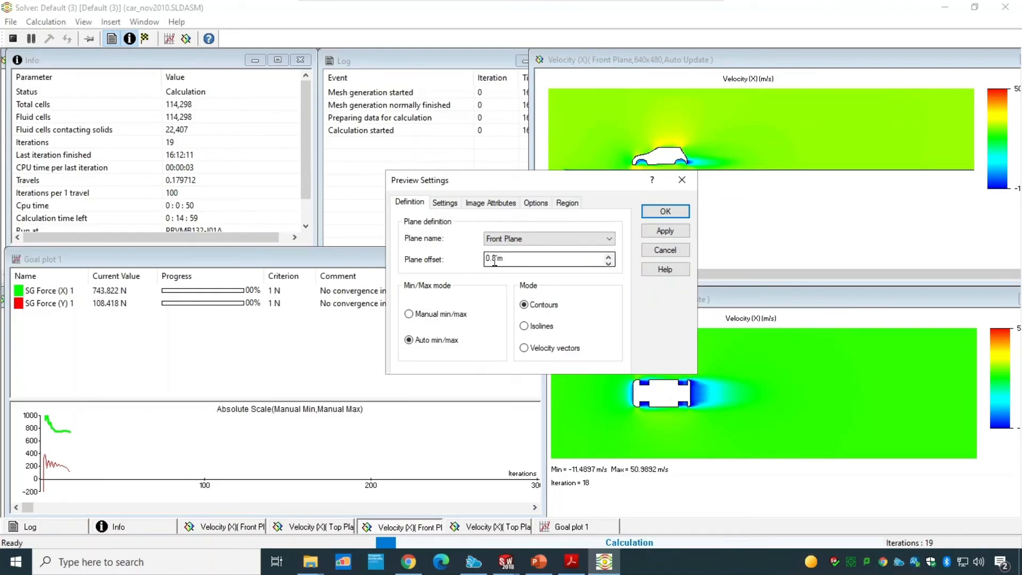
left_click(494, 261)
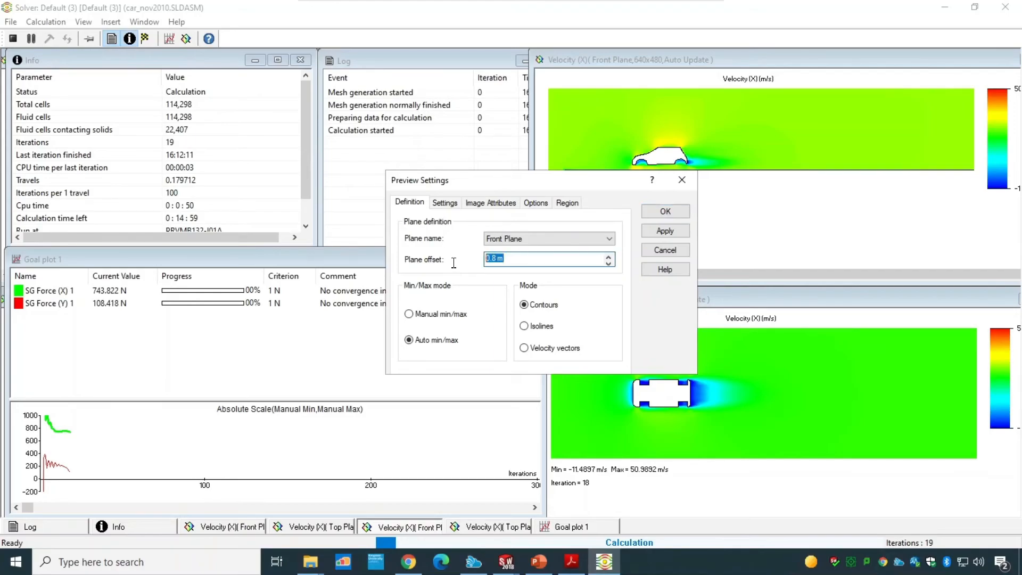
type("0")
left_click(664, 211)
Step: Set the front-plane velocity preview's plane offset to 0.8 m
right_click(673, 166)
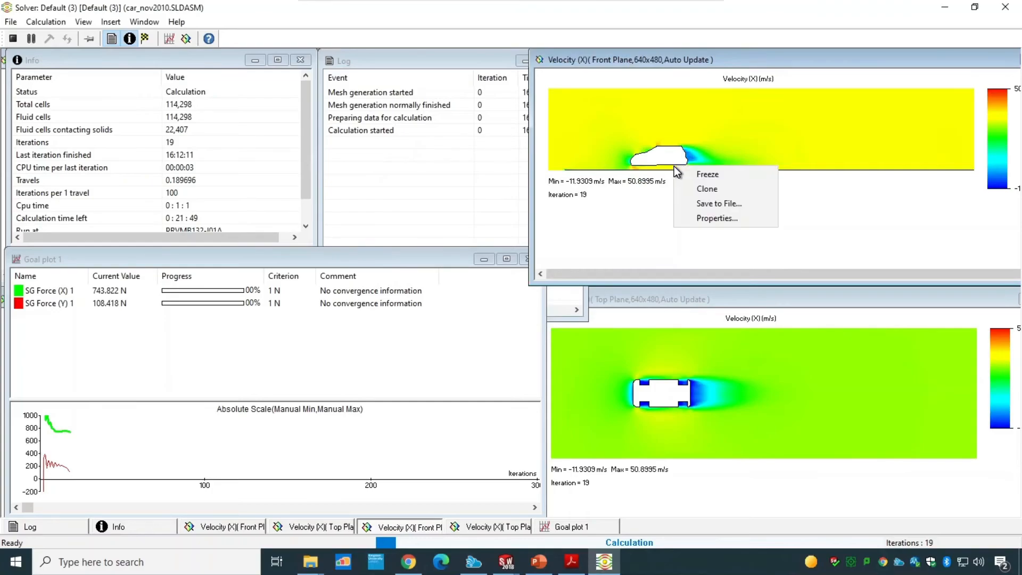
left_click(717, 216)
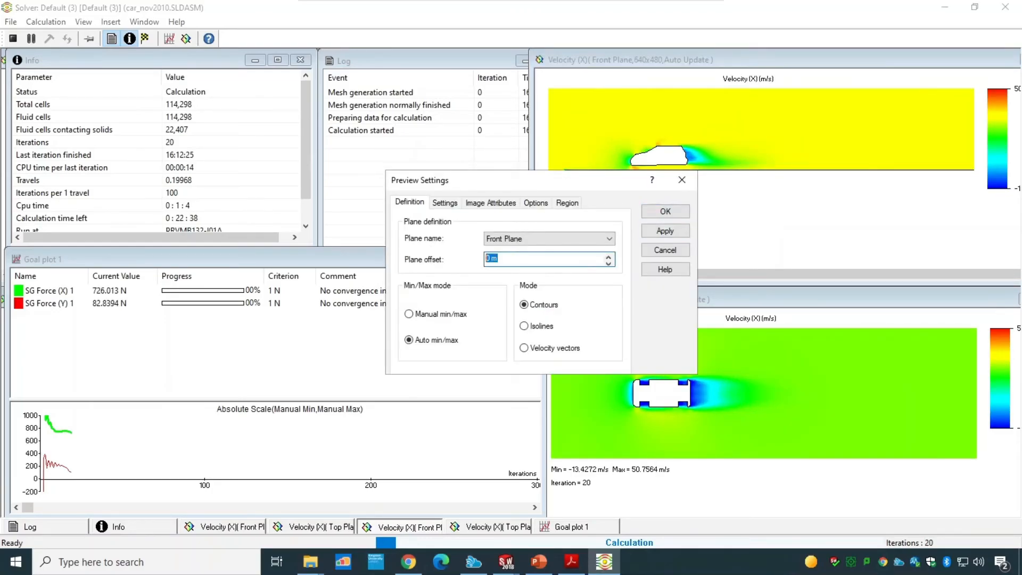
type("0.8")
left_click(660, 213)
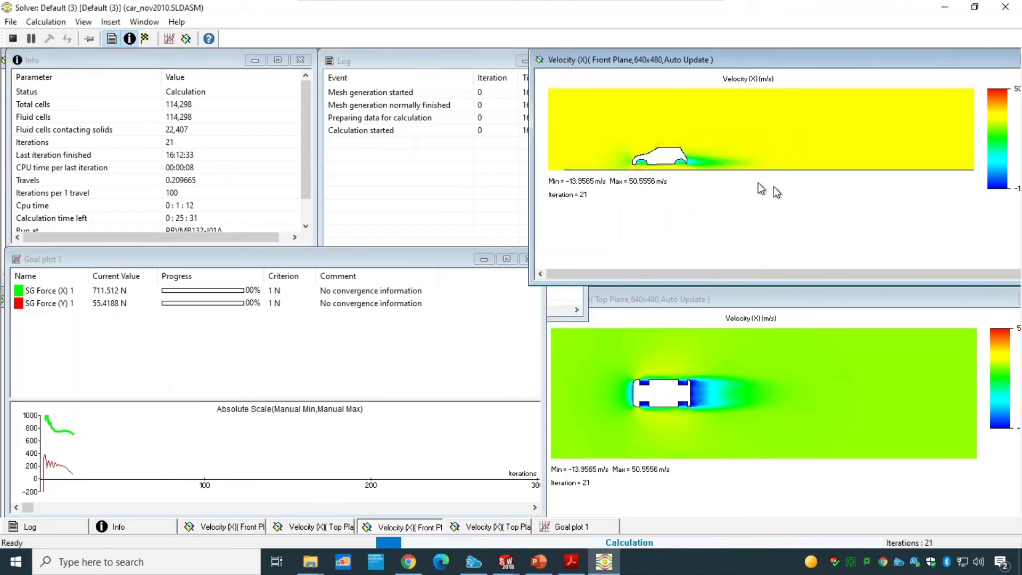
Step: Open the properties of the top-plane velocity preview
right_click(716, 407)
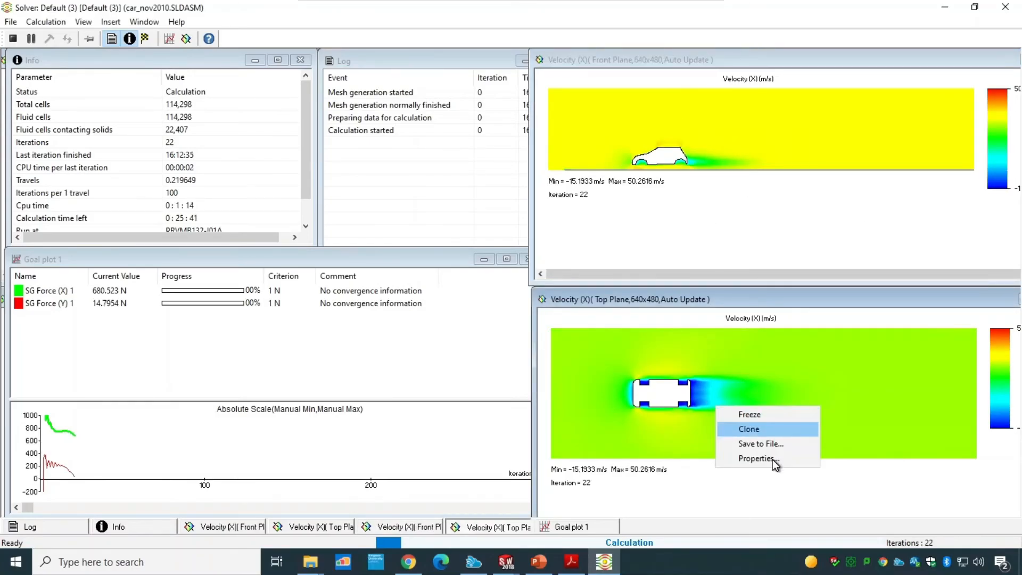
left_click(772, 459)
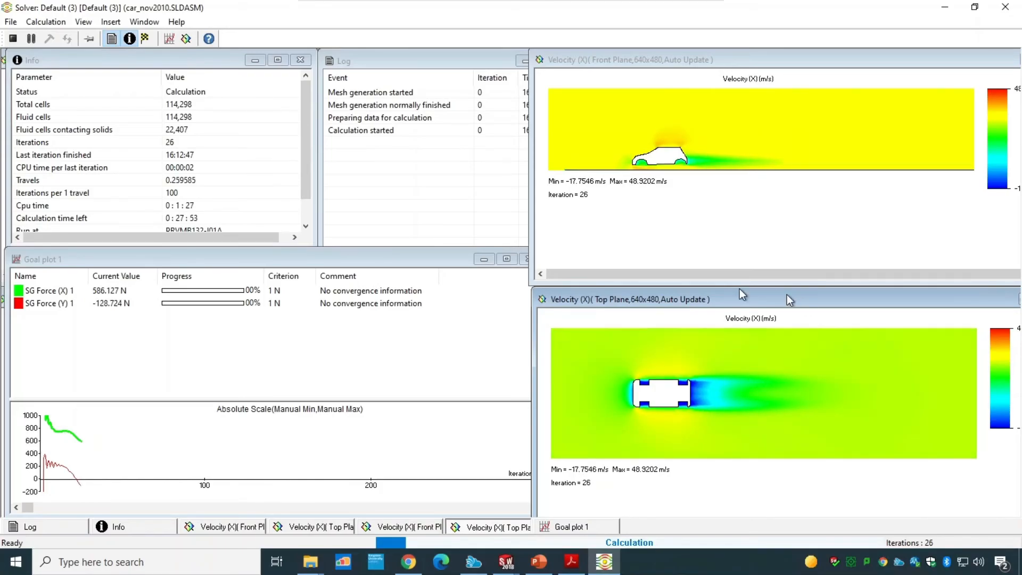
Step: Review the calculation control options for finishing conditions and goal criteria, then cancel
left_click(44, 22)
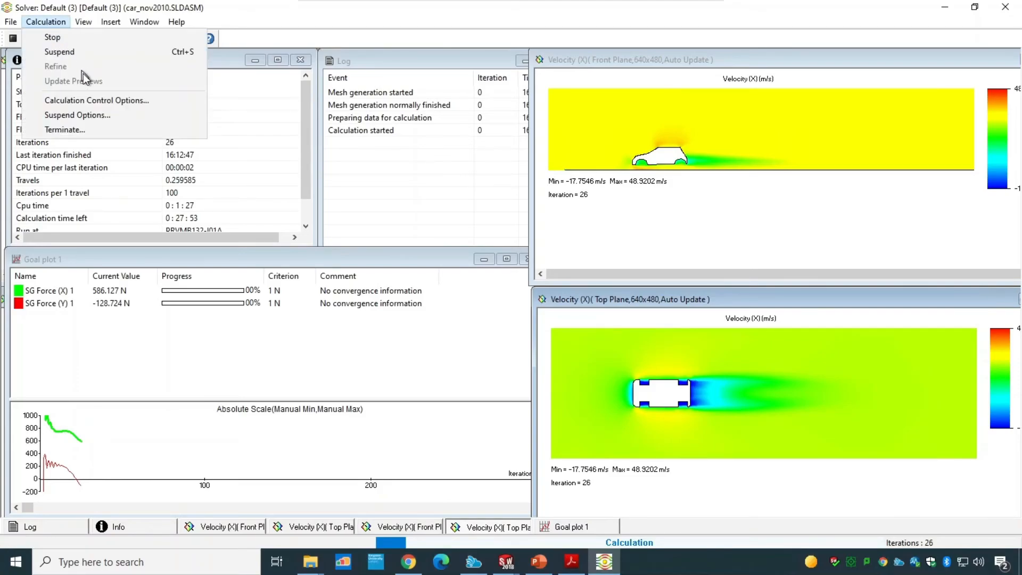
left_click(103, 100)
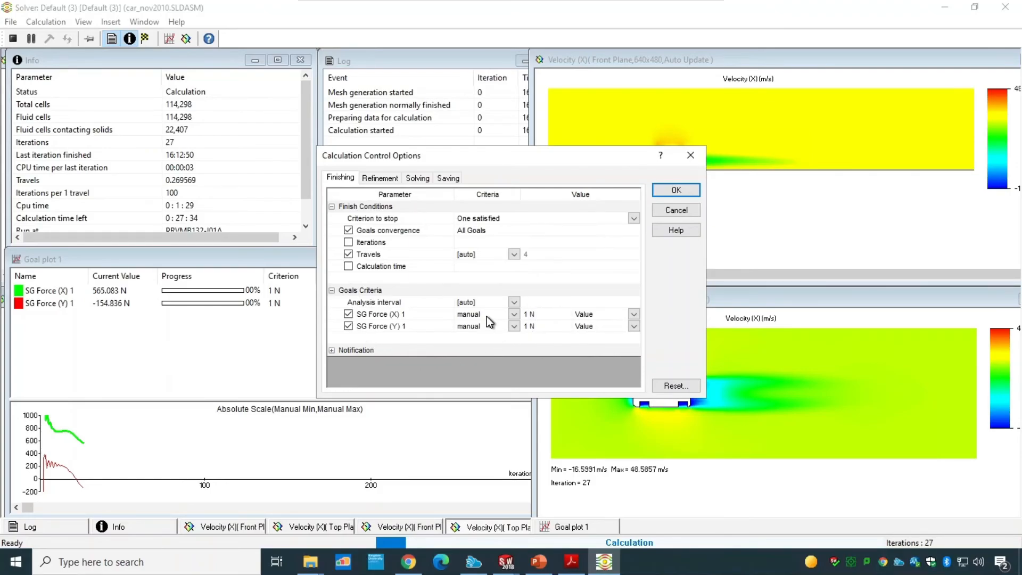
left_click(675, 210)
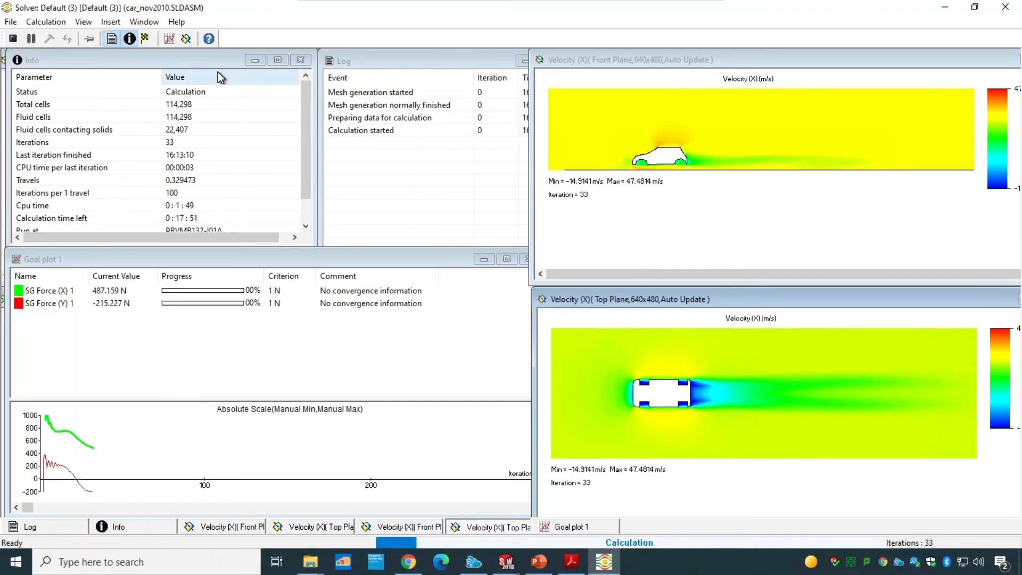
Step: Bring the Info, Log, goal plot and velocity preview windows to the front in turn to inspect them
left_click(190, 70)
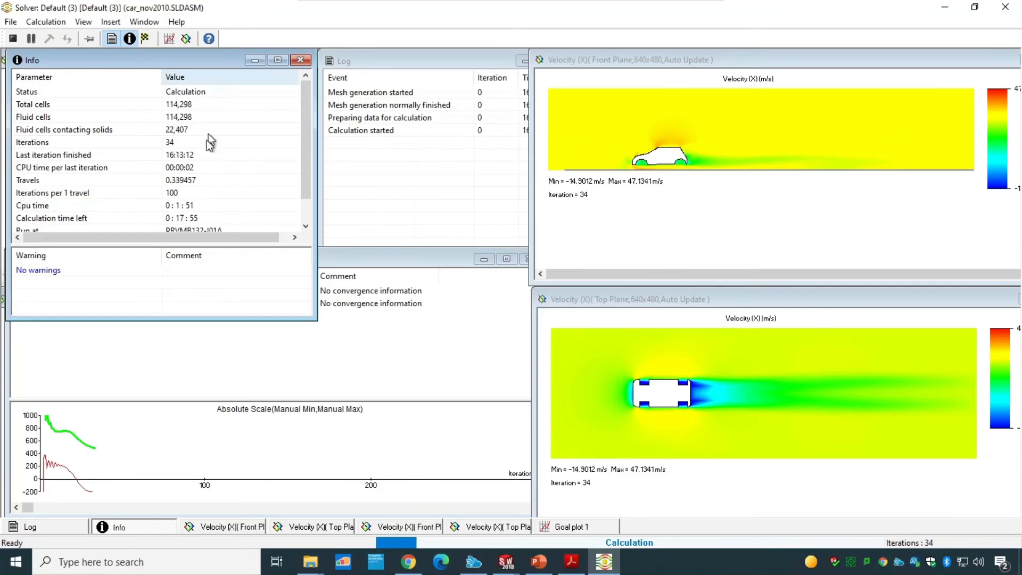
left_click(396, 158)
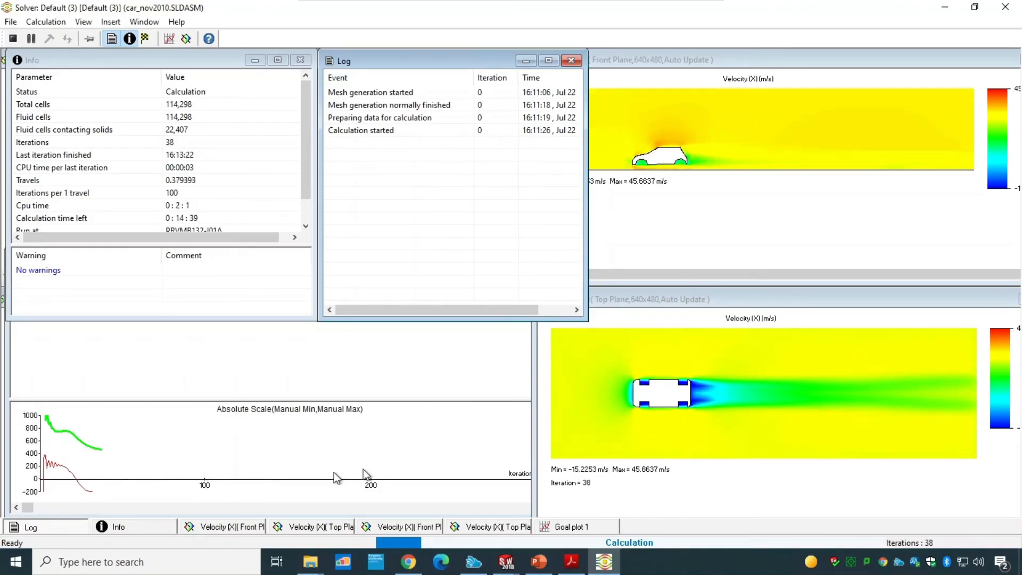
mouse_move(27, 506)
left_mouse_down()
mouse_move(527, 507)
mouse_move(23, 517)
left_mouse_up()
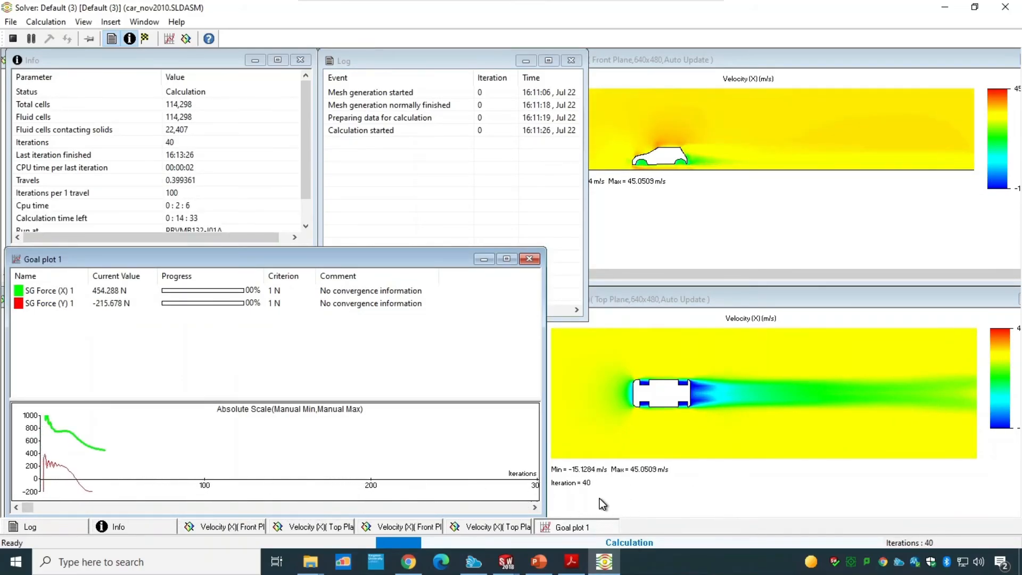
left_click(630, 501)
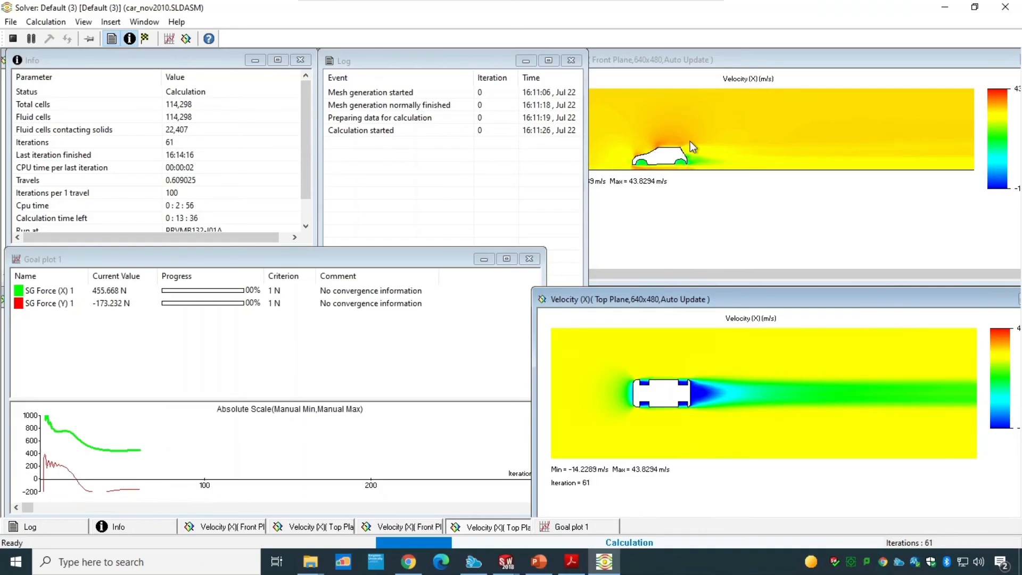
left_click(675, 56)
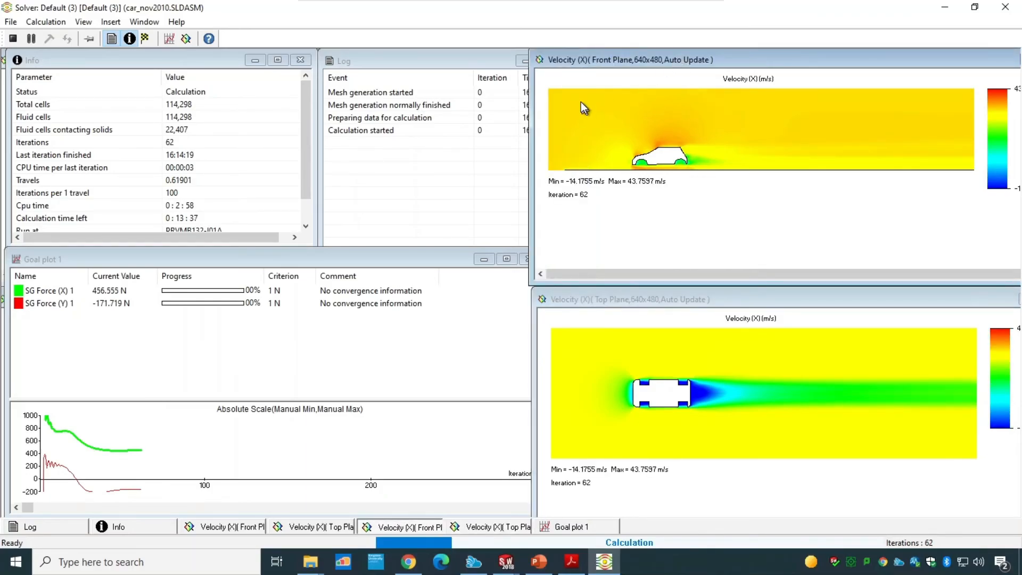
Step: Insert a new Pressure preview on the Top Plane at 0 m offset with mesh display enabled
left_click(187, 40)
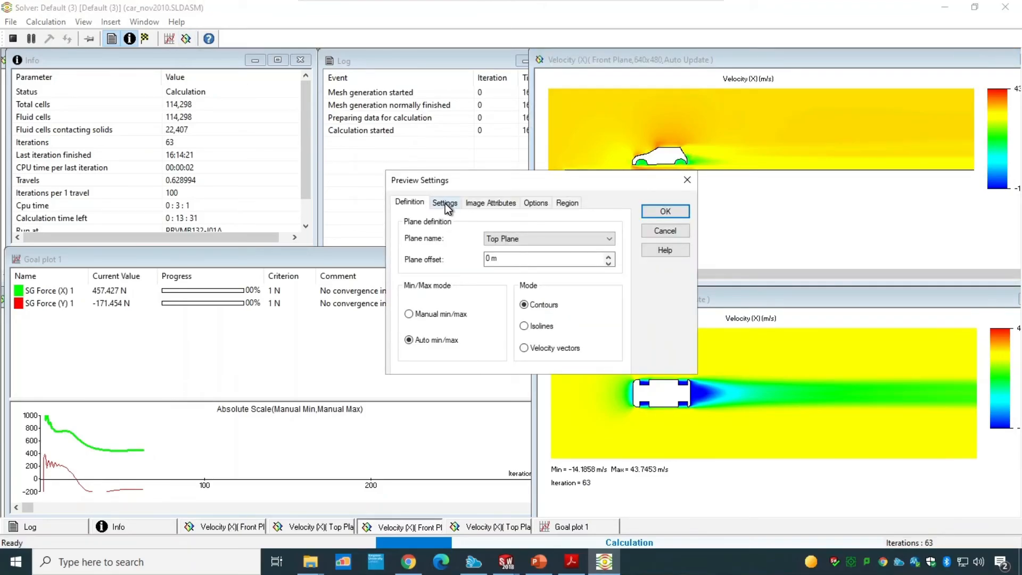
left_click(537, 237)
left_click(533, 243)
left_click(446, 205)
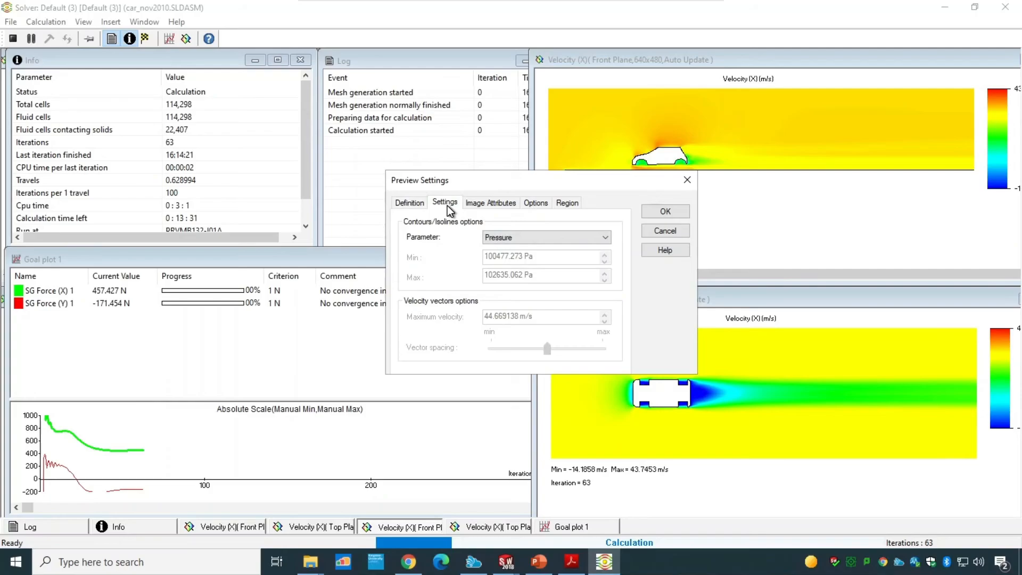
left_click(548, 240)
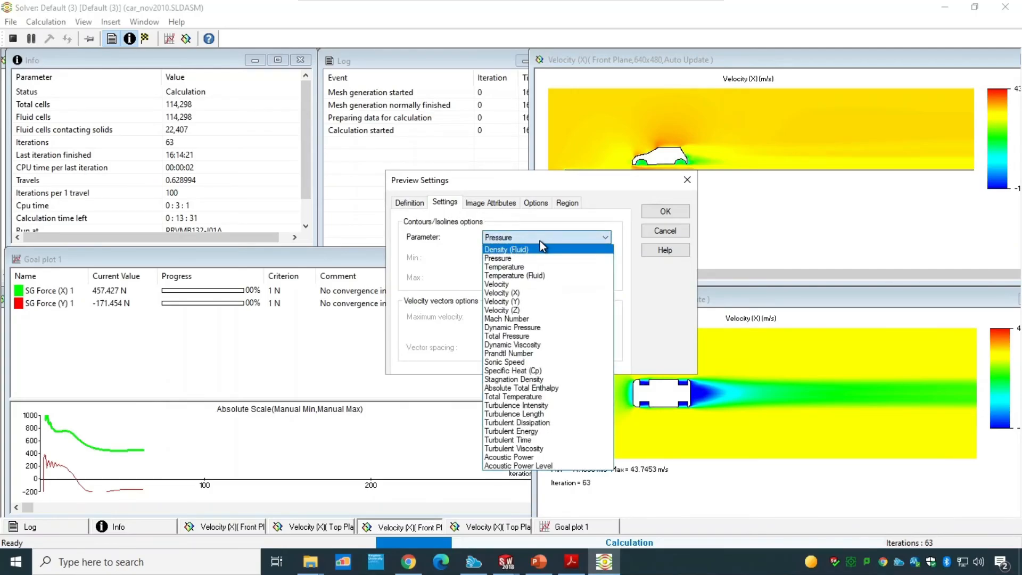
left_click(540, 241)
left_click(487, 203)
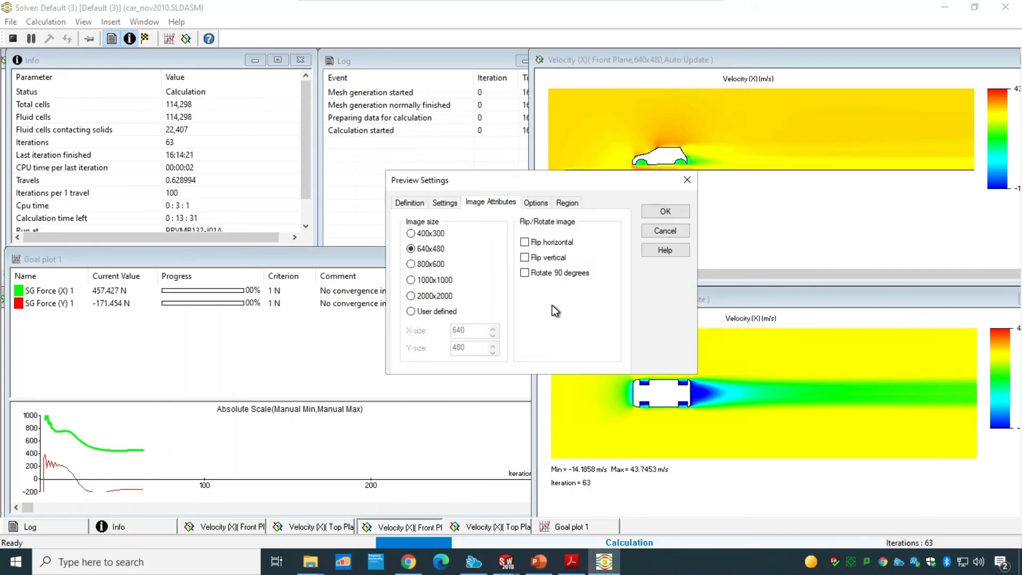
left_click(535, 204)
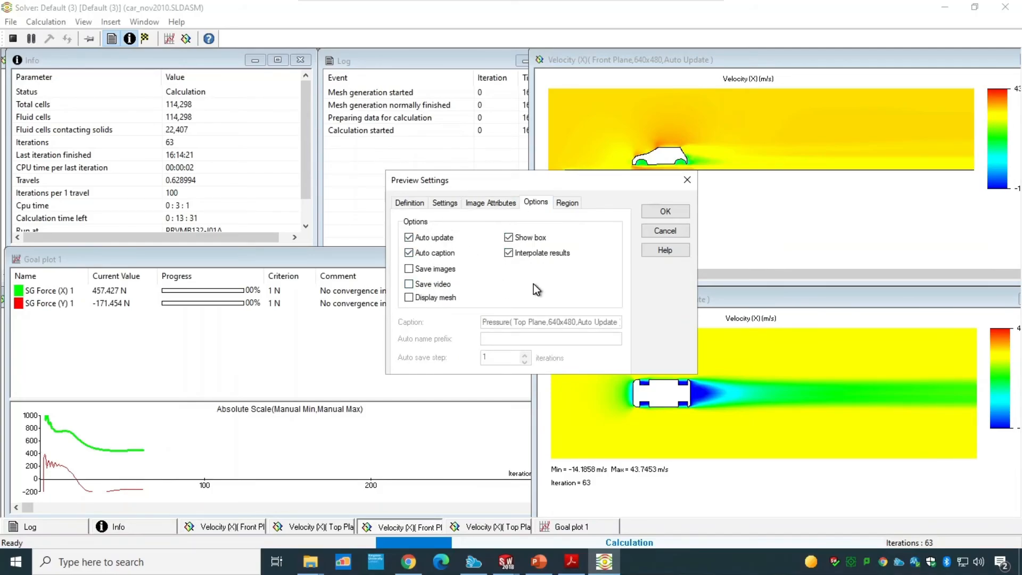
left_click(450, 297)
left_click(656, 215)
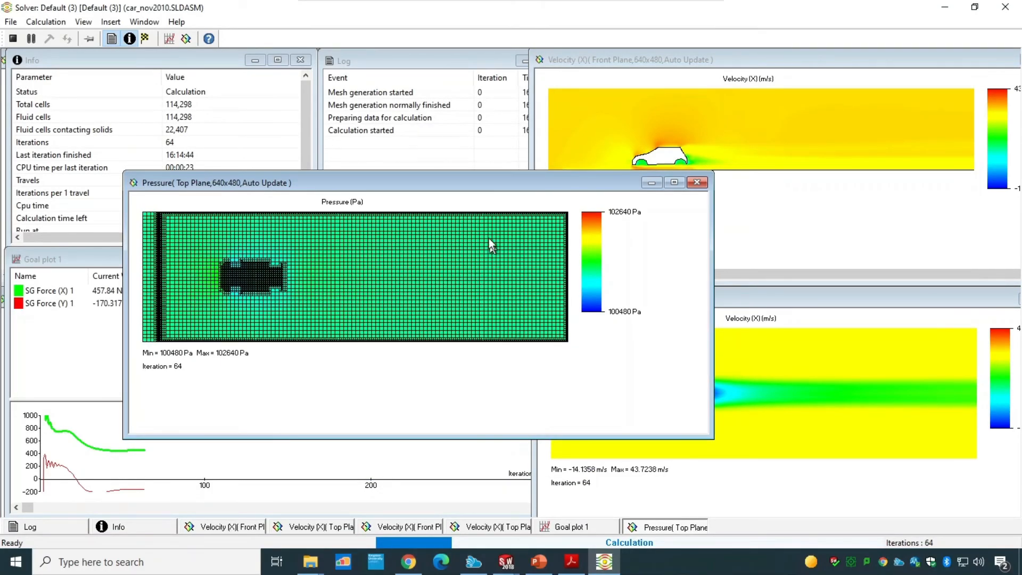
Step: Switch the new top-plane preview's parameter to Velocity (X)
right_click(388, 262)
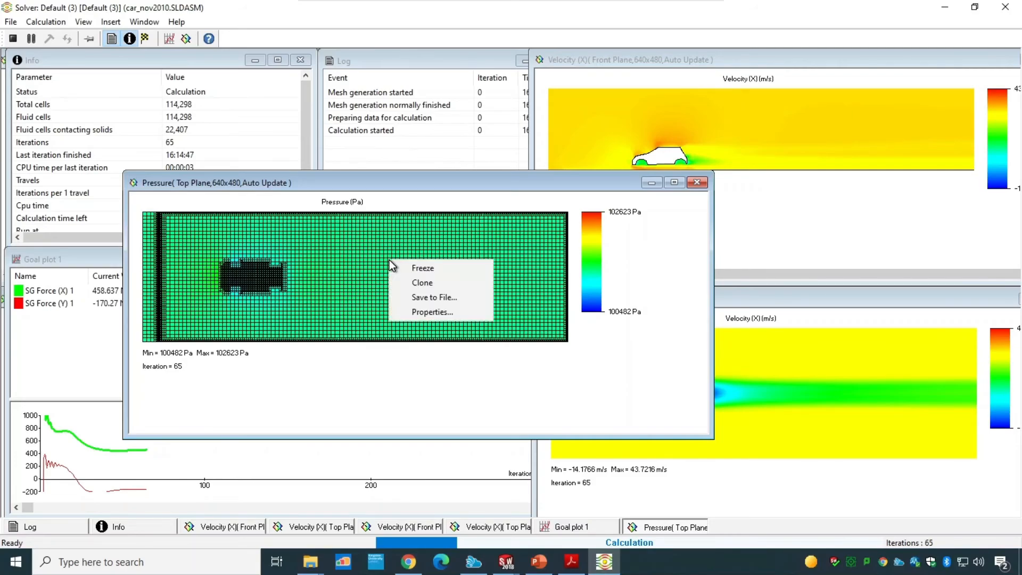
left_click(427, 310)
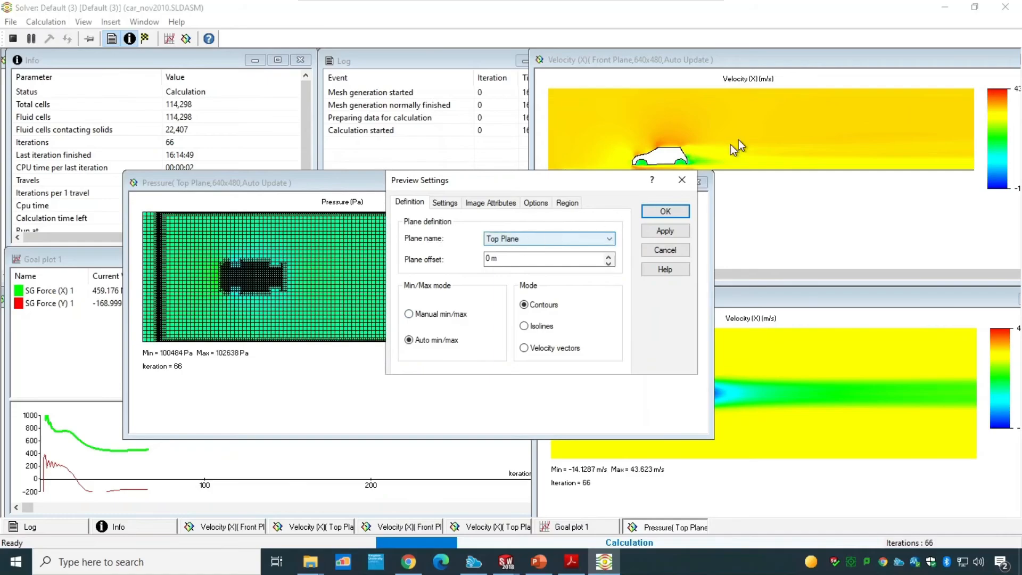
left_click(458, 206)
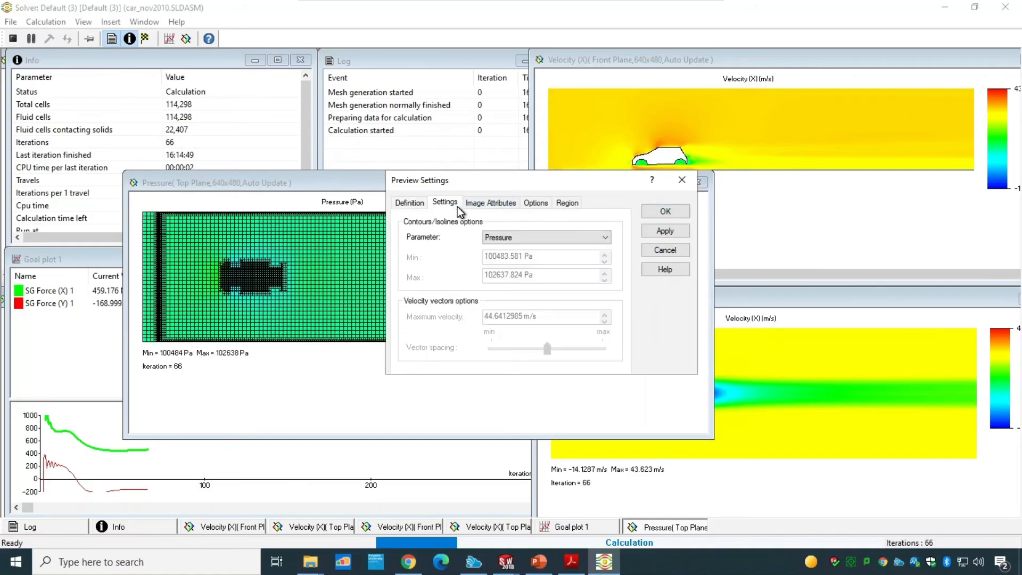
left_click(499, 235)
left_click(529, 292)
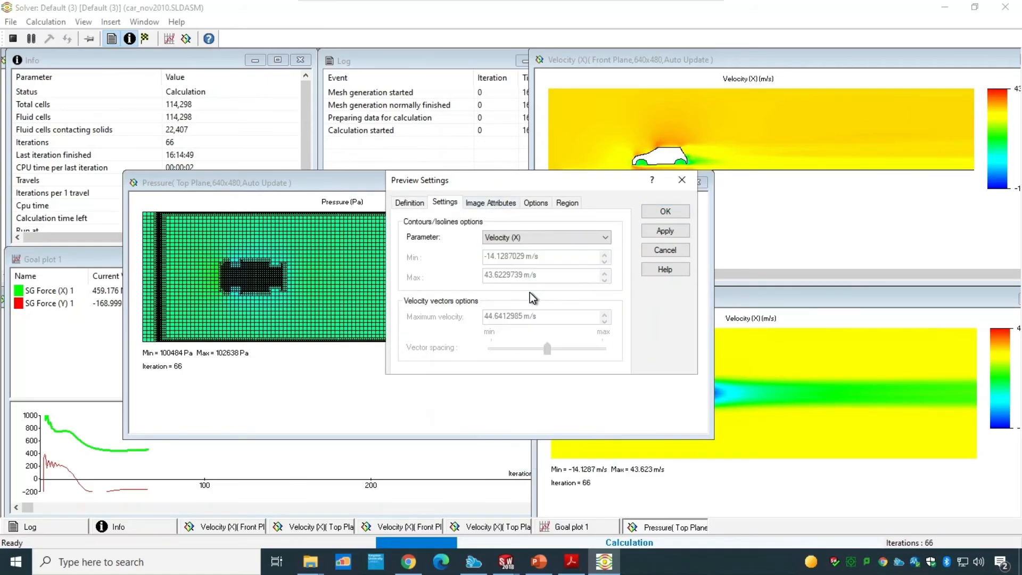
Step: Set the new preview's plane offset to 0.5 m, then close that preview window
left_click(422, 205)
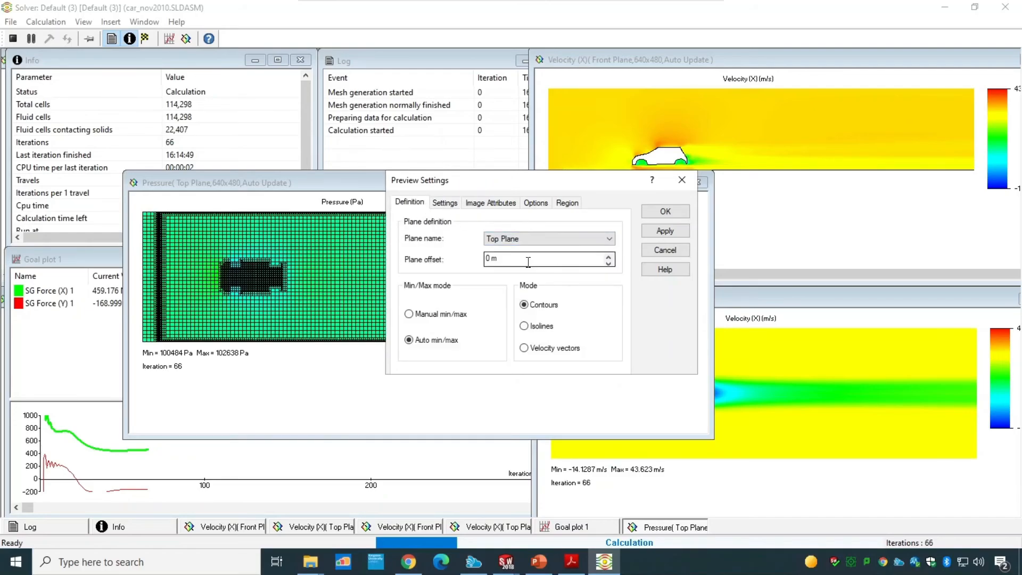
left_click_drag(525, 259, 461, 258)
type("0.5")
left_click(663, 211)
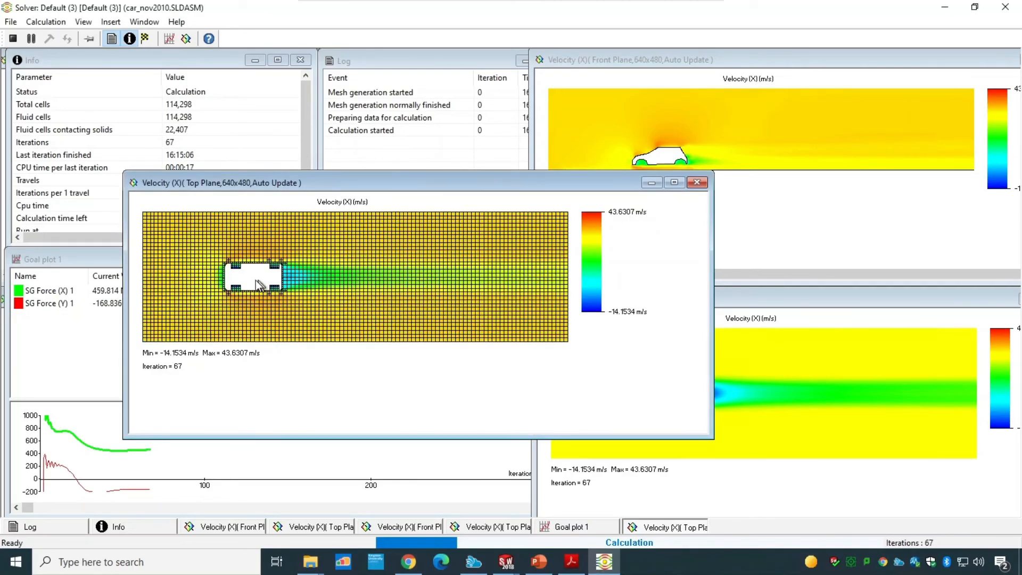
left_click_drag(496, 190, 396, 226)
left_click(591, 225)
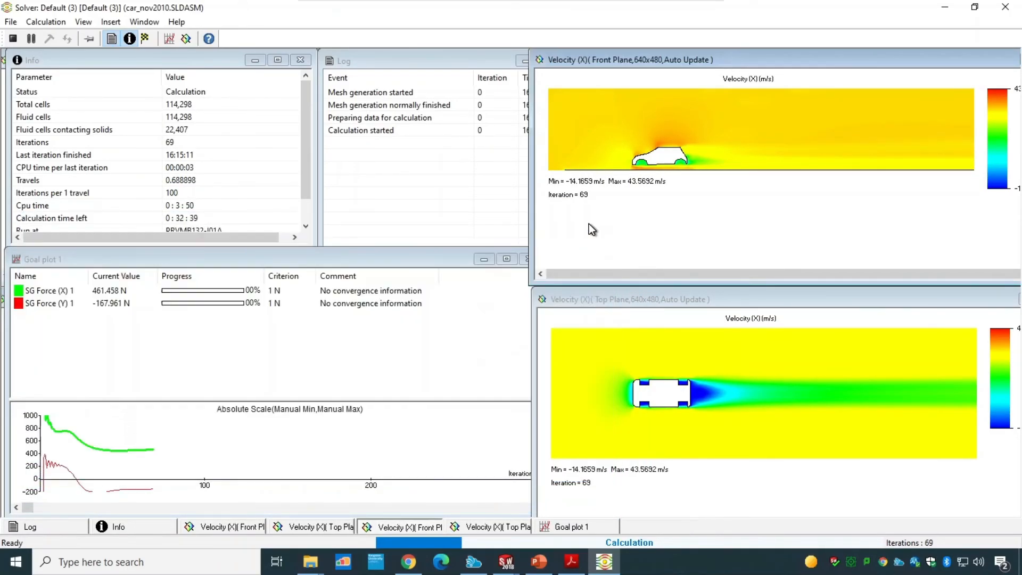
Step: Reapply the front-plane velocity preview's settings with its 0.8 m plane offset
right_click(751, 186)
left_click(788, 238)
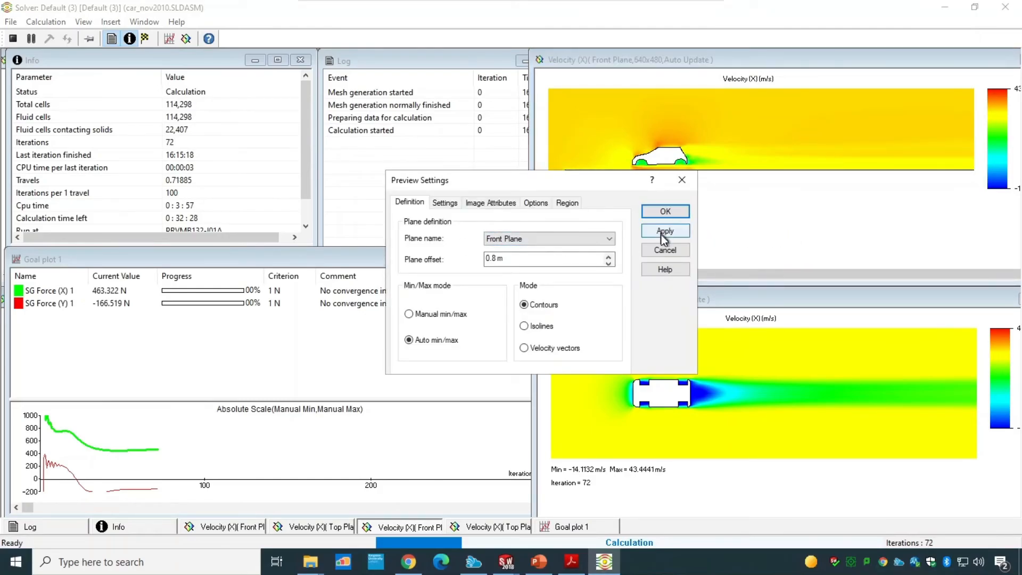
left_click(663, 232)
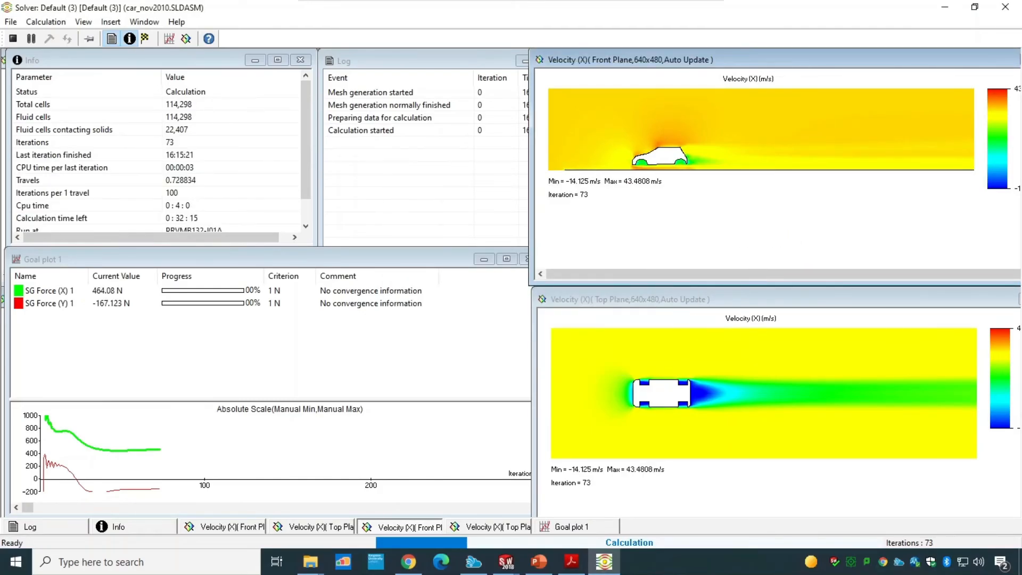
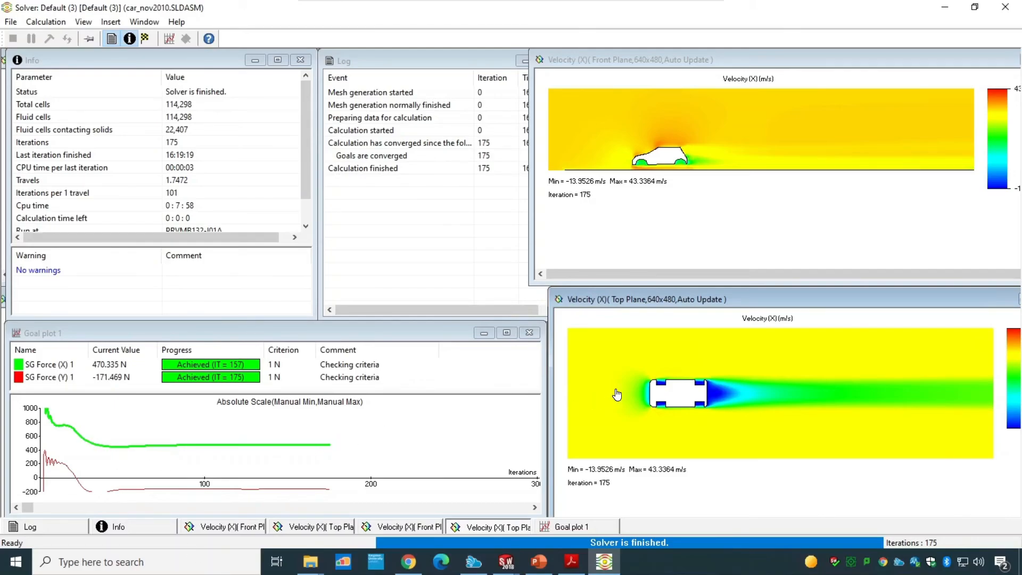
Step: Try saving the top-plane velocity plot to file, then close the solver monitor window
right_click(633, 391)
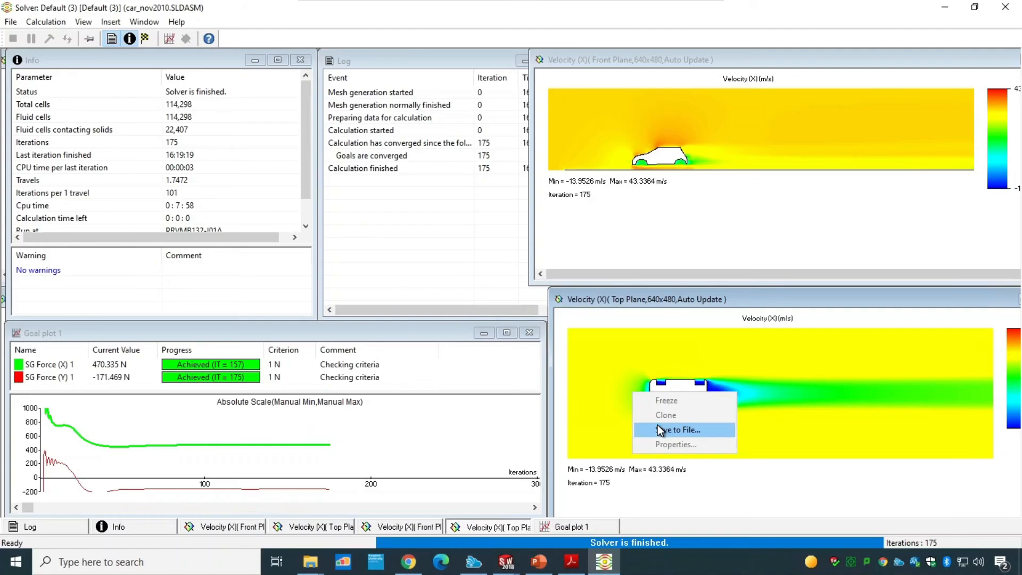
left_click(598, 430)
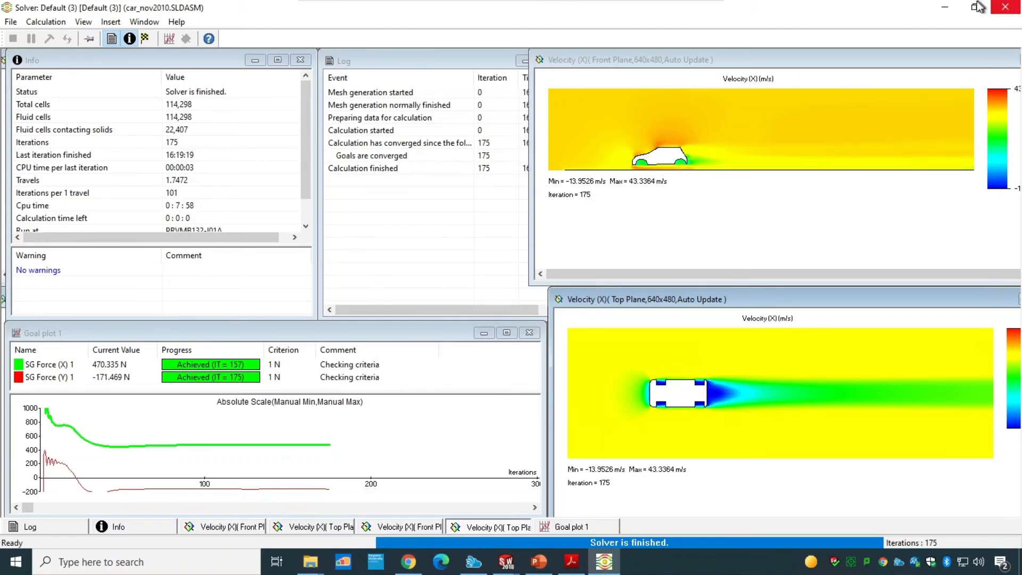
left_click(1003, 8)
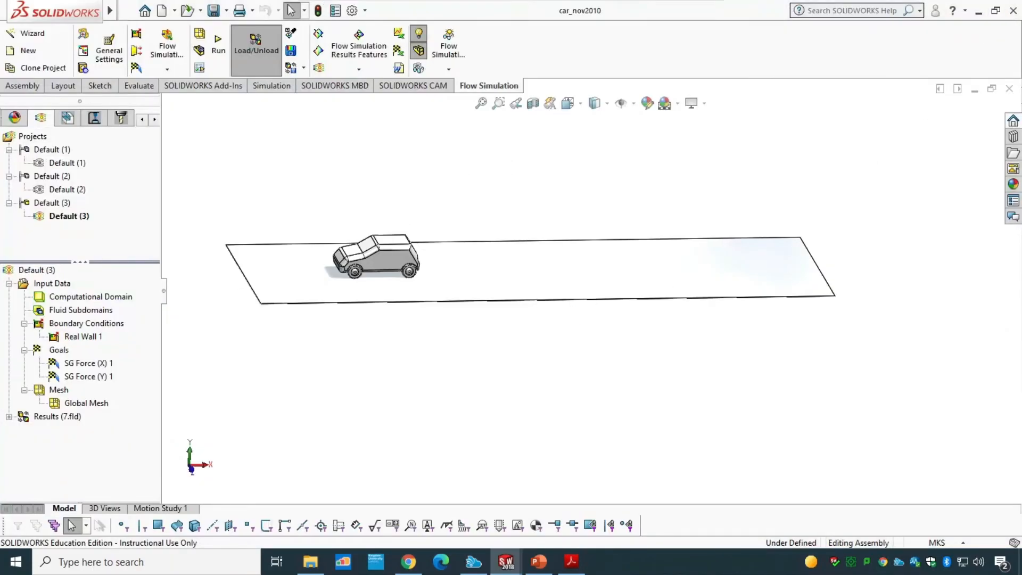
Step: Expand the simulation results and show Surface Plot 1 on the car
left_click(9, 417)
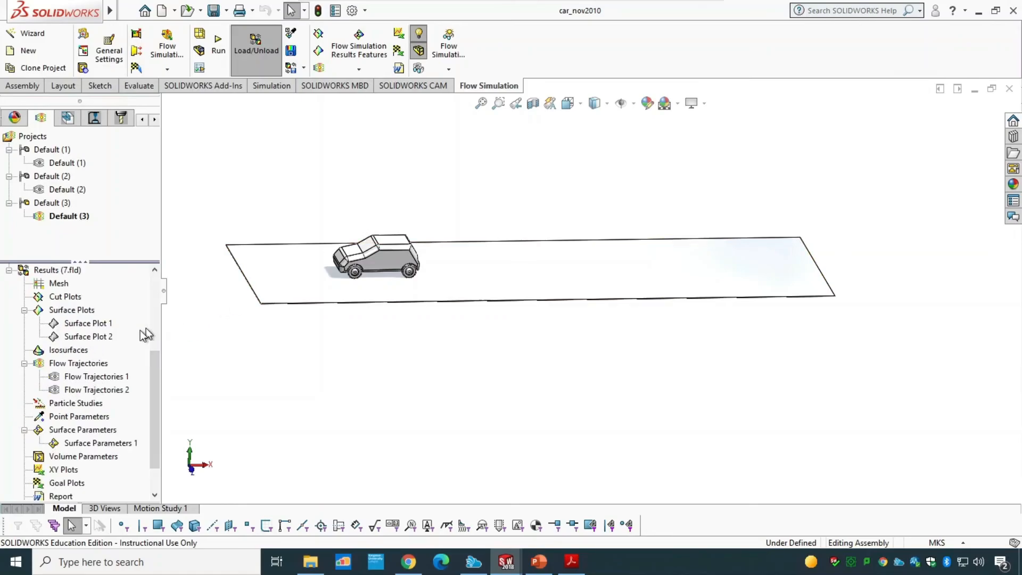
left_click(79, 324)
right_click(78, 325)
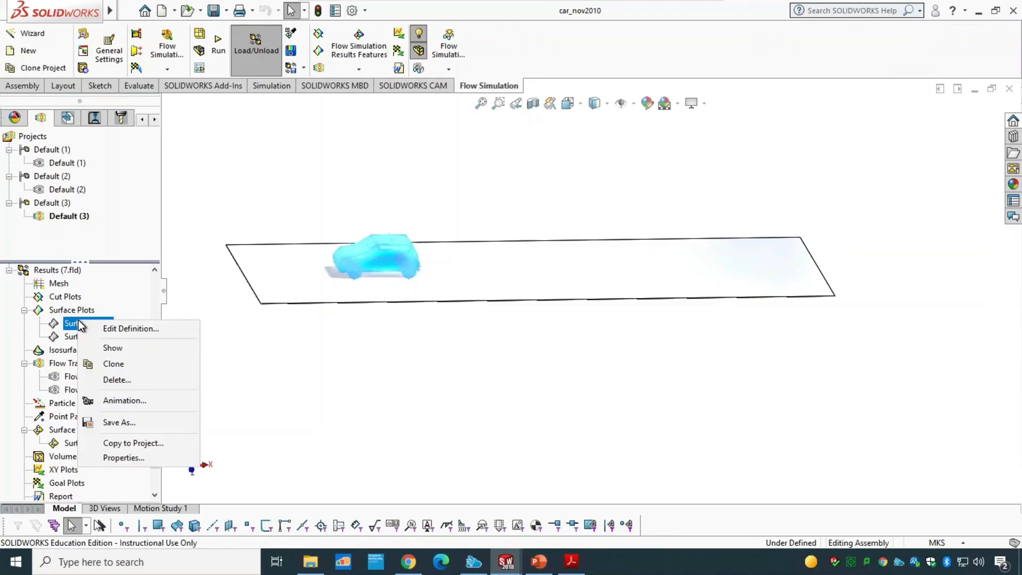
left_click(110, 347)
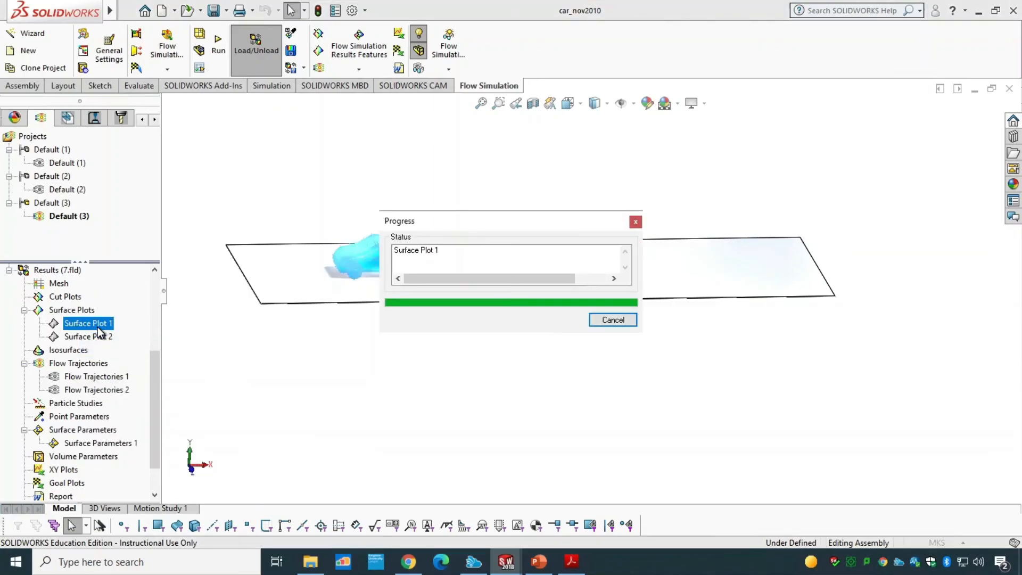
left_click(408, 353)
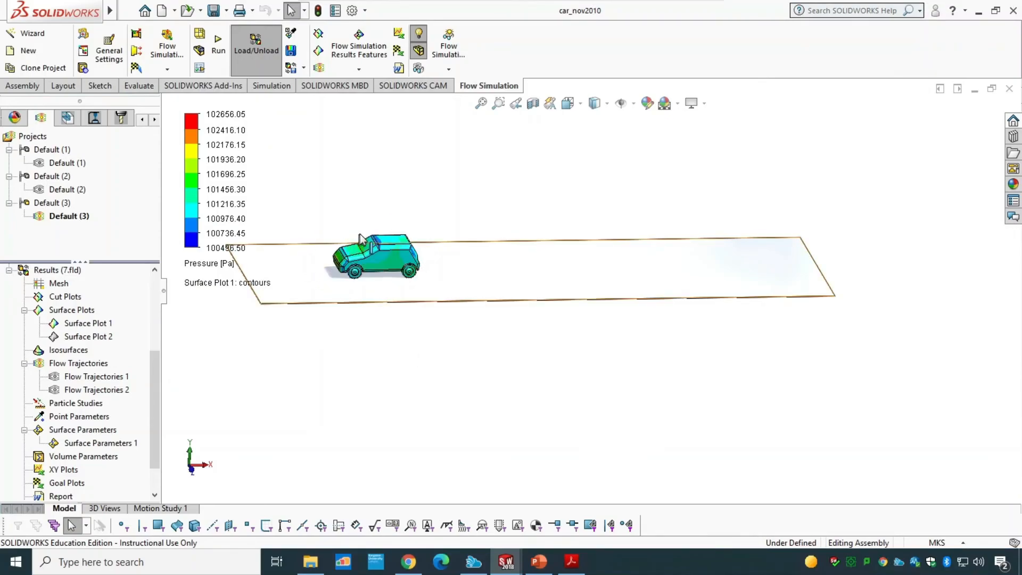
scroll(377, 249, "down", 4)
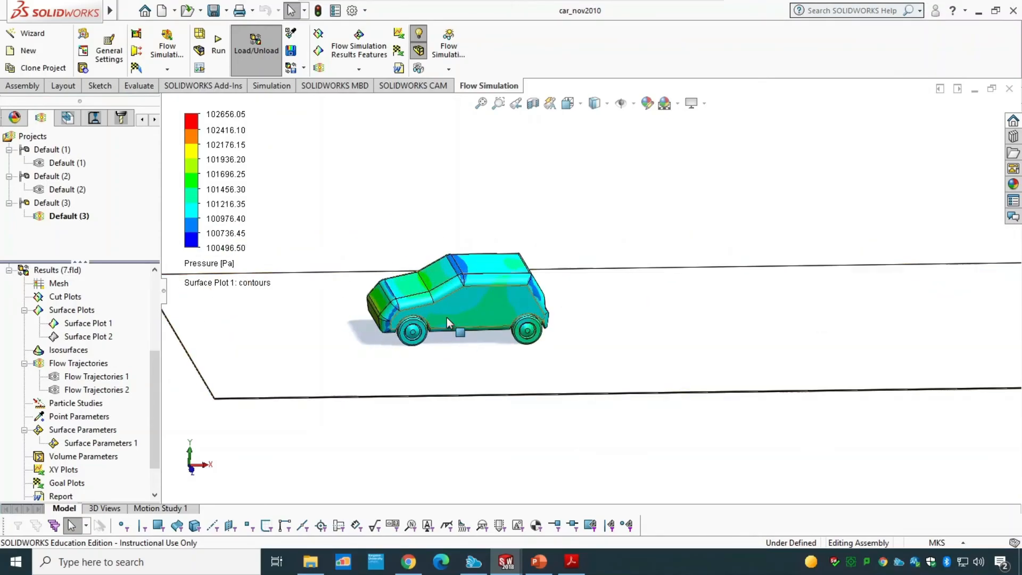
Step: Open the definition of Surface Plot 1 for review and close it without changes
left_click(85, 323)
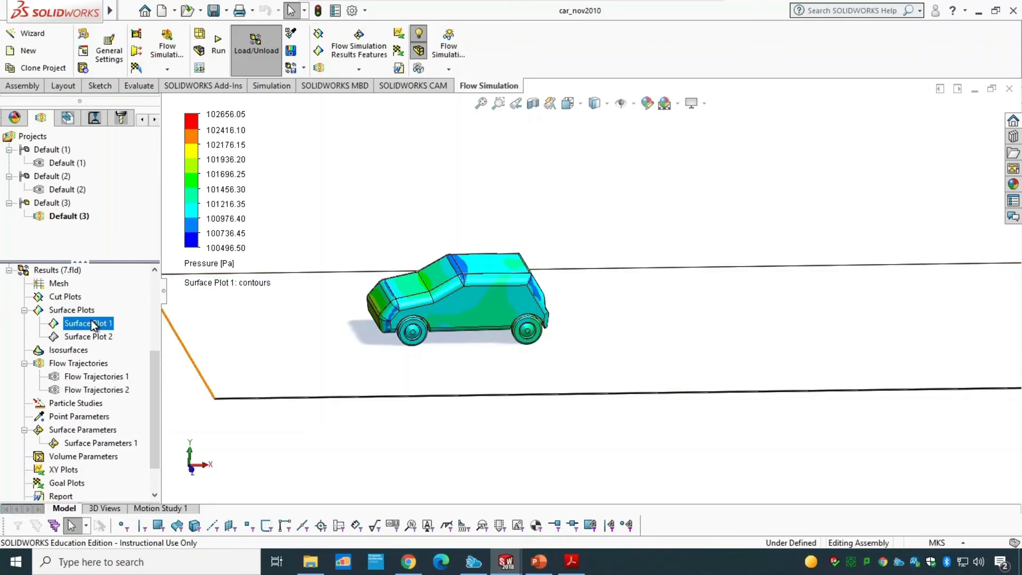
right_click(91, 321)
left_click(71, 310)
right_click(84, 311)
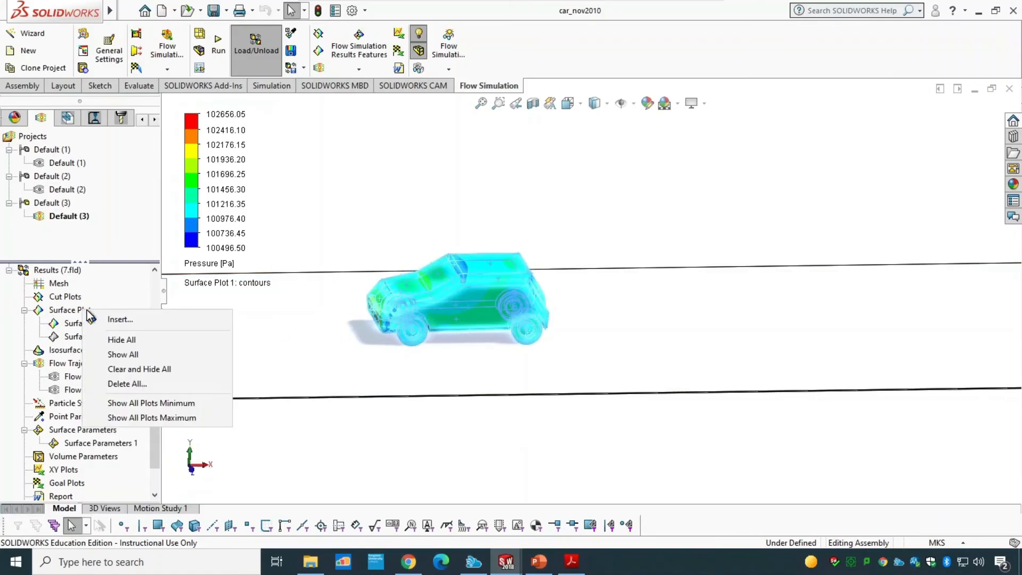
left_click(74, 323)
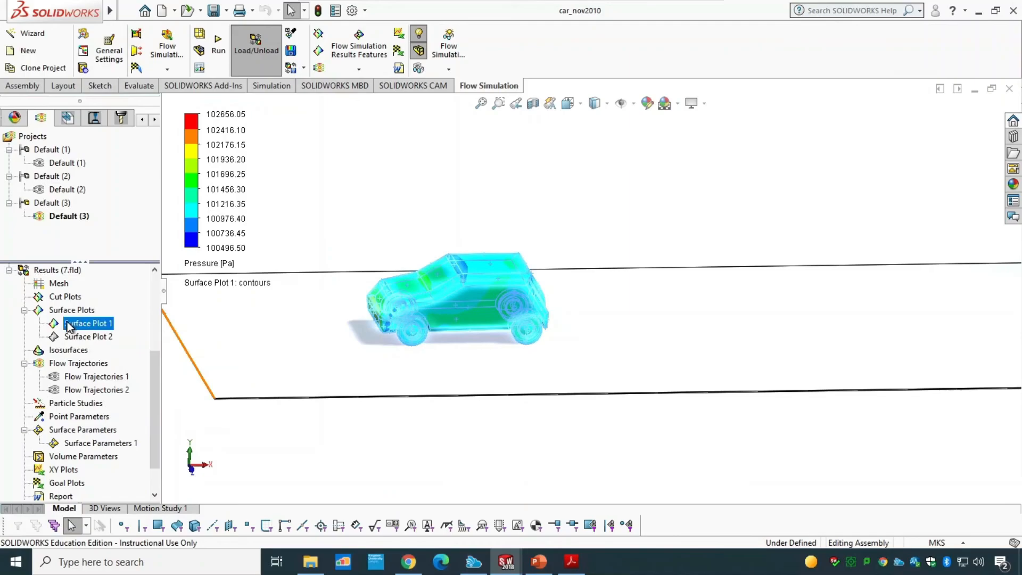
right_click(74, 323)
left_click(101, 332)
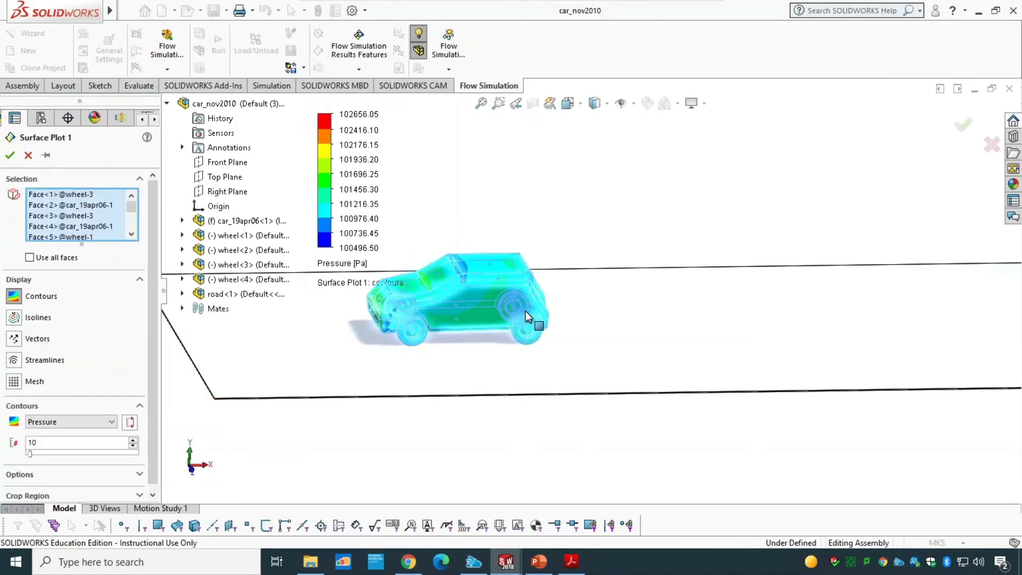
mouse_move(111, 16)
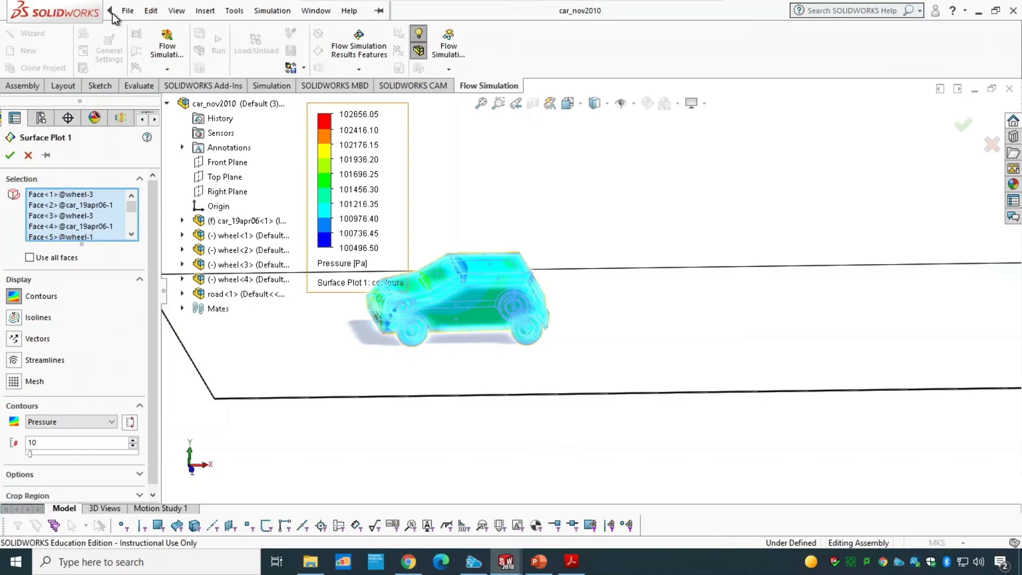
left_click(179, 12)
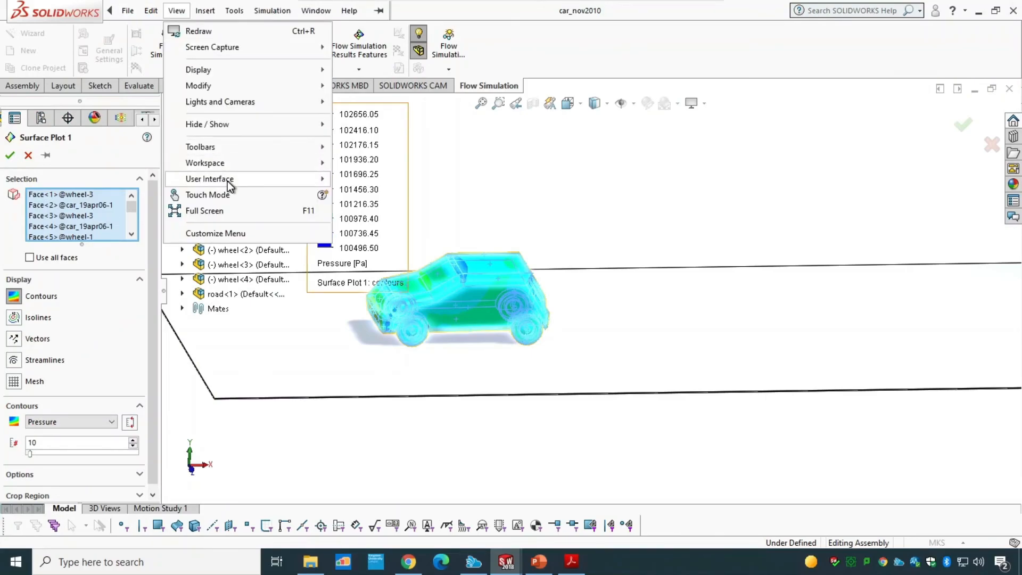
mouse_move(267, 148)
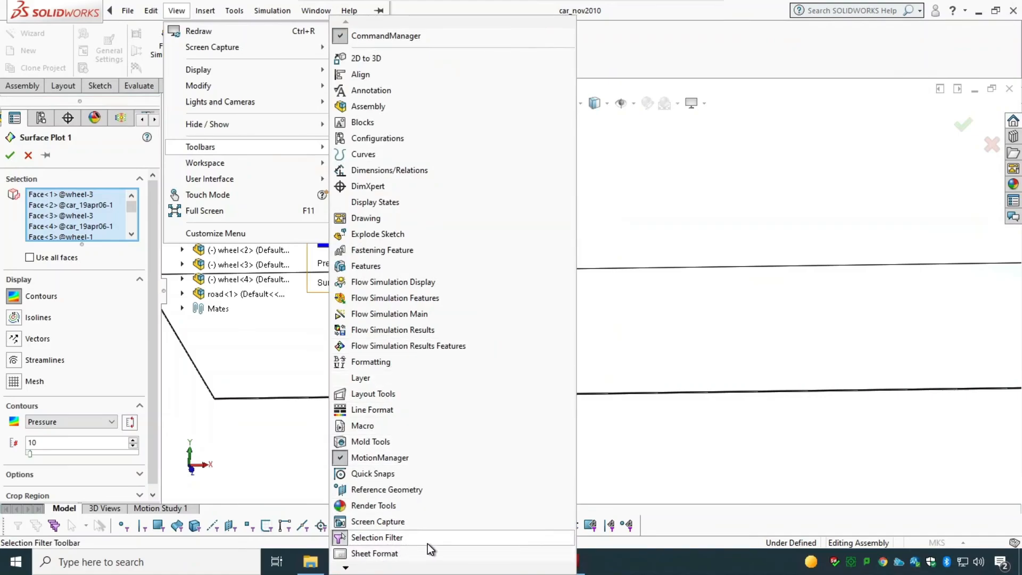
left_click(212, 479)
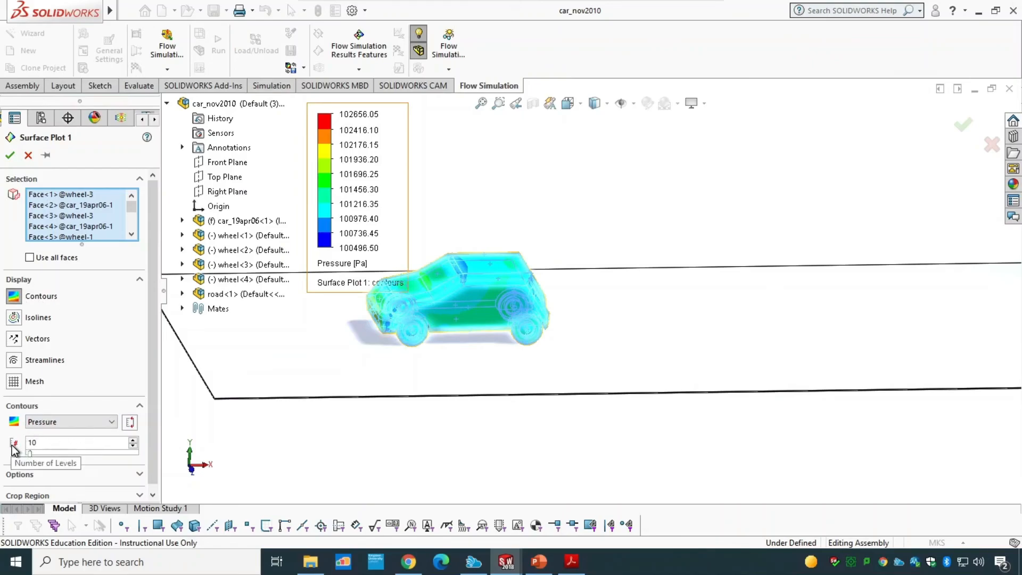
left_click(9, 154)
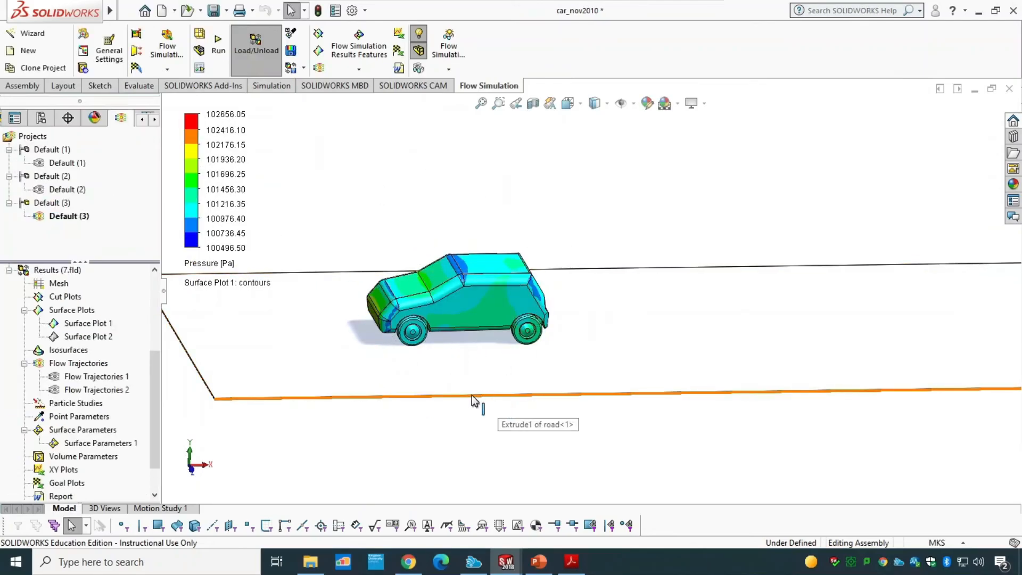
Step: Hide Surface Plot 1 and show Surface Plot 2 on the car instead
left_click(96, 326)
right_click(97, 328)
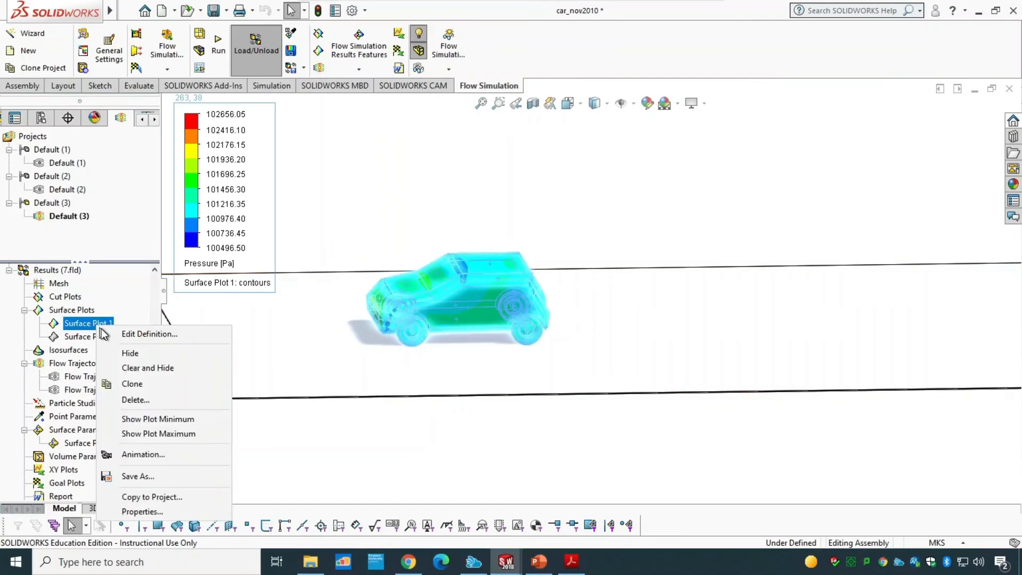
left_click(131, 353)
left_click(104, 336)
right_click(105, 335)
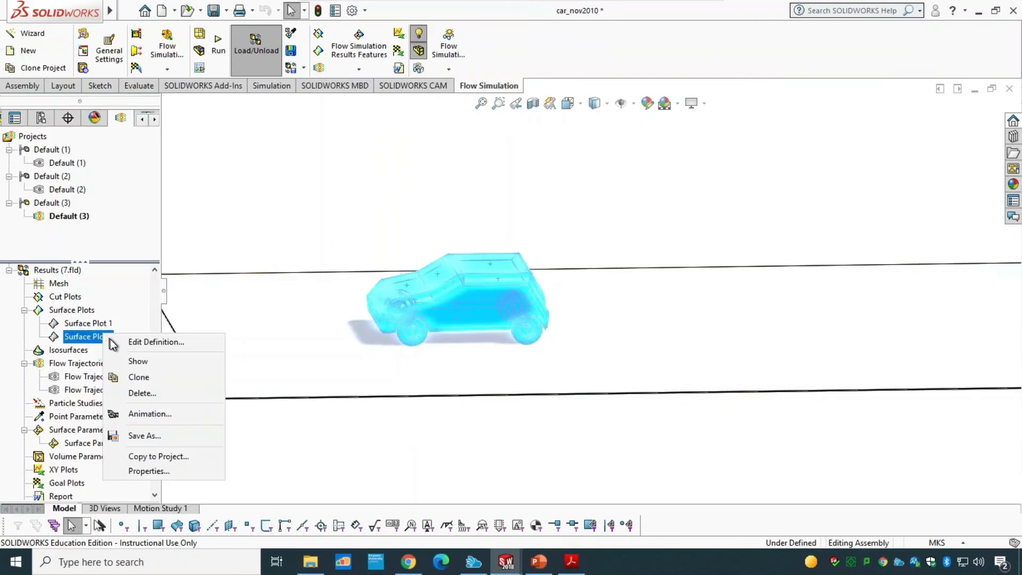
left_click(131, 361)
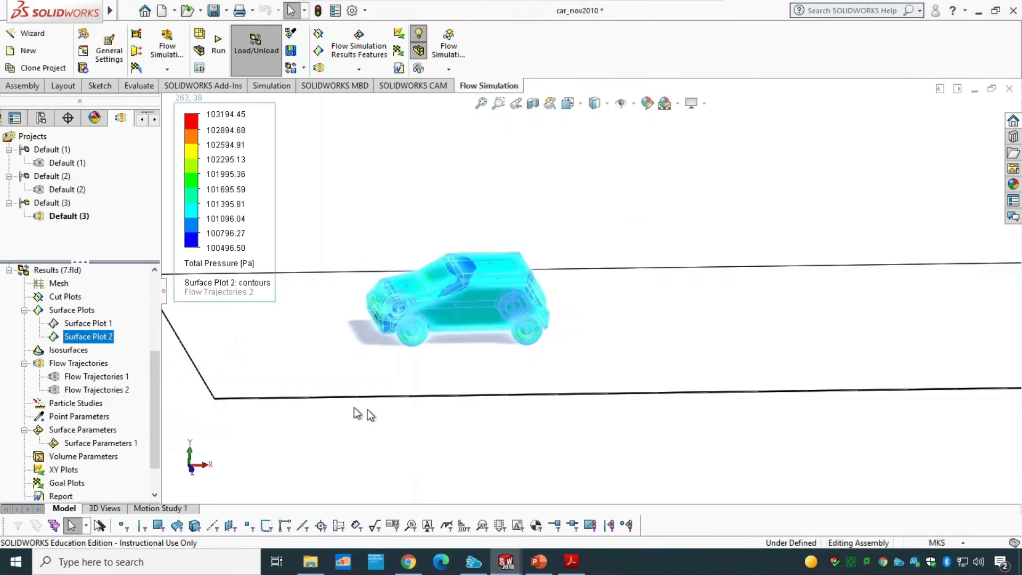
left_click(407, 422)
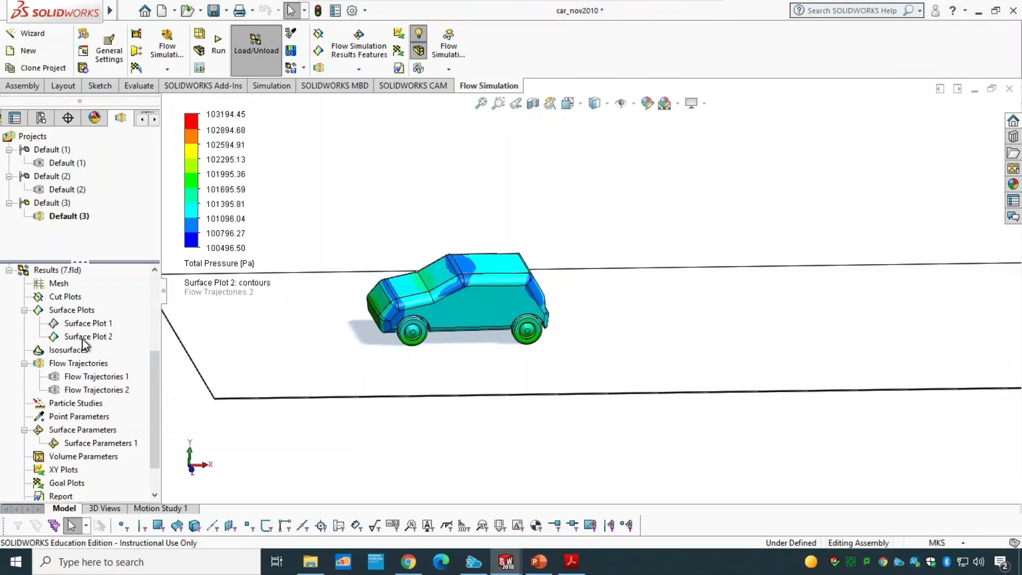
Step: Review the contour parameter options in Surface Plot 2's definition, keeping Total Pressure, and close it
left_click(86, 337)
right_click(86, 337)
left_click(123, 346)
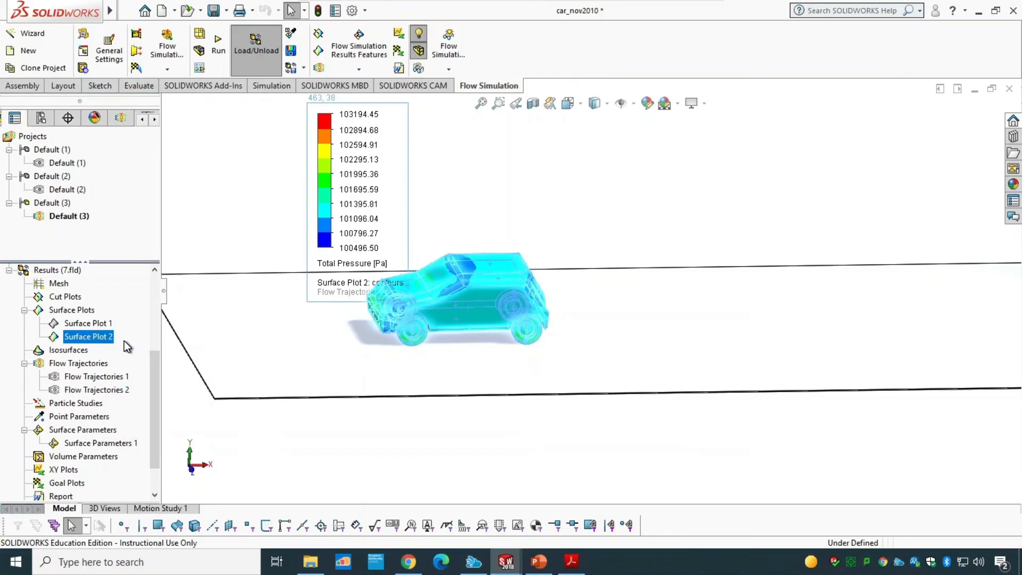
scroll(155, 254, "down", 1)
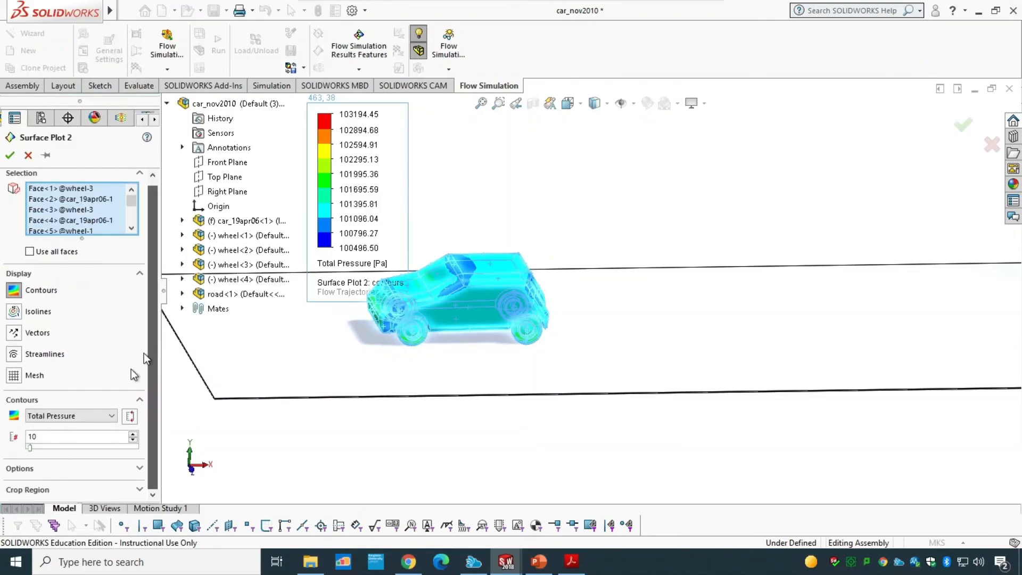
left_click(43, 416)
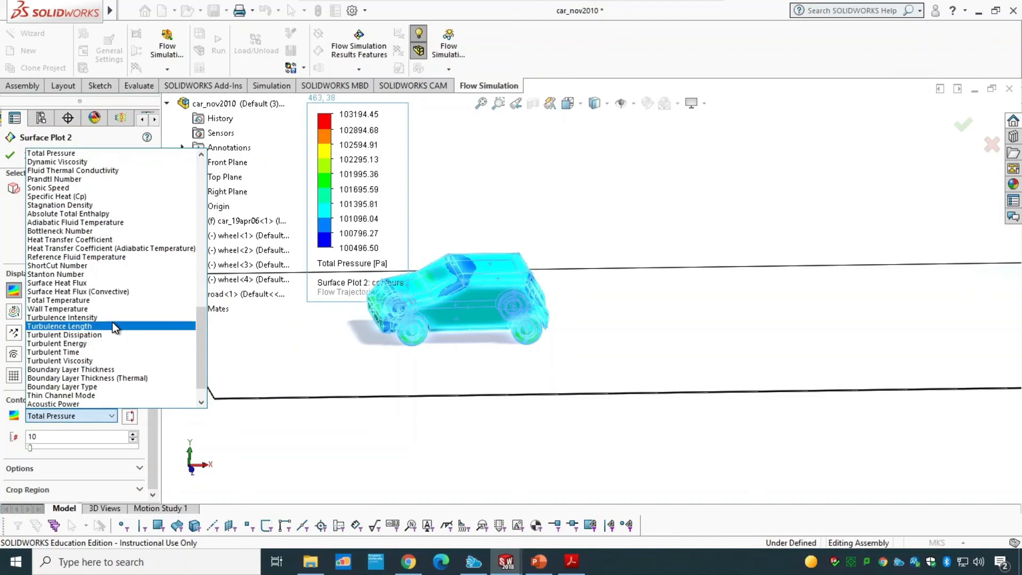
scroll(53, 326, "down", 1)
left_click(68, 404)
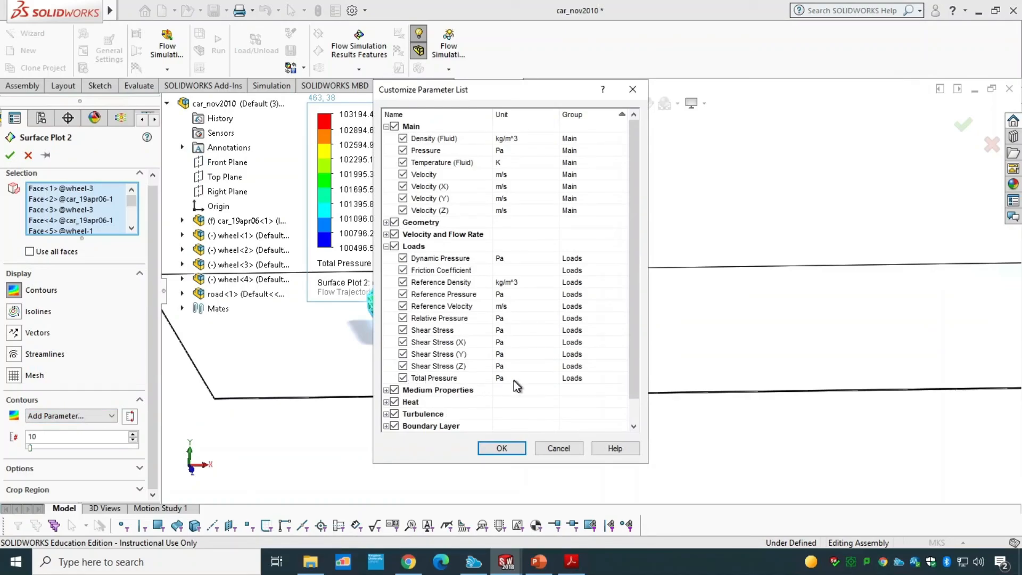
left_click(501, 448)
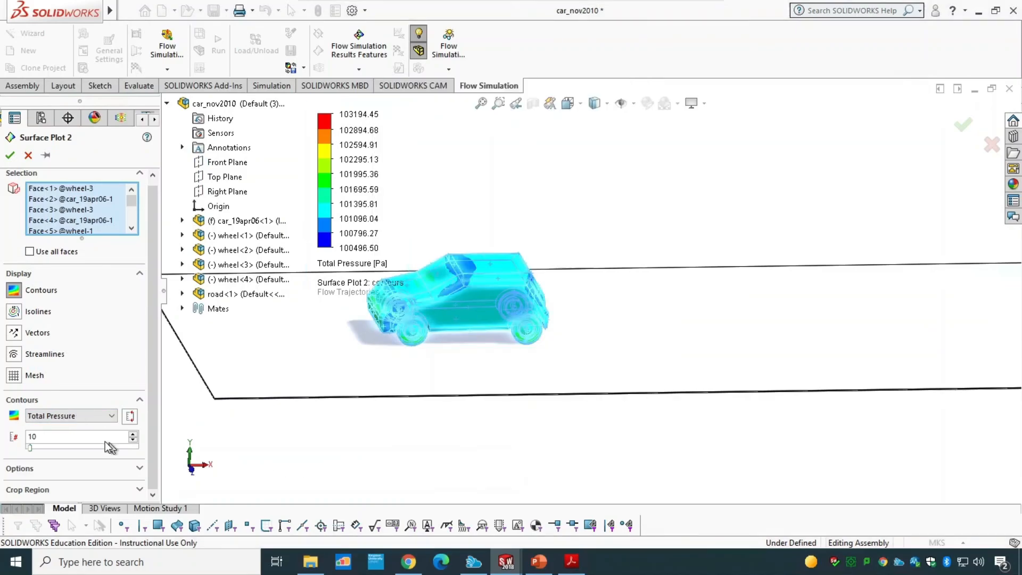
left_click(51, 416)
left_click(82, 416)
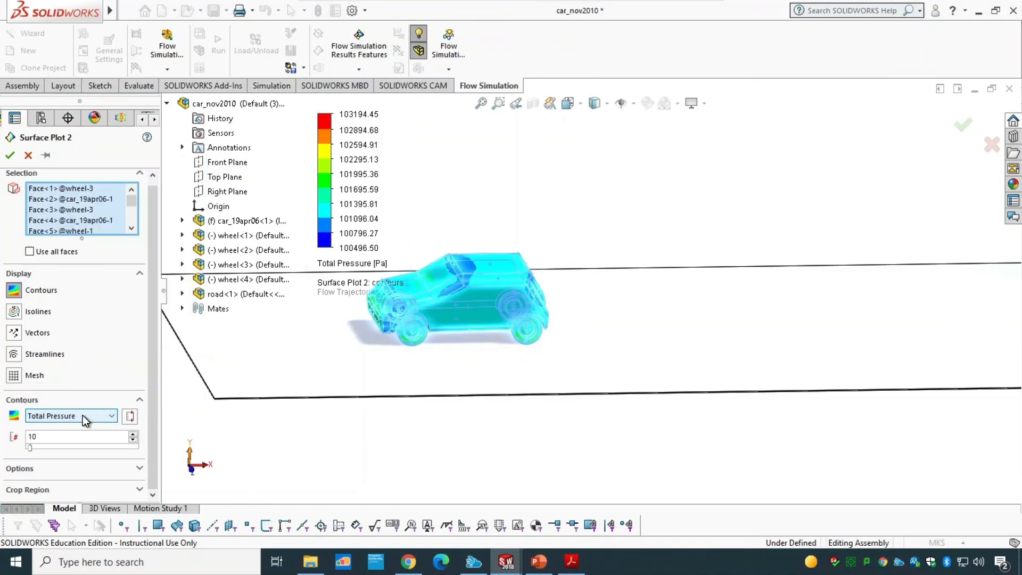
left_click(12, 155)
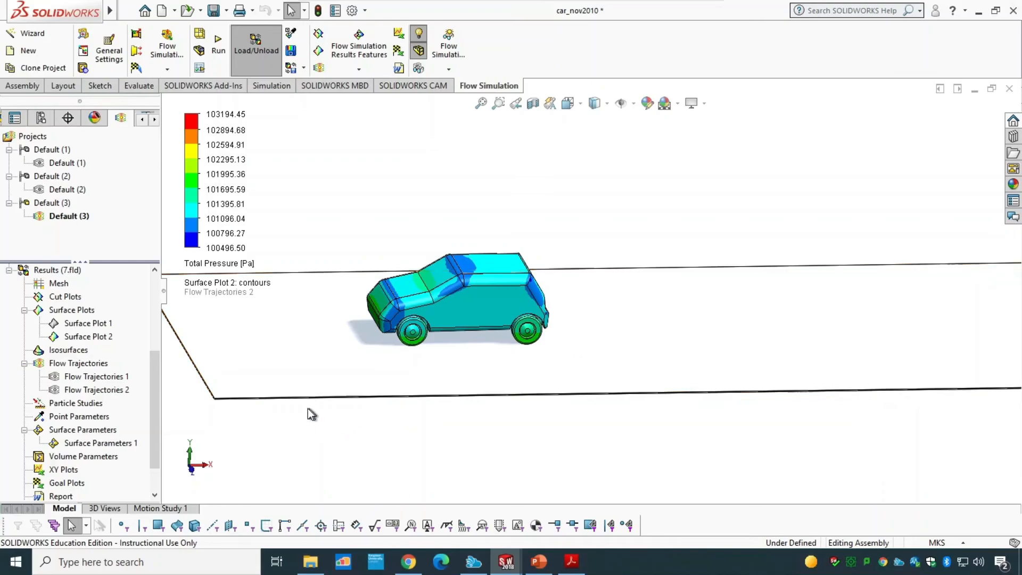
Step: Show Flow Trajectories 1 around the car and fit the view
right_click(108, 382)
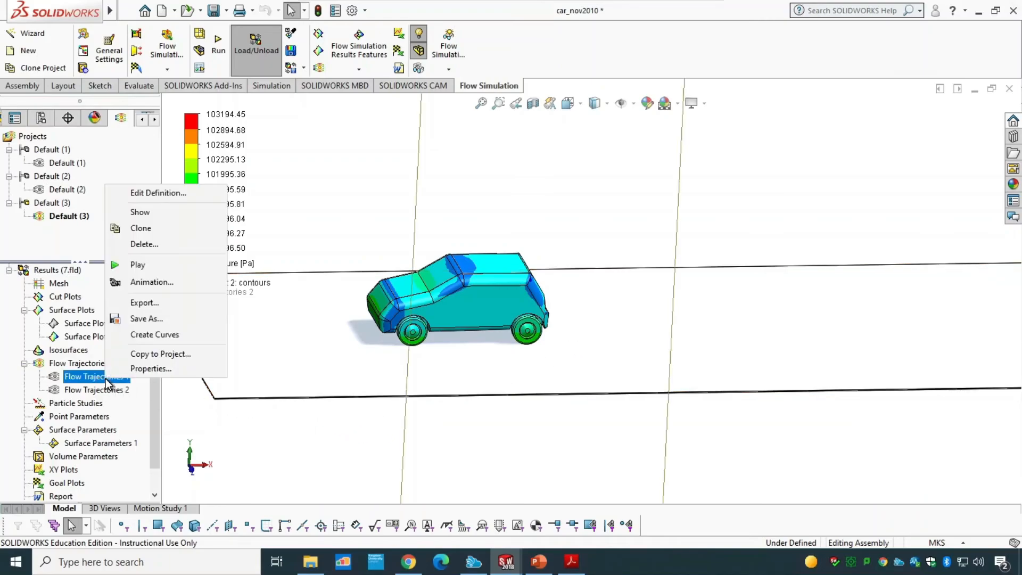
left_click(149, 214)
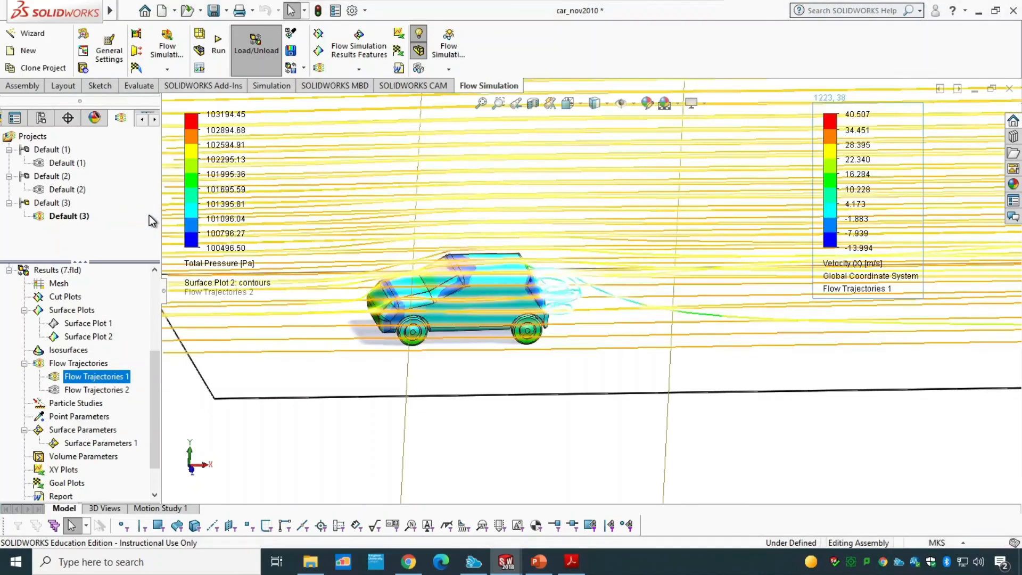
left_click(309, 449)
key("f")
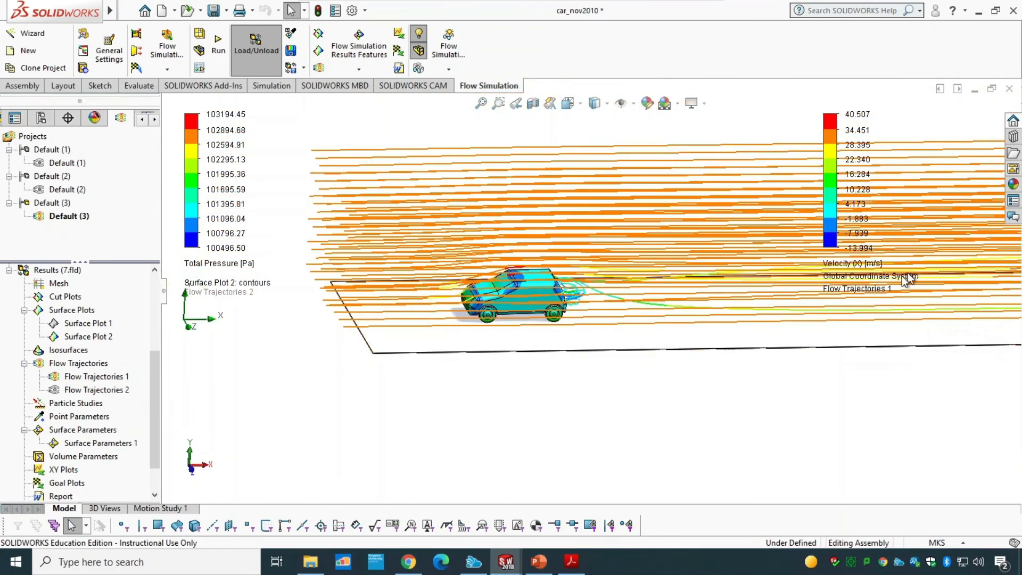
Step: Open the definition of Flow Trajectories 1 for editing
right_click(97, 378)
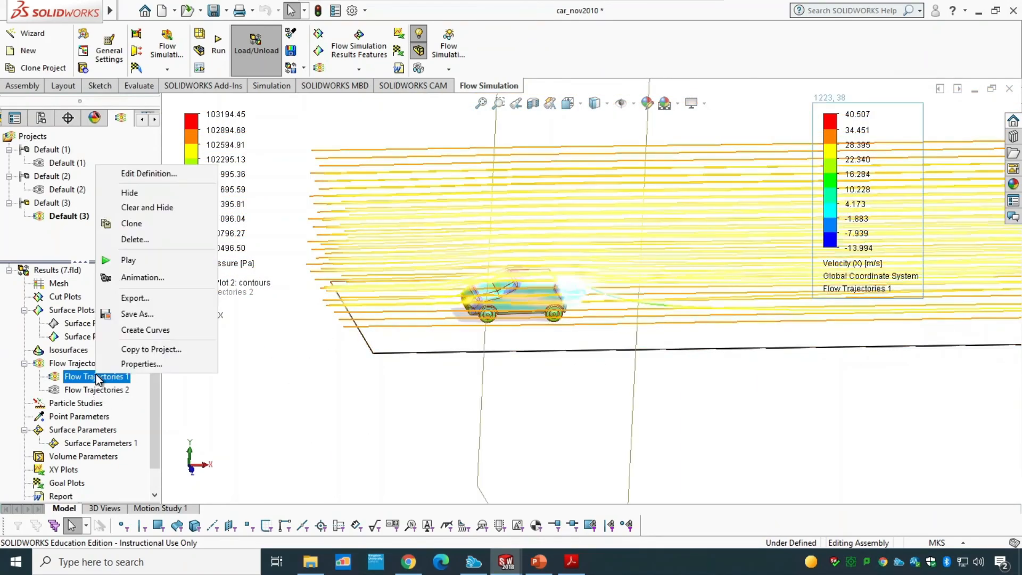
right_click(55, 364)
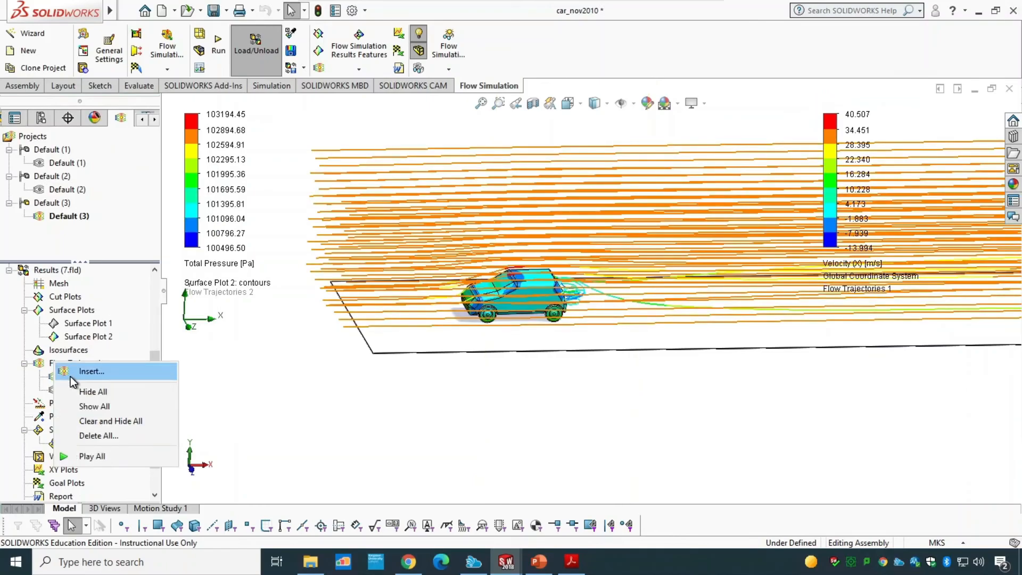
key("Escape")
right_click(92, 376)
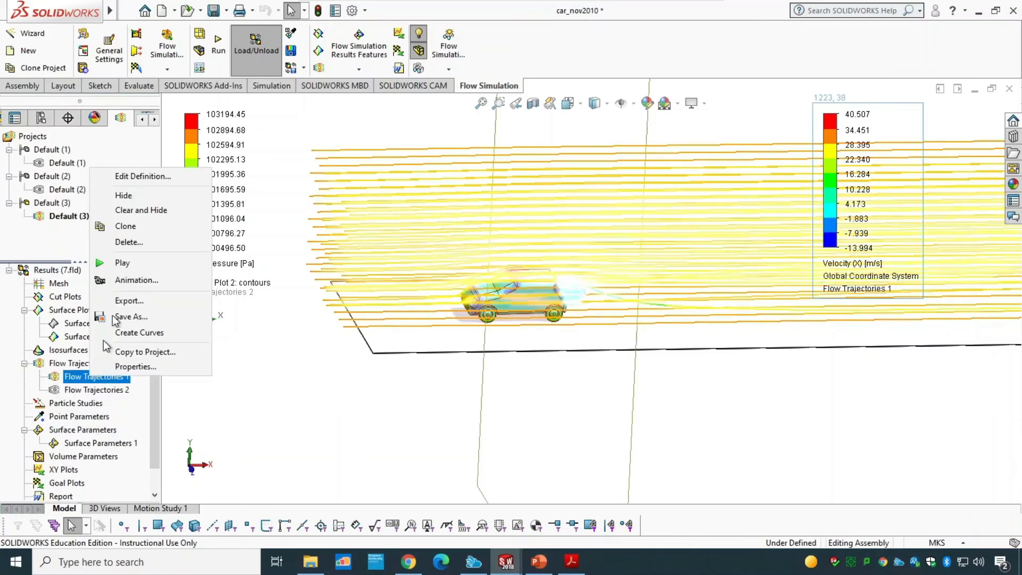
left_click(145, 179)
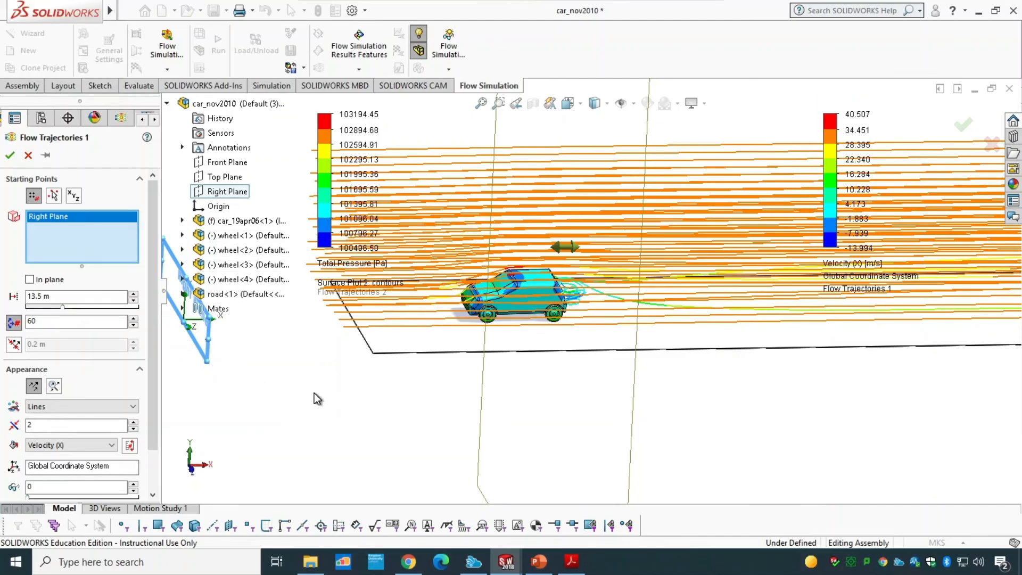
Step: Inspect the Flow Trajectories 1 starting-point and appearance settings around the car, then close its definition
key("f")
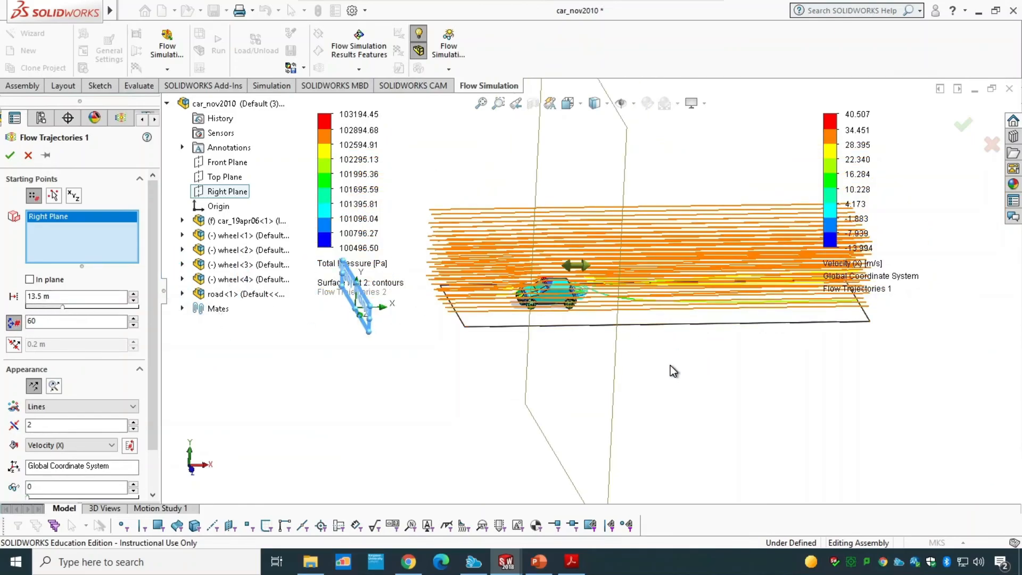
middle_click_drag(664, 373, 664, 446)
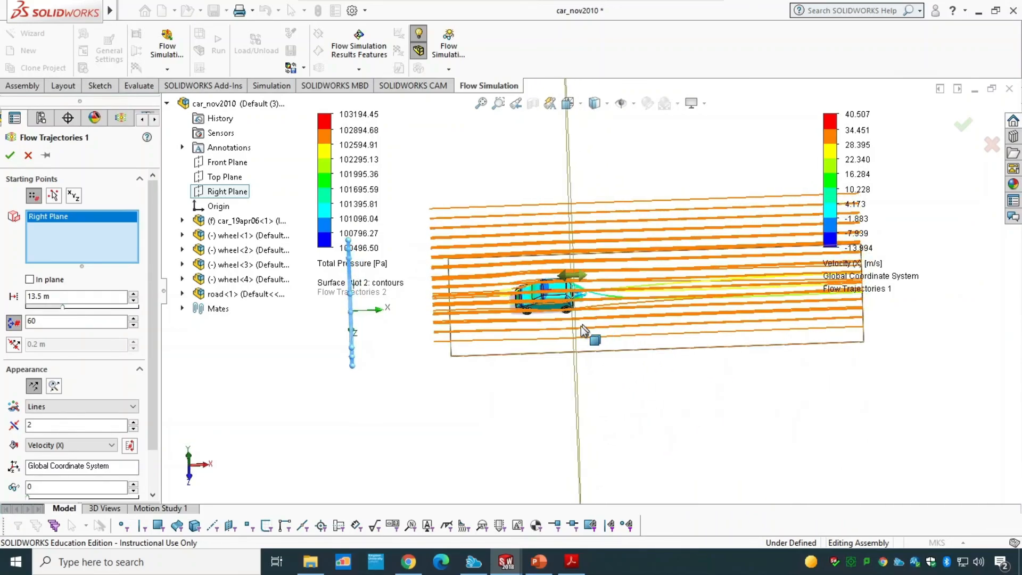
scroll(580, 322, "down", 5)
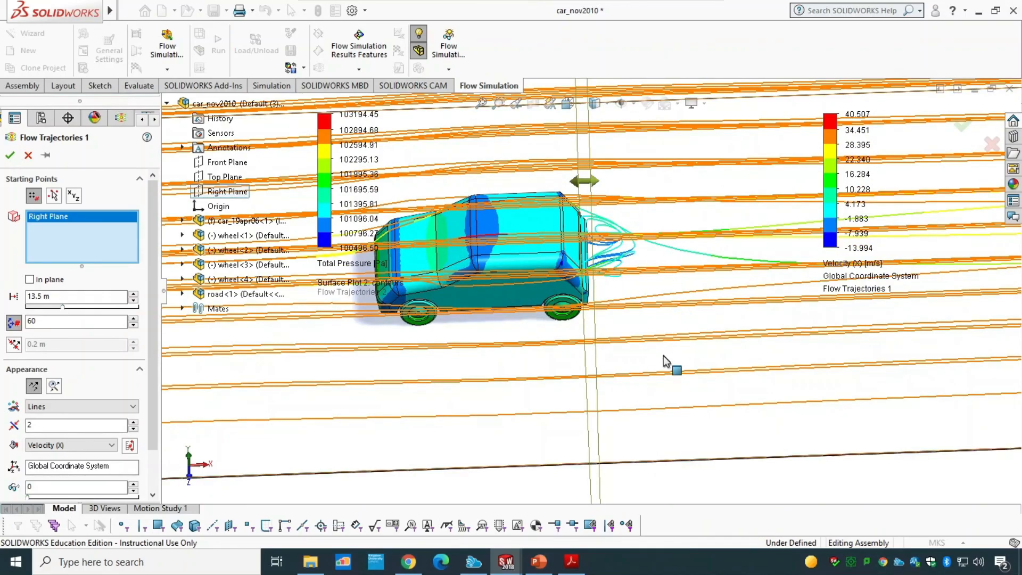
scroll(663, 367, "up", 2)
scroll(662, 367, "up", 1)
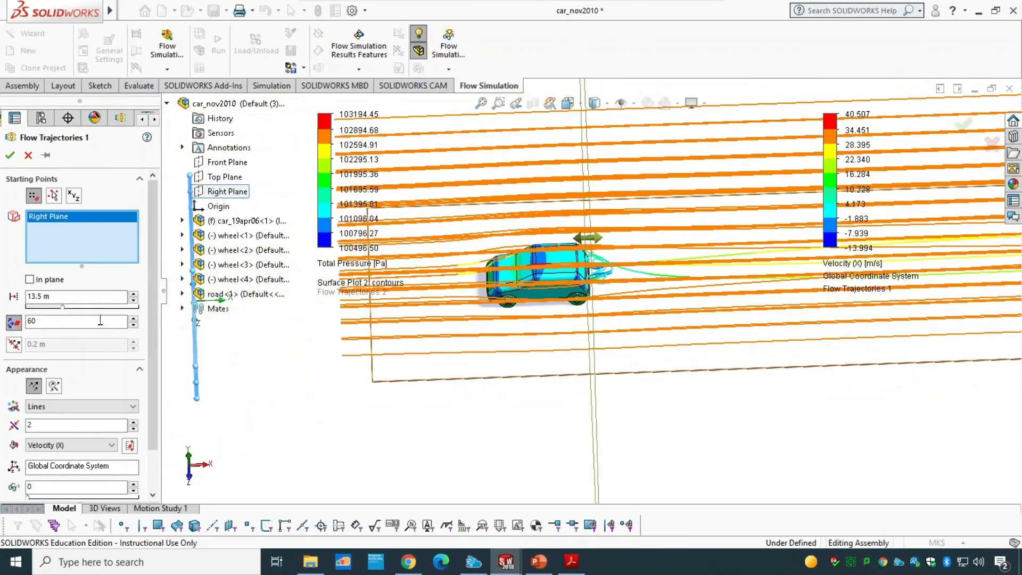
left_click(12, 323)
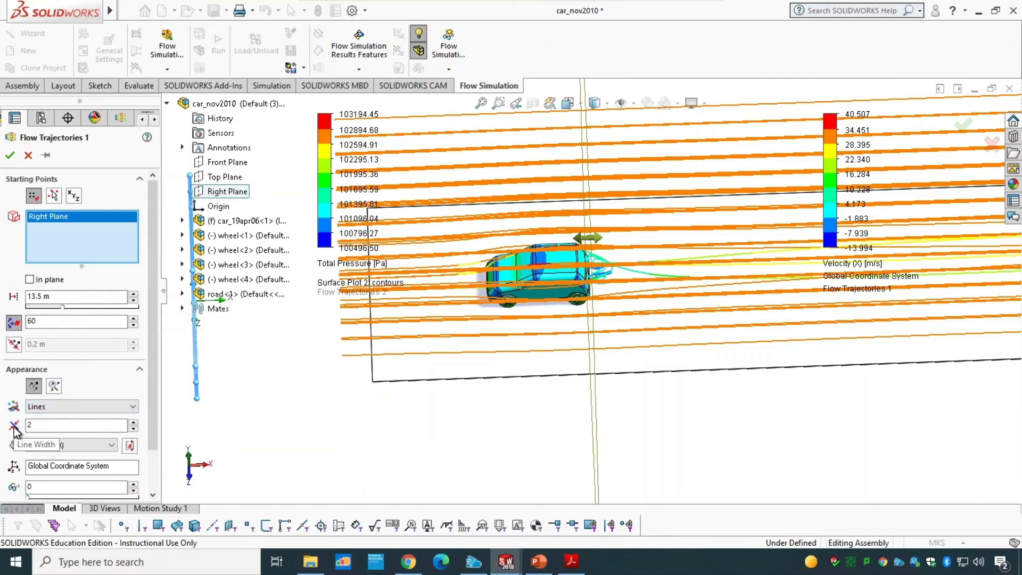
left_click_drag(151, 401, 155, 449)
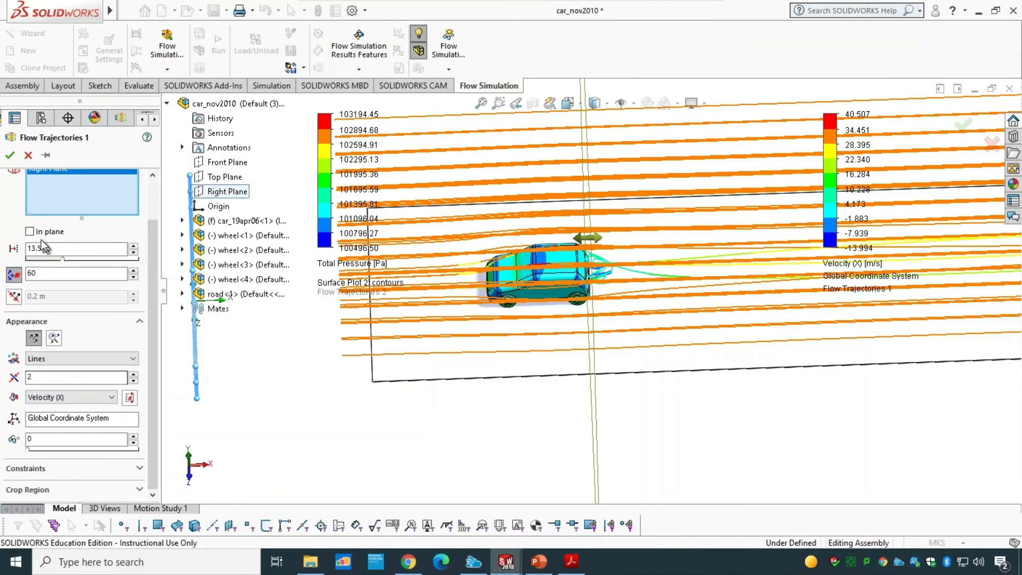
left_click(10, 155)
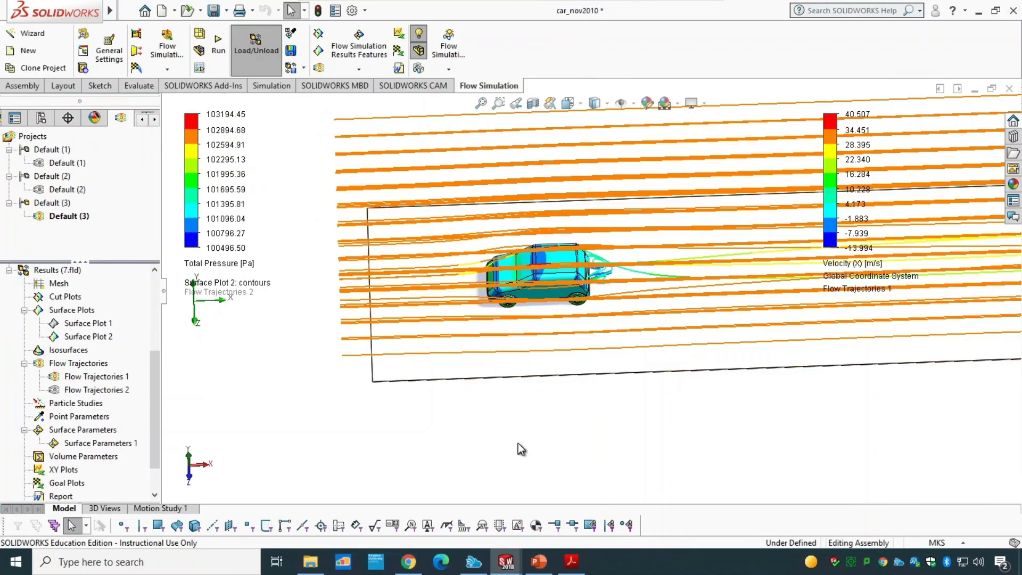
Step: Play the animation of Flow Trajectories 1
middle_click_drag(518, 443, 506, 355)
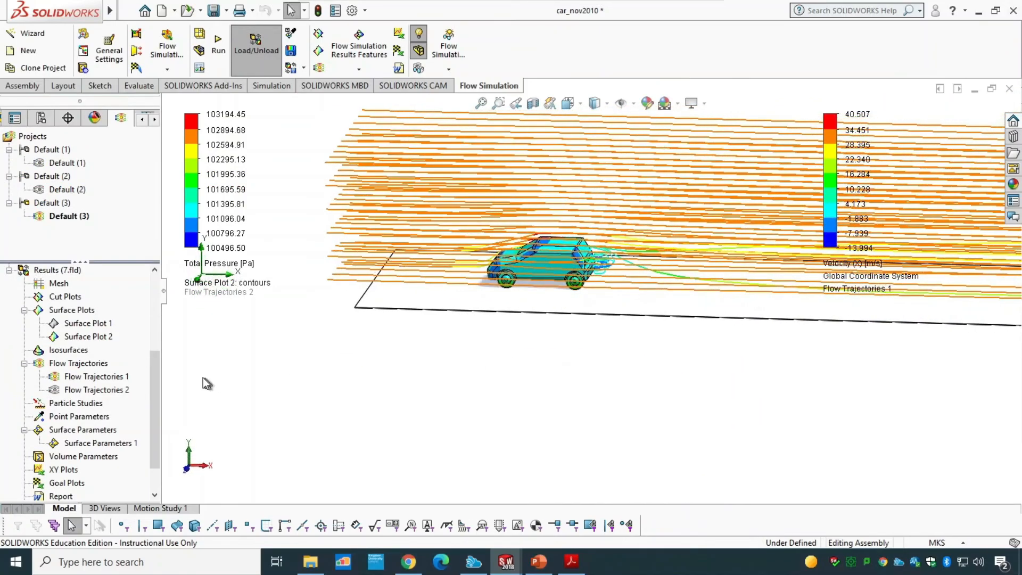
right_click(95, 380)
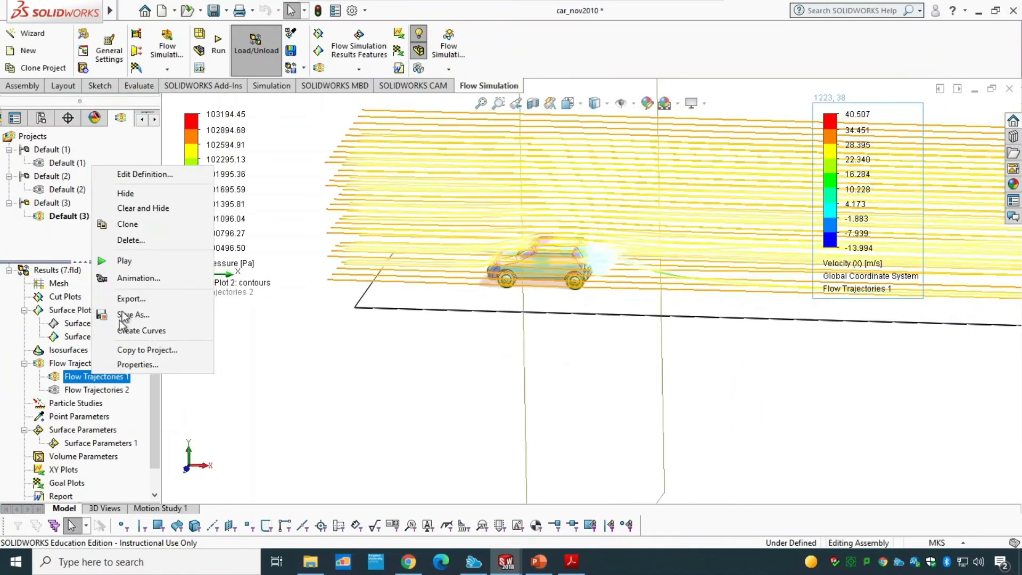
left_click(129, 260)
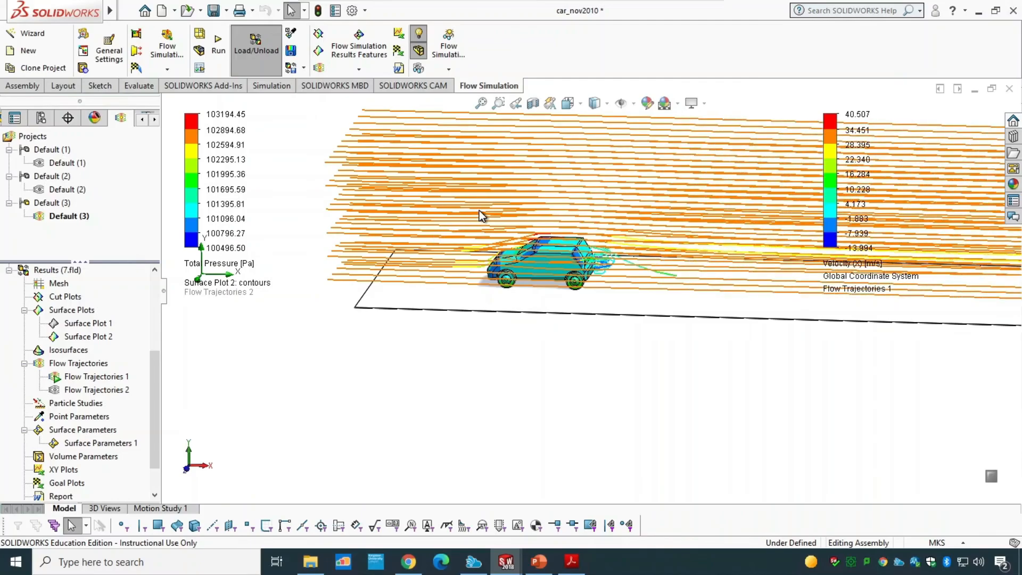
Step: Clear and hide Flow Trajectories 1
scroll(481, 216, "down", 3)
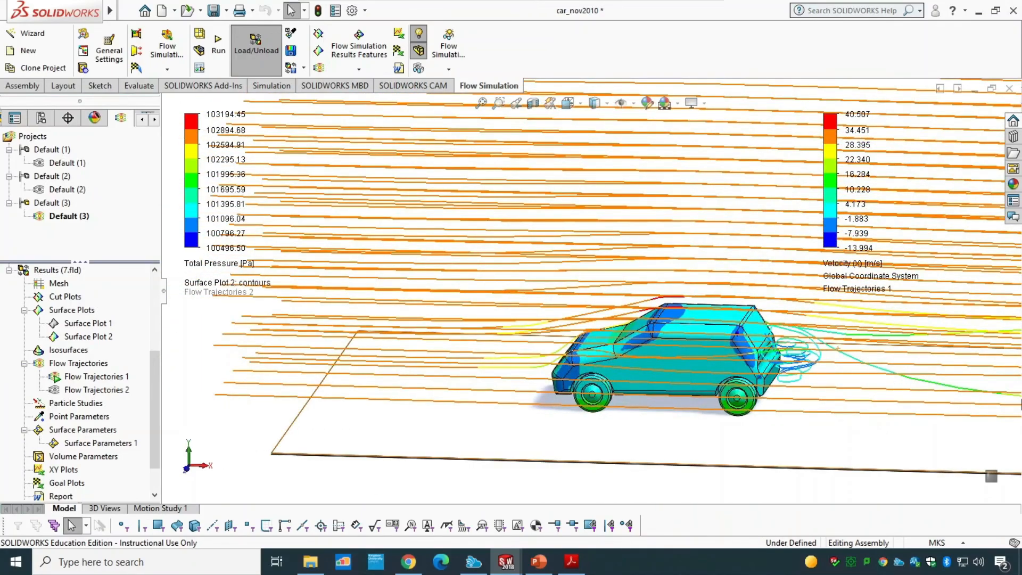
scroll(700, 450, "up", 5)
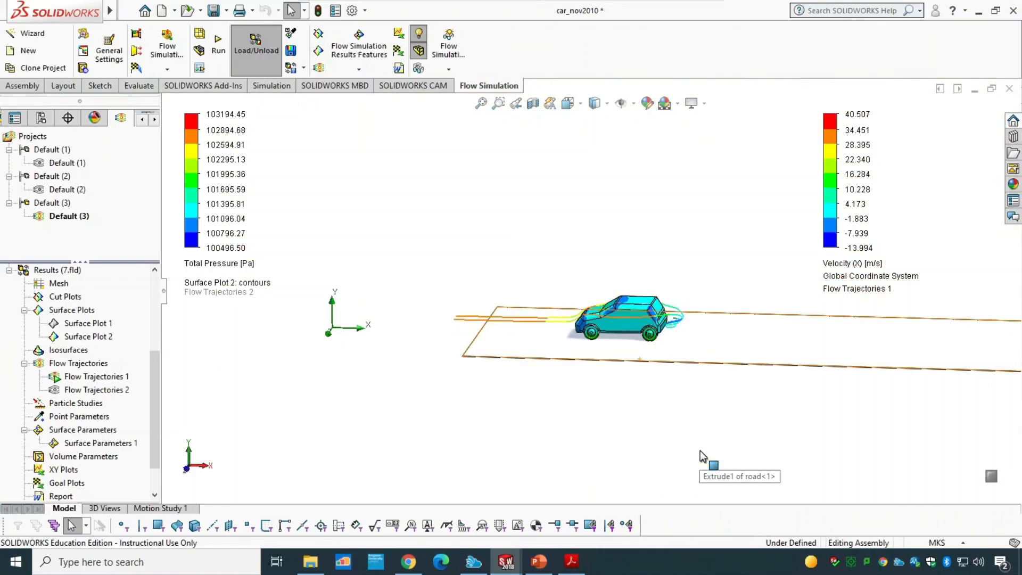
right_click(69, 376)
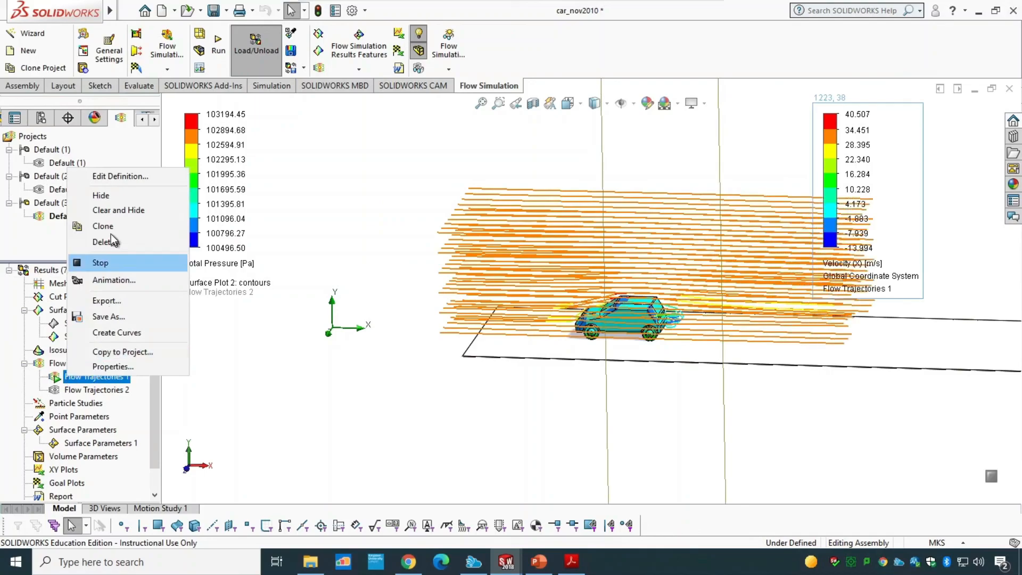
left_click(117, 209)
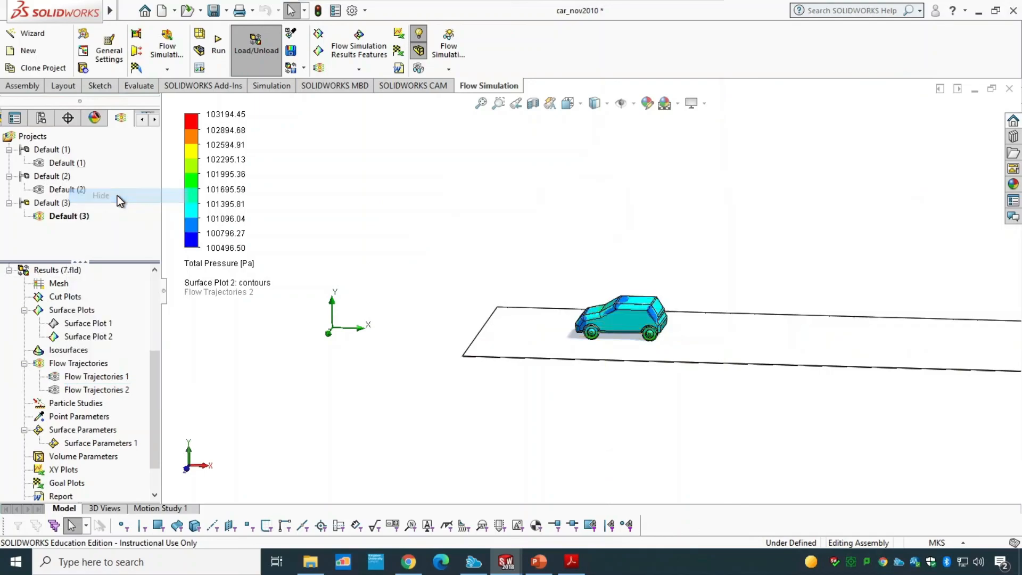
Step: Open the definition of Flow Trajectories 2, review its settings colored by Total Pressure, and confirm to display it
right_click(101, 393)
left_click(151, 209)
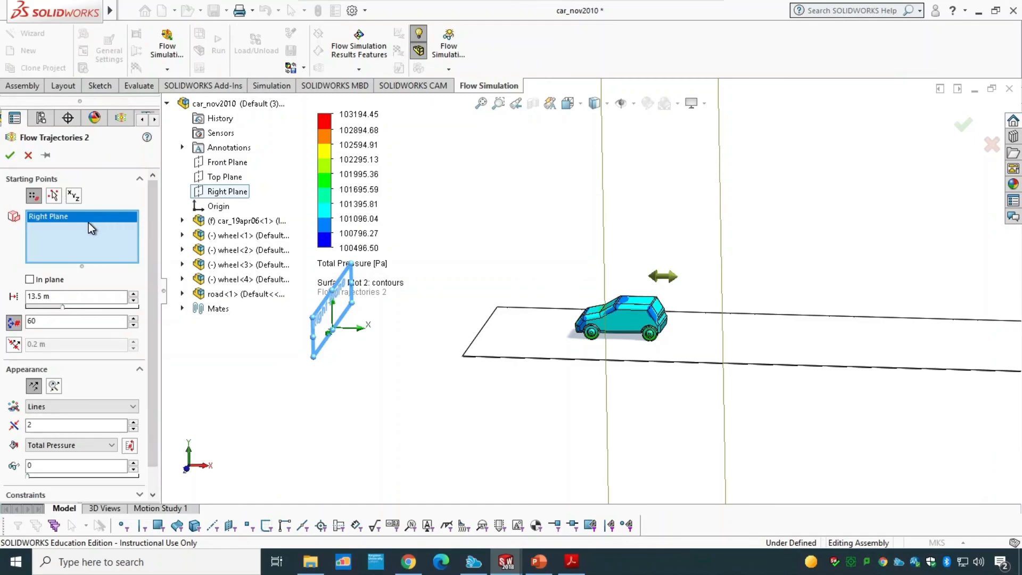
scroll(151, 311, "down", 1)
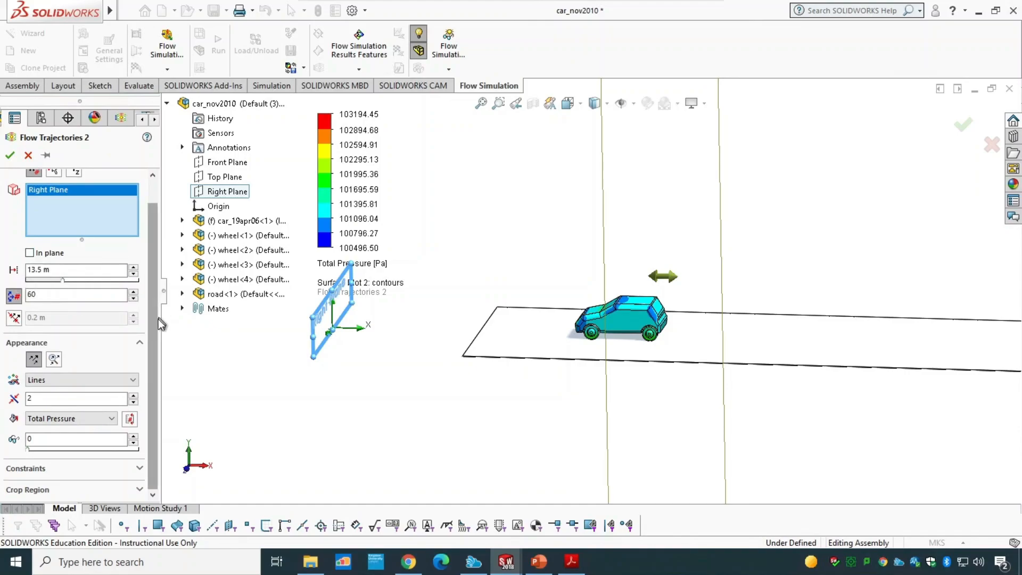
left_click(13, 297)
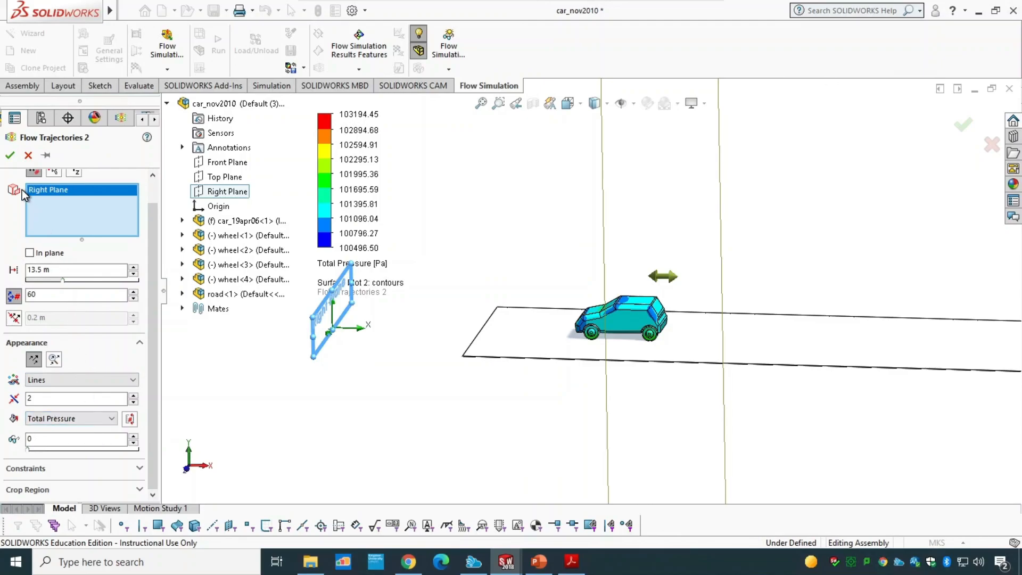
left_click(12, 157)
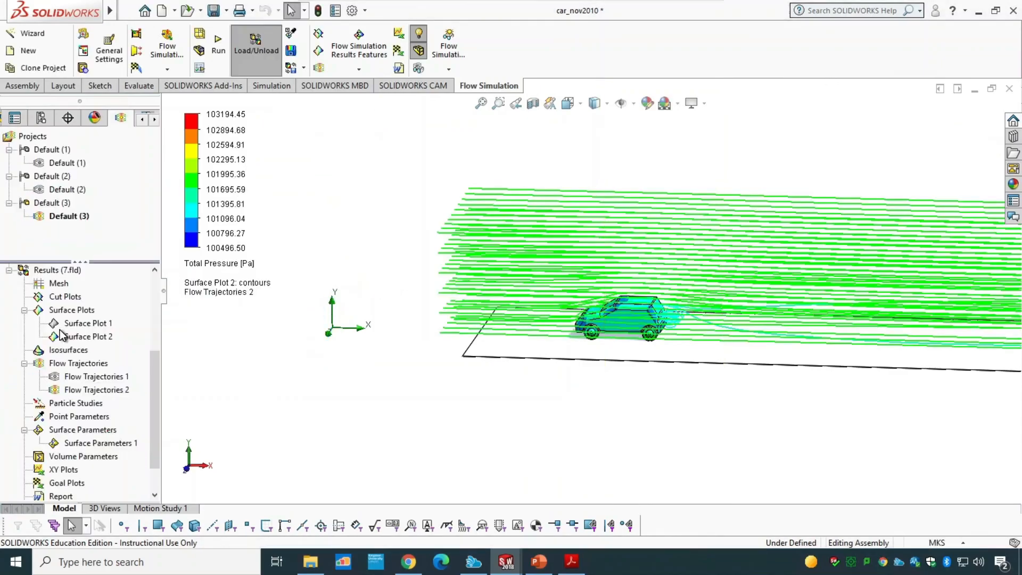
Step: Play the animation of Flow Trajectories 2 and view it from the front
right_click(87, 391)
left_click(125, 278)
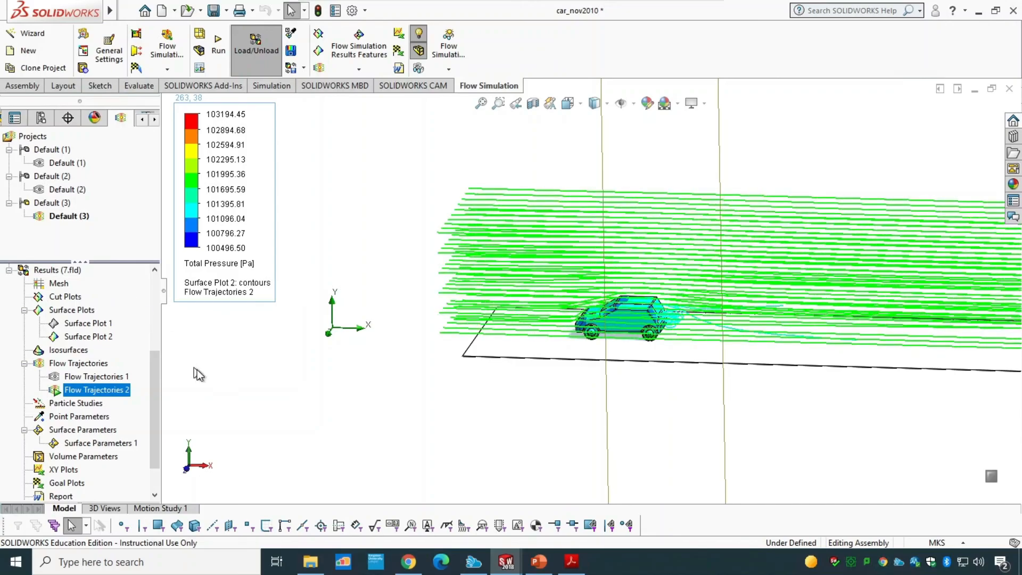
left_click(343, 432)
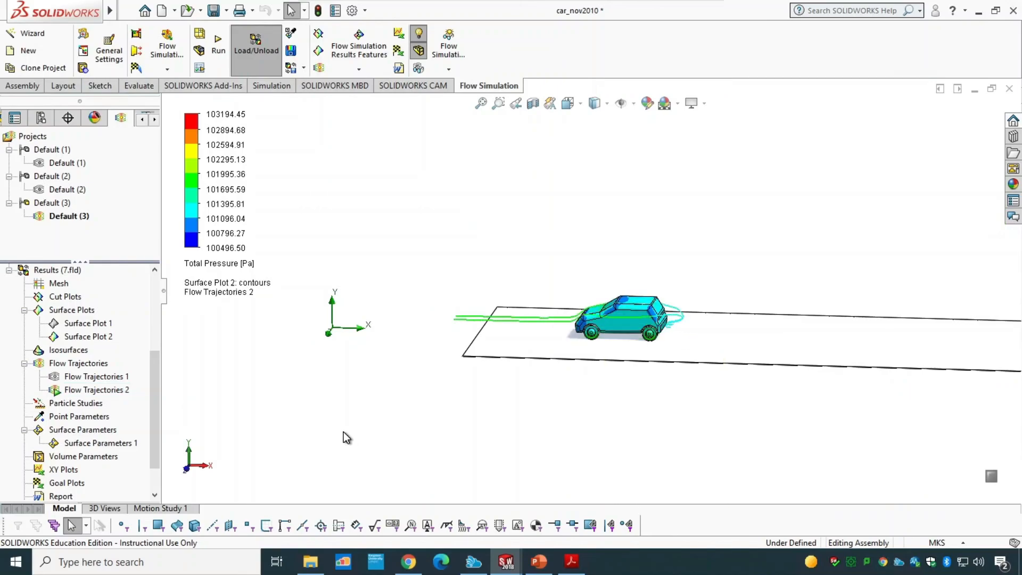
key("ctrl+1")
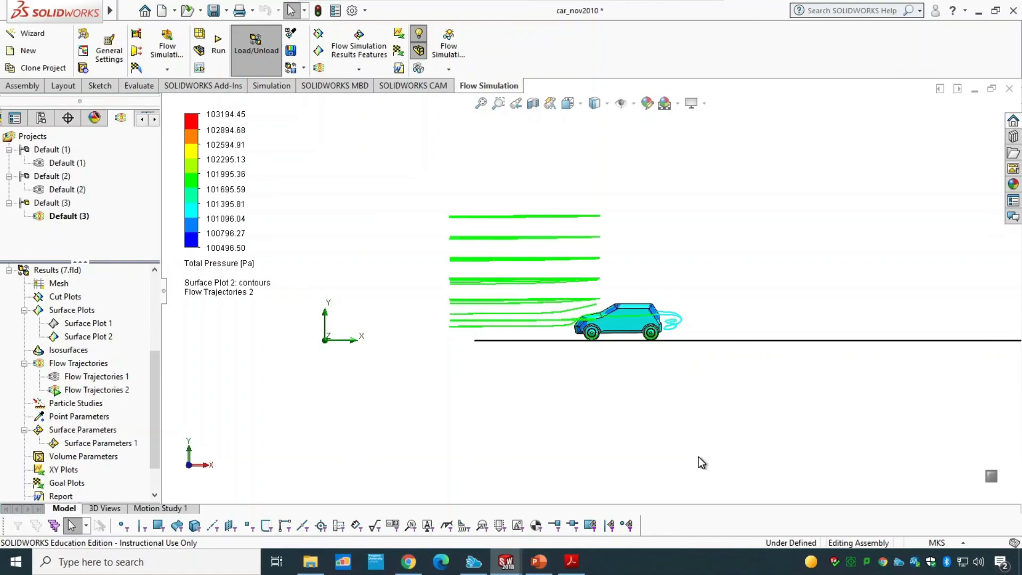
scroll(698, 456, "up", 1)
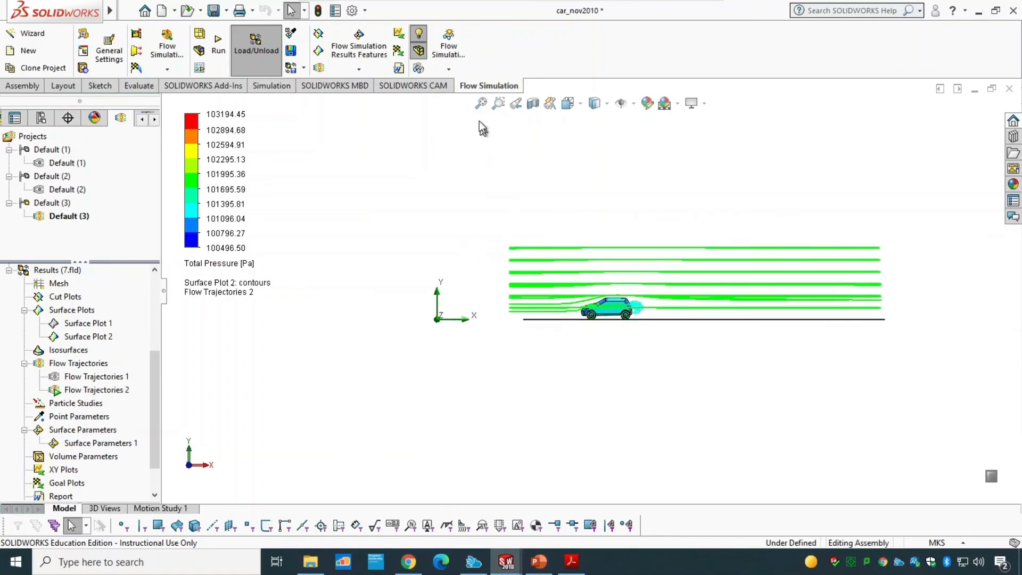
left_click(481, 104)
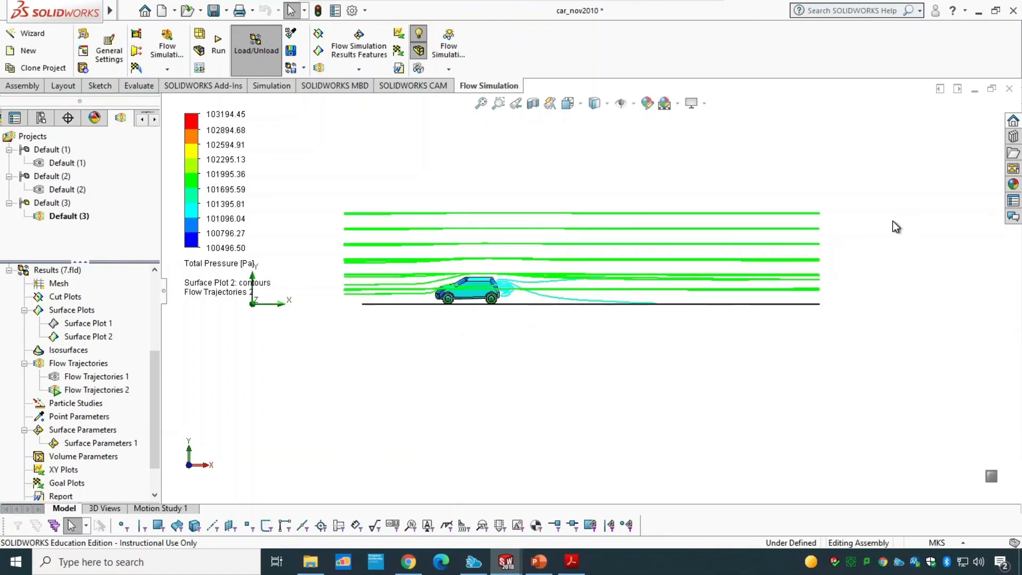
Step: Open Surface Parameters 1's definition and show its results table for the selected car and wheel faces
right_click(104, 444)
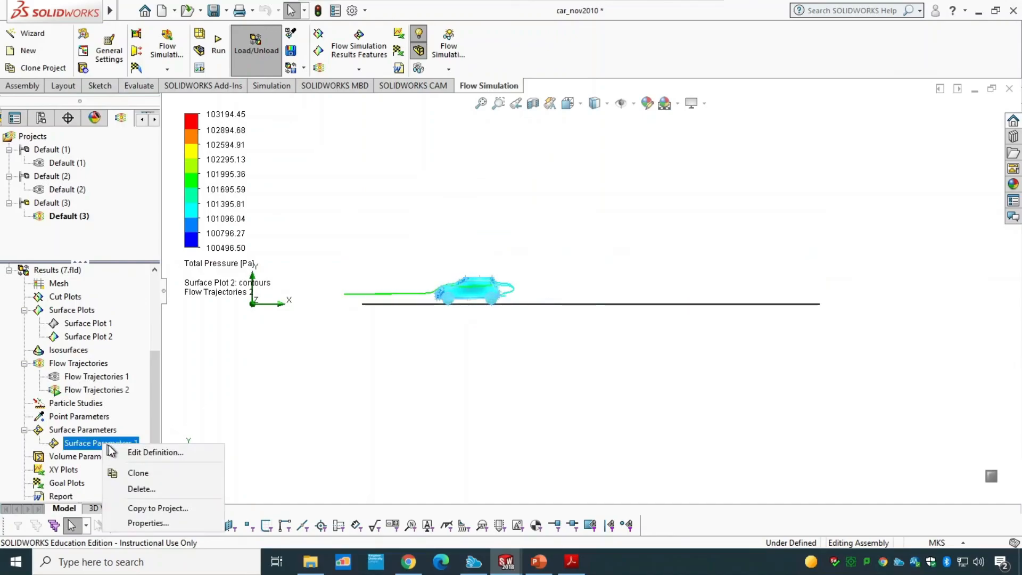
left_click(154, 452)
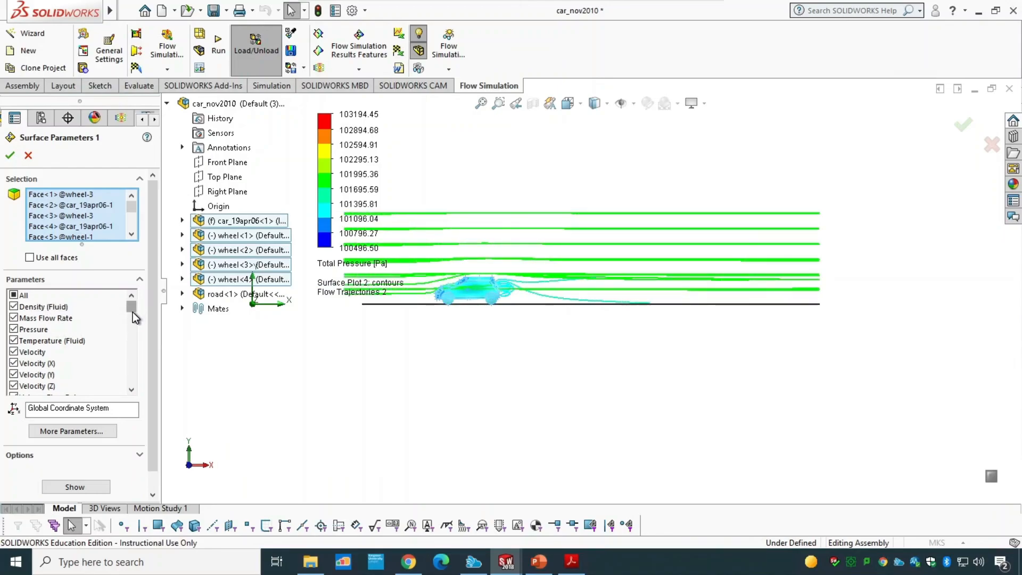
mouse_move(132, 312)
left_mouse_down()
mouse_move(133, 322)
mouse_move(133, 310)
left_mouse_up()
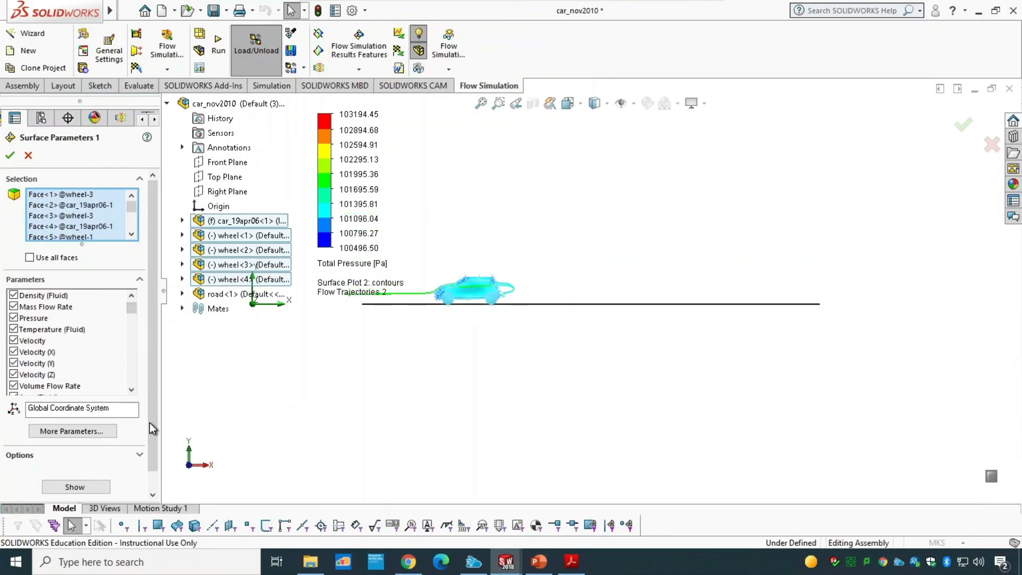
scroll(151, 433, "down", 2)
left_click(85, 467)
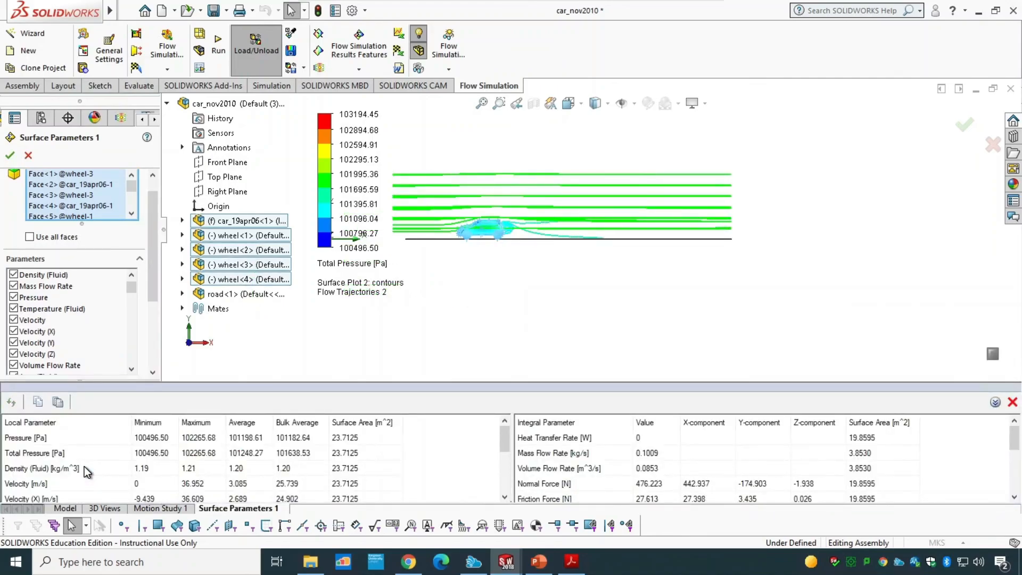
Step: Export the Surface Parameters 1 results to Excel
mouse_move(504, 442)
left_mouse_down()
mouse_move(510, 500)
mouse_move(505, 429)
left_mouse_up()
left_click_drag(1015, 438, 1018, 400)
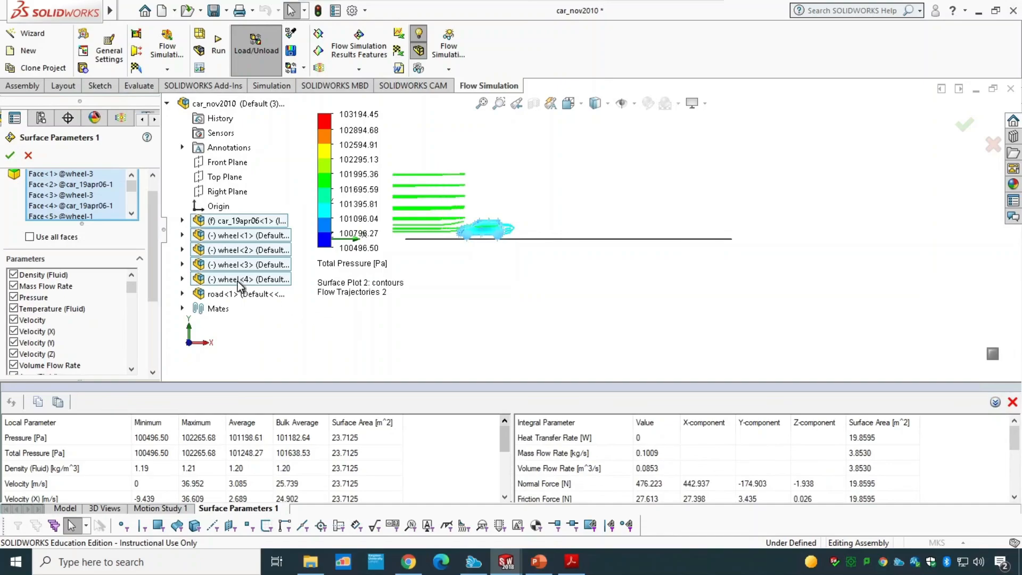
left_click_drag(151, 274, 155, 363)
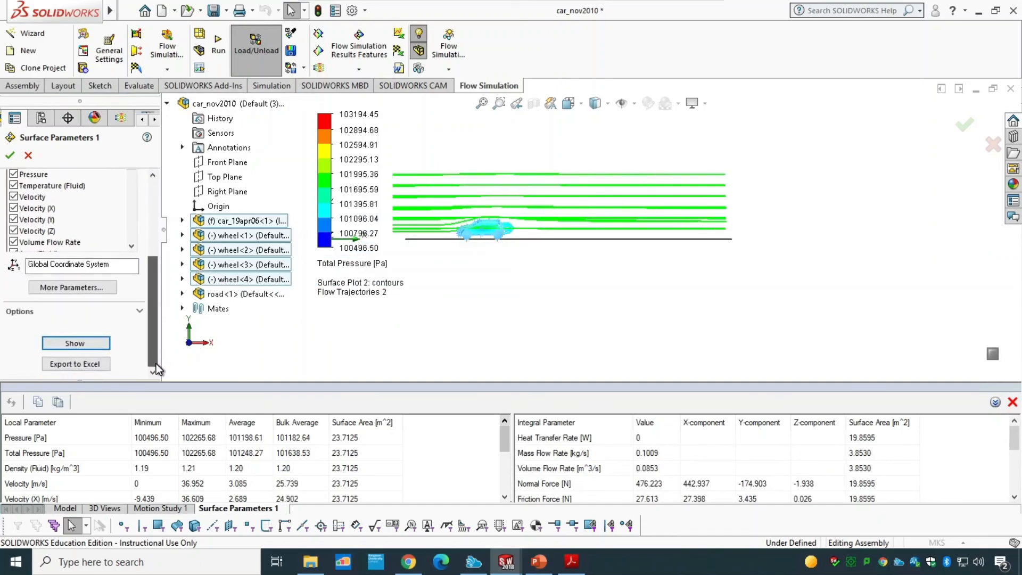
left_click(65, 363)
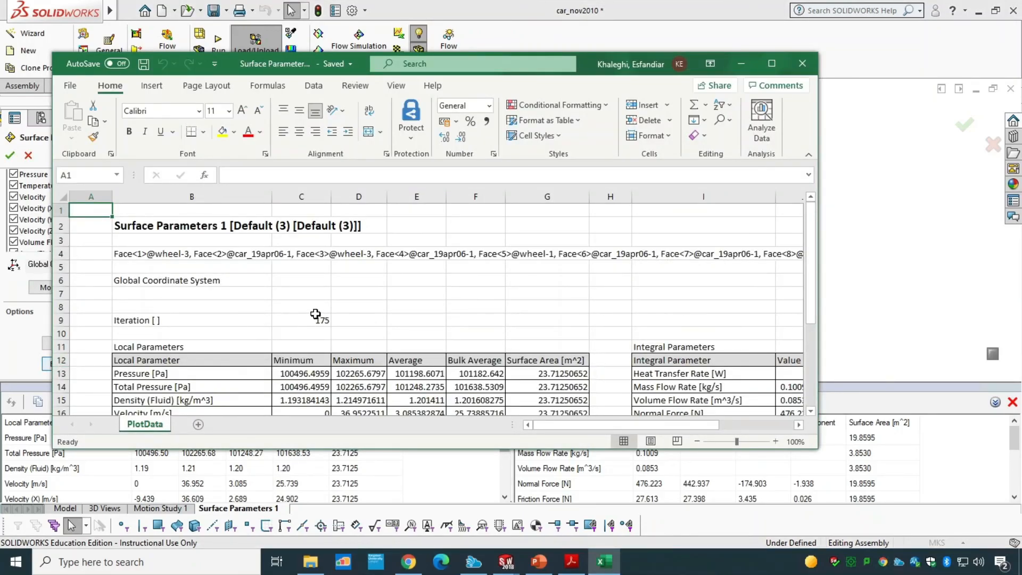
Step: Review the exported local and integral parameters in Excel, close the workbook, and close the Surface Parameters 1 definition
scroll(319, 319, "down", 3)
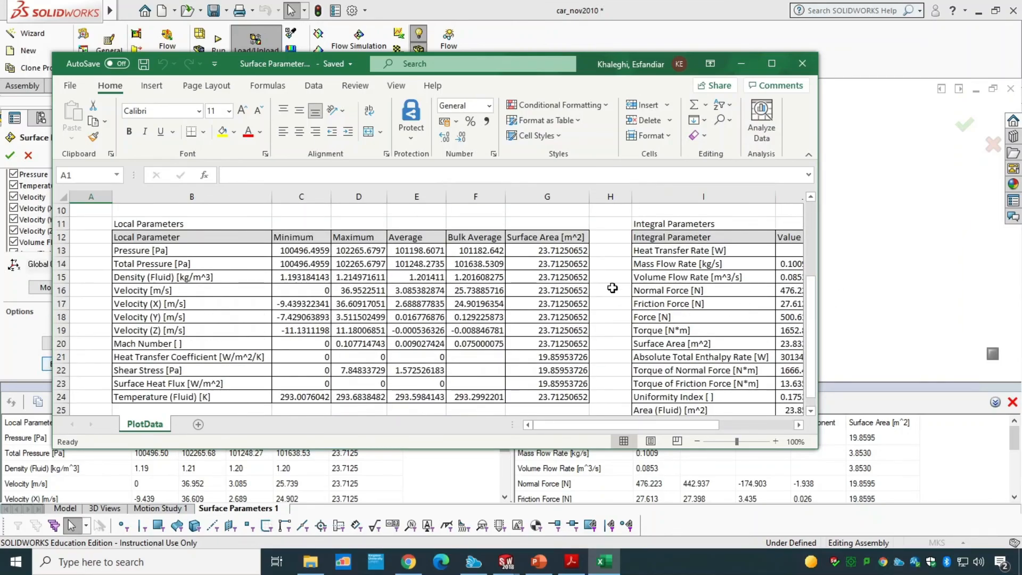
scroll(612, 319, "down", 1)
left_click_drag(625, 426, 708, 424)
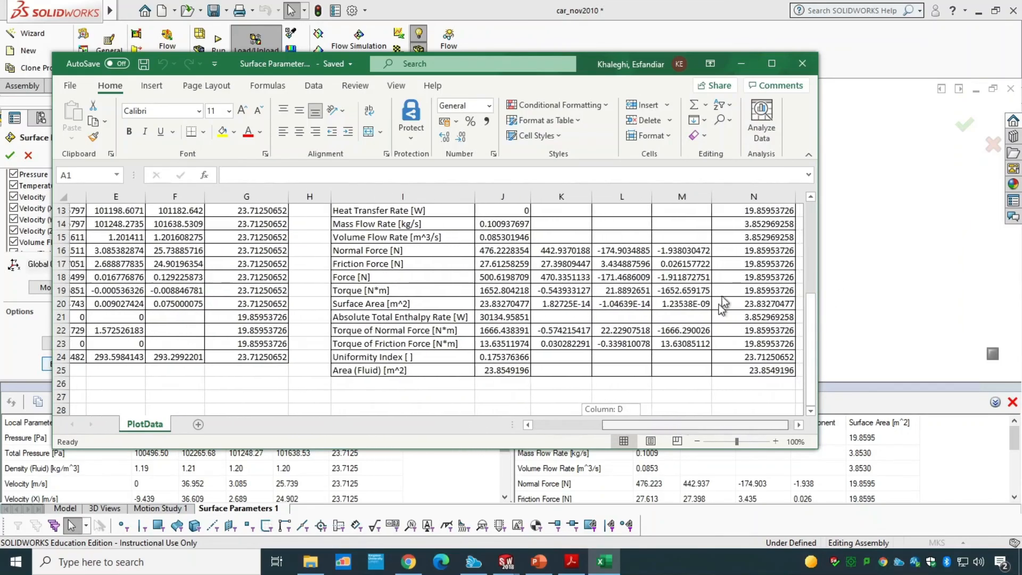
left_click(804, 65)
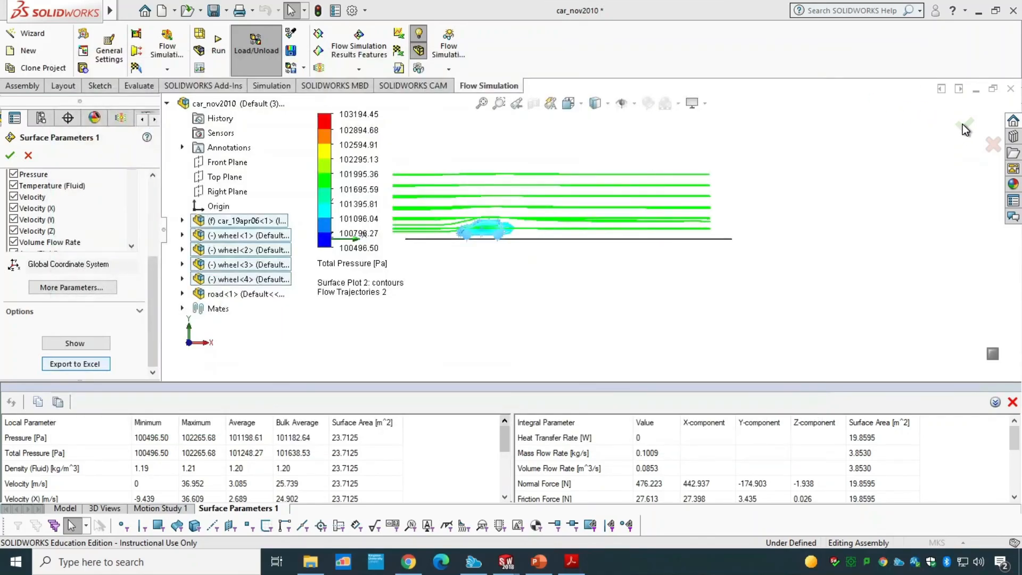
left_click(10, 155)
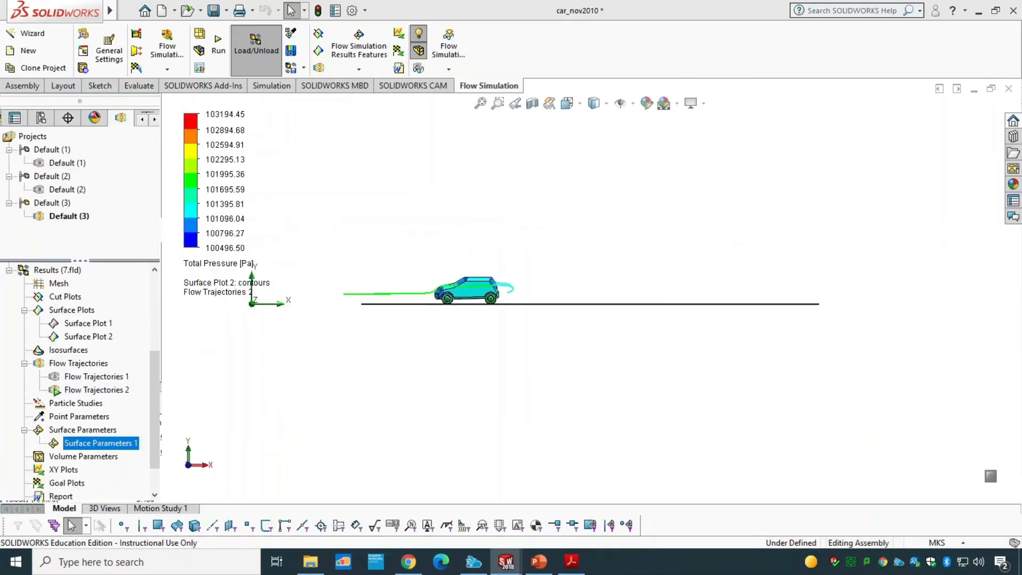
left_click_drag(152, 408, 149, 452)
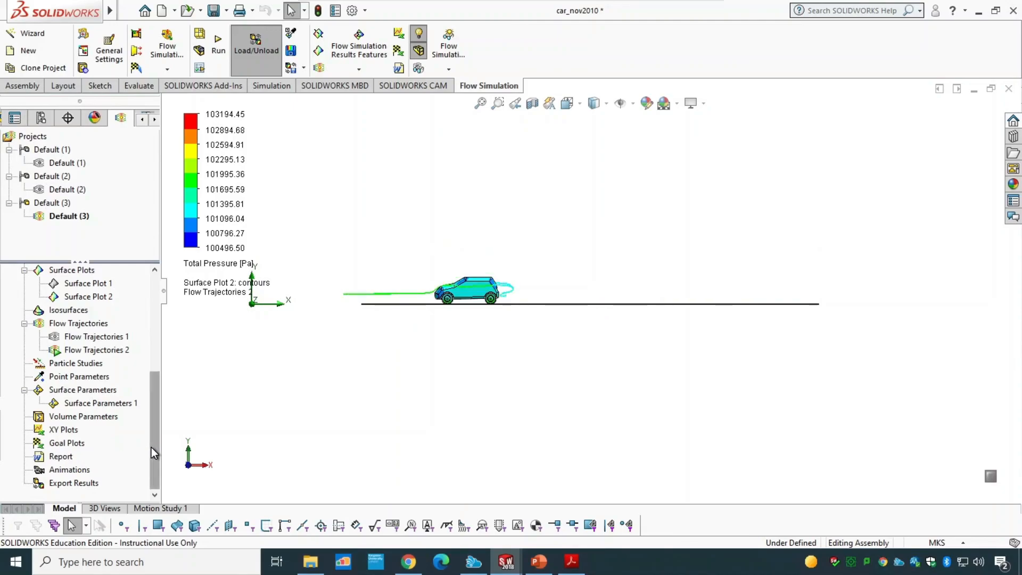
left_click_drag(151, 447, 155, 307)
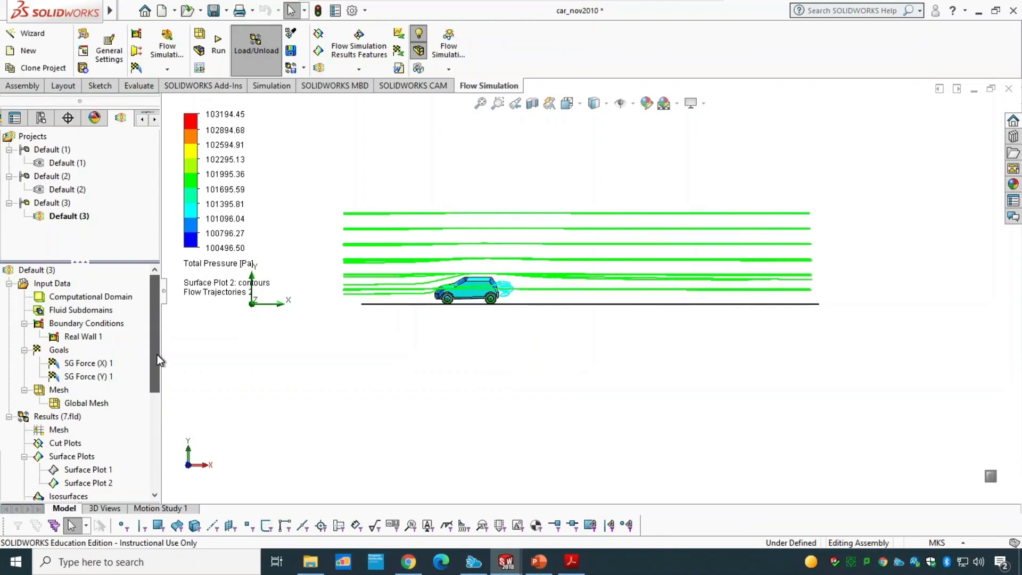
left_click_drag(157, 354, 150, 453)
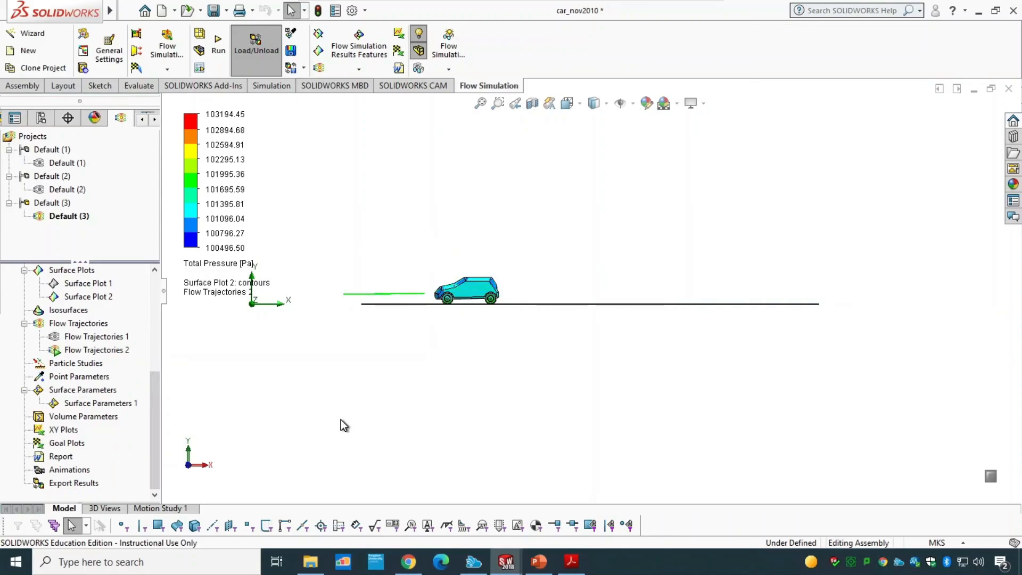